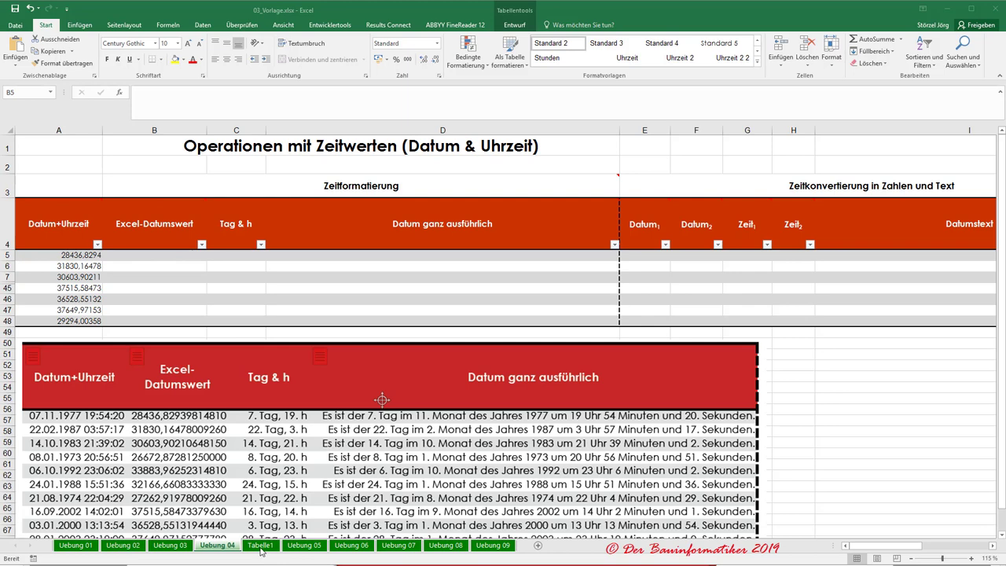
# On the Tabelle1 sheet, enter 1.1.2015 12:36:15 in cell A9 and check it is stored as a date.
pyautogui.click(262, 545)
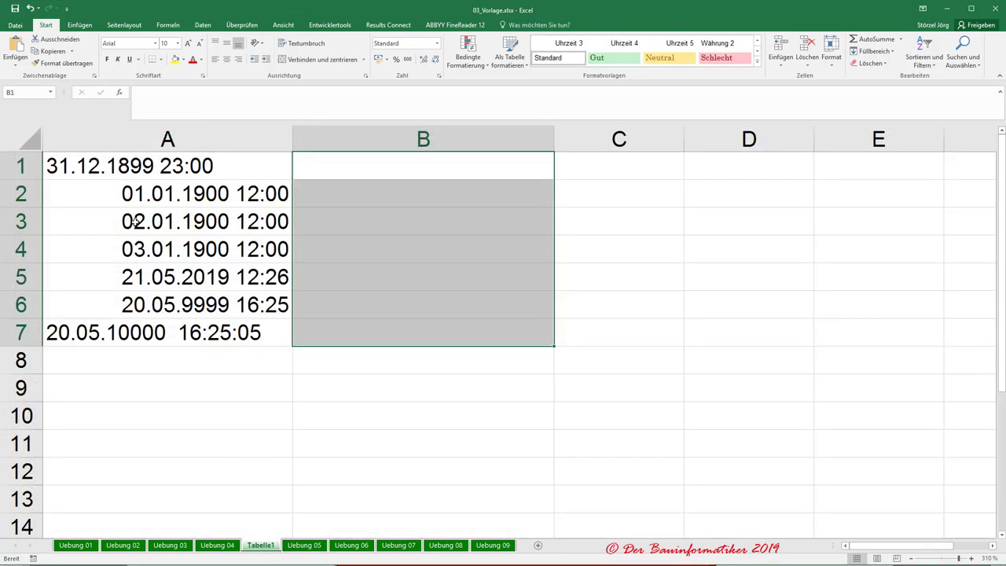
pyautogui.click(110, 168)
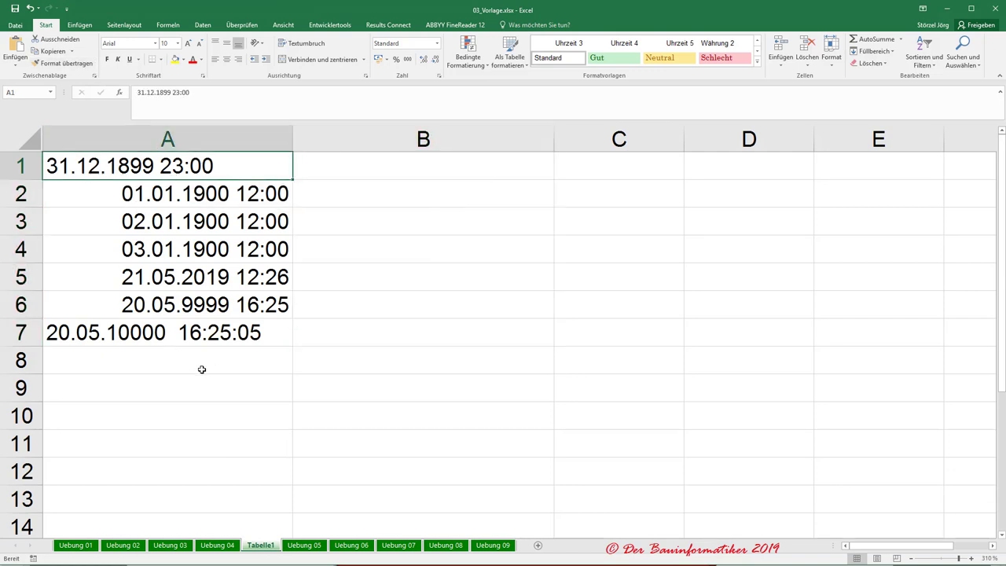
pyautogui.click(119, 391)
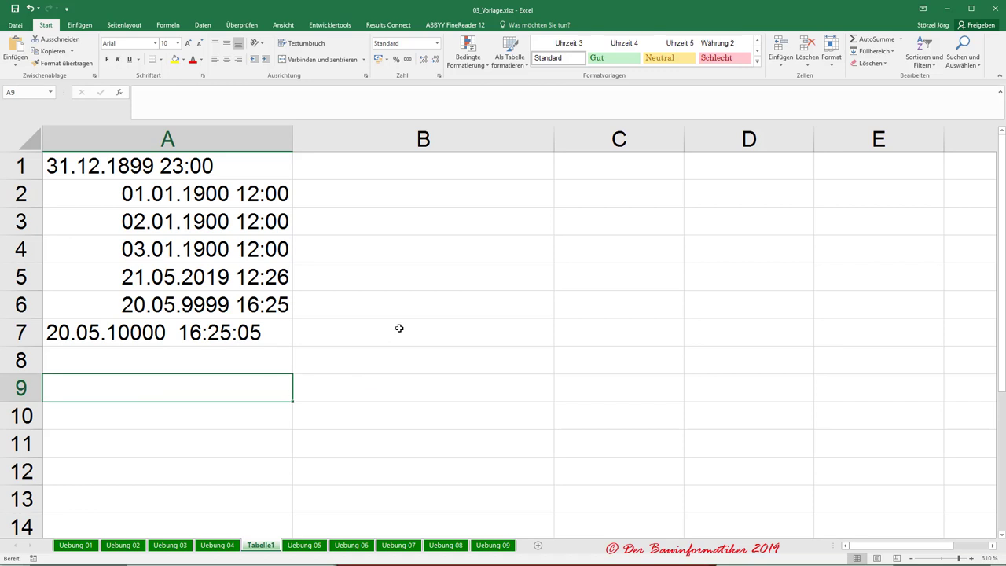
pyautogui.write('1.1')
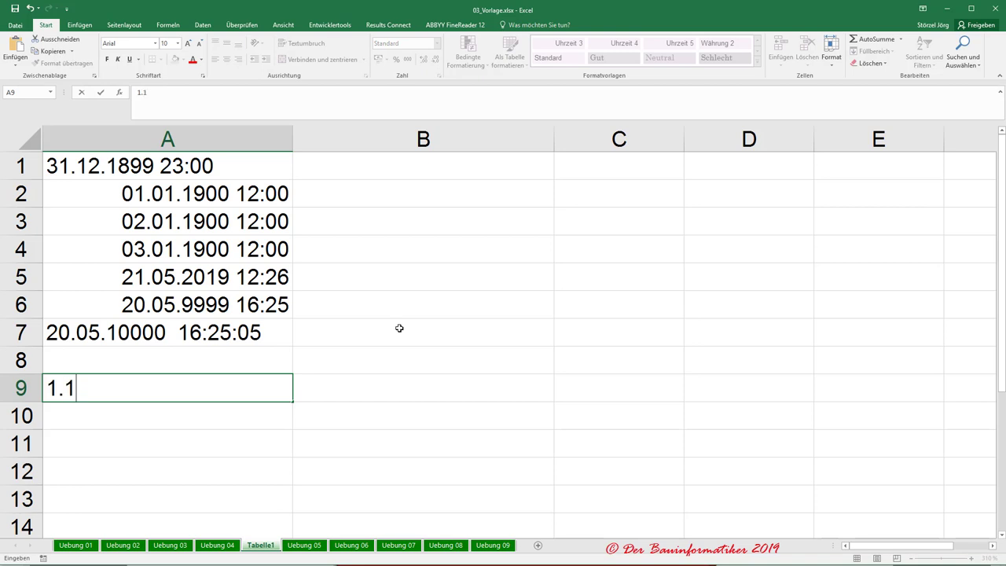
pyautogui.write('.')
pyautogui.write('2015 ')
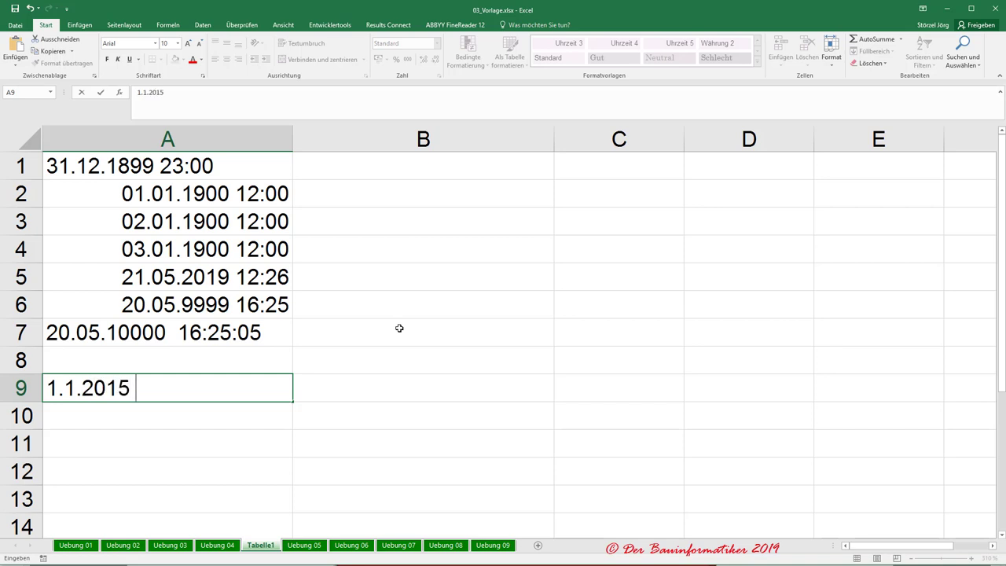
pyautogui.write('12:')
pyautogui.write('36:')
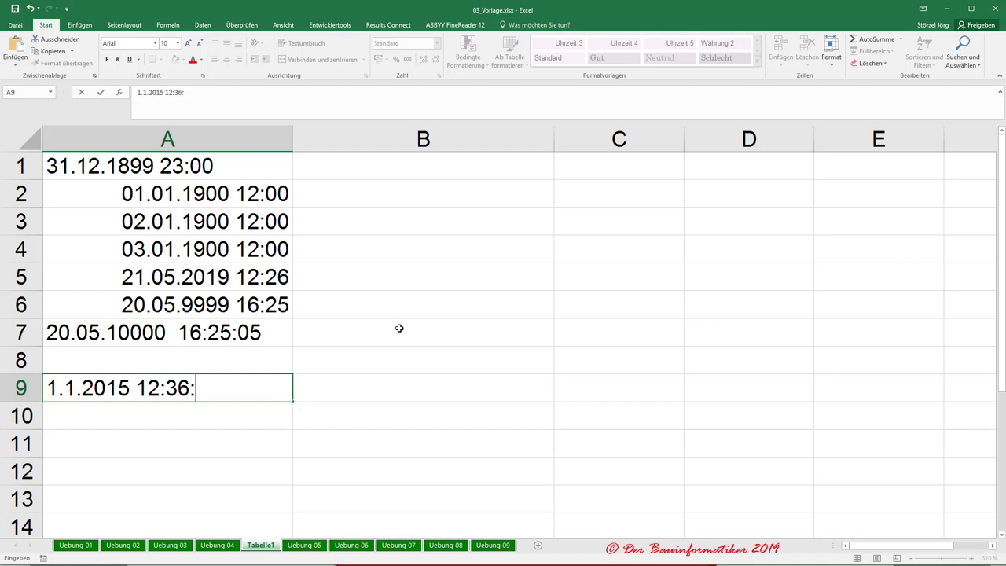
pyautogui.write('15')
pyautogui.press('Return')
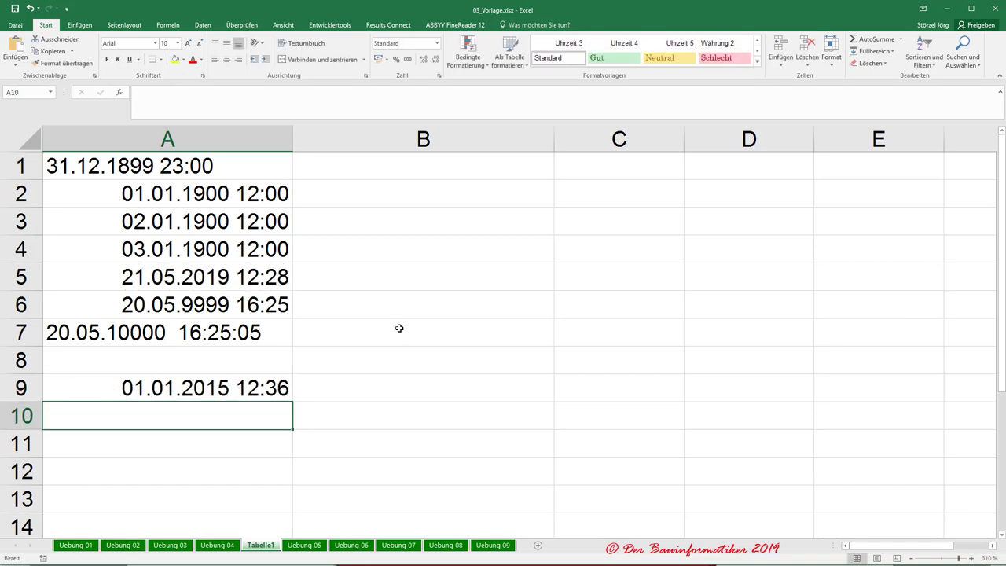
pyautogui.press('Up')
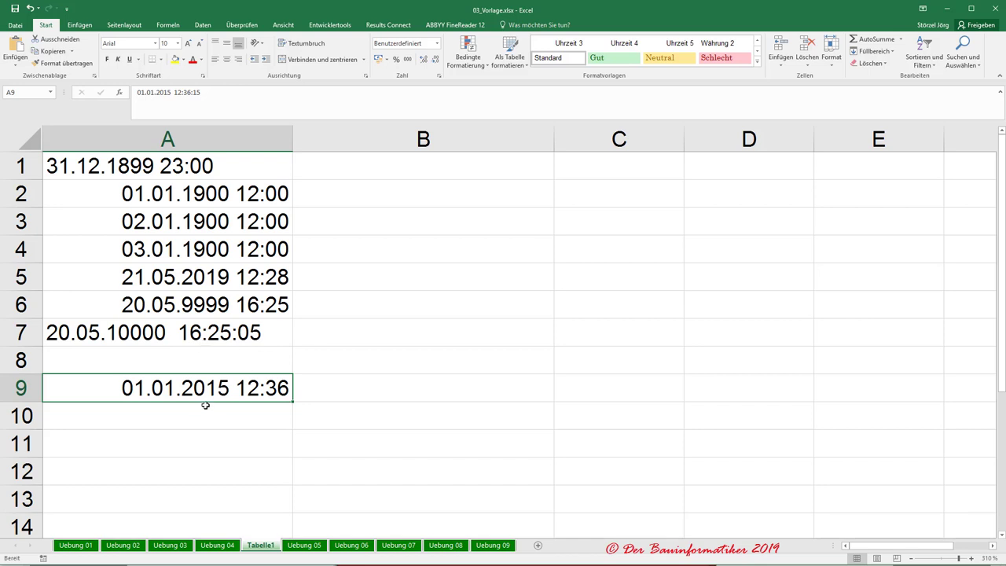
pyautogui.click(437, 43)
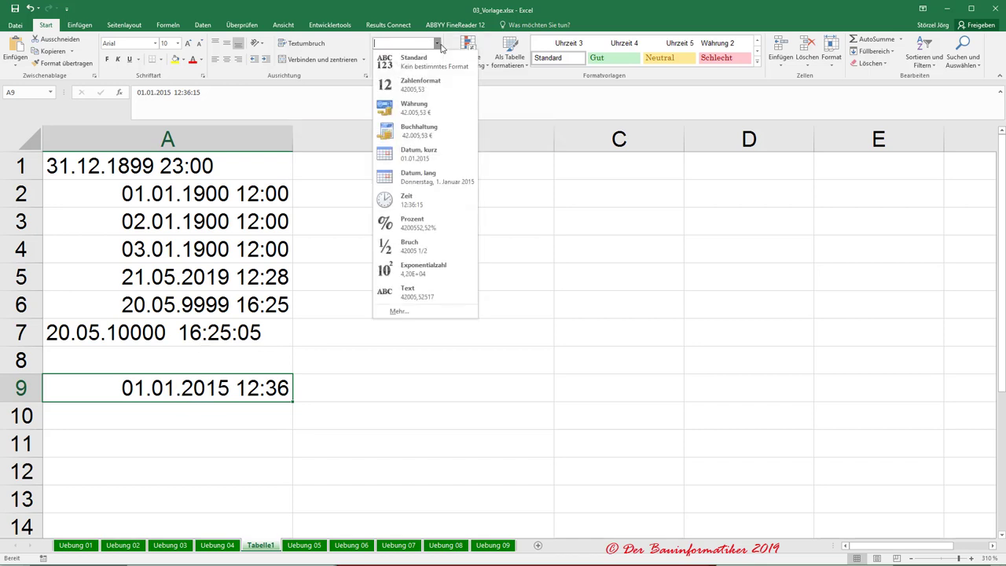
pyautogui.click(333, 403)
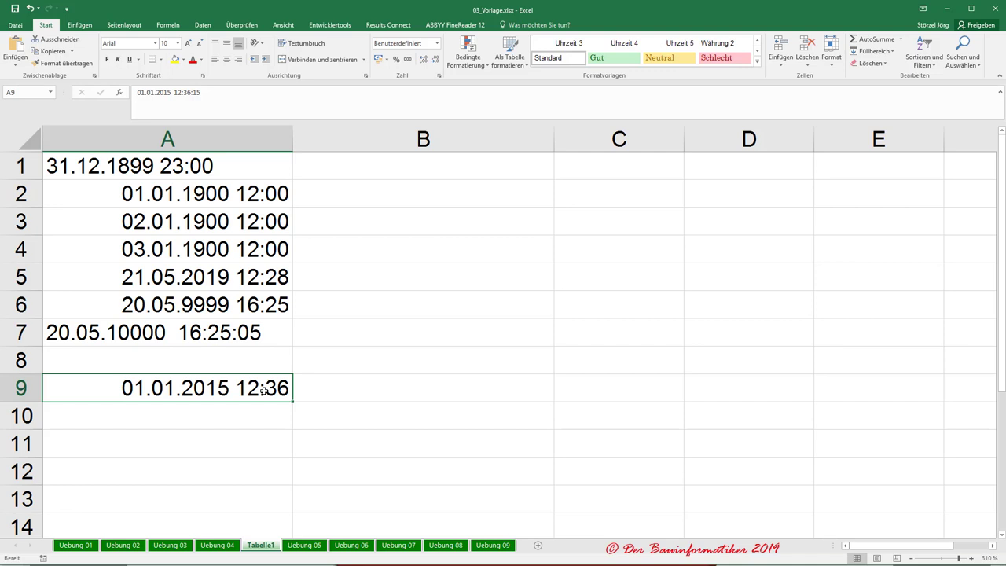
pyautogui.click(87, 165)
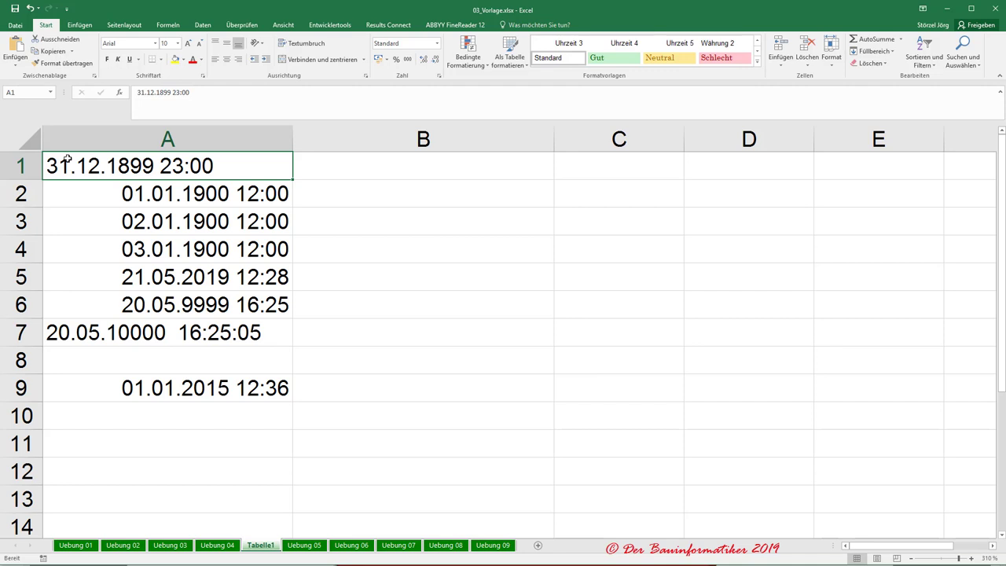
pyautogui.click(75, 332)
pyautogui.click(87, 166)
pyautogui.click(169, 390)
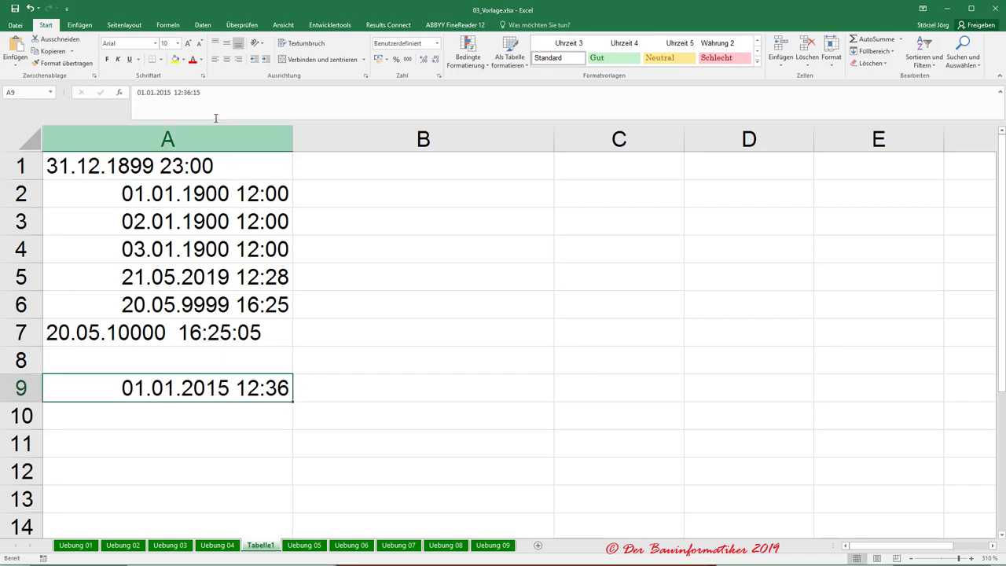
# Append :03 to A9's entry so it reads 01.01.2015 12:36:15:03.
pyautogui.click(270, 94)
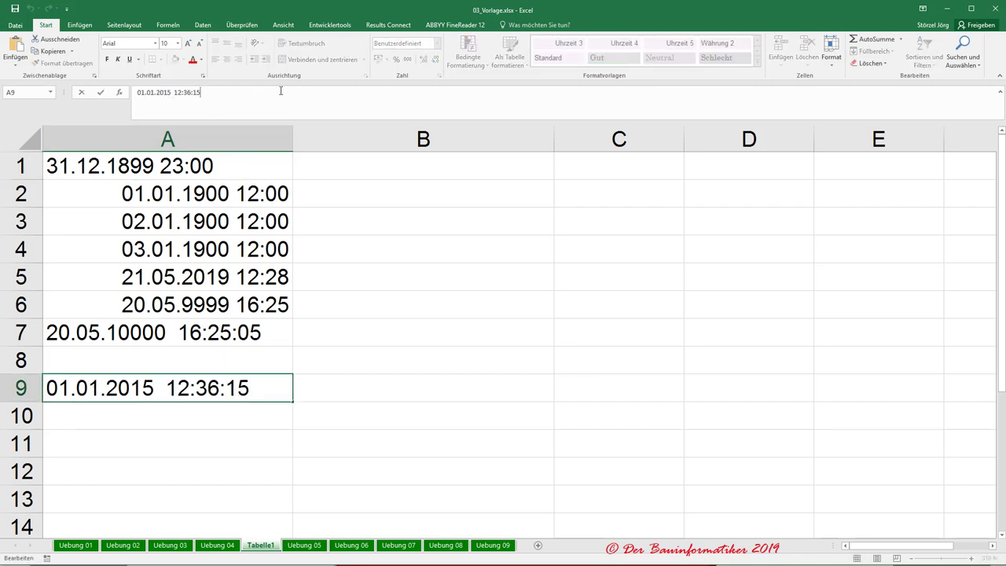
pyautogui.write(':03')
pyautogui.press('Return')
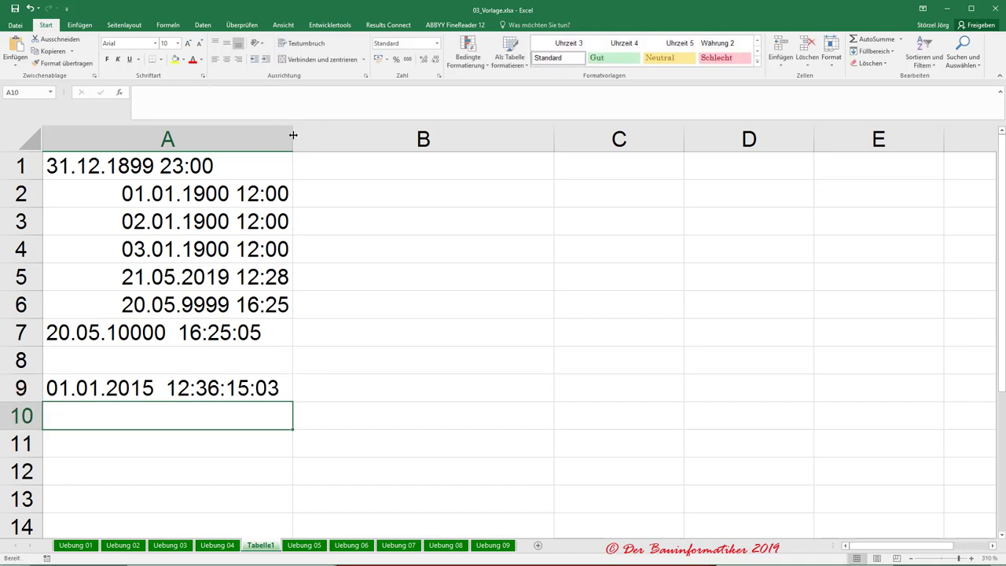
# Widen column A to fit the longer A9 entry, then select B1:B9.
pyautogui.moveTo(293, 135); pyautogui.dragTo(332, 134)
pyautogui.click(152, 379)
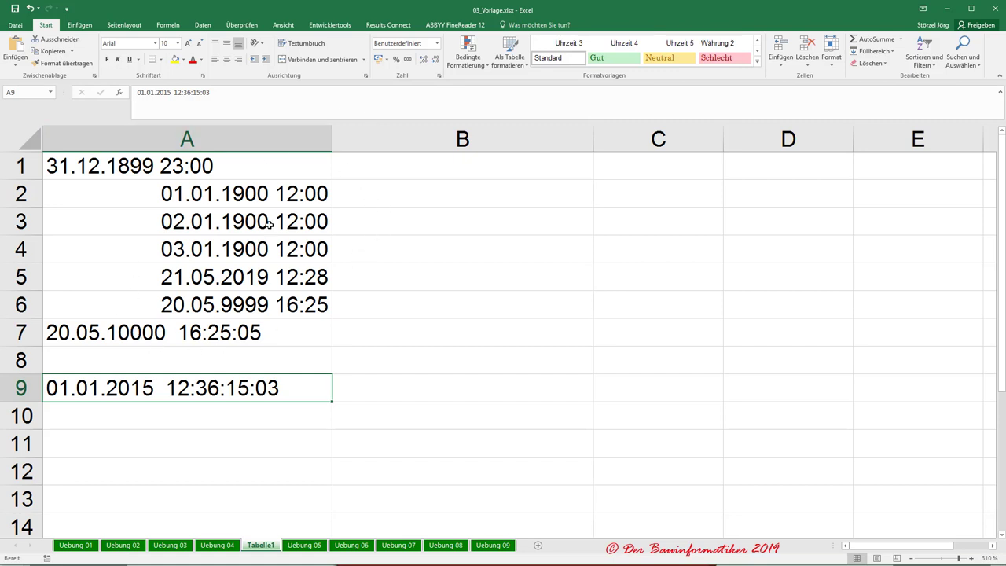
pyautogui.moveTo(382, 163)
pyautogui.mouseDown()
pyautogui.moveTo(399, 431)
pyautogui.moveTo(397, 378)
pyautogui.mouseUp()
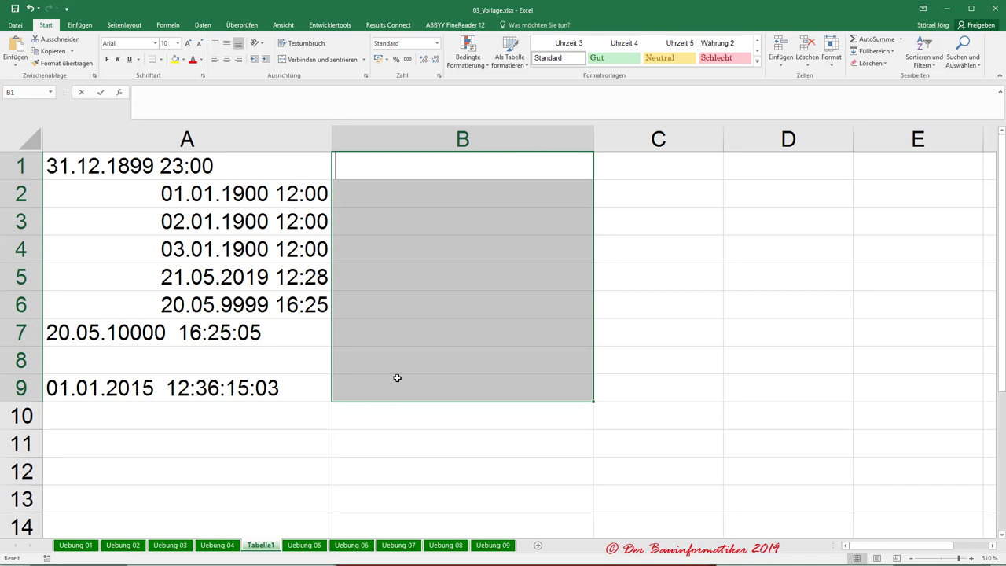
# Fill the reference formula =A1 into all of B1:B9 at once.
pyautogui.write('=')
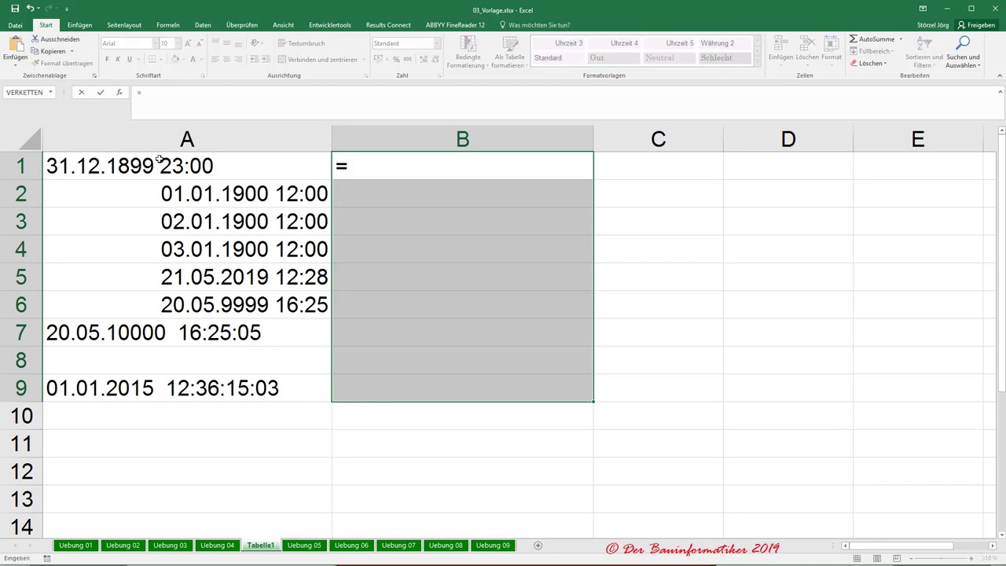
pyautogui.click(160, 160)
pyautogui.hotkey('ctrl', 'Return')
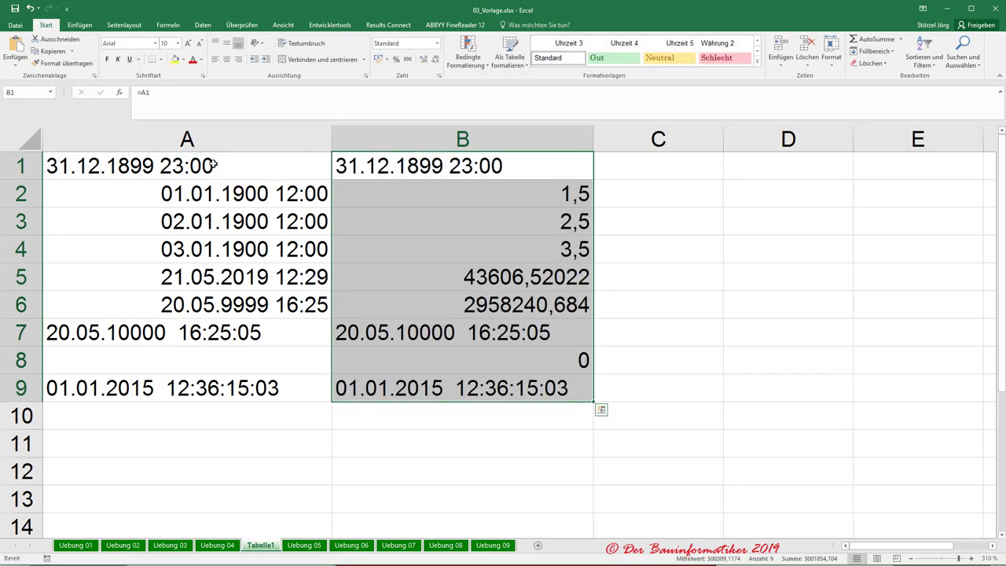
# Check column B's number format and compare B3 with the stored values of A1 and A2.
pyautogui.click(429, 131)
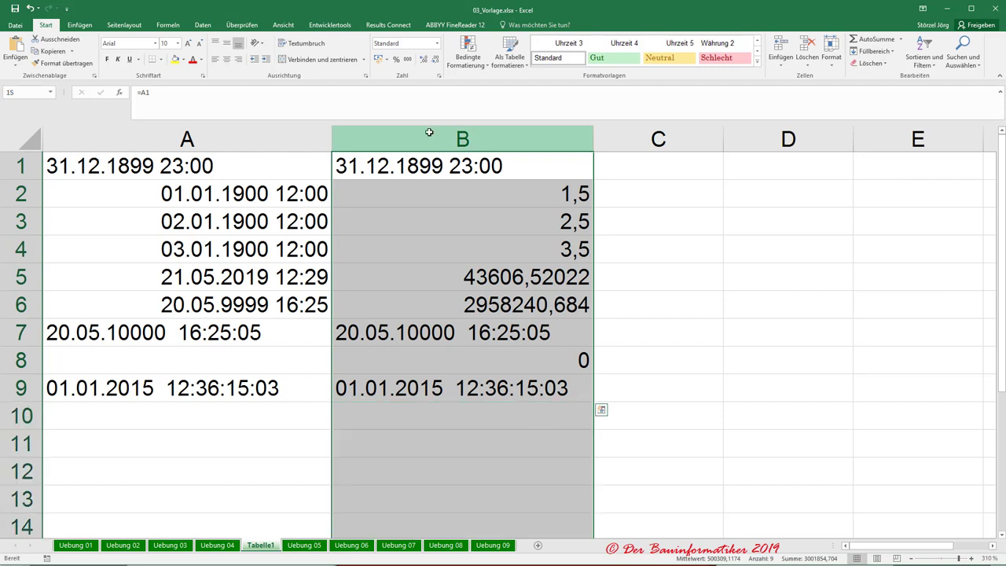
pyautogui.click(437, 43)
pyautogui.press('Escape')
pyautogui.click(519, 223)
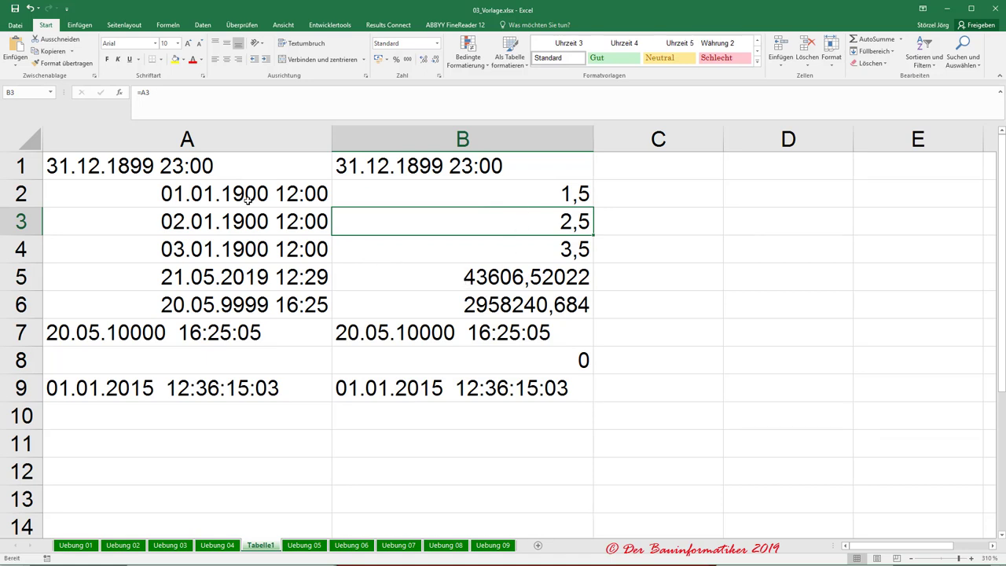
pyautogui.click(164, 166)
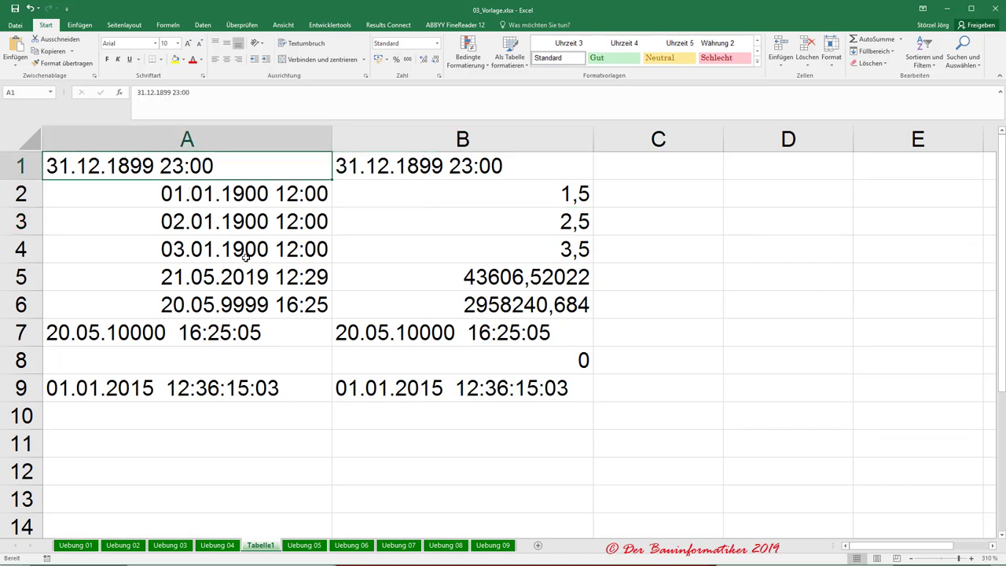
pyautogui.click(211, 188)
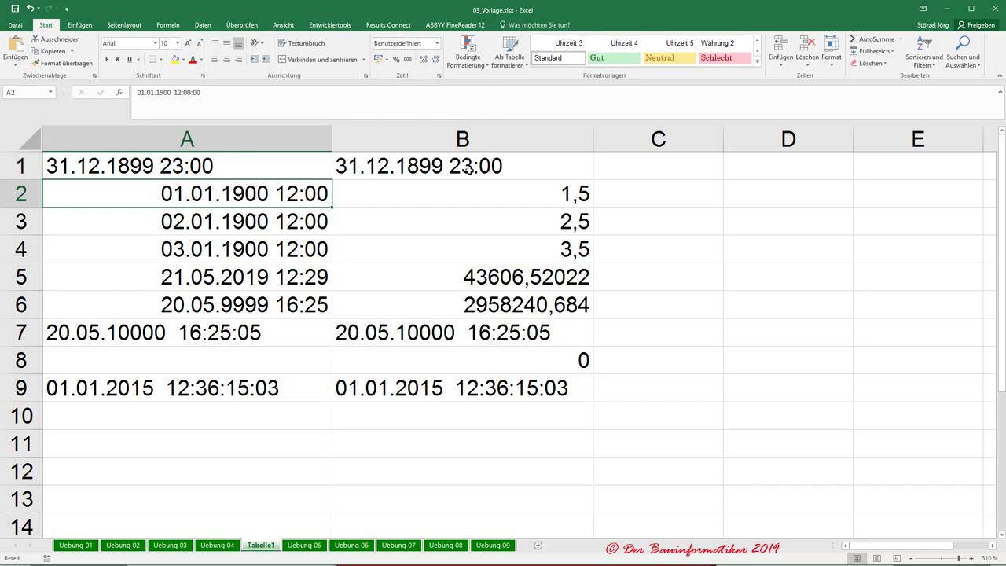
# Review the reference formulas in B2–B7 against the dates in A2–A6.
pyautogui.click(542, 192)
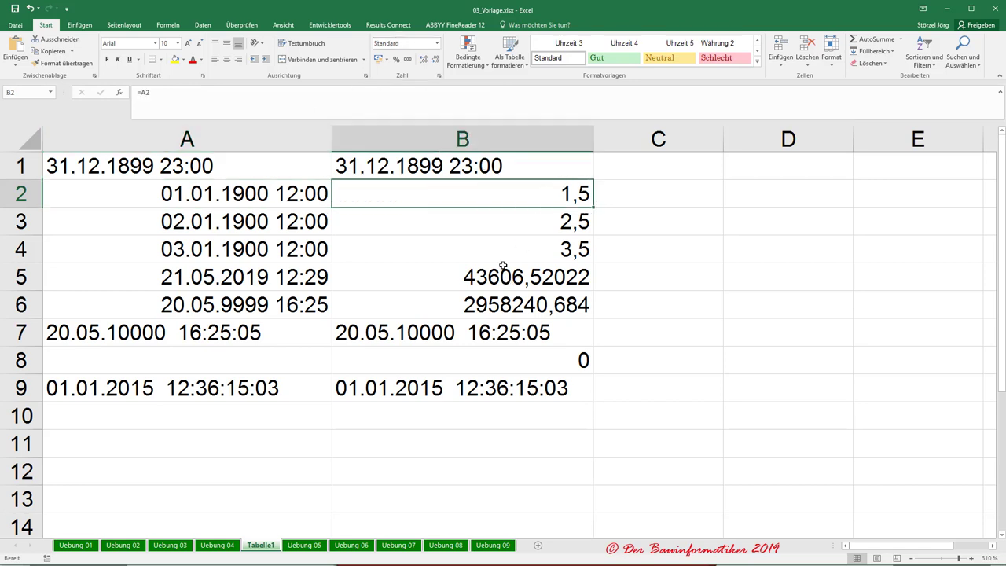
pyautogui.click(526, 216)
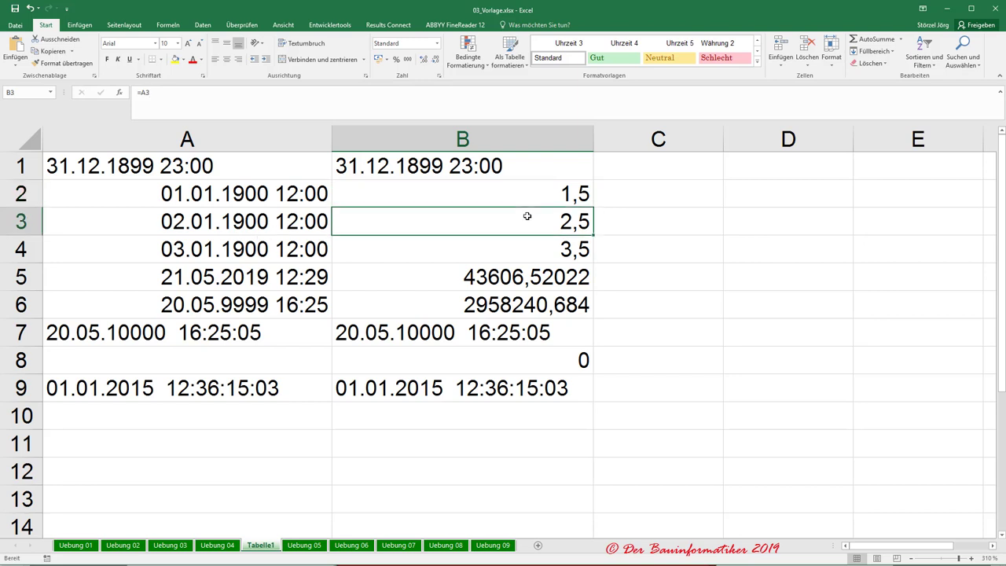
pyautogui.click(542, 258)
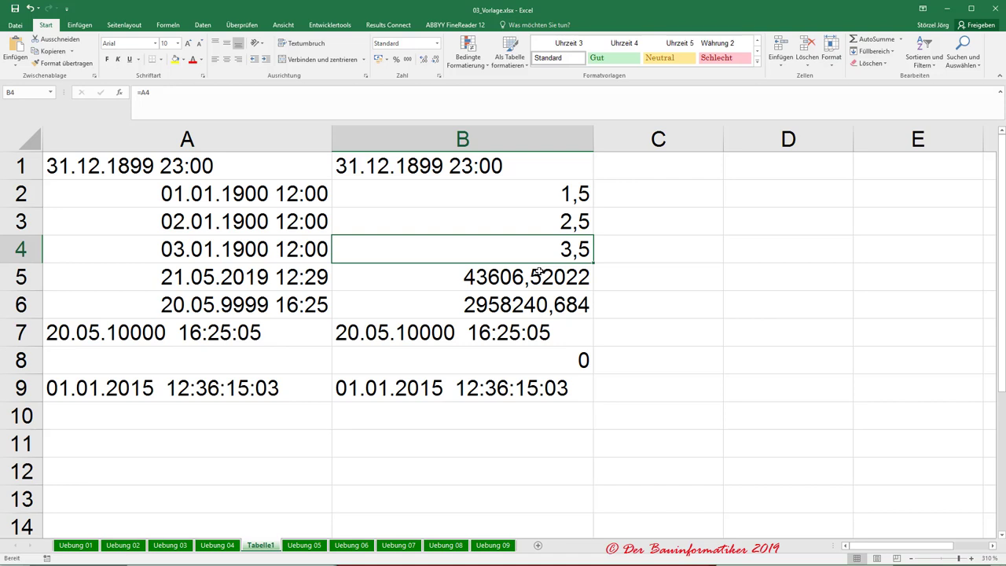
pyautogui.click(223, 196)
pyautogui.click(215, 221)
pyautogui.click(212, 249)
pyautogui.click(210, 274)
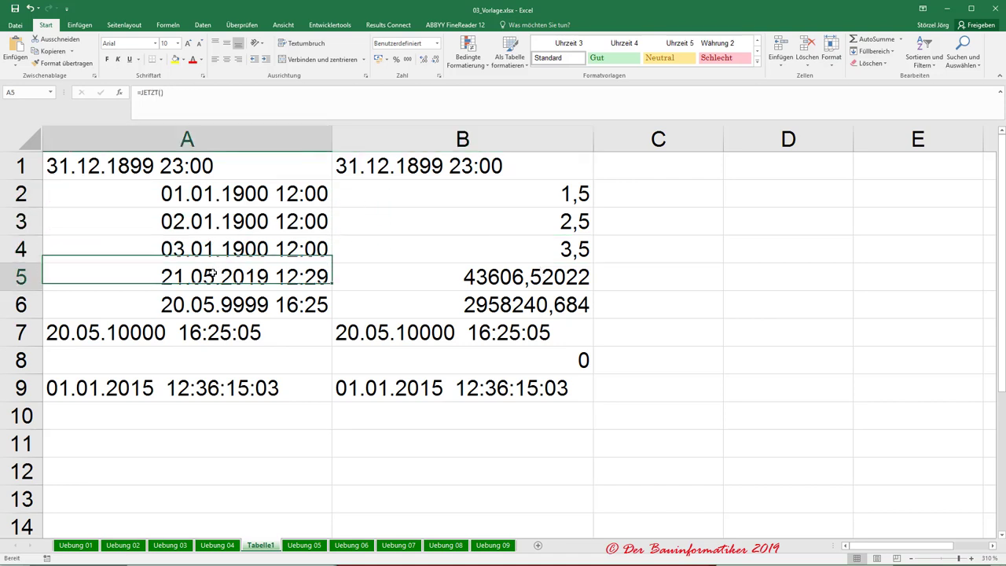
pyautogui.click(237, 297)
pyautogui.click(426, 209)
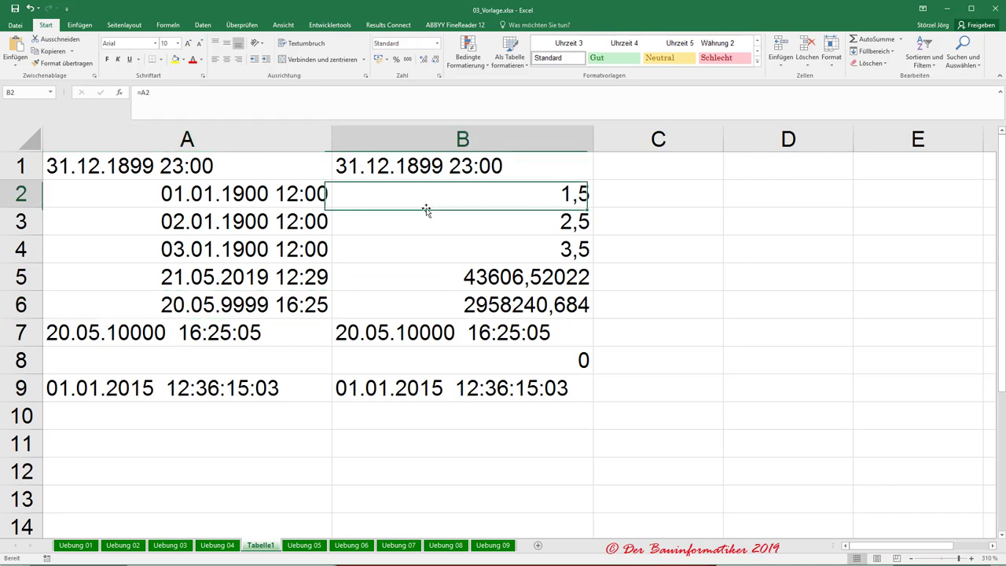
pyautogui.click(363, 337)
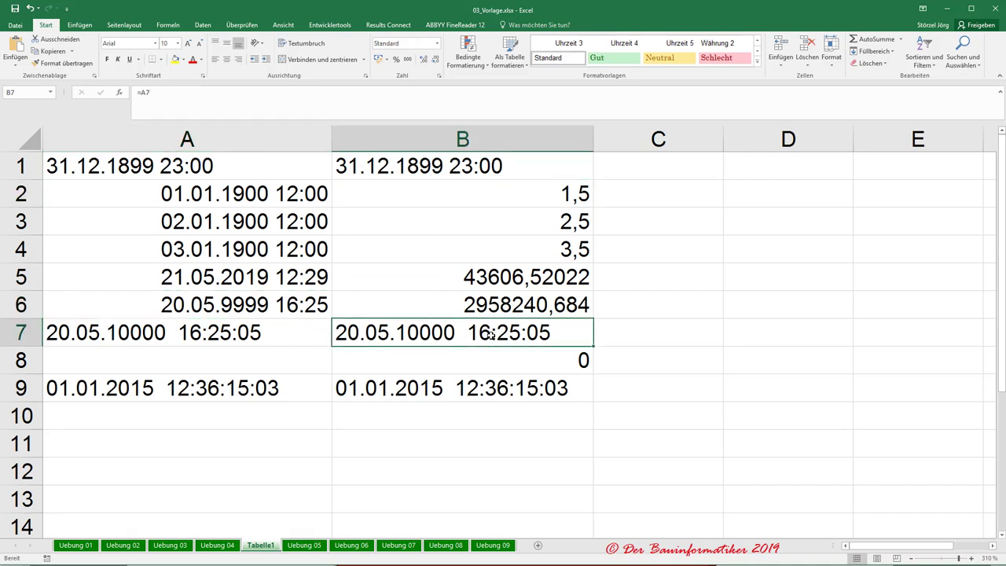
# Delete the leftover 0 from B8 and check the formula in B9.
pyautogui.click(470, 363)
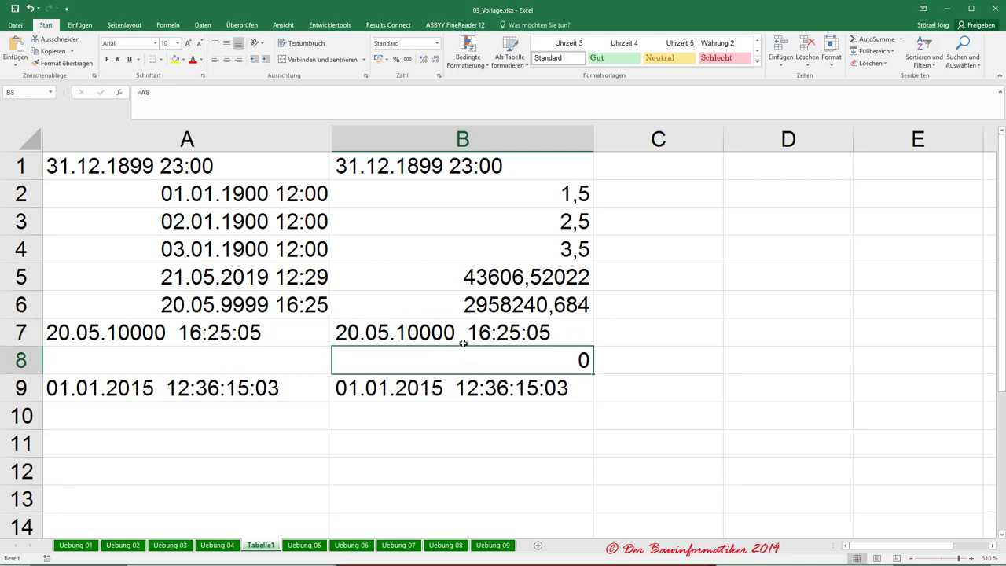
pyautogui.press('Delete')
pyautogui.click(421, 388)
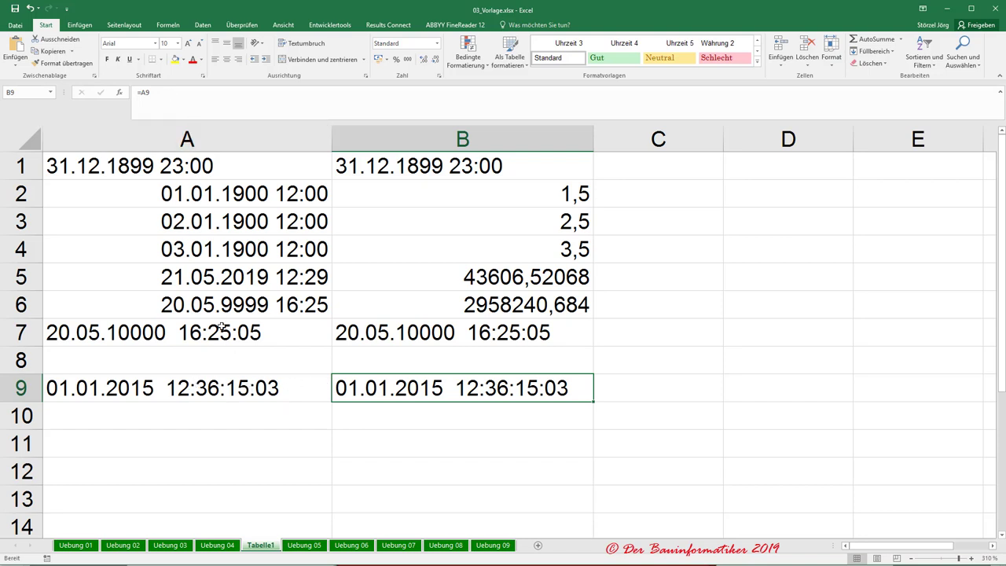
pyautogui.click(213, 383)
# Remove the trailing :03 from A9 so it holds the valid timestamp 01.01.2015 12:36:15.
pyautogui.click(205, 93)
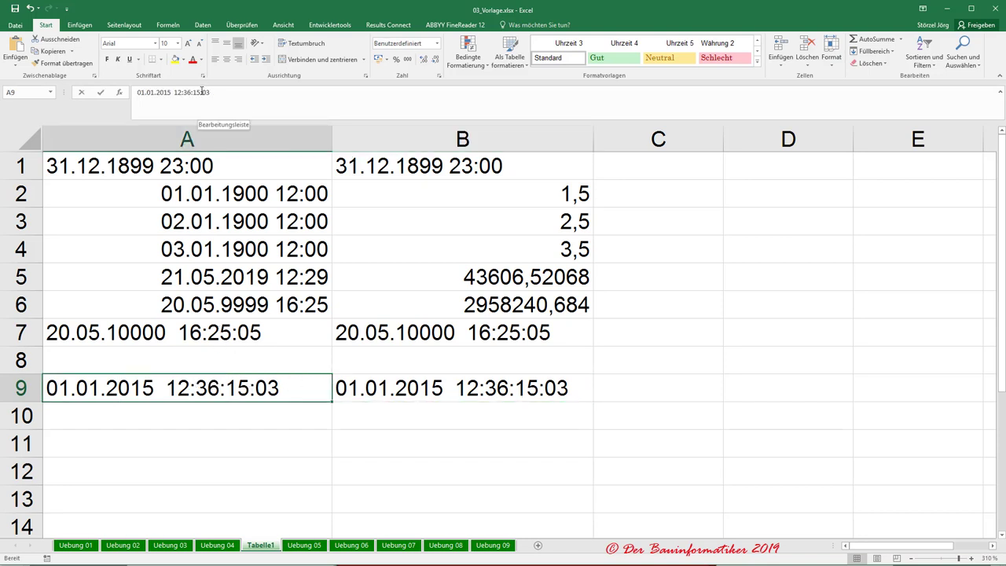
pyautogui.press('BackSpace')
pyautogui.press('BackSpace')
pyautogui.press('Delete')
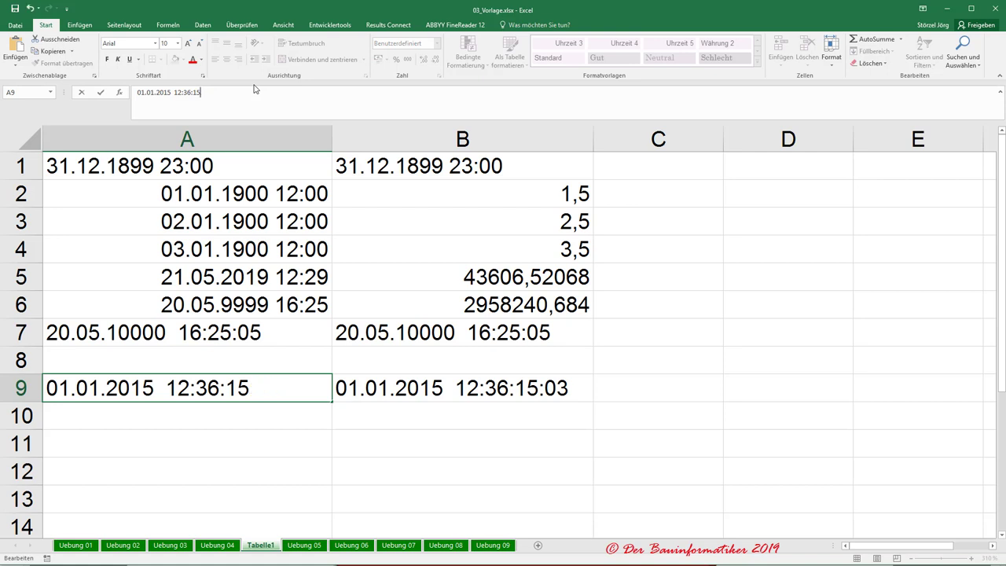
pyautogui.press('Return')
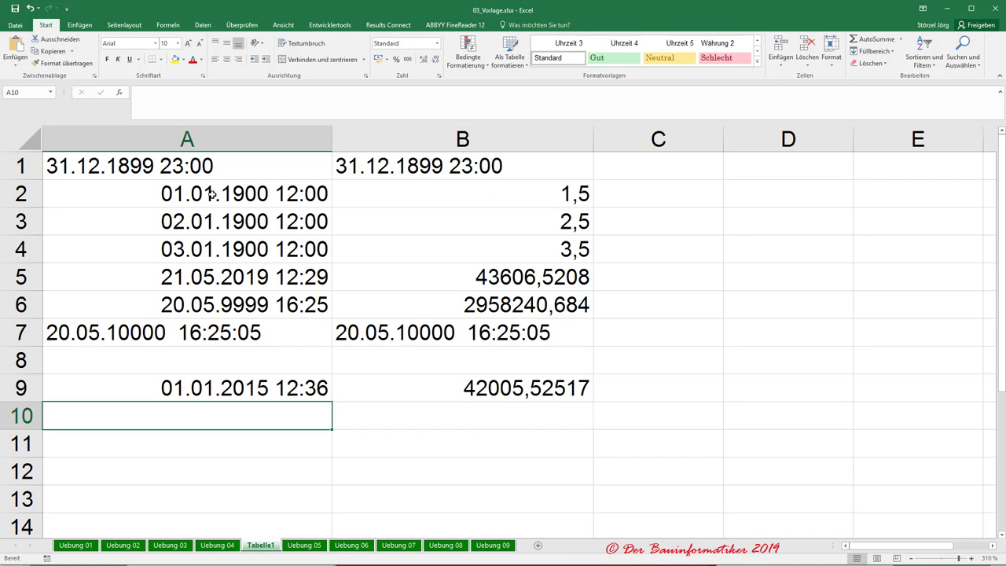
pyautogui.click(485, 193)
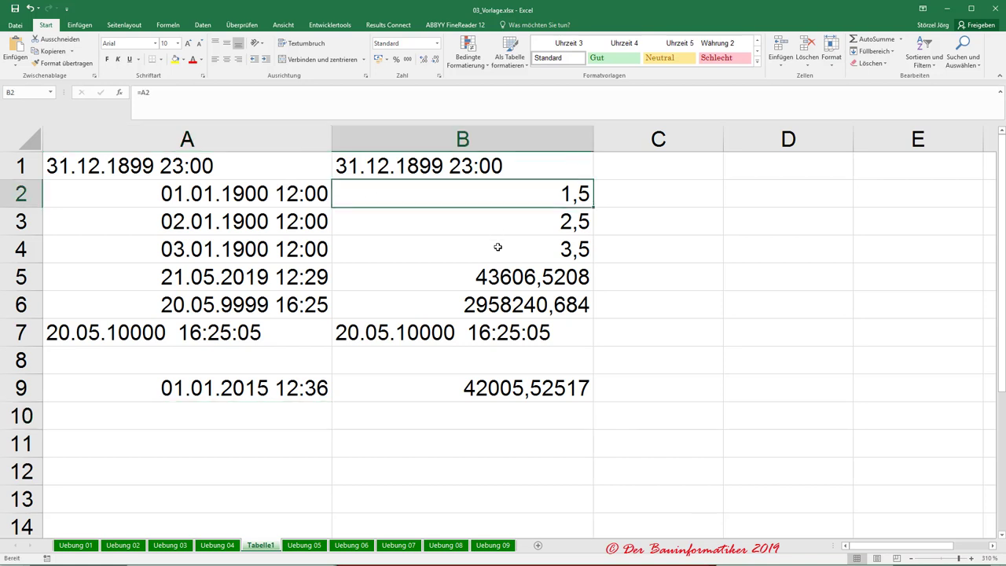
pyautogui.click(461, 223)
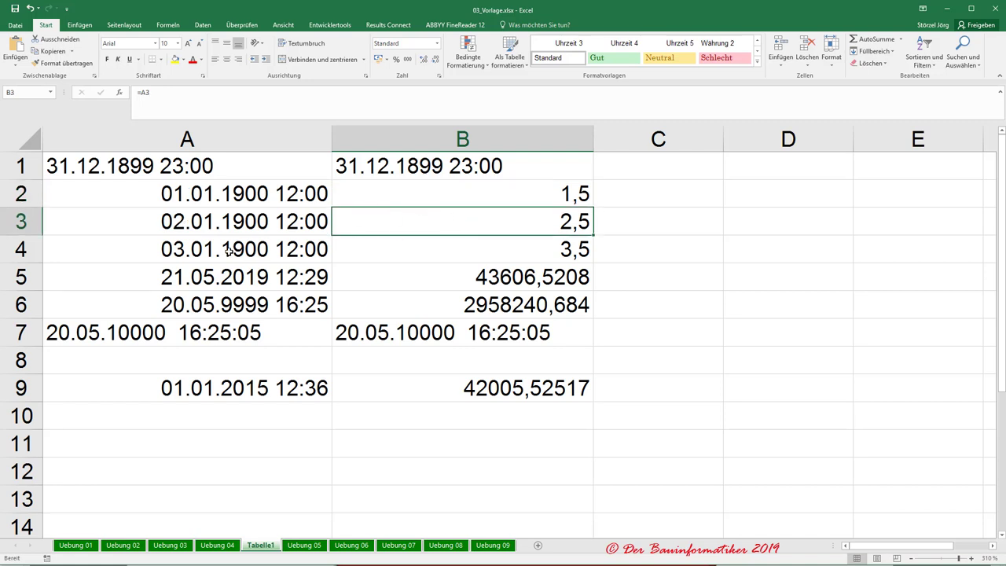
pyautogui.click(378, 262)
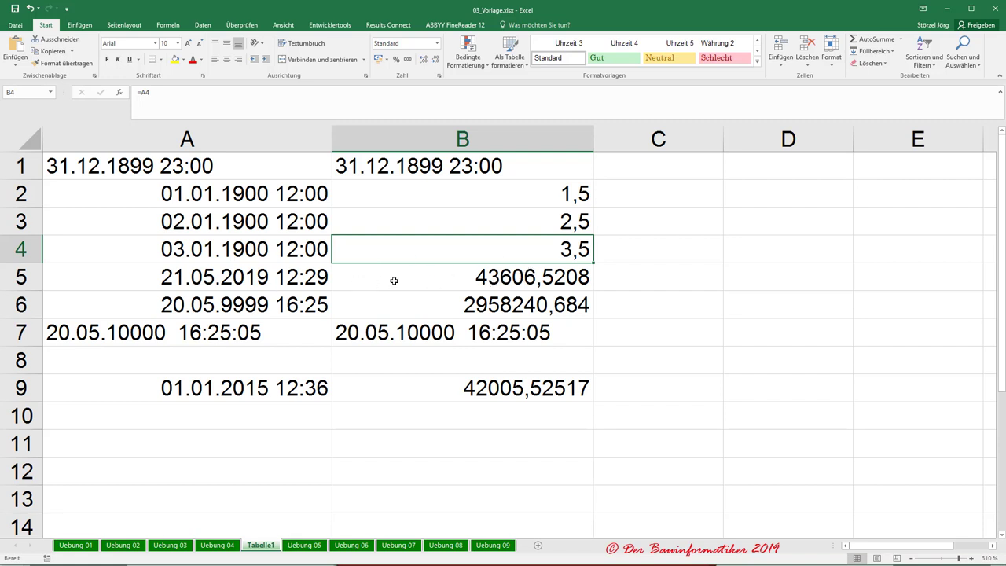
pyautogui.click(219, 282)
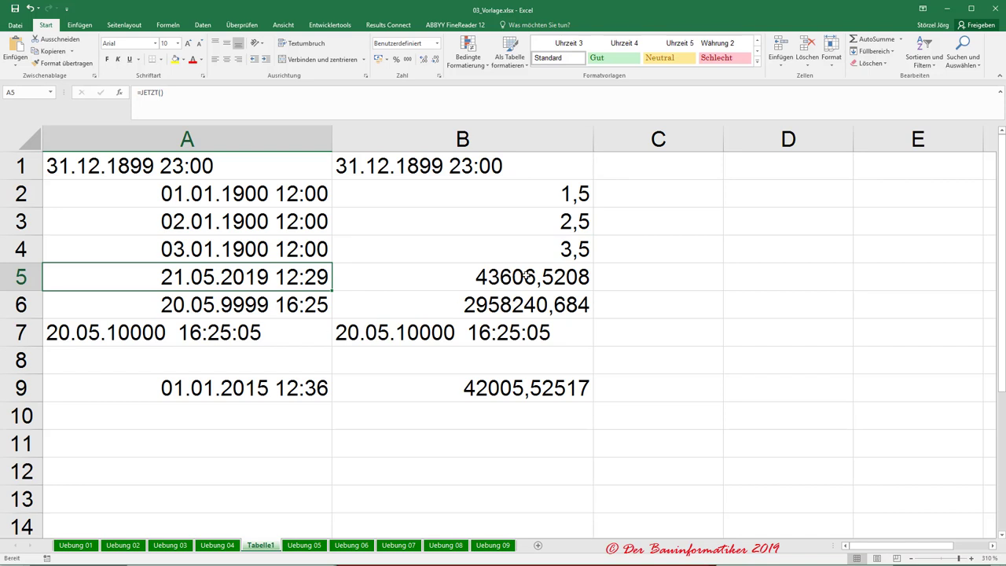
pyautogui.click(228, 305)
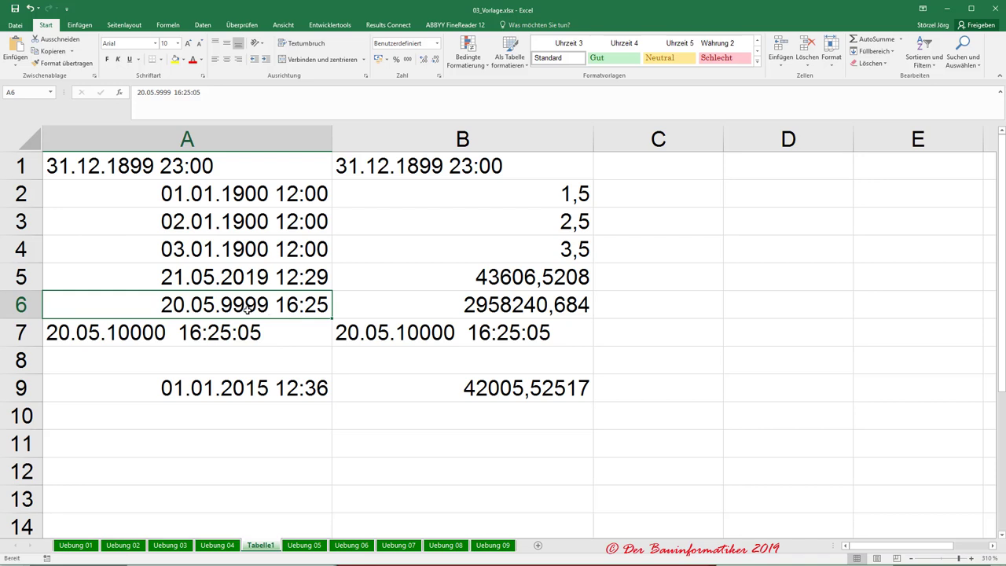
pyautogui.click(120, 336)
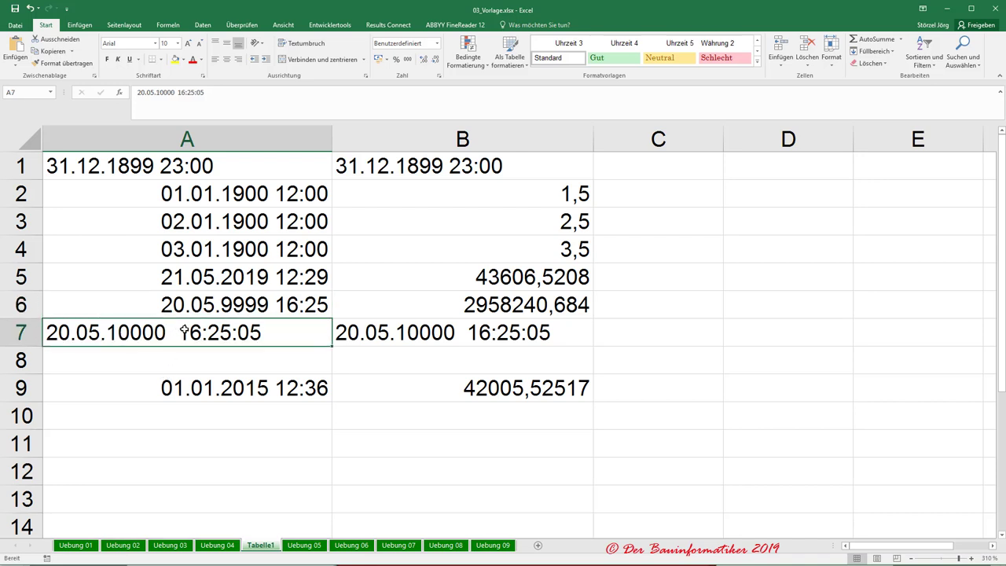
pyautogui.click(554, 193)
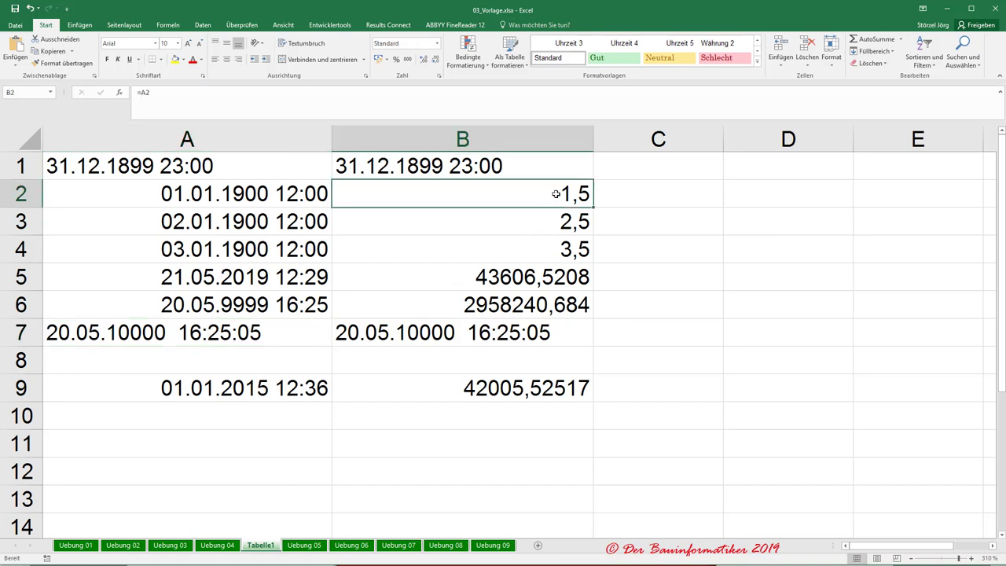
pyautogui.click(547, 222)
pyautogui.click(541, 249)
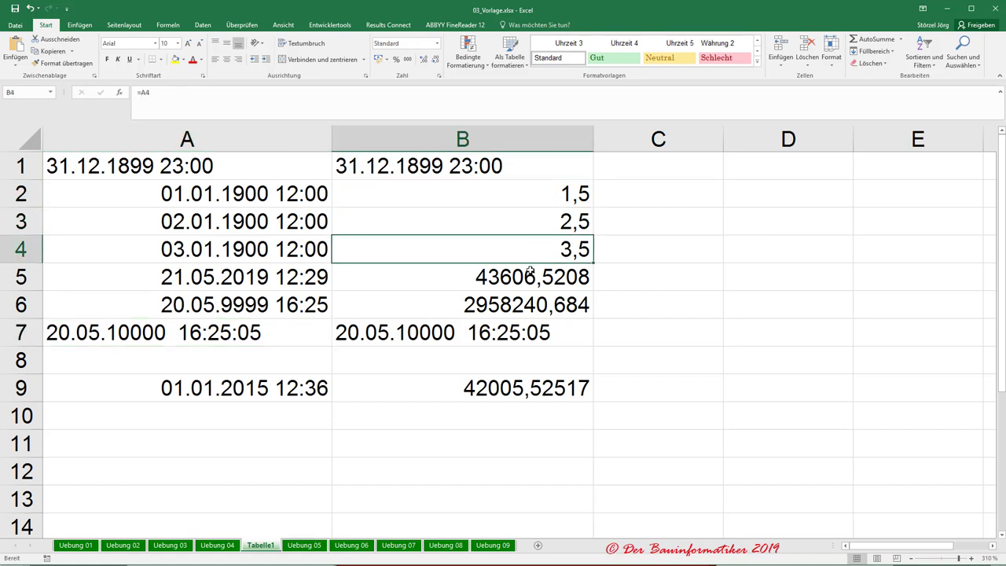
pyautogui.click(529, 275)
pyautogui.click(508, 305)
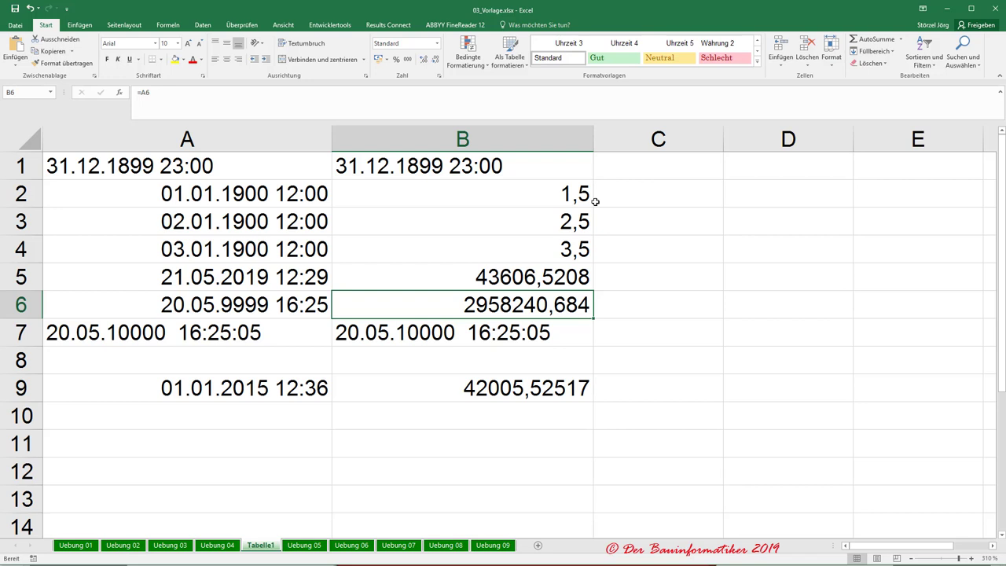
# Change the time in A3 to 18:00:00.
pyautogui.click(317, 200)
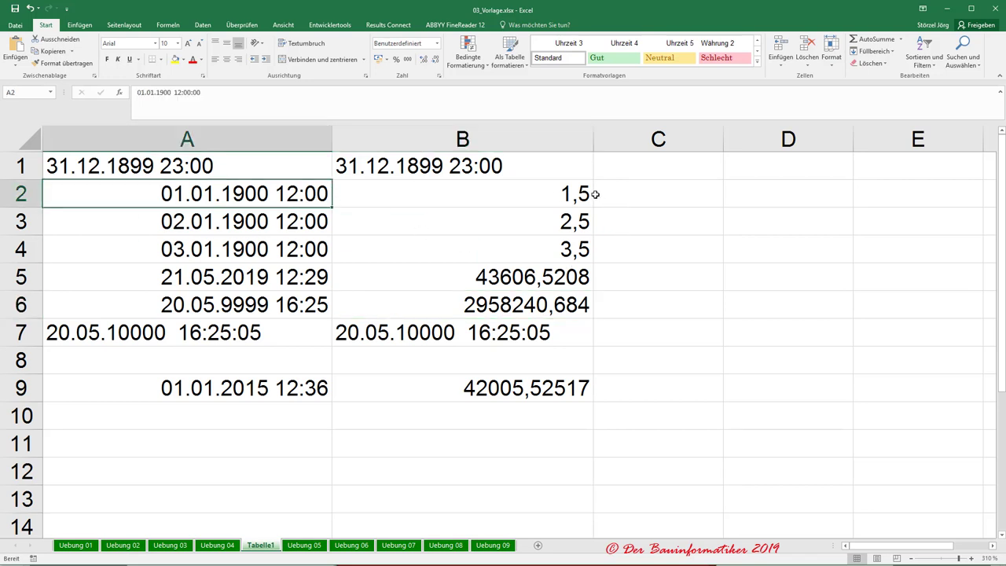
pyautogui.click(303, 225)
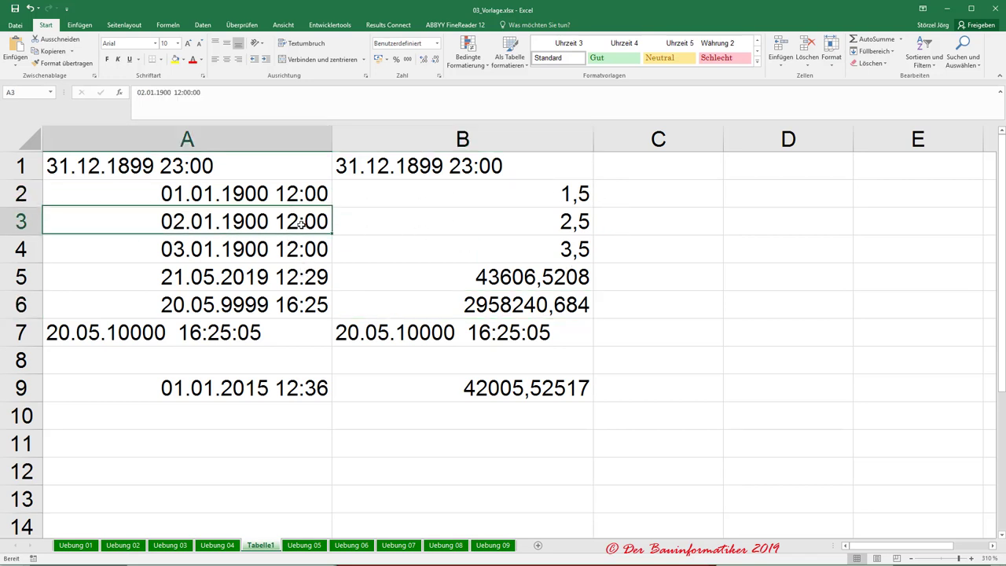
pyautogui.click(177, 93)
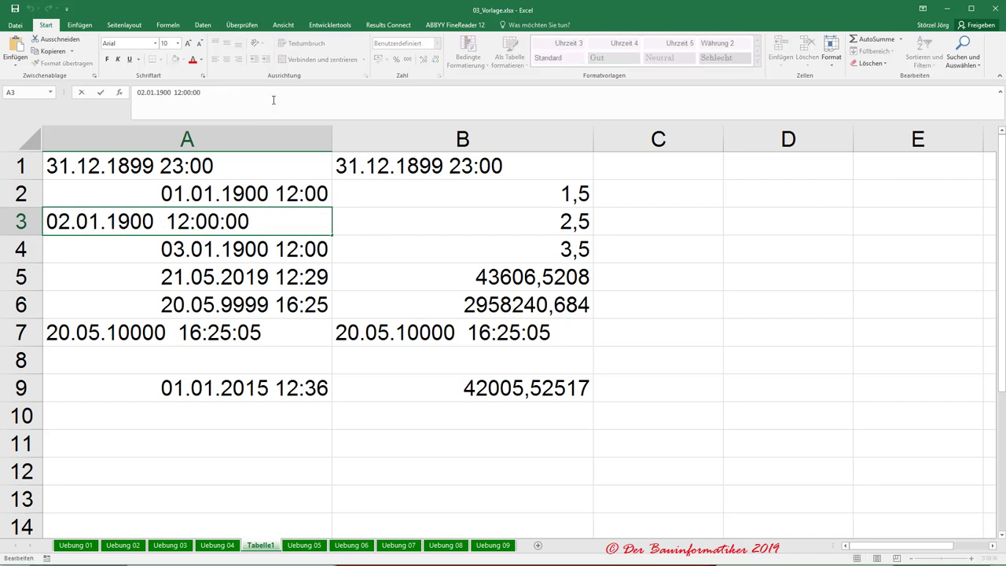
pyautogui.write('8')
pyautogui.press('Delete')
pyautogui.press('Return')
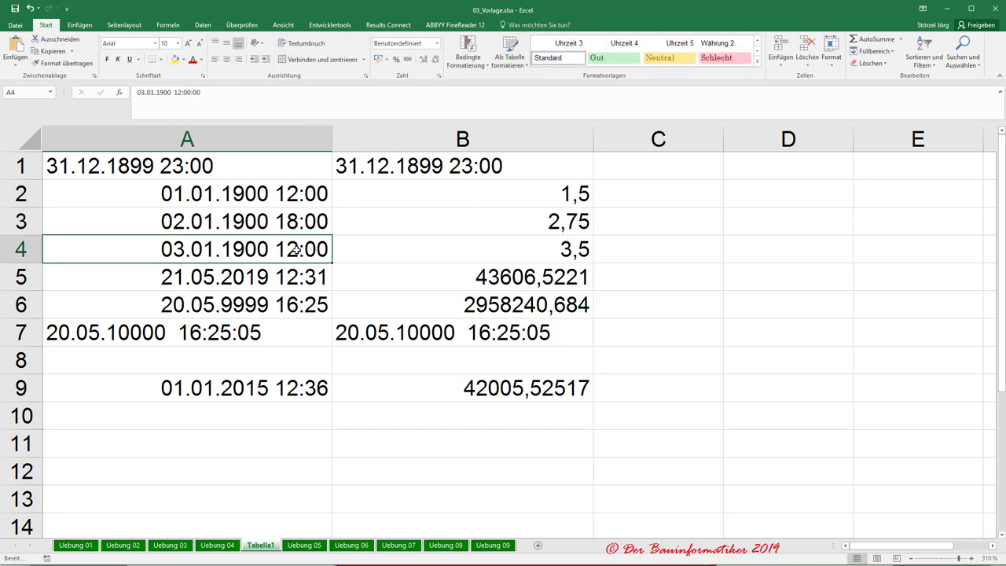
# Change the time in A4 to 0:00:00 (midnight).
pyautogui.click(286, 193)
pyautogui.click(291, 250)
pyautogui.click(179, 92)
pyautogui.press('BackSpace')
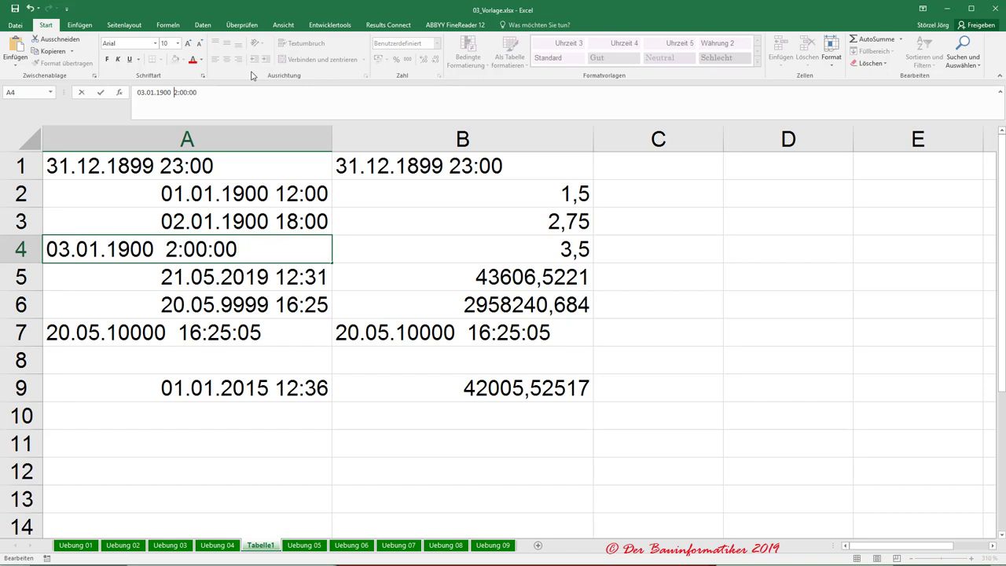
pyautogui.press('Delete')
pyautogui.write('0')
pyautogui.press('Return')
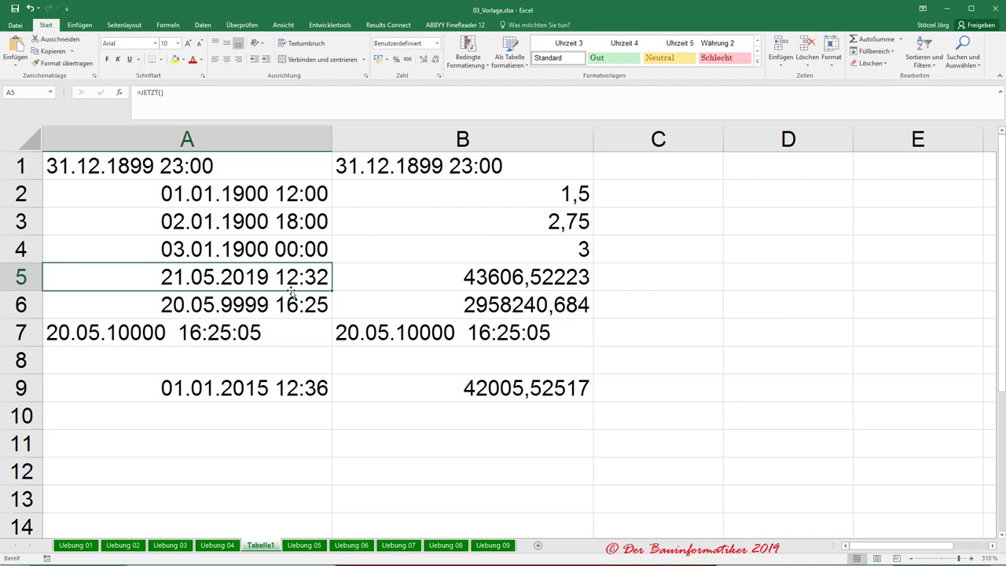
# Replace A6's 16:25:05 time with 24:00, turning it into 2958241.
pyautogui.click(303, 316)
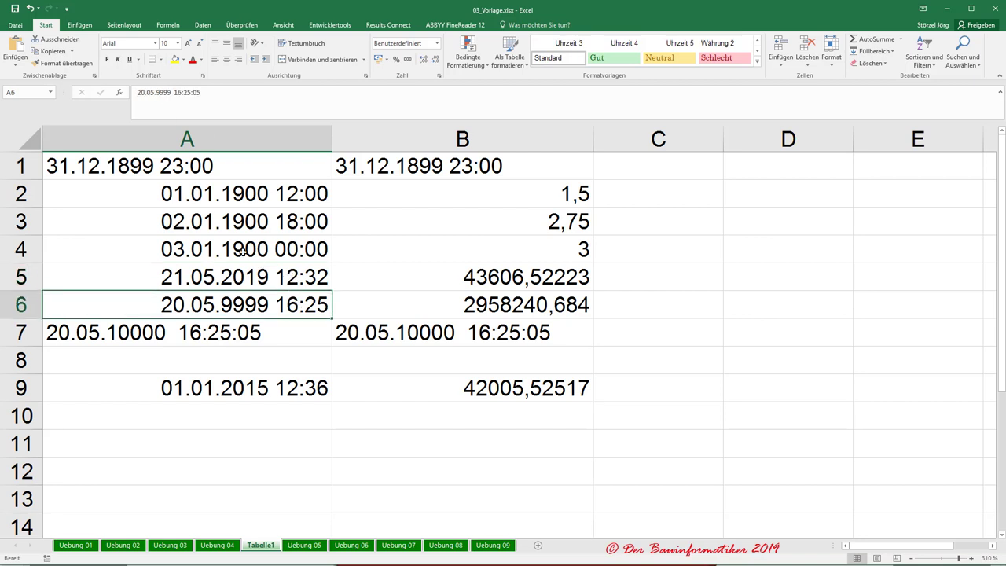
pyautogui.moveTo(176, 92); pyautogui.dragTo(201, 93)
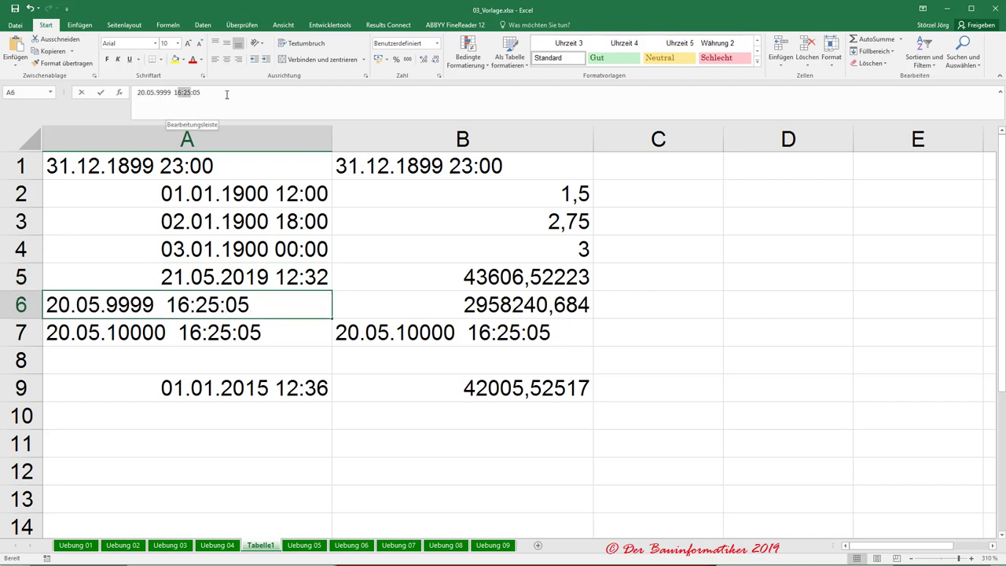
pyautogui.press('BackSpace')
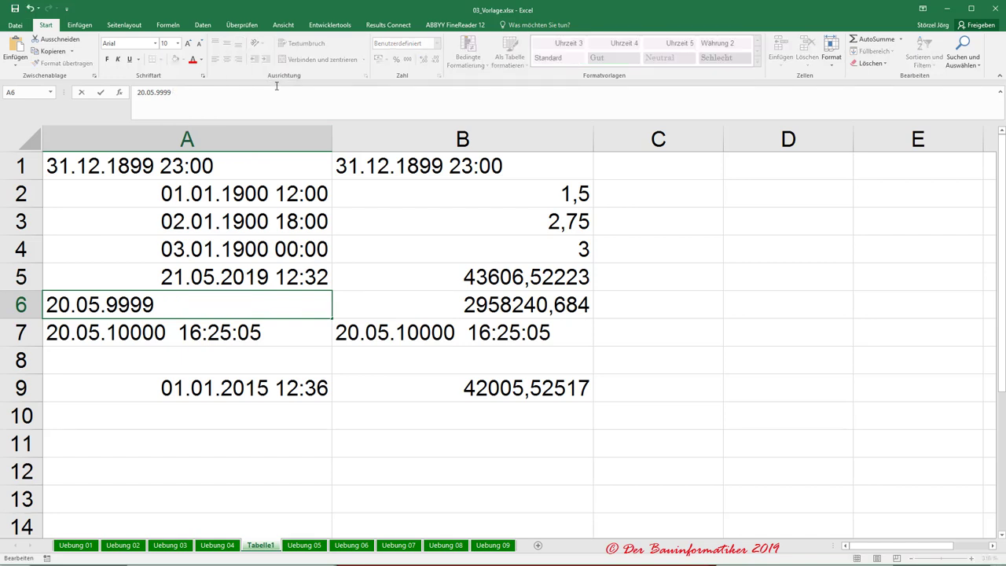
pyautogui.write('24')
pyautogui.write('_')
pyautogui.write('00')
pyautogui.press('Return')
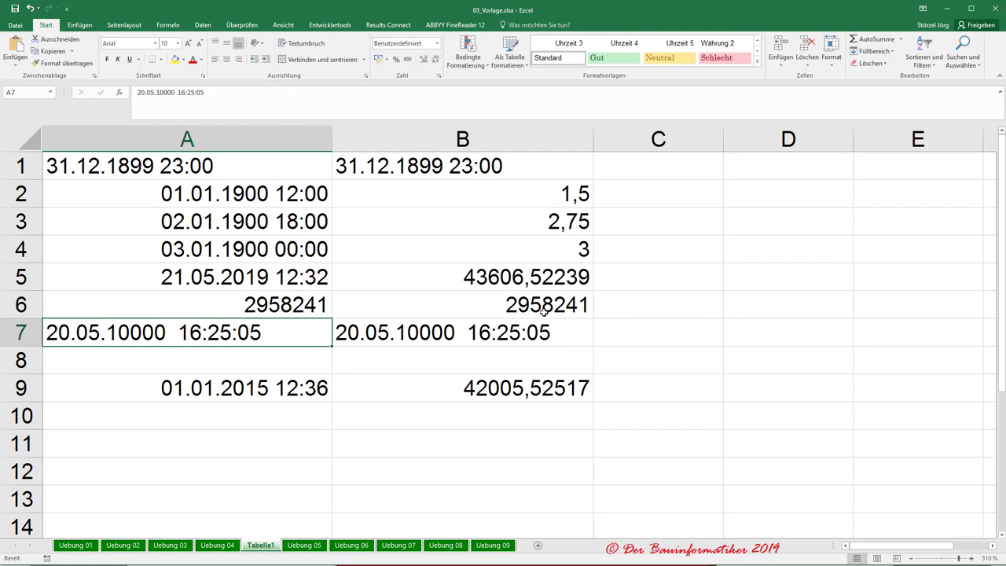
pyautogui.click(245, 306)
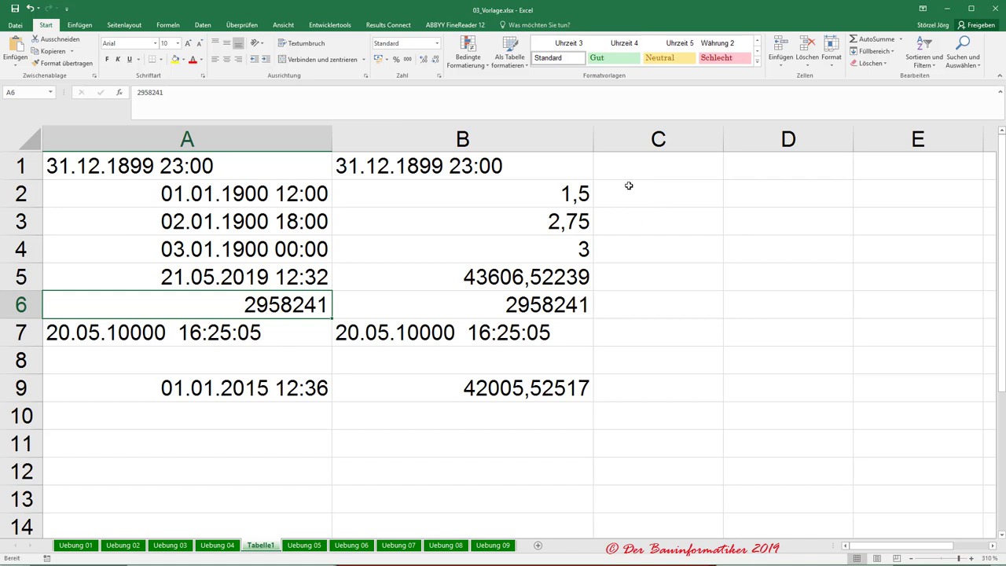
# Enter 12/24 in cell C2, which Excel reads as the date Dez 24.
pyautogui.click(680, 195)
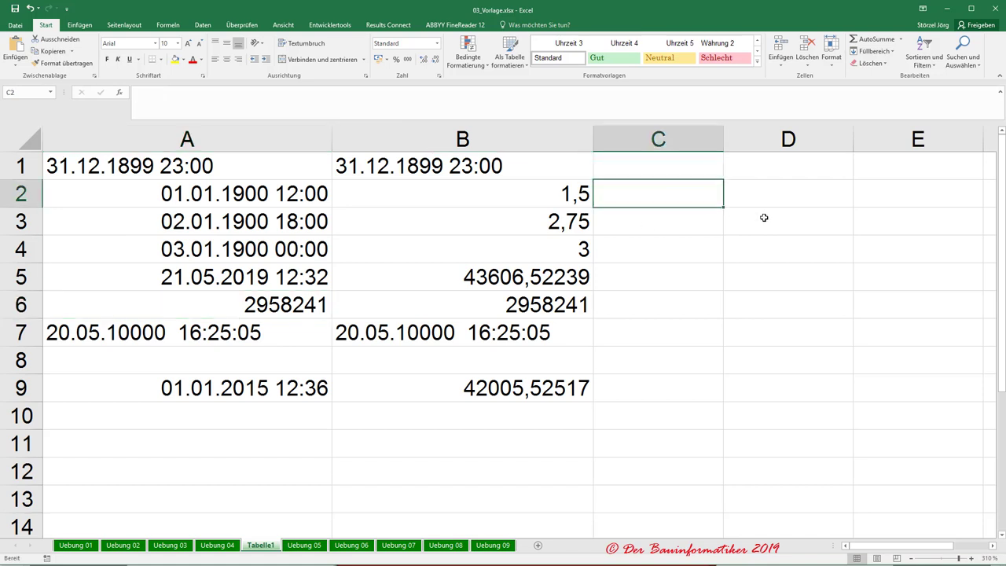
pyautogui.write('12/')
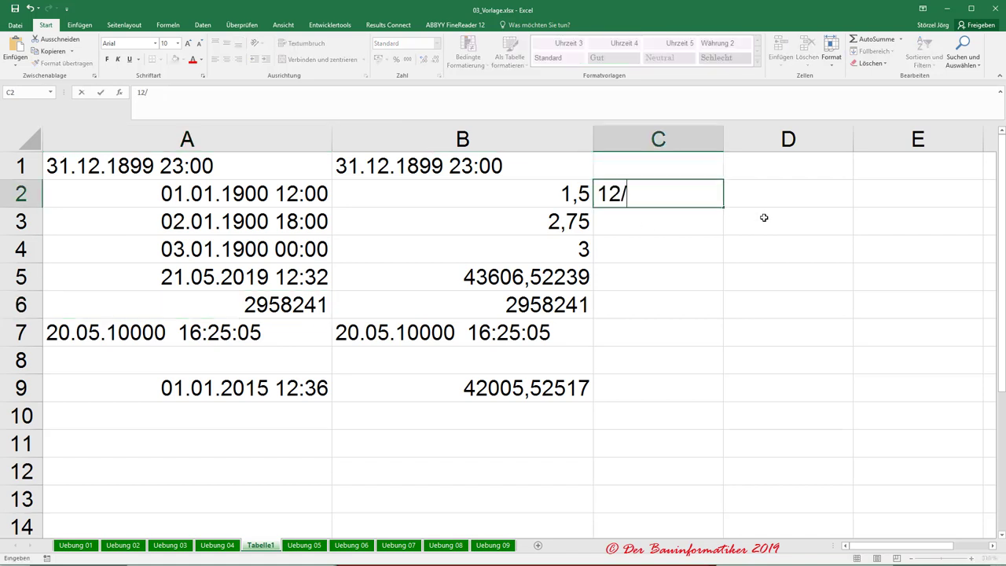
pyautogui.write('24')
pyautogui.hotkey('ctrl', 'Return')
pyautogui.press('Return')
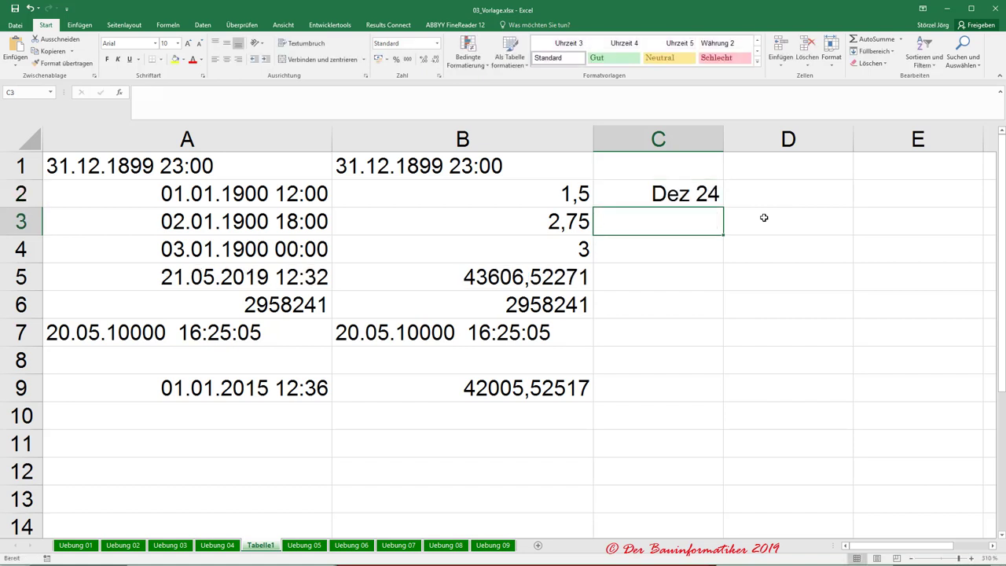
# Apply the Standard number format to column C so C2 shows 45627.
pyautogui.click(679, 141)
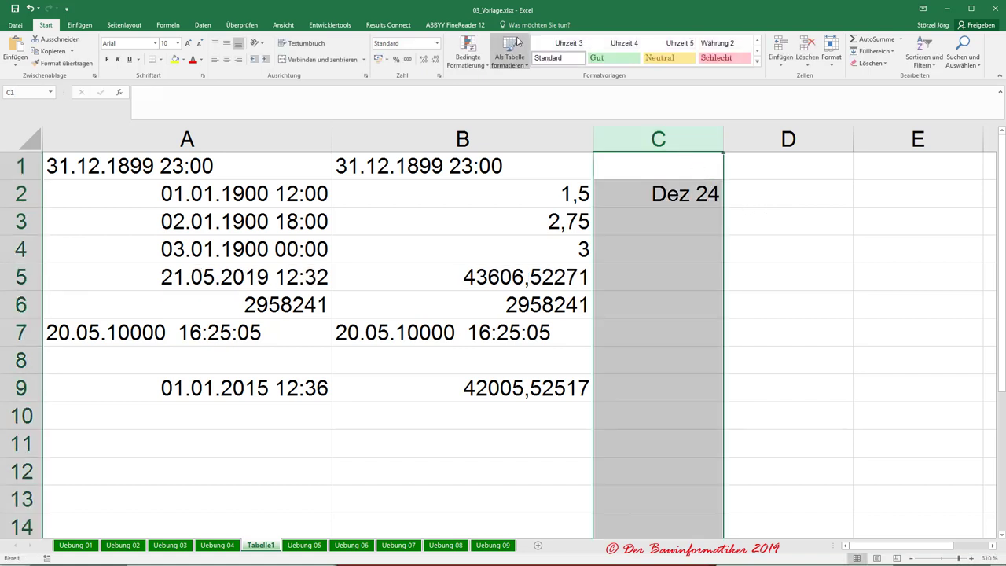
pyautogui.click(436, 43)
pyautogui.click(418, 61)
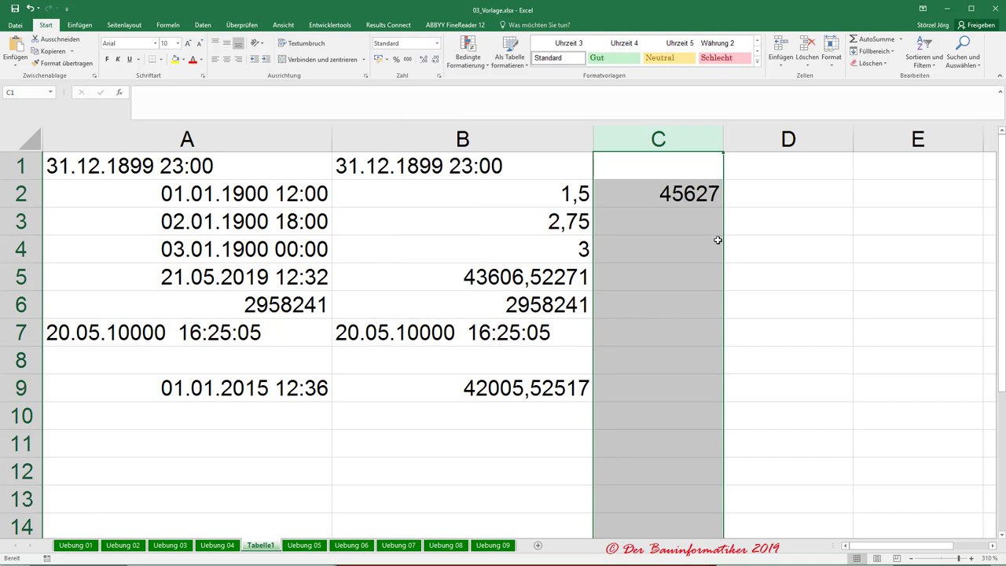
pyautogui.click(668, 229)
pyautogui.click(665, 143)
pyautogui.click(635, 191)
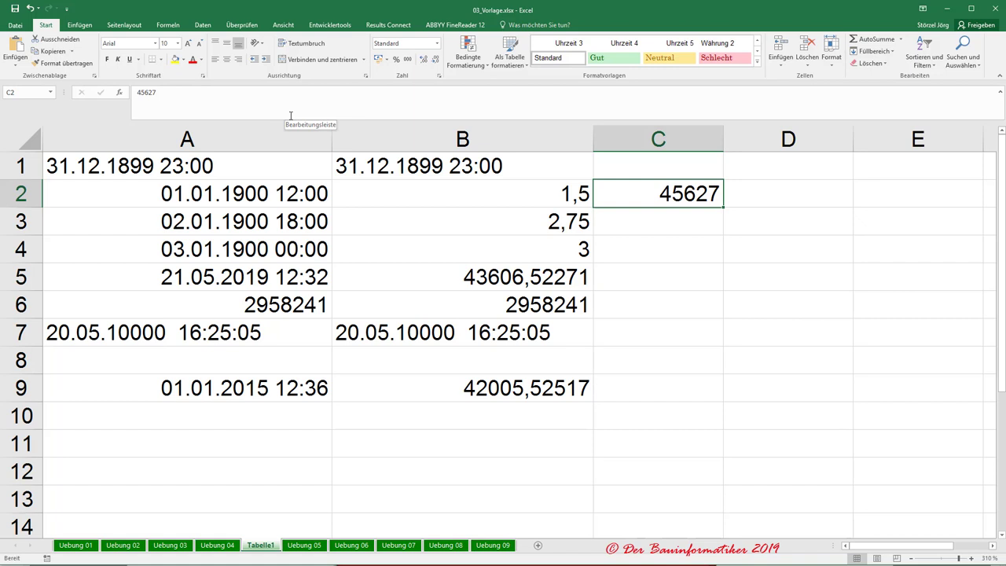
# Enter =12/24 in C2 and =18/24 in C3, giving 0,5 and 0,75.
pyautogui.write('=12')
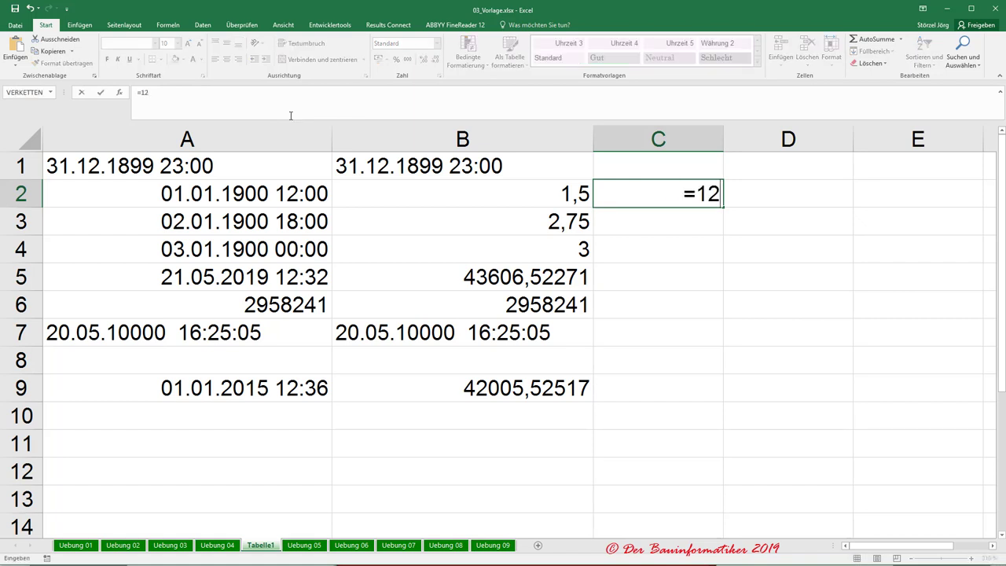
pyautogui.write('/24')
pyautogui.press('Return')
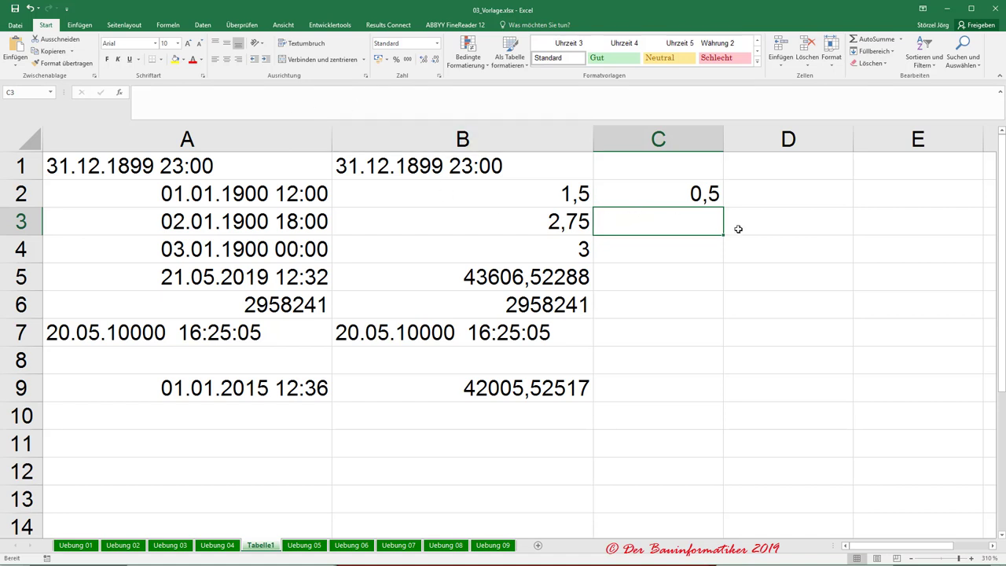
pyautogui.write('18:')
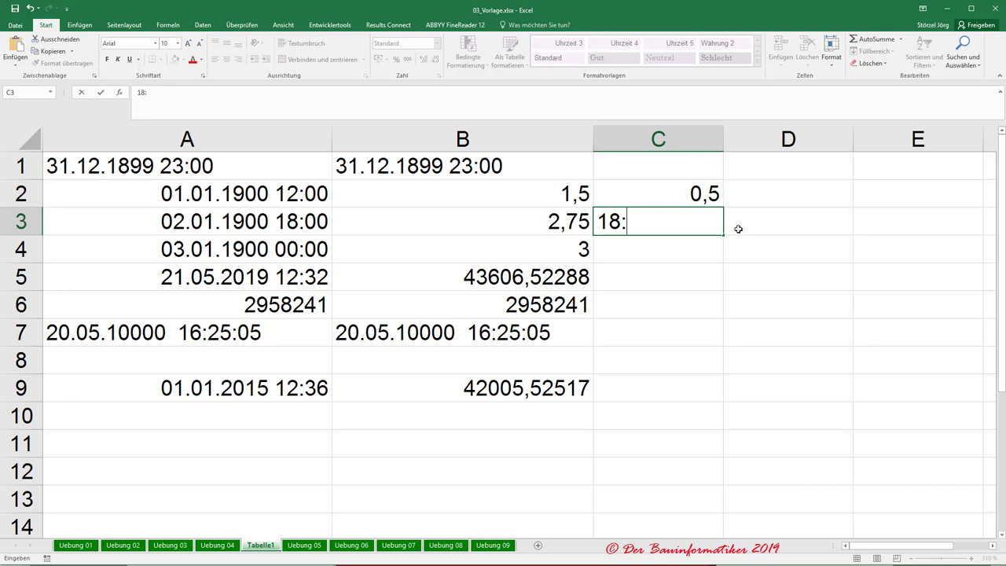
pyautogui.press('BackSpace')
pyautogui.press('BackSpace')
pyautogui.press('BackSpace')
pyautogui.write('=18')
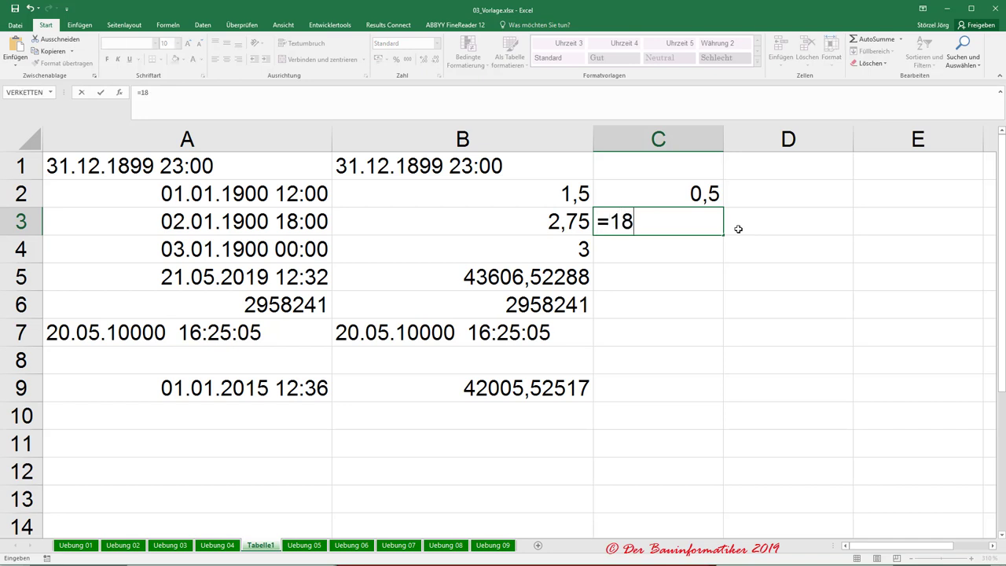
pyautogui.write(':')
pyautogui.press('BackSpace')
pyautogui.write('/24')
pyautogui.press('Return')
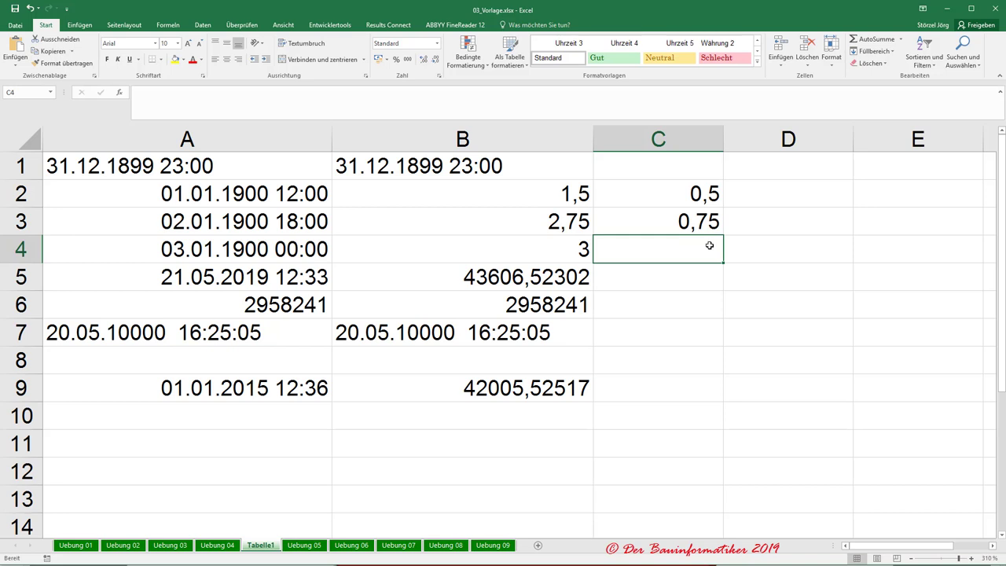
# Enter =30/24/60 in C4 for 30 minutes, then select C2:C5.
pyautogui.write('=')
pyautogui.write('30')
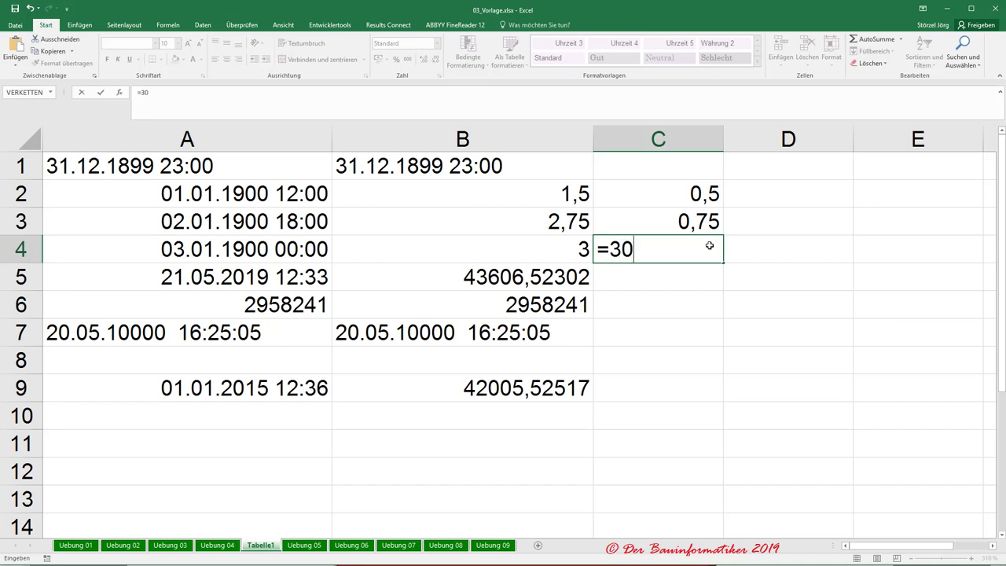
pyautogui.write('/24')
pyautogui.write('/60')
pyautogui.press('Return')
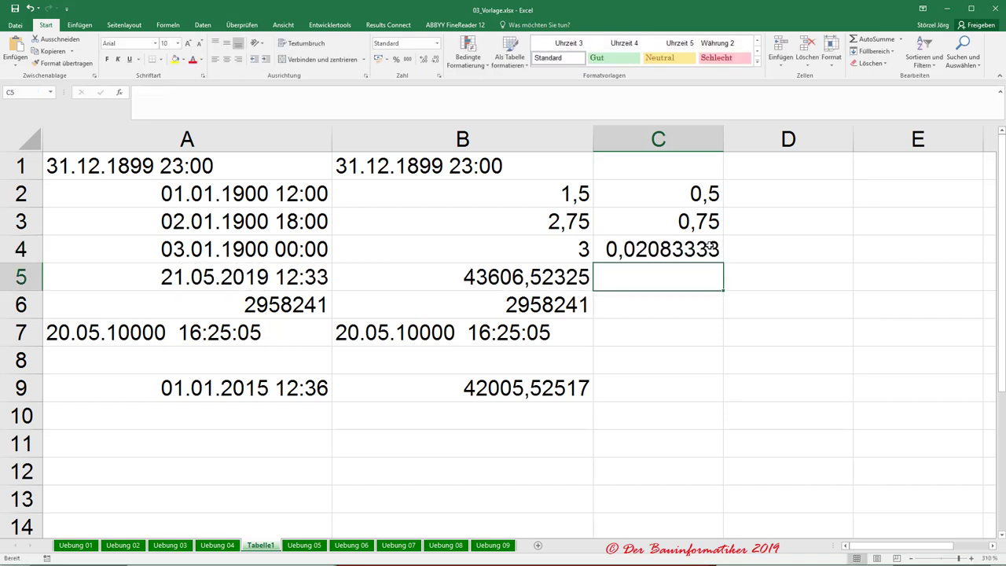
pyautogui.click(656, 250)
pyautogui.moveTo(649, 195); pyautogui.dragTo(684, 266)
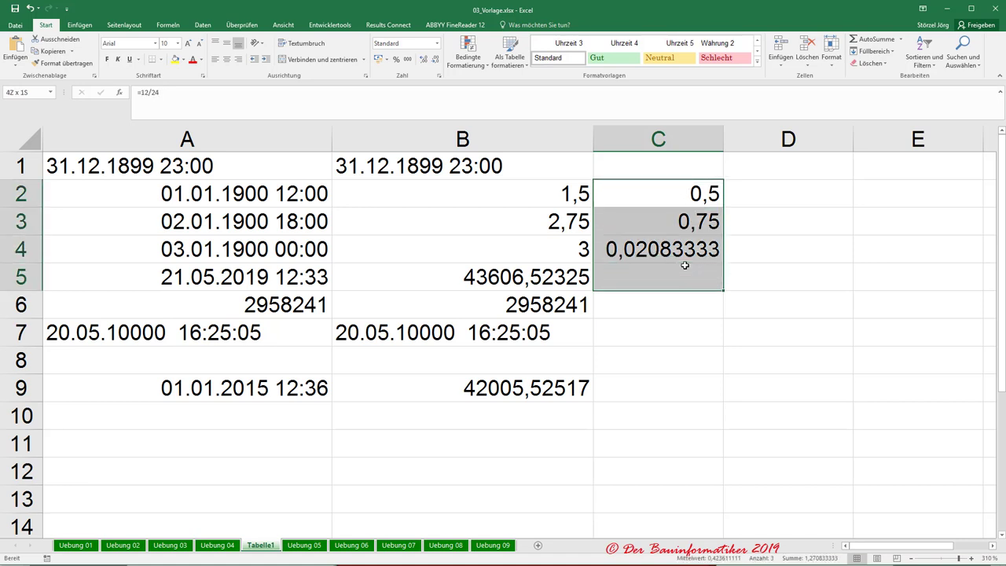
# Apply the Uhrzeit time format to C2:C5, showing 12:00:00, 18:00:00 and 00:30:00.
pyautogui.click(438, 44)
pyautogui.click(416, 199)
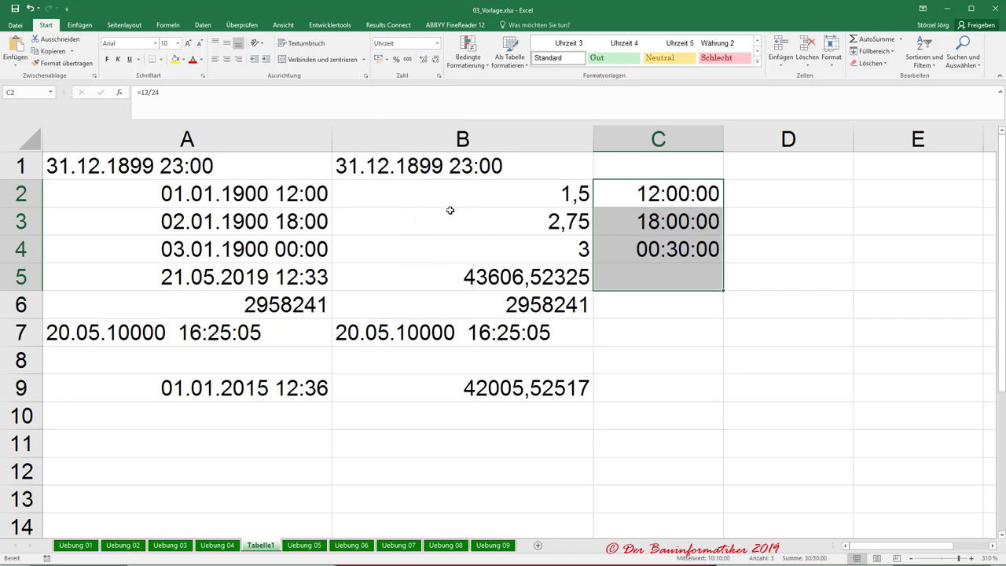
pyautogui.click(658, 247)
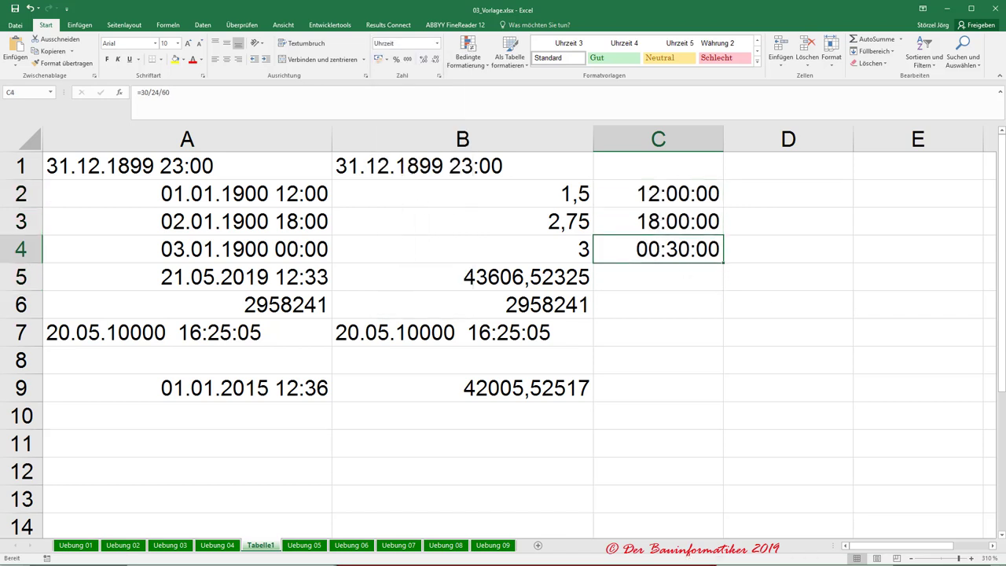
pyautogui.hotkey('alt', 'Tab')
pyautogui.click(677, 277)
# Enter =15/24/60/60 in C5 so it displays 00:00:15.
pyautogui.click(672, 283)
pyautogui.write('1')
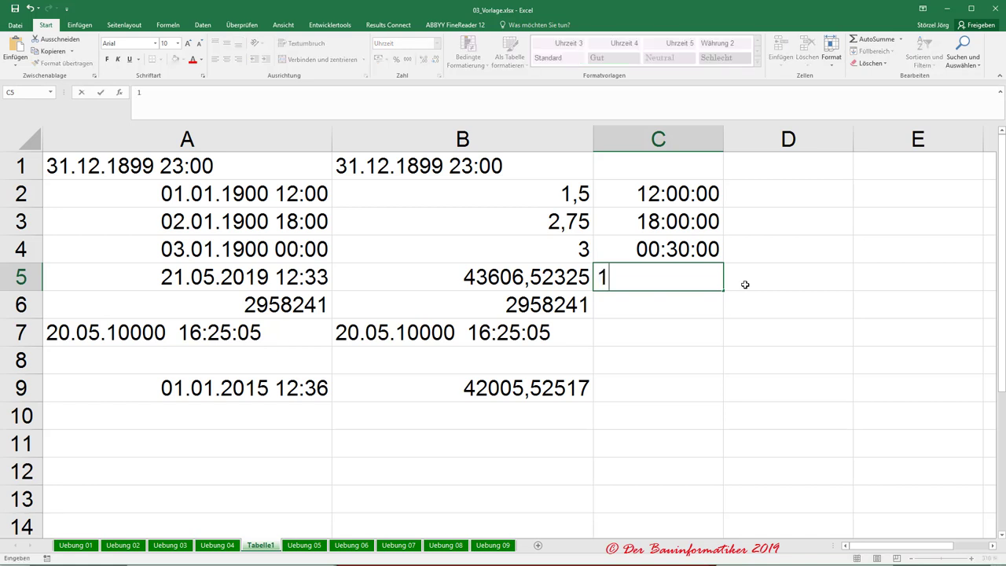
pyautogui.press('BackSpace')
pyautogui.write('=')
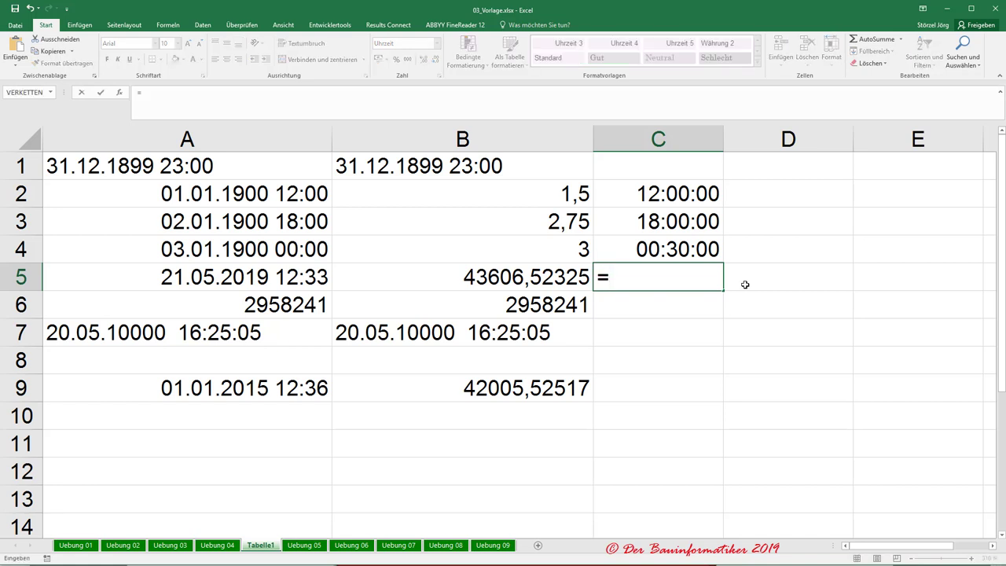
pyautogui.write('15/')
pyautogui.write('24/')
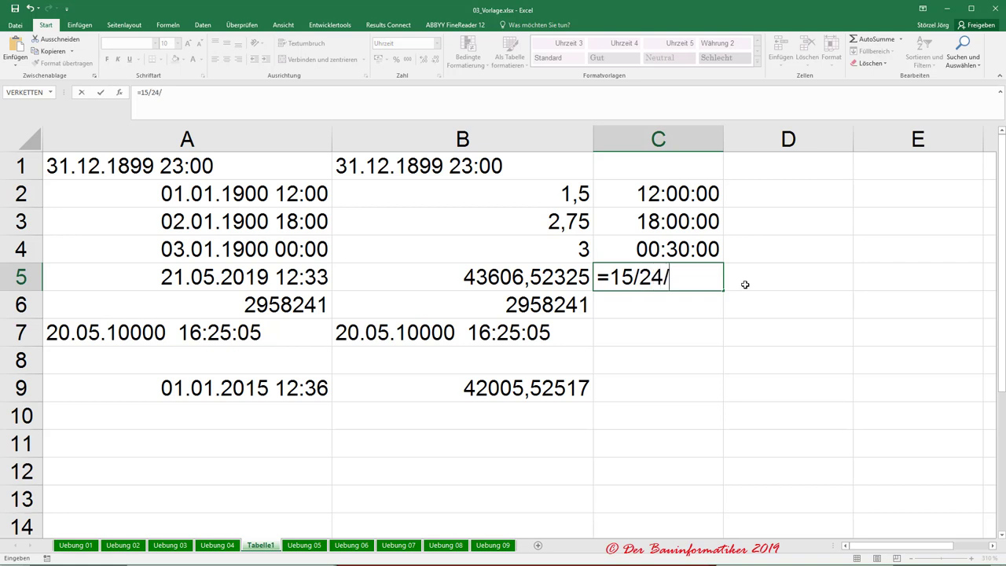
pyautogui.write('60/')
pyautogui.write('60')
pyautogui.press('Return')
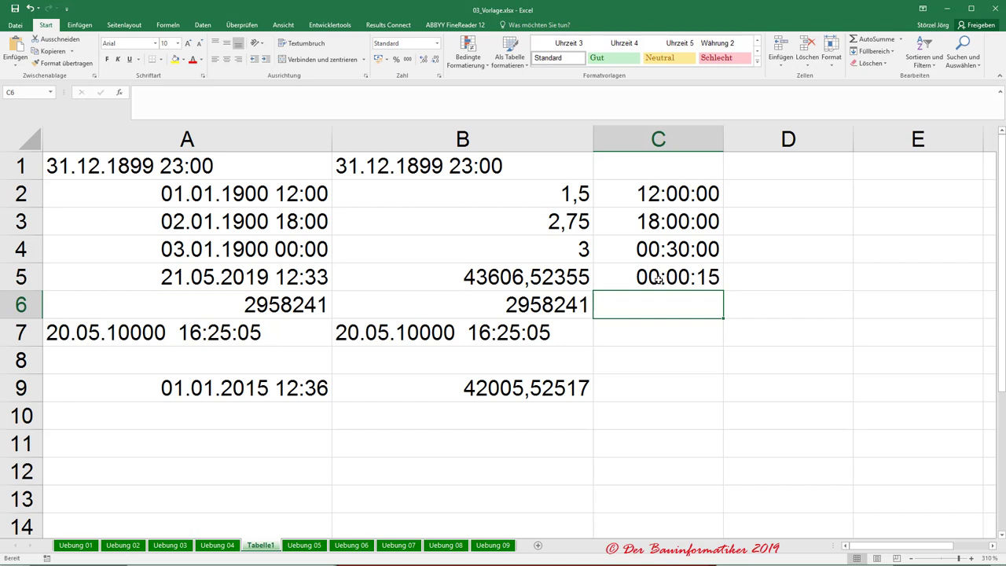
pyautogui.click(657, 278)
pyautogui.click(649, 305)
# Enter =6/24+30/24/60+20/24/60/60 in C6 for 6 hours, 30 minutes and 20 seconds.
pyautogui.write('=')
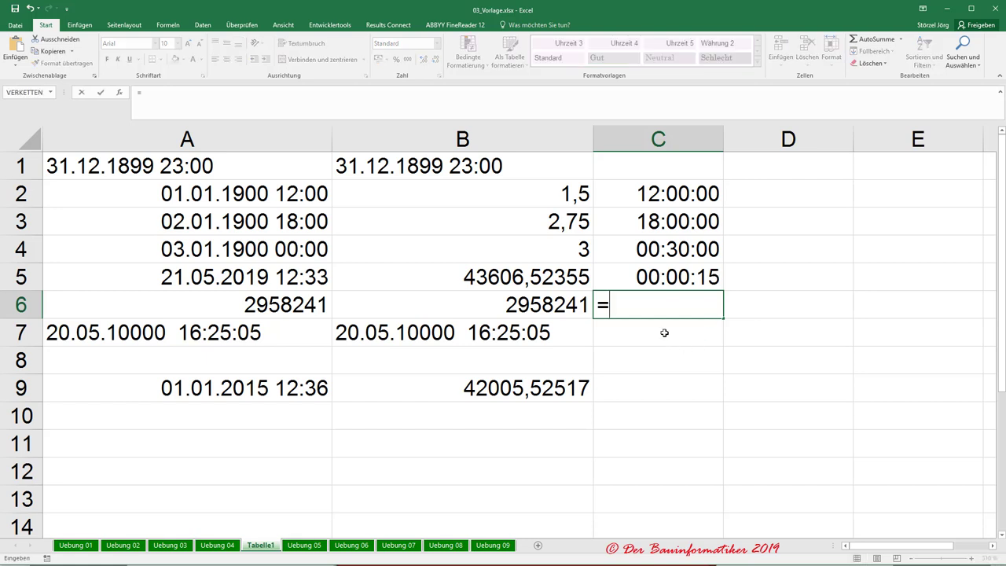
pyautogui.write('12')
pyautogui.press('BackSpace')
pyautogui.press('BackSpace')
pyautogui.write('6/24')
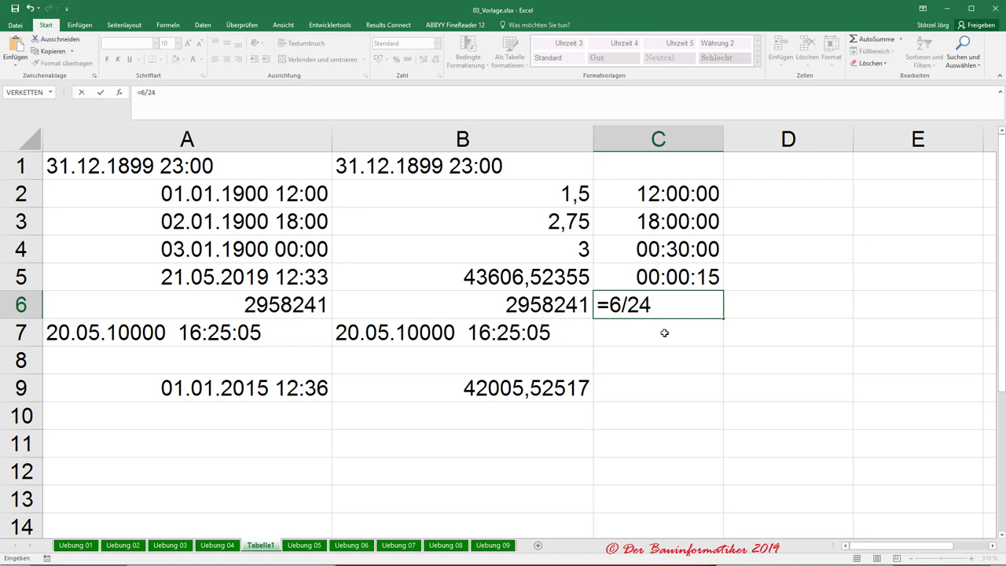
pyautogui.write('+')
pyautogui.write('30/')
pyautogui.write('24/')
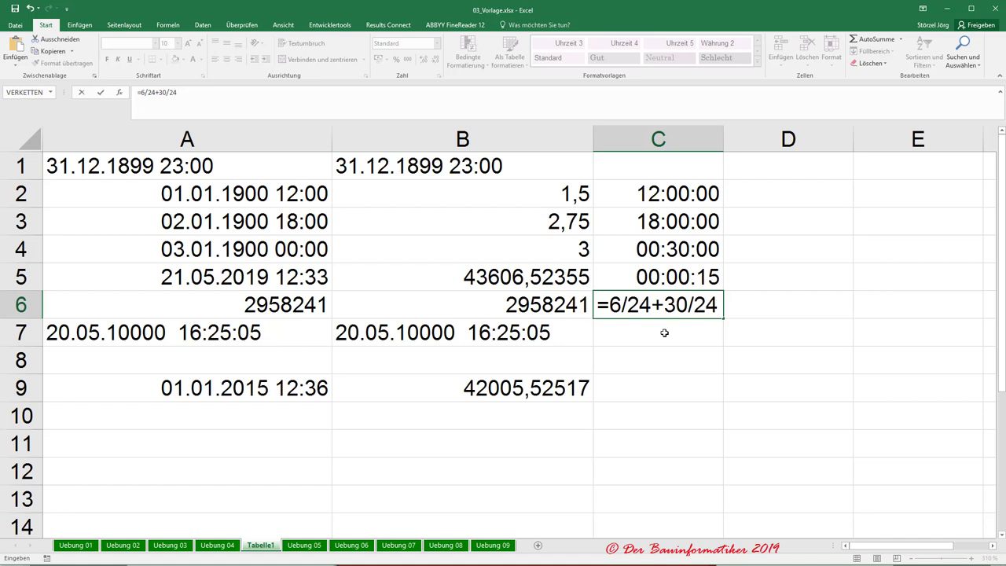
pyautogui.write('60')
pyautogui.write('+20')
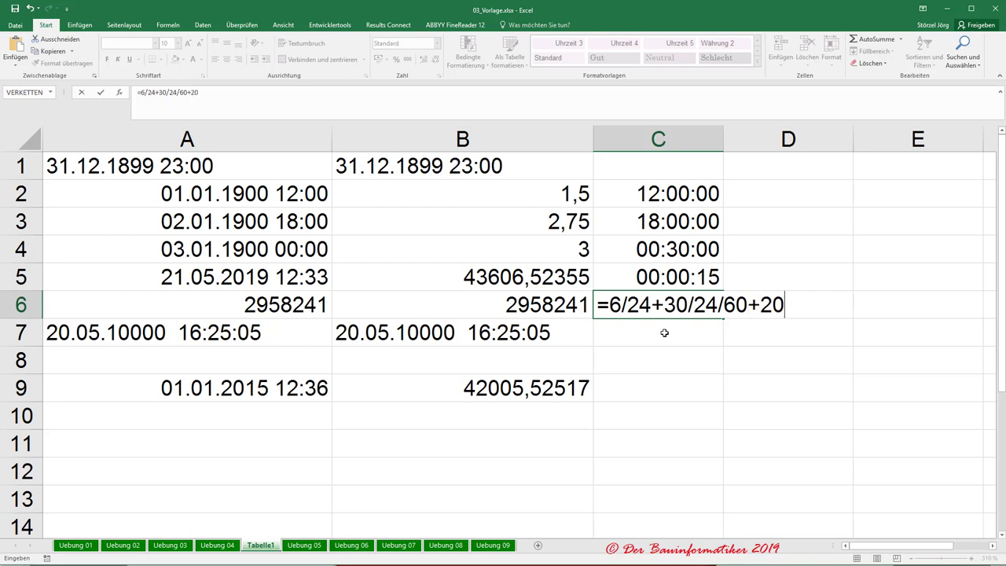
pyautogui.write('/24/')
pyautogui.write('60/60')
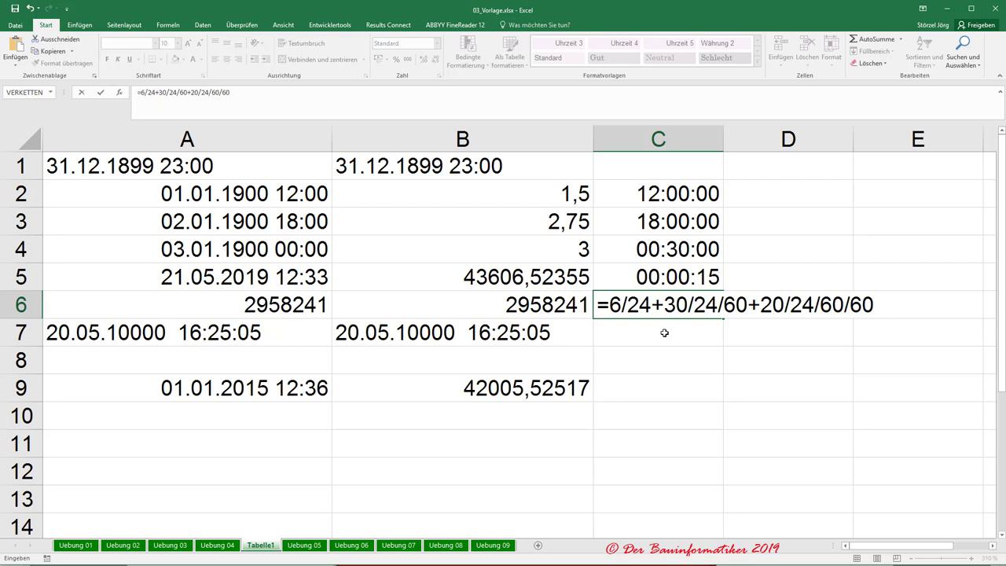
pyautogui.press('Return')
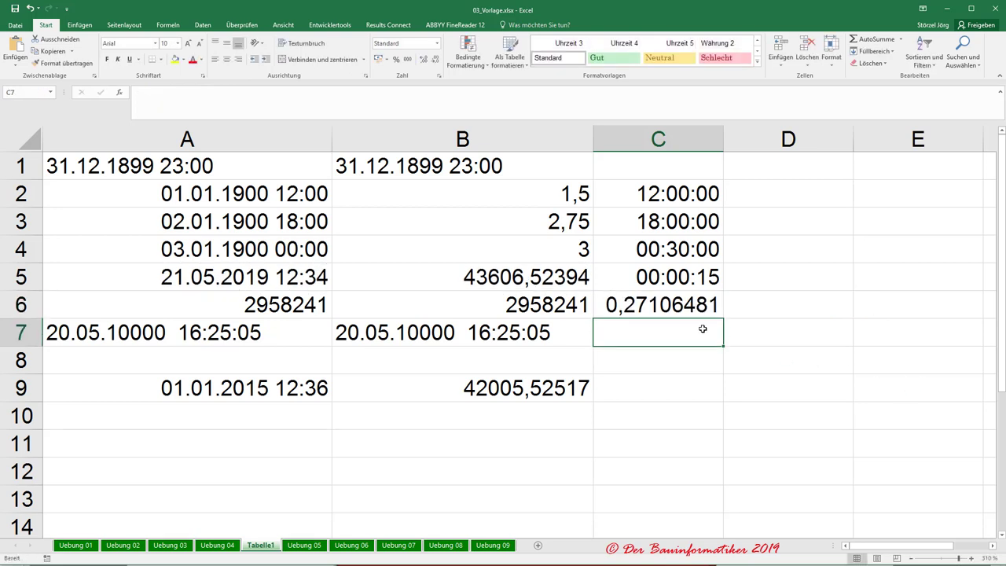
# Copy C5's time format onto C6 with Format übertragen so it shows 06:30:20.
pyautogui.click(666, 286)
pyautogui.click(61, 63)
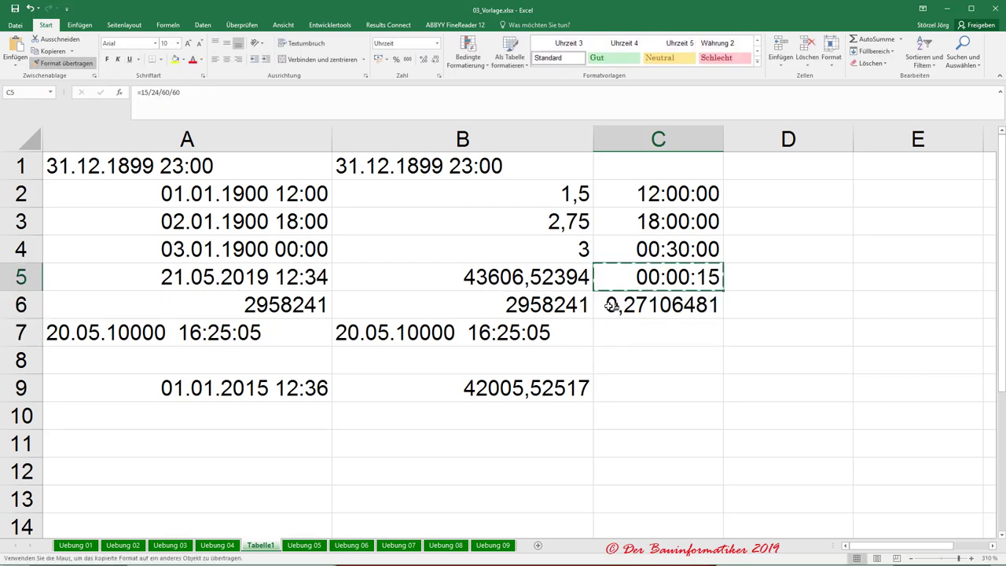
pyautogui.moveTo(613, 306); pyautogui.dragTo(602, 325)
pyautogui.click(741, 307)
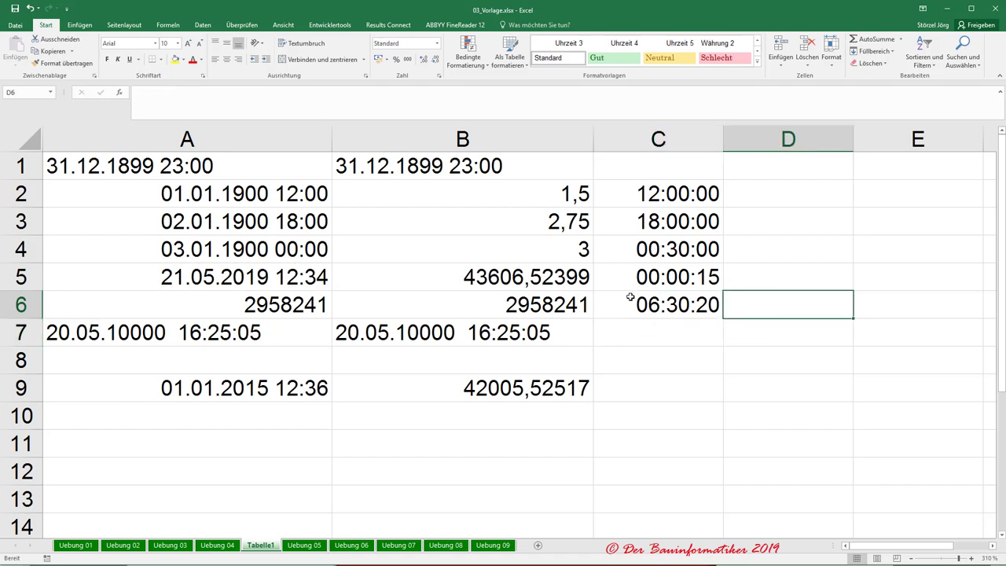
pyautogui.click(630, 296)
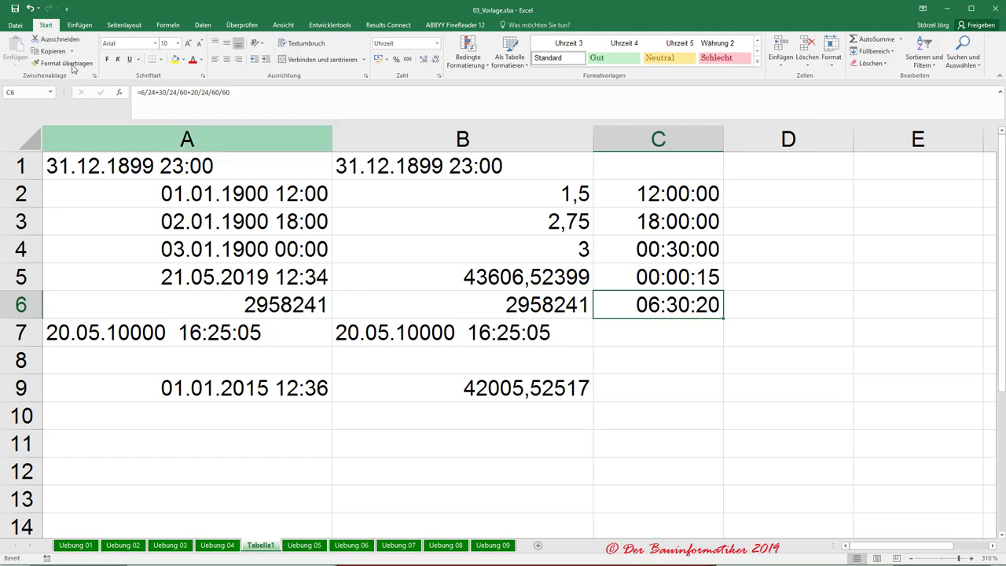
# Keep C6's time formula unchanged and enter 6:30:20 directly into C7.
pyautogui.click(146, 92)
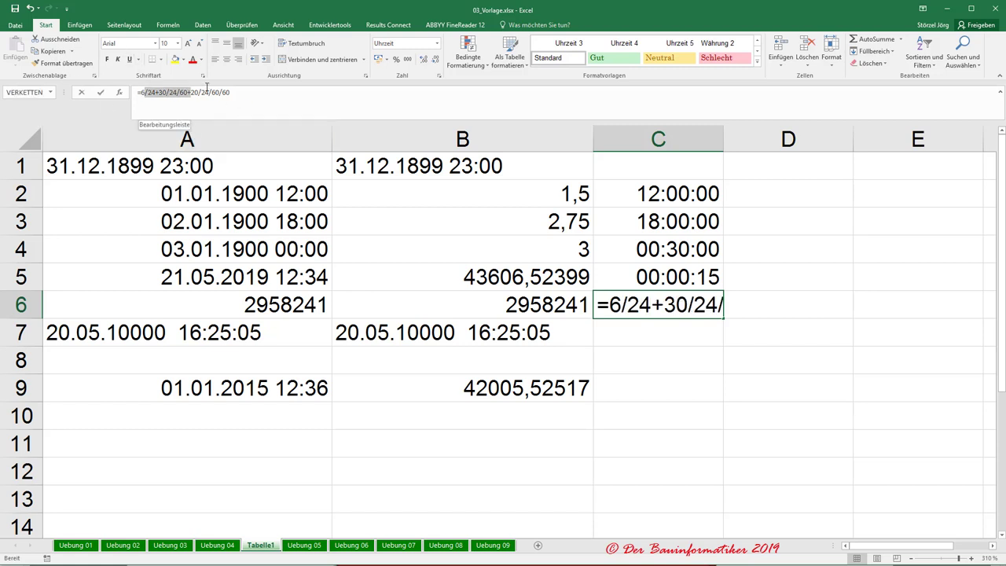
pyautogui.moveTo(146, 92); pyautogui.dragTo(230, 92)
pyautogui.click(635, 328)
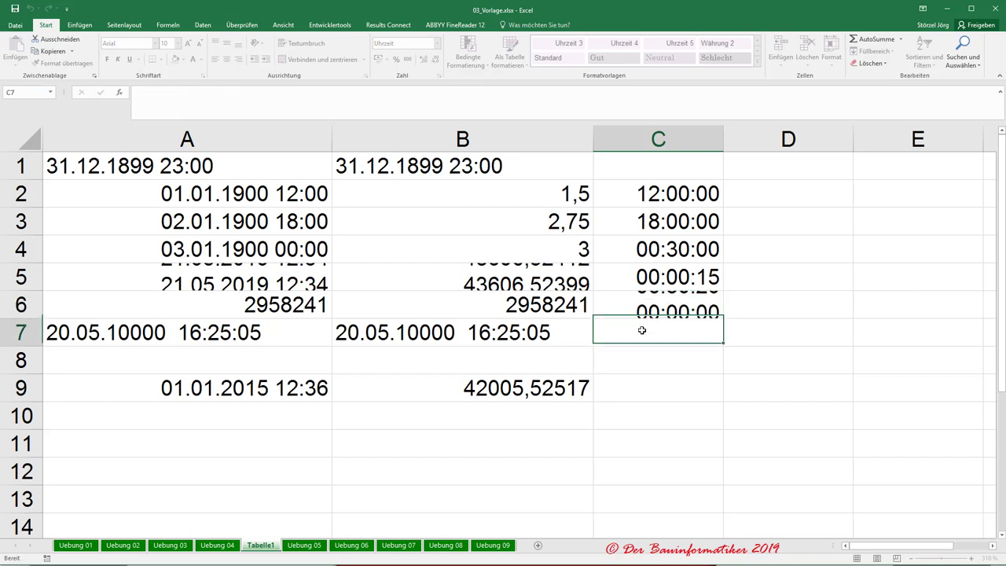
pyautogui.write('6:')
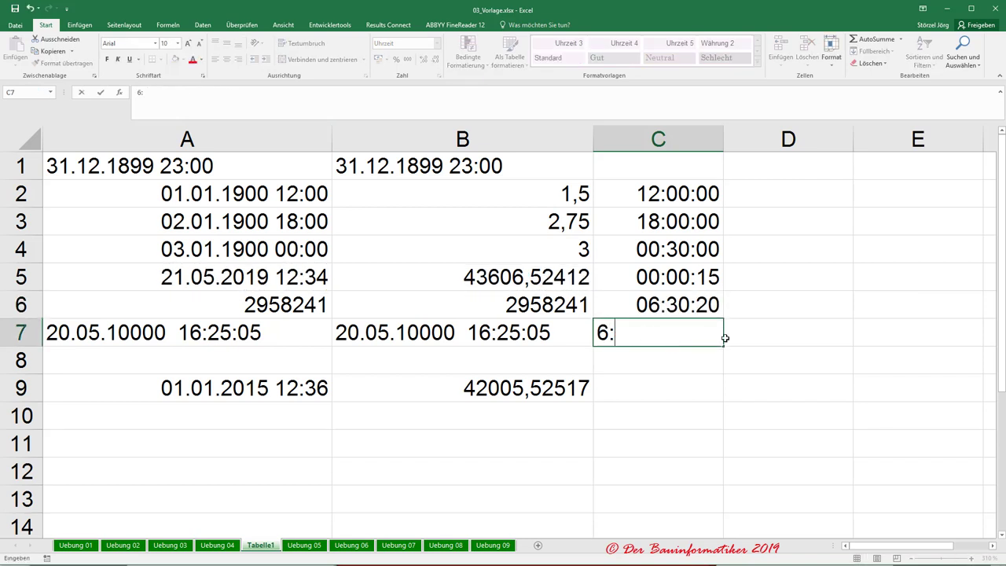
pyautogui.write('30:')
pyautogui.write('20')
pyautogui.press('Return')
# Briefly show C6:C7 in the Standard number format, then undo that change.
pyautogui.click(670, 311)
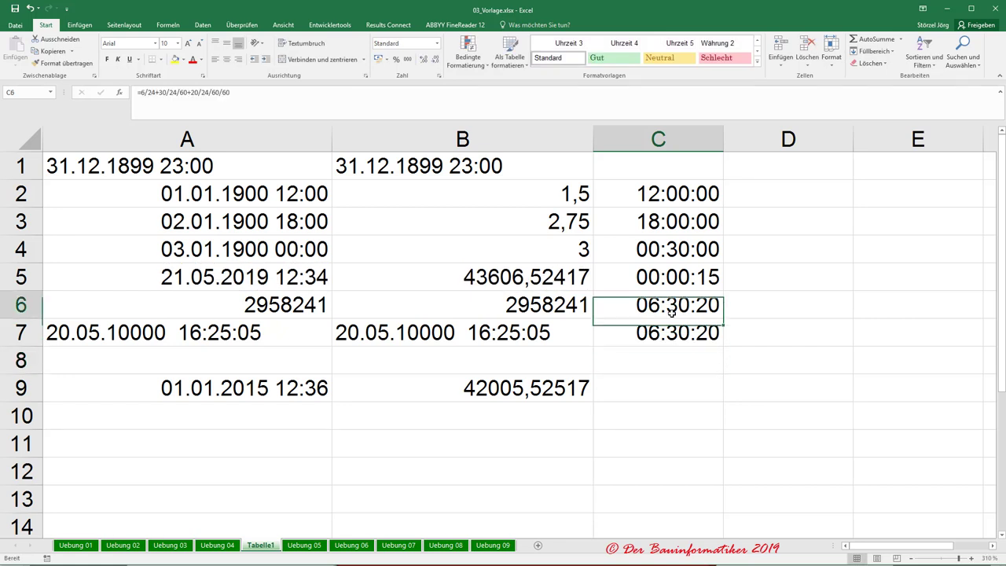
pyautogui.moveTo(670, 311); pyautogui.dragTo(668, 334)
pyautogui.click(436, 43)
pyautogui.click(417, 61)
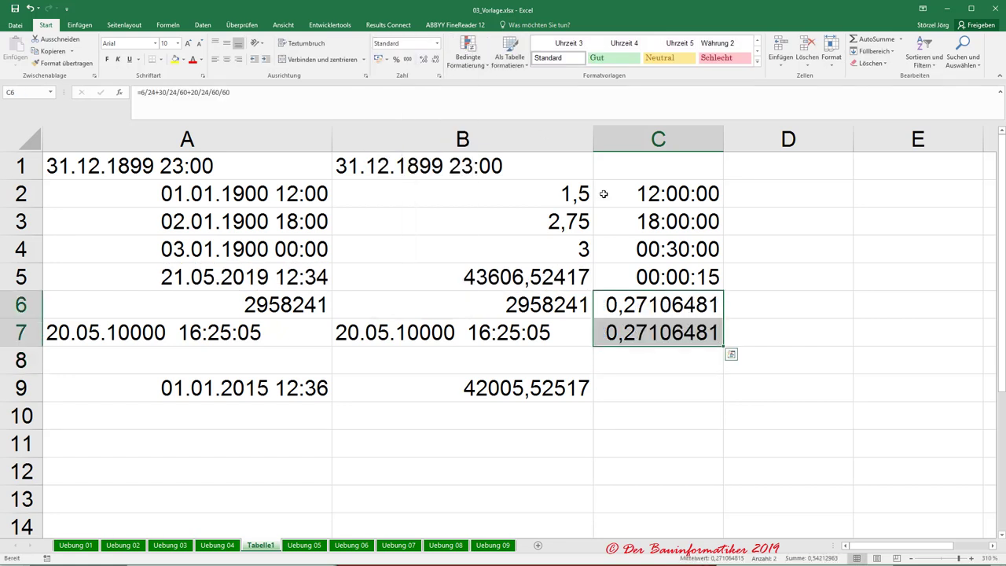
pyautogui.click(436, 47)
pyautogui.click(30, 8)
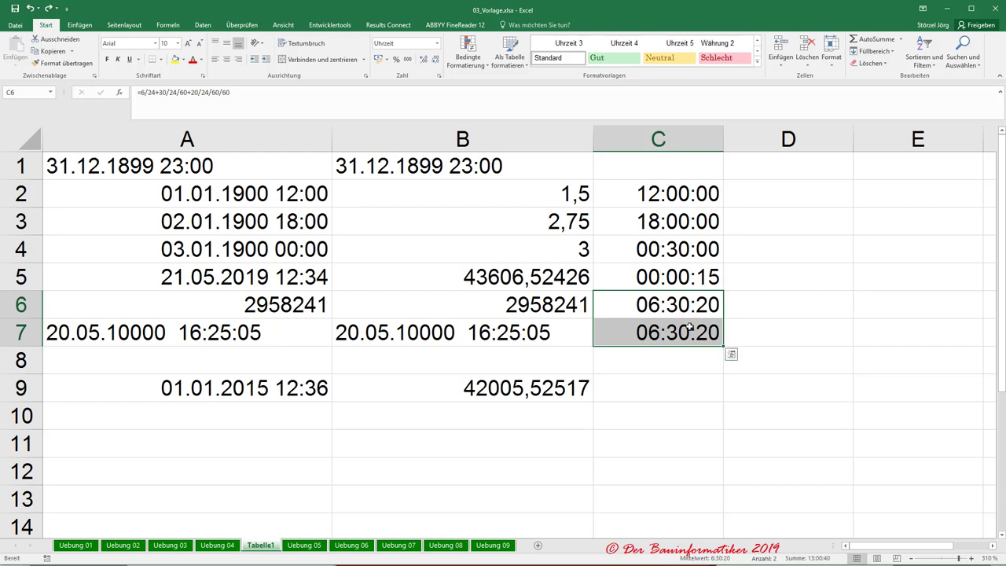
# On the Uebung 04 sheet, fill B5:D48 with =A5 in one go.
pyautogui.click(218, 544)
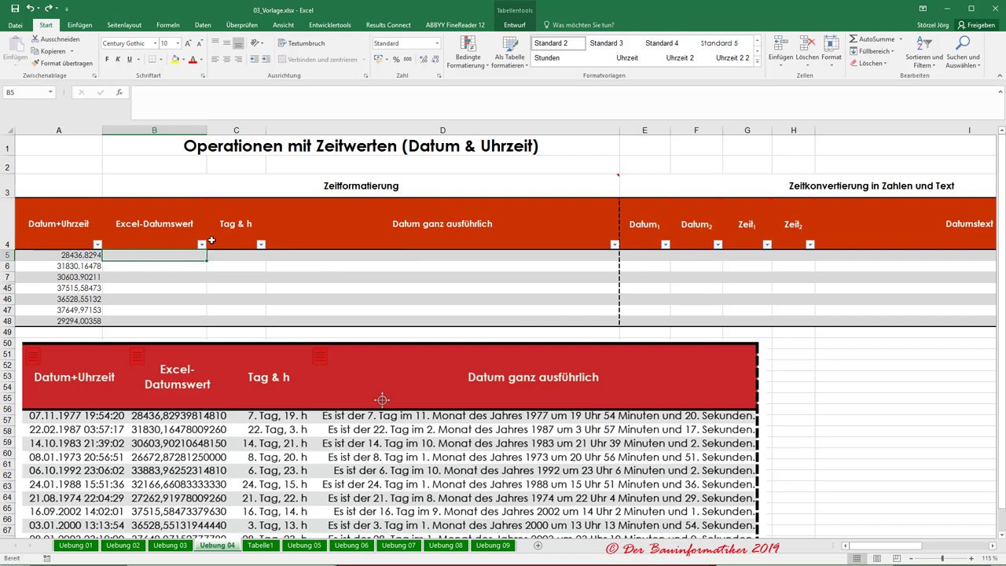
pyautogui.moveTo(135, 255); pyautogui.dragTo(541, 318)
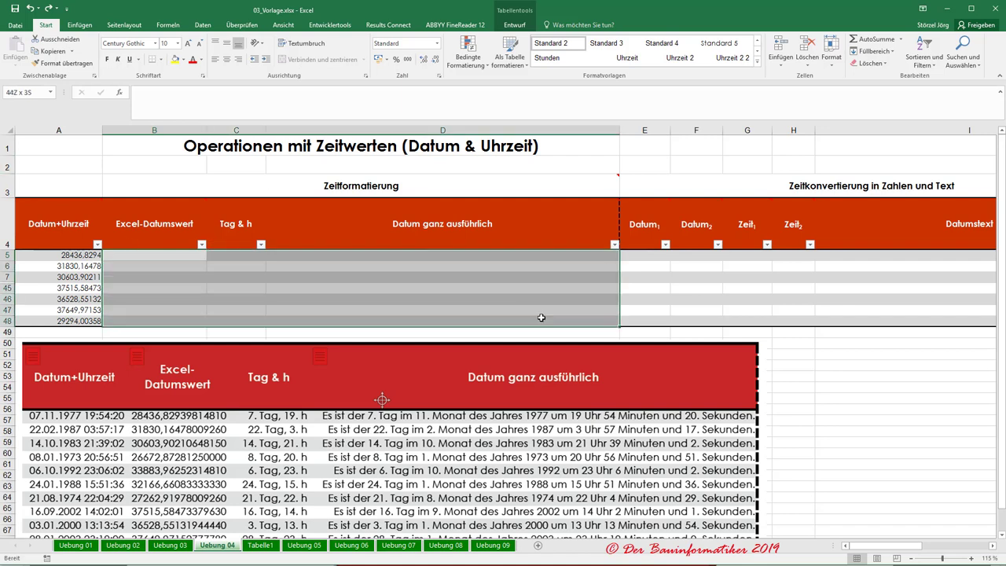
pyautogui.write('=')
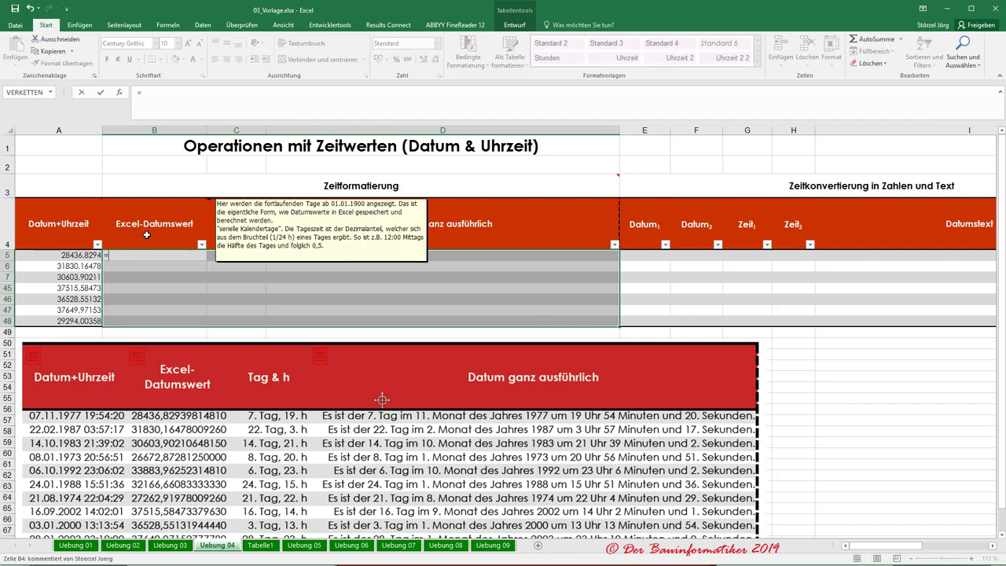
pyautogui.click(63, 254)
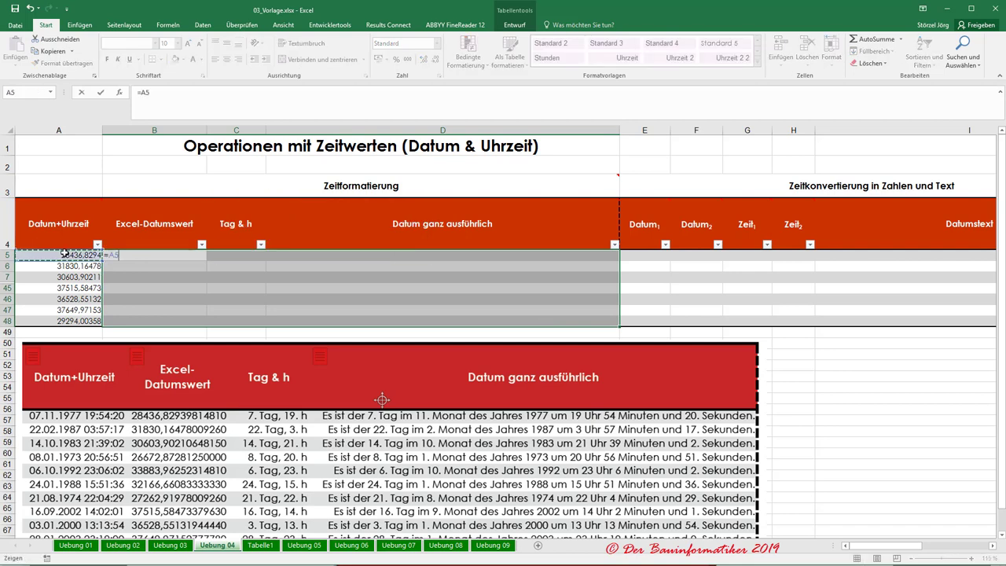
pyautogui.hotkey('ctrl', 'Return')
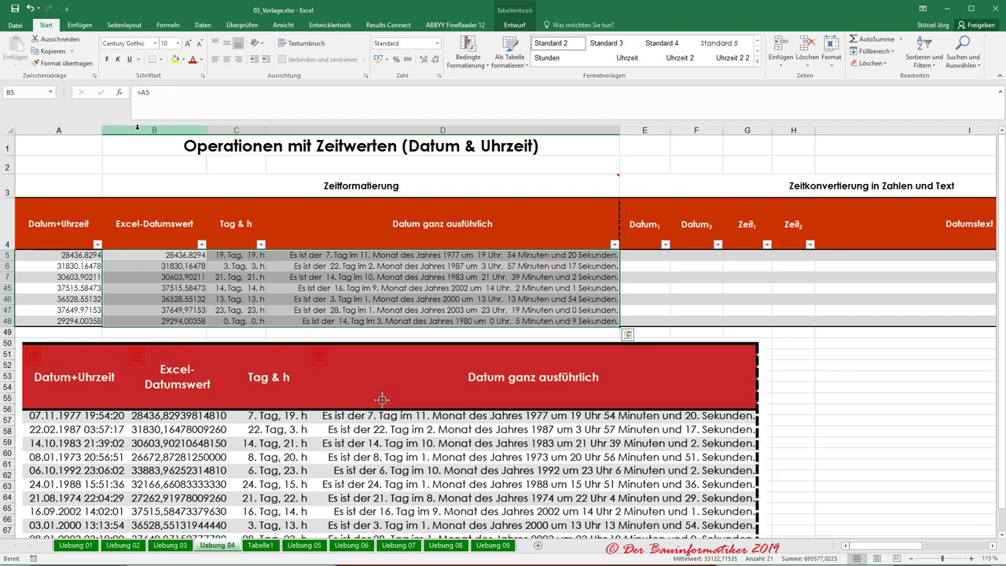
# Format columns B to D with the Standard number category.
pyautogui.moveTo(154, 129); pyautogui.dragTo(425, 126)
pyautogui.rightClick(444, 131)
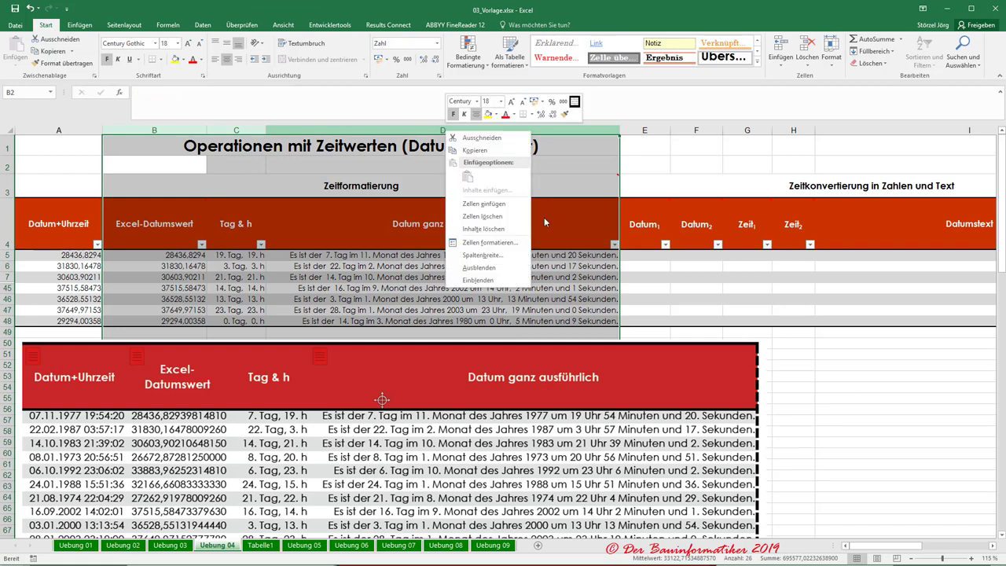
pyautogui.click(488, 242)
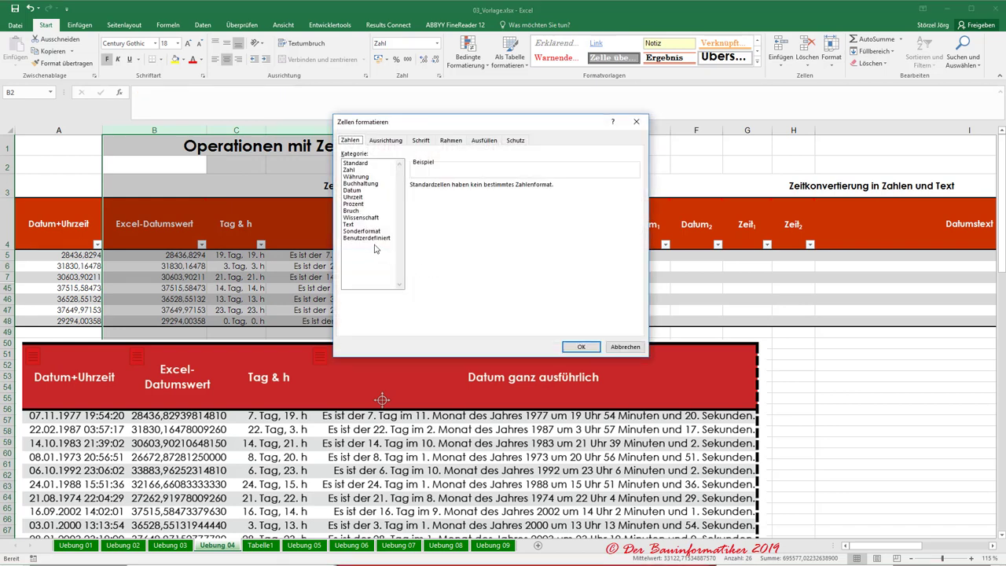
pyautogui.click(355, 163)
pyautogui.click(581, 346)
# Narrow column D to fit its numbers and select the Datum+Uhrzeit values A5:A48.
pyautogui.click(463, 277)
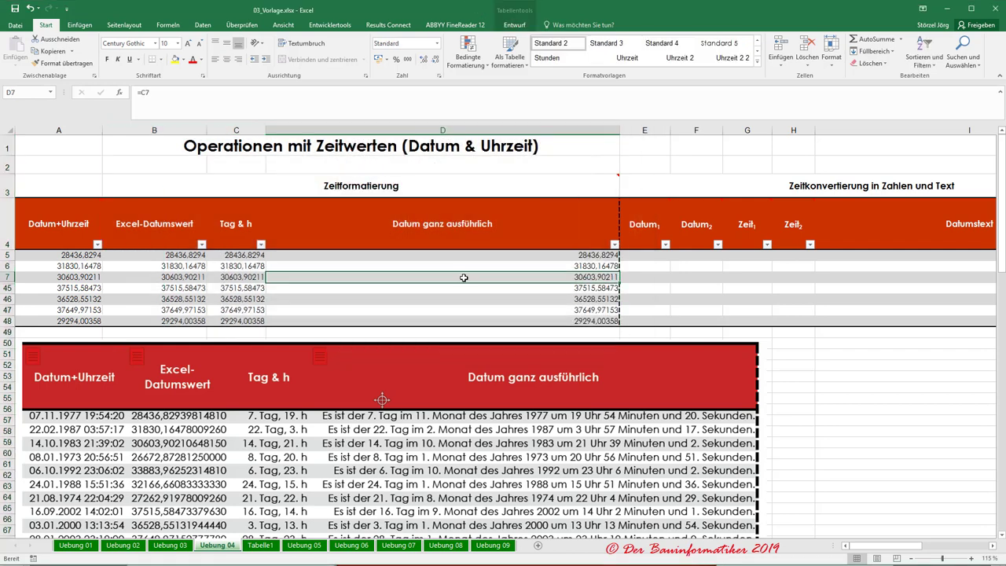
pyautogui.moveTo(619, 130); pyautogui.dragTo(424, 131)
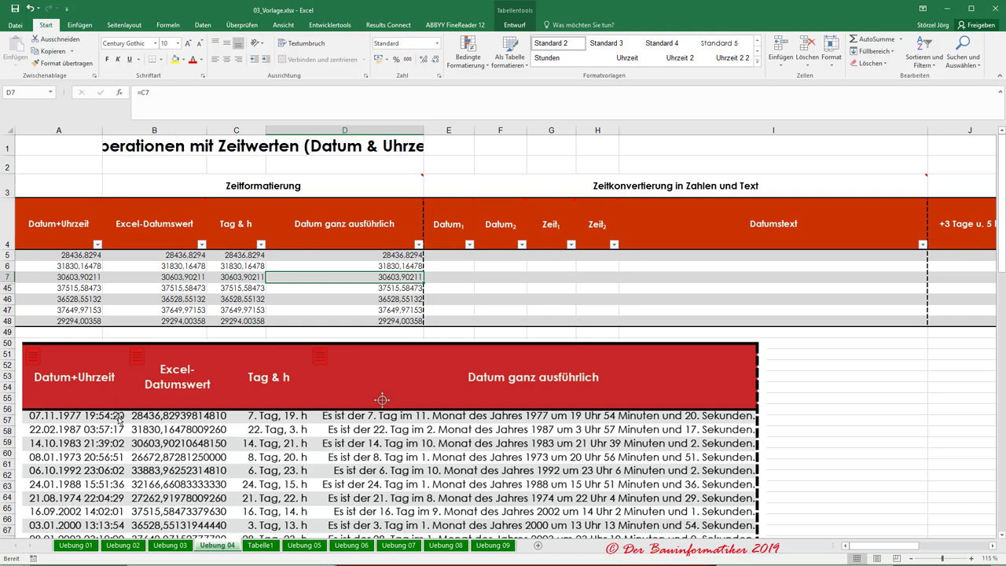
pyautogui.moveTo(69, 255); pyautogui.dragTo(71, 320)
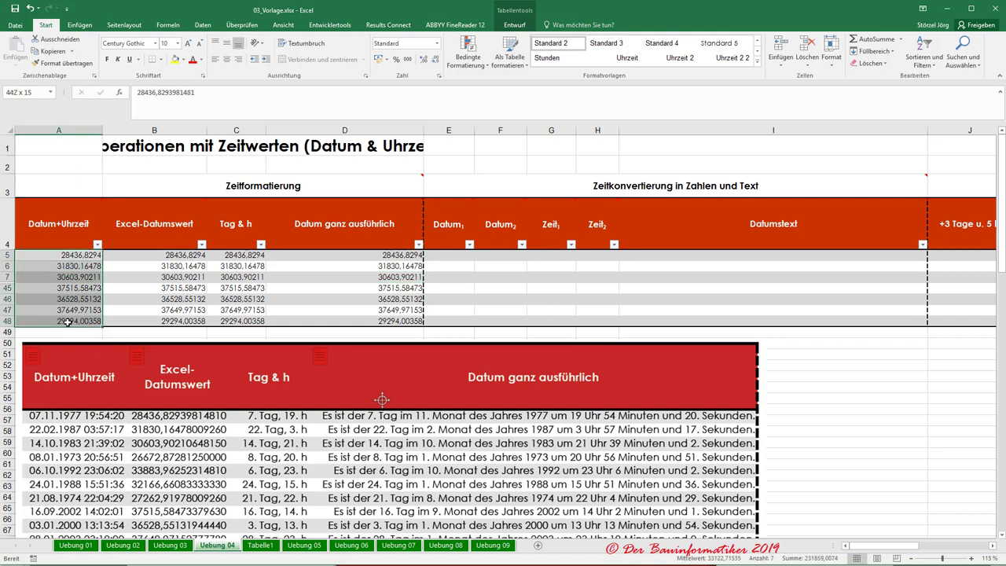
# For A5:A48, pick the Datum type 14.3.12 13:30 and carry it into Benutzerdefiniert as T.M.JJ h:mm;@.
pyautogui.click(440, 76)
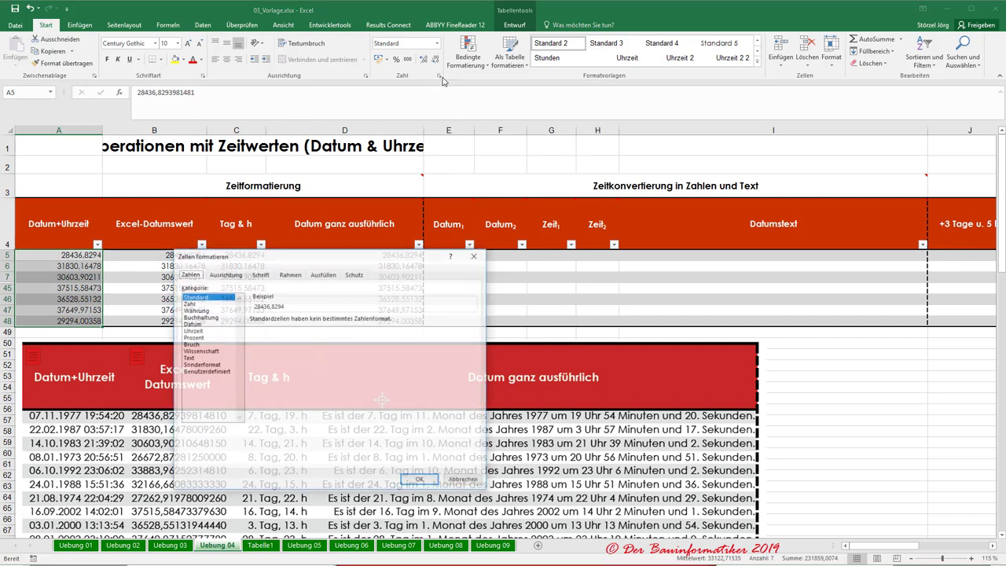
pyautogui.click(196, 330)
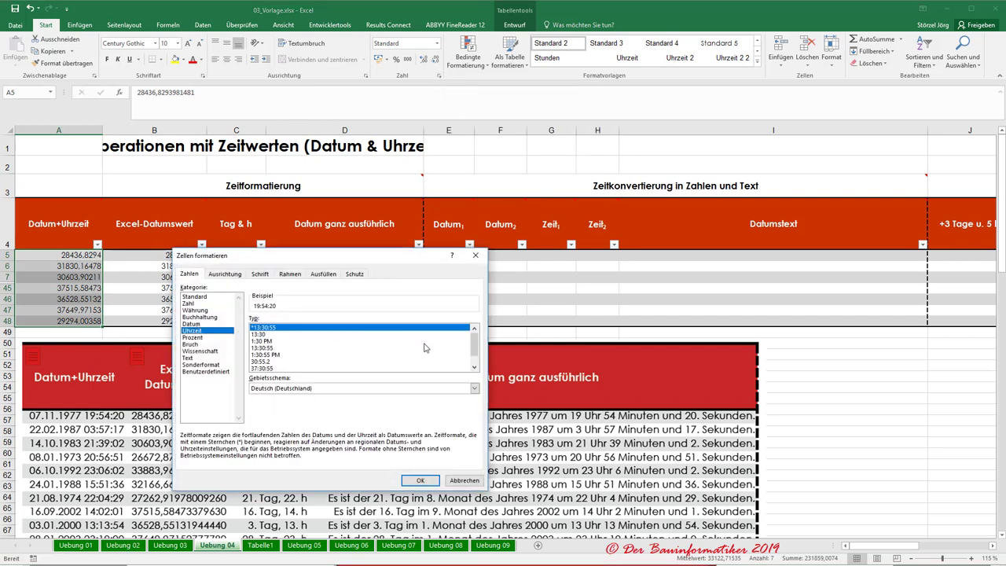
pyautogui.moveTo(473, 339); pyautogui.dragTo(474, 362)
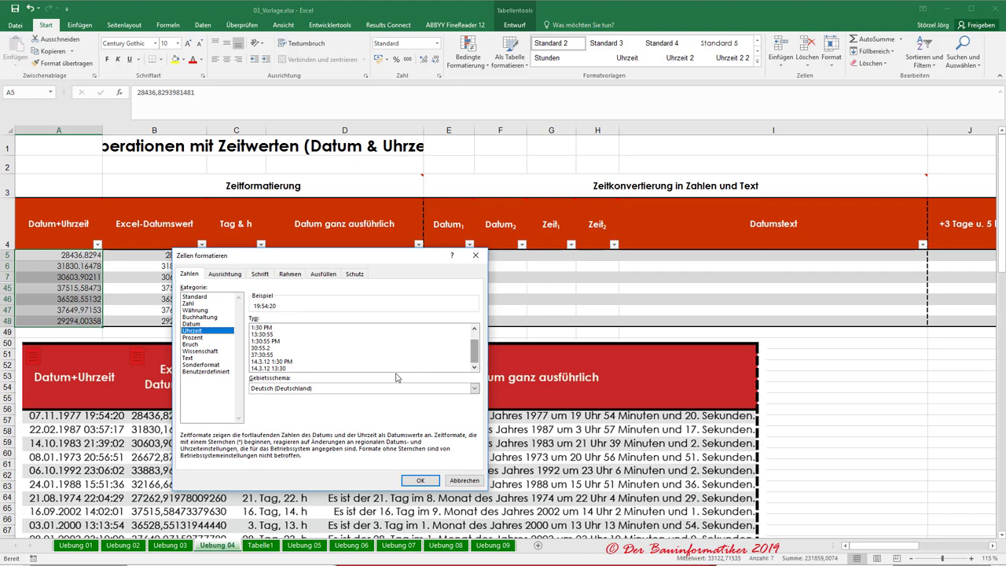
pyautogui.click(265, 368)
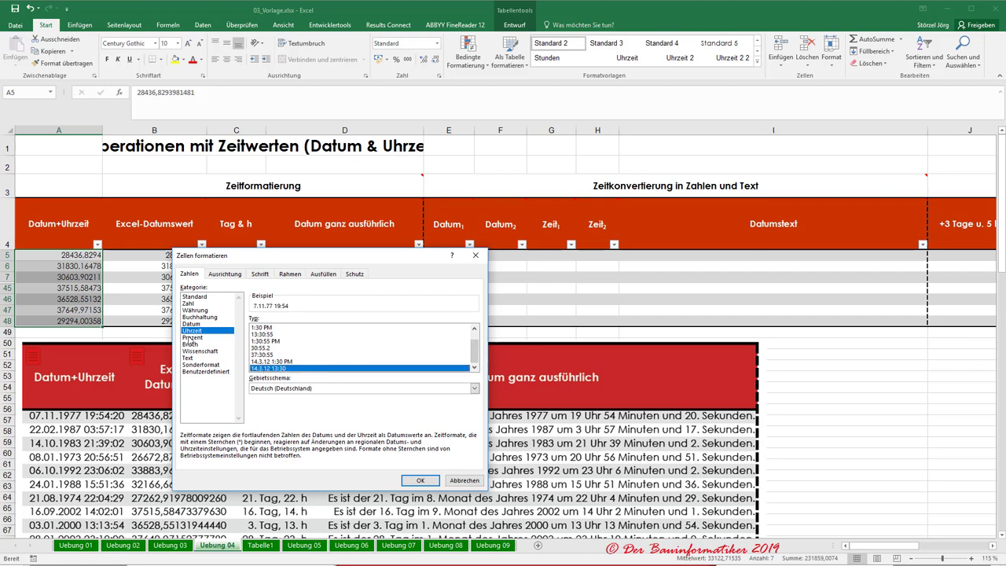
pyautogui.click(191, 323)
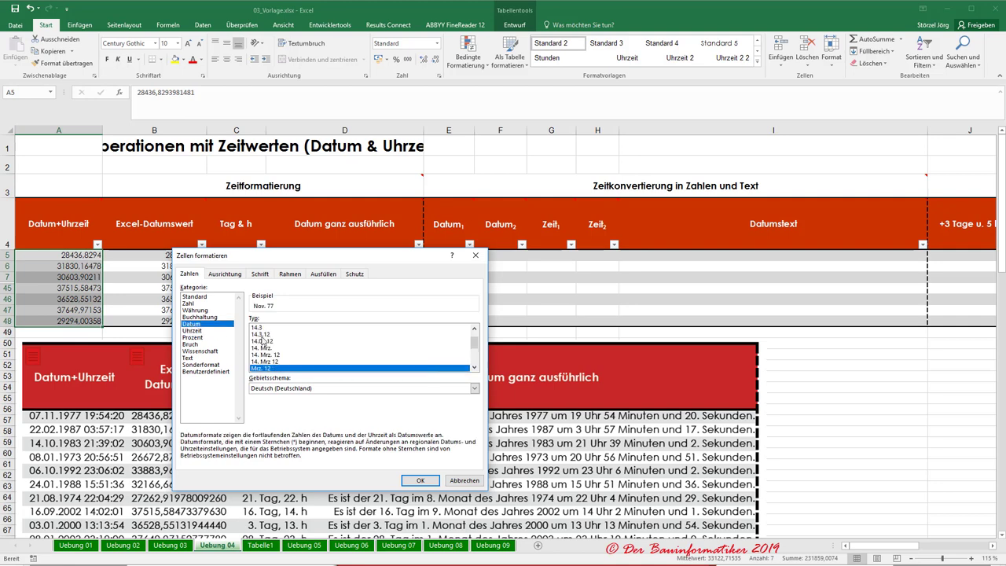
pyautogui.moveTo(474, 343); pyautogui.dragTo(477, 358)
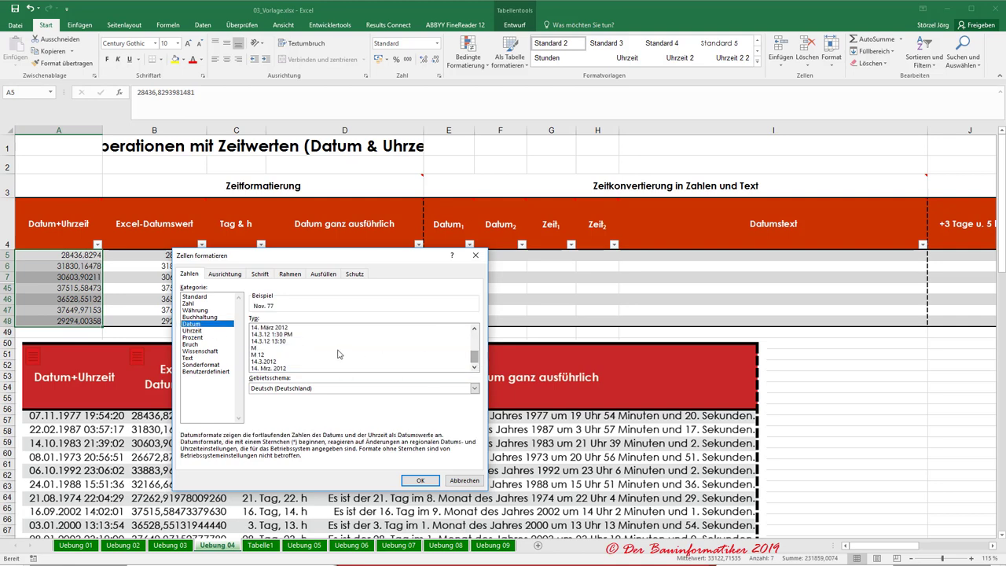
pyautogui.click(266, 341)
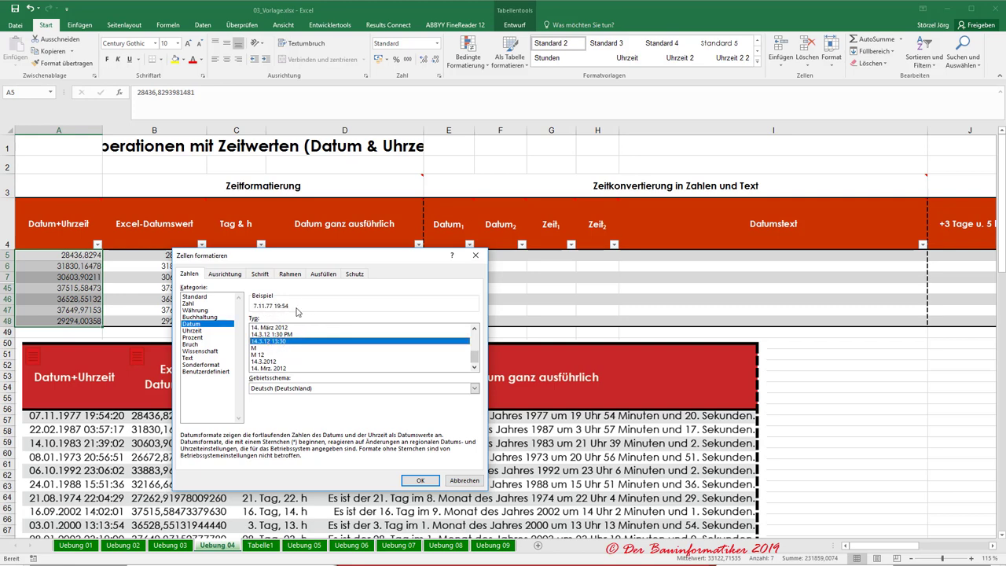
pyautogui.click(205, 371)
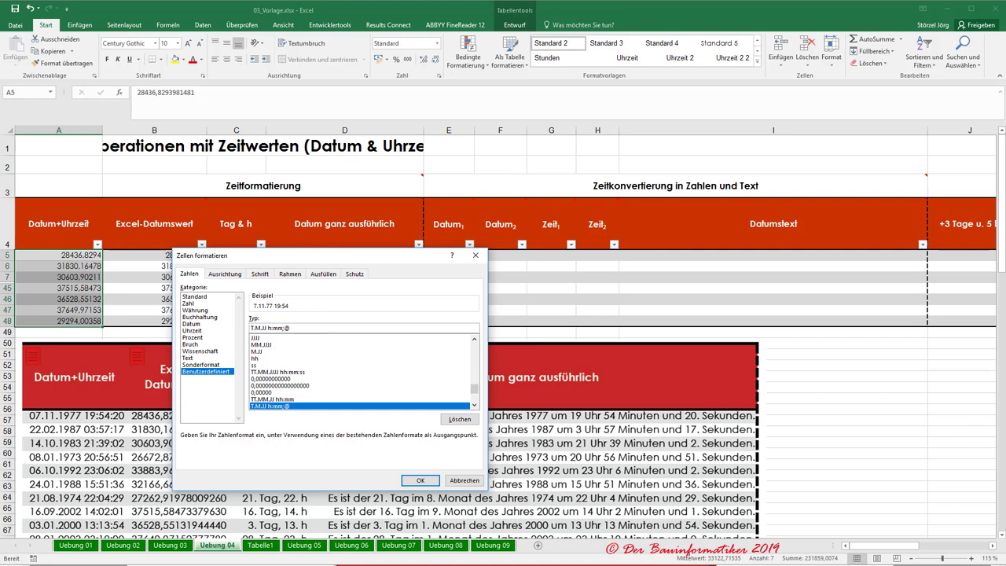
pyautogui.press('Return')
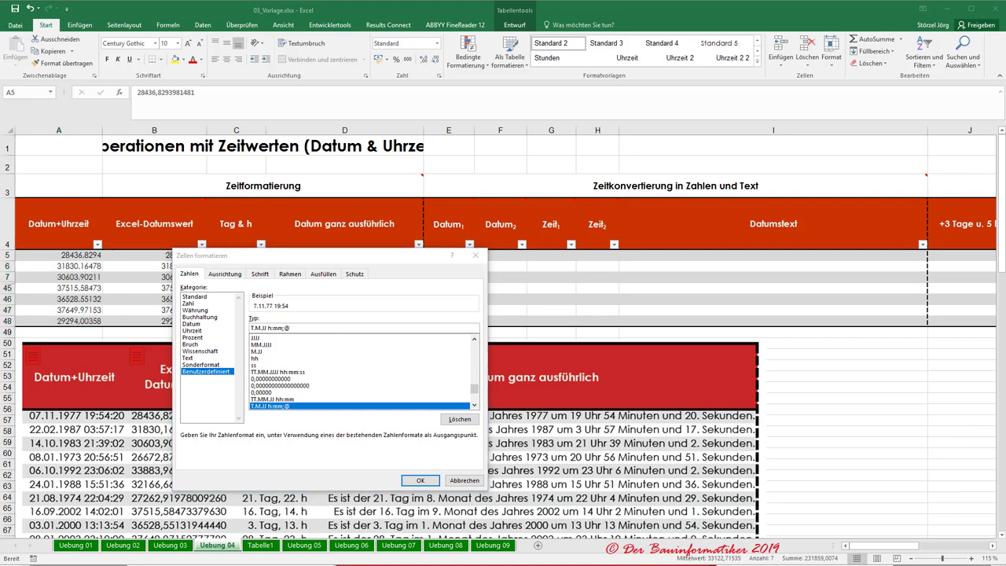
pyautogui.press('super+plus')
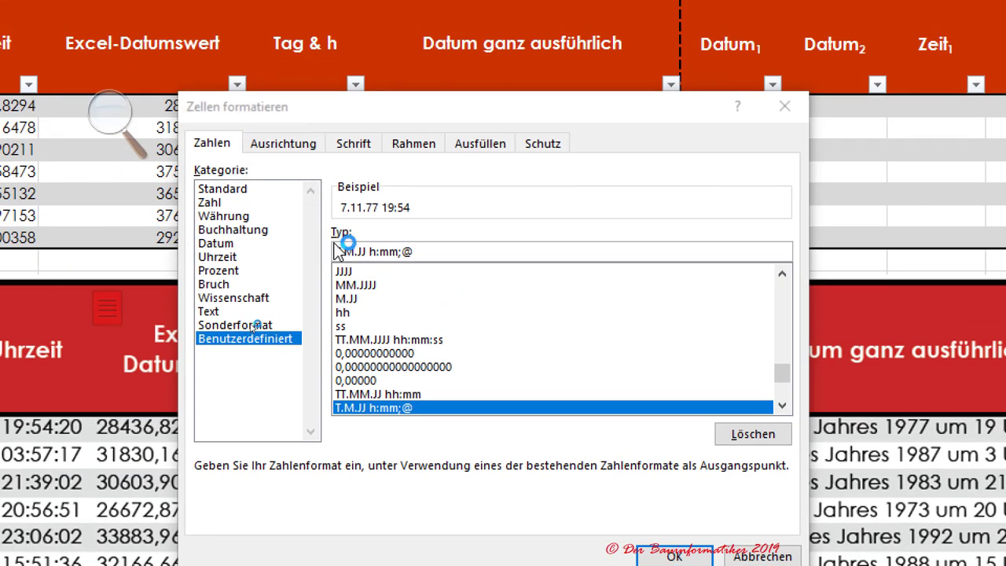
# Edit the custom code to TT.MM.JJJJ hh:mm:ss, showing dates like 07.11.1977 19:54:20.
pyautogui.click(336, 250)
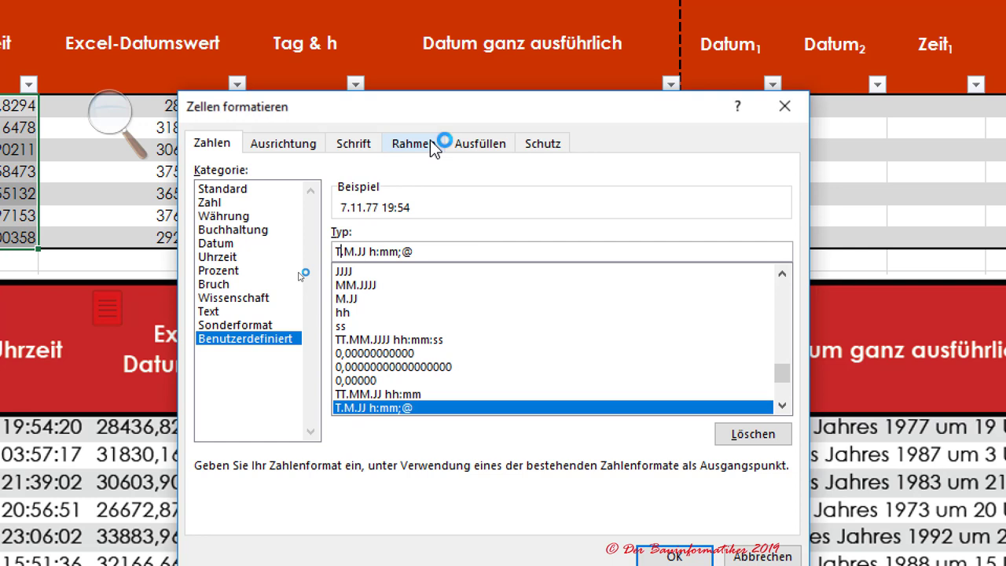
pyautogui.write('T')
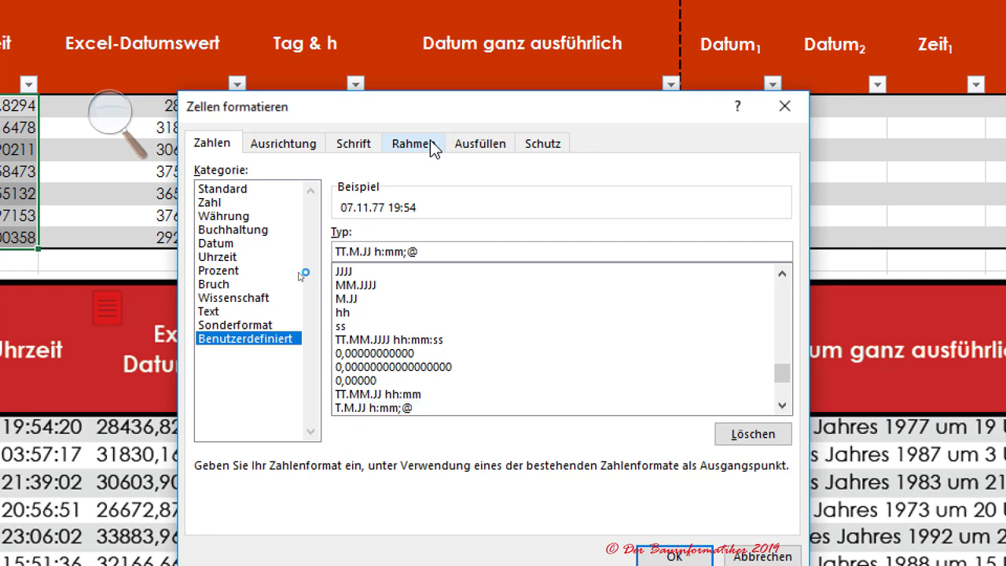
pyautogui.press('Right')
pyautogui.write('M')
pyautogui.write('J')
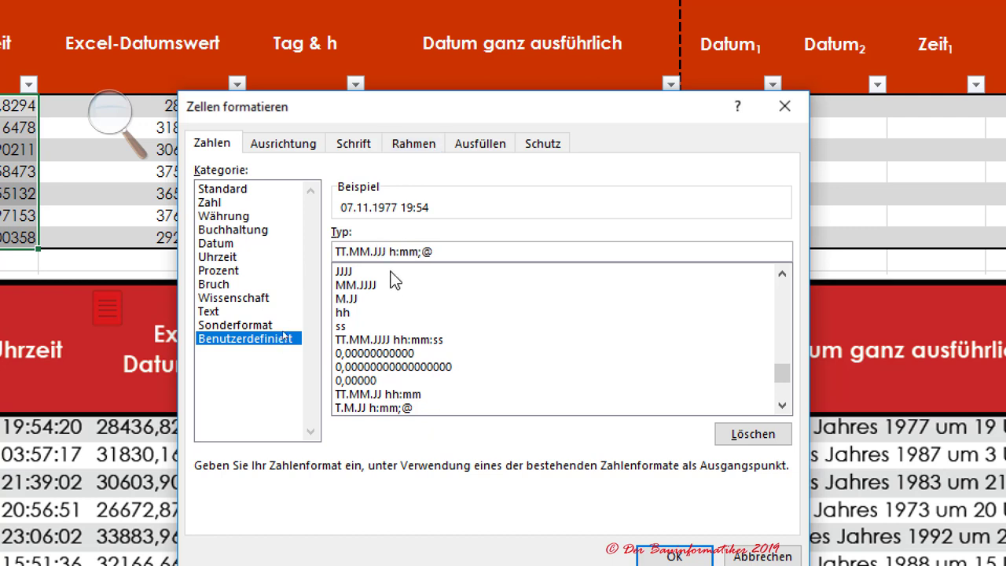
pyautogui.click(393, 251)
pyautogui.write('h')
pyautogui.write(':mm:ss')
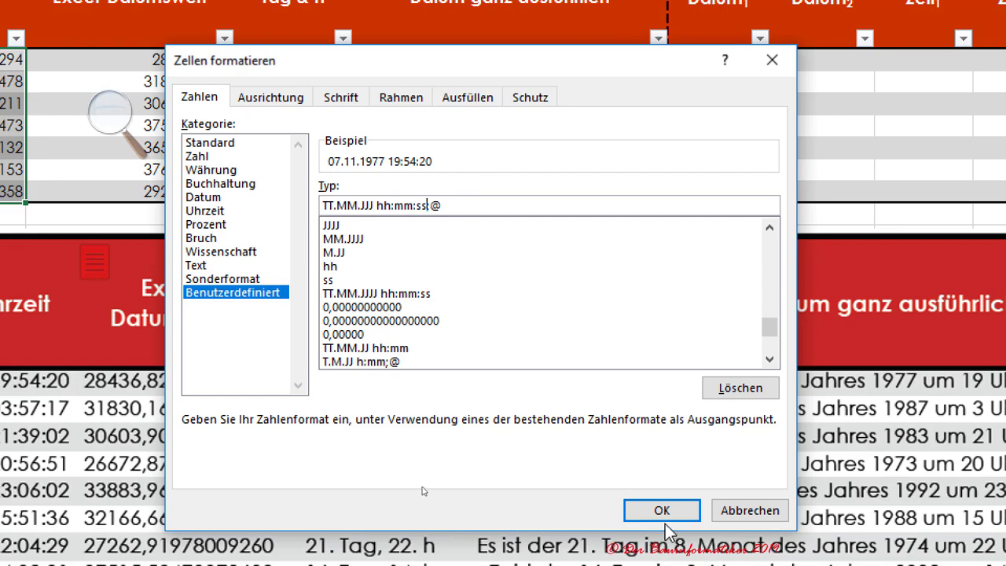
pyautogui.click(660, 509)
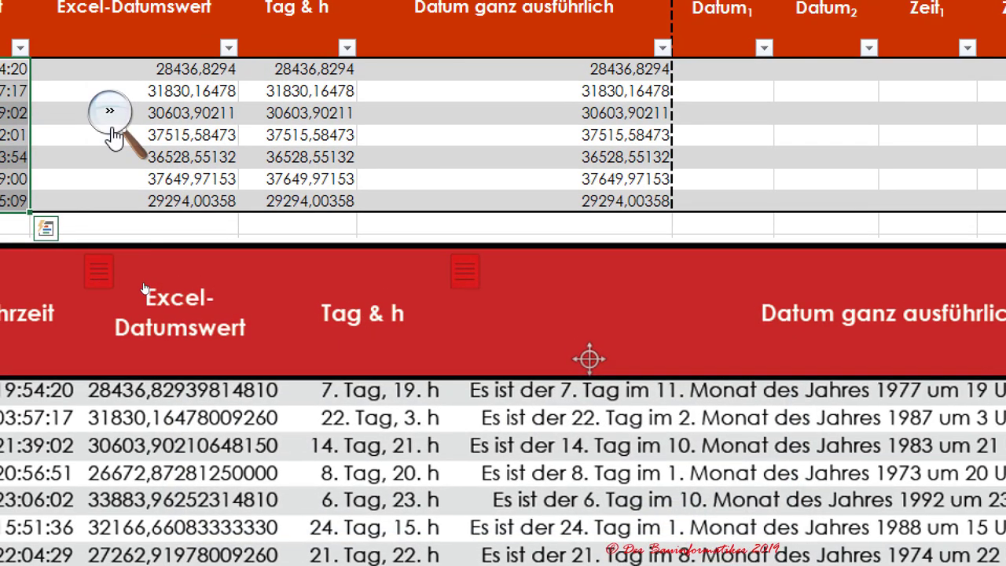
pyautogui.click(110, 138)
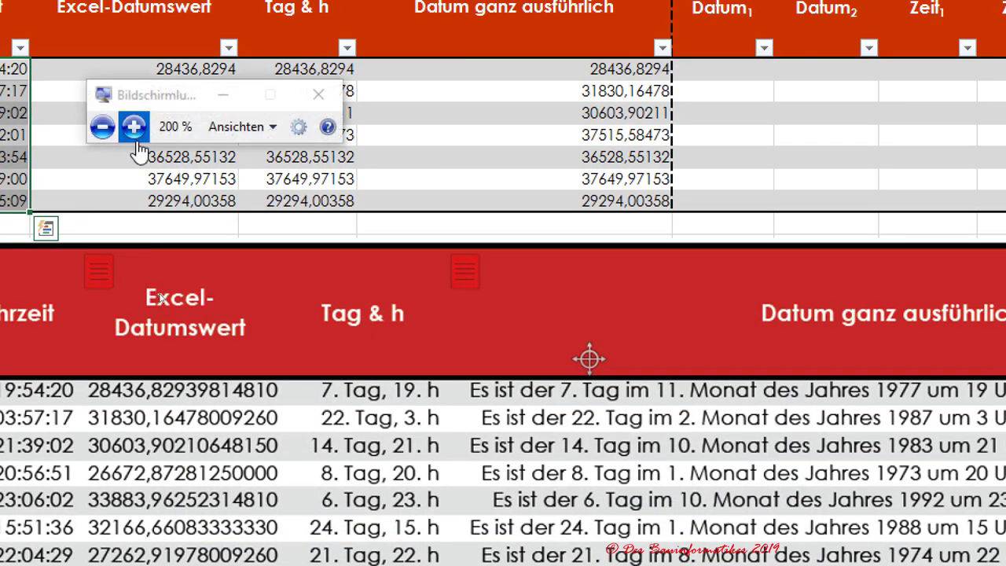
pyautogui.click(101, 126)
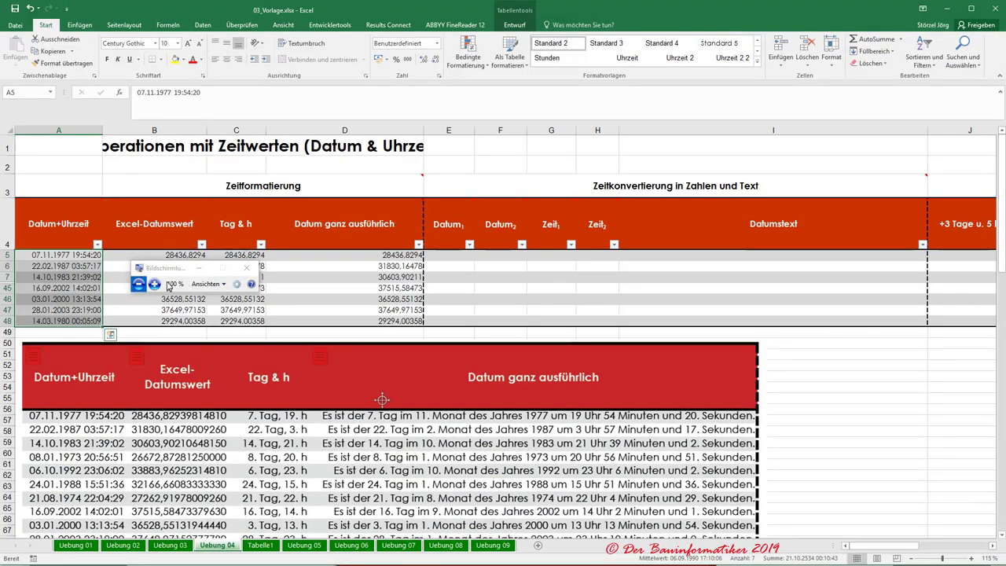
pyautogui.moveTo(166, 271); pyautogui.dragTo(958, 339)
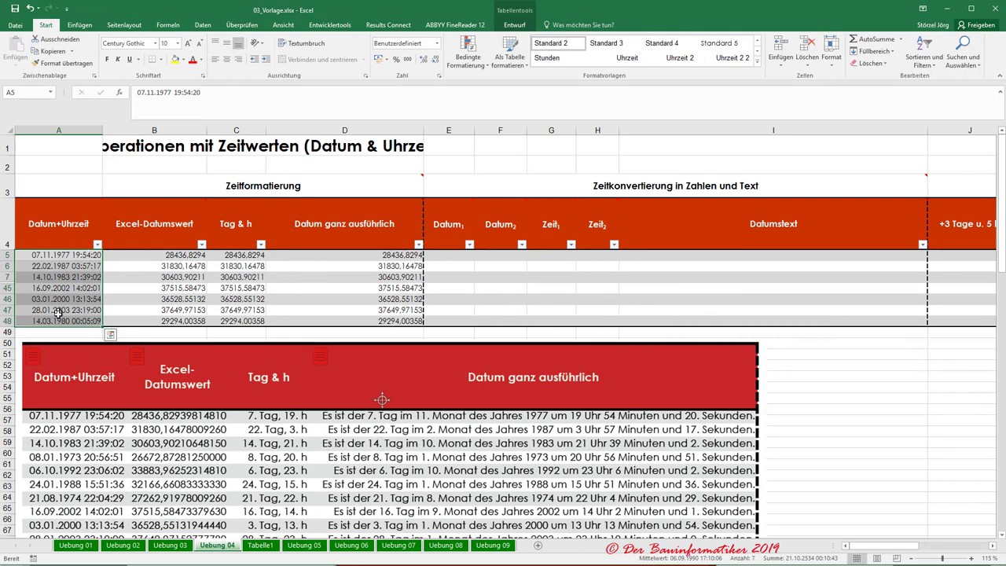
pyautogui.click(165, 256)
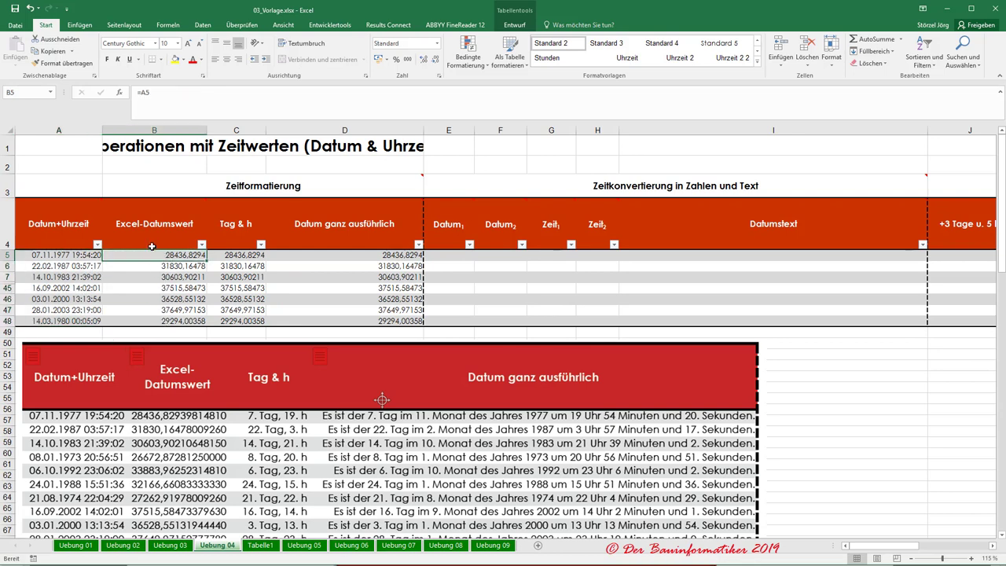
pyautogui.moveTo(150, 255); pyautogui.dragTo(150, 319)
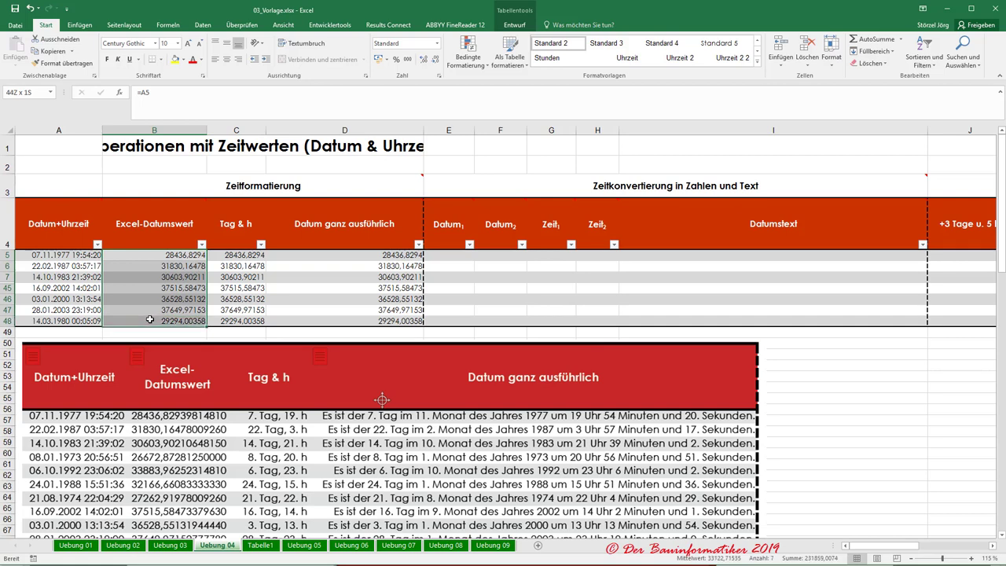
pyautogui.click(231, 256)
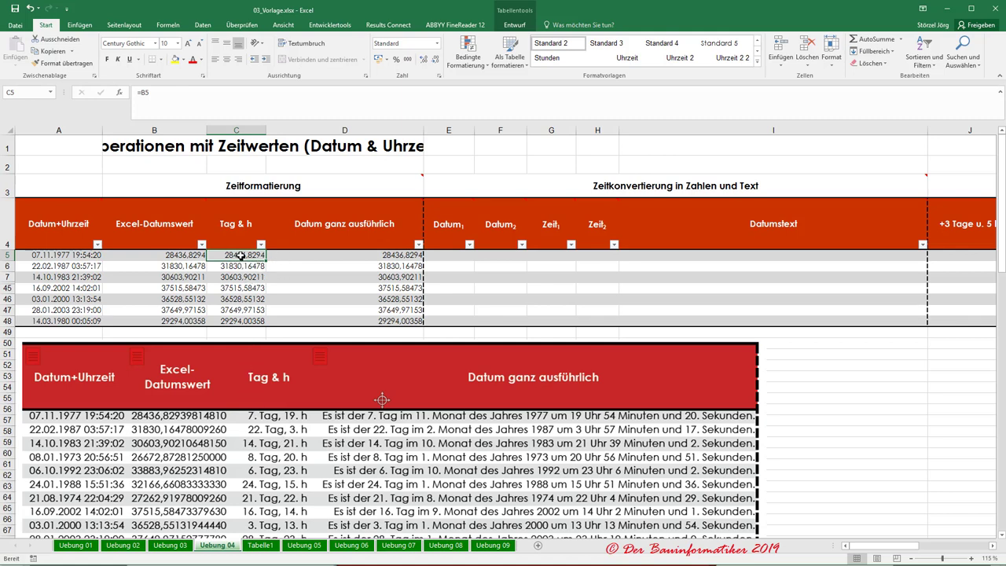
pyautogui.moveTo(238, 254); pyautogui.dragTo(236, 322)
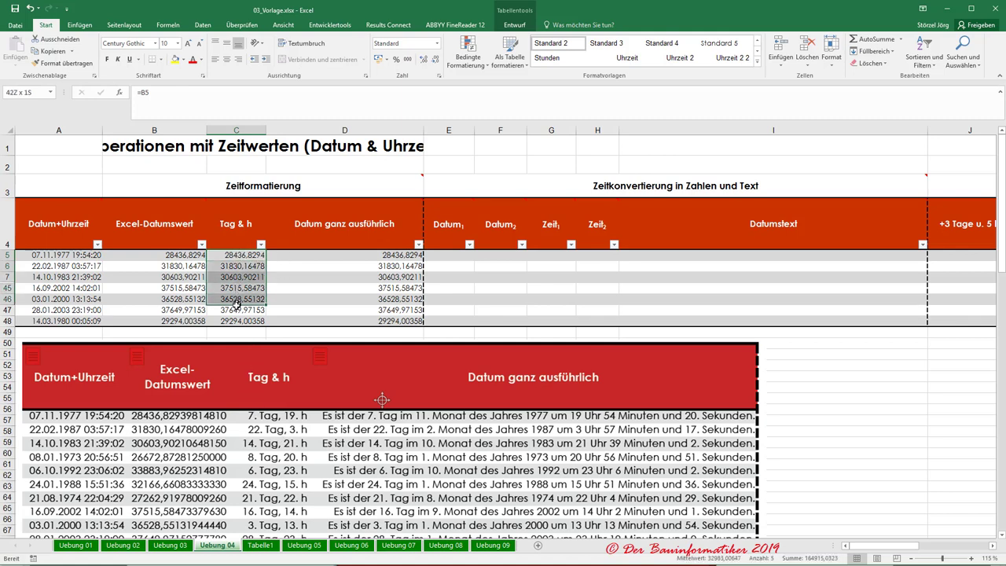
pyautogui.hotkey('ctrl', 'v')
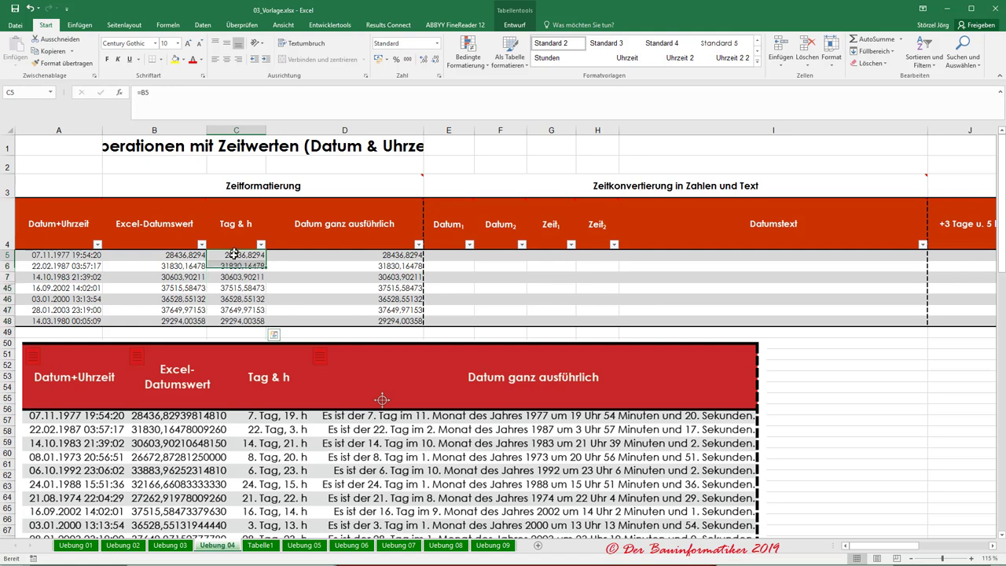
pyautogui.moveTo(233, 255); pyautogui.dragTo(235, 321)
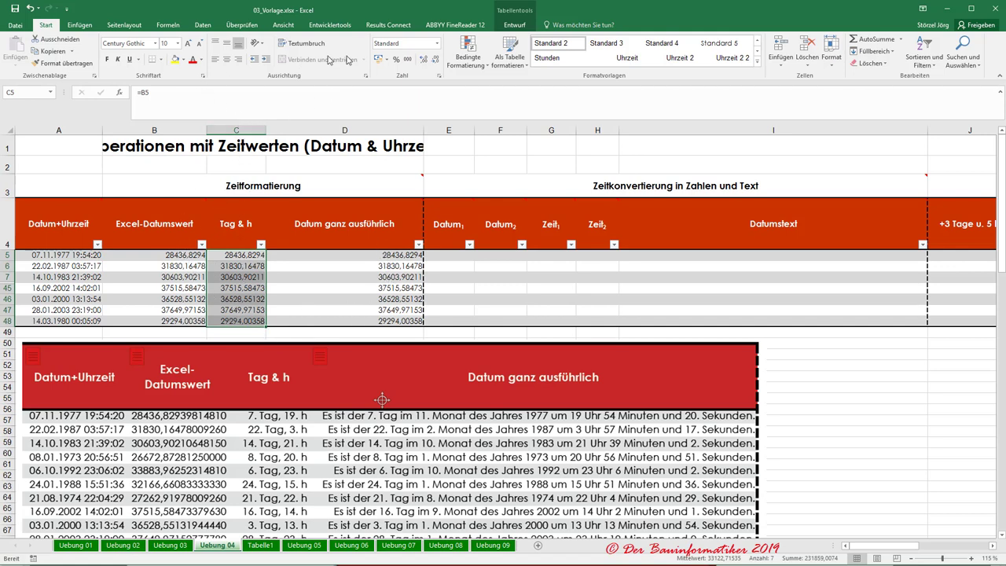
# Give the Tag & h cells the custom format T". Tag, "h". h", e.g. 7. Tag, 19. h.
pyautogui.click(438, 81)
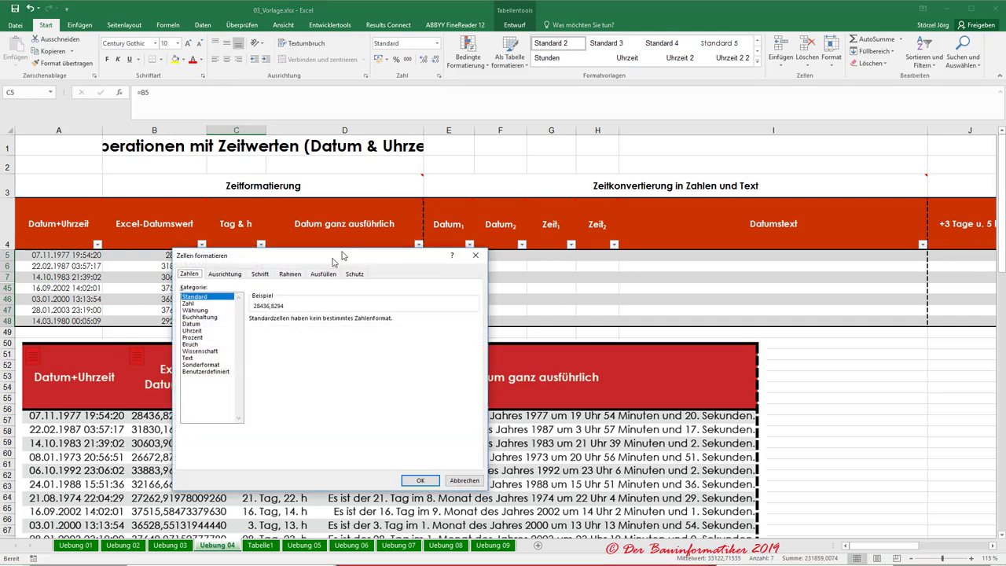
pyautogui.moveTo(309, 203); pyautogui.dragTo(511, 155)
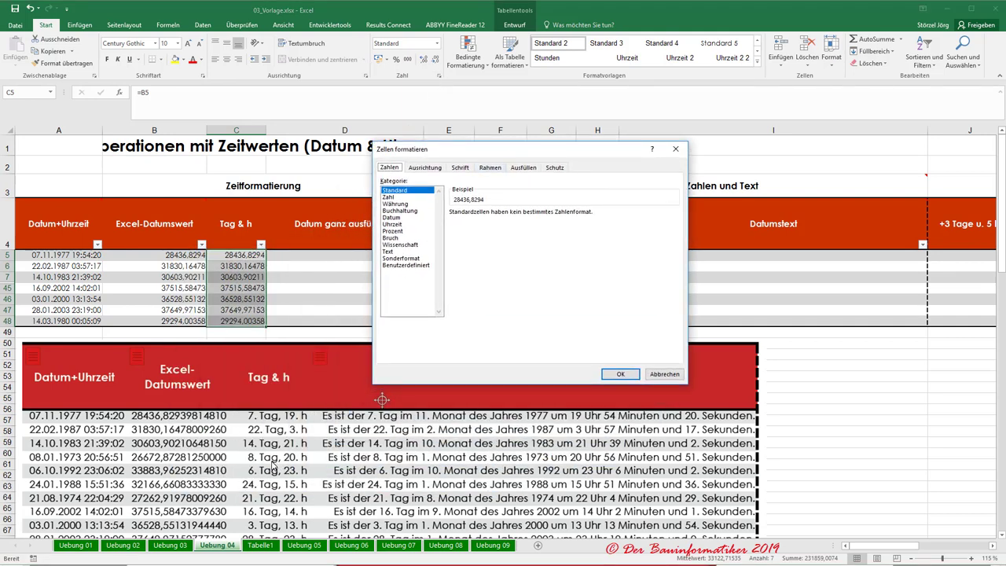
pyautogui.click(392, 266)
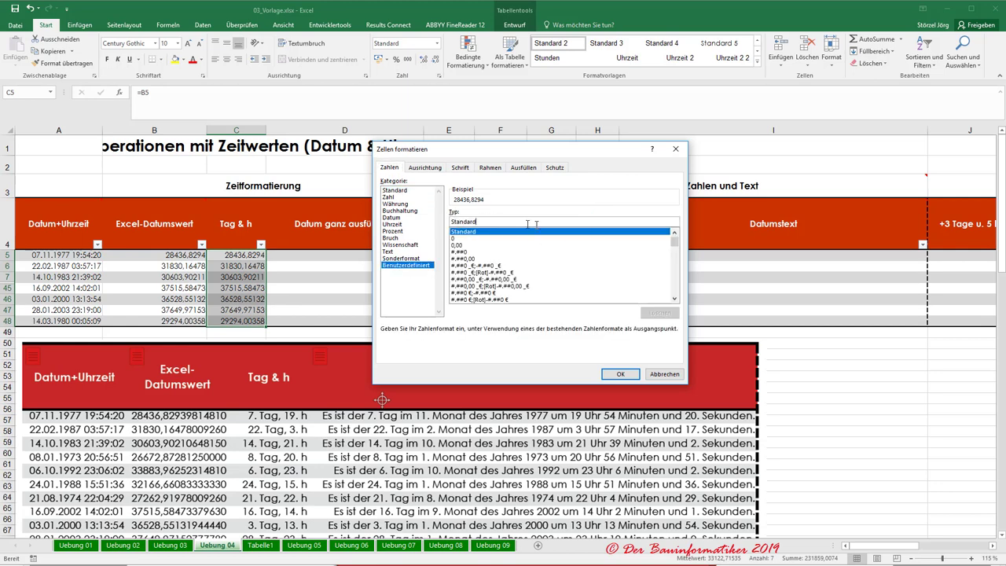
pyautogui.click(500, 233)
pyautogui.write('T ". Tag,')
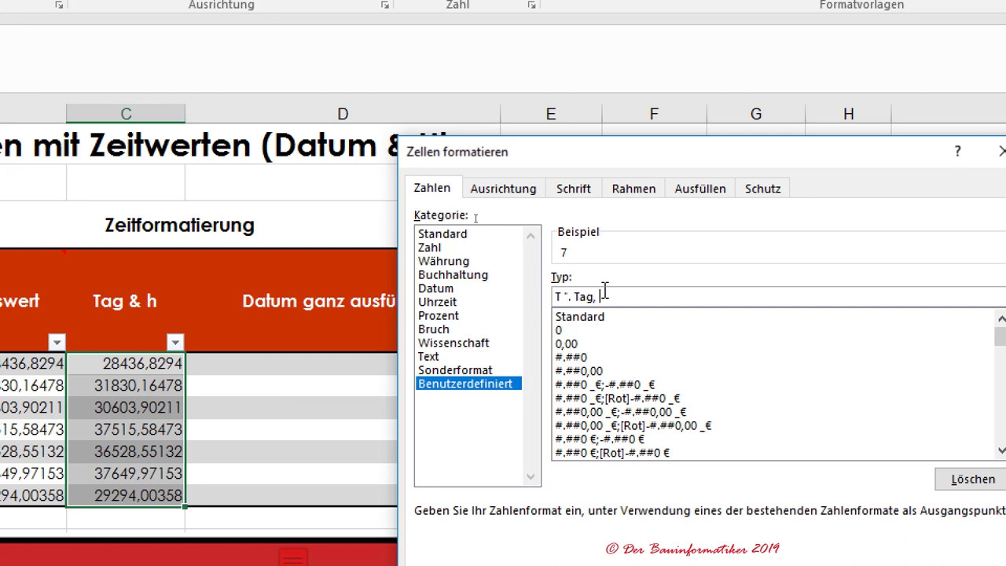
pyautogui.write('"')
pyautogui.write('h')
pyautogui.write('". Std')
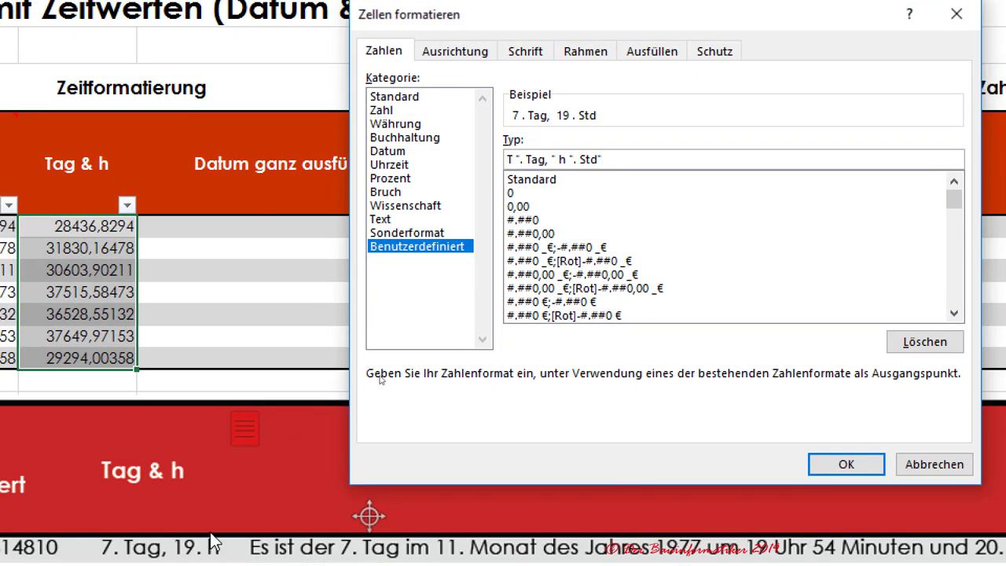
pyautogui.press('Left')
pyautogui.write('h')
pyautogui.press('Delete')
pyautogui.press('Delete')
pyautogui.press('Delete')
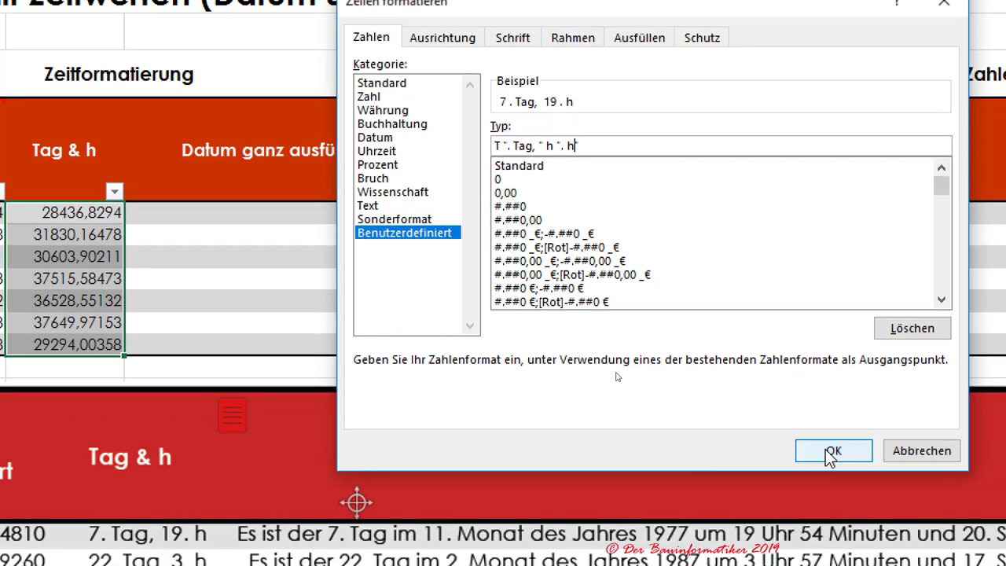
pyautogui.click(845, 464)
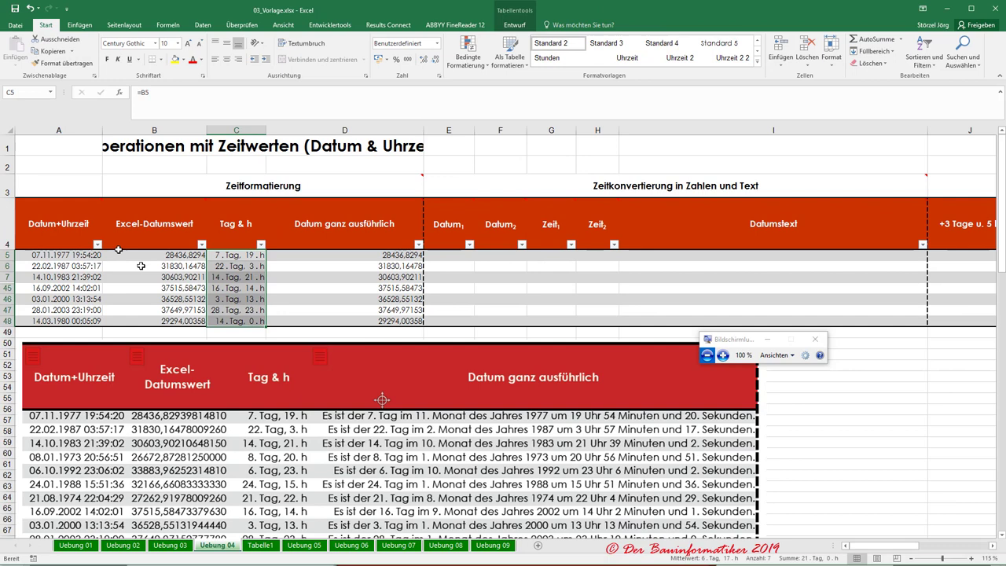
# Check cell C7's formatted value, then select the Datum ganz ausführlich values D5:D48.
pyautogui.click(236, 277)
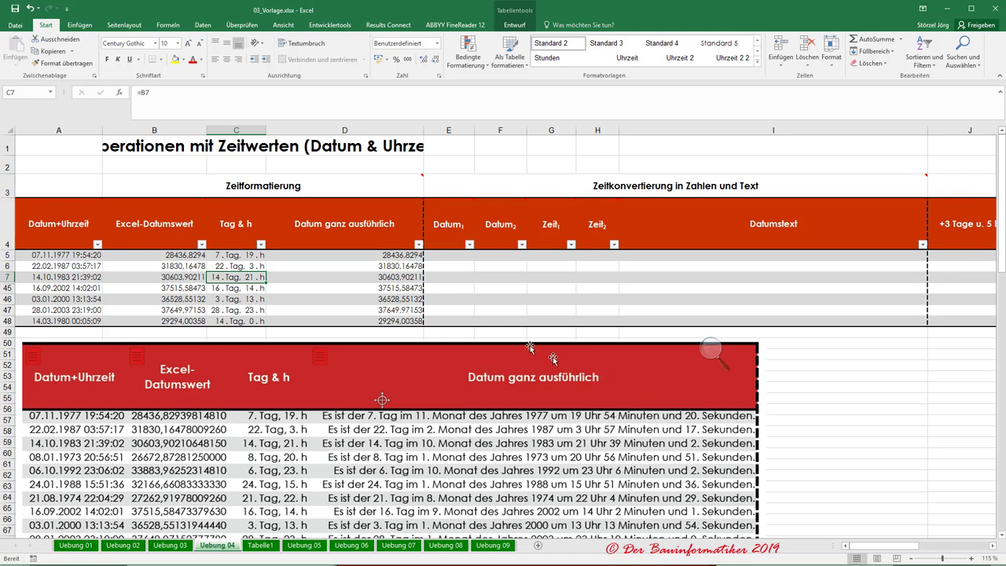
pyautogui.moveTo(385, 256); pyautogui.dragTo(387, 320)
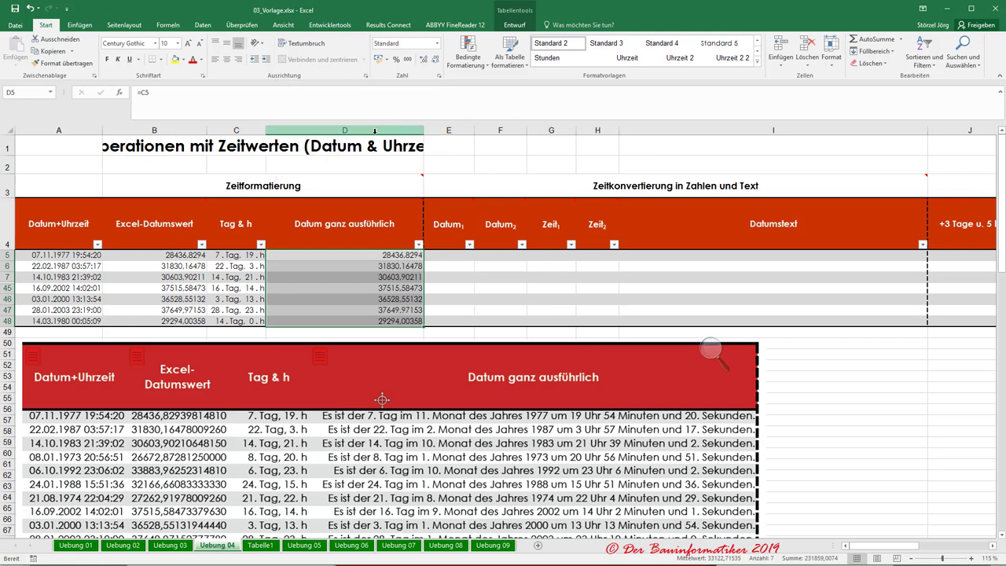
pyautogui.click(374, 131)
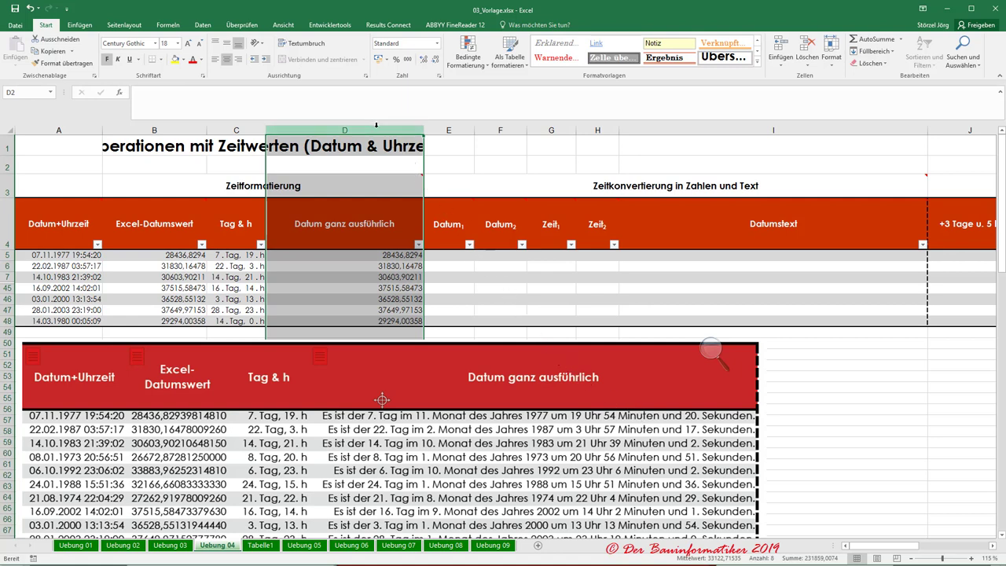
pyautogui.click(381, 255)
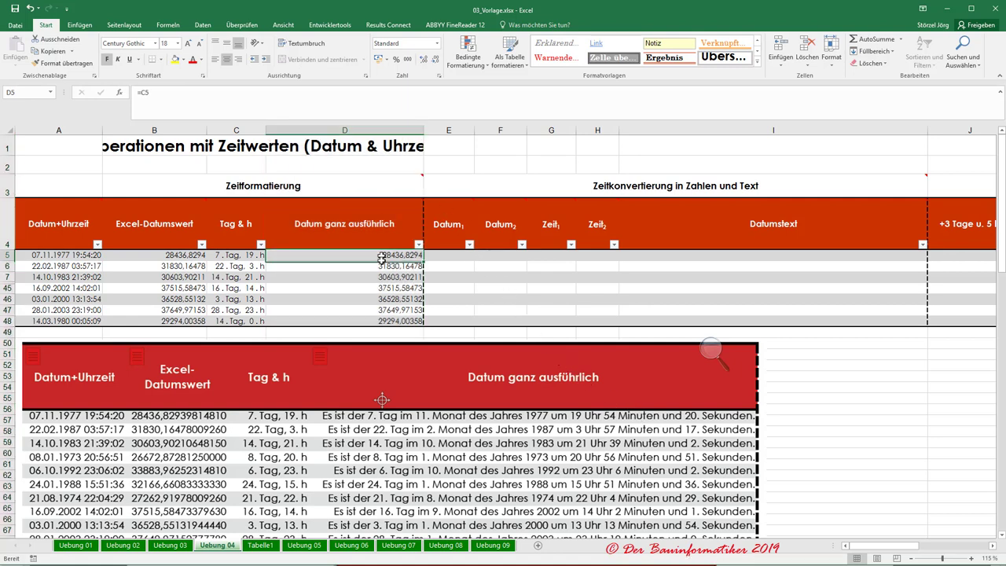
pyautogui.moveTo(381, 255); pyautogui.dragTo(375, 319)
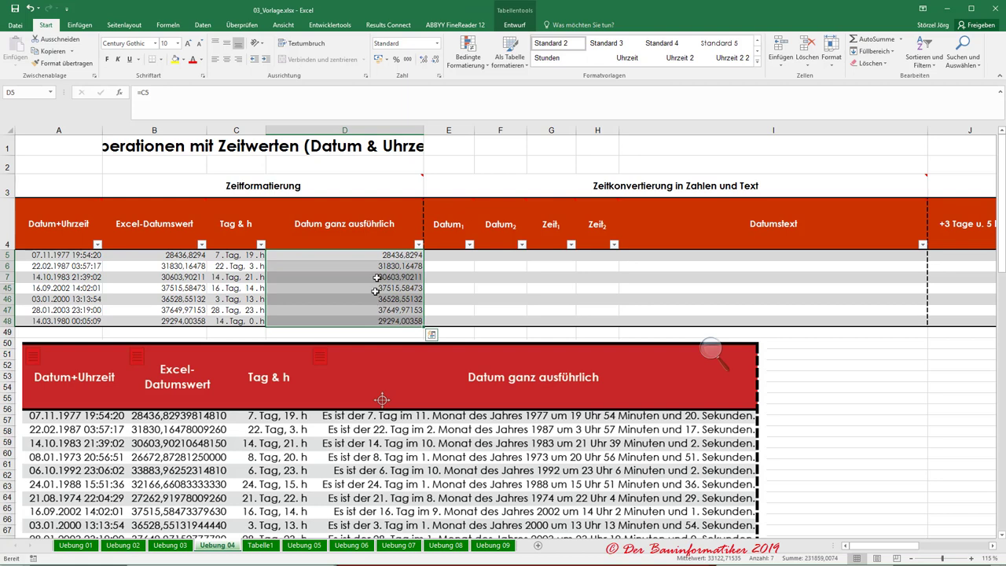
# Switch D5:D48's number format to Benutzerdefiniert and select the Standard code in the Typ field.
pyautogui.click(439, 78)
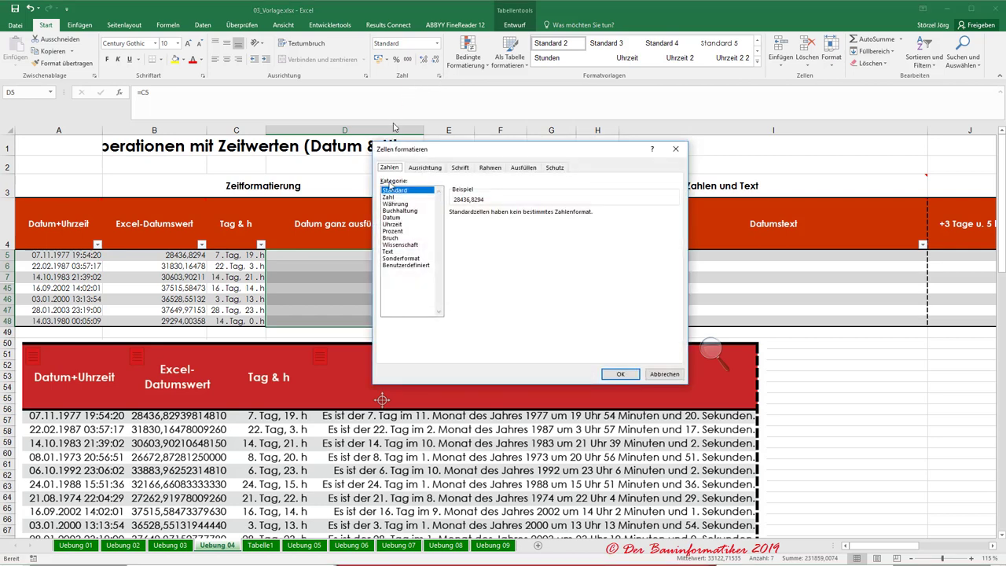
pyautogui.moveTo(431, 149); pyautogui.dragTo(482, 82)
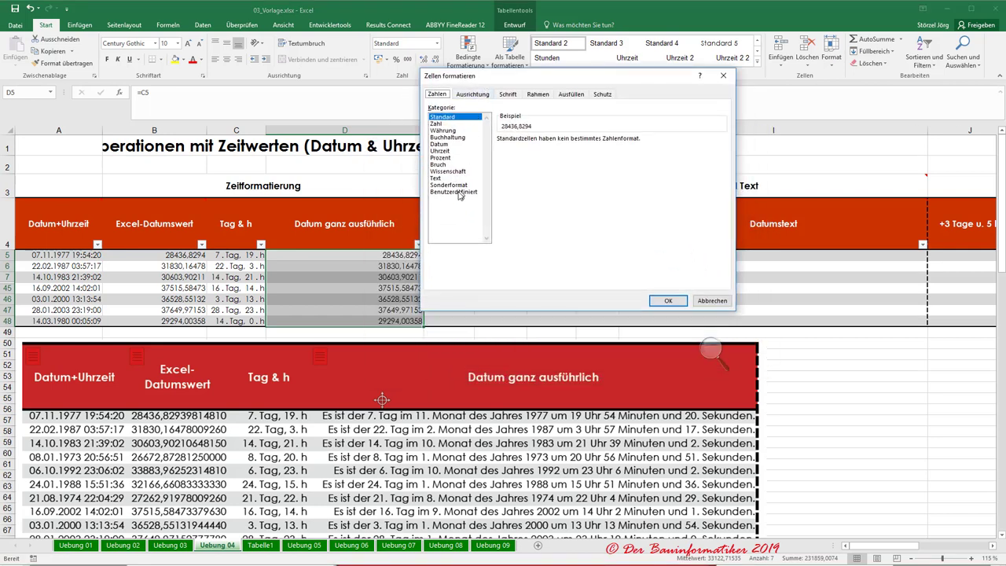
pyautogui.click(462, 193)
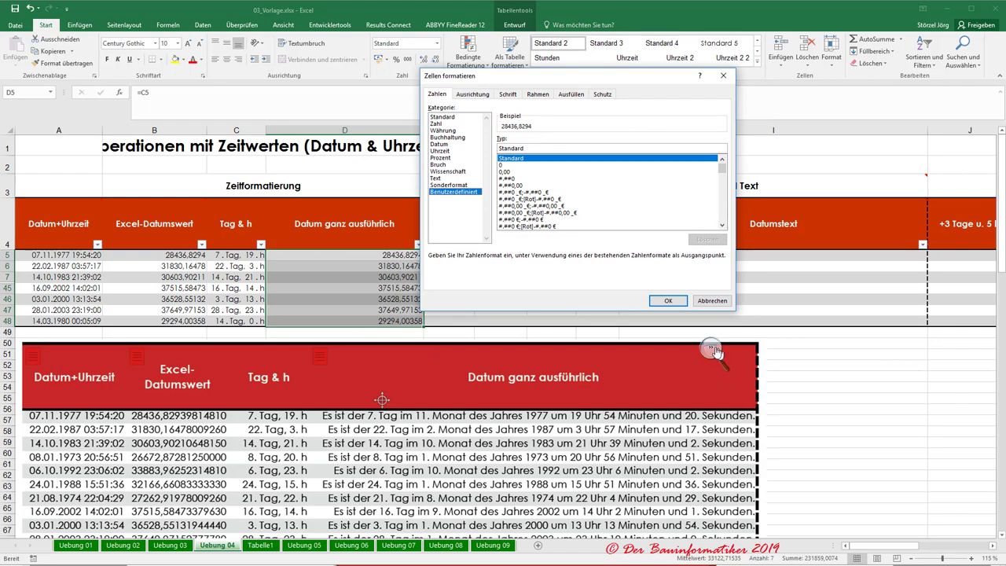
pyautogui.click(711, 350)
pyautogui.click(722, 355)
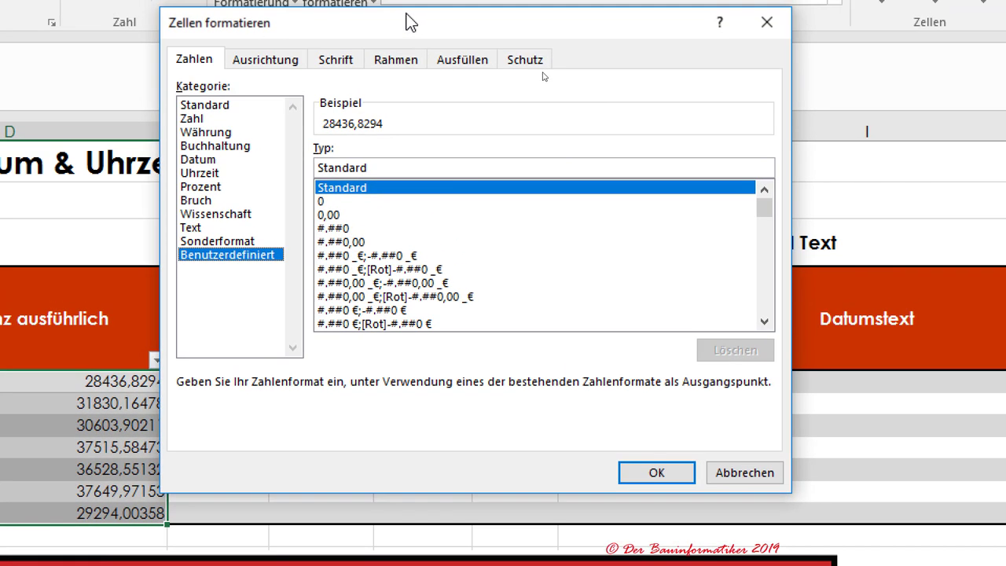
pyautogui.moveTo(414, 18); pyautogui.dragTo(413, 284)
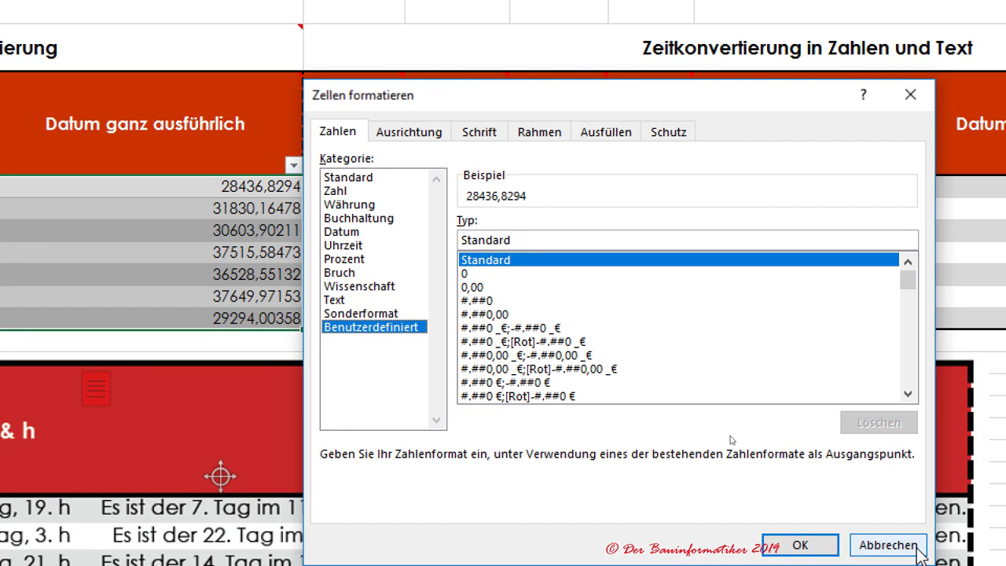
pyautogui.click(533, 240)
pyautogui.doubleClick(534, 240)
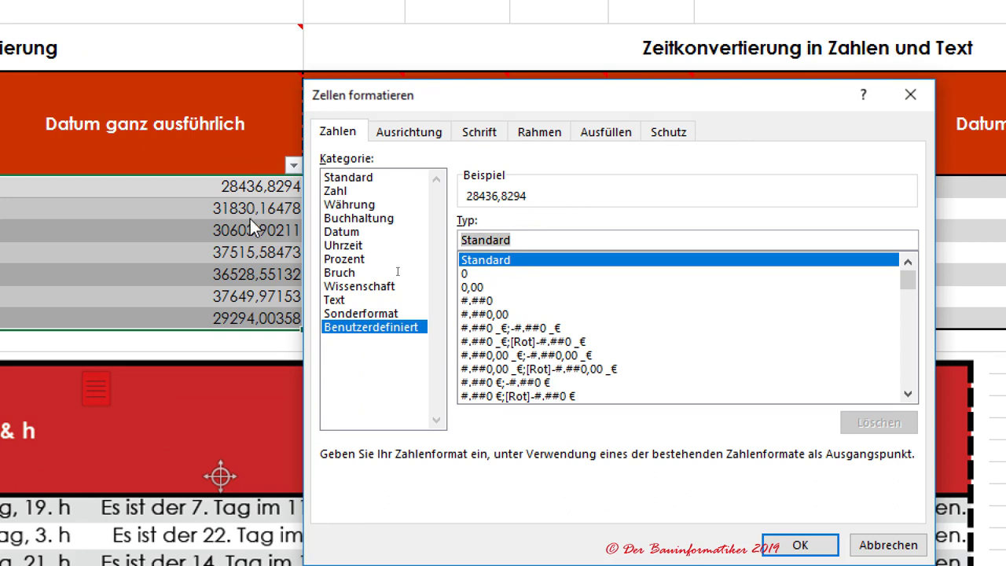
# Apply the code "Es ist der " T ". Tag im " M ". Monat des Jahres " JJJ … "Sekunden" to column D.
pyautogui.write('"Es')
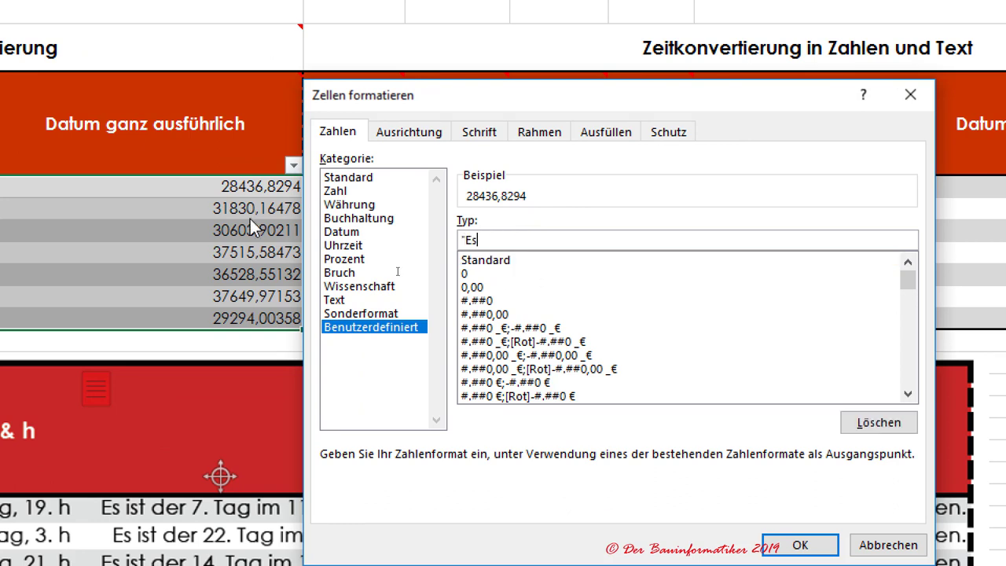
pyautogui.write(' ist der')
pyautogui.write(' " T')
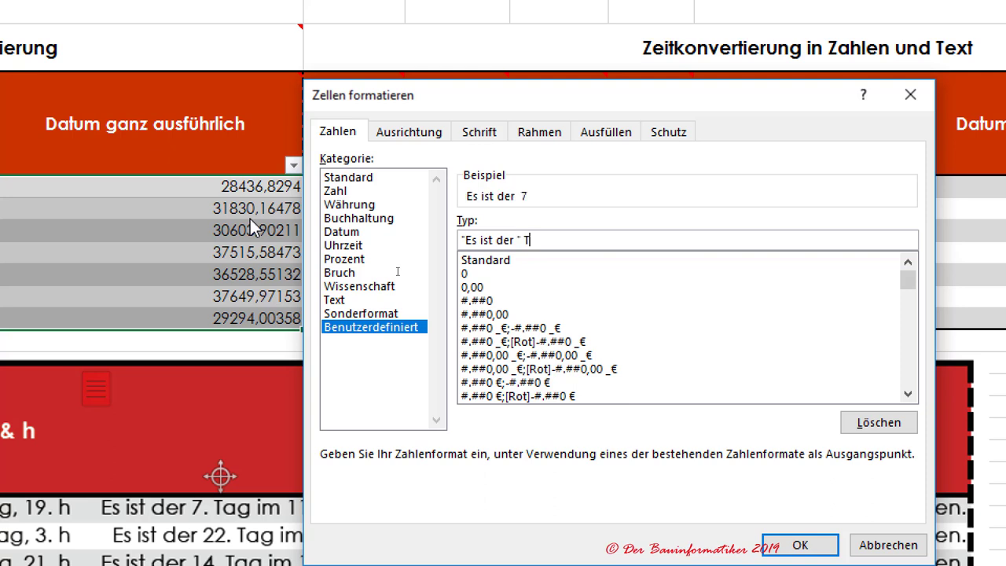
pyautogui.write(' ". ')
pyautogui.write('Tag i')
pyautogui.write('m " ')
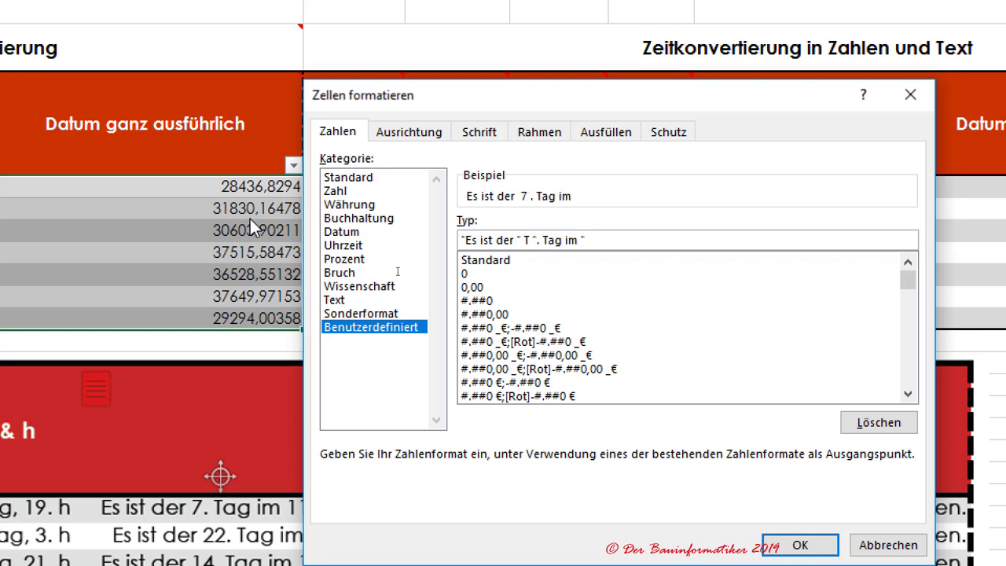
pyautogui.write('M ". ')
pyautogui.write('Monat')
pyautogui.write(' des Jahr')
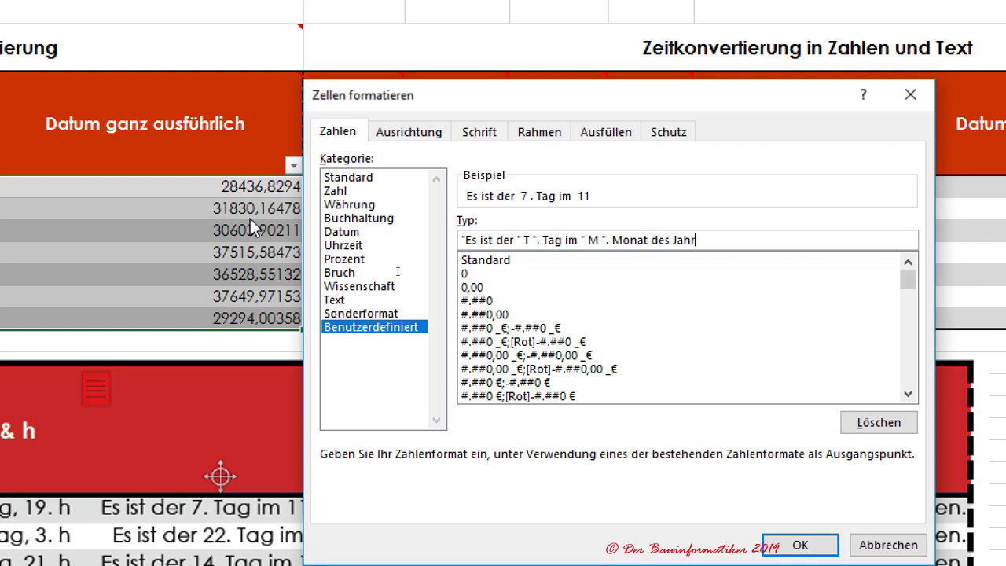
pyautogui.write('es ')
pyautogui.write('"')
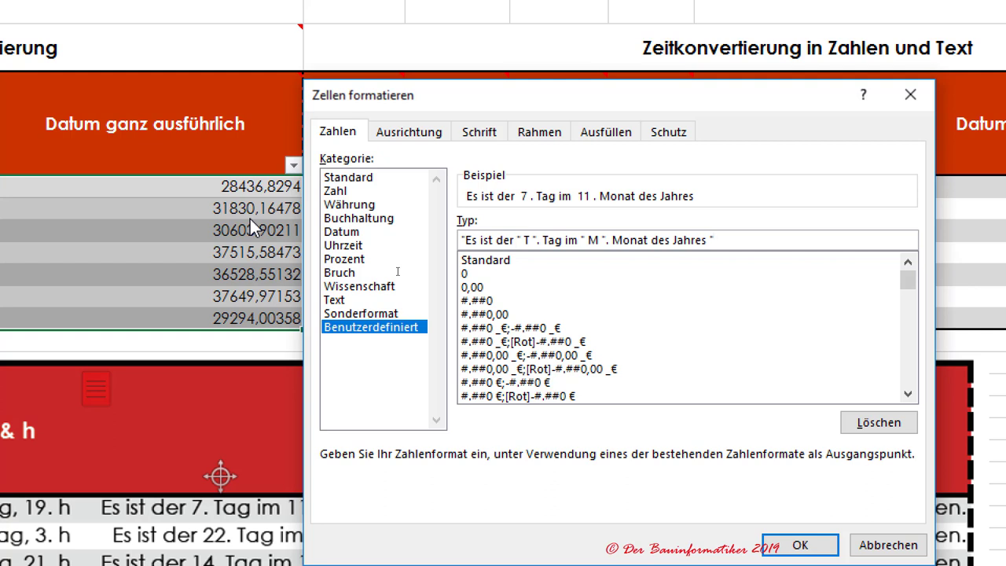
pyautogui.press('BackSpace')
pyautogui.press('BackSpace')
pyautogui.write('" ')
pyautogui.write('JJJ')
pyautogui.write(' "u')
pyautogui.write('m " h')
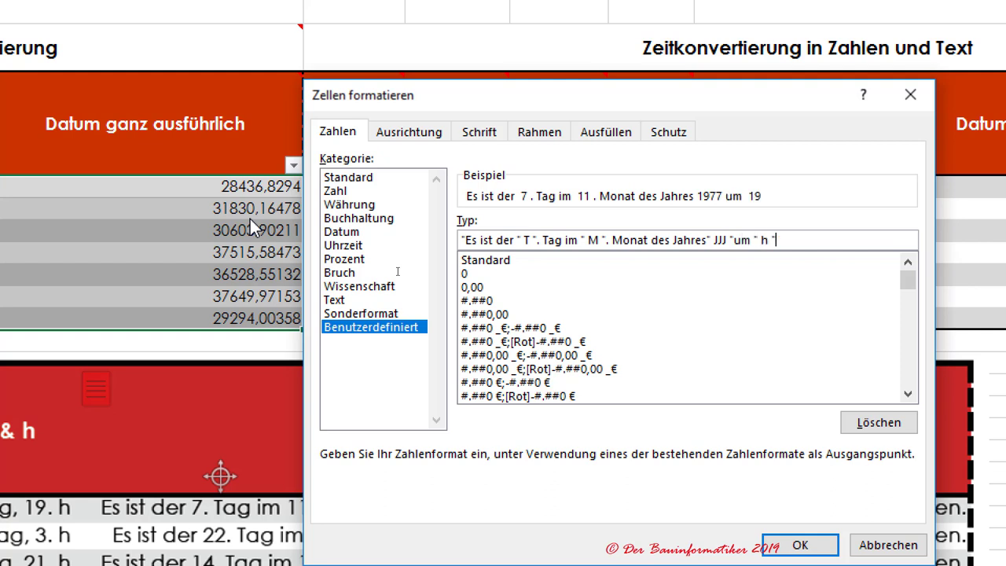
pyautogui.write(' U')
pyautogui.write('hr')
pyautogui.write('"m')
pyautogui.write('"')
pyautogui.write('Min')
pyautogui.press('BackSpace')
pyautogui.press('BackSpace')
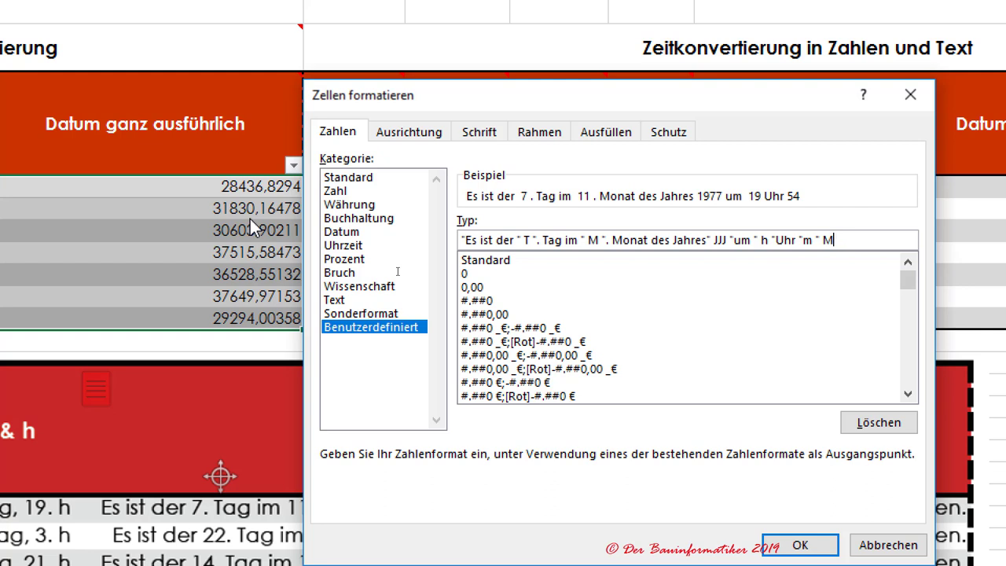
pyautogui.press('BackSpace')
pyautogui.write('Minute')
pyautogui.write('n" ')
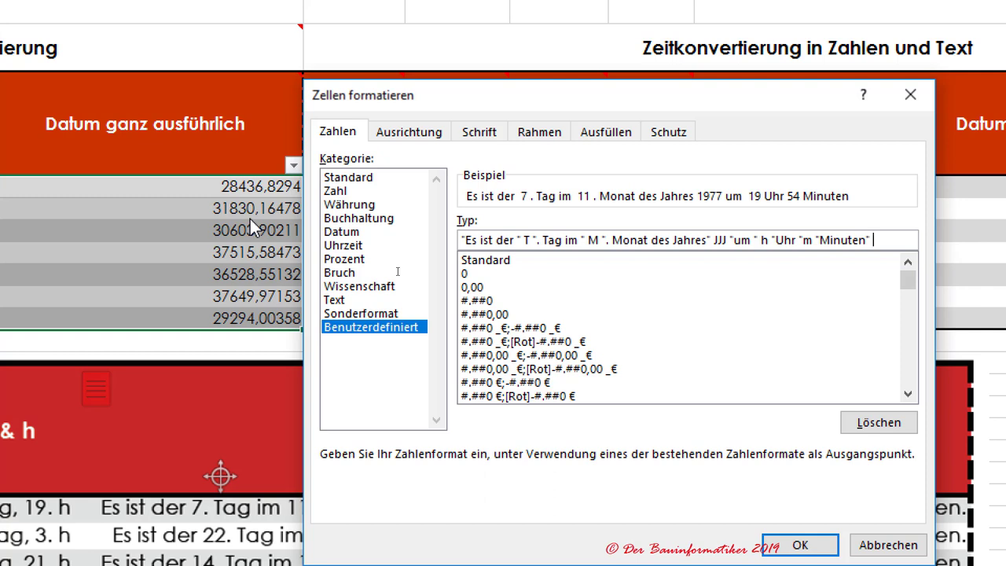
pyautogui.write('s ')
pyautogui.write('"')
pyautogui.write('Sek')
pyautogui.write('unden"')
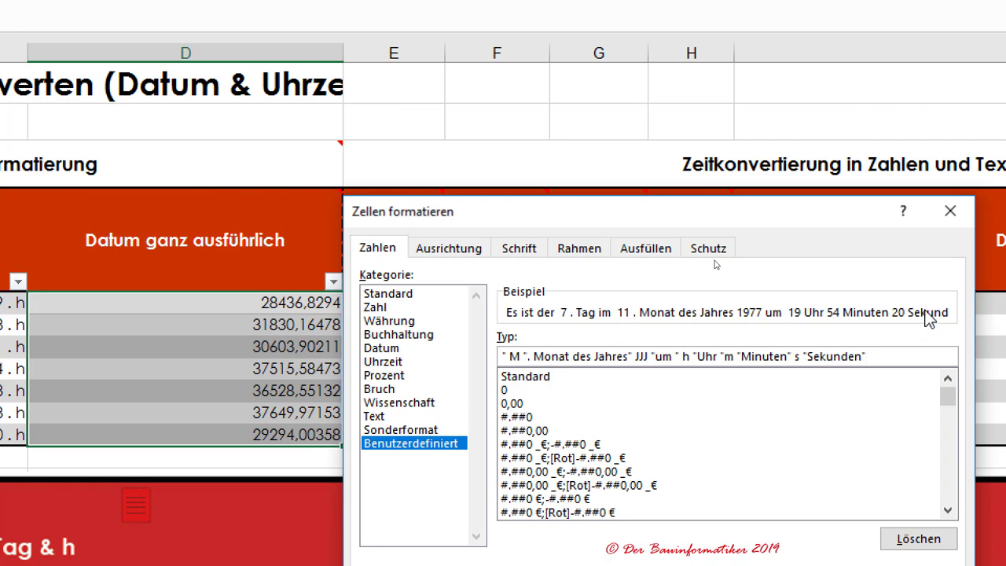
pyautogui.moveTo(813, 213); pyautogui.dragTo(696, 85)
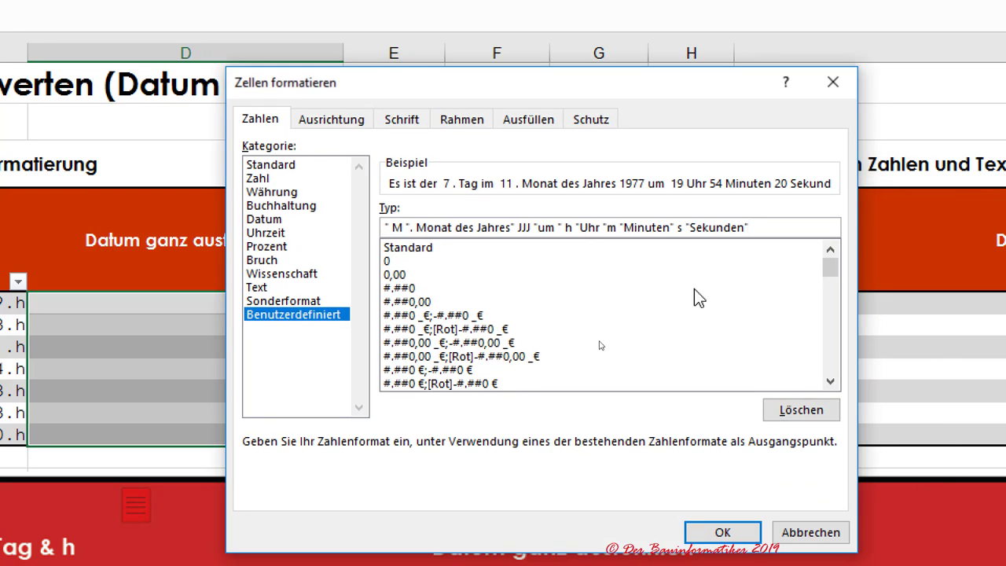
pyautogui.click(709, 495)
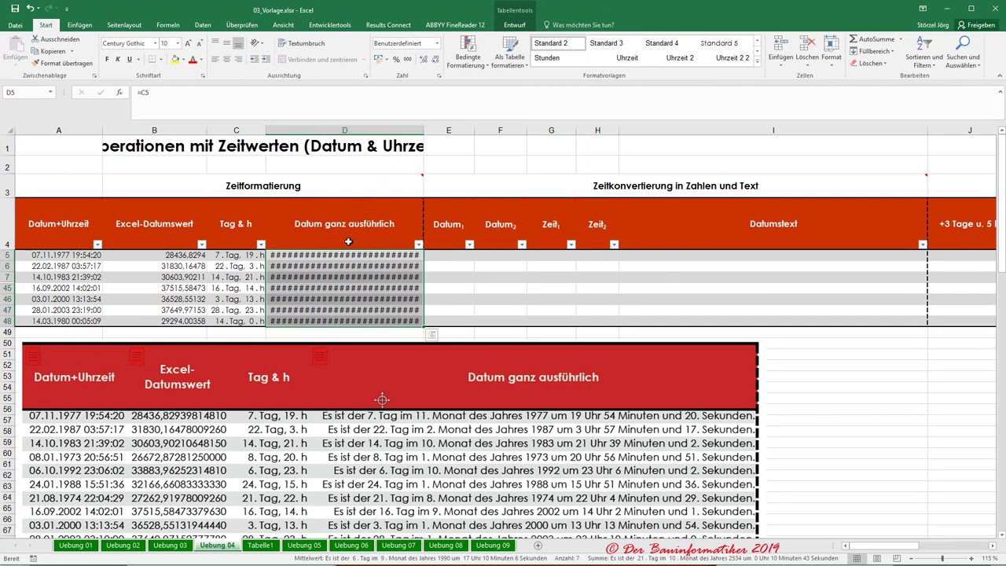
# Auto-fit column D to show the full sentences, check D7, then select A5:D48.
pyautogui.doubleClick(424, 129)
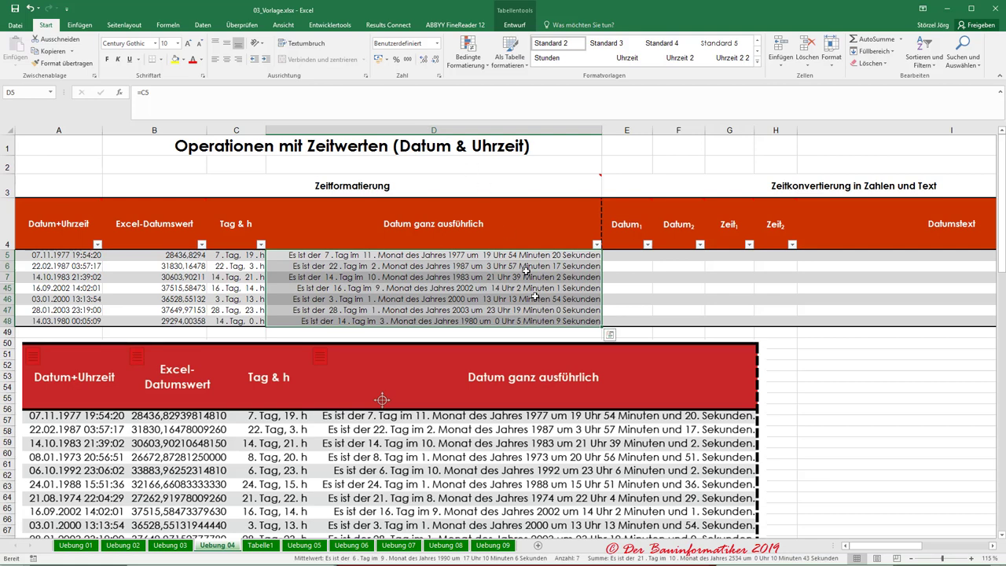
pyautogui.click(453, 278)
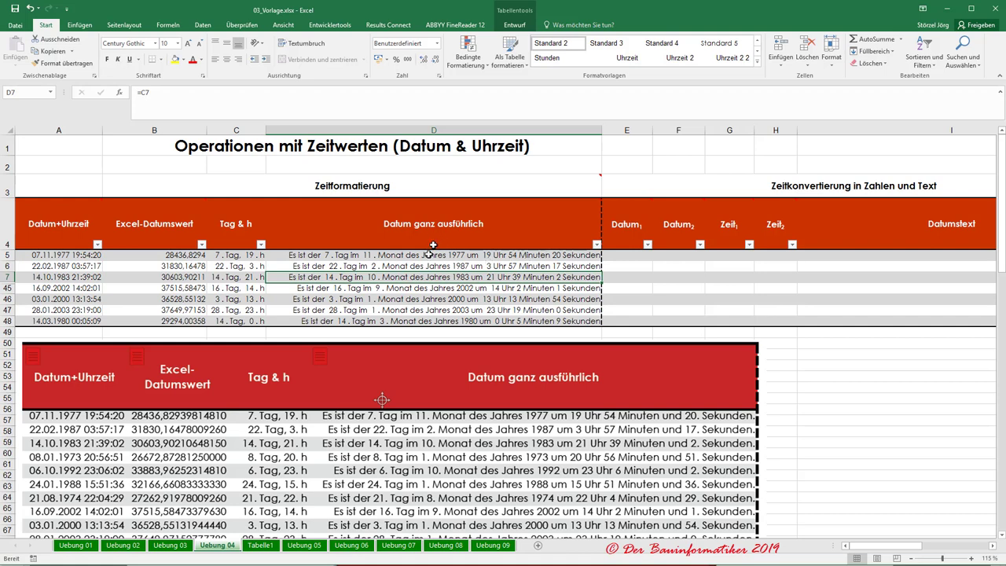
pyautogui.moveTo(521, 321); pyautogui.dragTo(62, 253)
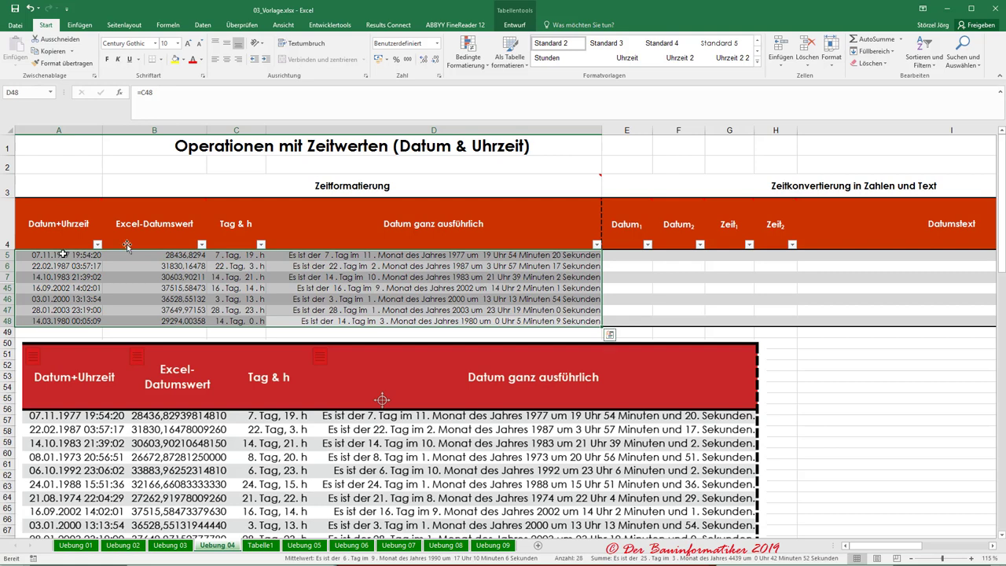
# Show columns A–D as Standard serial numbers, then undo to restore their custom date formats.
pyautogui.click(437, 44)
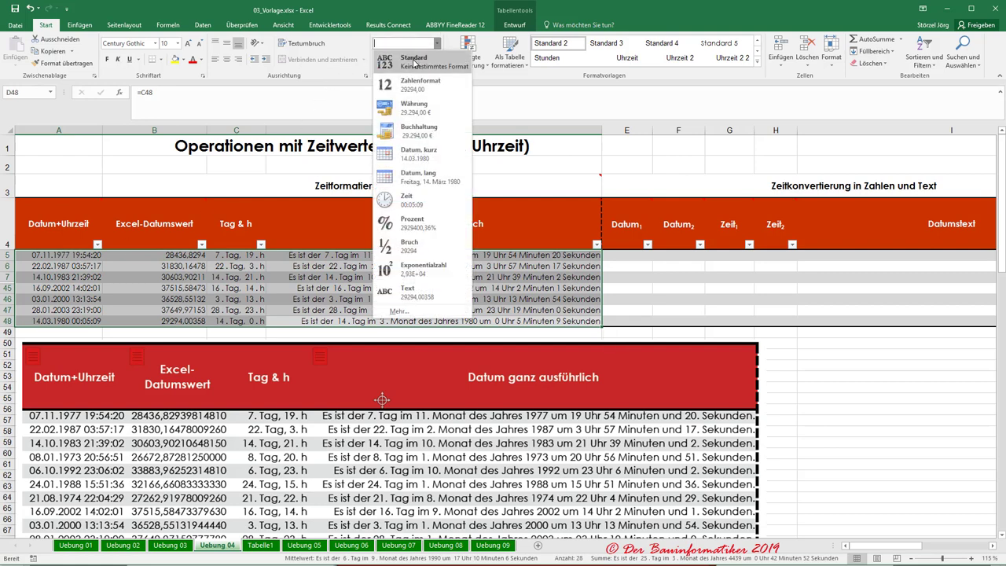
pyautogui.click(416, 57)
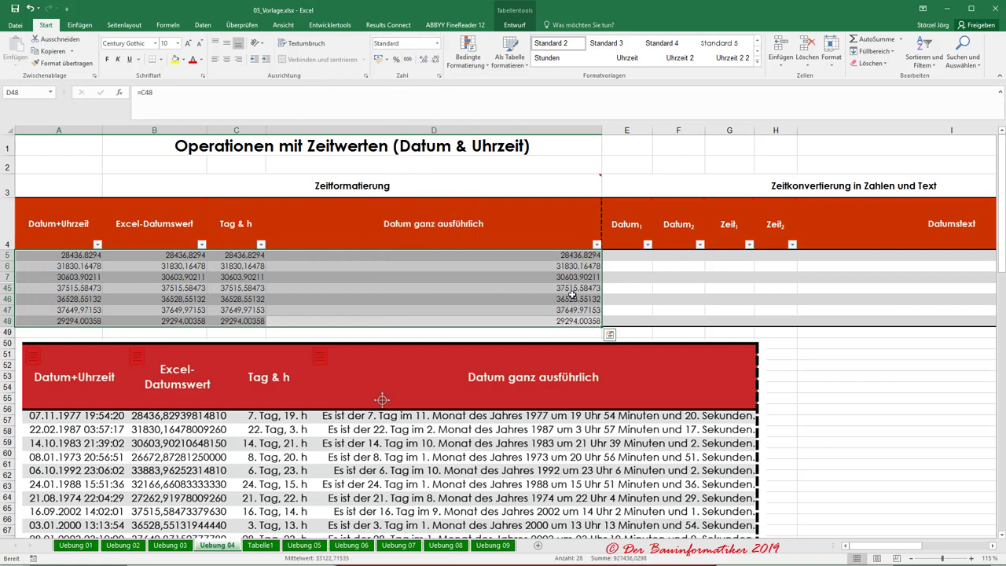
pyautogui.click(30, 10)
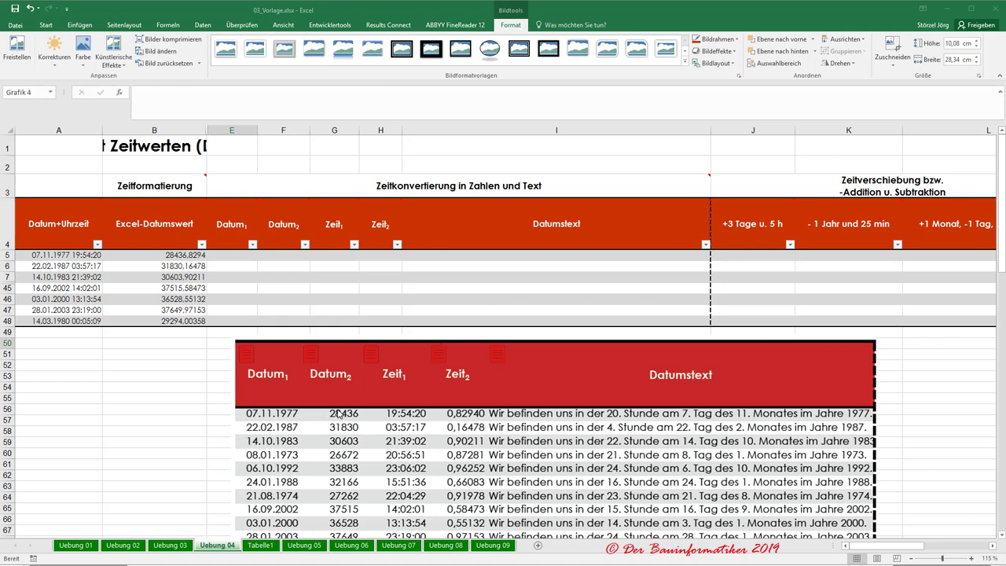
pyautogui.click(232, 223)
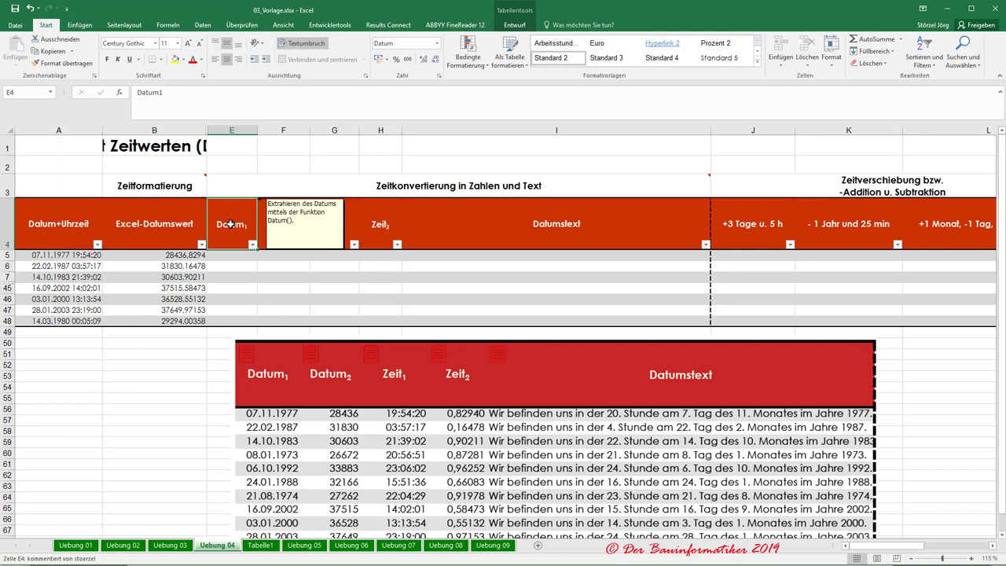
pyautogui.click(227, 256)
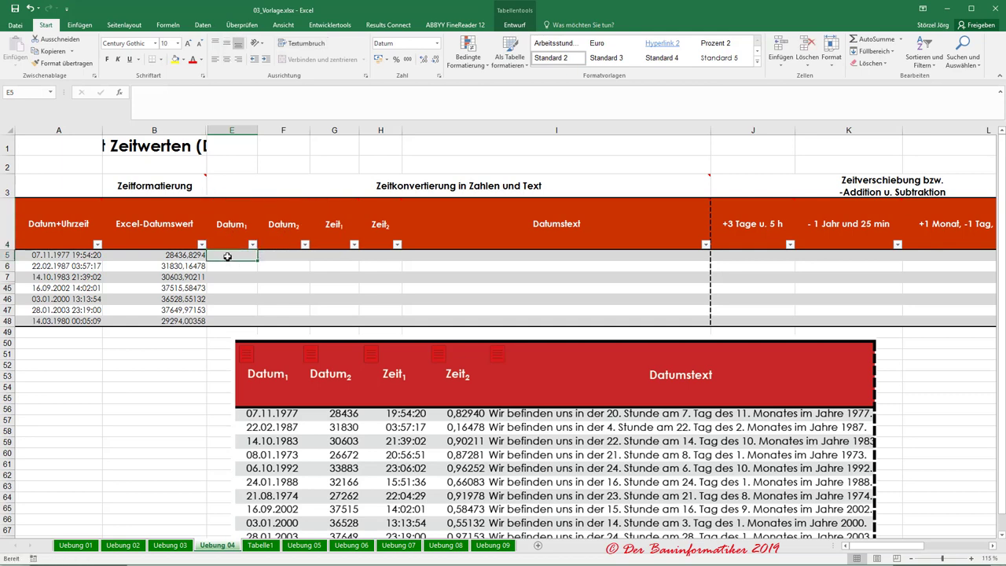
# Insert the DATUM function into E5 from the Formeln tab's Datum u. Uhrzeit library.
pyautogui.click(171, 25)
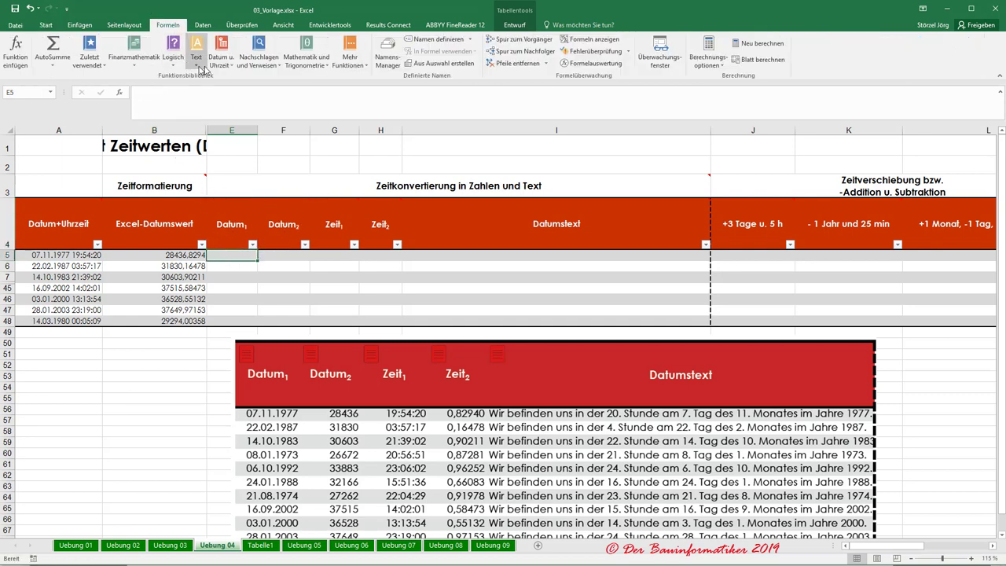
pyautogui.click(224, 63)
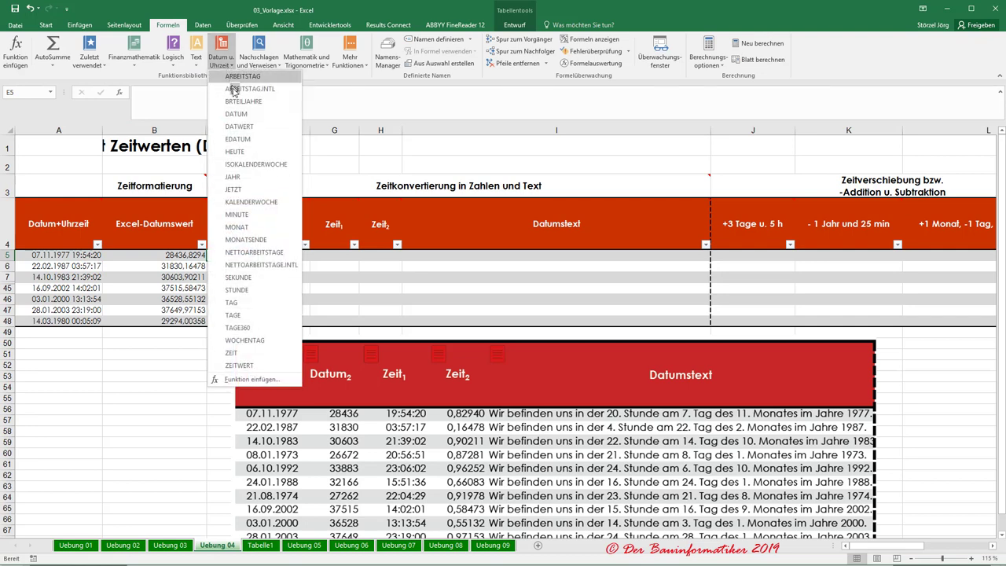
pyautogui.click(235, 114)
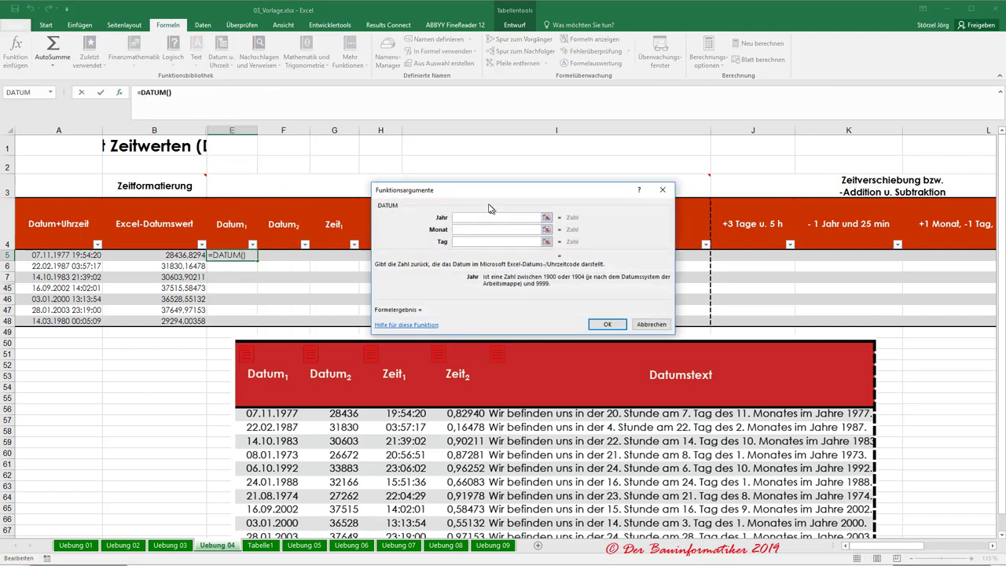
pyautogui.moveTo(479, 193); pyautogui.dragTo(464, 124)
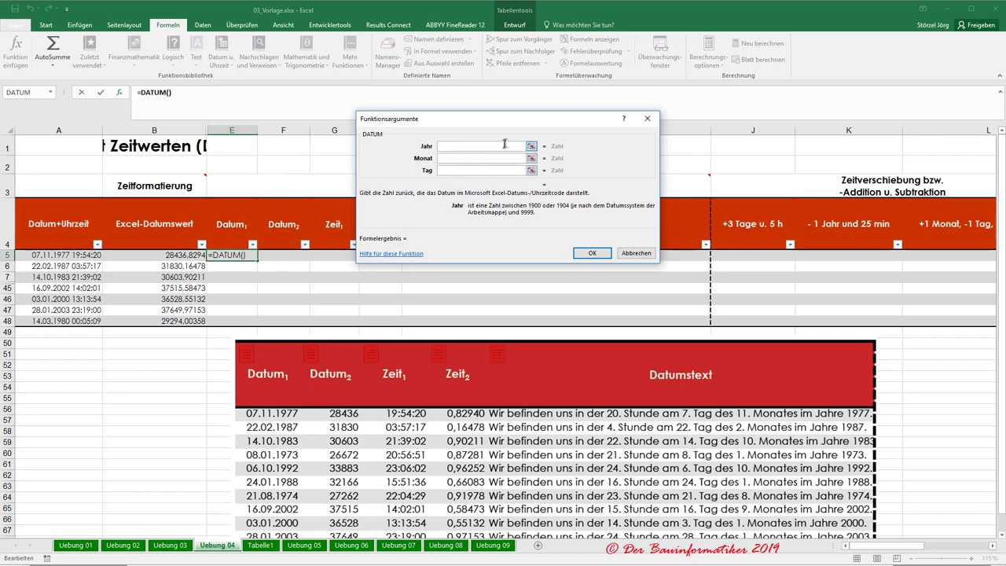
# Enter test arguments Jahr 2007, Monat 10, Tag 11, previewing the date 11.10.2007.
pyautogui.write('2')
pyautogui.write('007')
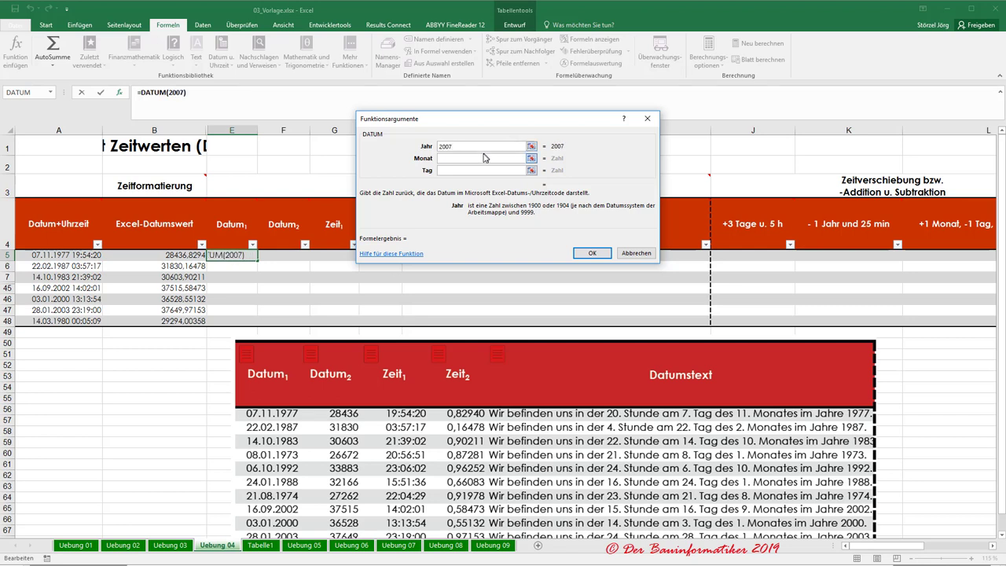
pyautogui.click(485, 157)
pyautogui.write('10')
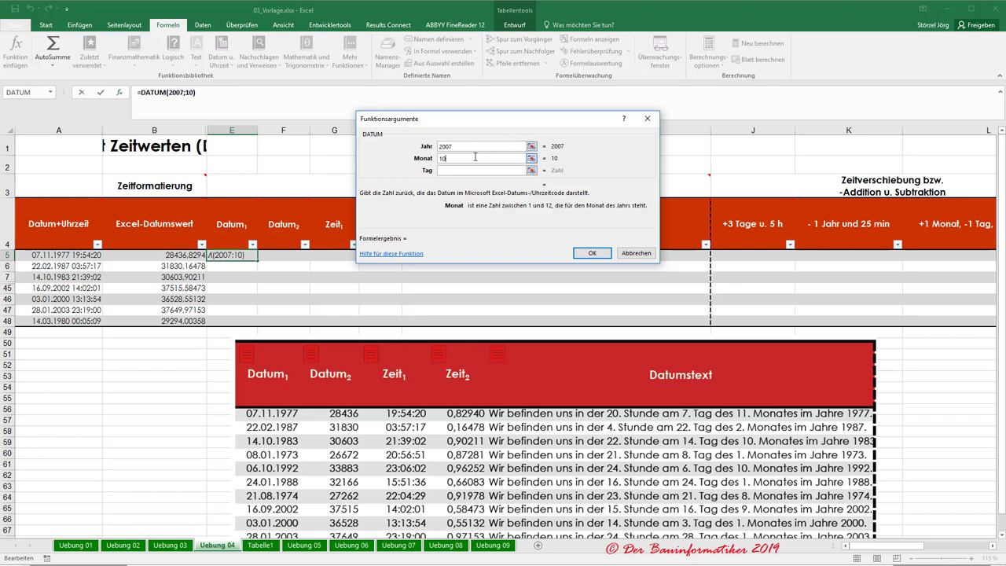
pyautogui.click(462, 170)
pyautogui.write('11')
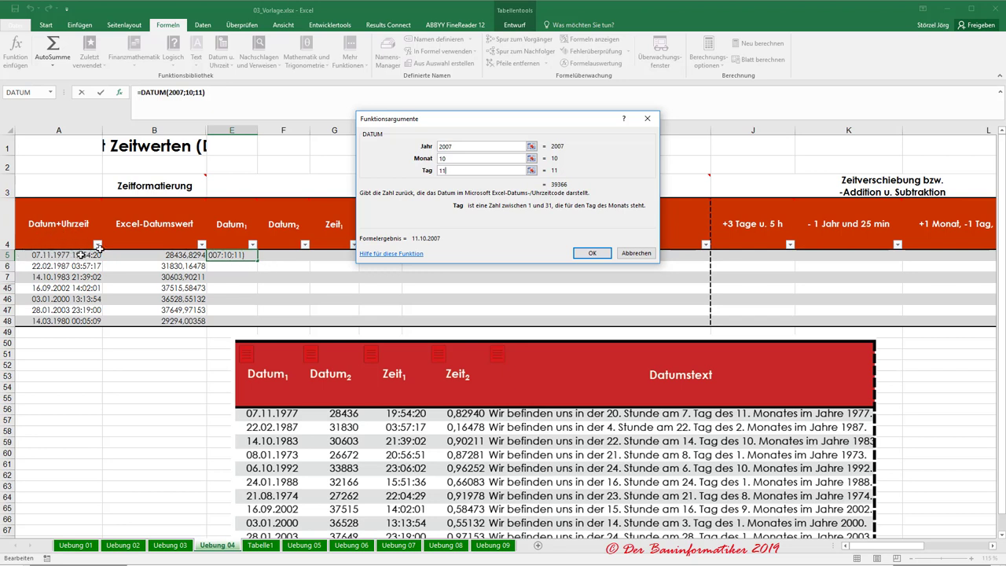
pyautogui.moveTo(462, 147); pyautogui.dragTo(430, 149)
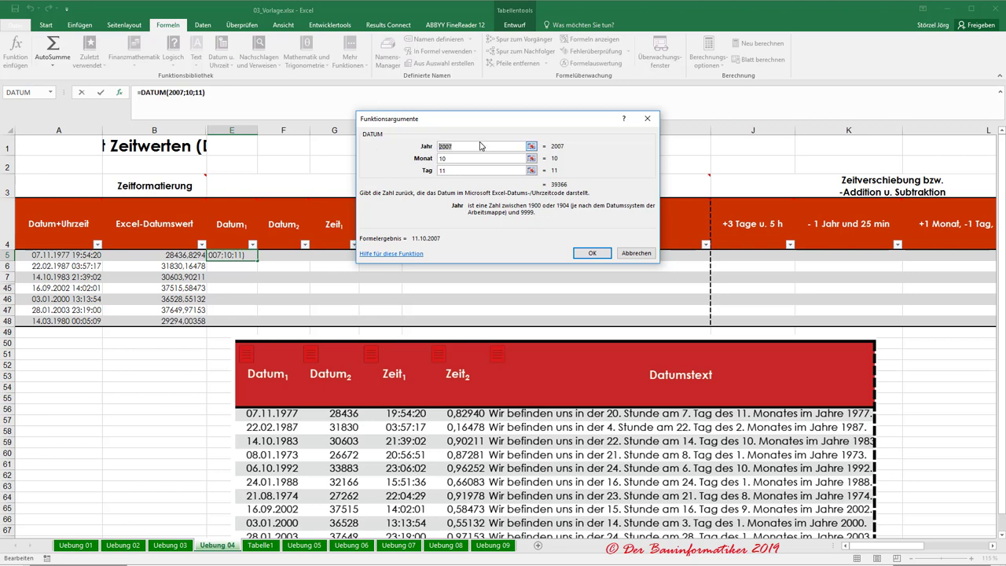
# Try nesting jahr() in the year argument, referencing A5's date-time value.
pyautogui.write('jahr')
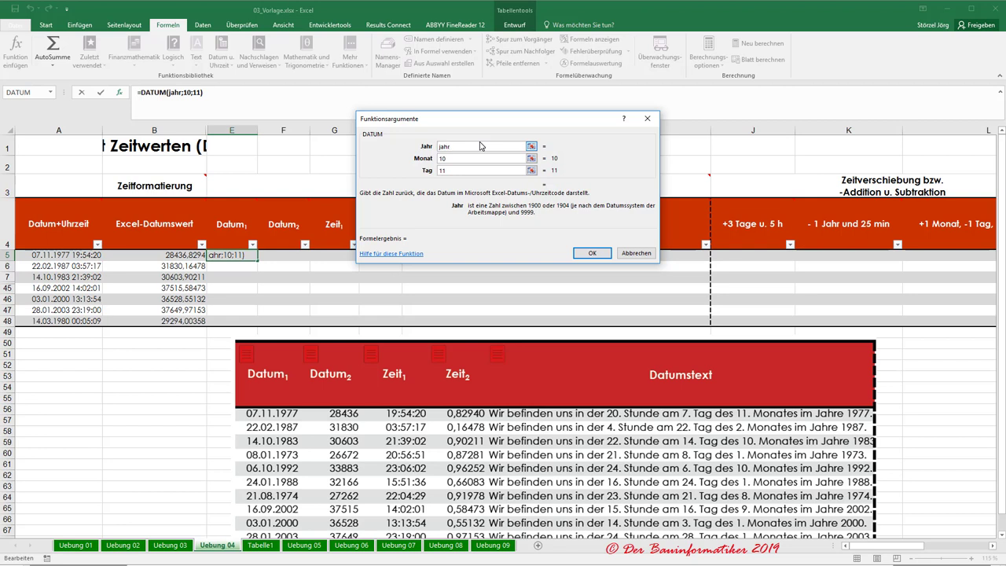
pyautogui.write('()')
pyautogui.click(171, 92)
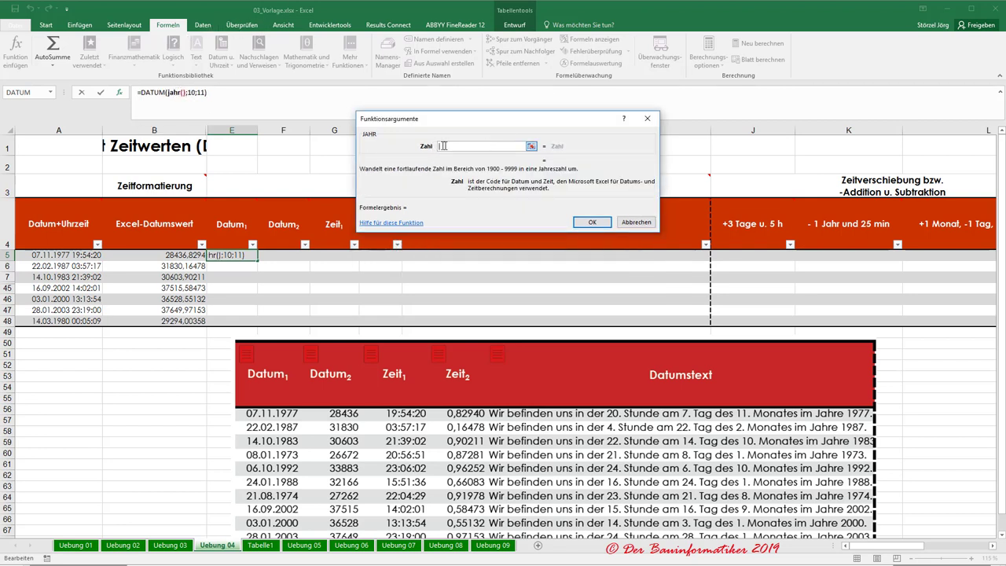
pyautogui.click(47, 255)
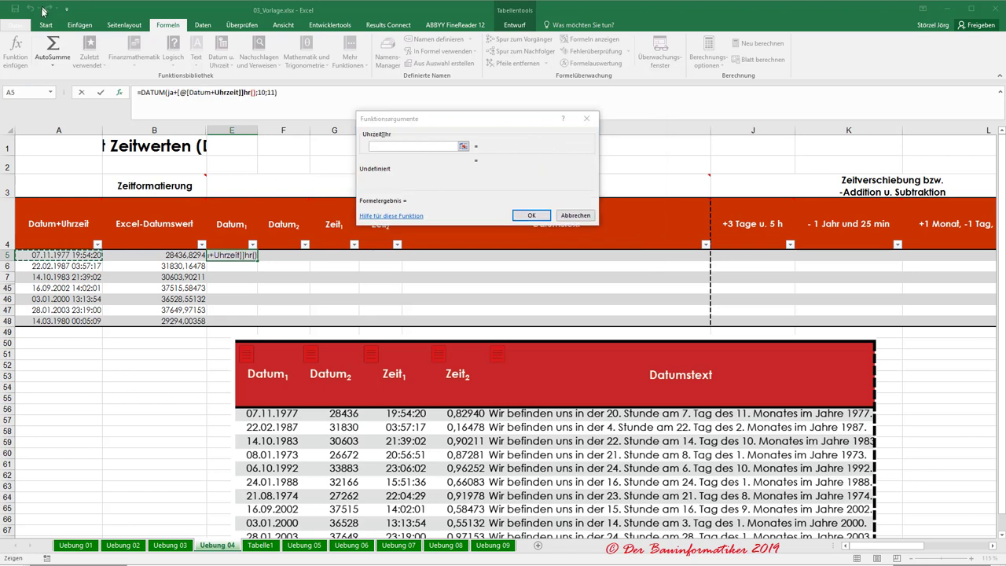
# Cancel the garbled formula, retype =datum(), then discard that entry too, leaving E5 empty.
pyautogui.press('Escape')
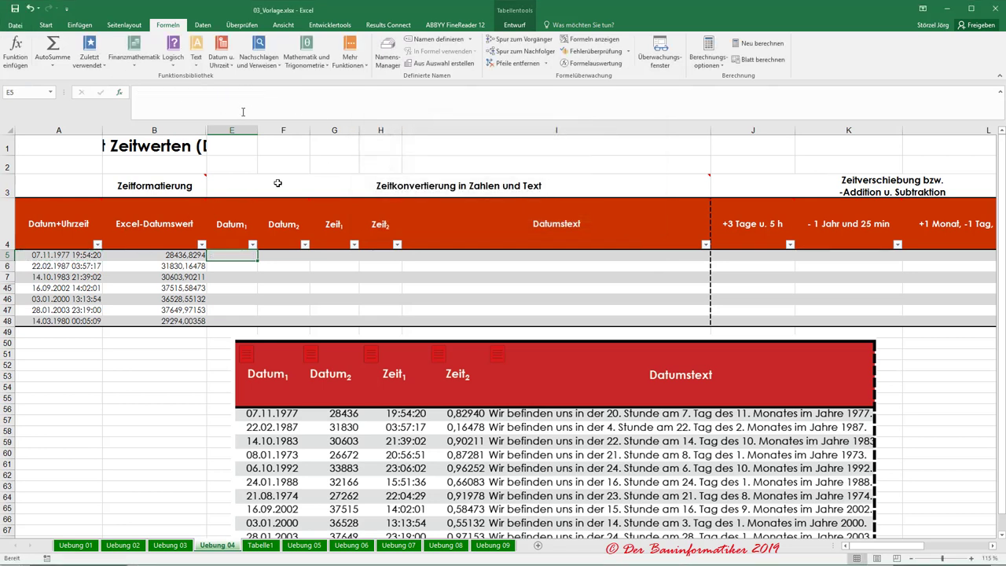
pyautogui.moveTo(325, 243)
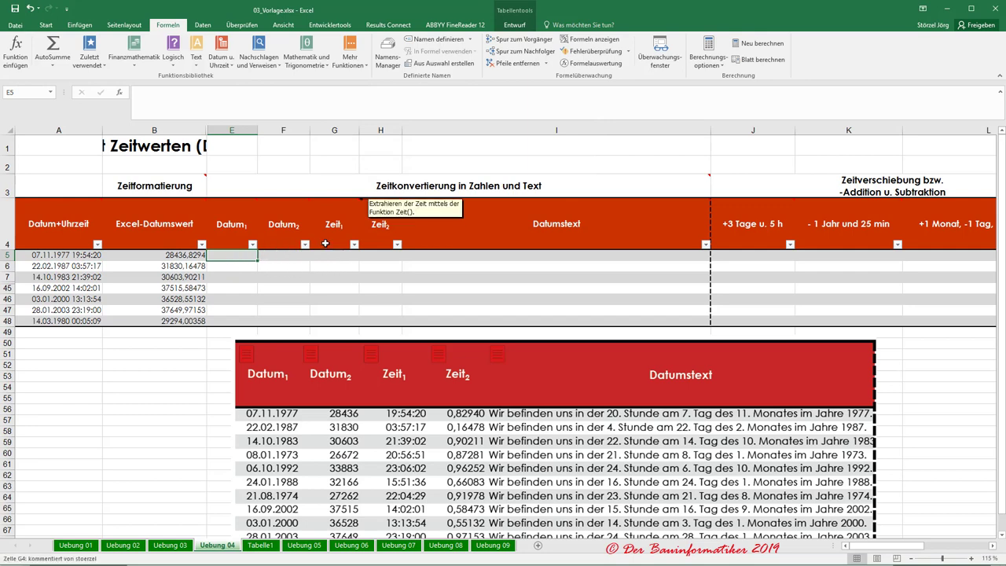
pyautogui.write('=datum(')
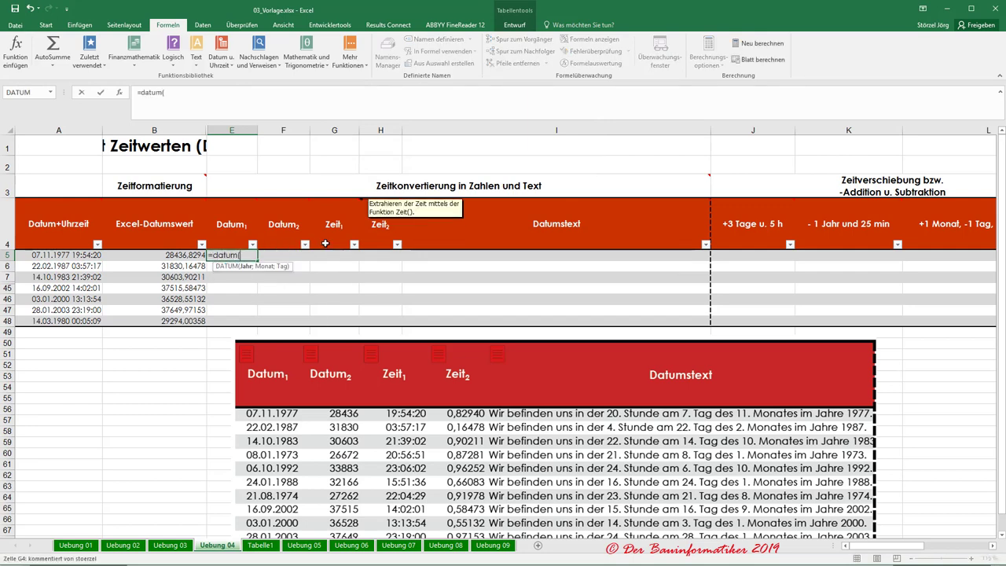
pyautogui.write(')')
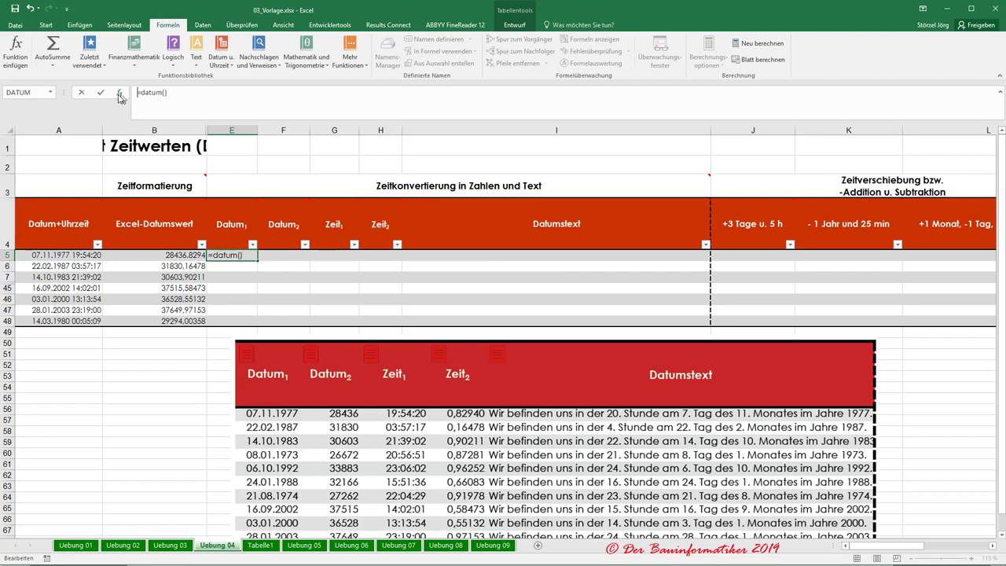
pyautogui.click(119, 91)
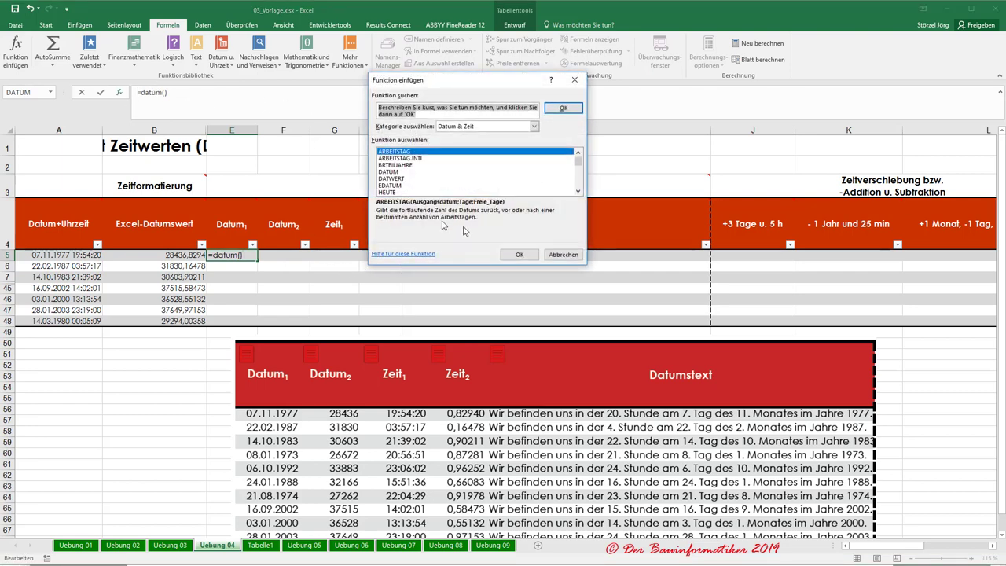
pyautogui.click(546, 255)
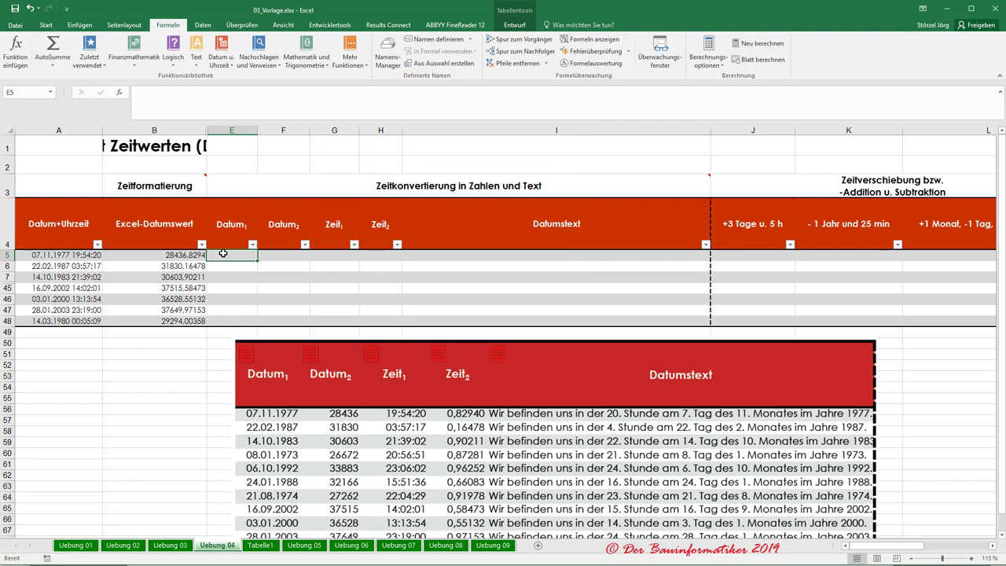
# Start a DATUM formula in E5 and open its Funktionsargumente form.
pyautogui.write('=datu')
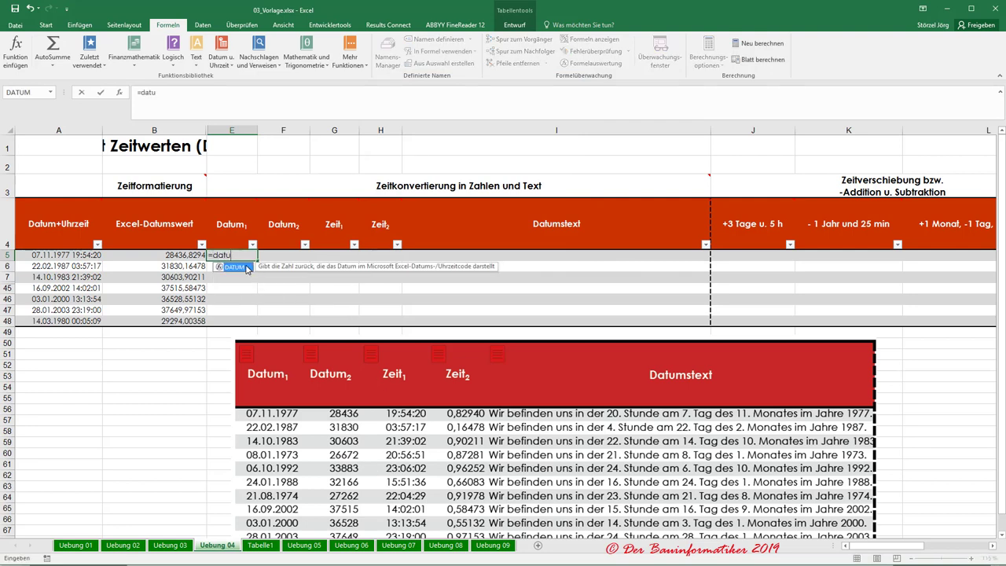
pyautogui.doubleClick(242, 267)
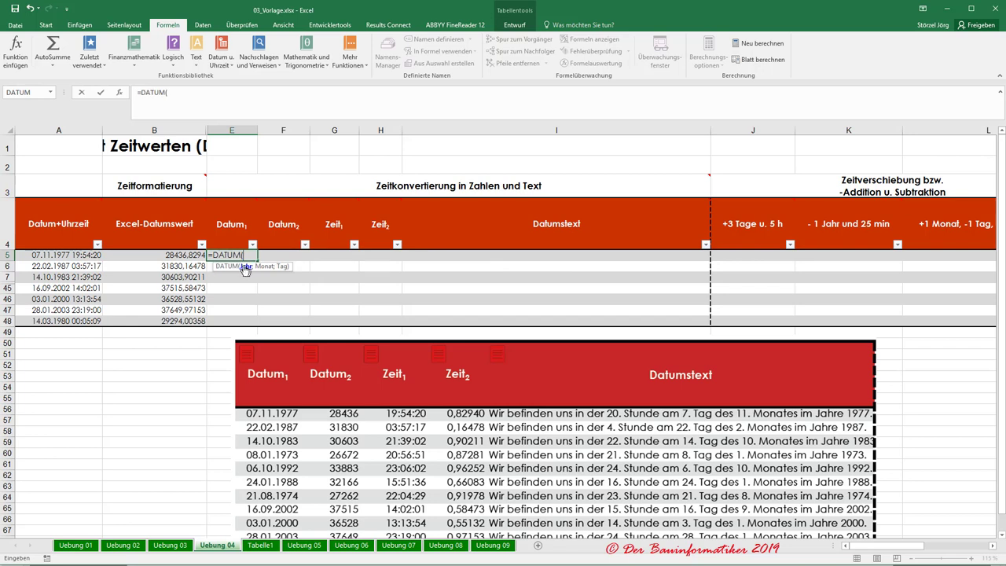
pyautogui.click(118, 93)
pyautogui.moveTo(425, 108); pyautogui.dragTo(511, 119)
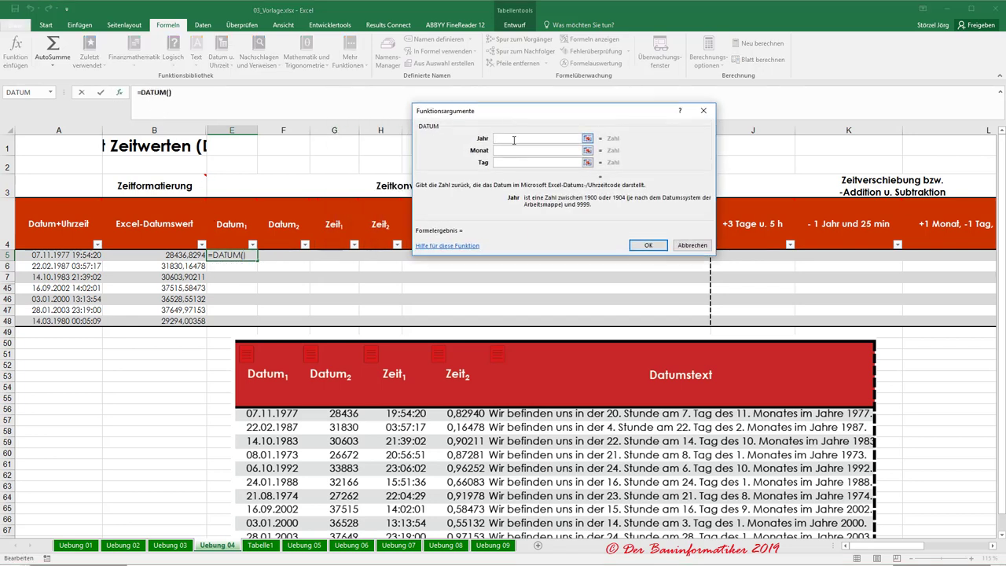
# Nest JAHR([@[Datum+Uhrzeit]]) from A5 as the year argument, previewing 1977.
pyautogui.write('Jahr')
pyautogui.write('()')
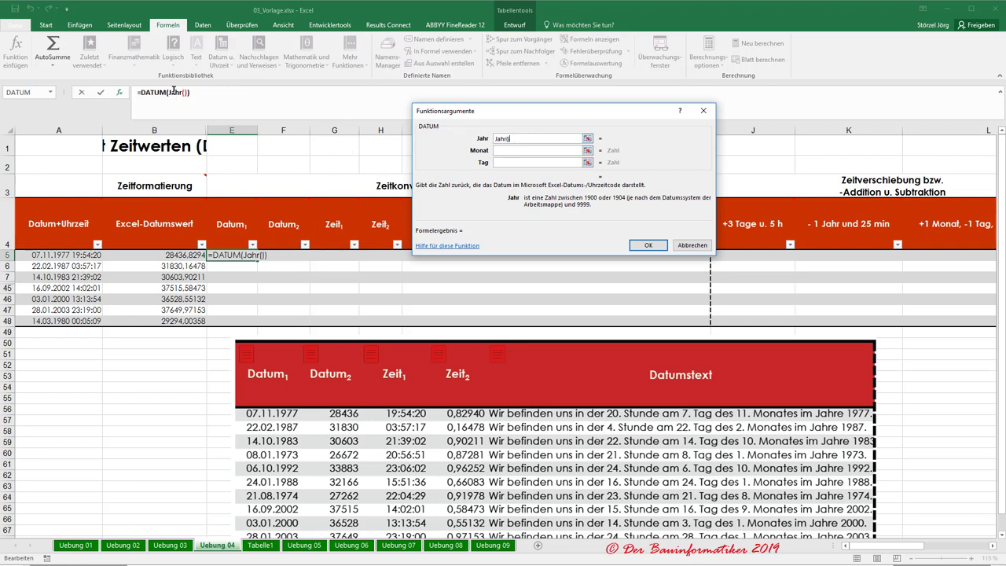
pyautogui.click(174, 92)
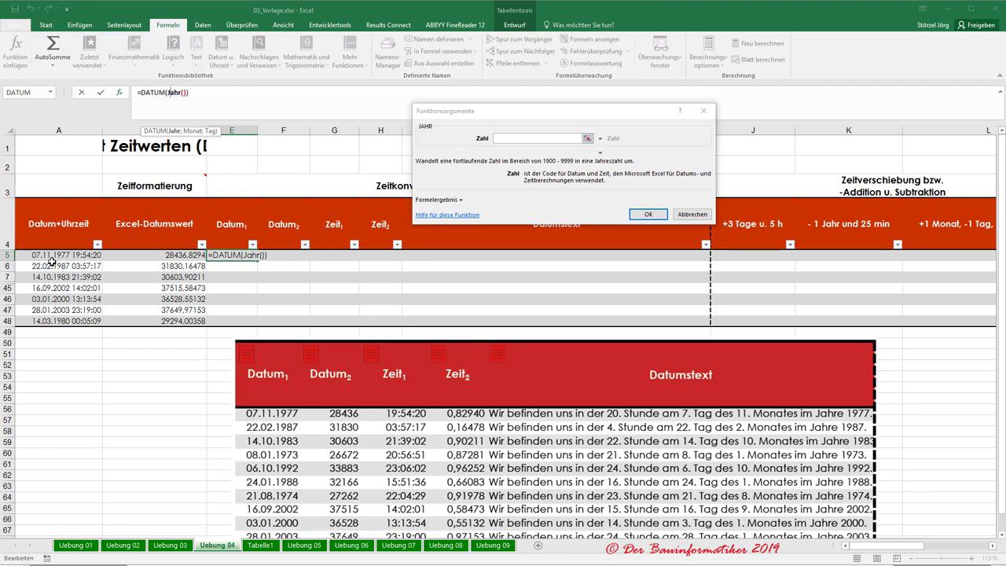
pyautogui.click(500, 139)
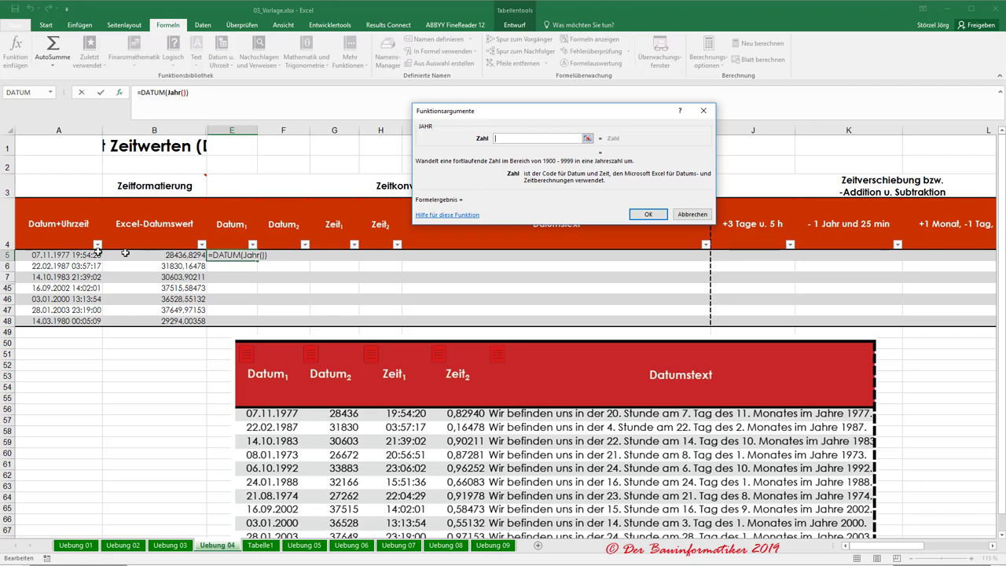
pyautogui.click(56, 257)
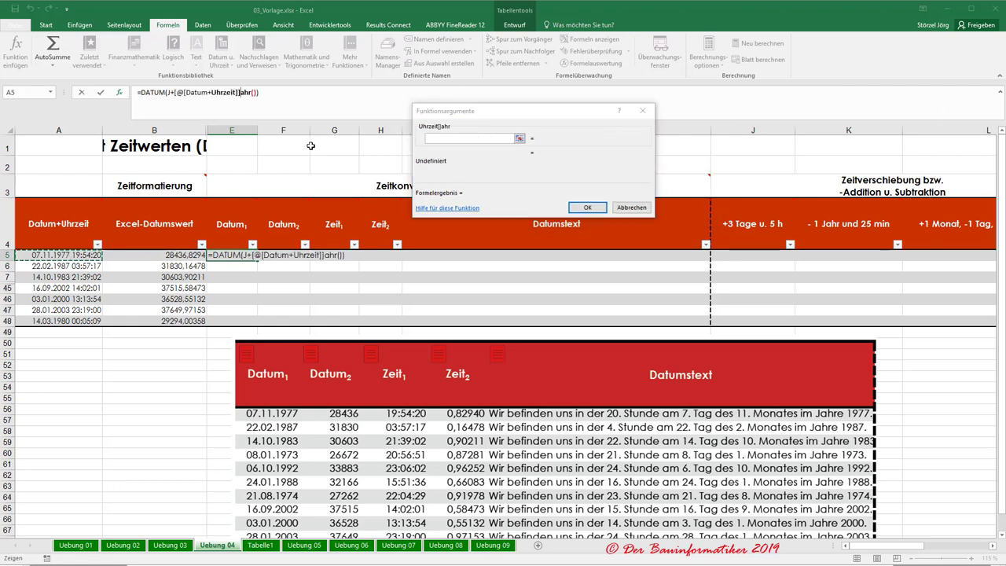
pyautogui.press('BackSpace')
pyautogui.press('BackSpace')
pyautogui.press('BackSpace')
pyautogui.press('BackSpace')
pyautogui.press('BackSpace')
pyautogui.press('BackSpace')
pyautogui.press('BackSpace')
pyautogui.press('BackSpace')
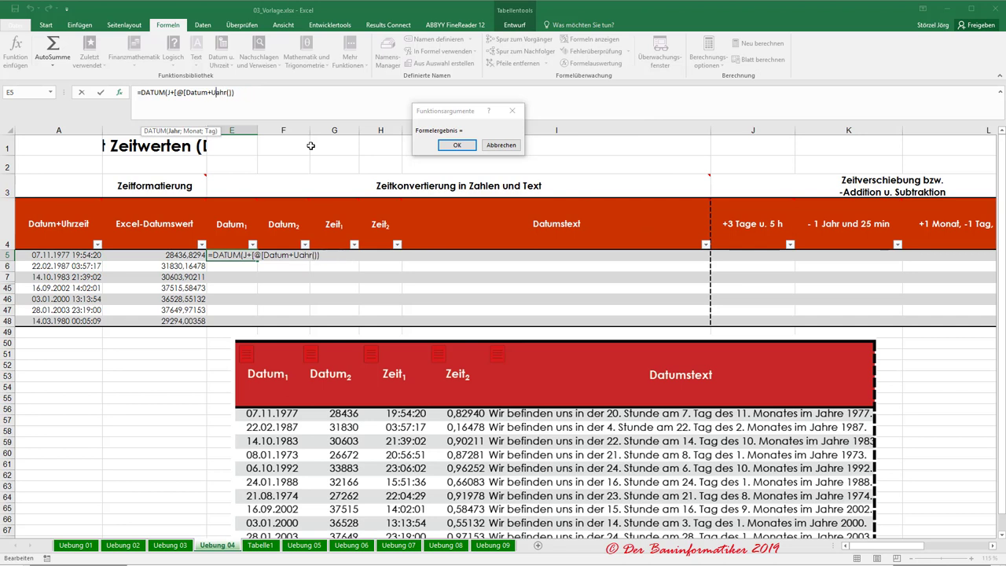
pyautogui.press('BackSpace')
pyautogui.press('BackSpace')
pyautogui.press('BackSpace')
pyautogui.press('BackSpace')
pyautogui.press('BackSpace')
pyautogui.press('BackSpace')
pyautogui.press('BackSpace')
pyautogui.press('BackSpace')
pyautogui.press('BackSpace')
pyautogui.press('BackSpace')
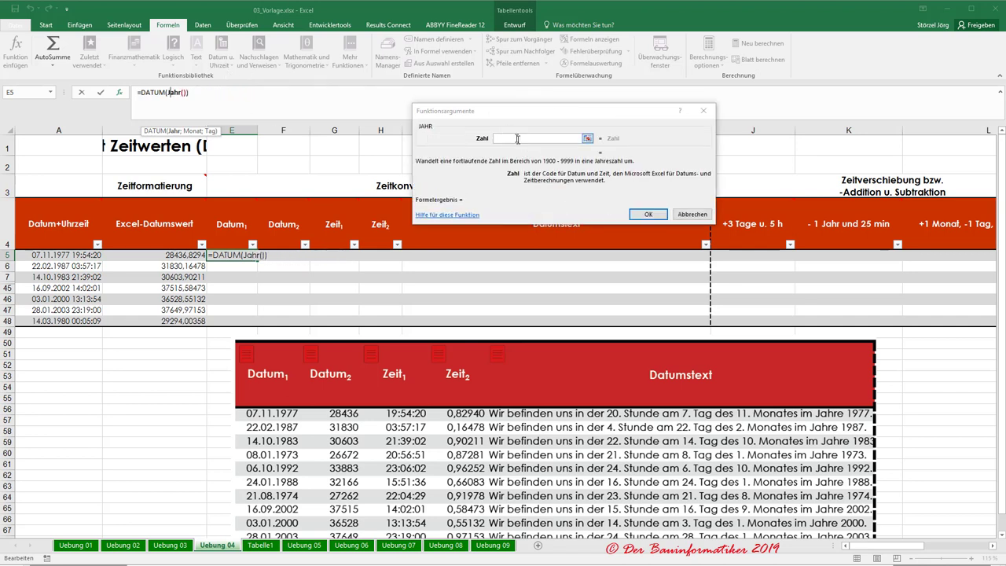
pyautogui.click(518, 139)
pyautogui.click(38, 260)
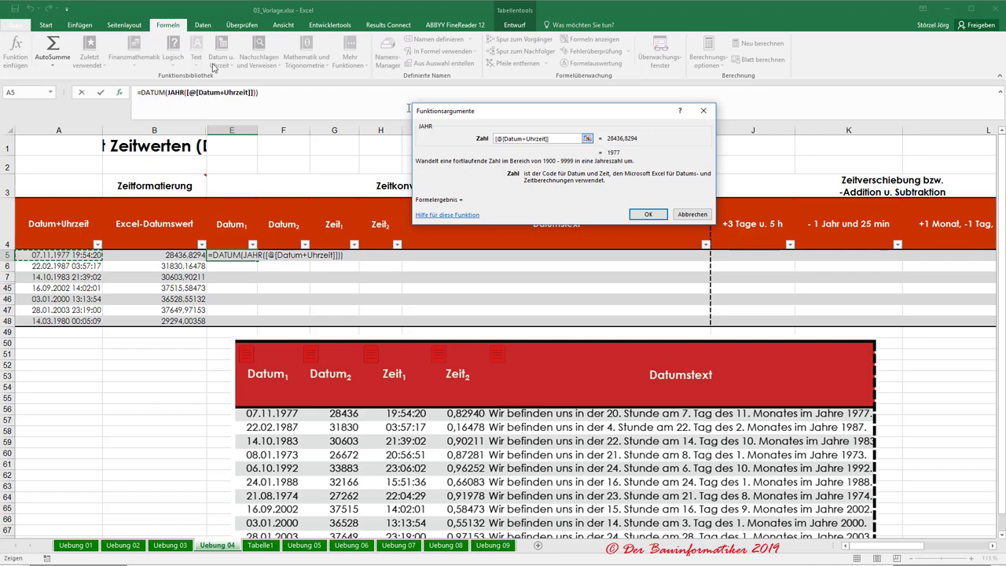
# Copy the year expression into Monat and Tag as MONAT(...) and TAG(...), previewing 07.11.1977.
pyautogui.click(148, 92)
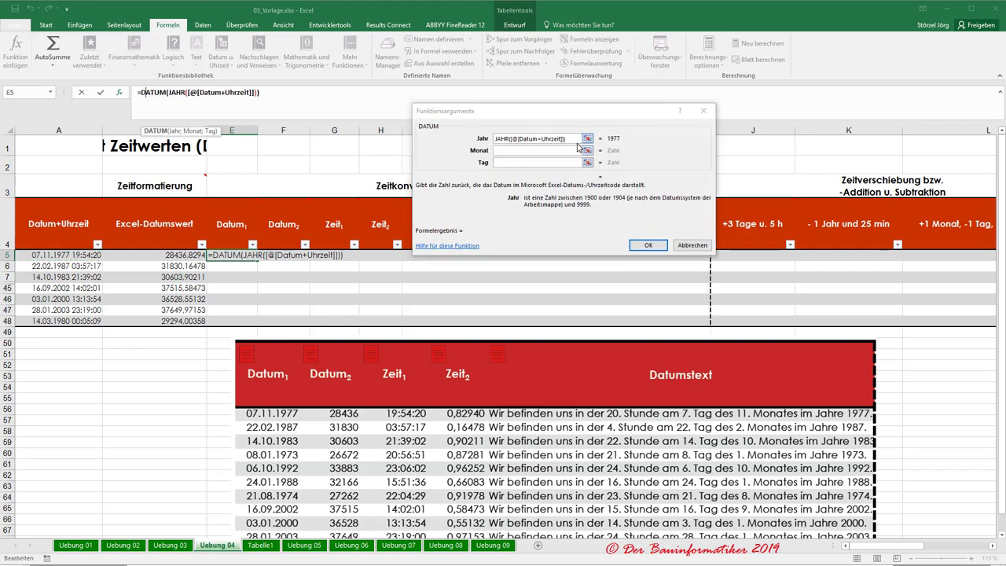
pyautogui.click(578, 144)
pyautogui.hotkey('ctrl', 'c')
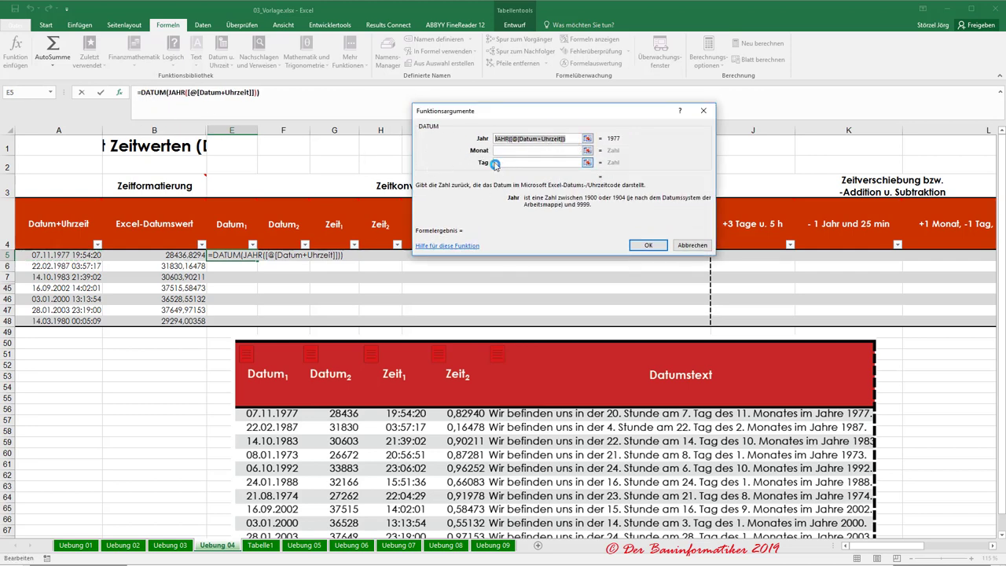
pyautogui.click(503, 150)
pyautogui.hotkey('ctrl', 'v')
pyautogui.doubleClick(501, 150)
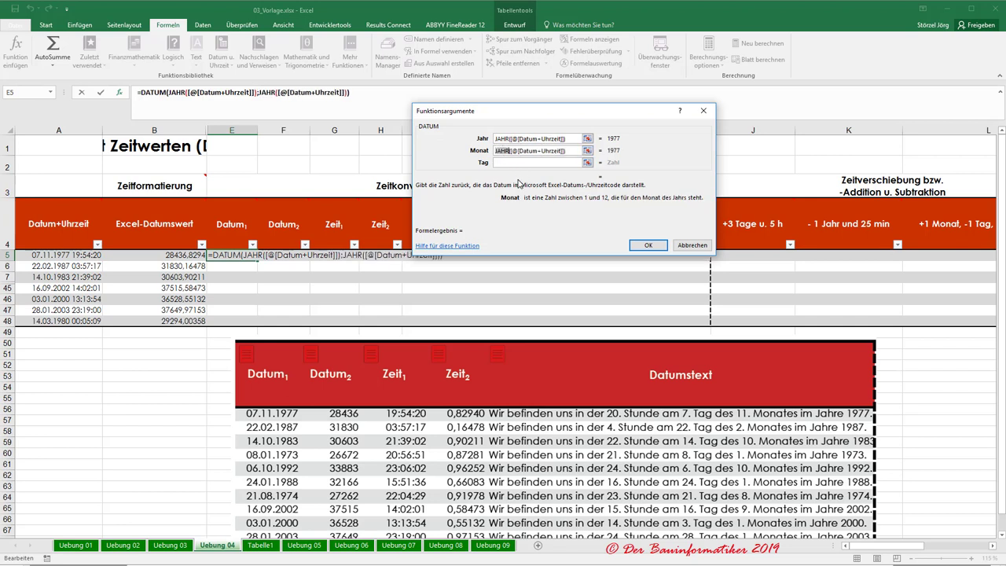
pyautogui.write('monat')
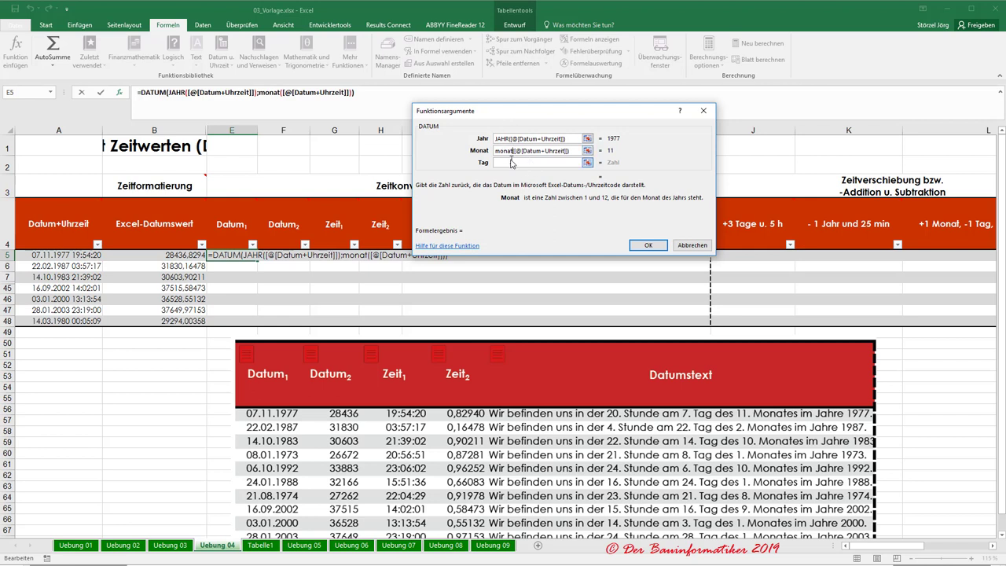
pyautogui.click(510, 161)
pyautogui.hotkey('ctrl', 'v')
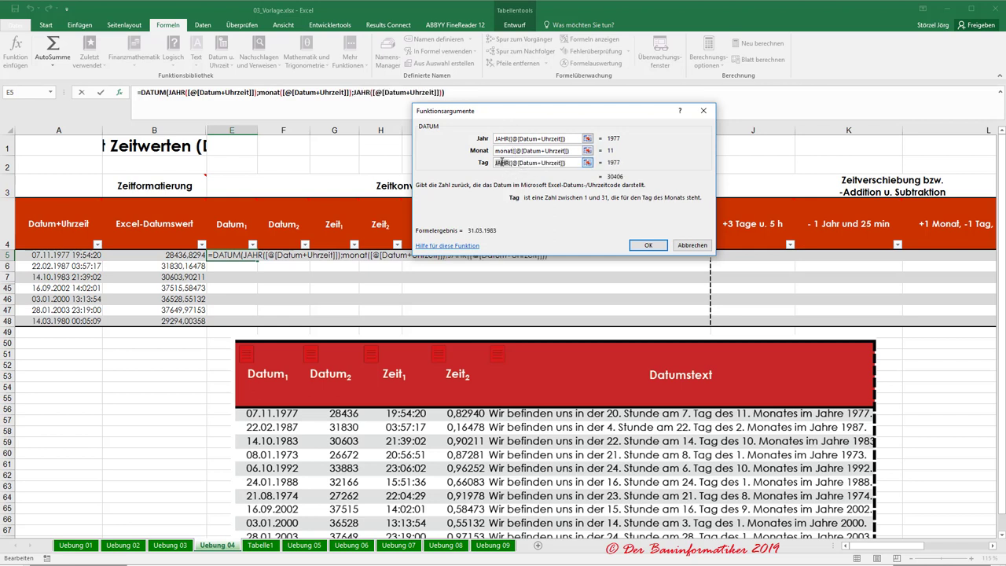
pyautogui.write('tag')
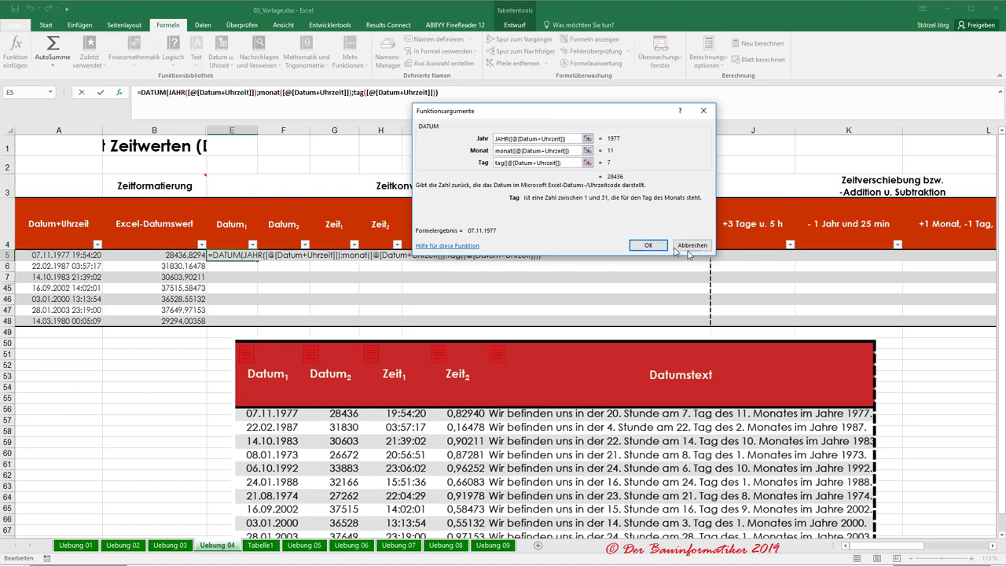
# Confirm the DATUM formula so Datum1 fills for all rows, then inspect B5's formula =A5.
pyautogui.click(648, 245)
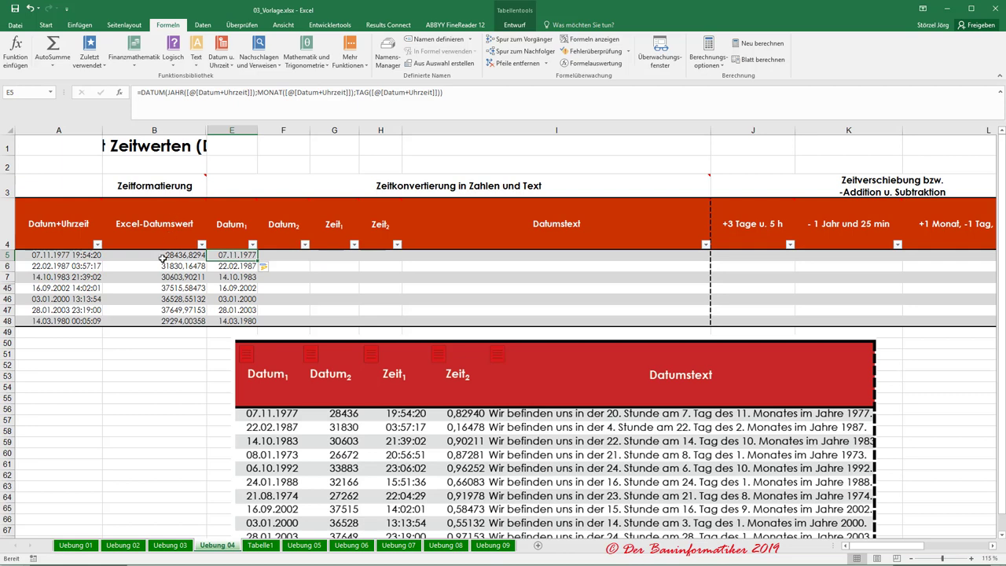
pyautogui.click(163, 258)
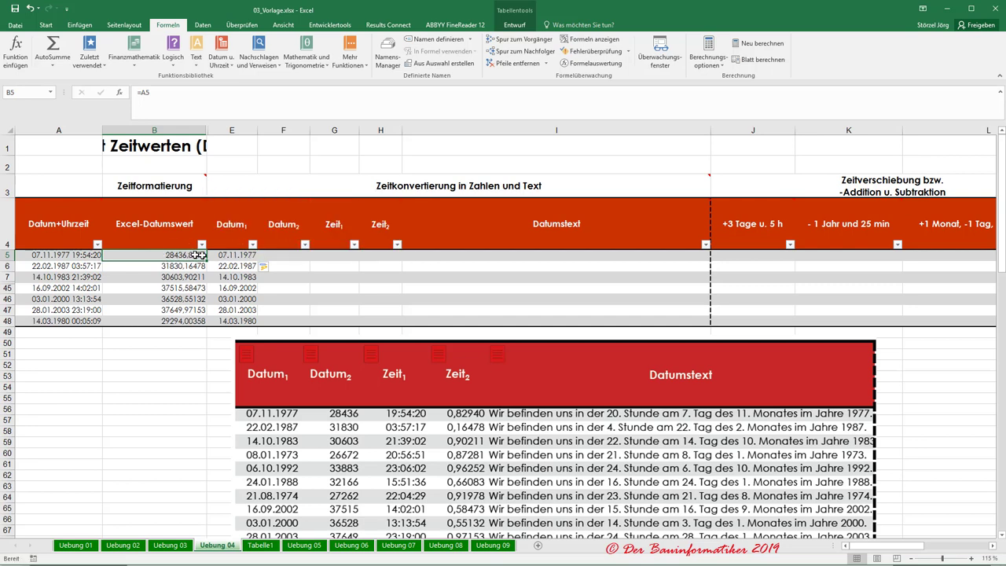
# Enter =GANZZAHL([@[Excel-Datumswert]]) in F5 so column F shows dates like 07.11.1977.
pyautogui.click(276, 255)
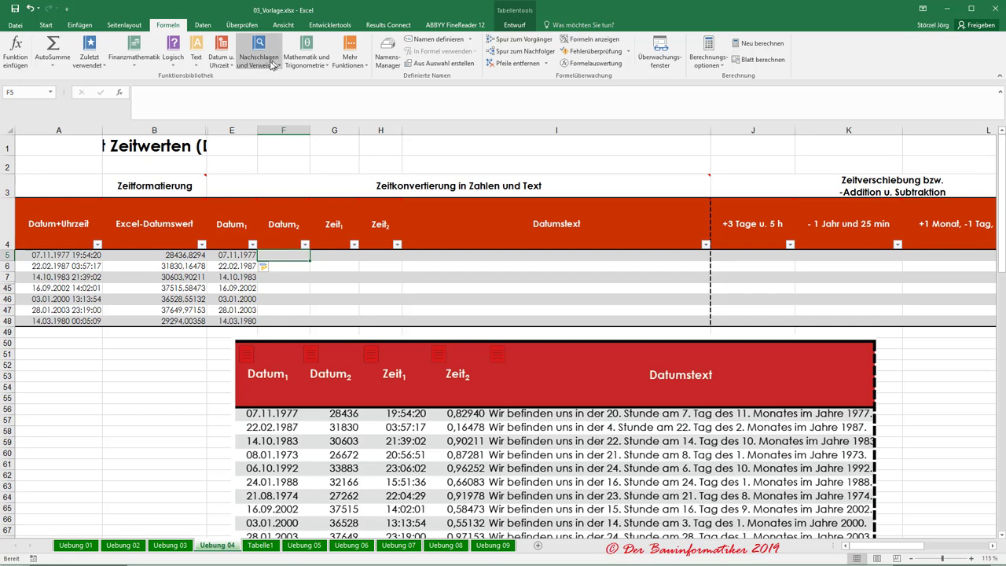
pyautogui.click(328, 66)
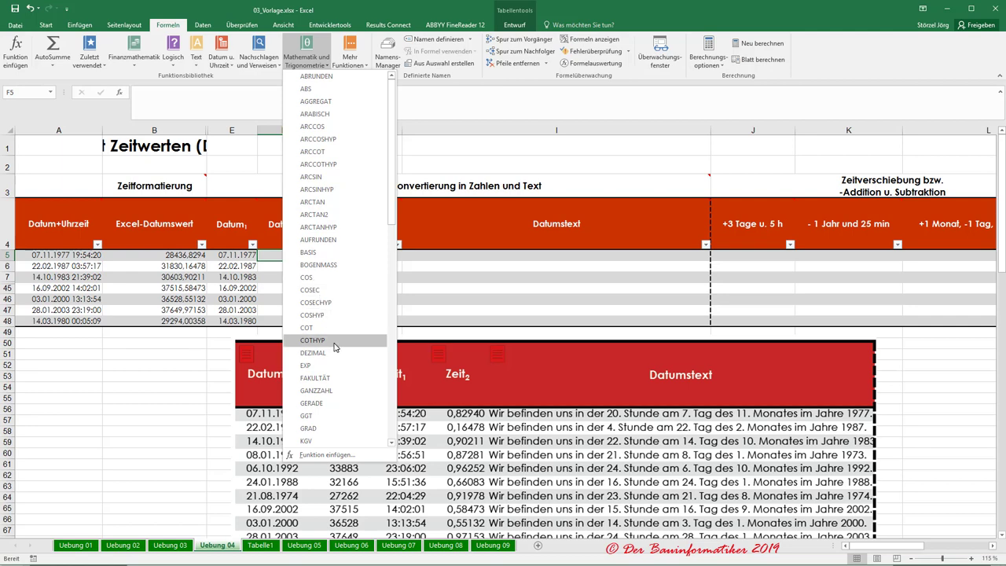
pyautogui.click(316, 390)
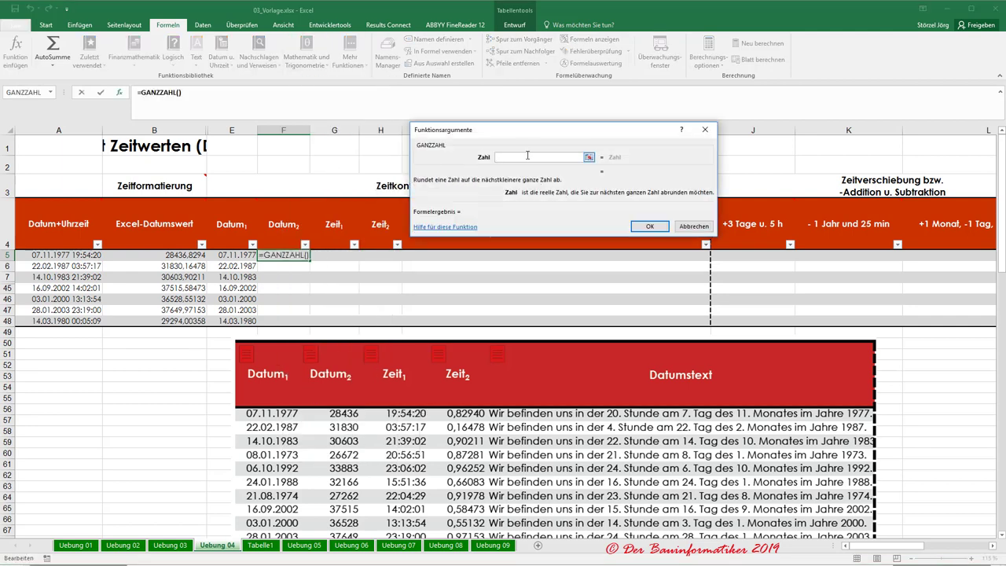
pyautogui.click(183, 255)
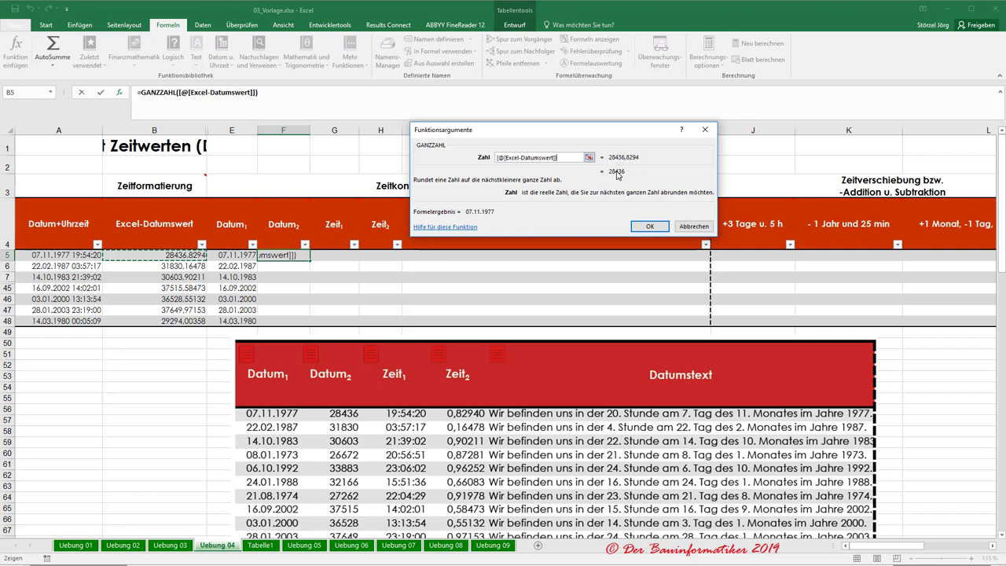
pyautogui.click(650, 227)
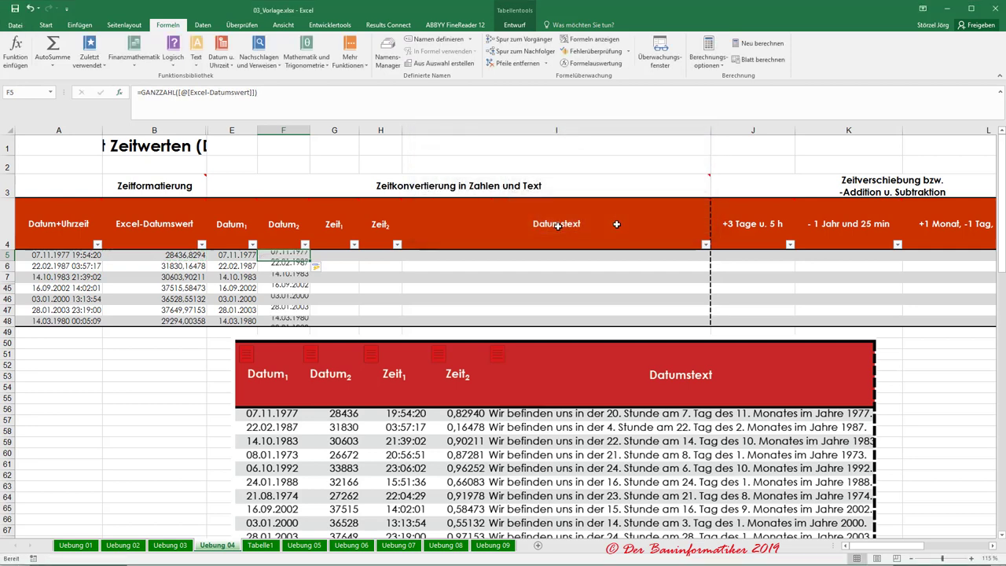
# Compare the GANZZAHL result in F6 with the Datum1 formula in column E.
pyautogui.click(287, 268)
pyautogui.click(238, 281)
pyautogui.click(265, 280)
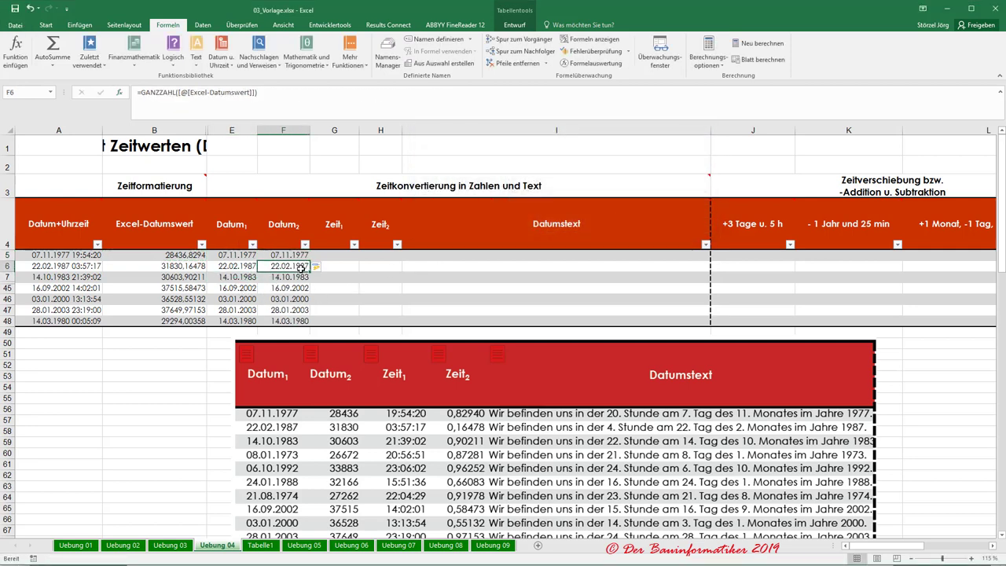
pyautogui.click(251, 258)
pyautogui.click(306, 267)
# Insert the ZEIT function into G5 from the Datum u. Uhrzeit function list.
pyautogui.click(339, 253)
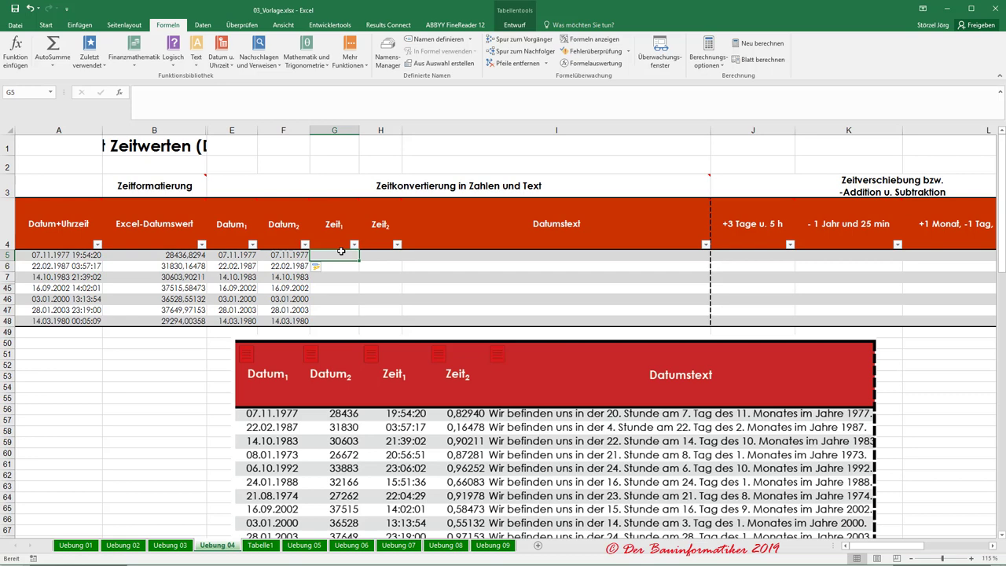
pyautogui.click(219, 57)
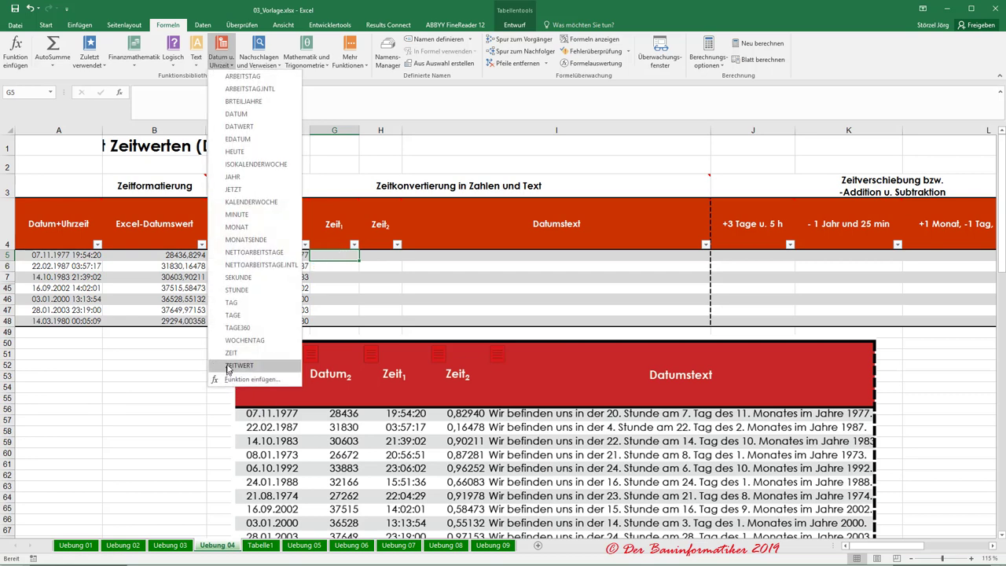
pyautogui.moveTo(231, 353)
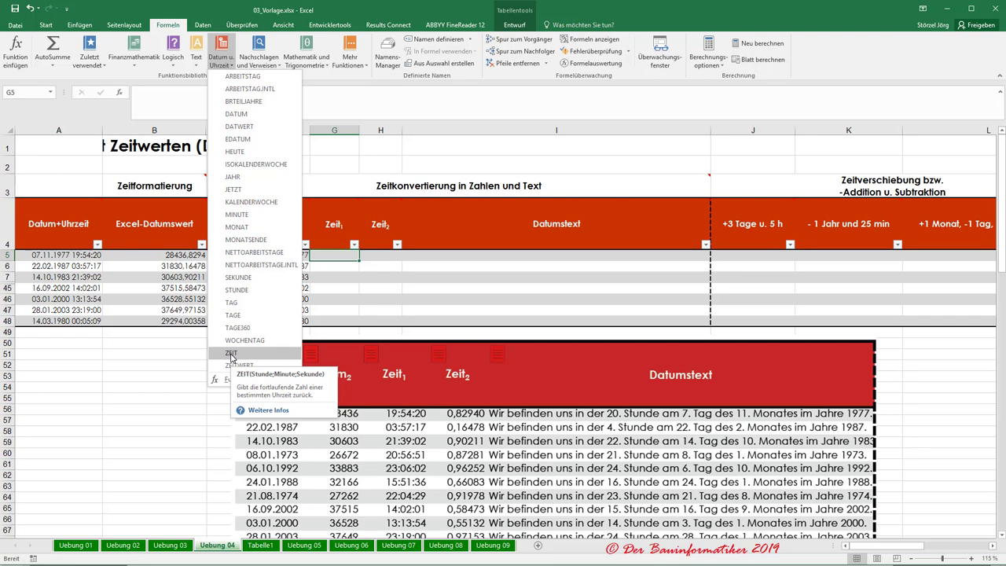
pyautogui.click(231, 353)
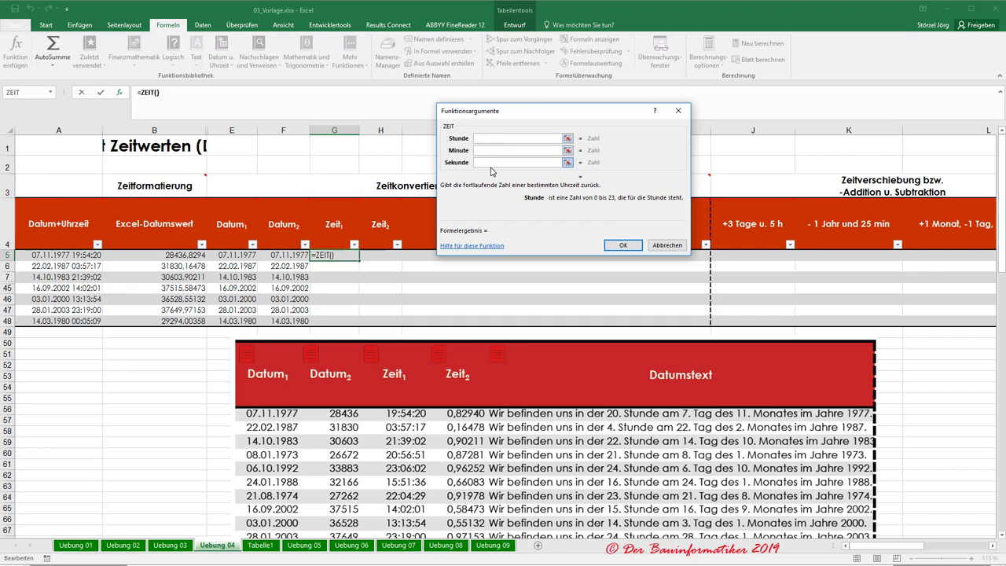
# Set ZEIT's Stunde argument to STUNDE([@[Datum+Uhrzeit]]), evaluating to 19.
pyautogui.click(495, 141)
pyautogui.write('stunde')
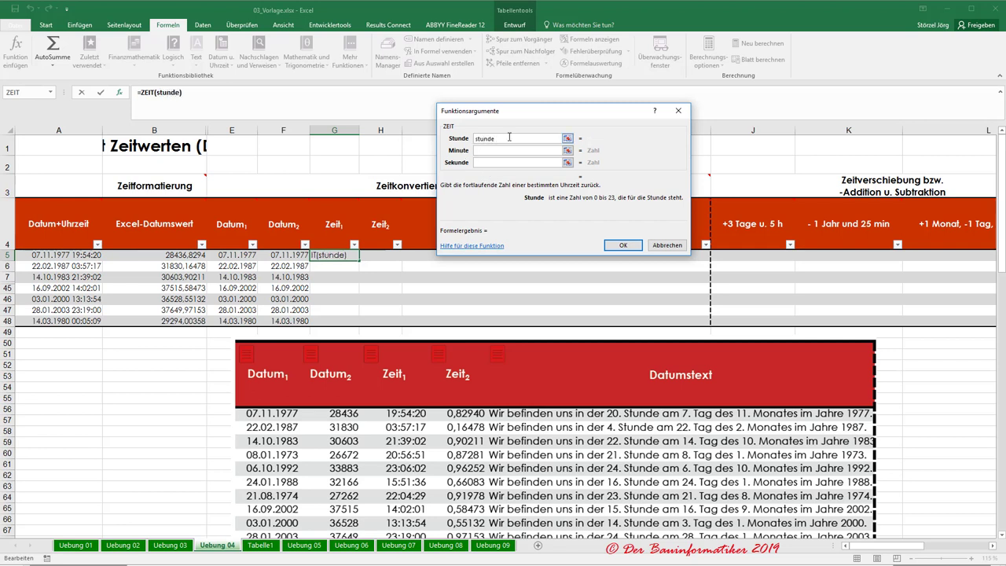
pyautogui.write('()')
pyautogui.click(165, 92)
pyautogui.click(541, 138)
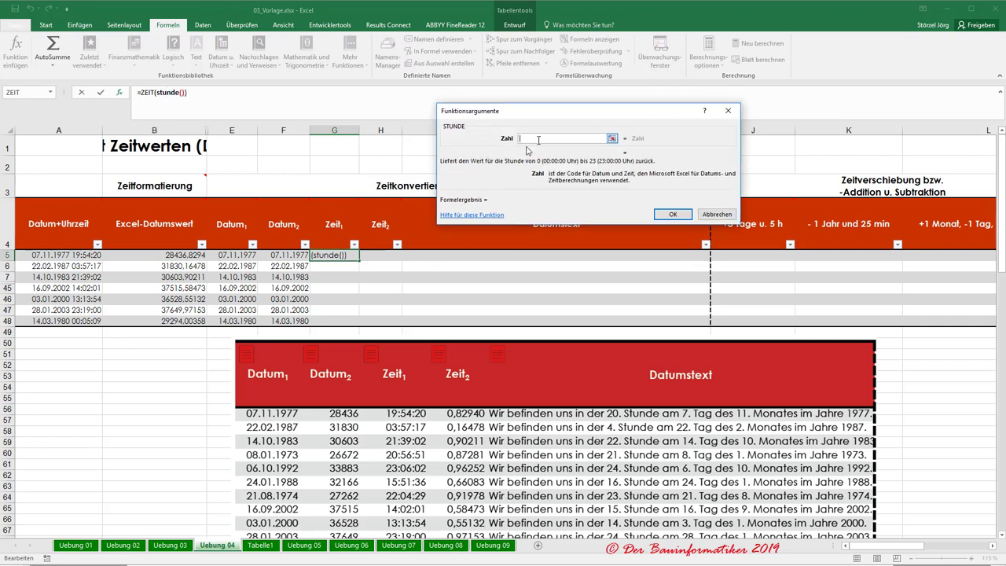
pyautogui.click(71, 255)
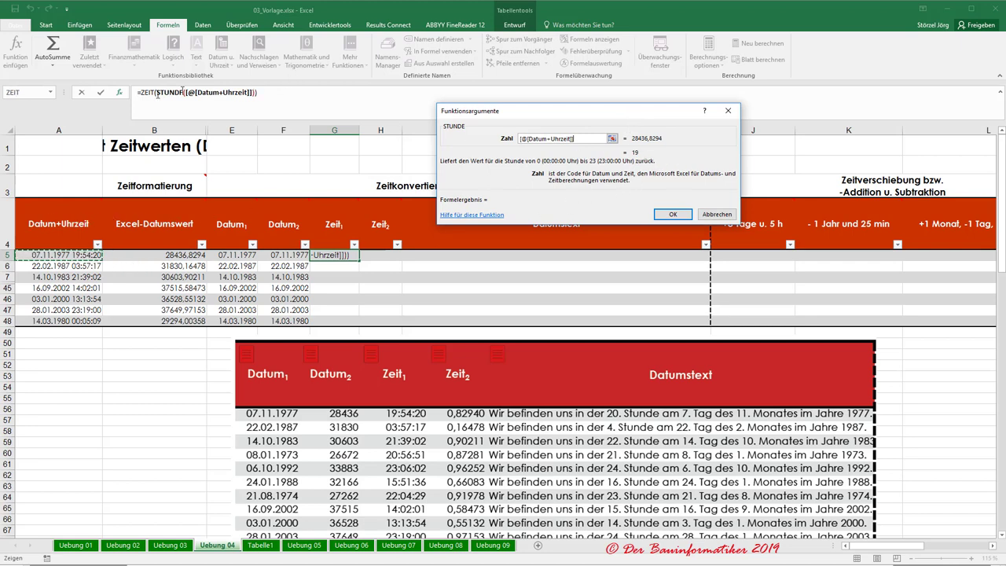
pyautogui.click(147, 93)
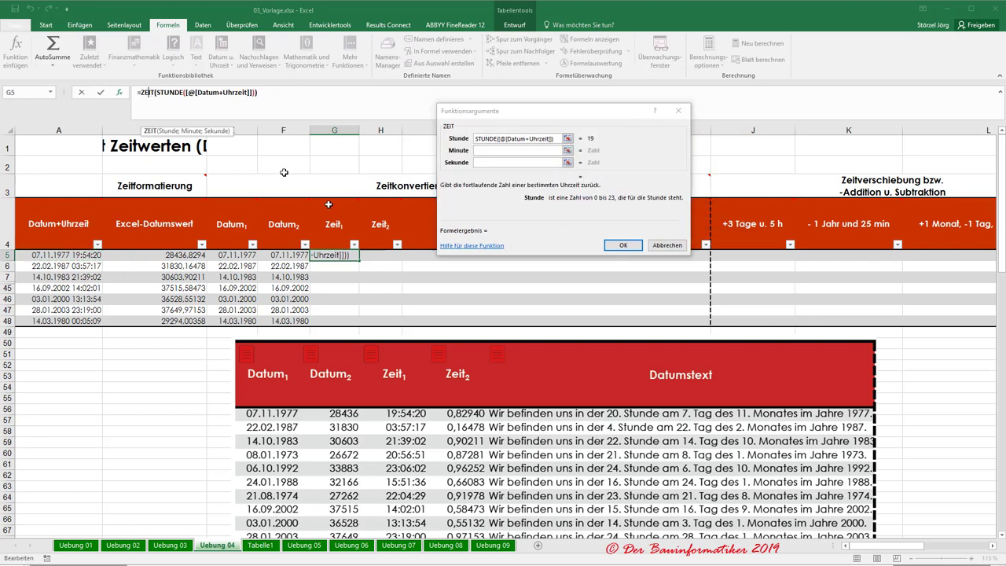
# Correct the Stunde argument so it reads STUNDE([@[Datum+Uhrzeit]]) instead of JAHR.
pyautogui.click(554, 139)
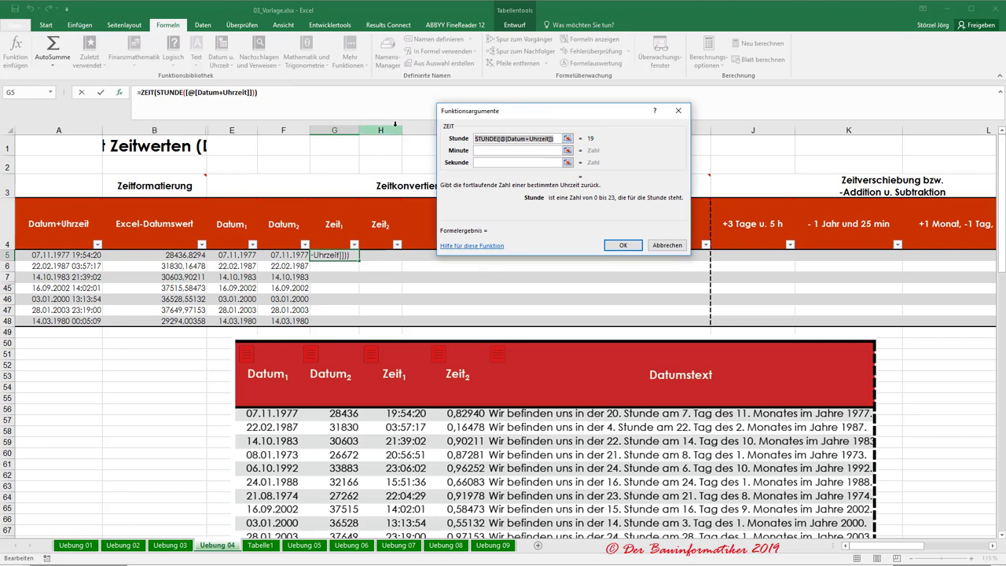
pyautogui.write('JAHR')
pyautogui.click(484, 149)
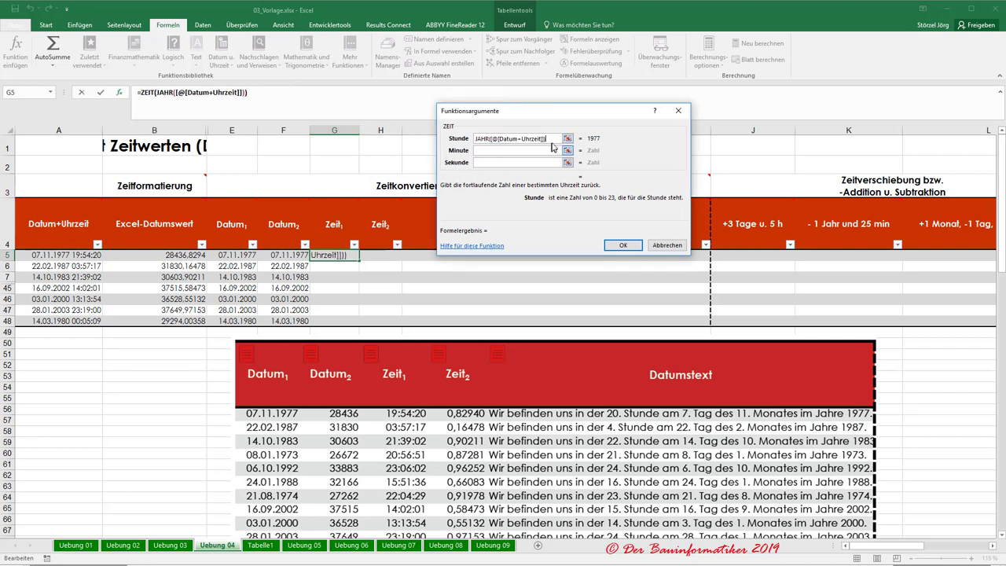
pyautogui.moveTo(553, 140); pyautogui.dragTo(446, 135)
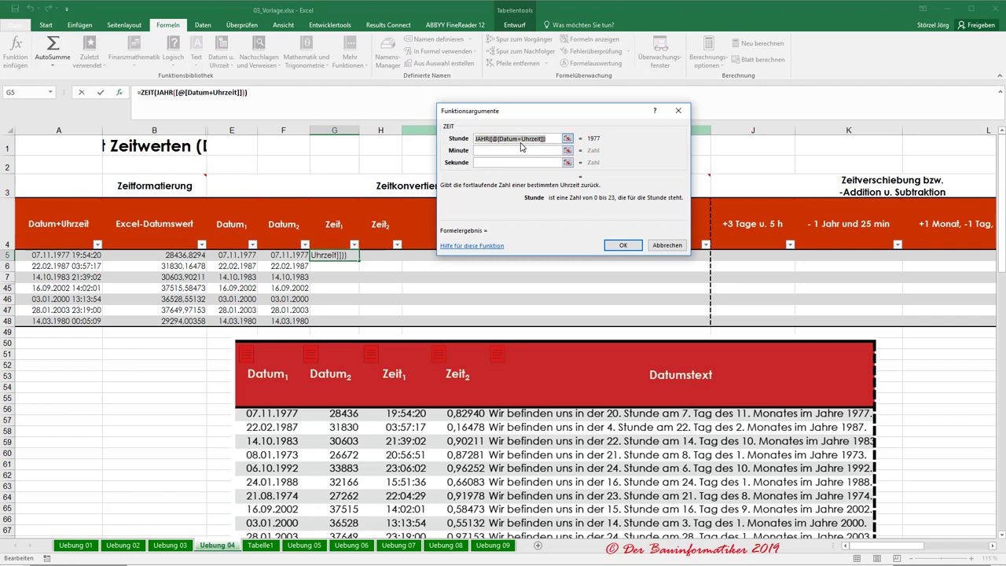
pyautogui.click(489, 137)
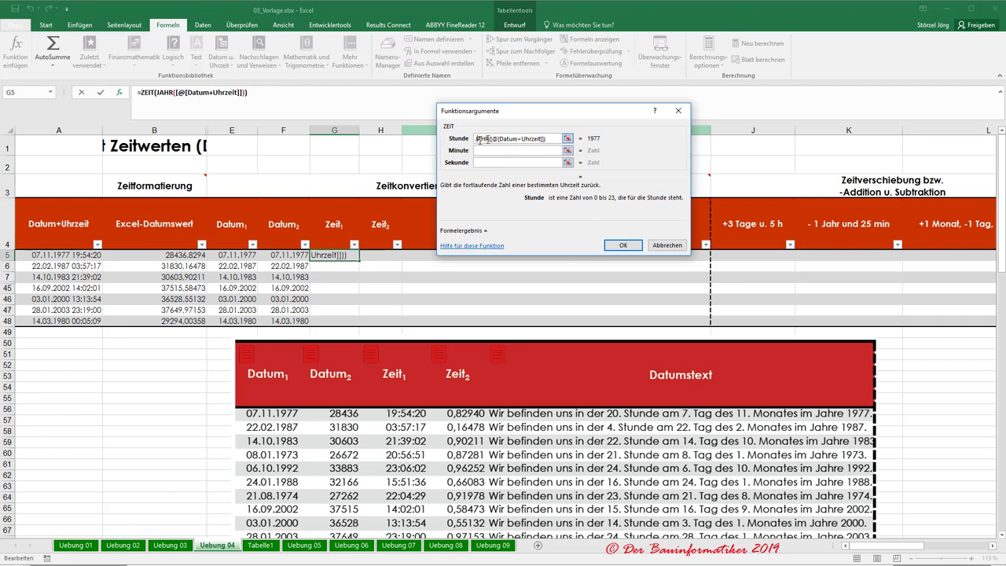
pyautogui.doubleClick(481, 138)
pyautogui.write('stunde')
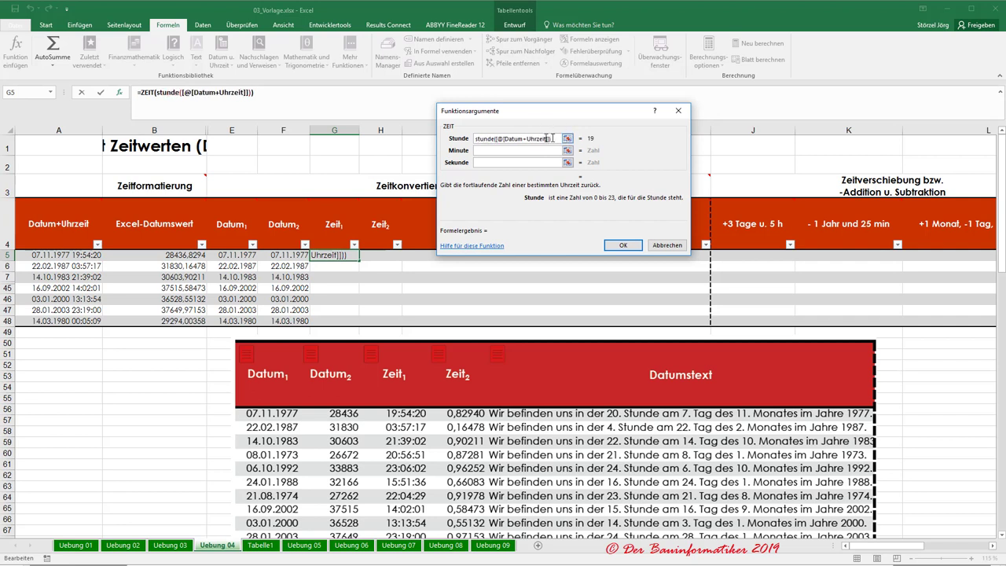
# Fill Minute and Sekunde with MINUTE and SEKUNDE of Datum+Uhrzeit and confirm the ZEIT formula.
pyautogui.moveTo(546, 138); pyautogui.dragTo(381, 130)
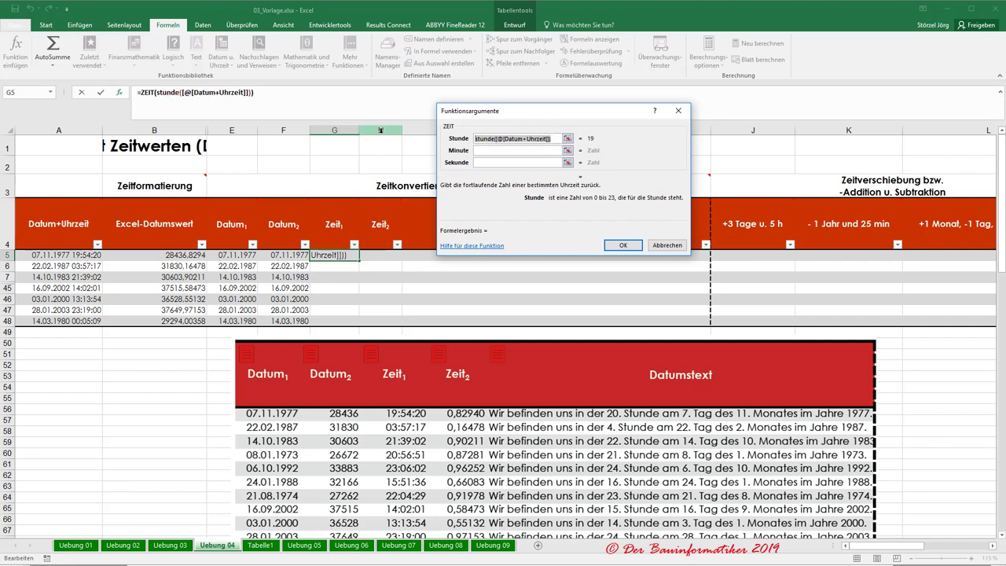
pyautogui.click(492, 150)
pyautogui.hotkey('ctrl', 'v')
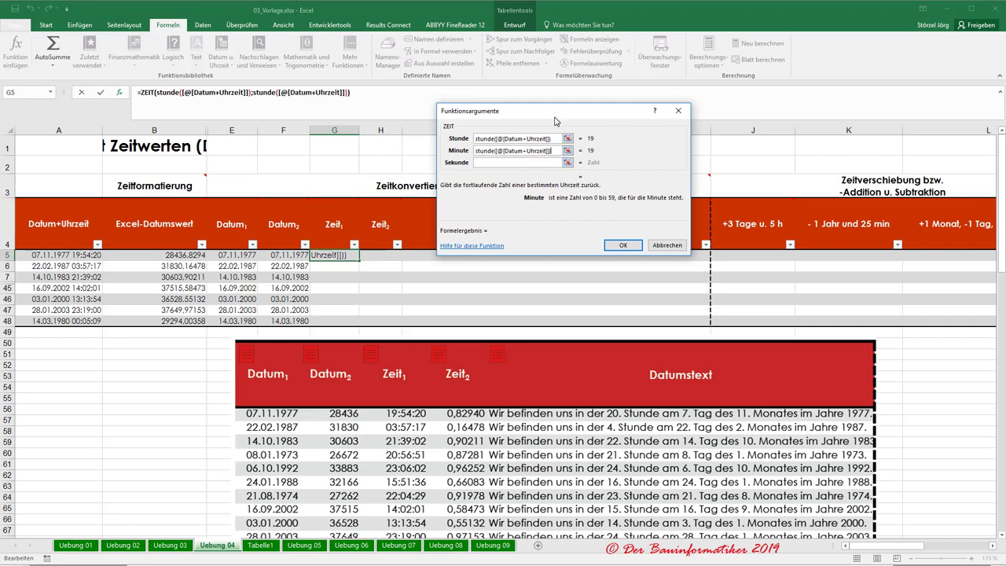
pyautogui.doubleClick(486, 151)
pyautogui.write('minute')
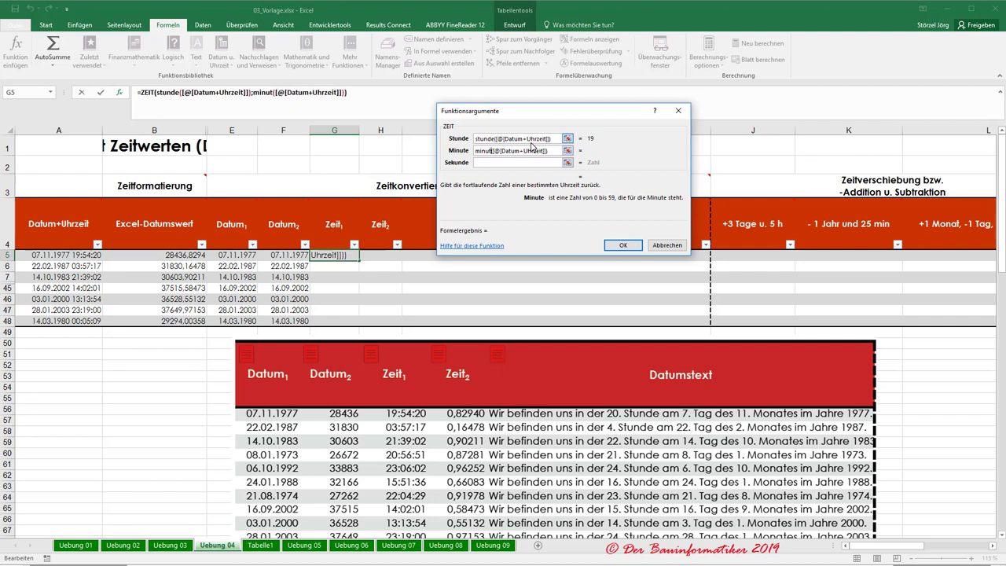
pyautogui.click(550, 163)
pyautogui.hotkey('ctrl', 'v')
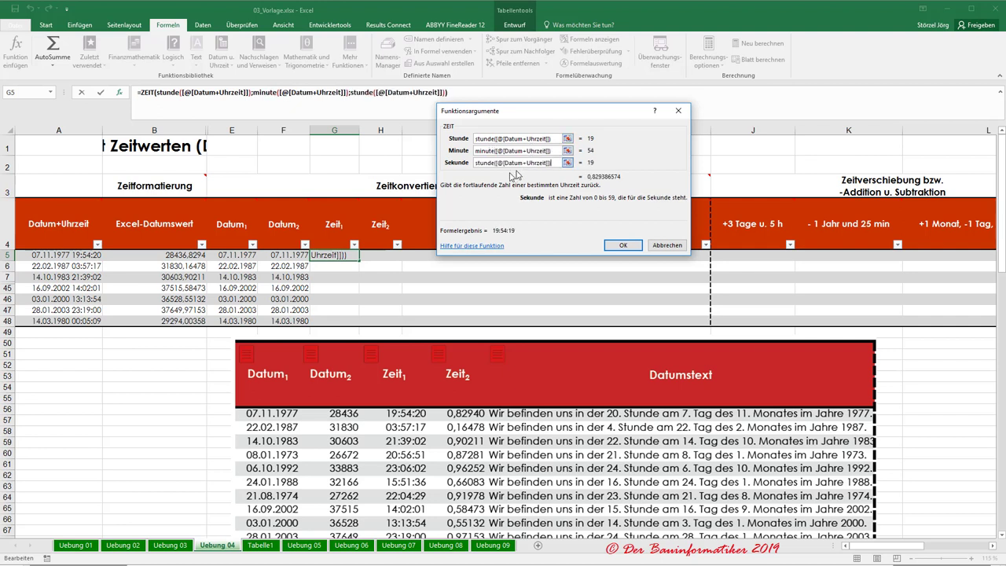
pyautogui.doubleClick(485, 162)
pyautogui.write('se')
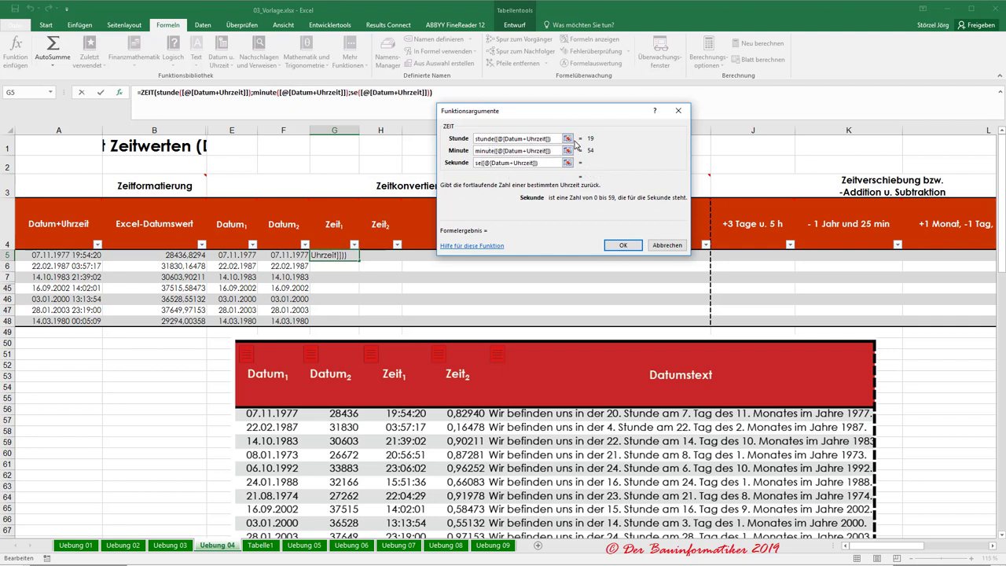
pyautogui.write('kunde')
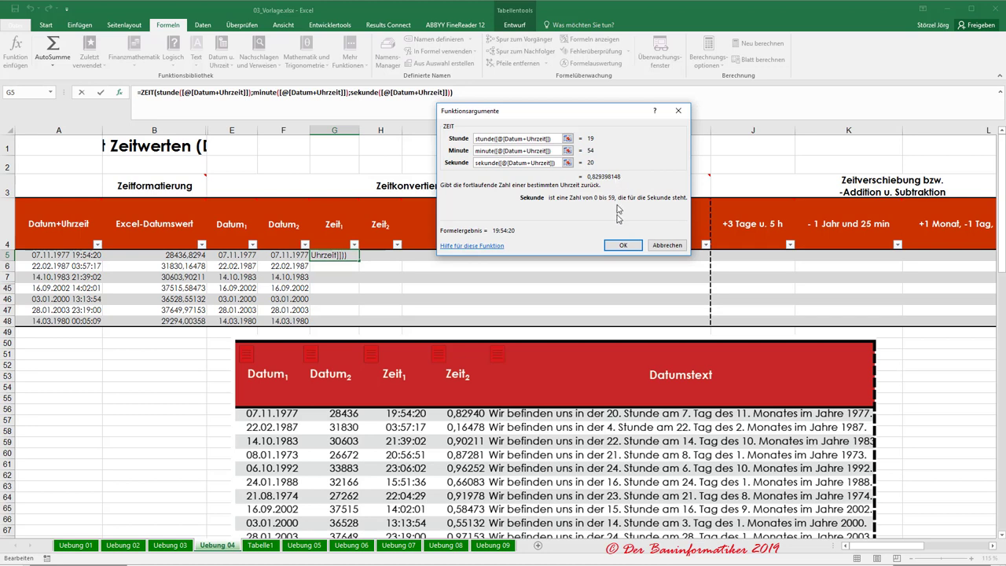
pyautogui.click(619, 245)
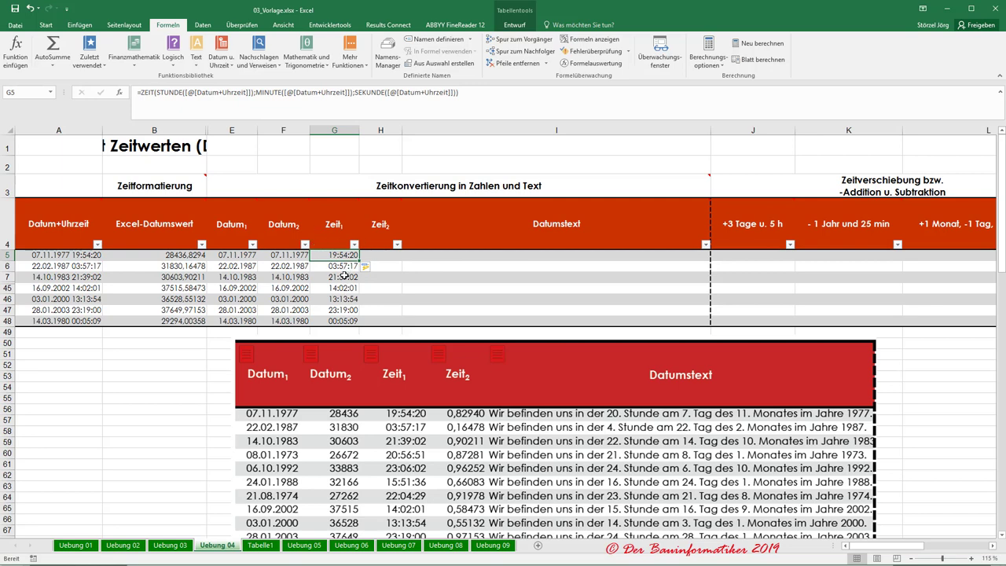
pyautogui.click(346, 277)
pyautogui.click(46, 25)
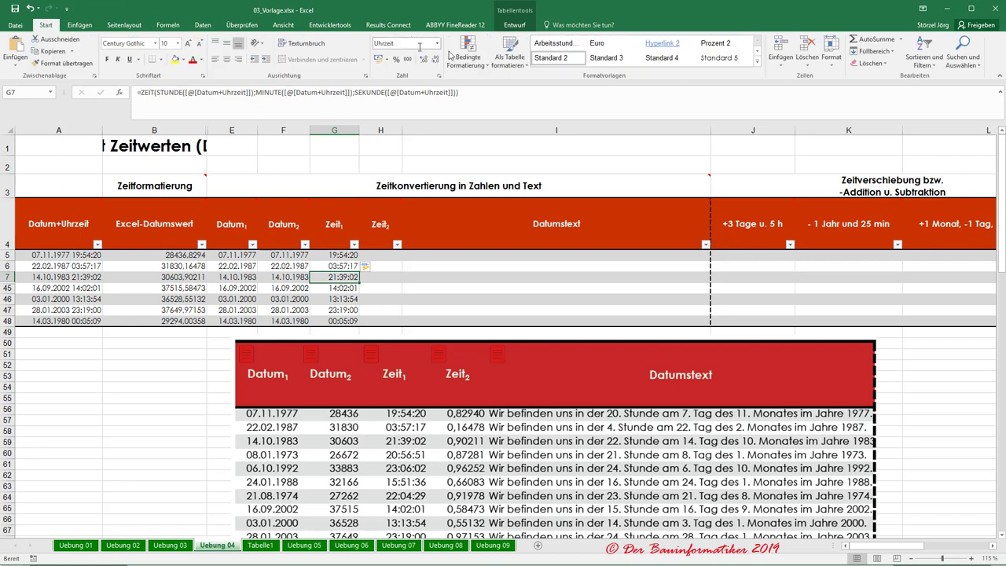
pyautogui.click(437, 44)
pyautogui.click(402, 63)
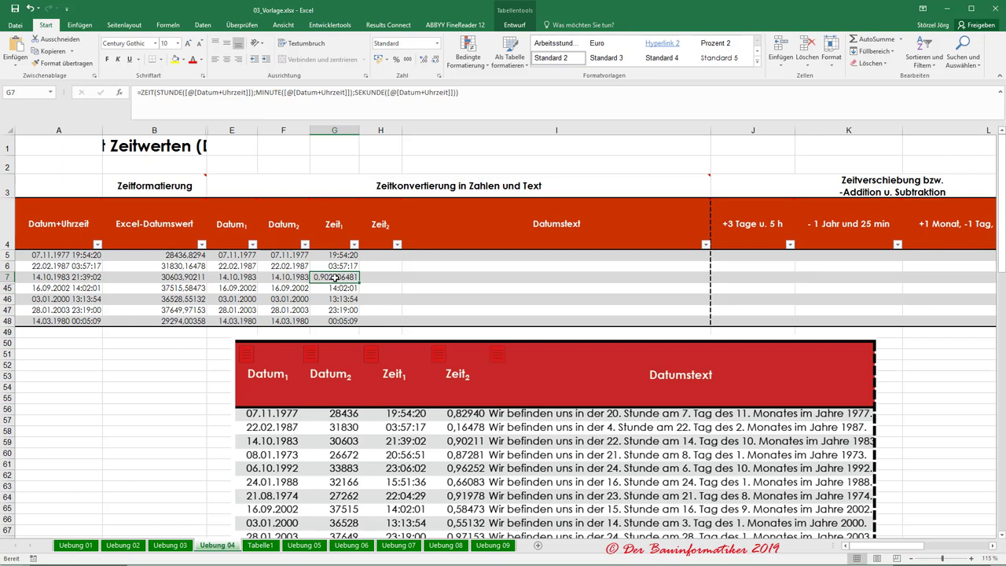
pyautogui.click(33, 10)
pyautogui.click(387, 257)
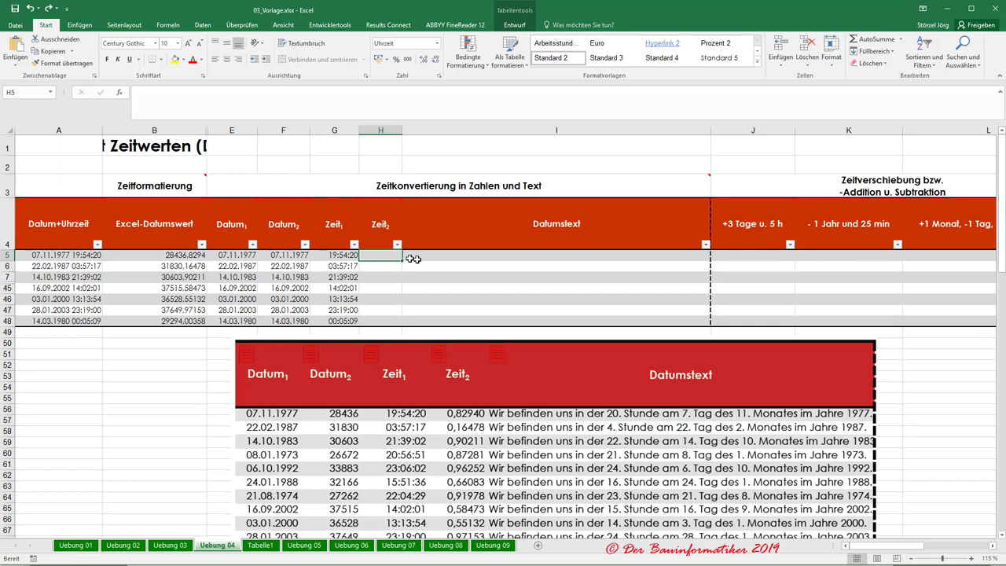
pyautogui.click(345, 258)
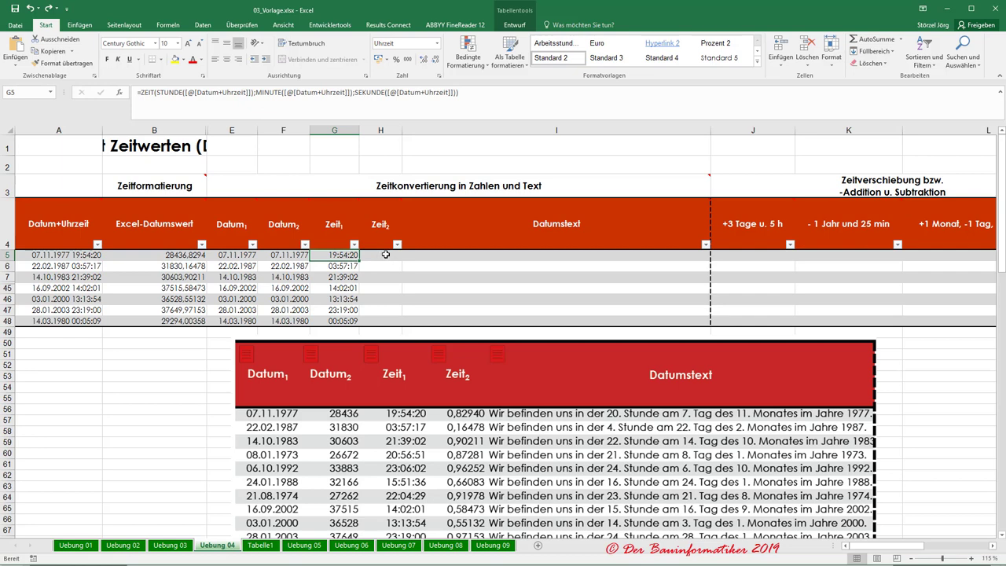
pyautogui.click(387, 253)
# Enter =STUNDE([@[Datum+Uhrzeit]]) in H5 to fill the Zeit2 column.
pyautogui.write('=')
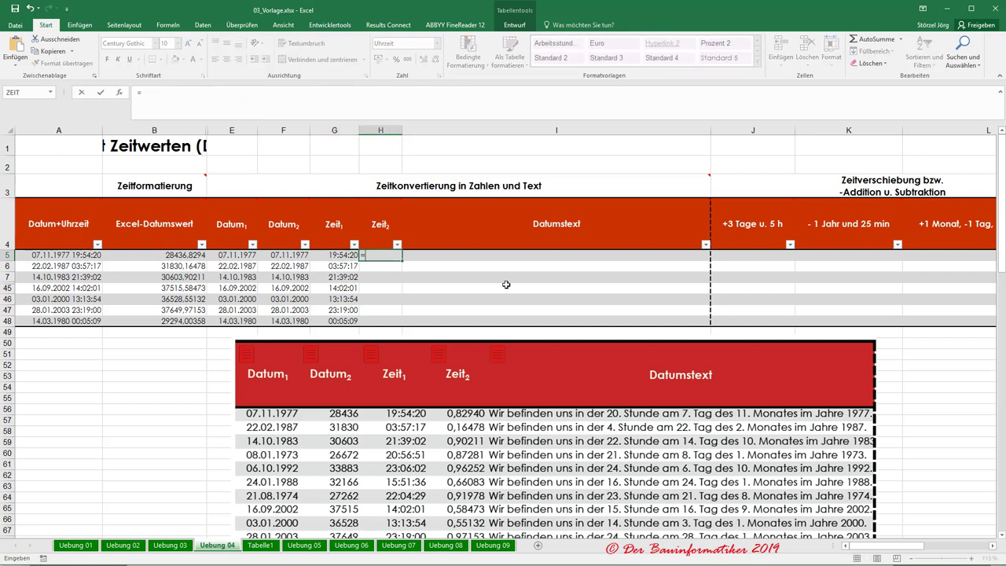
pyautogui.write('S')
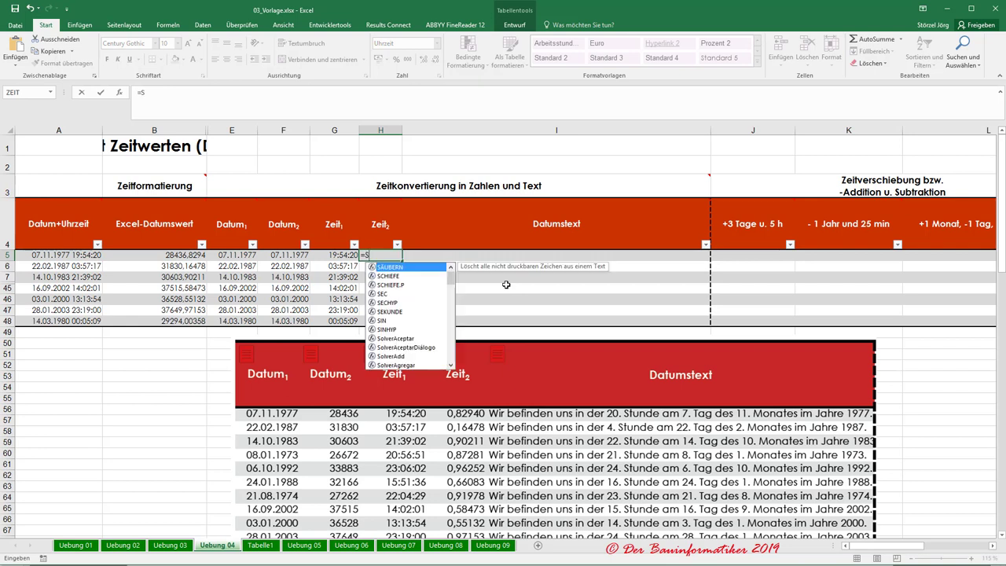
pyautogui.write('tunde')
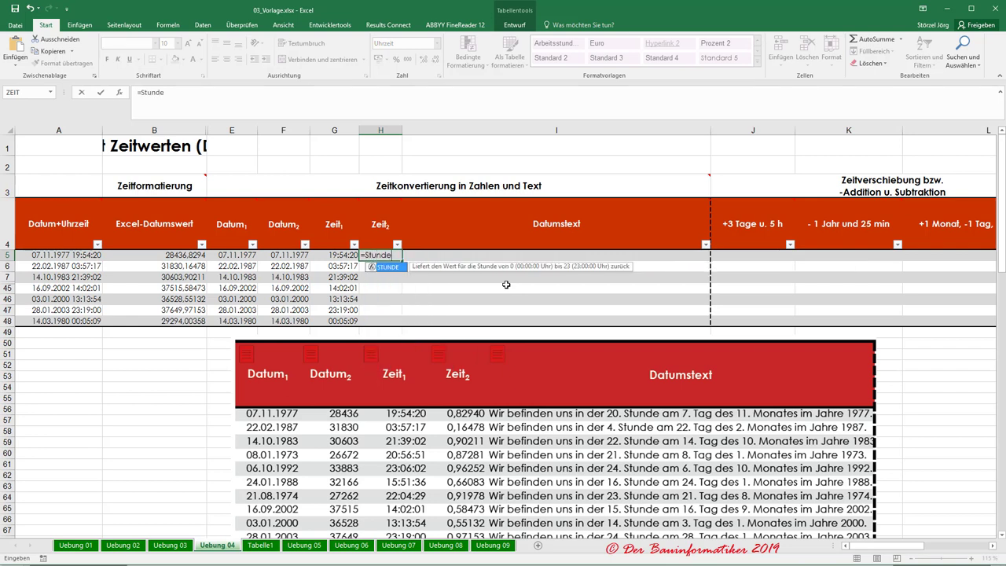
pyautogui.write('(')
pyautogui.click(69, 254)
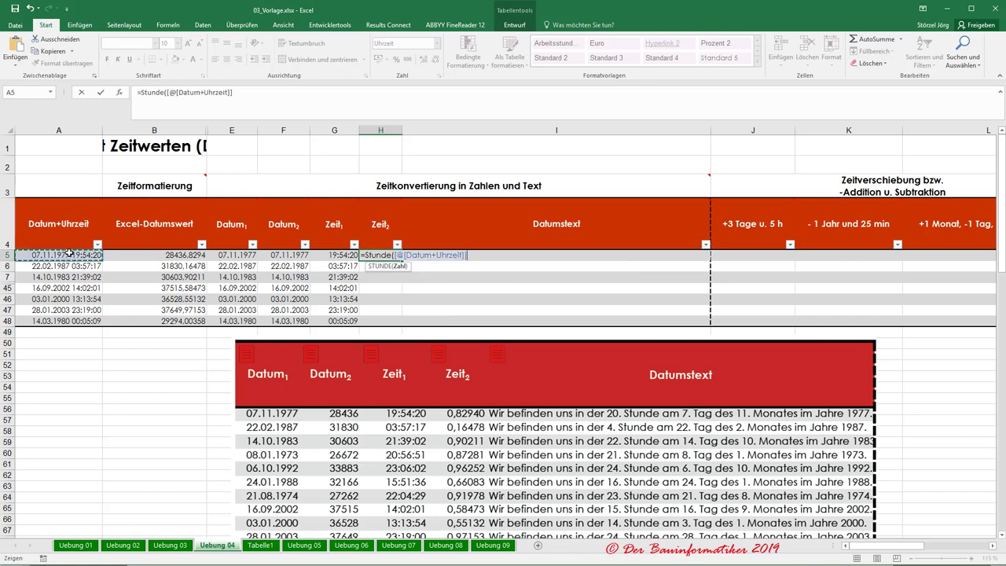
pyautogui.write(')/24')
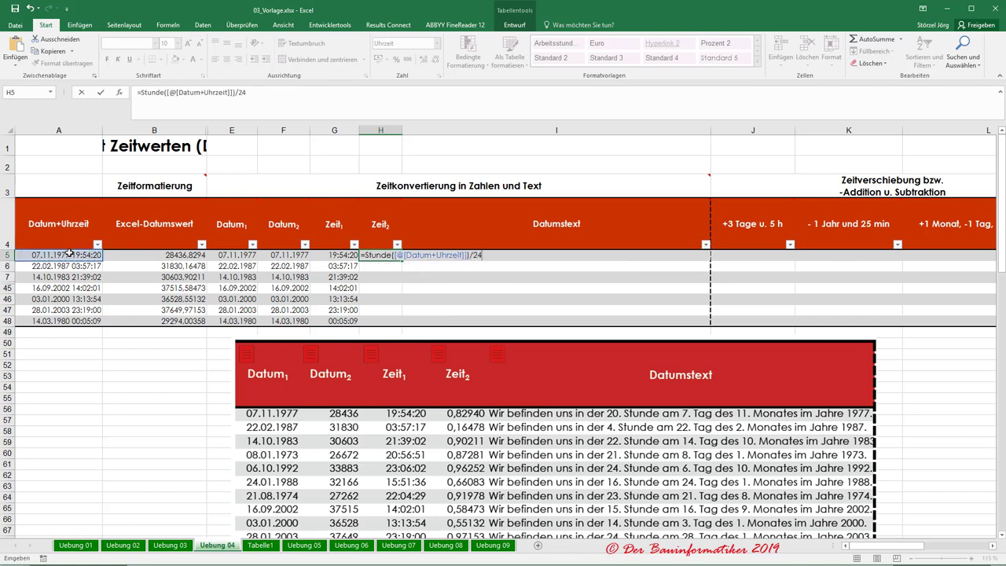
pyautogui.press('Return')
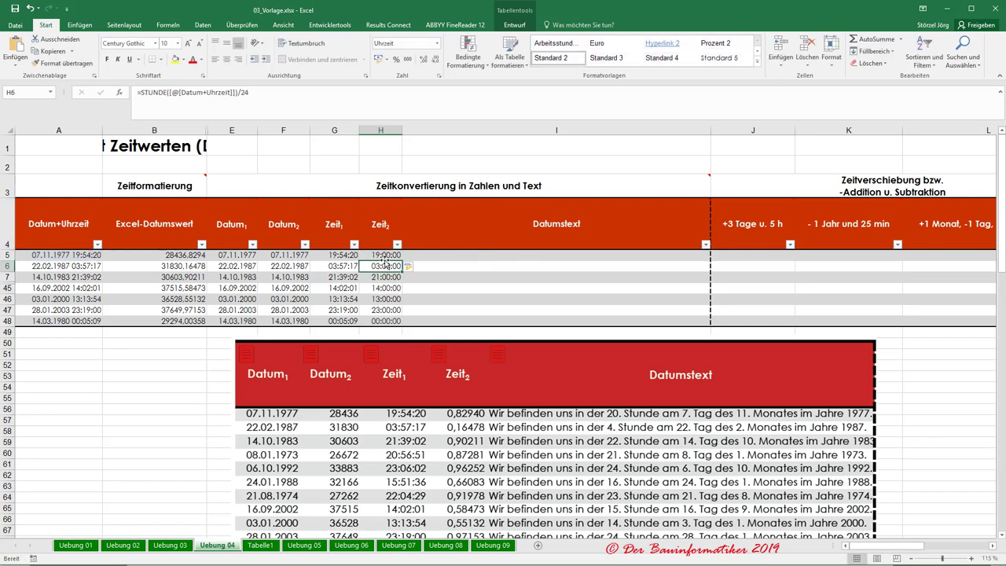
# Append a MINUTE([@[Datum+Uhrzeit]]) term divided by an extra /60 to the H5 formula.
pyautogui.moveTo(140, 93); pyautogui.dragTo(263, 93)
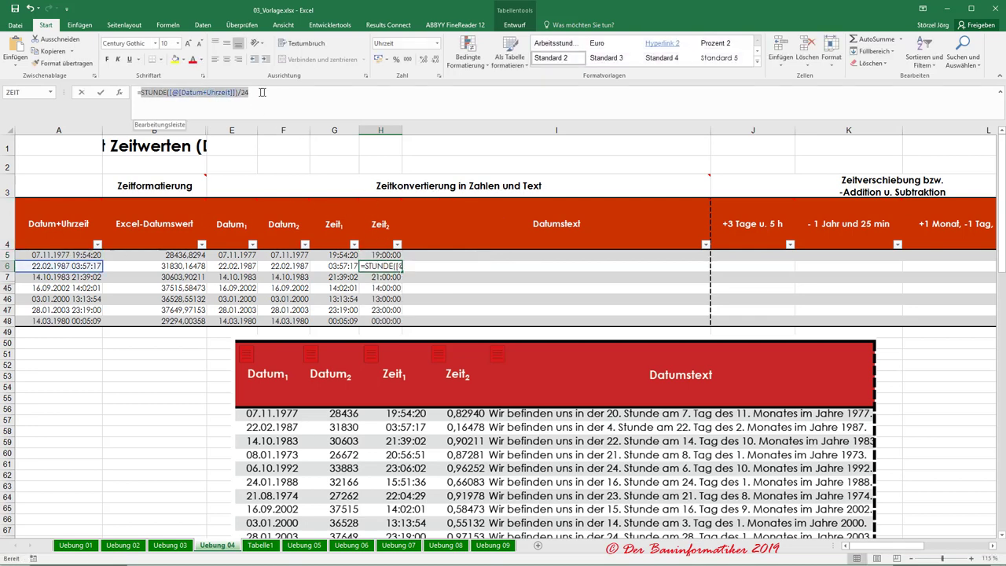
pyautogui.click(266, 89)
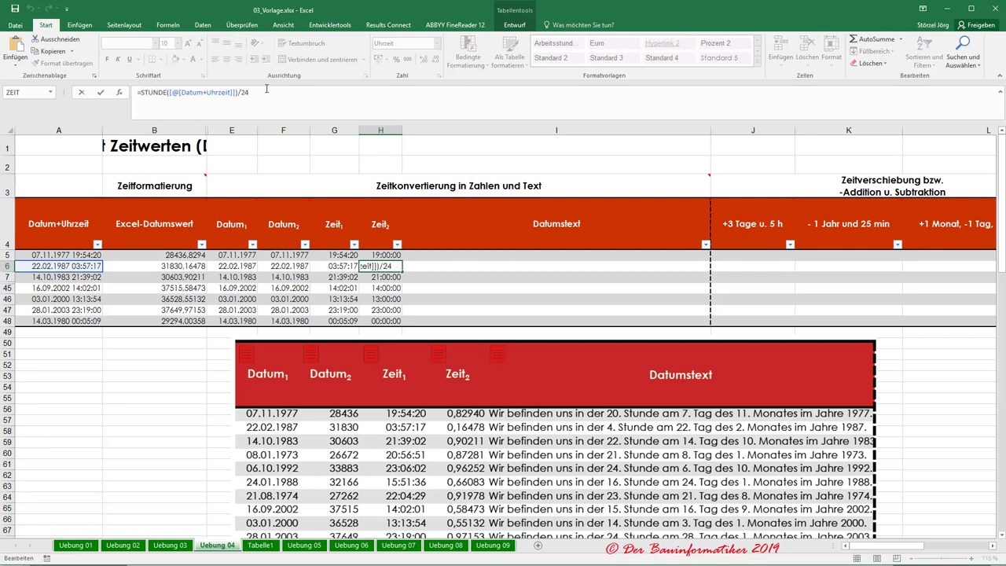
pyautogui.write('+')
pyautogui.hotkey('ctrl', 'v')
pyautogui.doubleClick(263, 92)
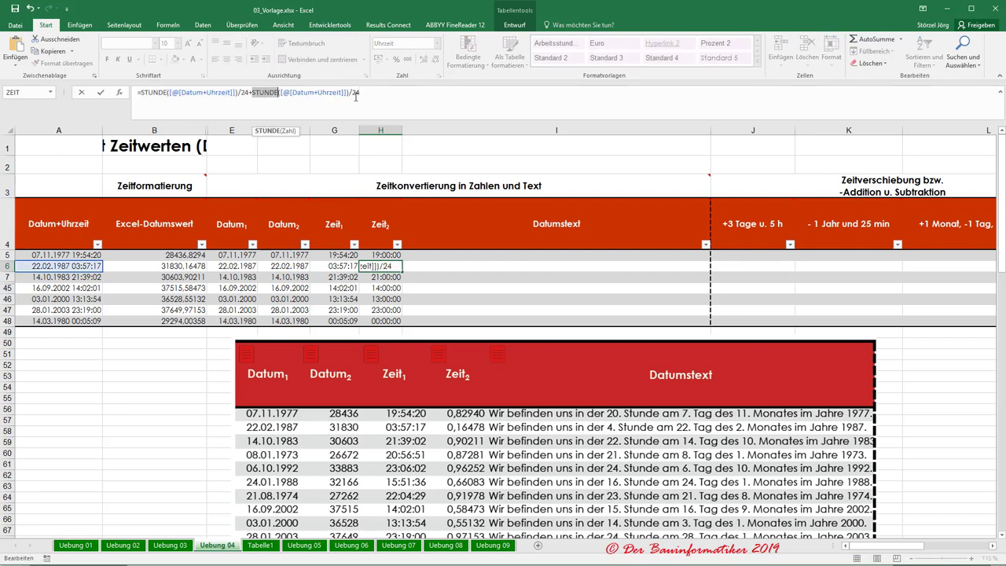
pyautogui.write('minute')
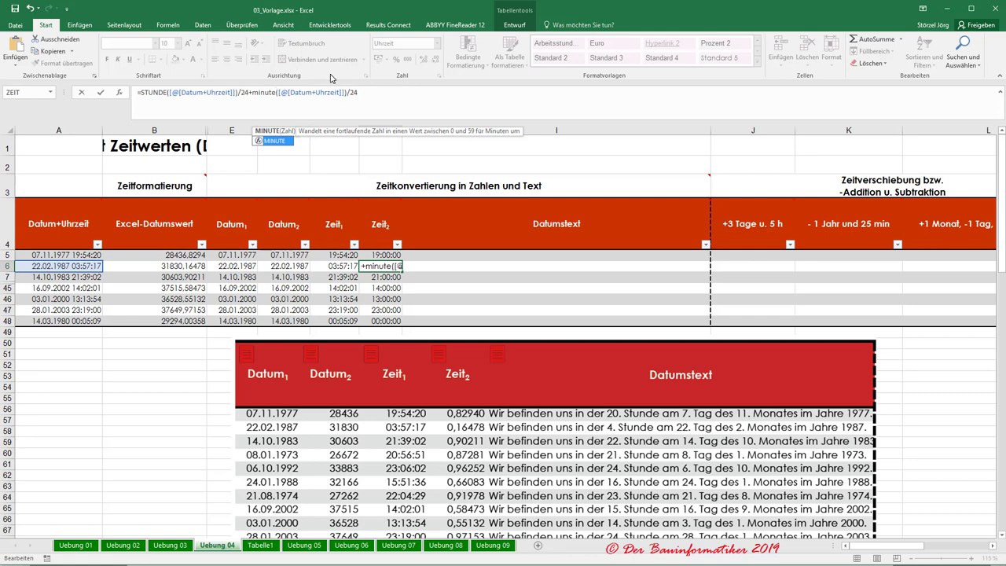
pyautogui.click(376, 92)
pyautogui.write('/60')
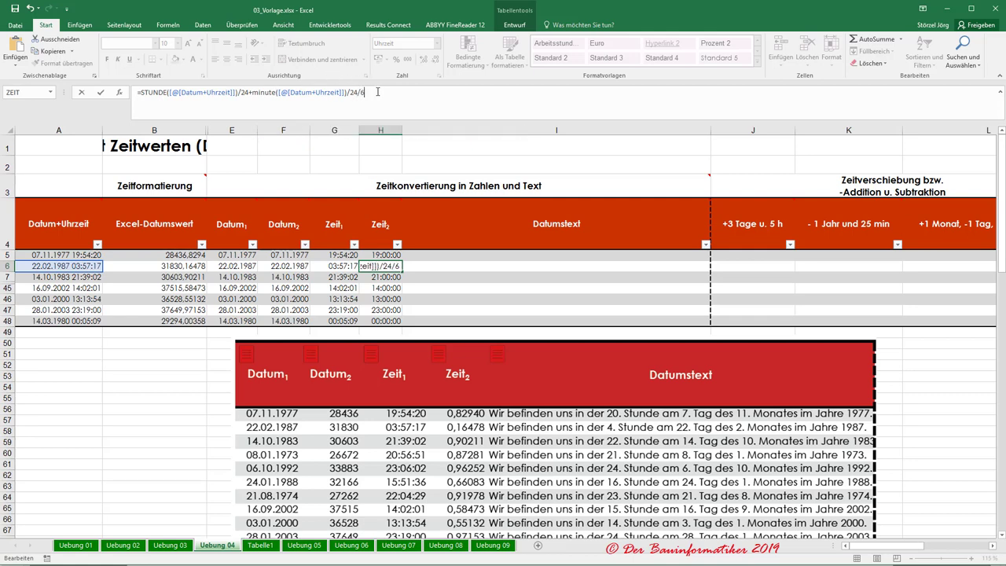
pyautogui.press('Return')
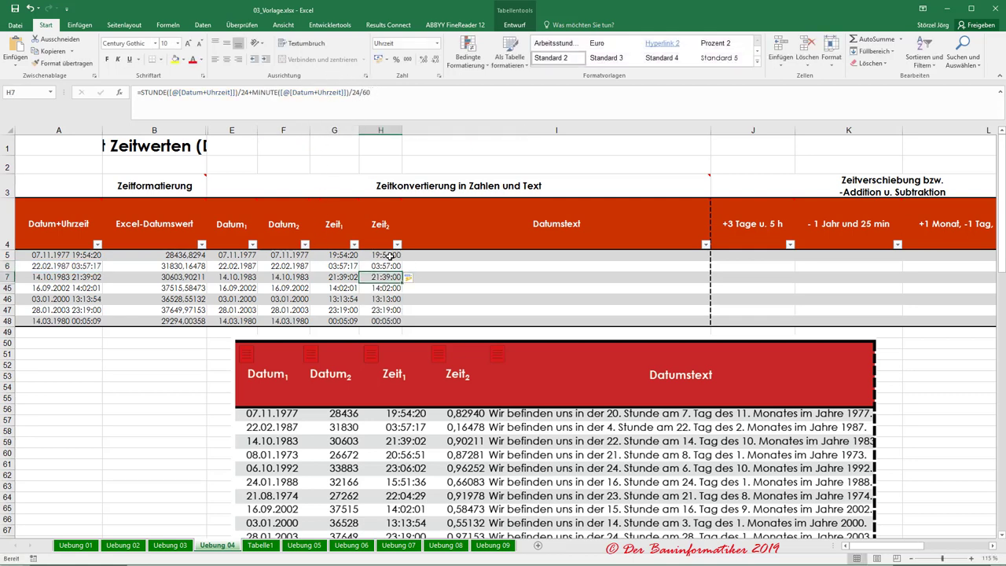
# Append a SEKUNDE([@[Datum+Uhrzeit]]) term with a further /60 to complete the formula.
pyautogui.moveTo(251, 92); pyautogui.dragTo(395, 89)
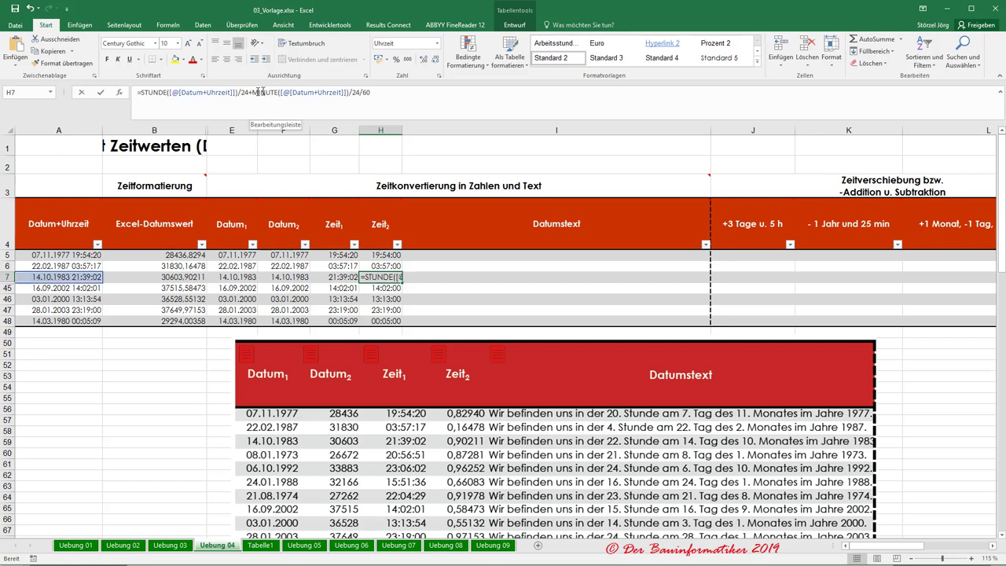
pyautogui.press('Home')
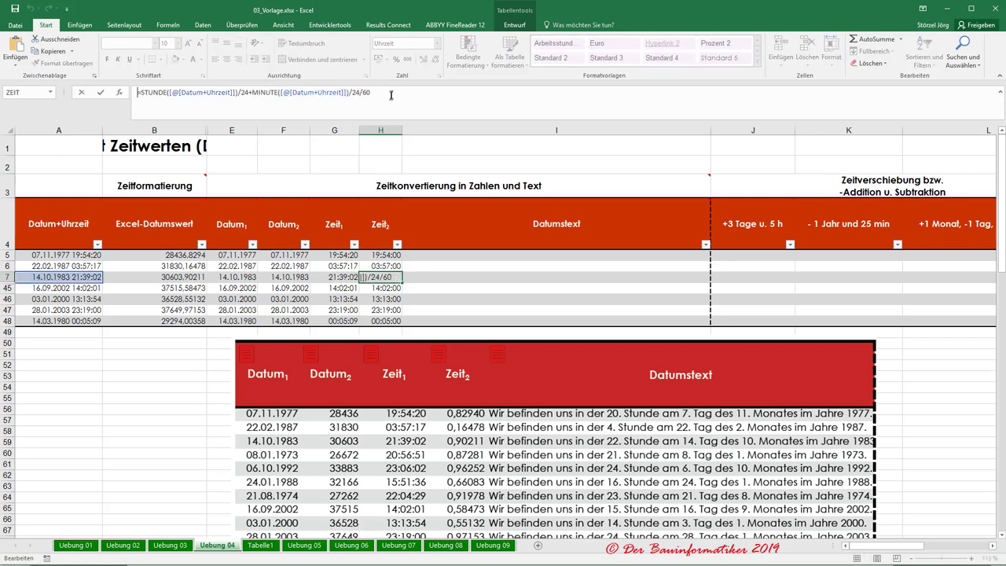
pyautogui.click(390, 96)
pyautogui.hotkey('ctrl', 'v')
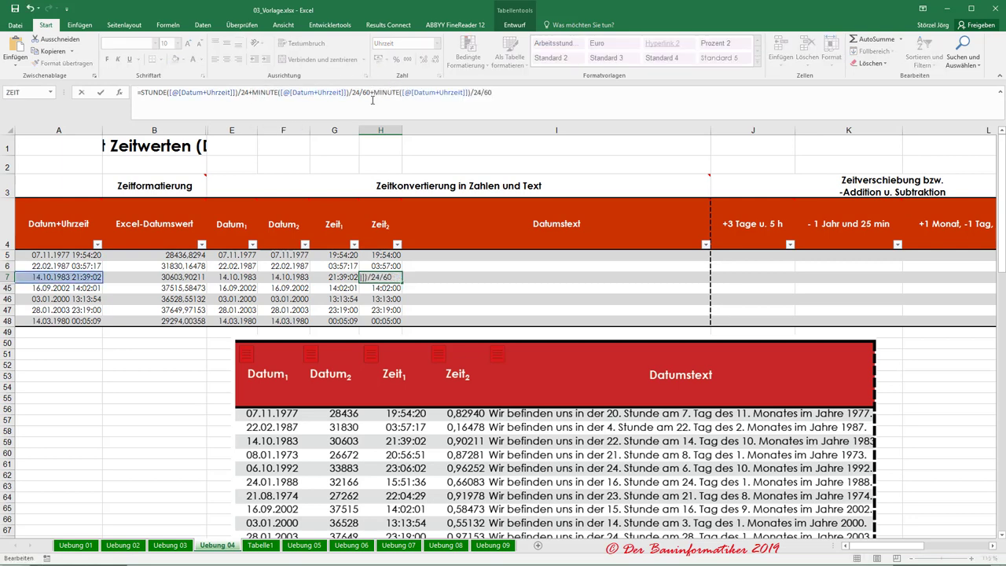
pyautogui.write('se')
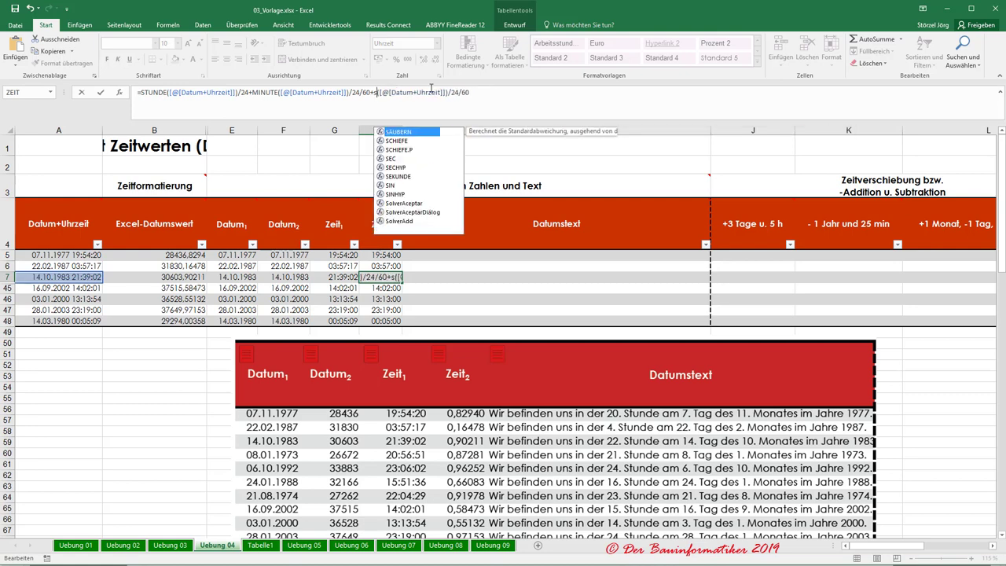
pyautogui.write('kunde')
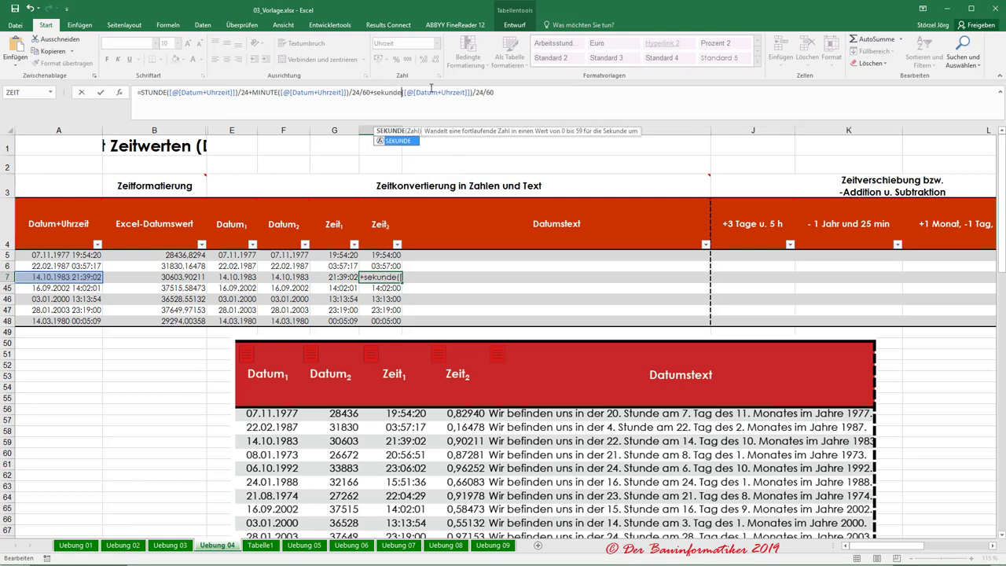
pyautogui.click(509, 93)
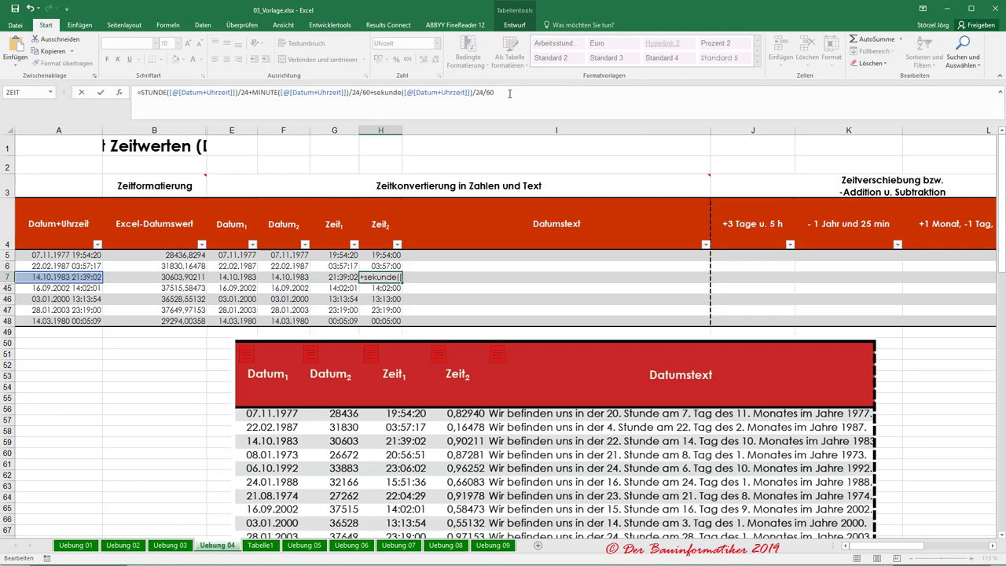
pyautogui.write('/60')
pyautogui.press('Return')
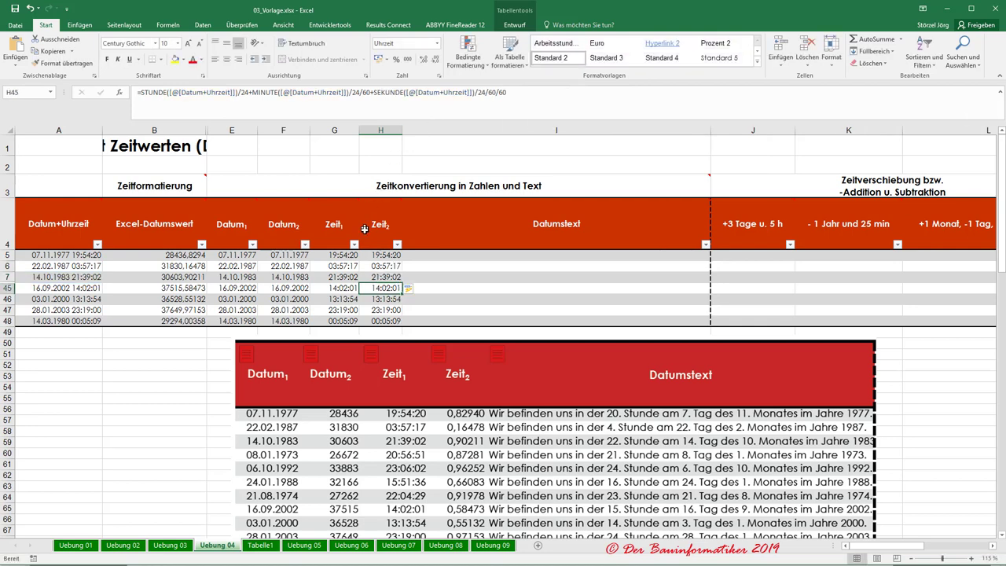
# Compare the Zeit2 formula with Zeit1 and select all Zeit2 values.
pyautogui.click(339, 254)
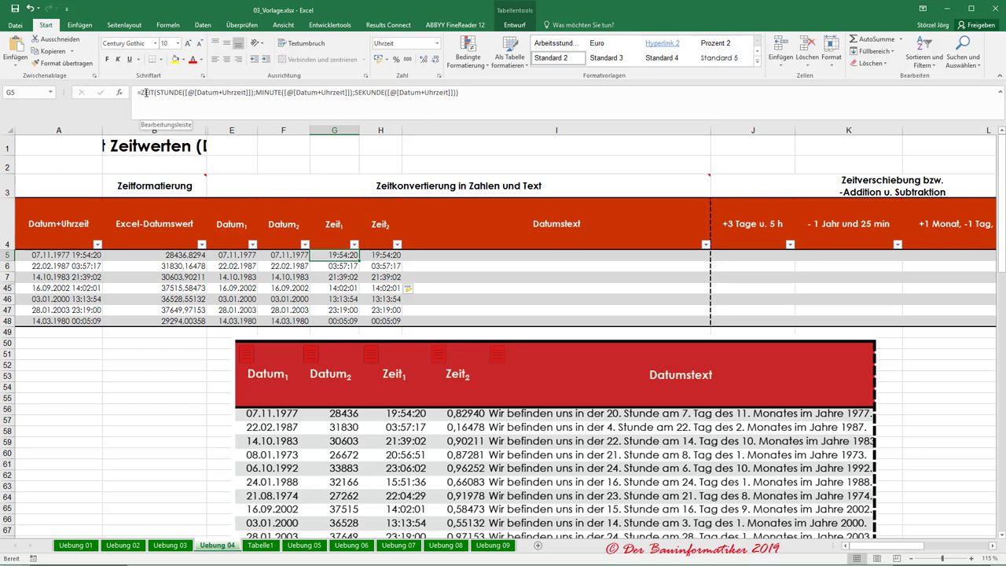
pyautogui.click(380, 256)
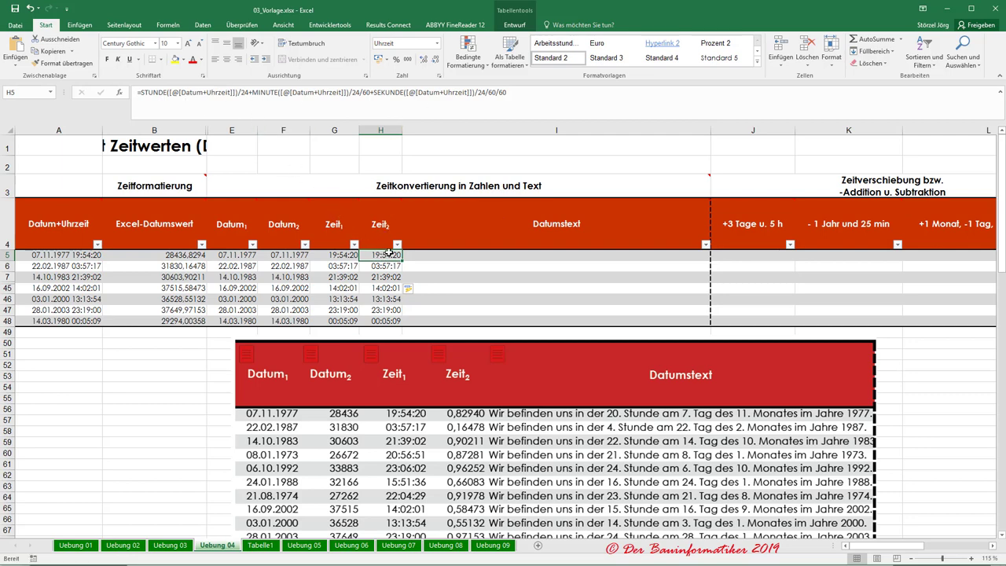
pyautogui.hotkey('ctrl', 'shift', 'Down')
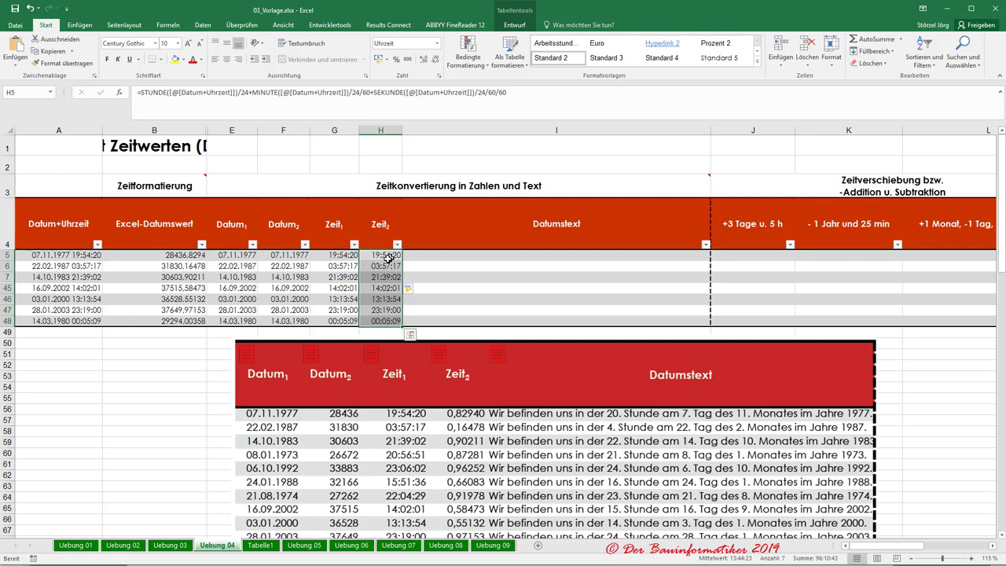
# Replace the Zeit2 formulas with =REST([@[Excel-Datumswert]];1).
pyautogui.press('Delete')
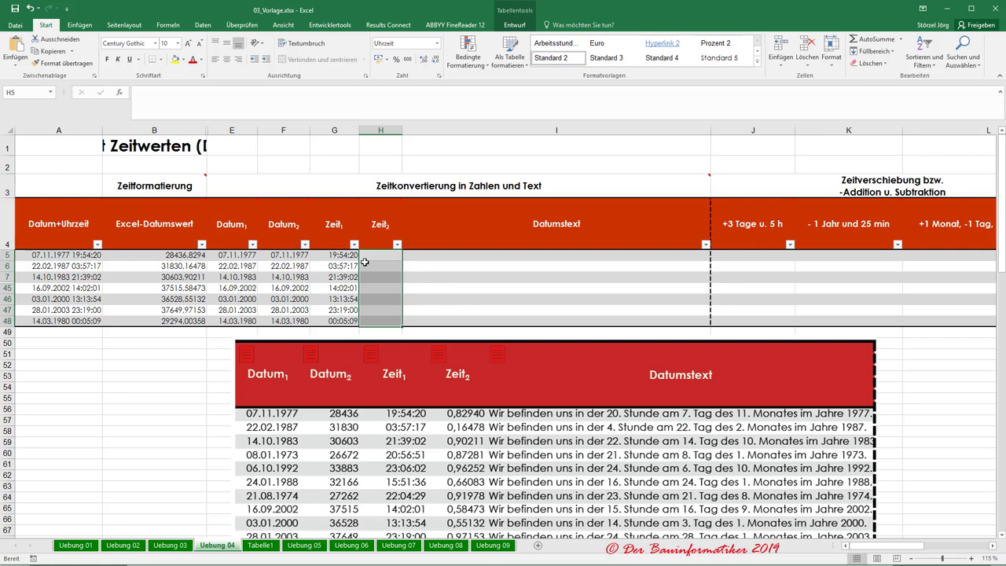
pyautogui.click(379, 254)
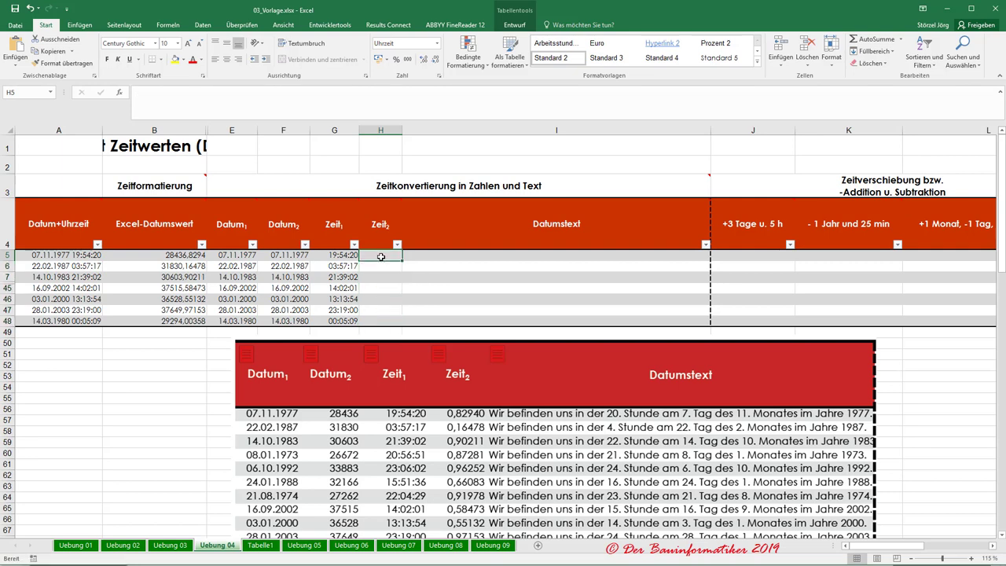
pyautogui.click(167, 26)
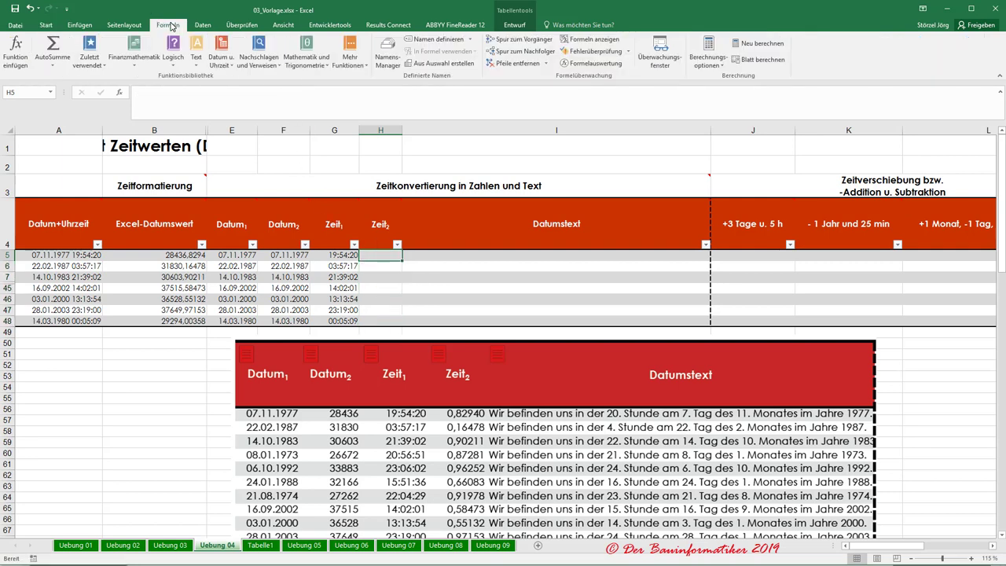
pyautogui.click(329, 69)
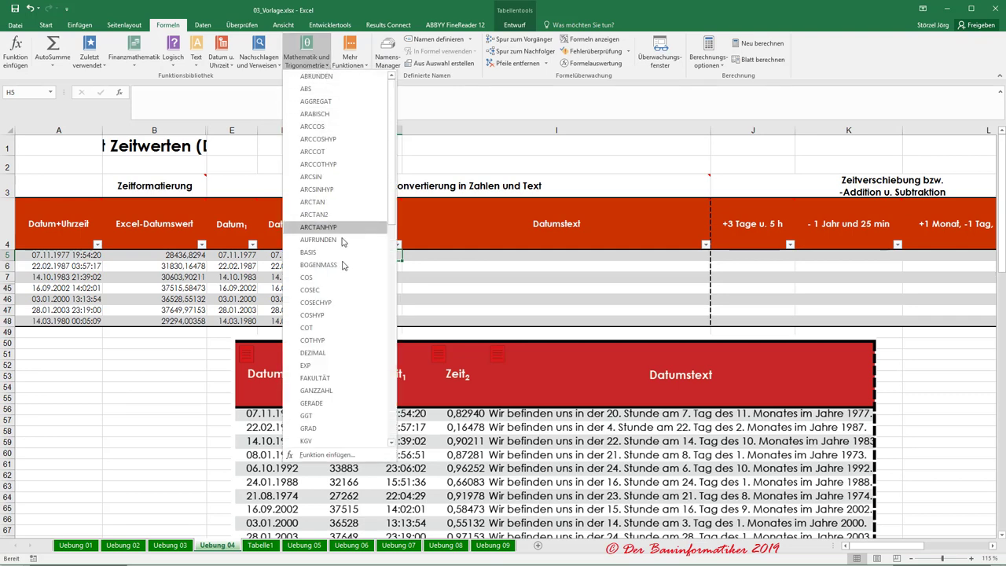
pyautogui.scroll(-10, 343, 335)
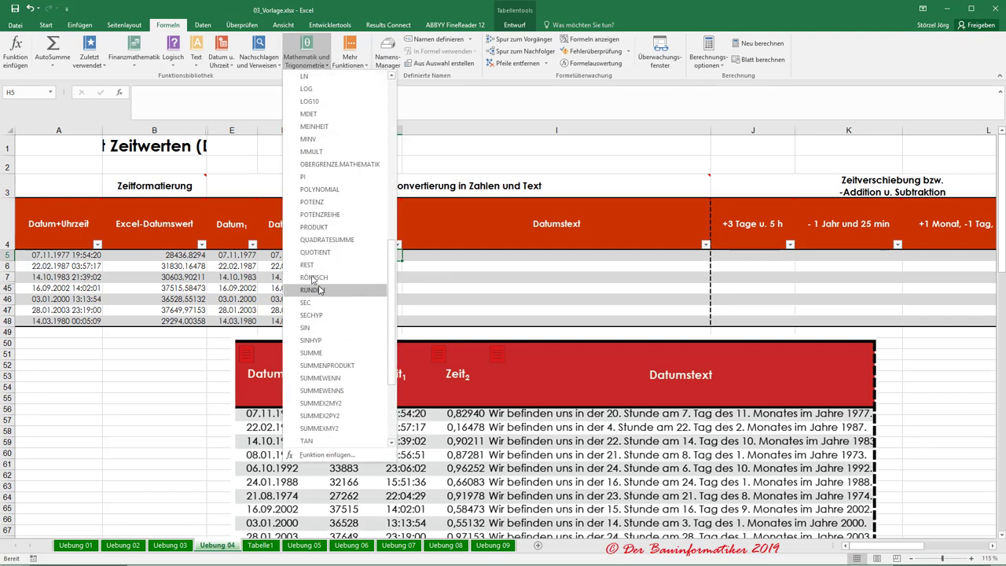
pyautogui.click(314, 265)
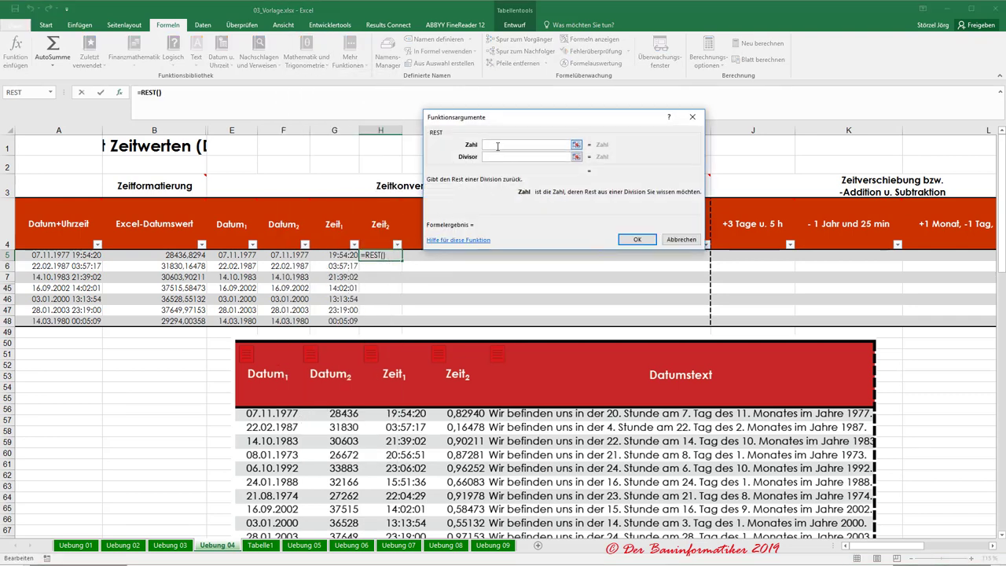
pyautogui.click(498, 146)
pyautogui.click(173, 254)
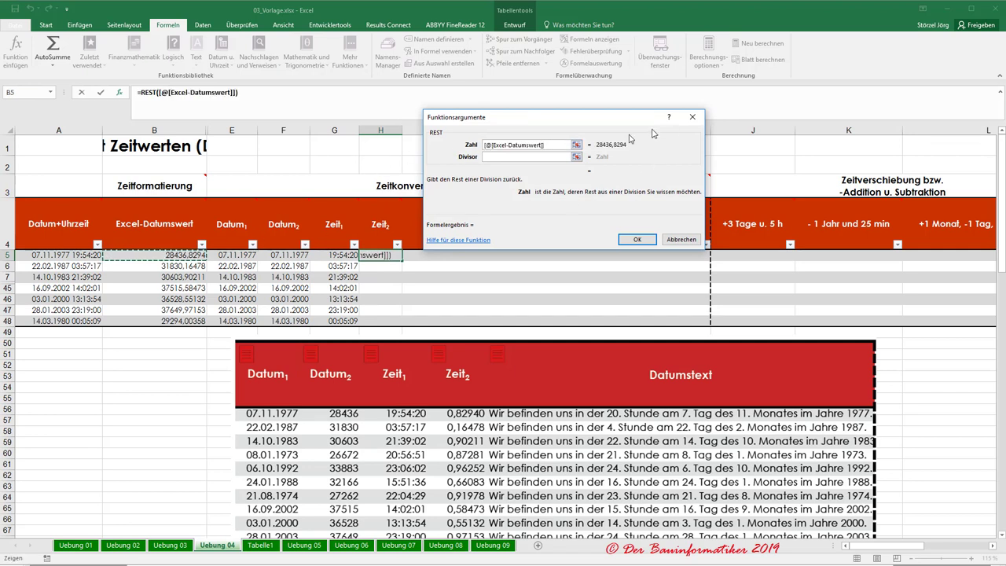
pyautogui.click(564, 157)
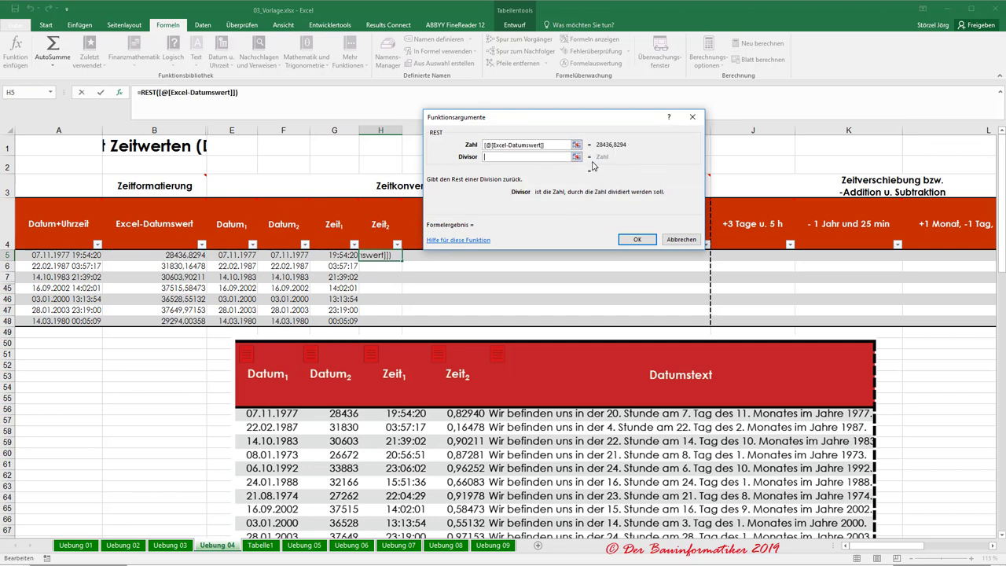
pyautogui.write('1')
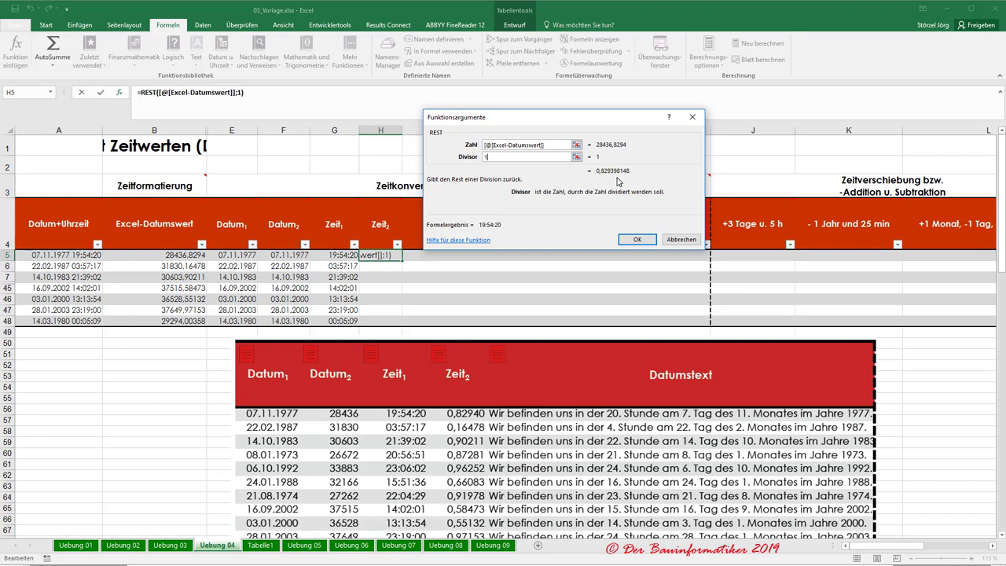
pyautogui.click(636, 240)
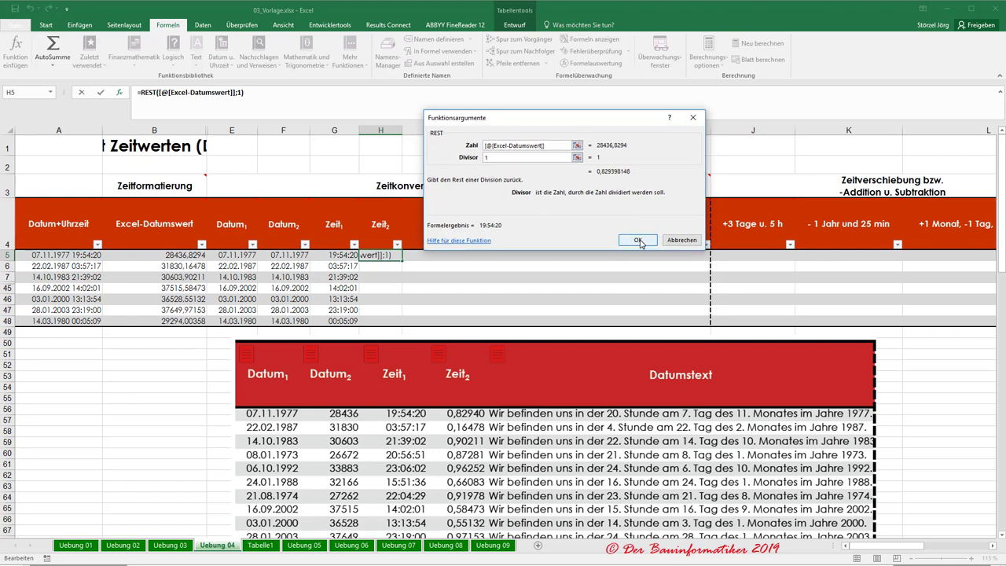
pyautogui.click(378, 309)
pyautogui.click(338, 286)
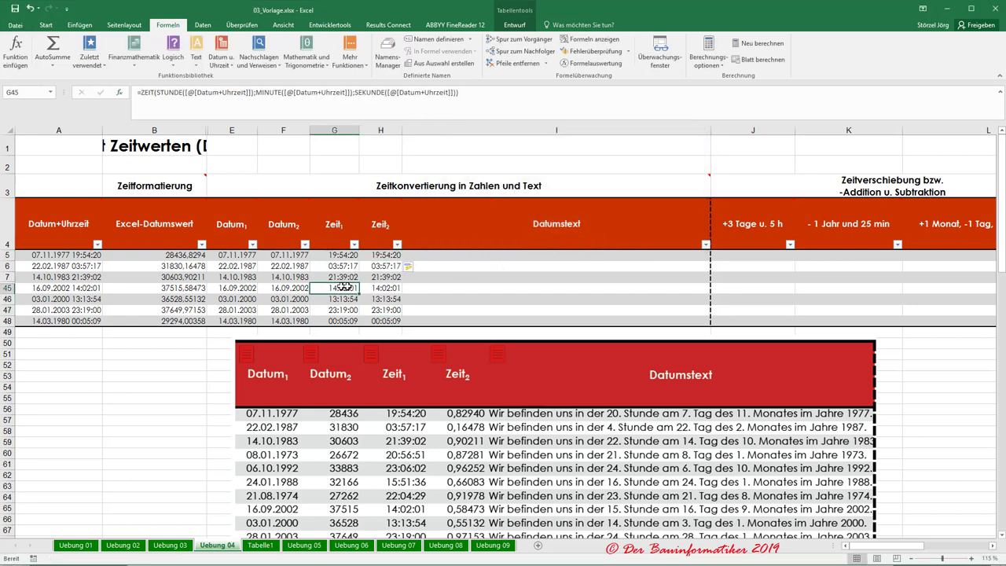
pyautogui.click(382, 285)
pyautogui.click(338, 286)
pyautogui.click(458, 253)
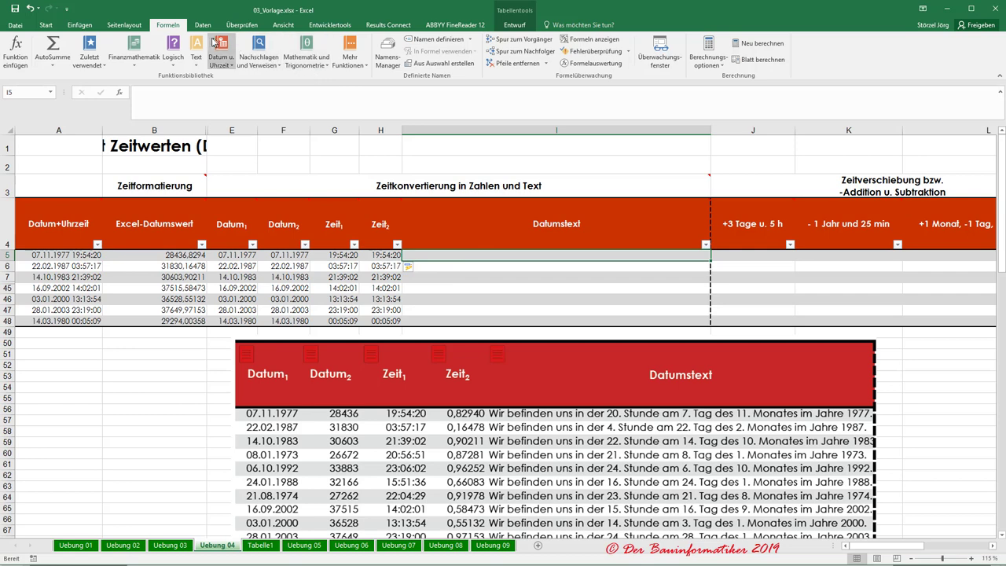
# Try inserting VERKETTEN into I5, then cancel it and check cell I6.
pyautogui.click(196, 57)
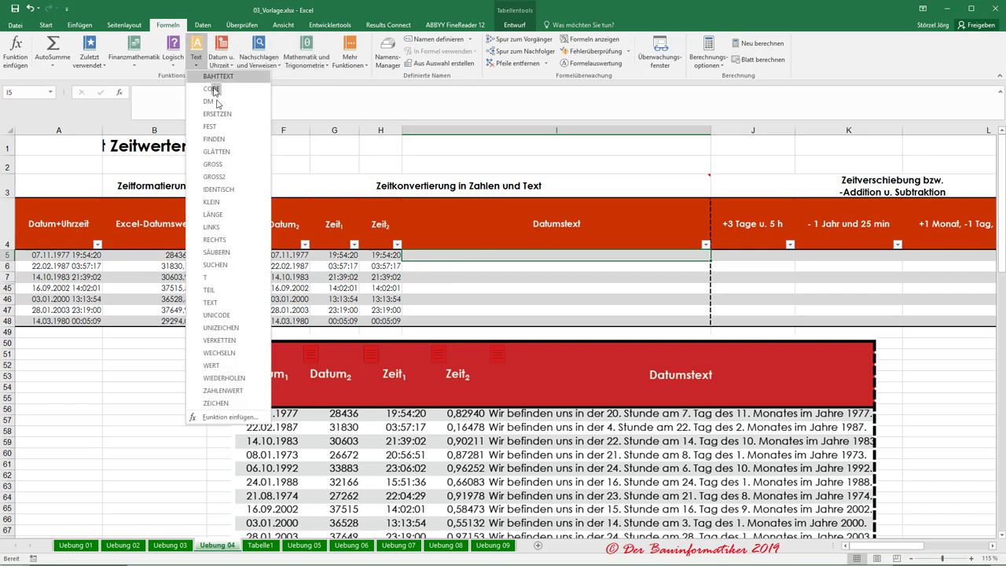
pyautogui.click(221, 344)
pyautogui.moveTo(477, 102); pyautogui.dragTo(472, 71)
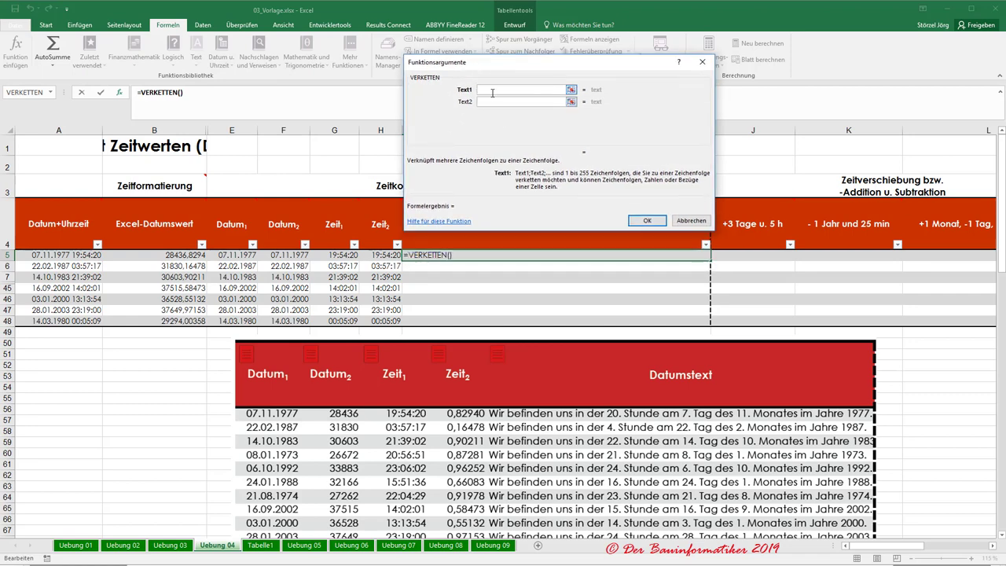
pyautogui.press('Escape')
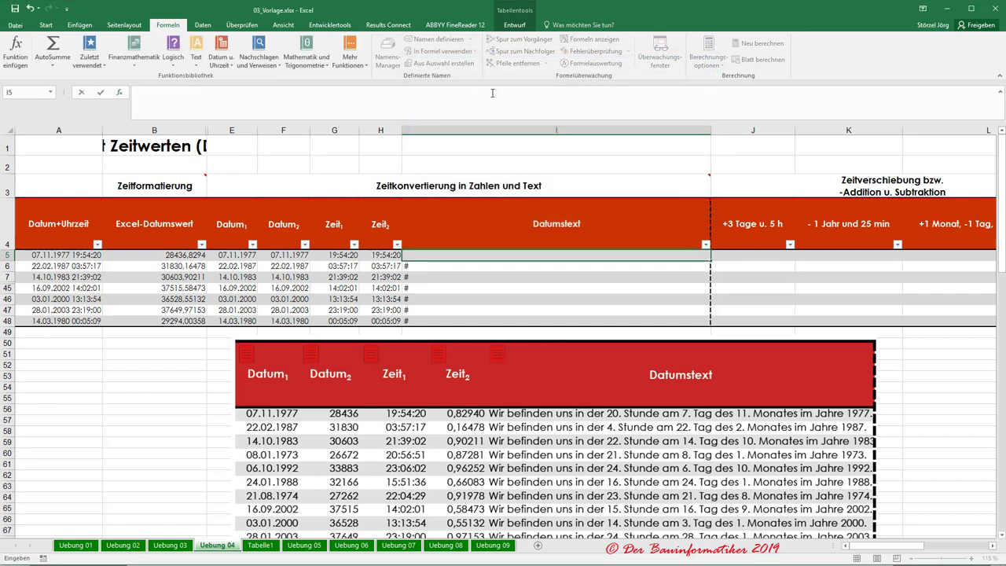
pyautogui.click(416, 270)
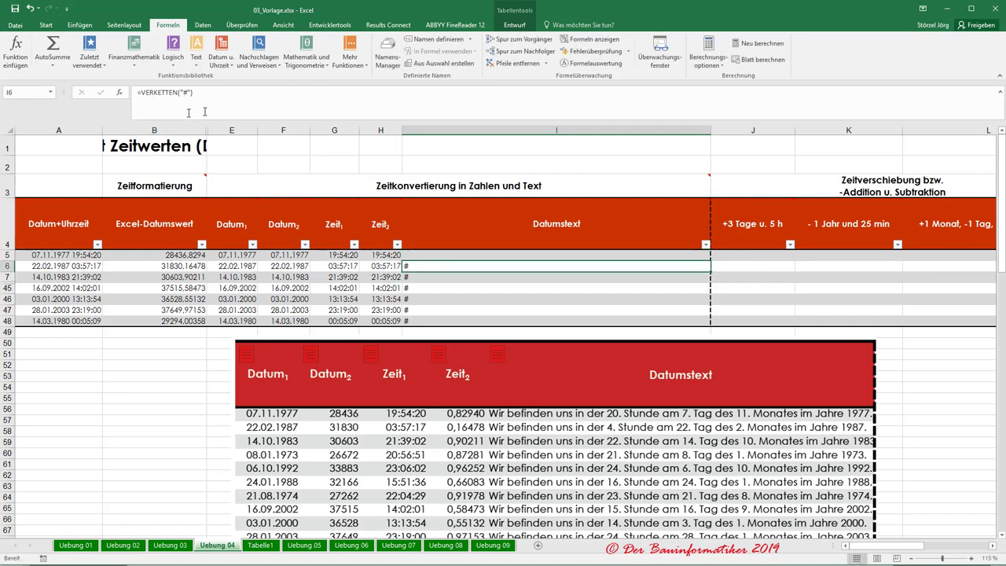
pyautogui.click(623, 255)
# Start =VERKETTEN in I5 with "Wird binden uns in der " and STUNDE([@[Datum+Uhrzeit]])+1.
pyautogui.click(196, 57)
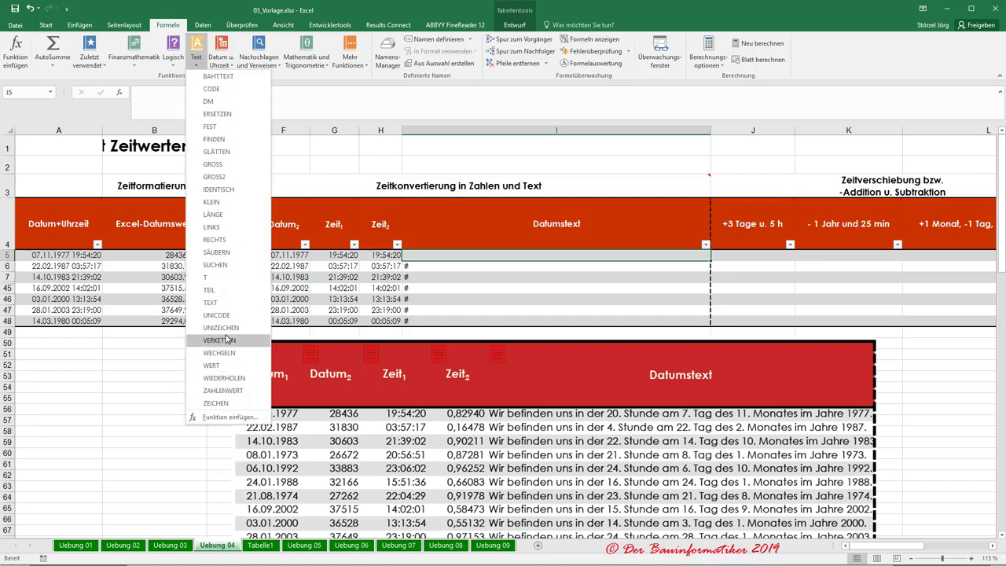
pyautogui.press('Escape')
pyautogui.write('=')
pyautogui.click(27, 92)
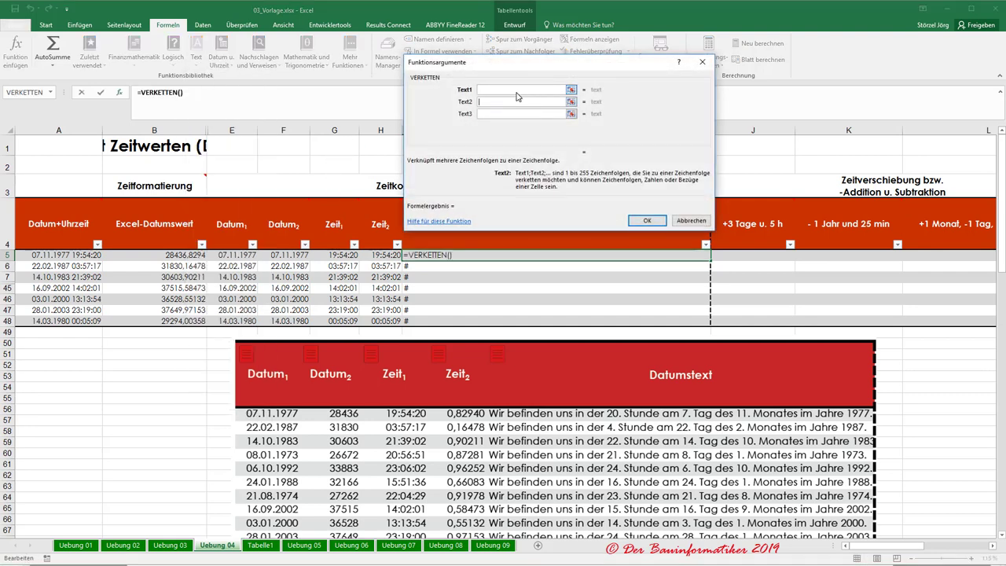
pyautogui.write('"')
pyautogui.write('Wird bi')
pyautogui.write('nden uns ')
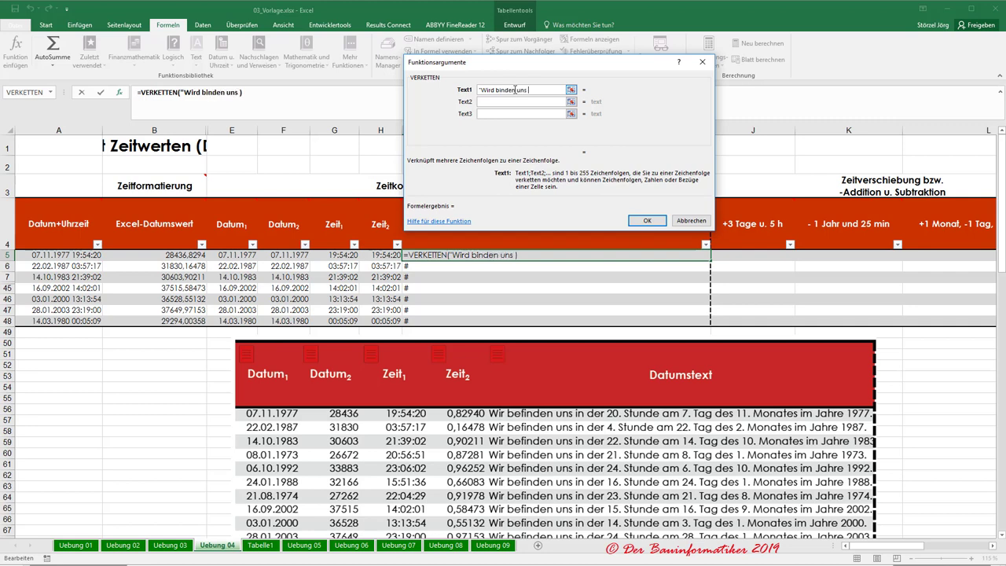
pyautogui.write('in der ')
pyautogui.write('"')
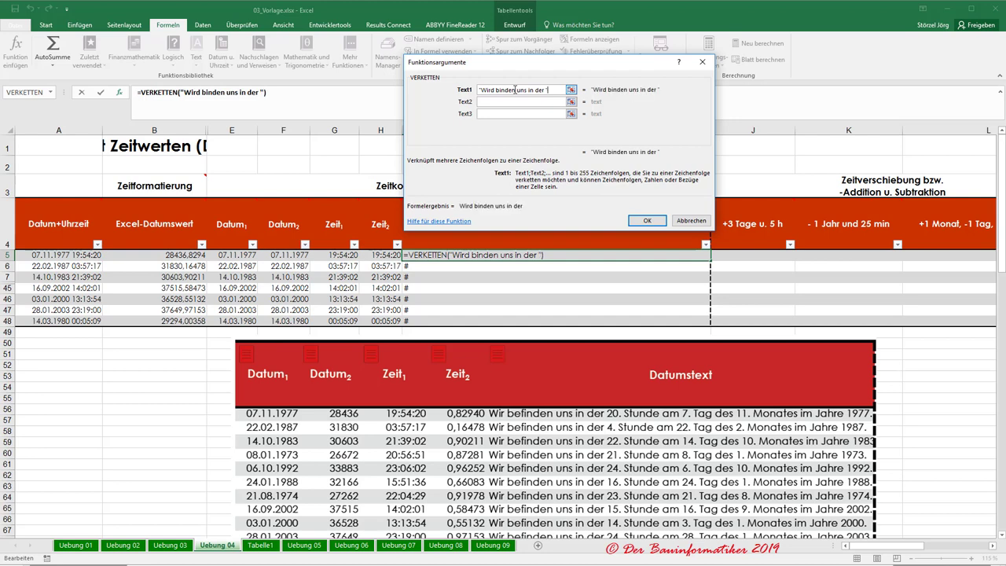
pyautogui.click(493, 102)
pyautogui.write('stunde(')
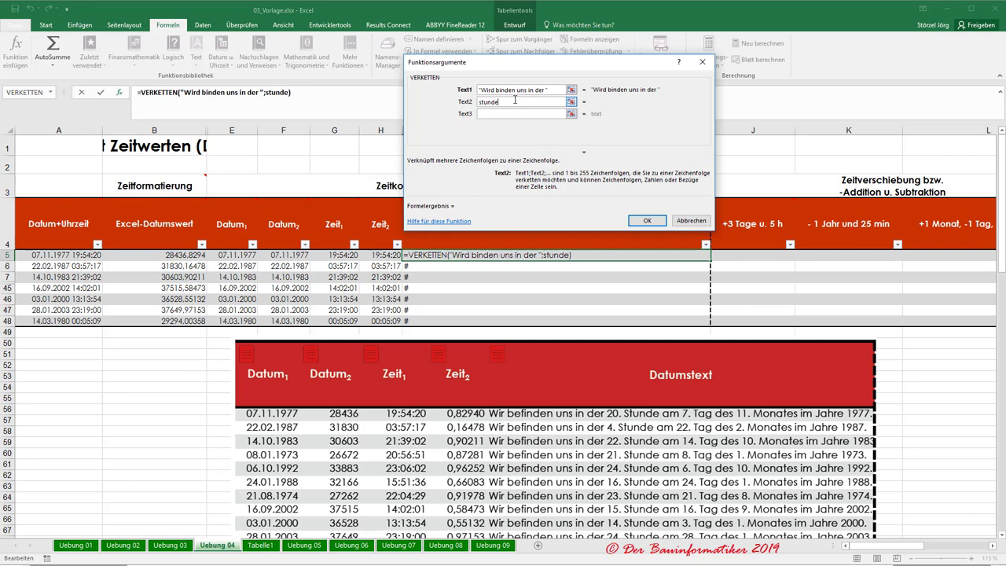
pyautogui.click(39, 256)
pyautogui.write(')')
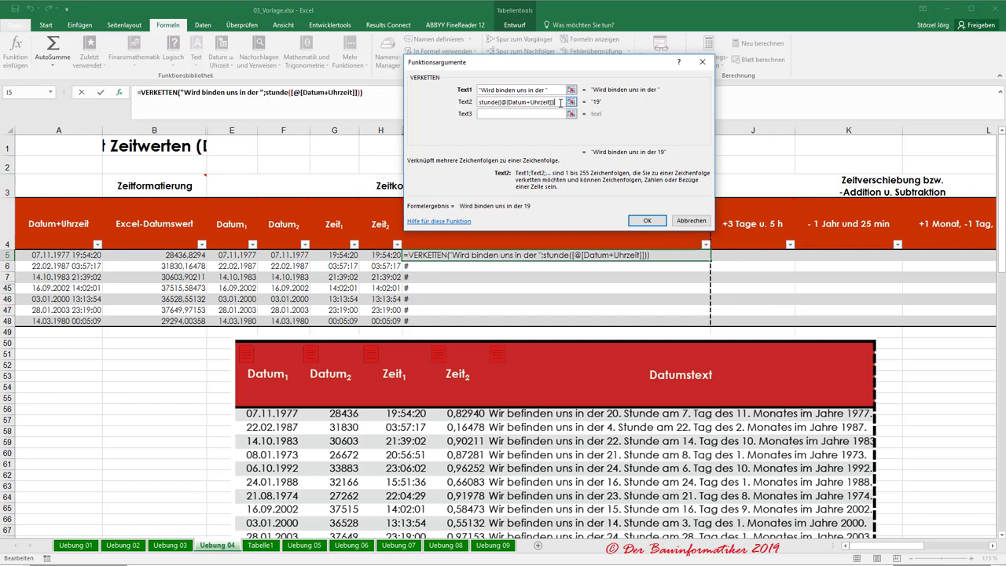
pyautogui.write('+1')
# Add ". Stunde am" and TAG([@[Datum+Uhrzeit]]) as the third and fourth text arguments.
pyautogui.click(500, 114)
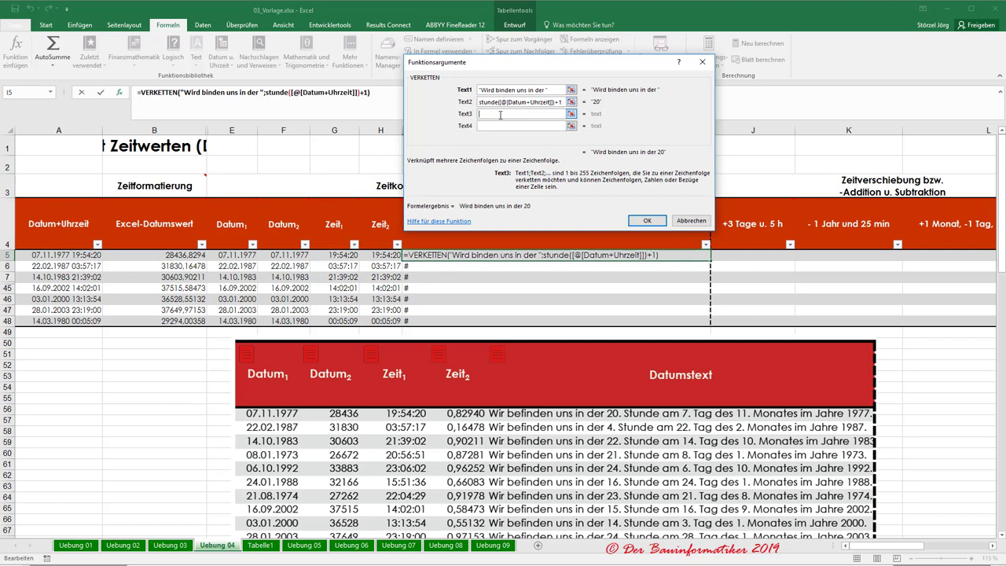
pyautogui.write('. Stunde')
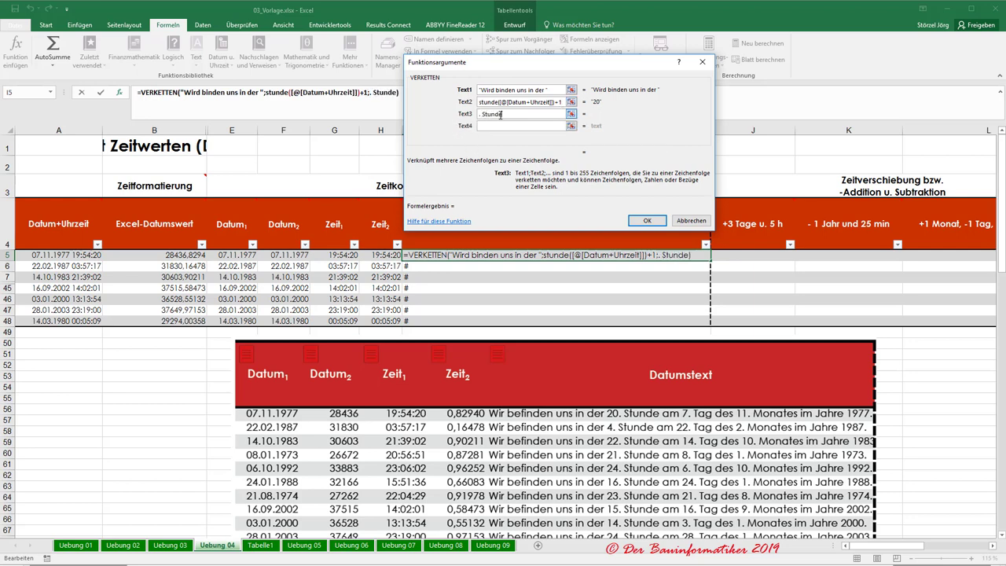
pyautogui.write(' am')
pyautogui.click(506, 127)
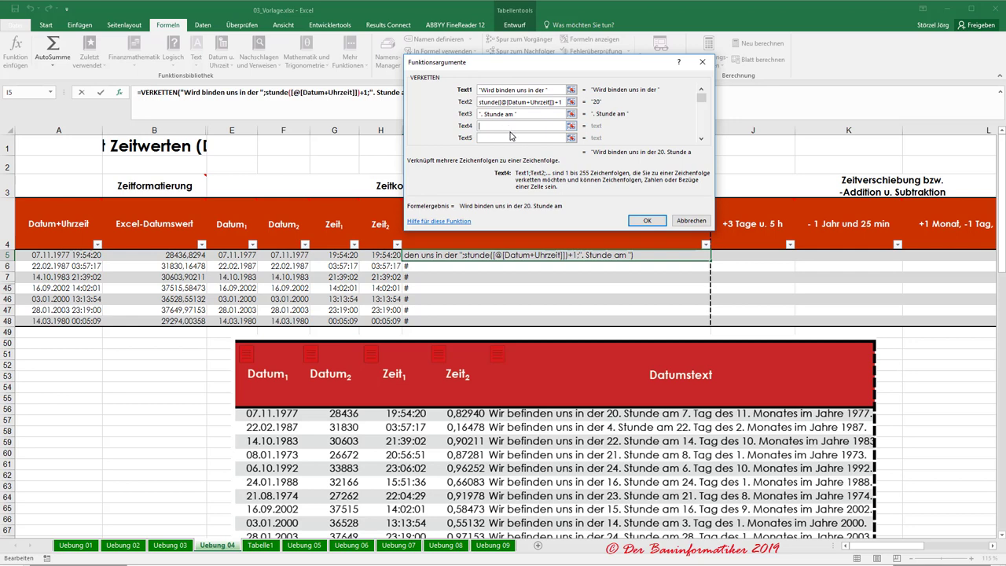
pyautogui.write('tag(')
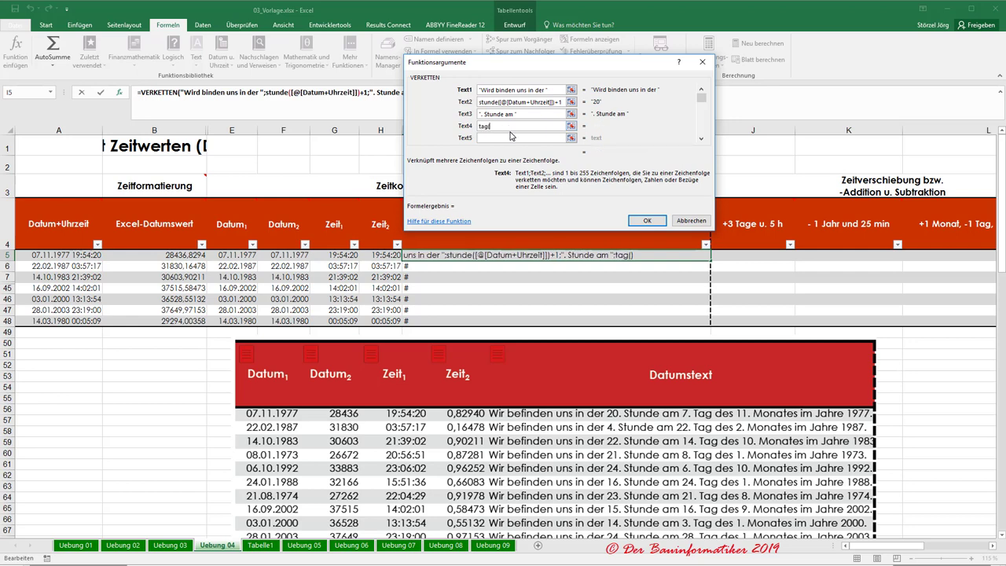
pyautogui.click(36, 254)
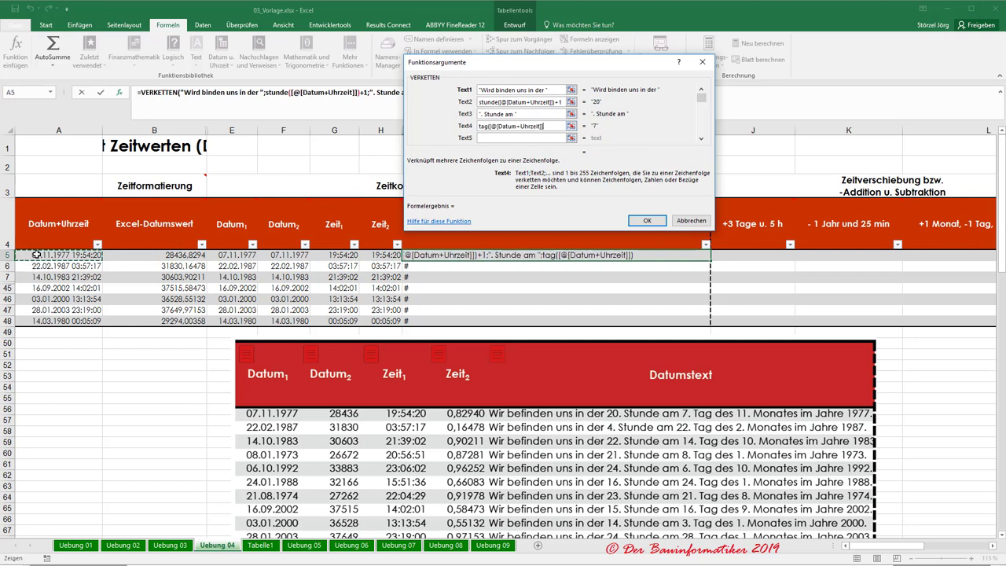
pyautogui.write(')')
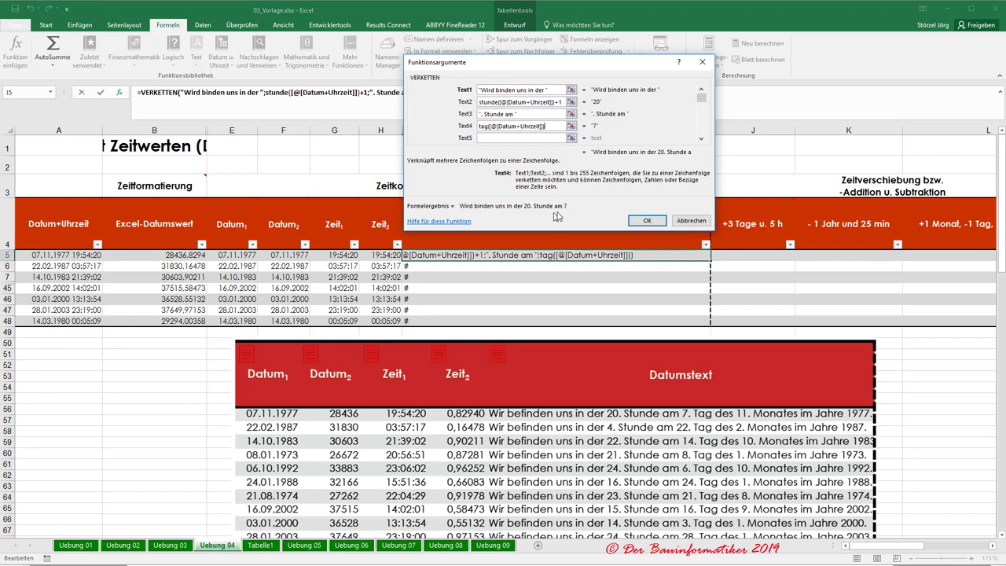
# Add ". Tag des", MONAT([@[Datum+Uhrzeit]]) and ". Monates im Jahre" as further arguments.
pyautogui.click(489, 138)
pyautogui.write('. Tag')
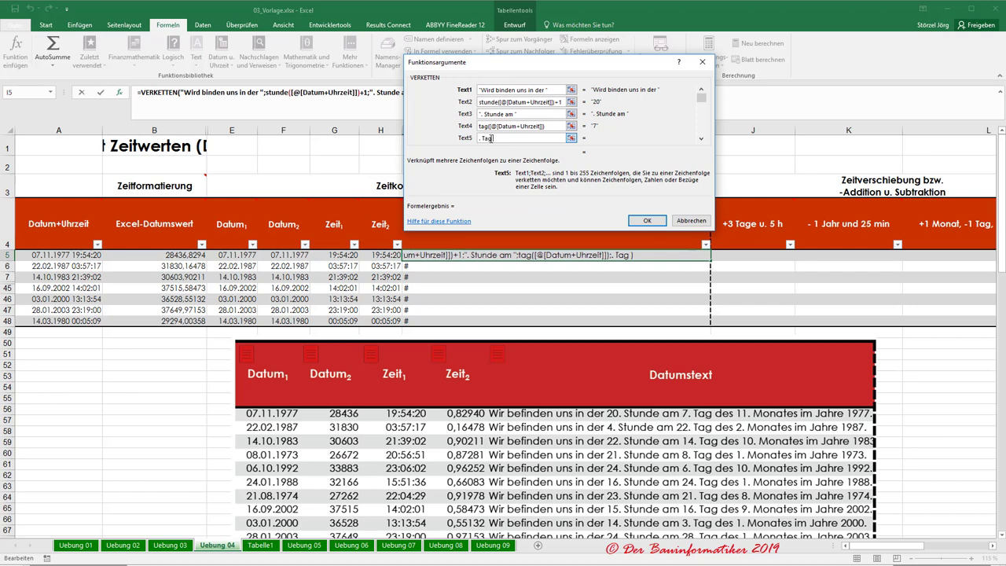
pyautogui.write(' des')
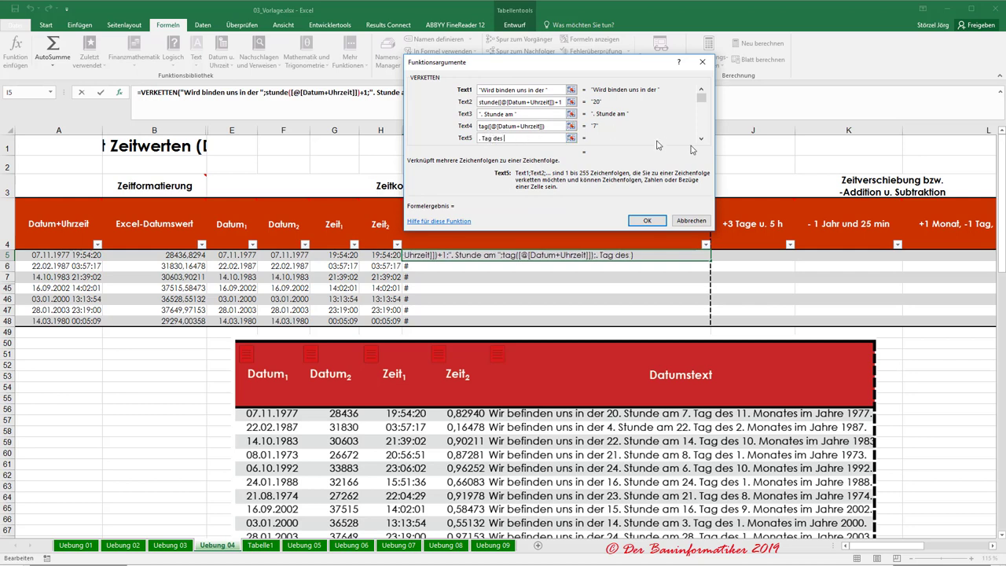
pyautogui.click(702, 138)
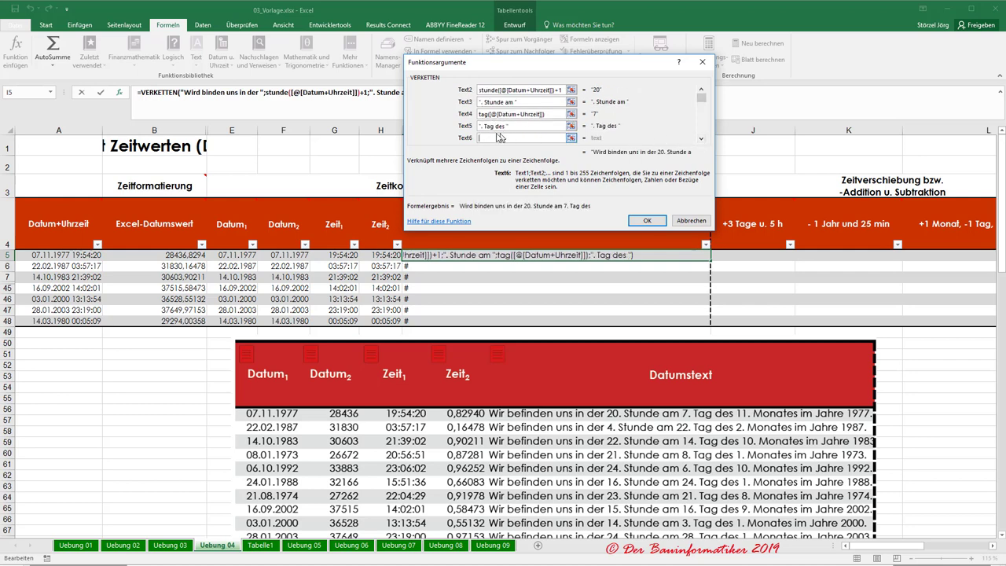
pyautogui.write('monat')
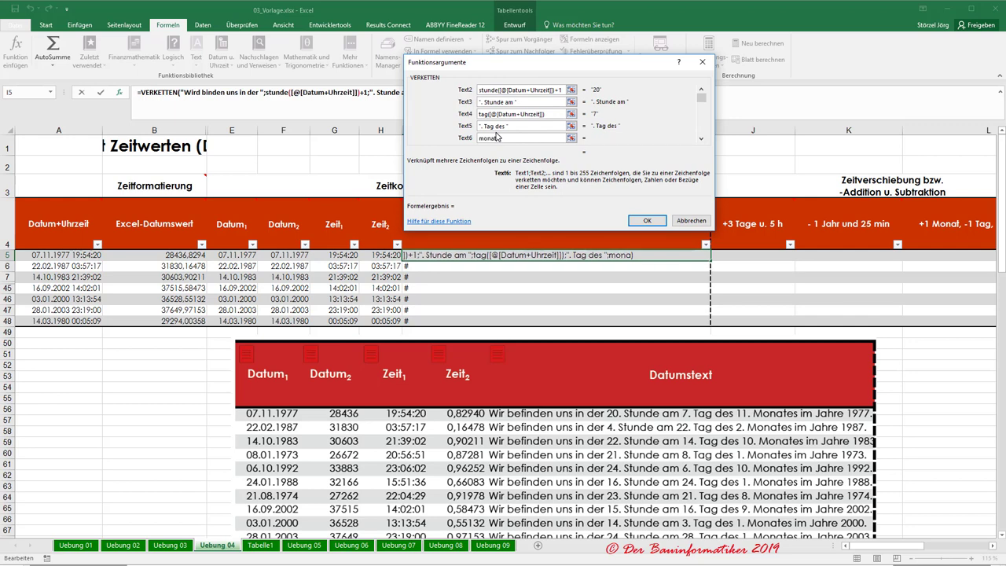
pyautogui.write('(')
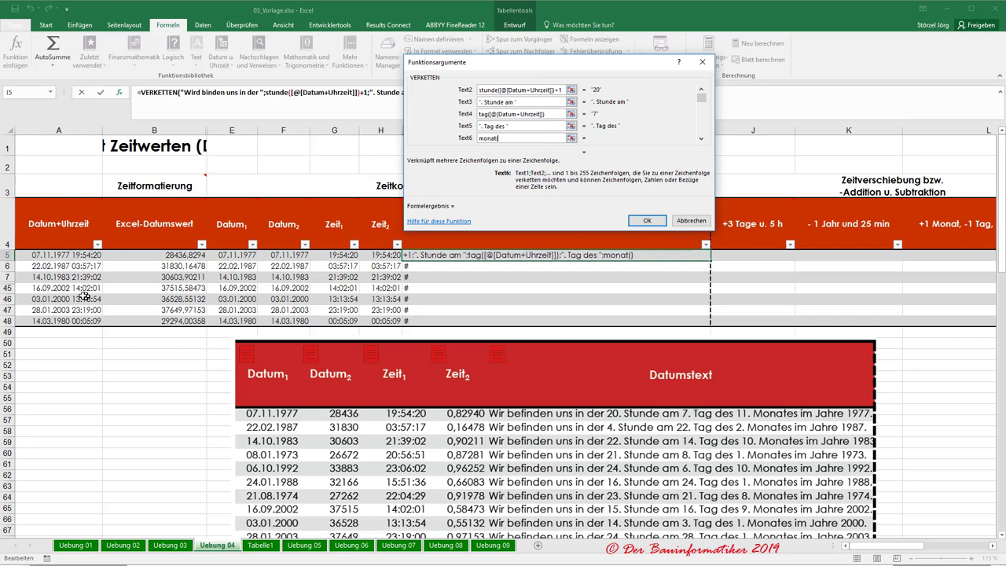
pyautogui.click(51, 255)
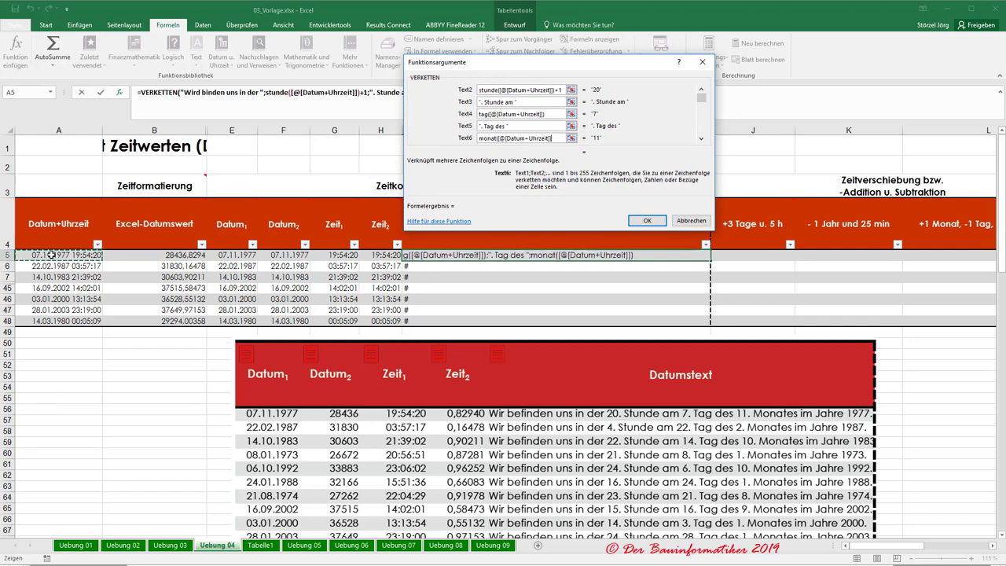
pyautogui.write(')')
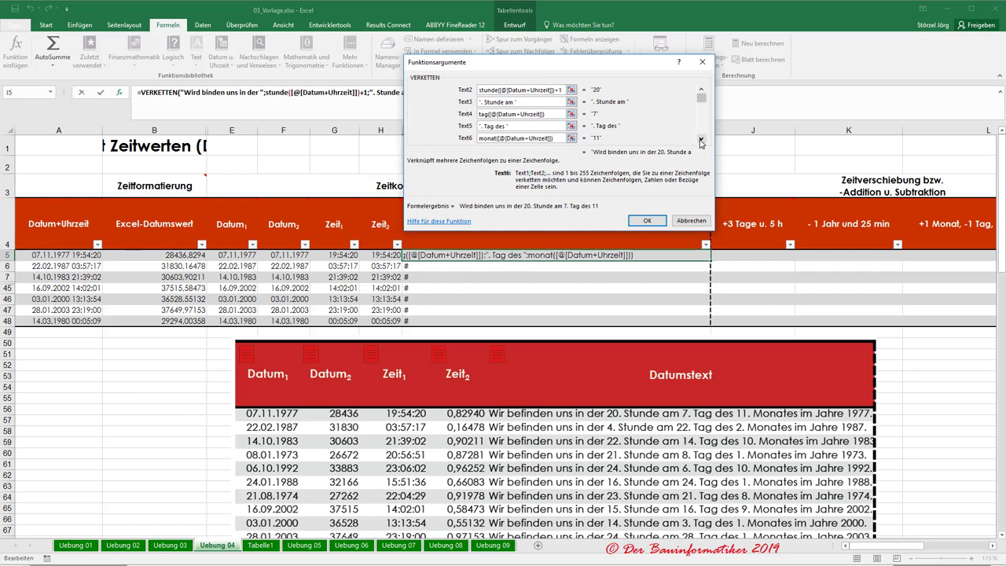
pyautogui.press('Tab')
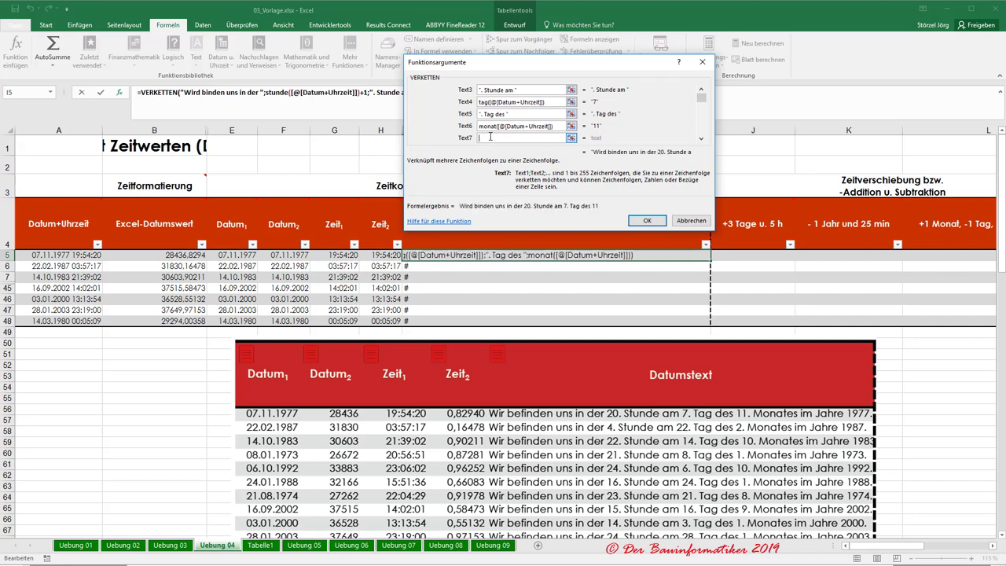
pyautogui.write('". Monate')
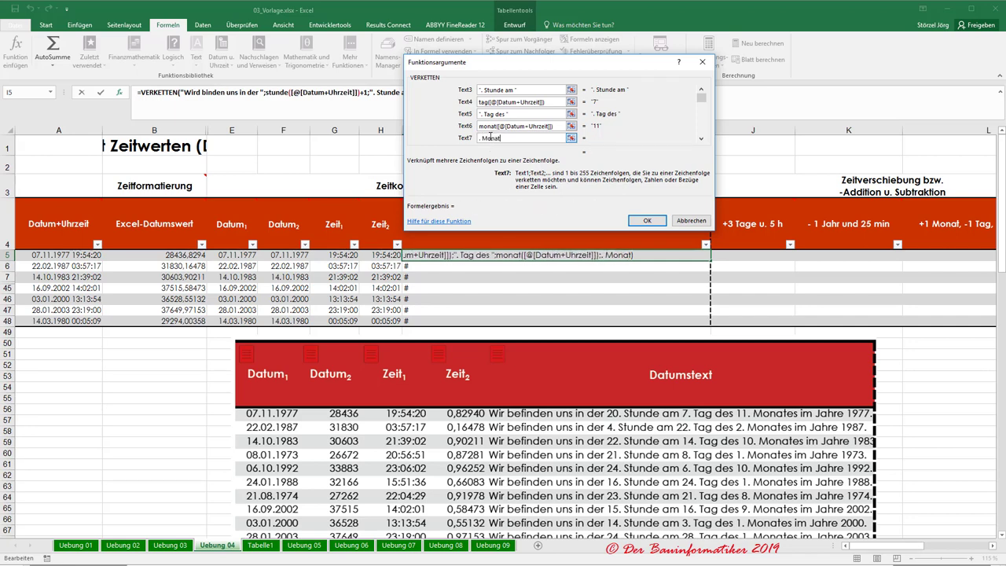
pyautogui.write('s im')
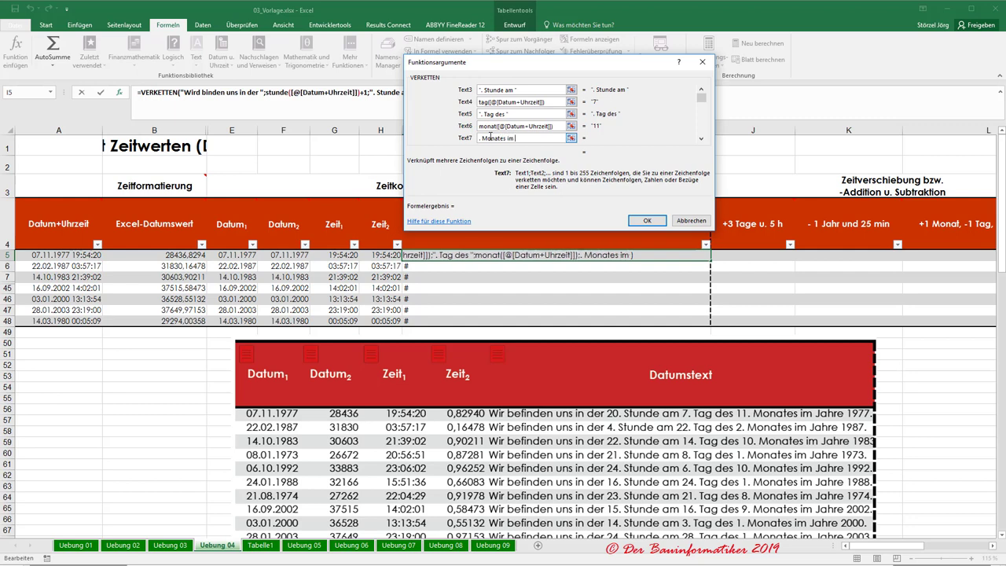
pyautogui.write(' Jahre')
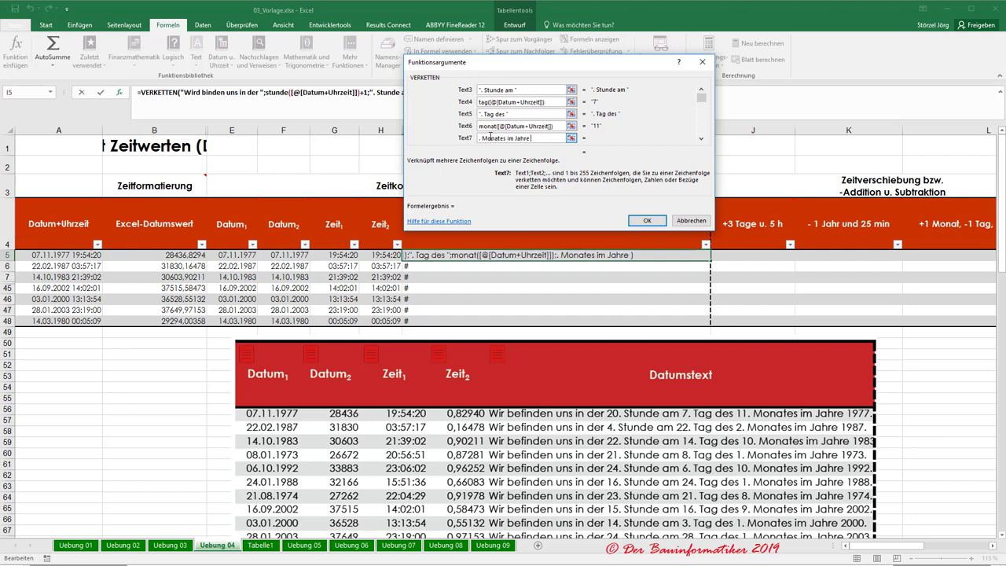
# Set Text8 to JAHR([@[Datum+Uhrzeit]]) and Text9 to ".", then confirm the formula.
pyautogui.click(697, 140)
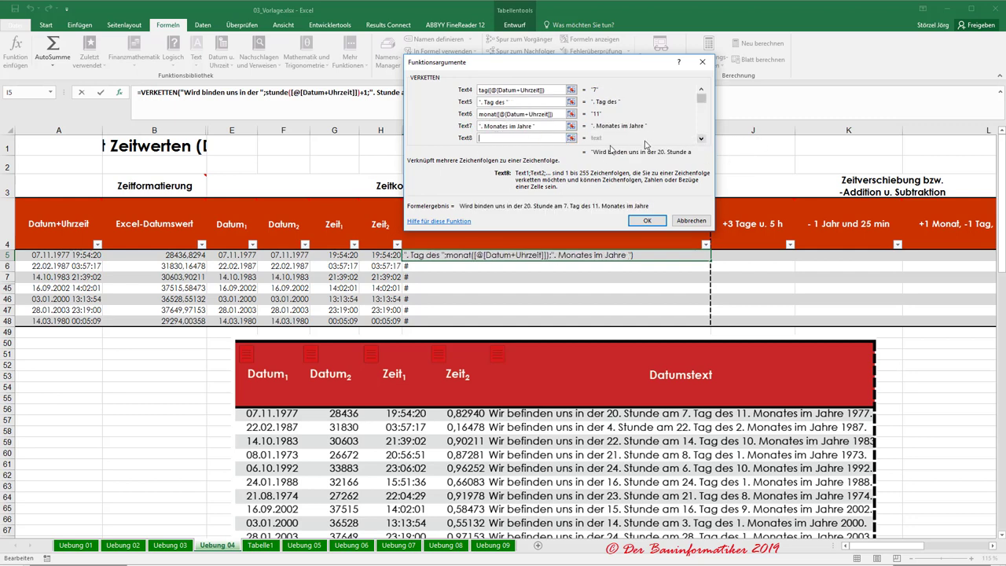
pyautogui.hotkey('ctrl', 'v')
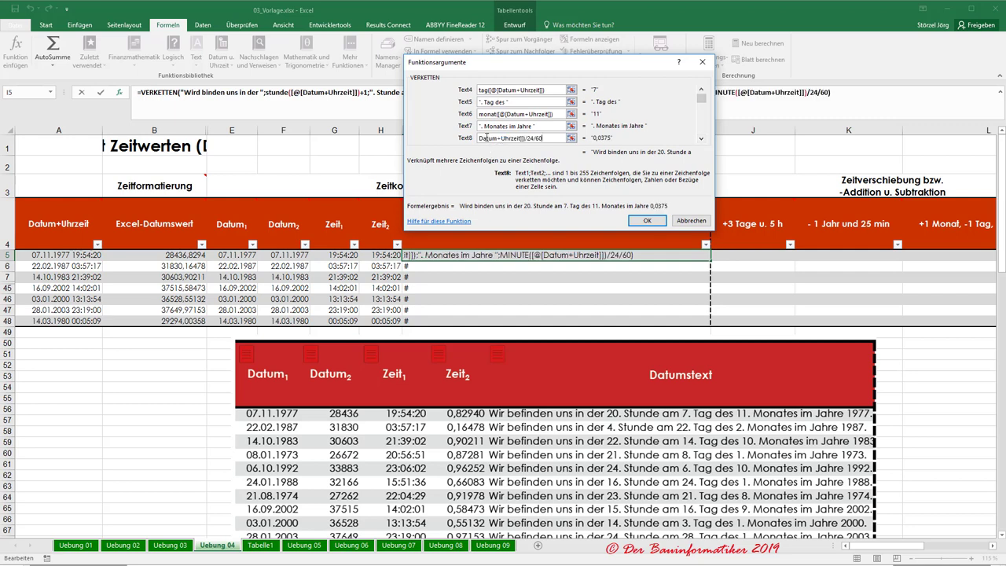
pyautogui.press('Delete')
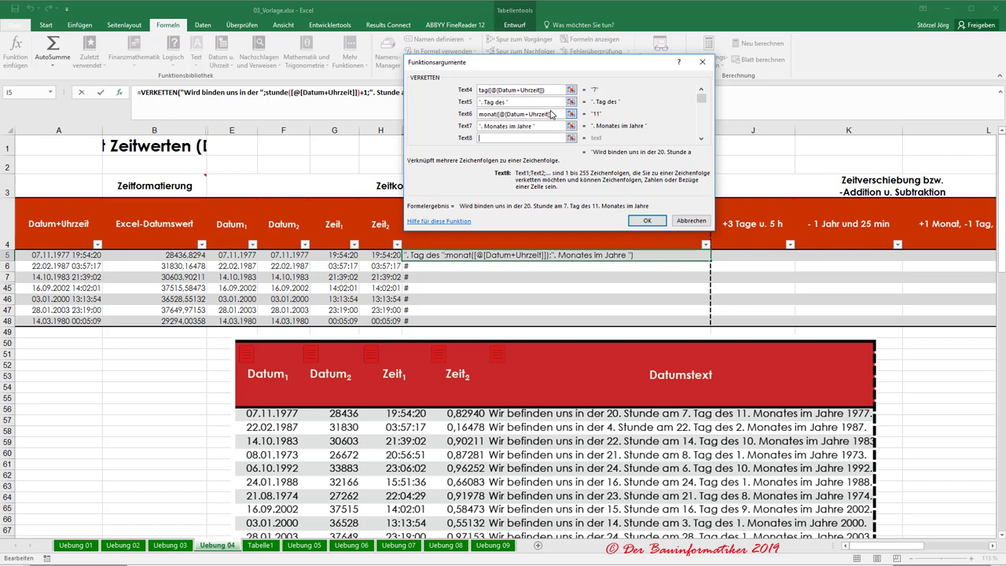
pyautogui.moveTo(555, 114); pyautogui.dragTo(388, 115)
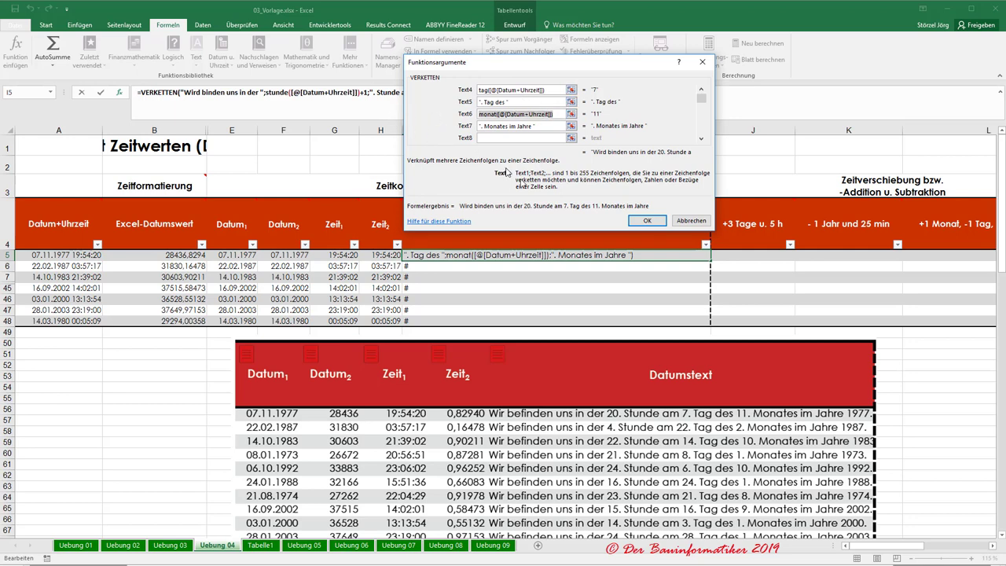
pyautogui.hotkey('ctrl', 'c')
pyautogui.click(496, 137)
pyautogui.hotkey('ctrl', 'v')
pyautogui.doubleClick(487, 138)
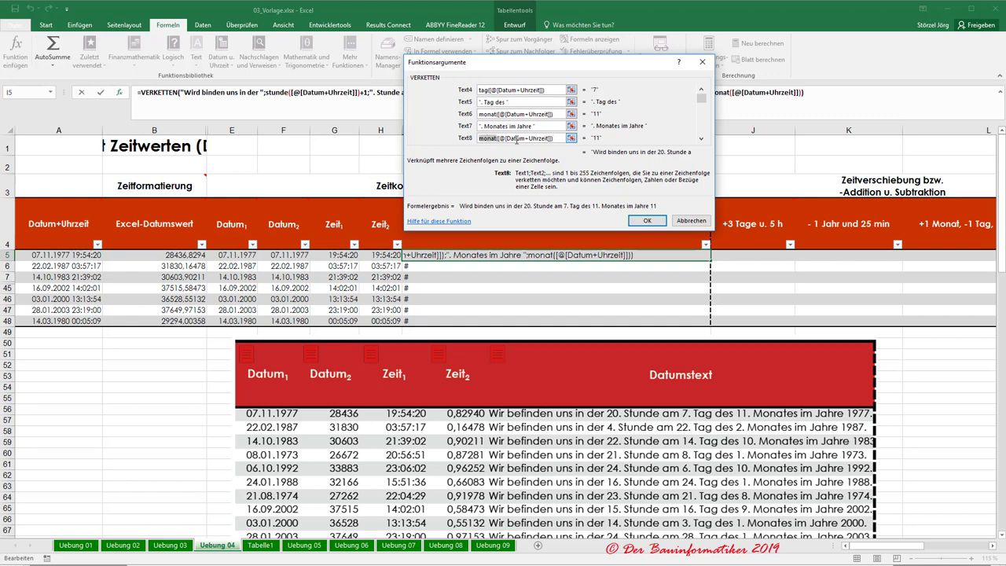
pyautogui.write('jahr')
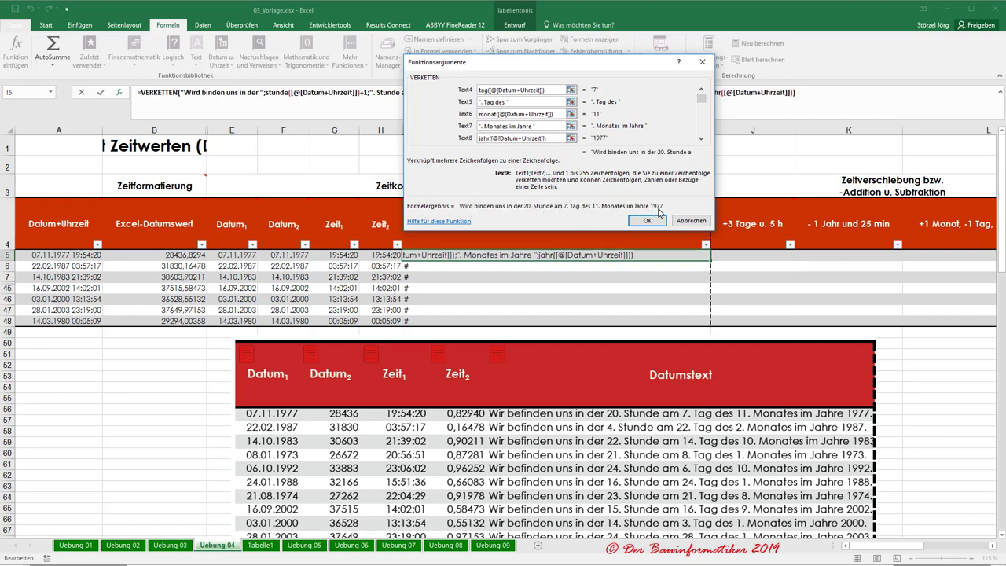
pyautogui.click(700, 138)
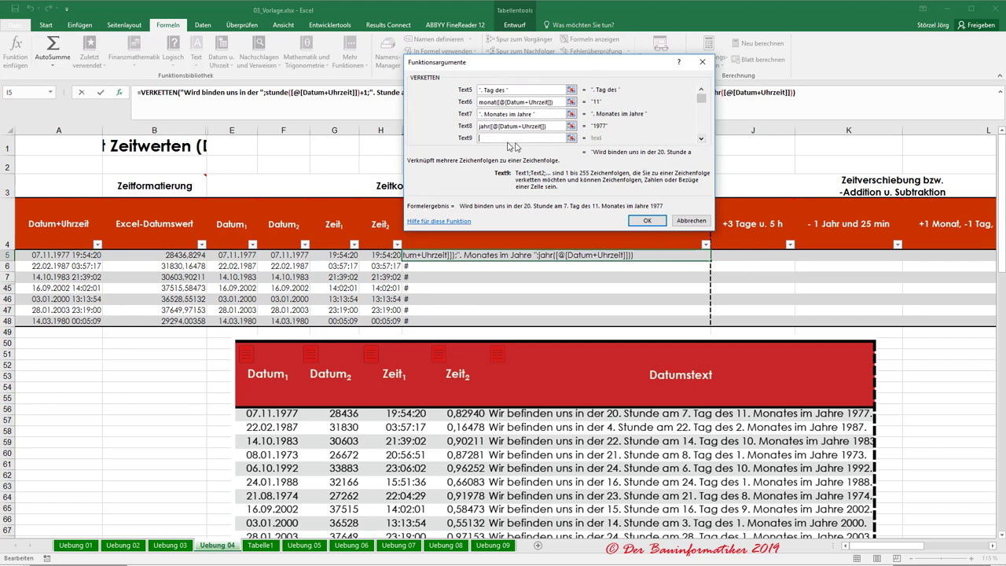
pyautogui.click(504, 139)
pyautogui.write('.')
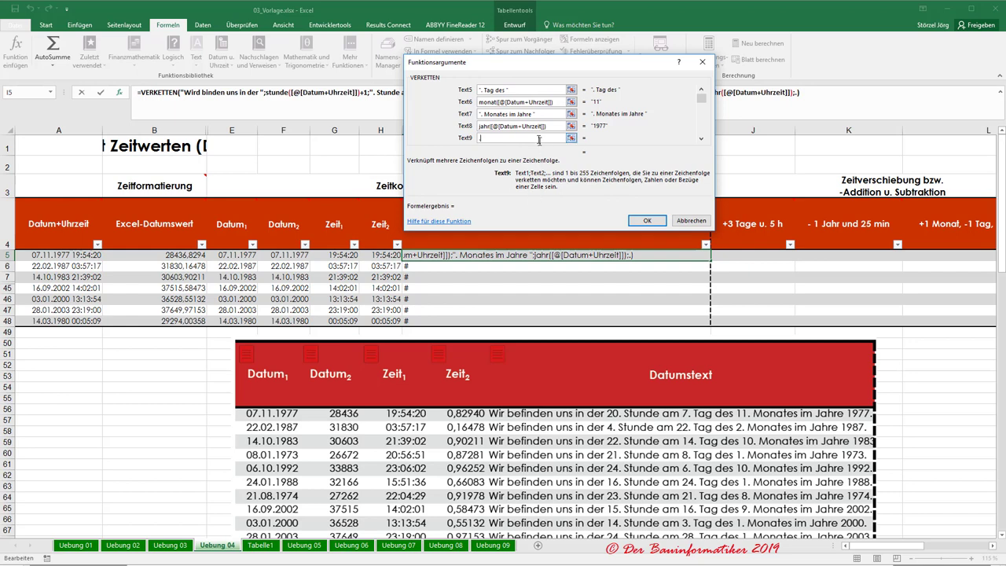
pyautogui.click(529, 114)
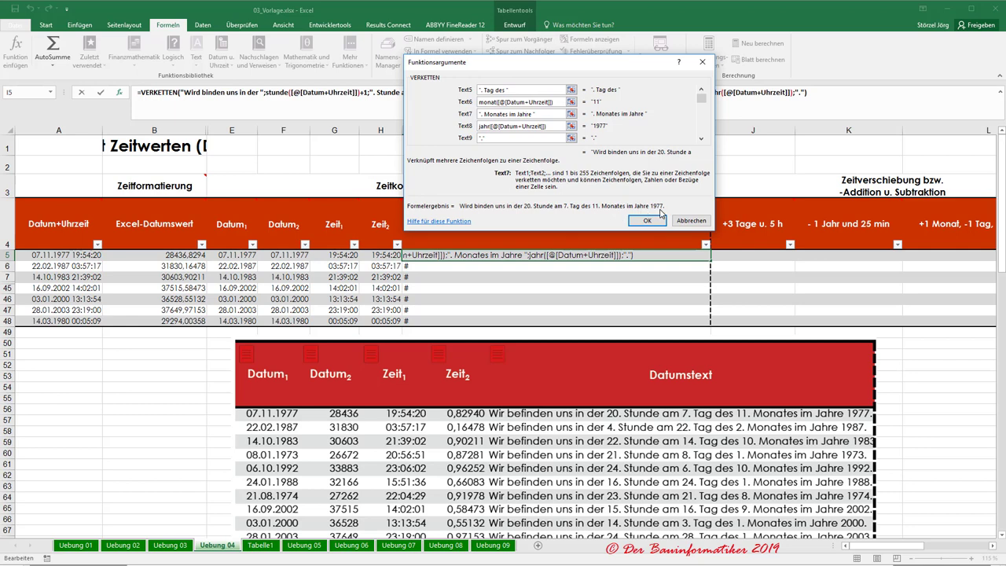
pyautogui.click(651, 220)
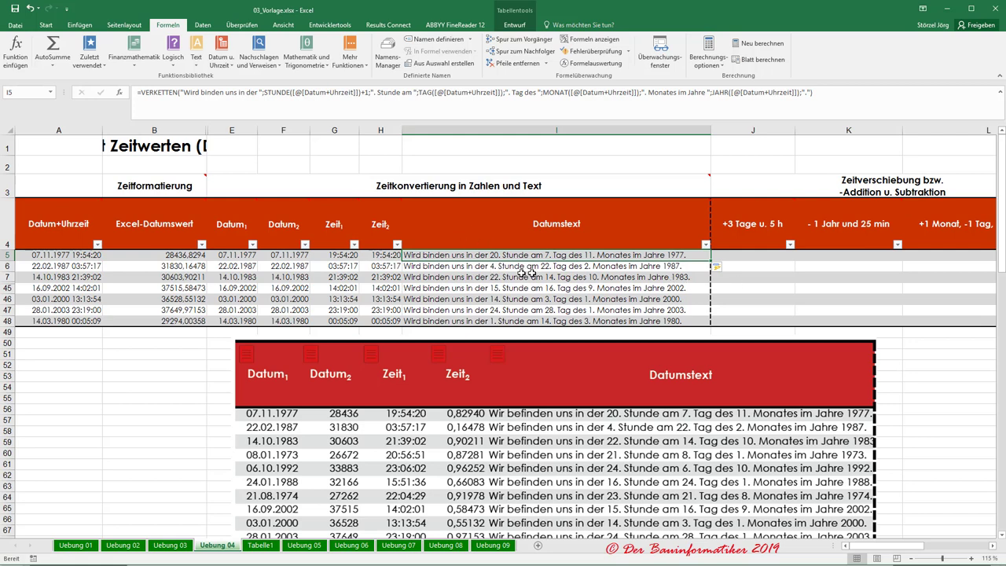
pyautogui.moveTo(227, 250); pyautogui.dragTo(568, 322)
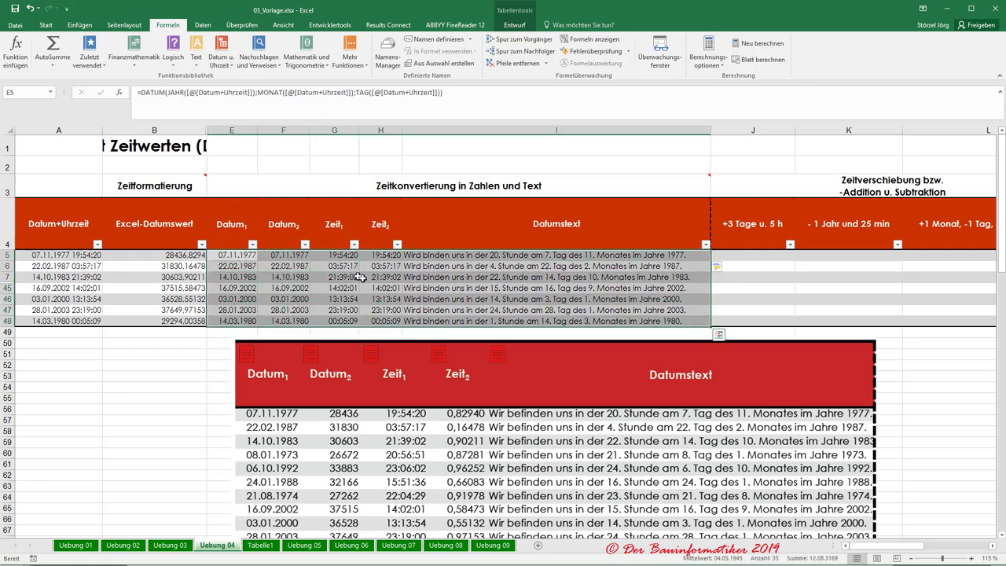
pyautogui.click(45, 24)
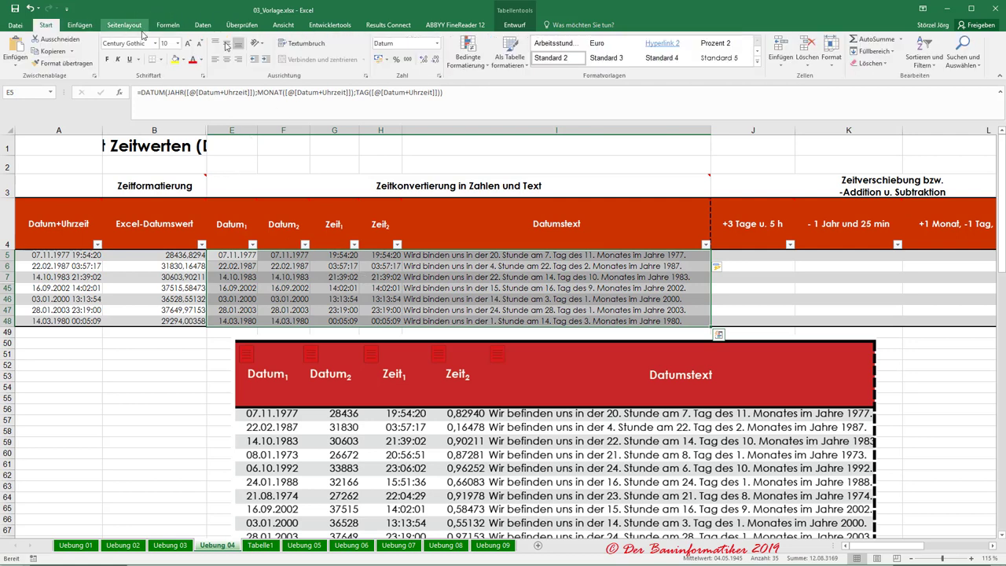
pyautogui.click(436, 44)
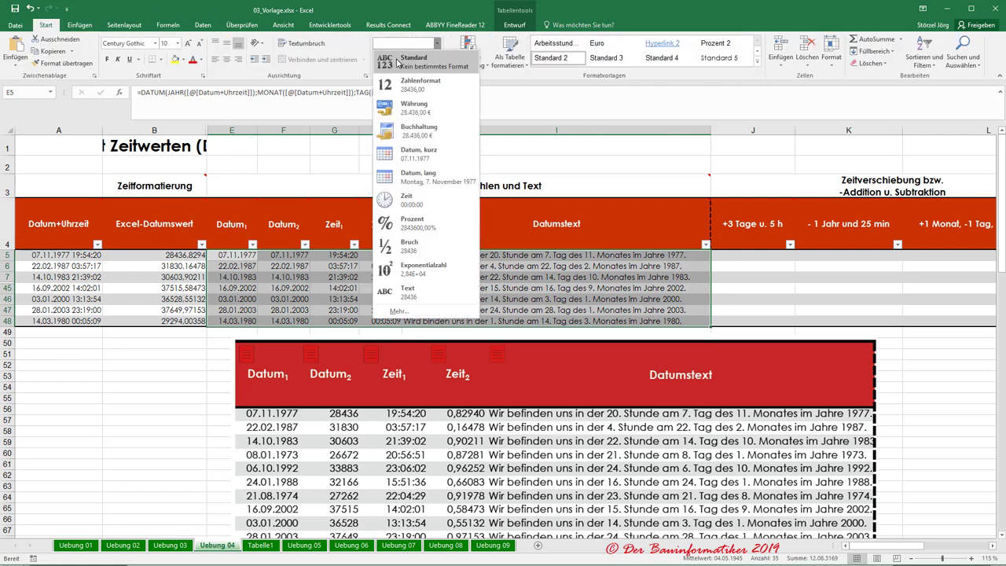
pyautogui.click(399, 60)
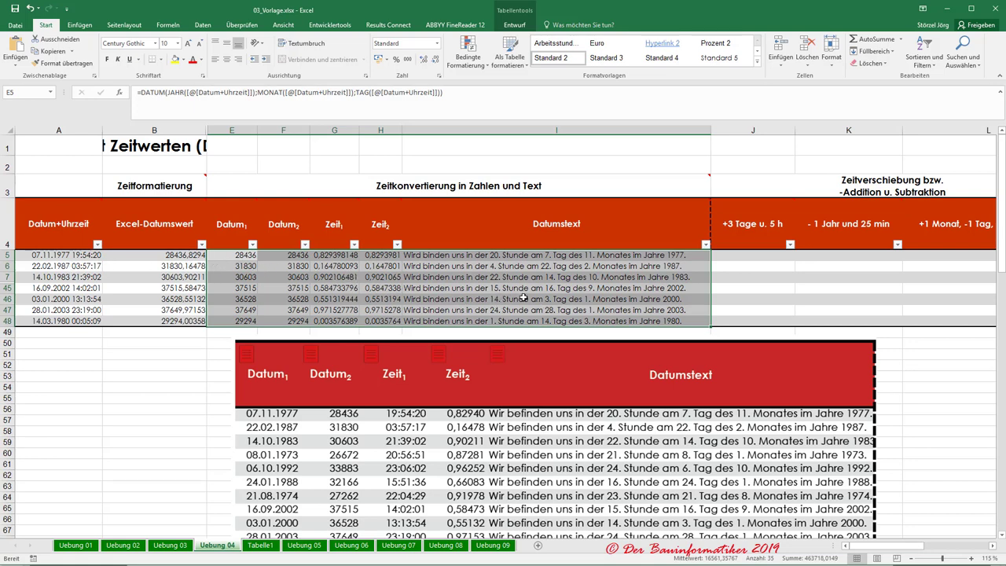
pyautogui.click(32, 10)
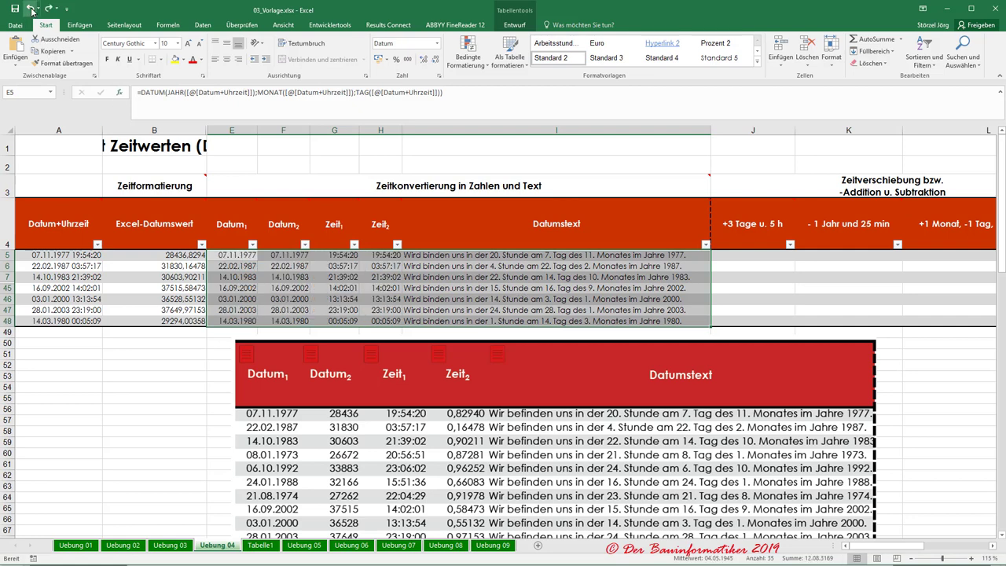
pyautogui.click(31, 10)
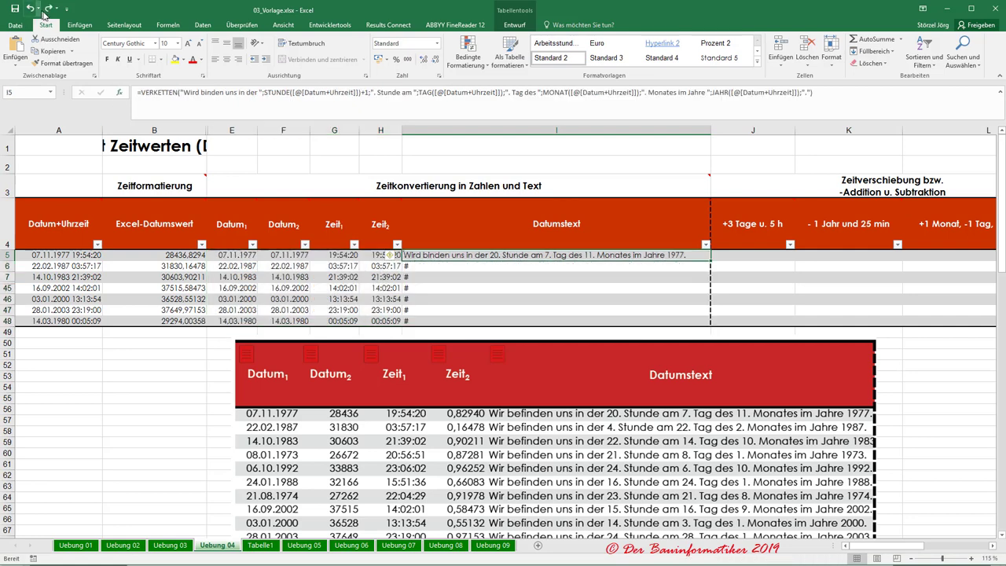
pyautogui.click(502, 272)
pyautogui.click(501, 255)
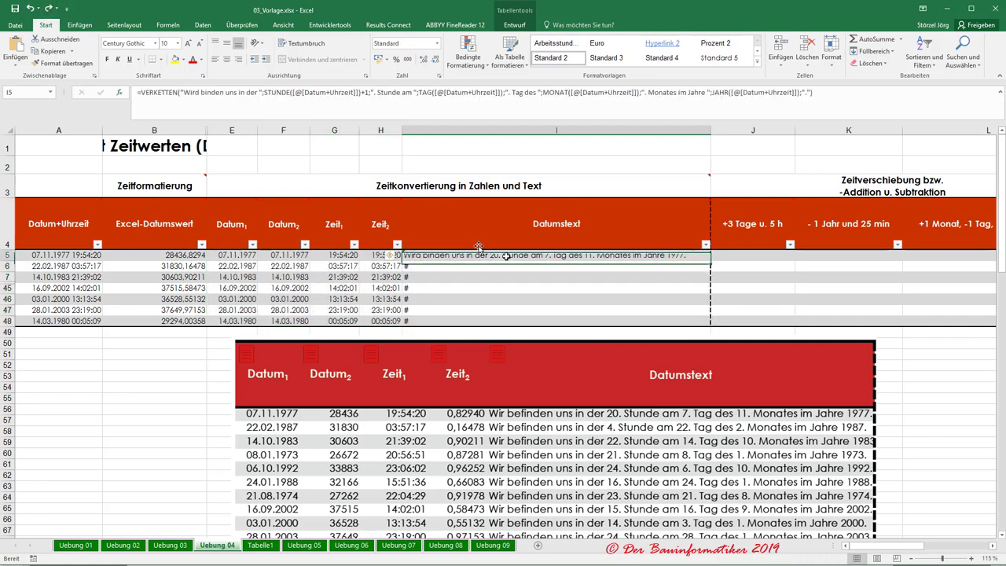
pyautogui.click(855, 95)
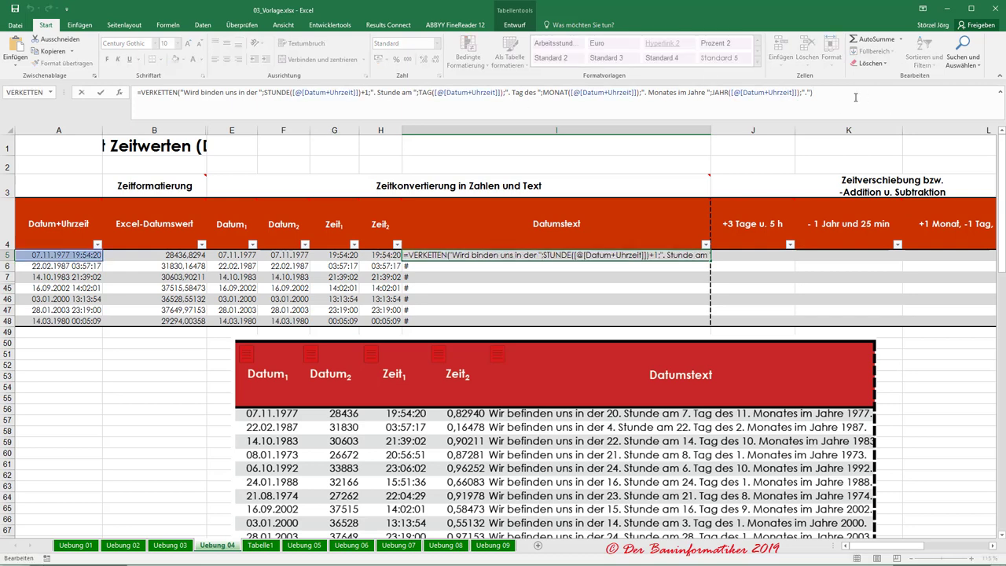
pyautogui.press('Return')
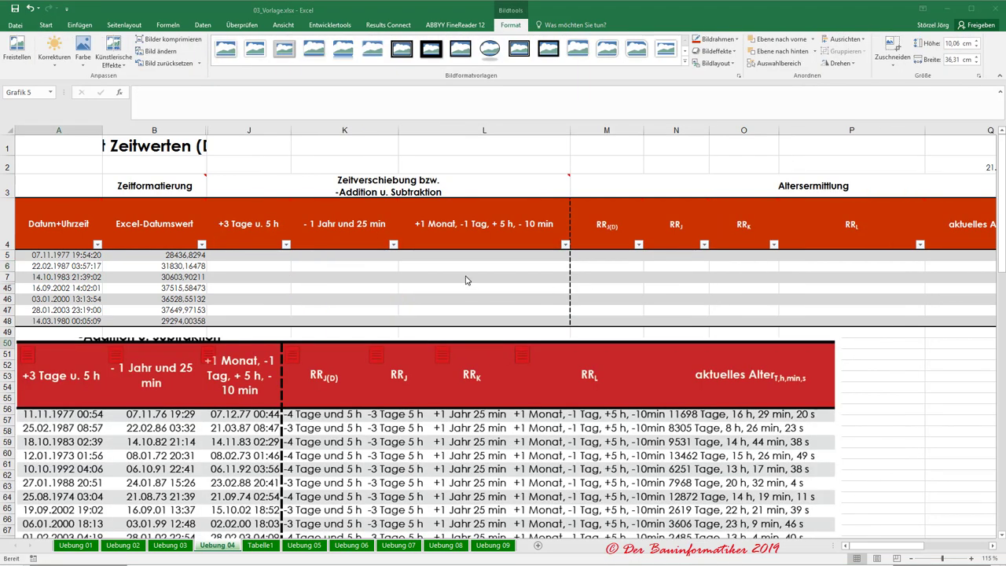
# In J5, type the formula =[@[Datum+Uhrzeit]]+3+5/24.
pyautogui.click(249, 252)
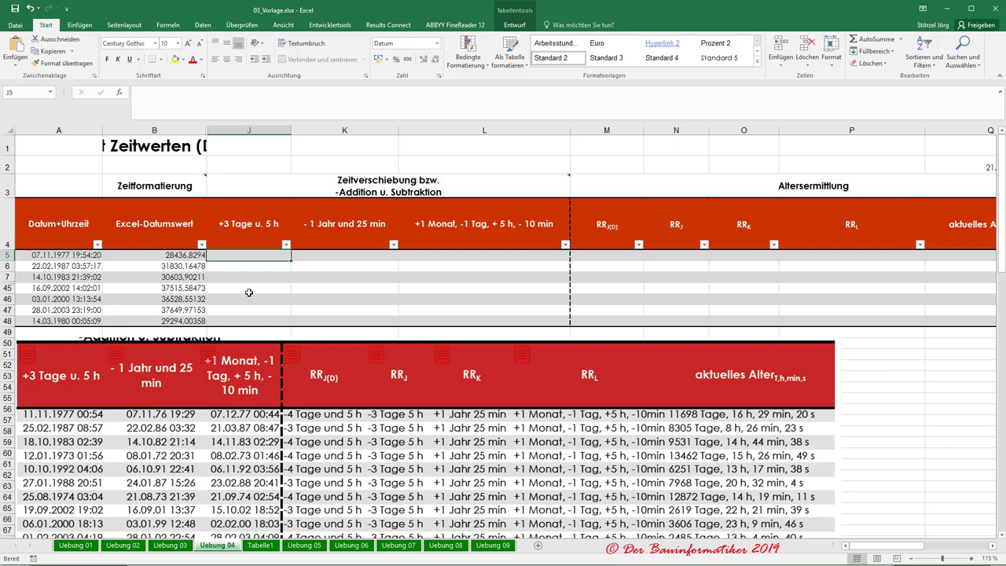
pyautogui.write('=')
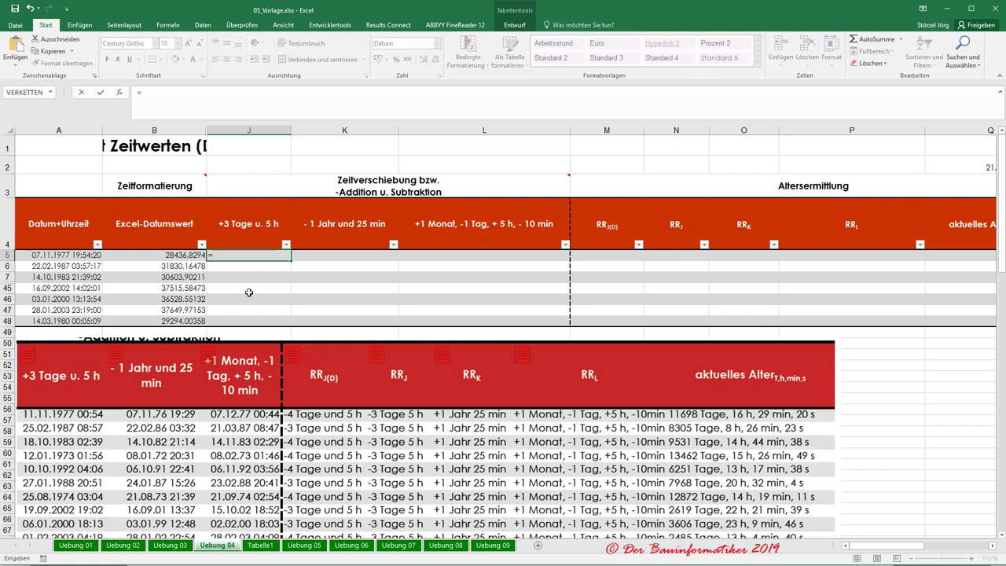
pyautogui.click(30, 256)
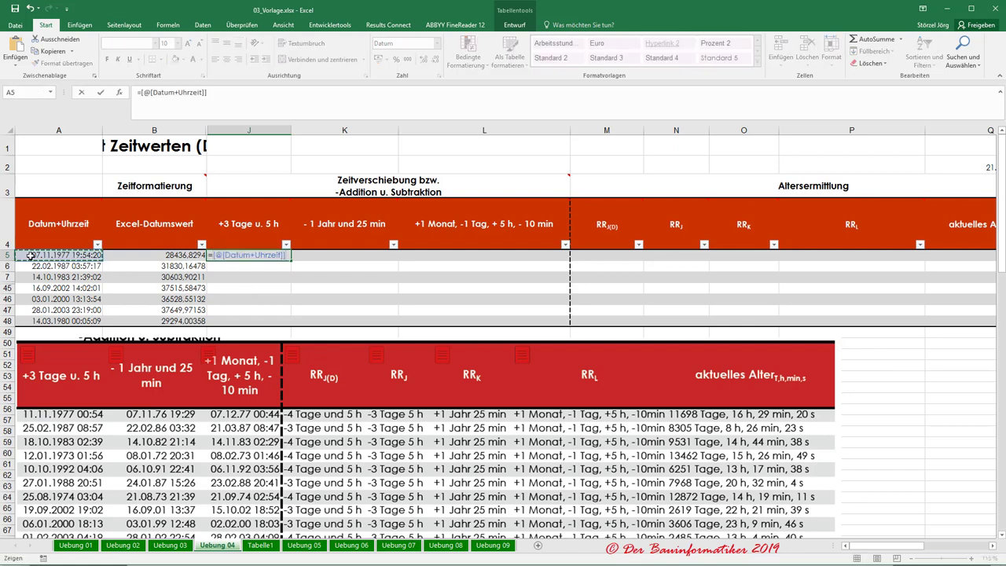
pyautogui.write('+3+5')
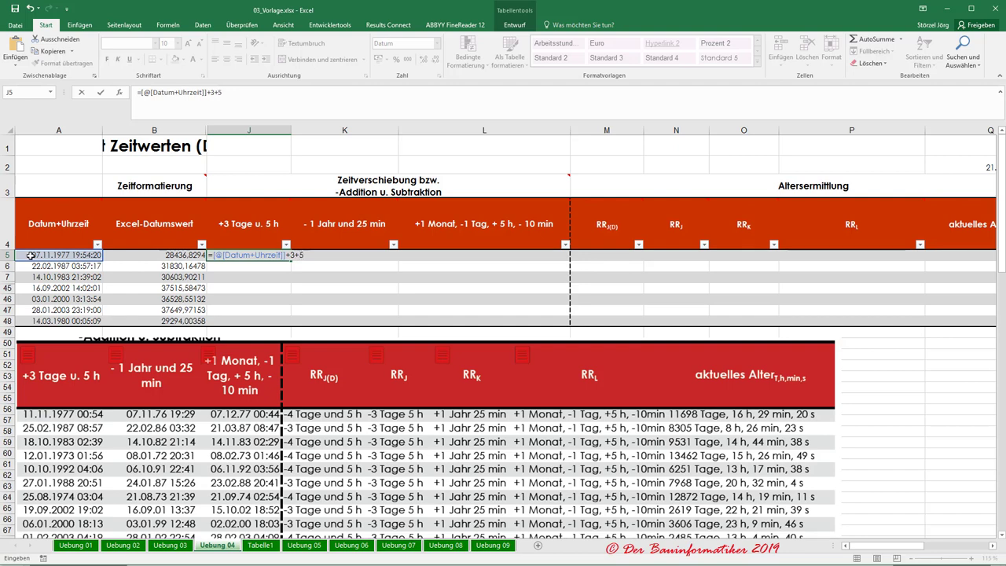
pyautogui.write('/24/')
pyautogui.press('BackSpace')
pyautogui.write('+')
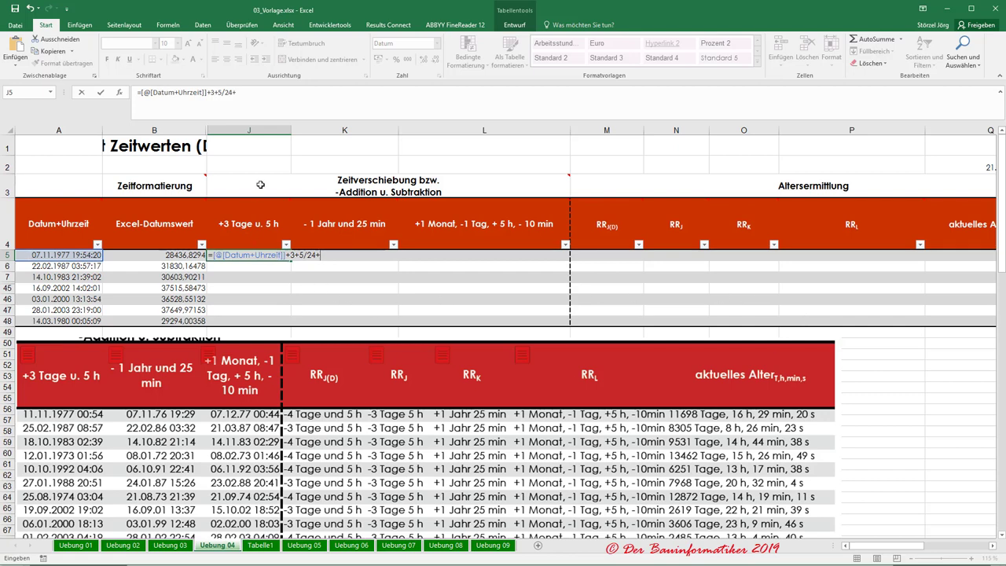
pyautogui.moveTo(260, 186)
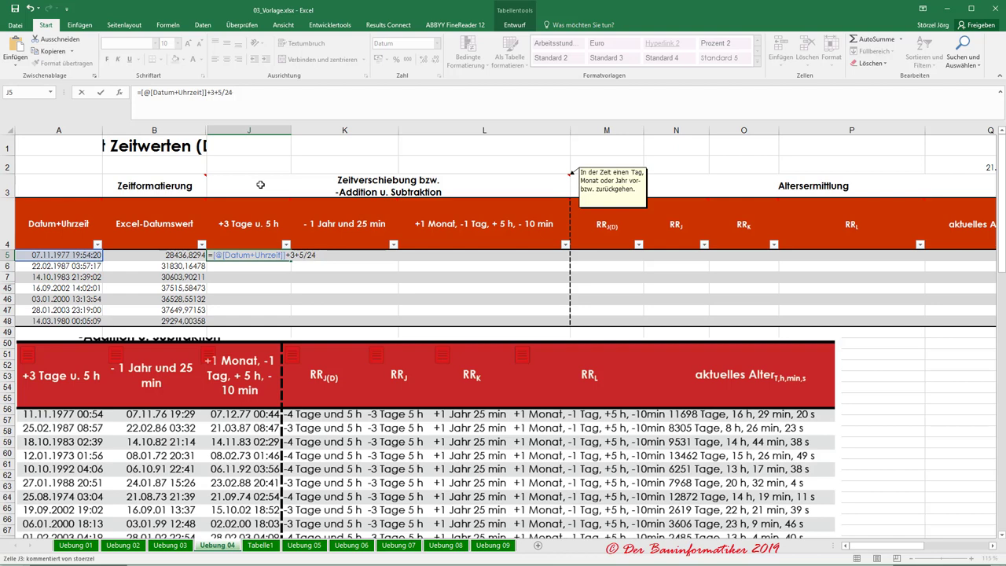
# Commit the J5 formula so the column shows shifted dates like 11.11.77 0:54.
pyautogui.press('Return')
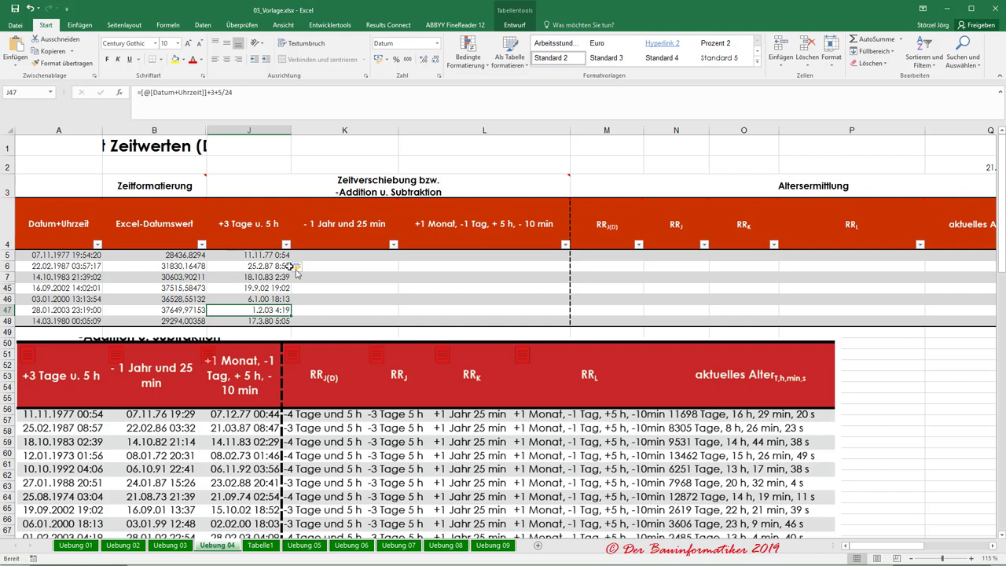
pyautogui.click(338, 255)
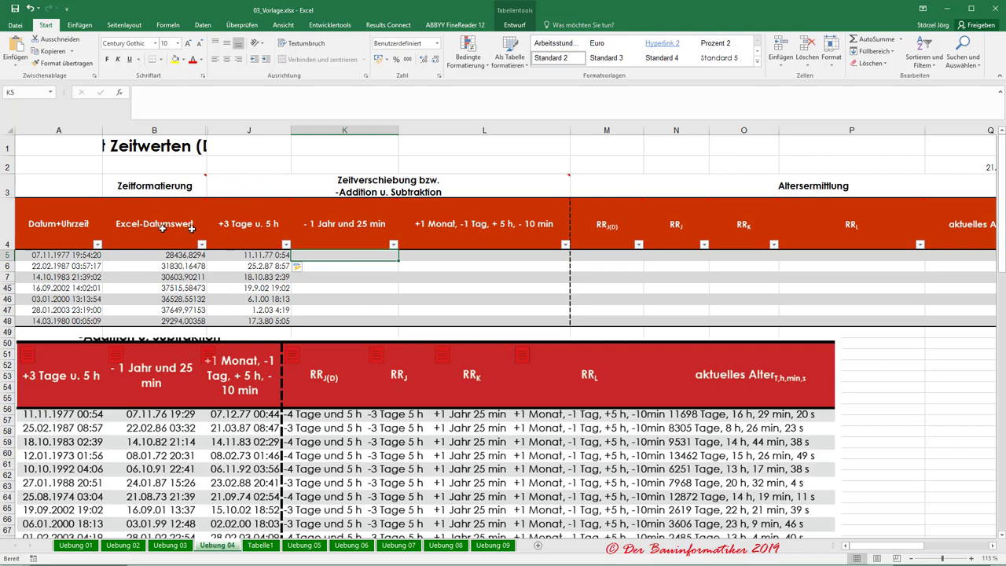
# Start a DATUM formula in K5 with year JAHR([@[Datum+Uhrzeit]])-1.
pyautogui.click(79, 25)
pyautogui.click(174, 59)
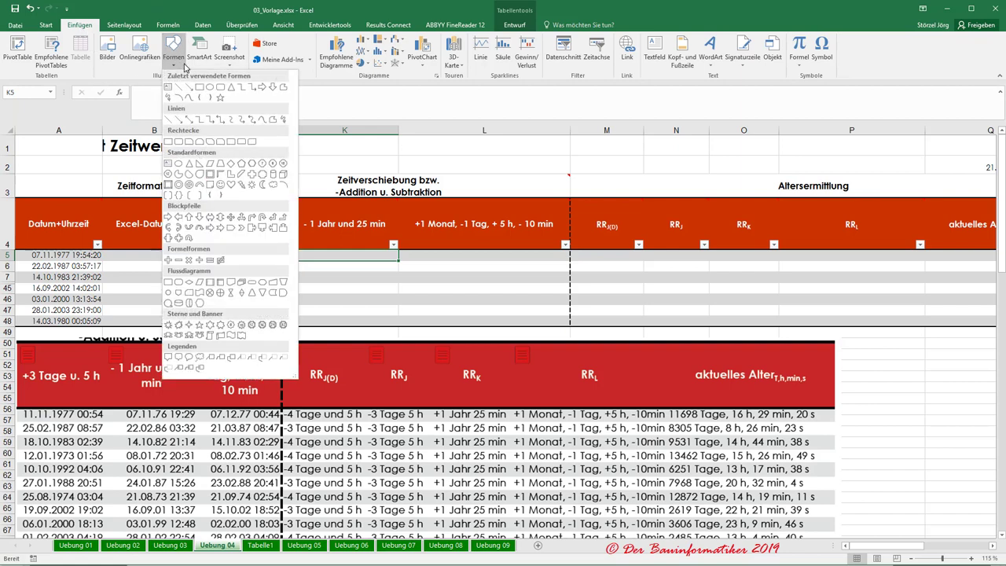
pyautogui.click(167, 24)
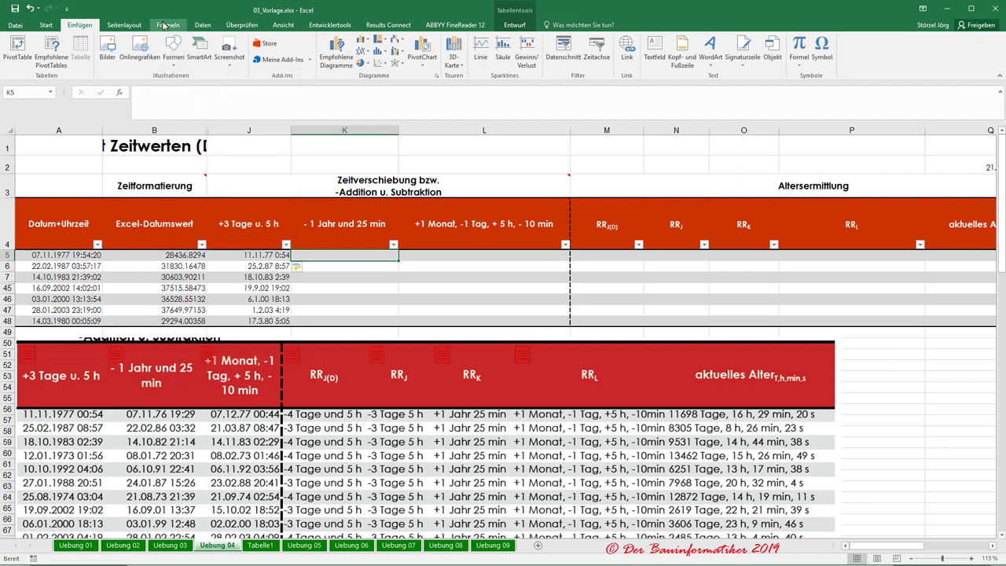
pyautogui.click(167, 24)
pyautogui.click(221, 67)
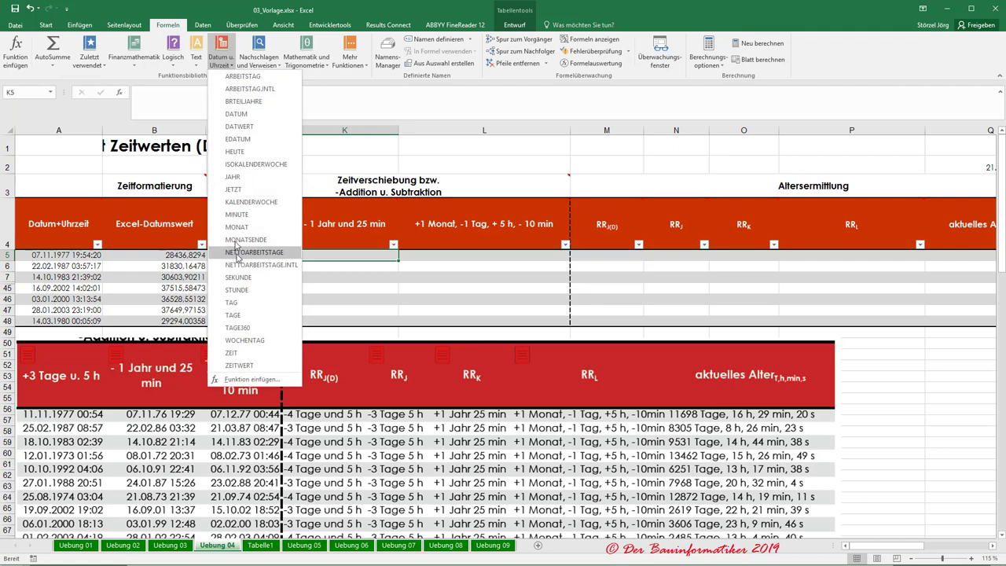
pyautogui.click(236, 114)
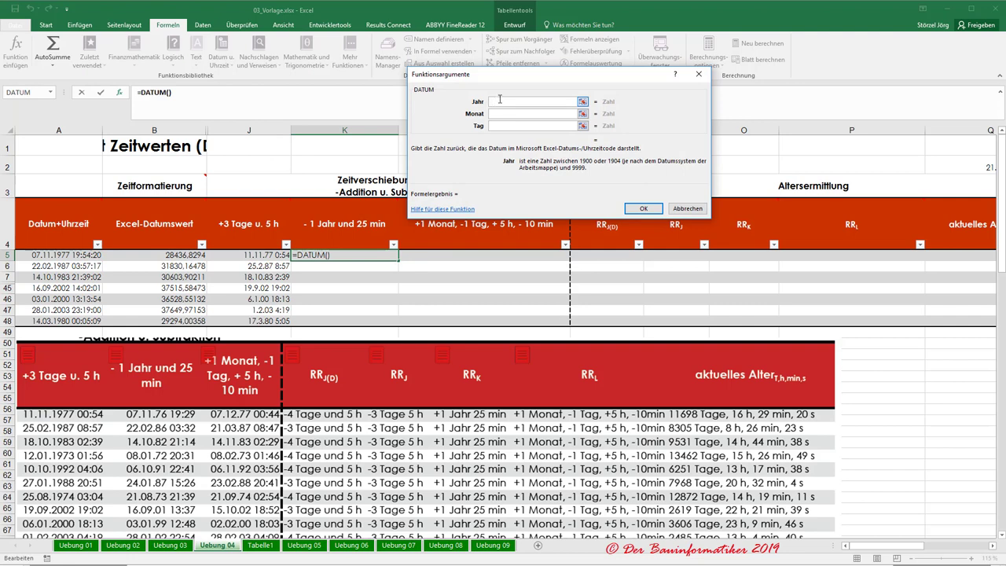
pyautogui.write('jahr(')
pyautogui.click(77, 255)
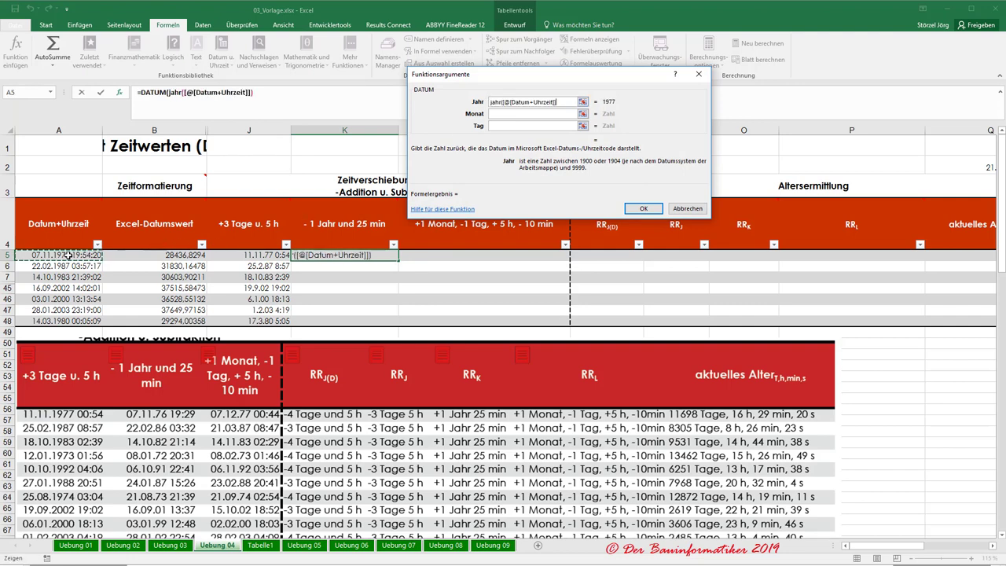
pyautogui.write(')')
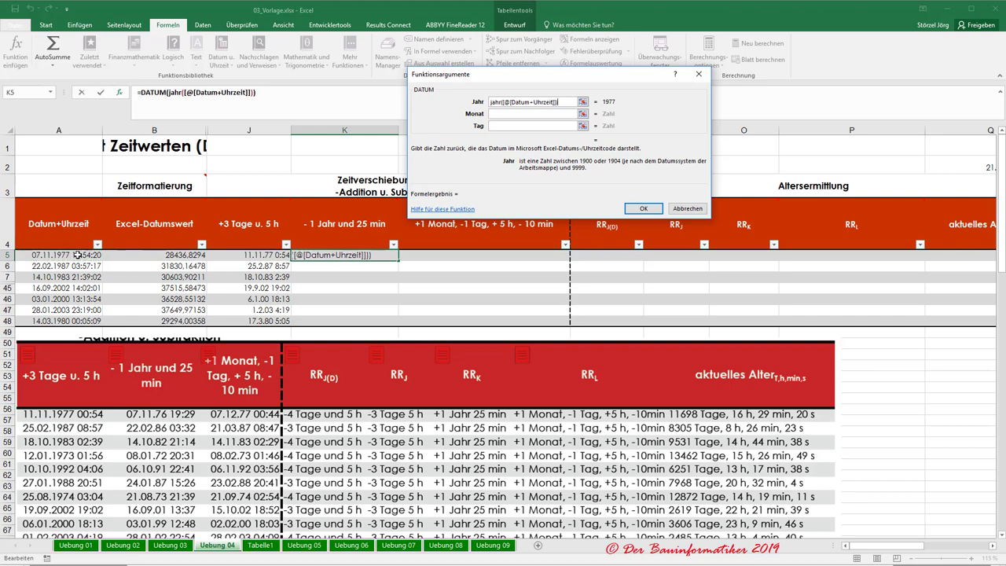
pyautogui.write('-1')
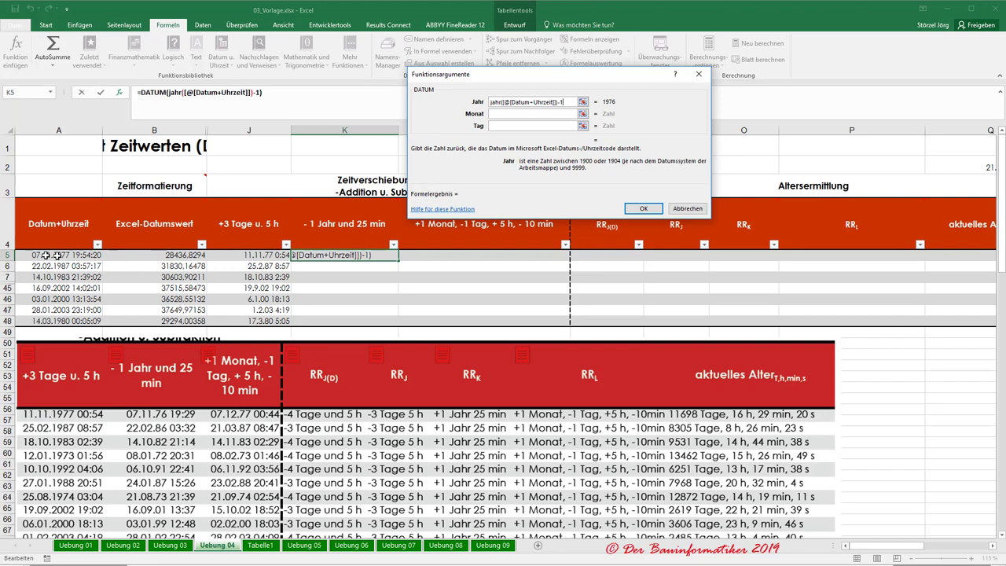
# Reuse the year expression to set month MONAT(...) and day TAG(...) from Datum+Uhrzeit.
pyautogui.click(568, 101)
pyautogui.moveTo(559, 101); pyautogui.dragTo(442, 103)
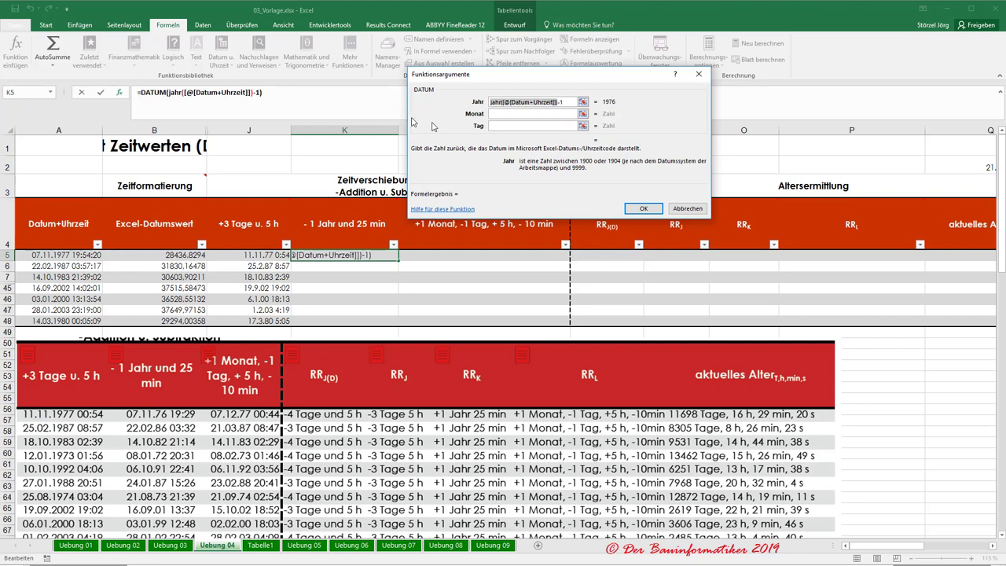
pyautogui.hotkey('ctrl', 'c')
pyautogui.click(518, 114)
pyautogui.hotkey('ctrl', 'v')
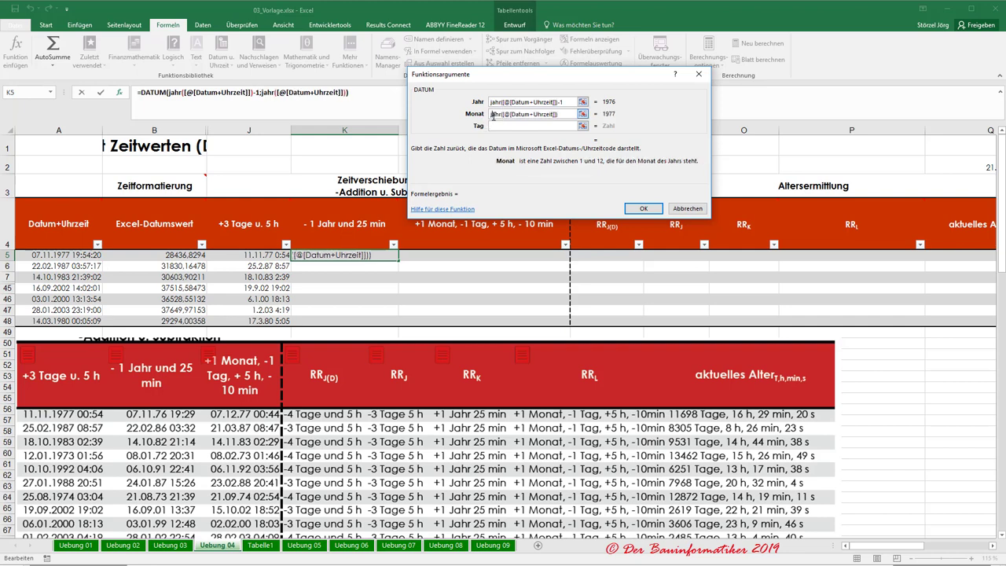
pyautogui.moveTo(506, 114); pyautogui.dragTo(490, 114)
pyautogui.press('BackSpace')
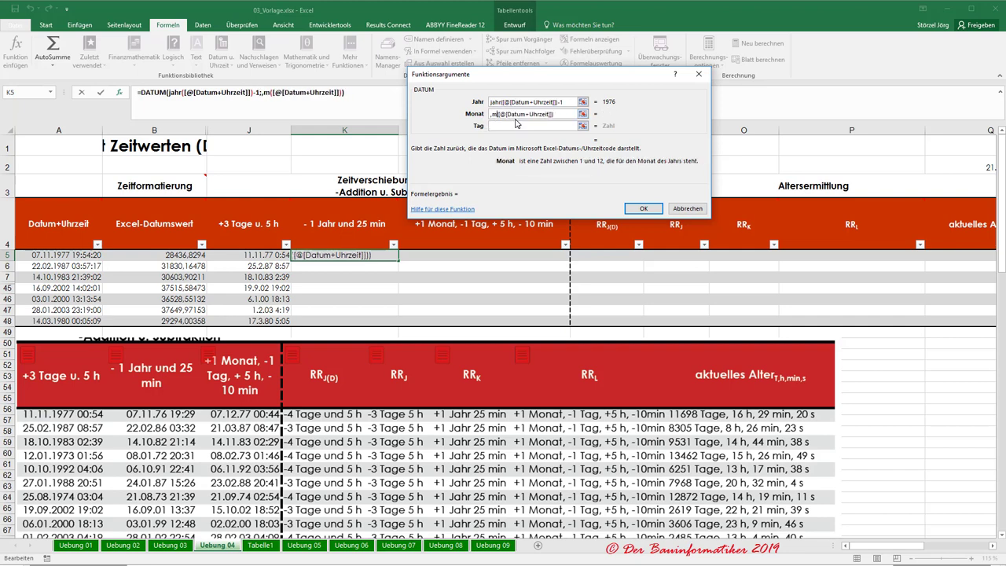
pyautogui.write('monat')
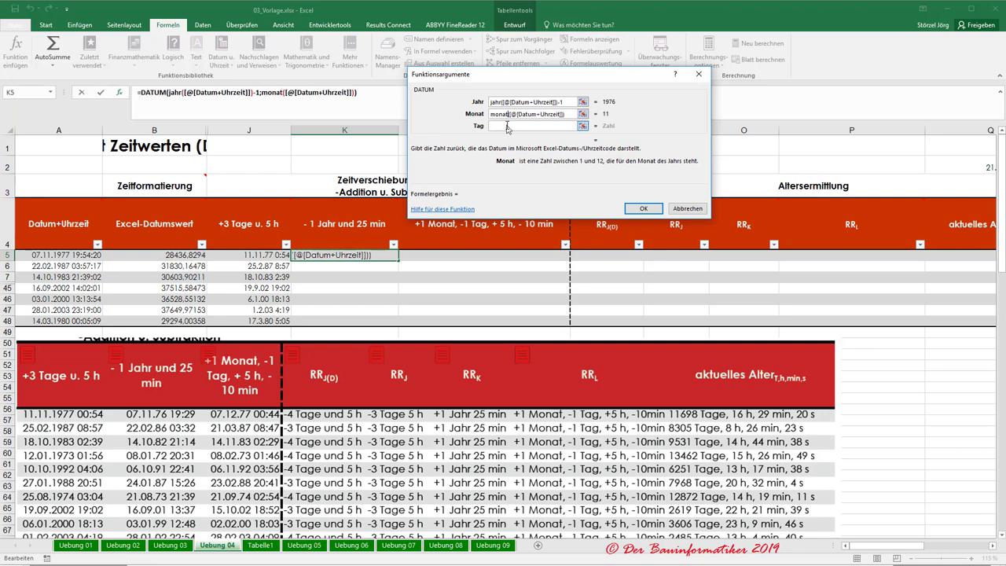
pyautogui.click(511, 126)
pyautogui.hotkey('ctrl', 'v')
pyautogui.doubleClick(495, 125)
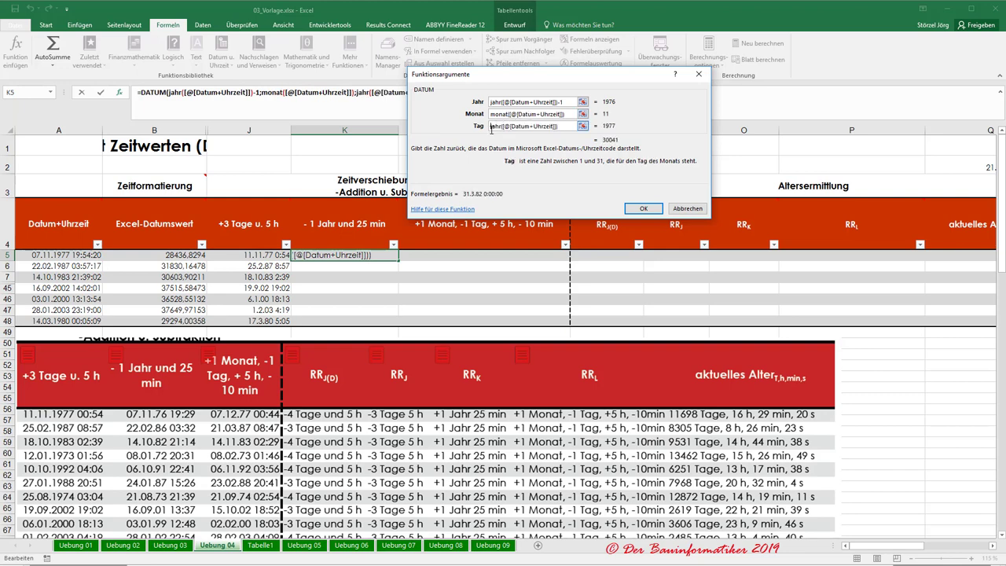
pyautogui.write('tag')
# Append +REST( to the end of the K5 DATUM formula.
pyautogui.click(550, 102)
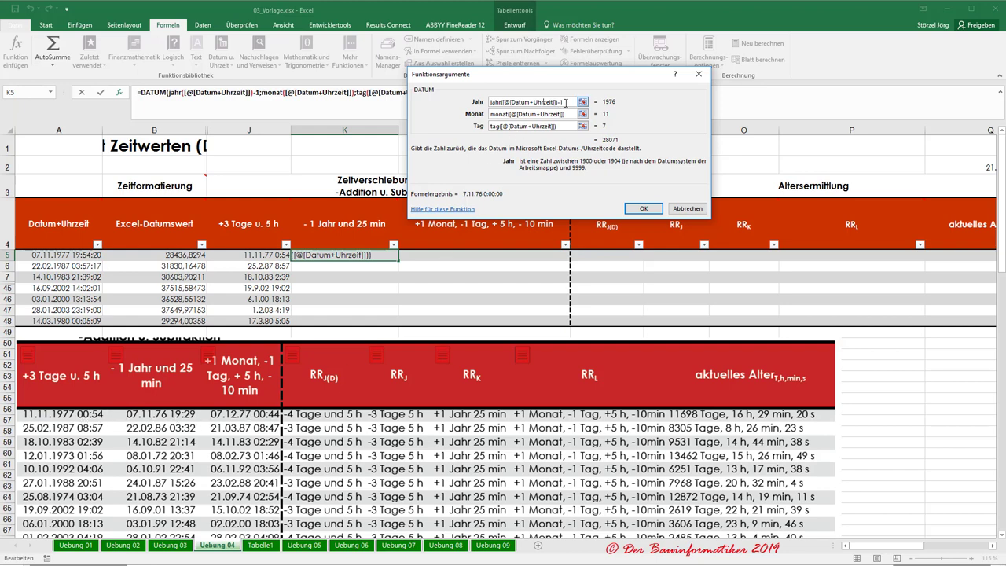
pyautogui.moveTo(503, 74); pyautogui.dragTo(473, 142)
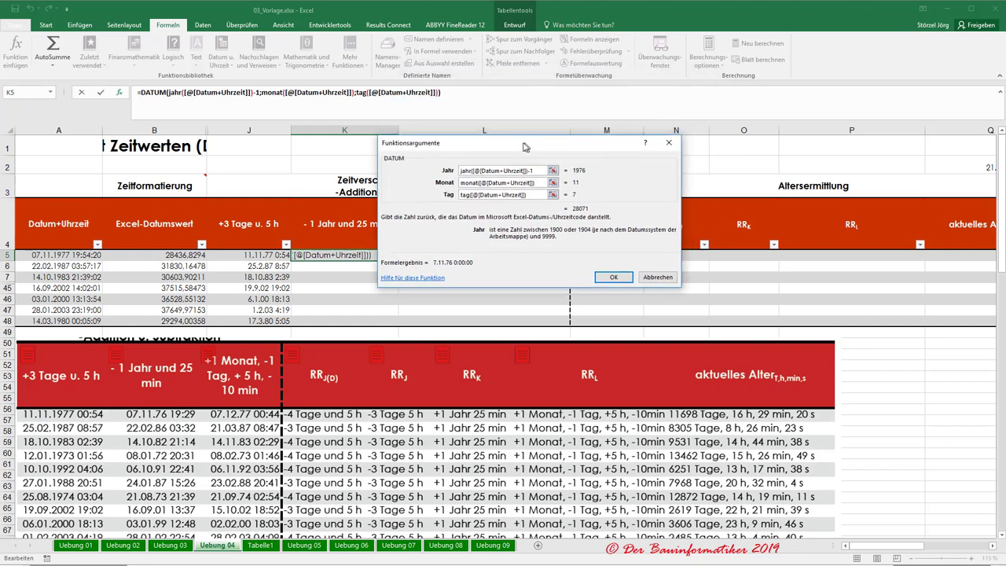
pyautogui.click(466, 93)
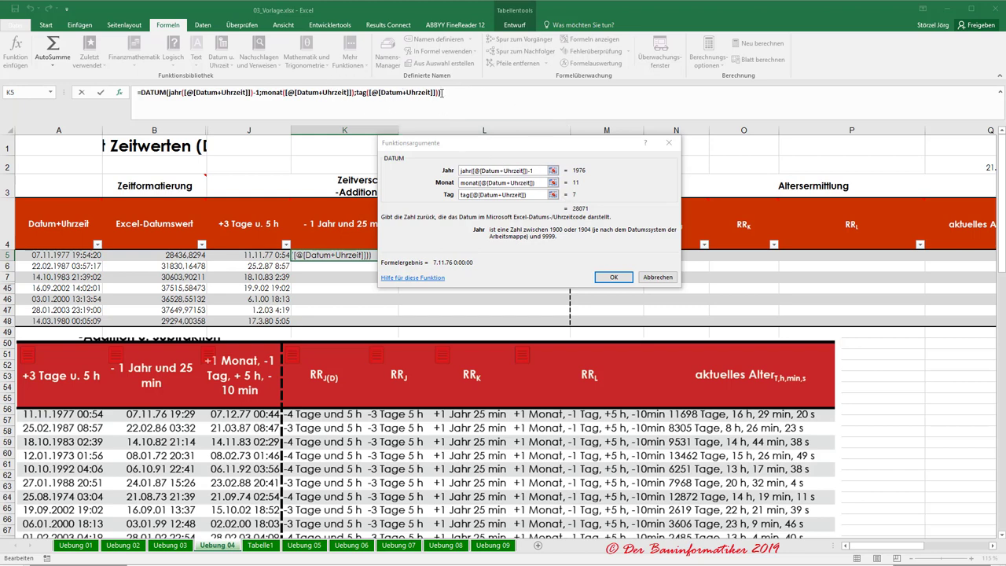
pyautogui.write('+')
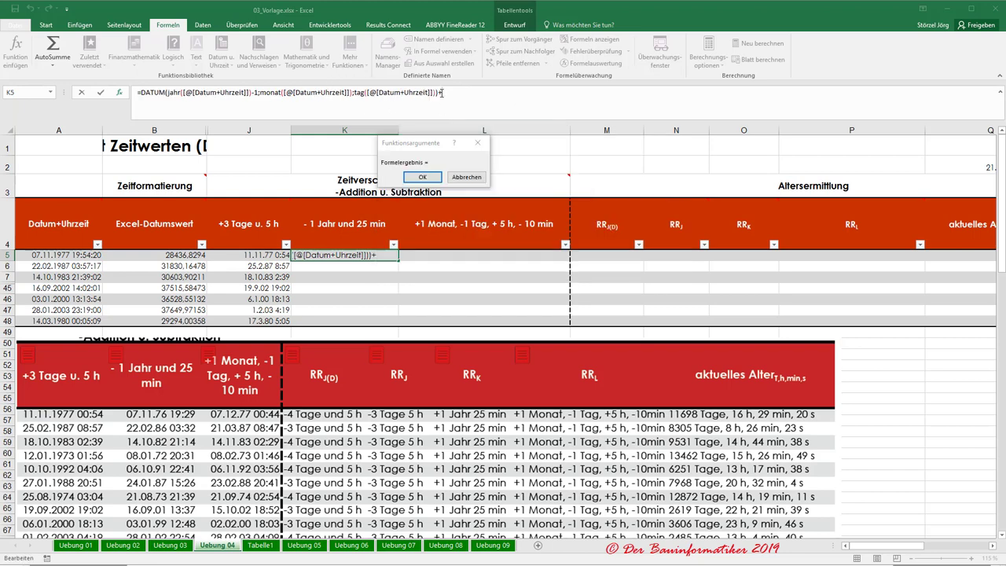
pyautogui.write('rest(')
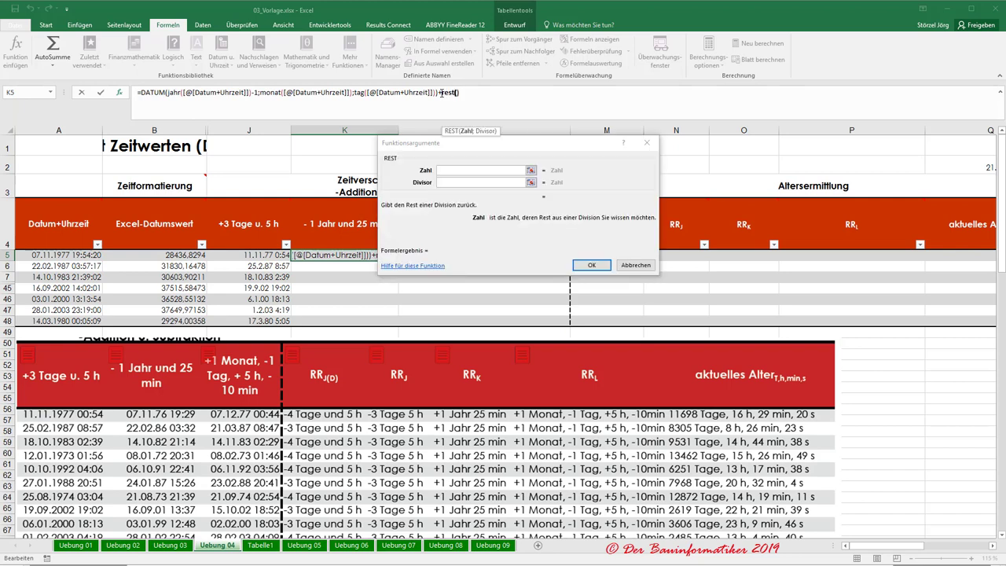
# Set the REST arguments to row 5's Datum+Uhrzeit and divisor 1.
pyautogui.click(450, 171)
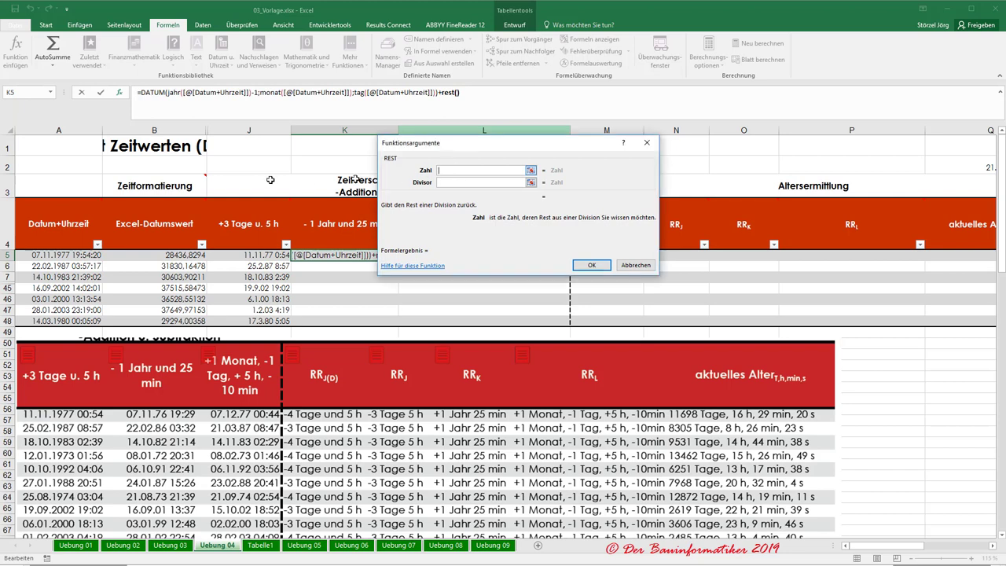
pyautogui.click(21, 255)
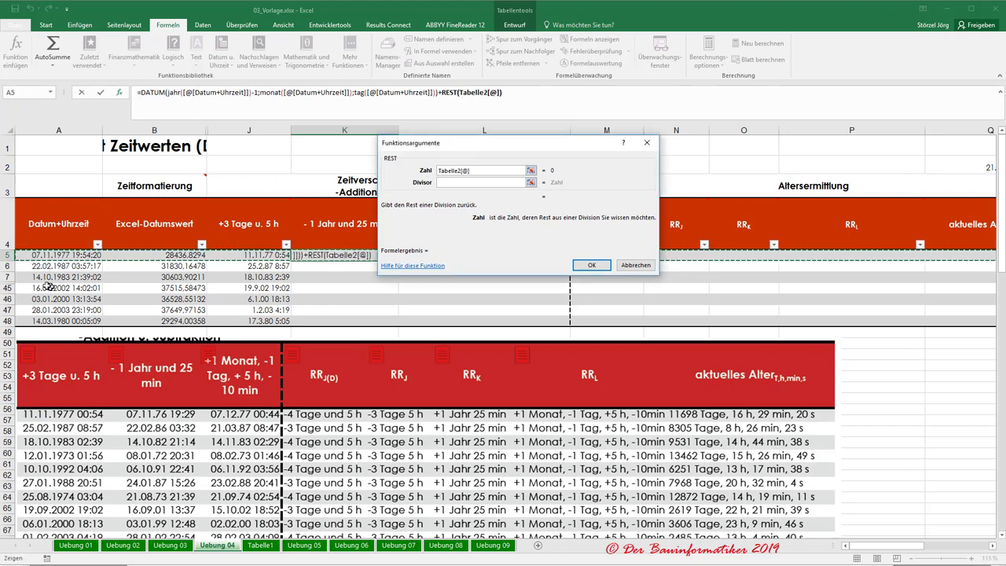
pyautogui.click(57, 255)
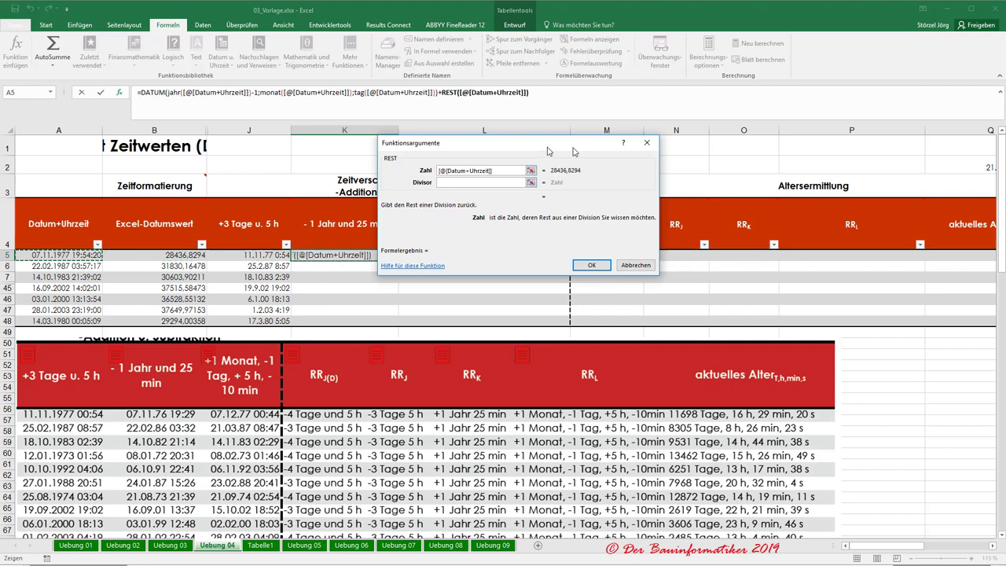
pyautogui.click(471, 182)
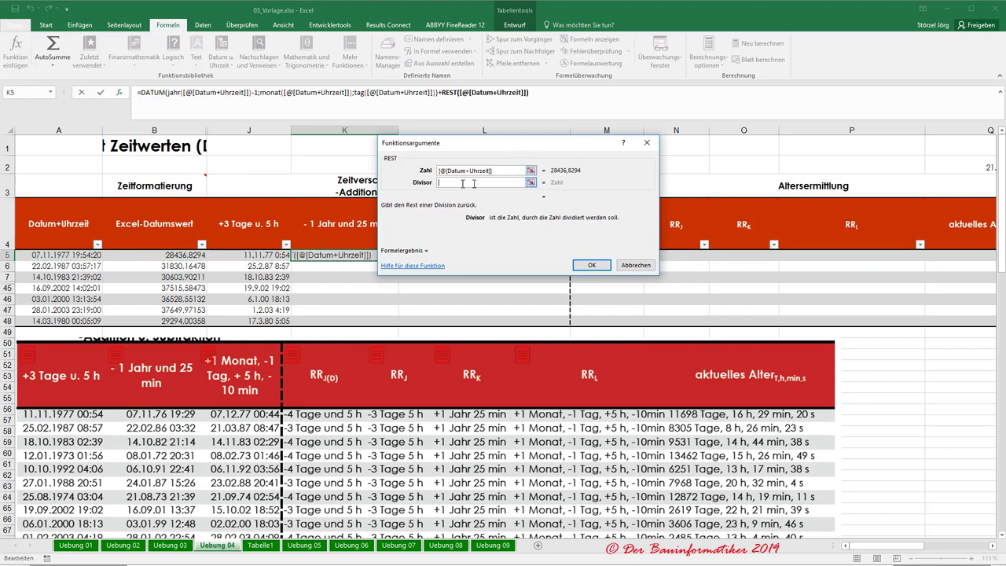
pyautogui.write('1')
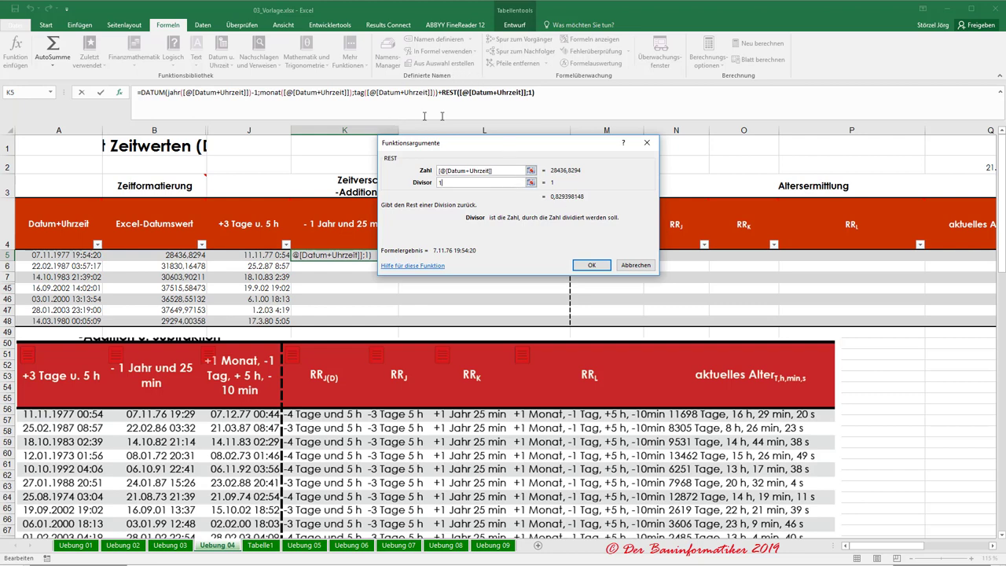
# Append -25/24/60 to the K5 formula and commit it to fill column K.
pyautogui.click(544, 92)
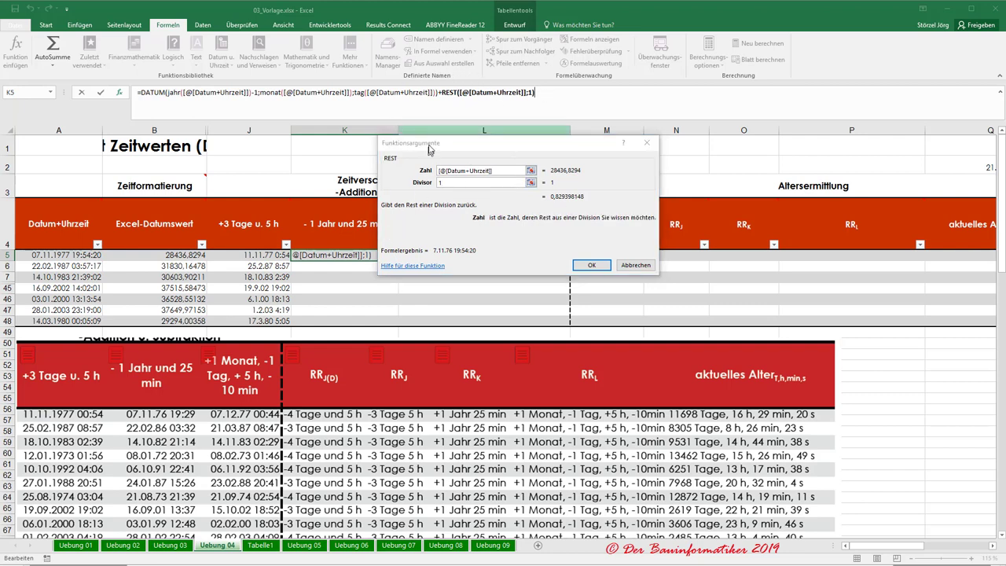
pyautogui.click(422, 184)
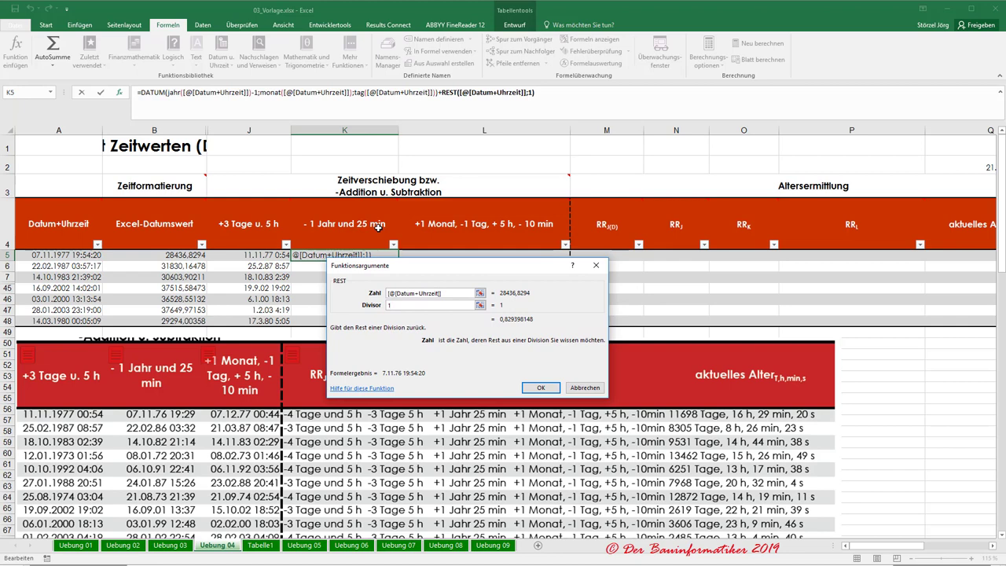
pyautogui.click(559, 91)
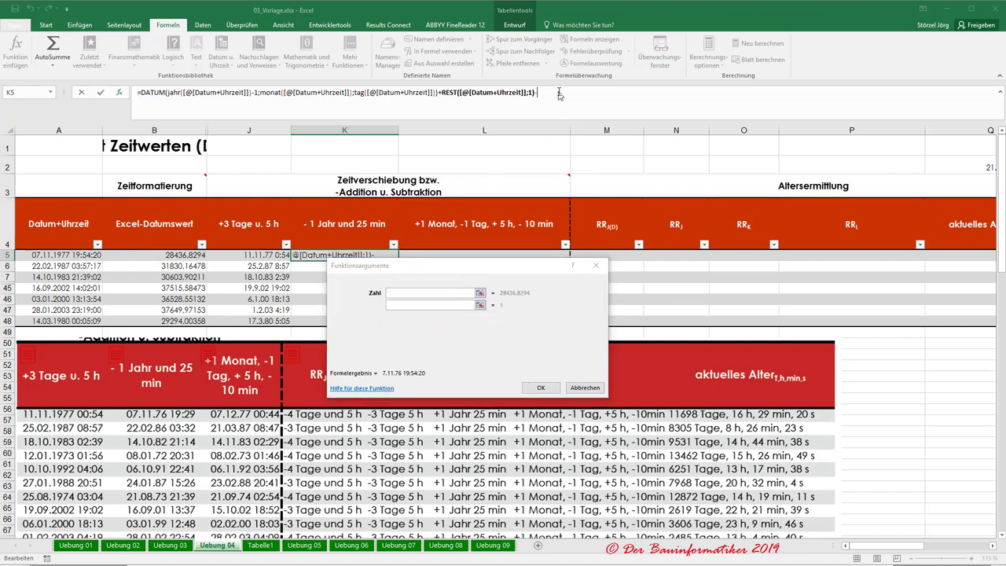
pyautogui.write('-25/24')
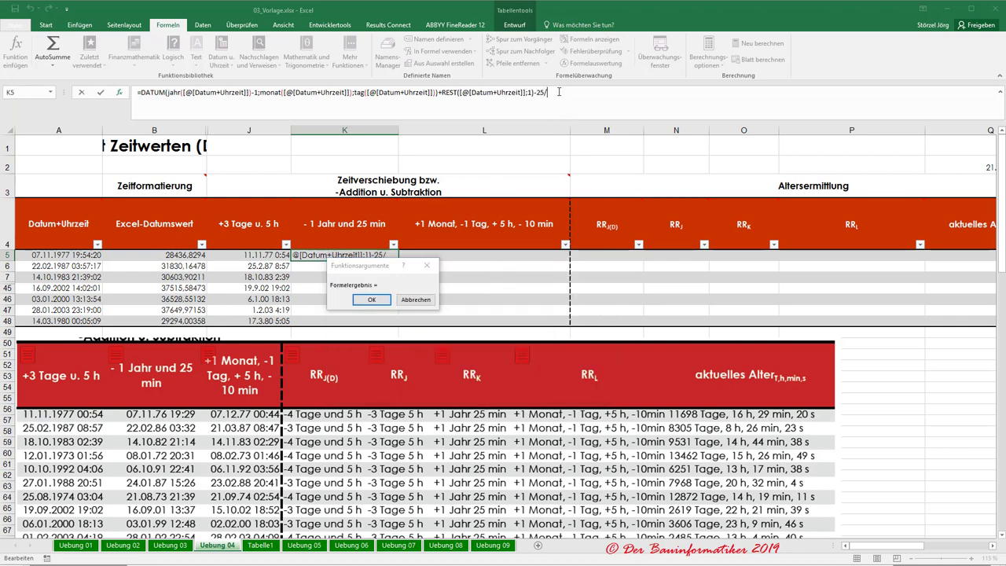
pyautogui.write('/60')
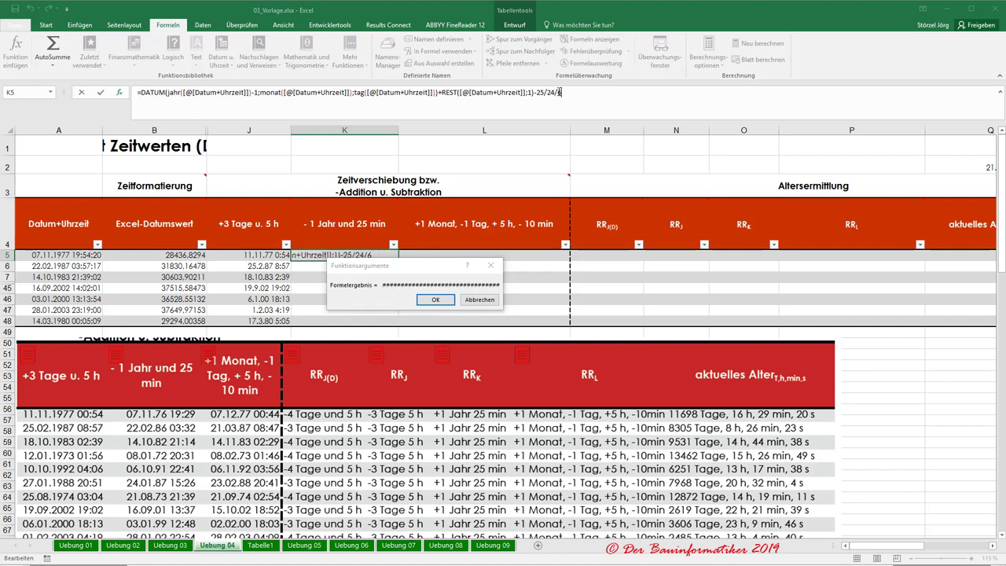
pyautogui.press('Return')
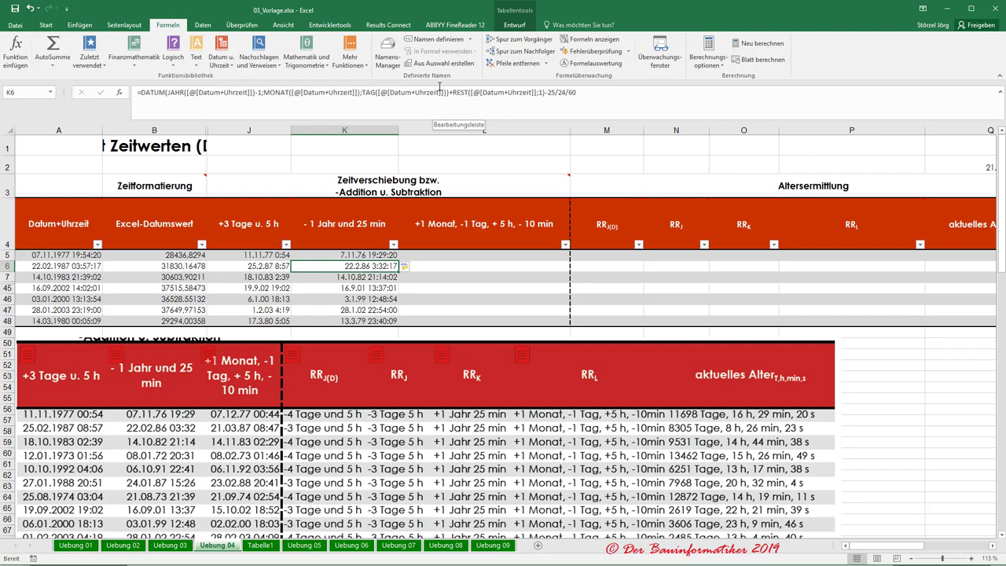
pyautogui.click(457, 256)
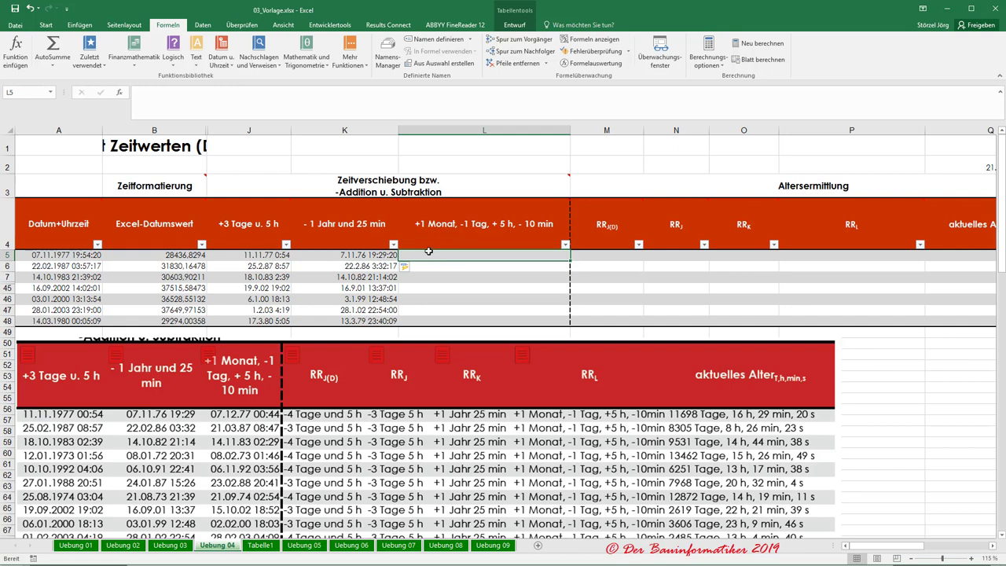
# Start =DATUM( in L5 with year JAHR([@[Datum+Uhrzeit]]).
pyautogui.write('=datum')
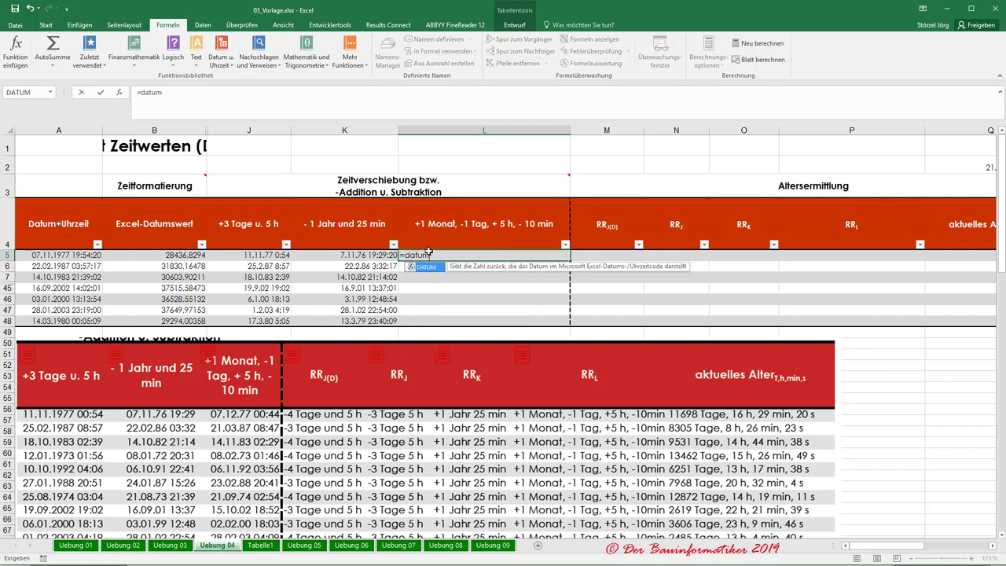
pyautogui.write('(')
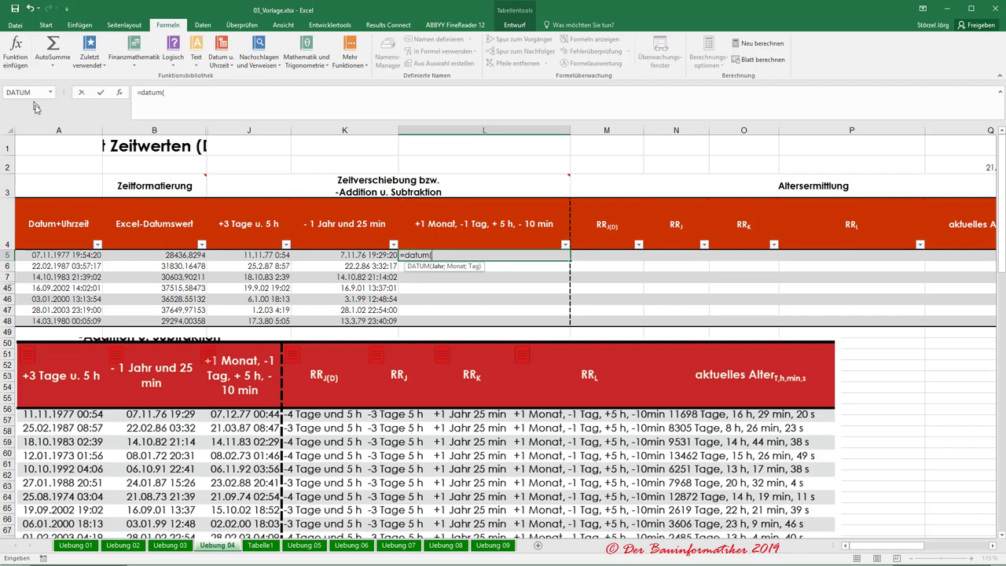
pyautogui.click(118, 93)
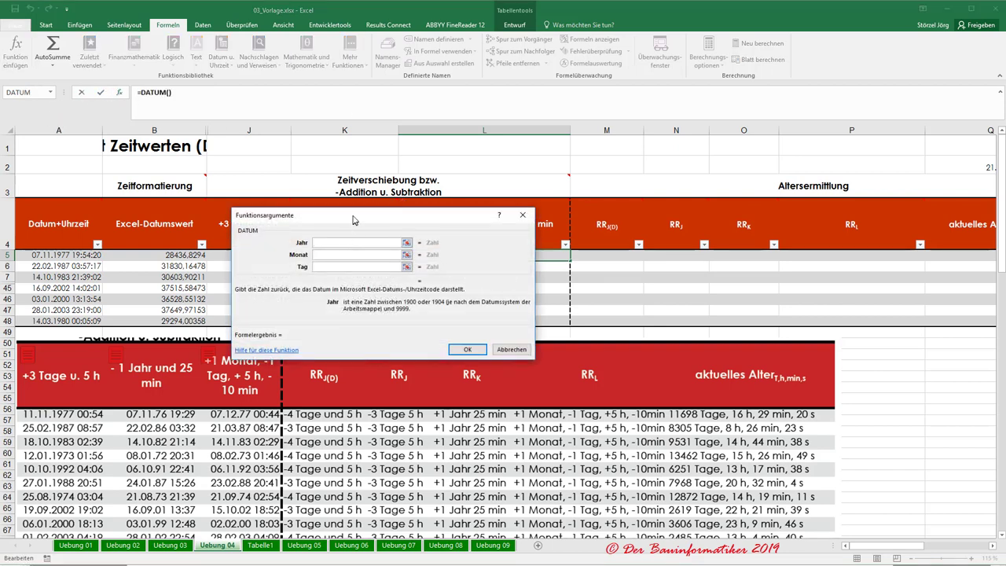
pyautogui.moveTo(357, 219); pyautogui.dragTo(675, 191)
pyautogui.write('jah')
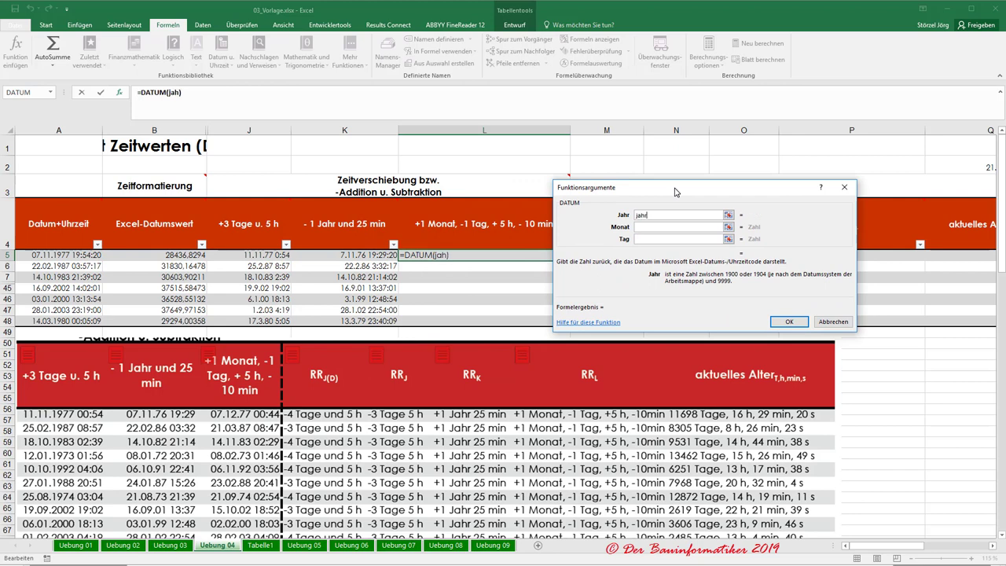
pyautogui.write('r(')
pyautogui.click(56, 254)
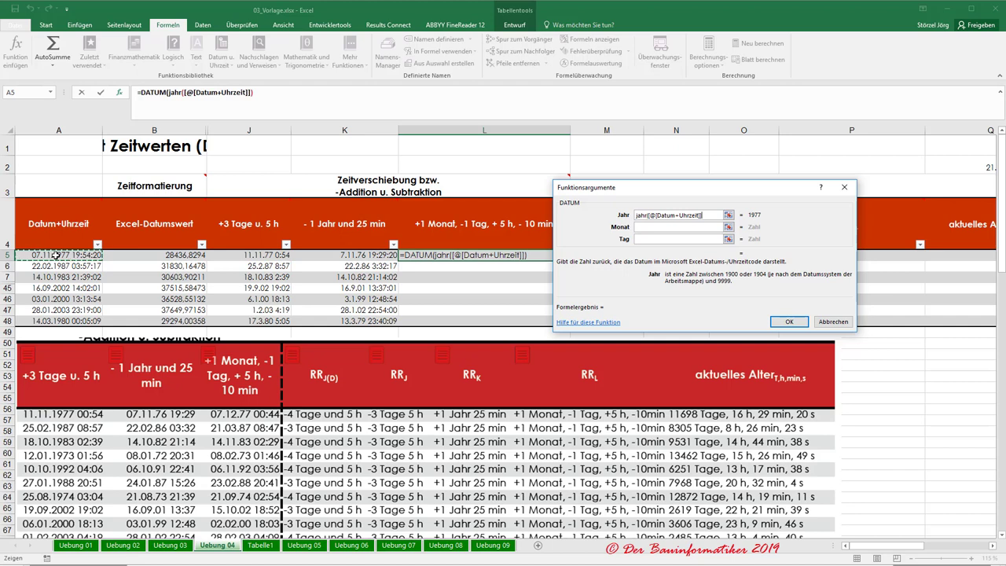
pyautogui.write(')')
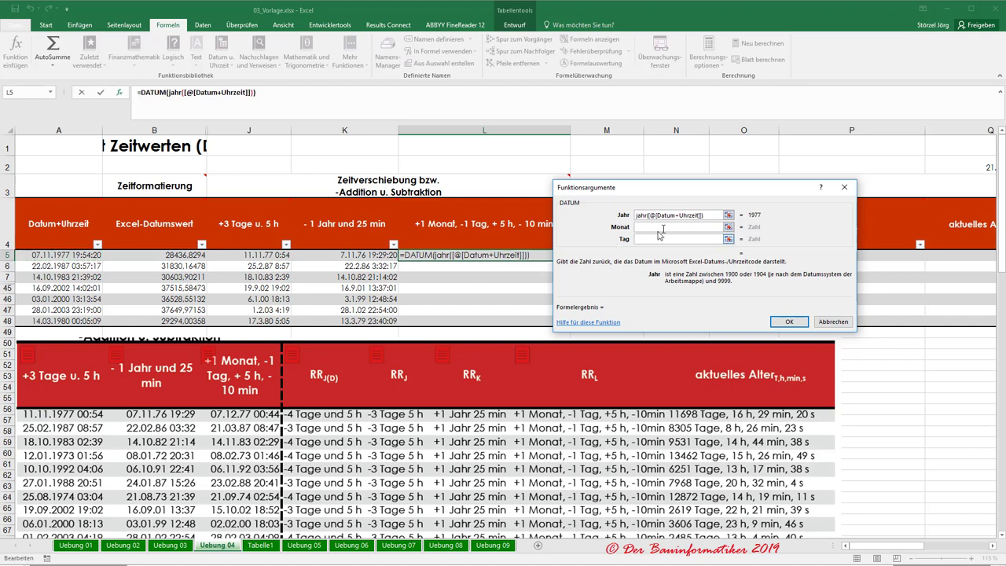
# Set month to MONAT(Datum+Uhrzeit)+1 and day to TAG([@[Datum+Uhrzeit]])-1.
pyautogui.moveTo(670, 211); pyautogui.dragTo(595, 205)
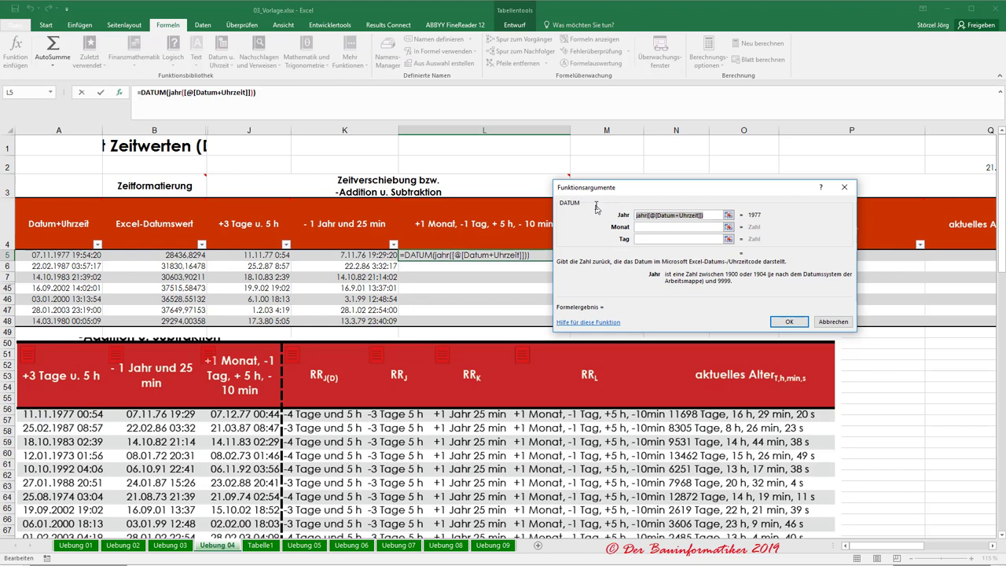
pyautogui.hotkey('ctrl', 'c')
pyautogui.click(641, 227)
pyautogui.hotkey('ctrl', 'v')
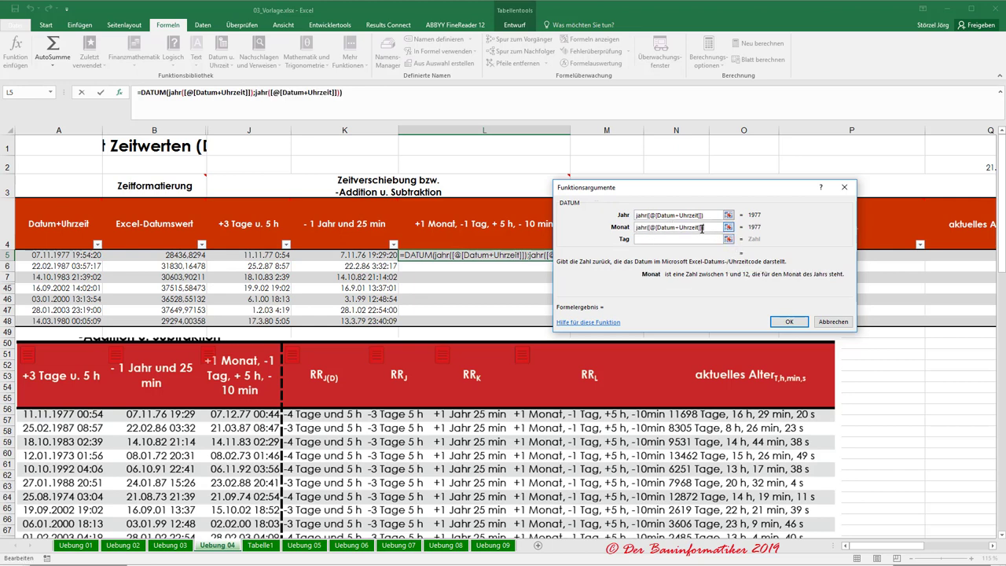
pyautogui.doubleClick(641, 227)
pyautogui.write('monat')
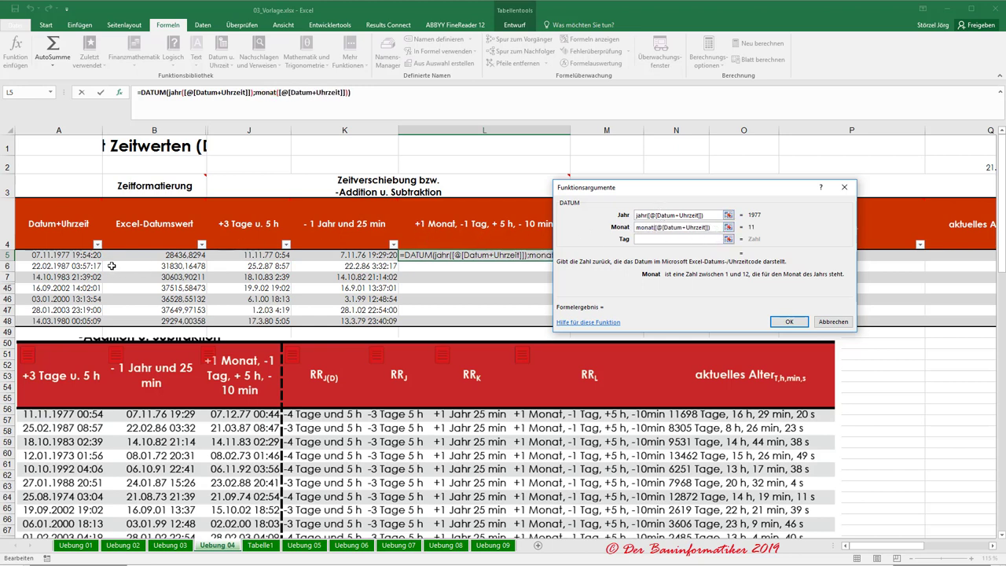
pyautogui.write('+1')
pyautogui.click(664, 242)
pyautogui.write('tag([@[Datum+Uhrzeit]])')
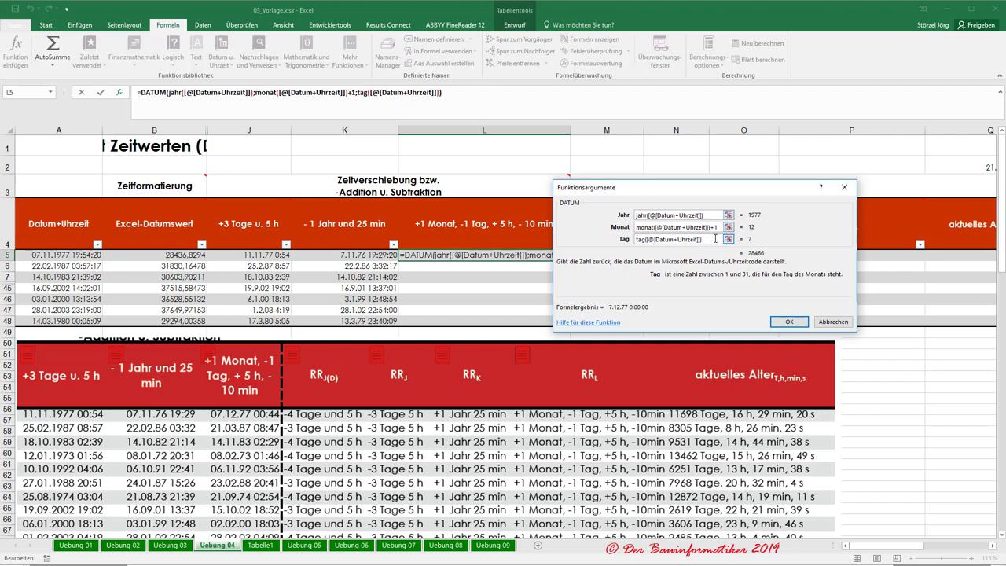
pyautogui.write('-1')
# Append +REST( to the end of the L5 formula.
pyautogui.click(161, 93)
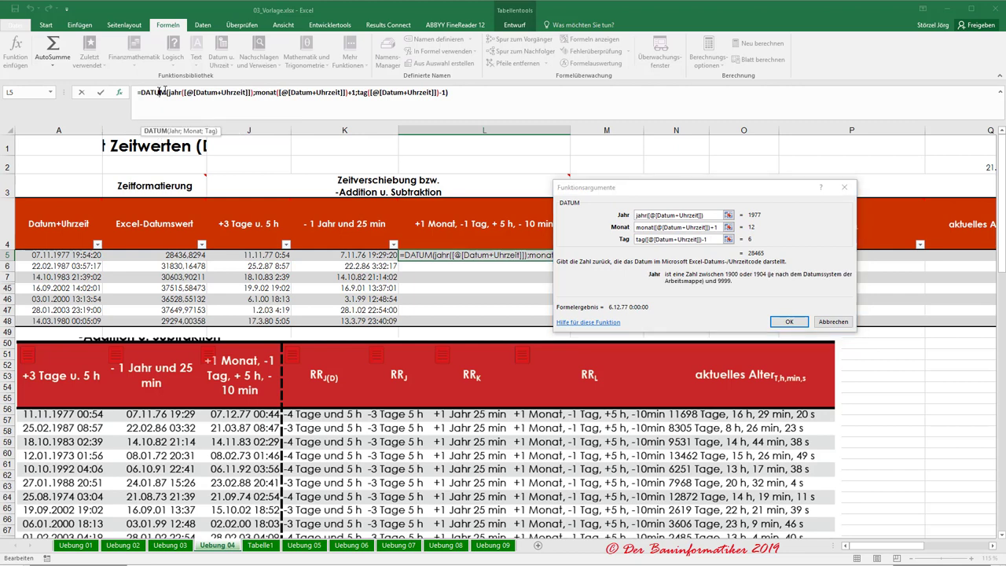
pyautogui.click(462, 93)
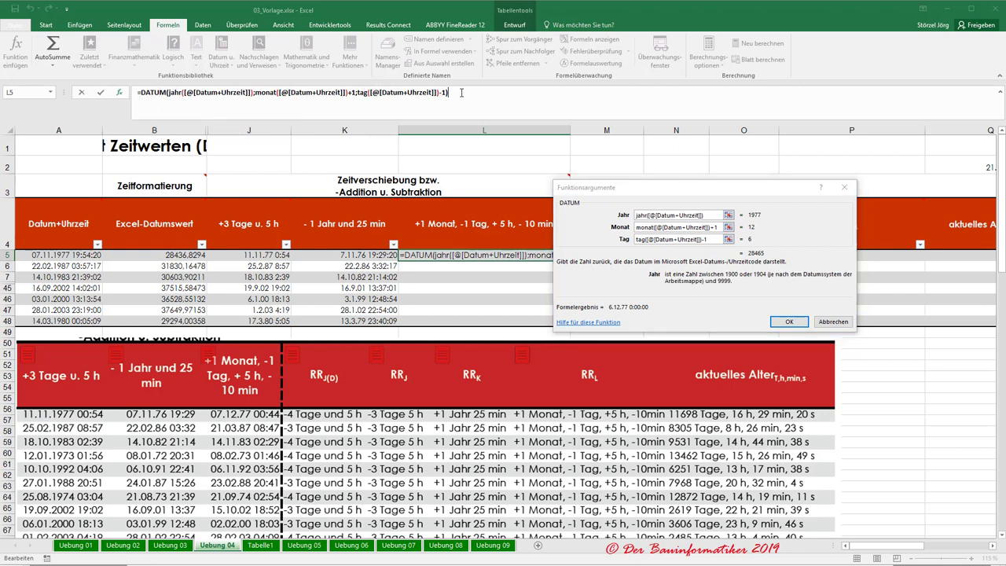
pyautogui.write('+')
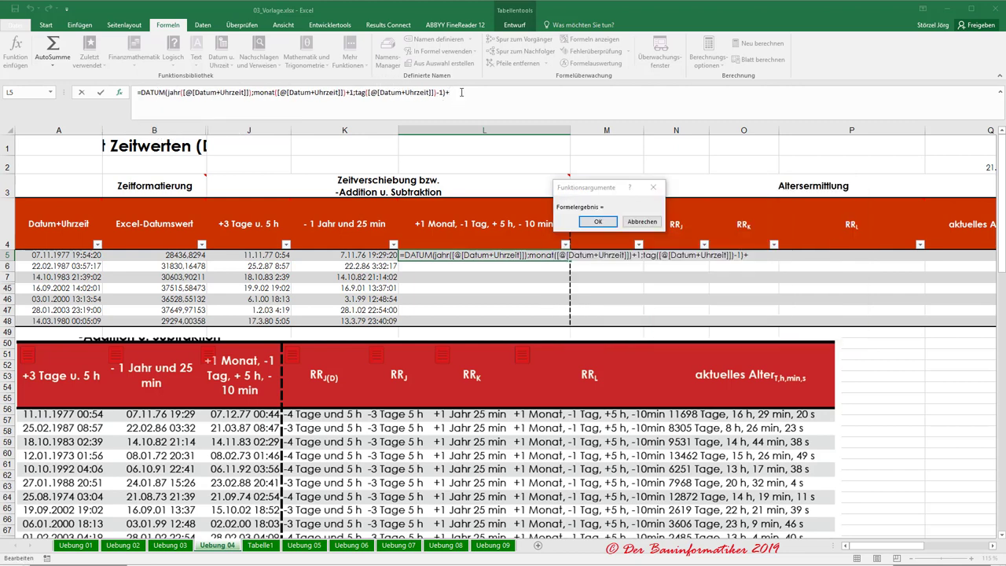
pyautogui.write('rest(')
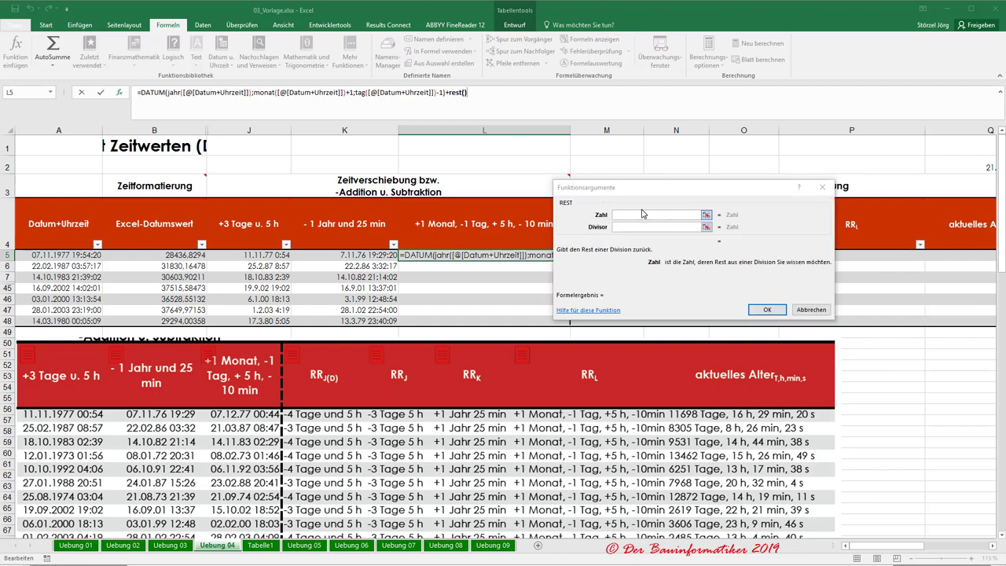
# Set the REST arguments to the row's Datum+Uhrzeit and divisor 1.
pyautogui.click(645, 215)
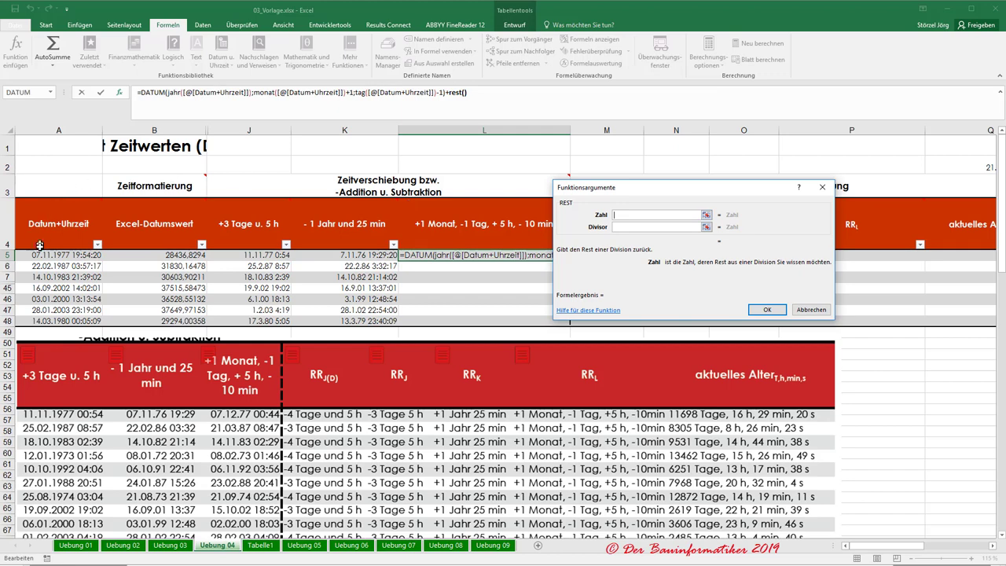
pyautogui.click(42, 255)
pyautogui.click(642, 227)
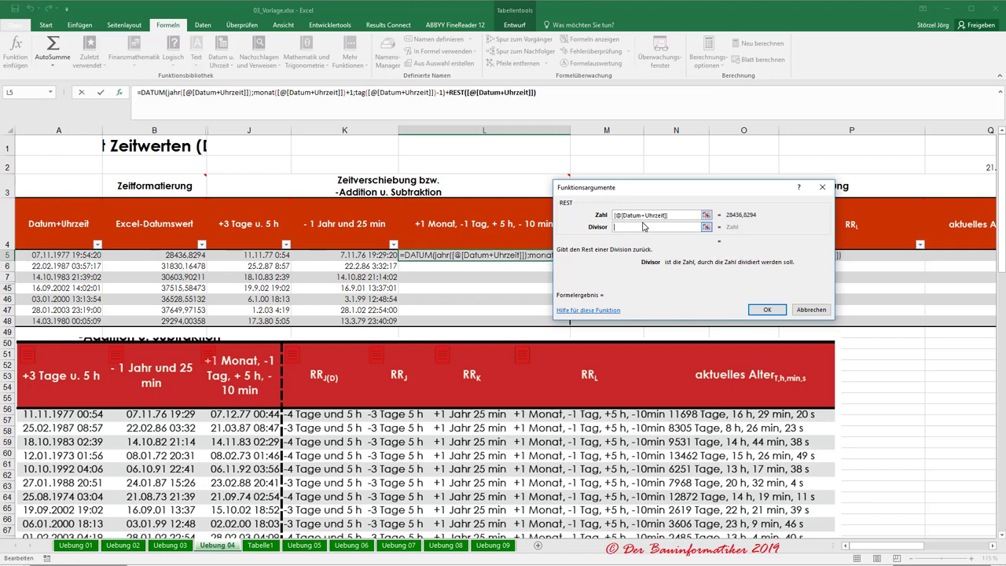
pyautogui.write('1')
# Append +5/24-10/24/60 to the L5 formula and commit it to fill column L.
pyautogui.moveTo(601, 187); pyautogui.dragTo(487, 258)
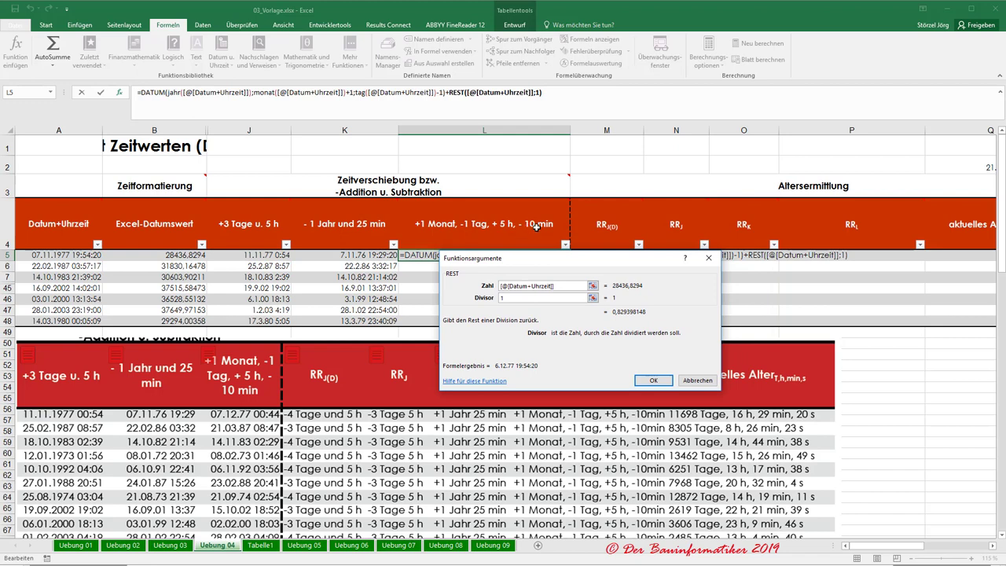
pyautogui.click(553, 92)
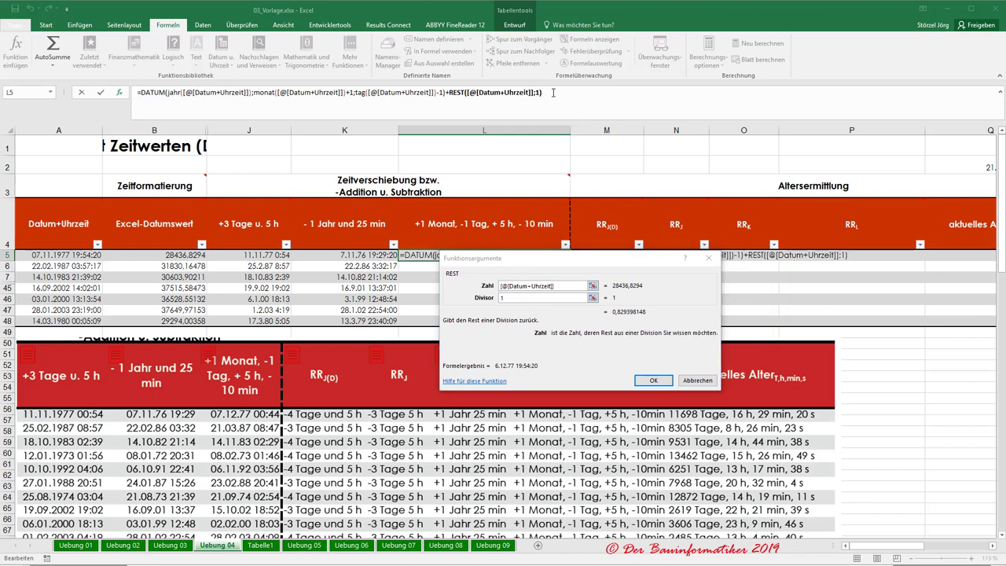
pyautogui.write('+5/24')
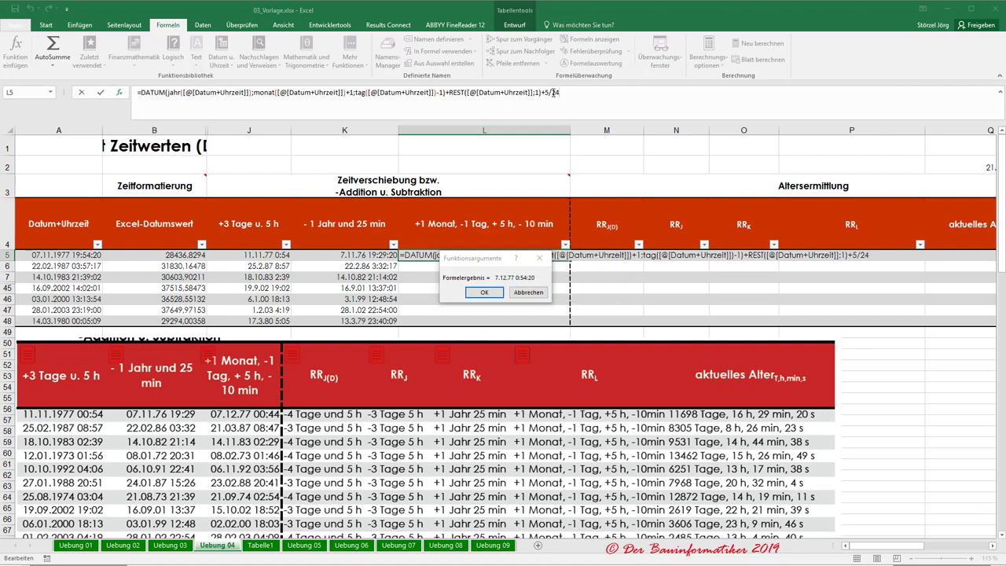
pyautogui.write('-')
pyautogui.write('10/274')
pyautogui.press('BackSpace')
pyautogui.press('BackSpace')
pyautogui.write('4/')
pyautogui.write('60')
pyautogui.press('Return')
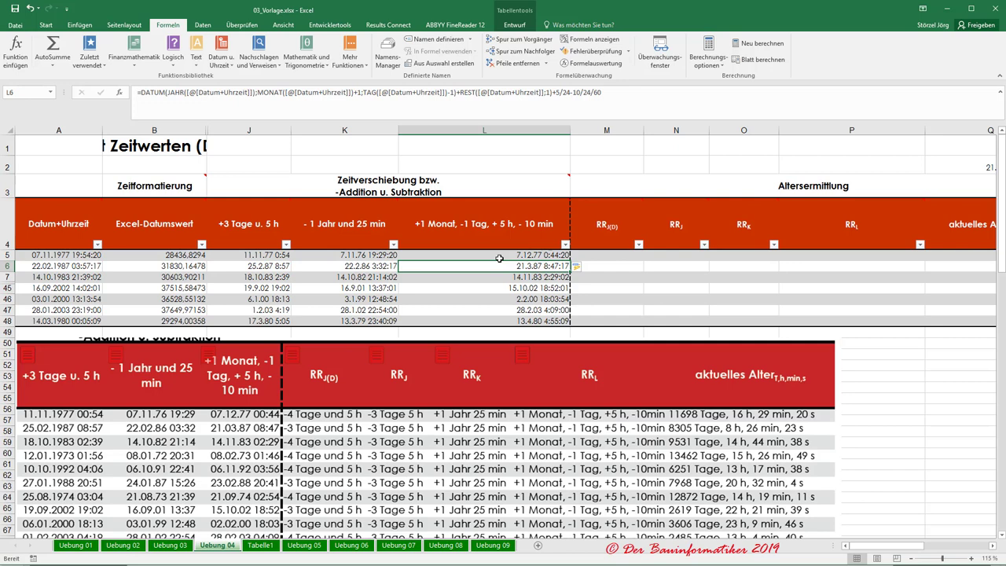
pyautogui.click(520, 256)
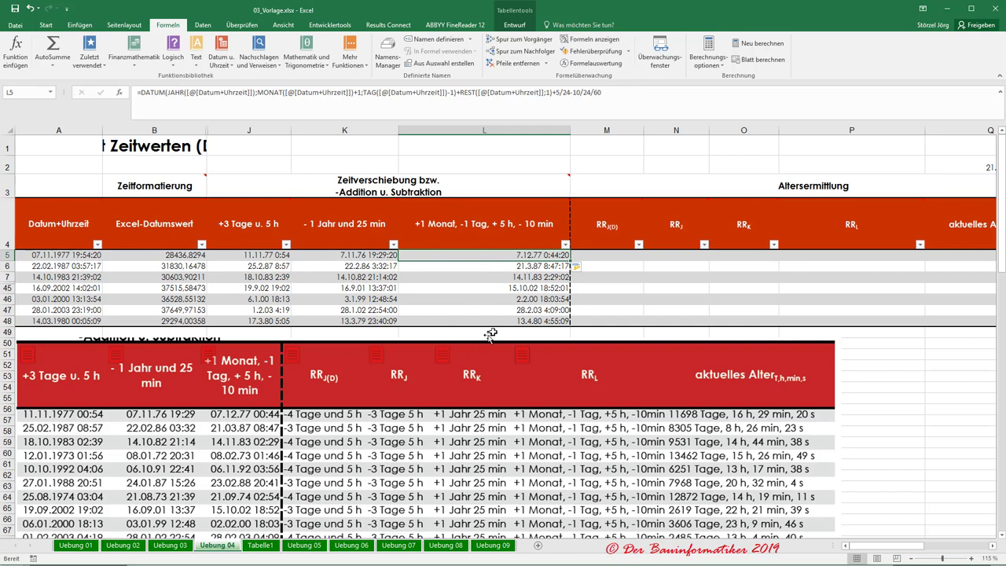
pyautogui.click(32, 301)
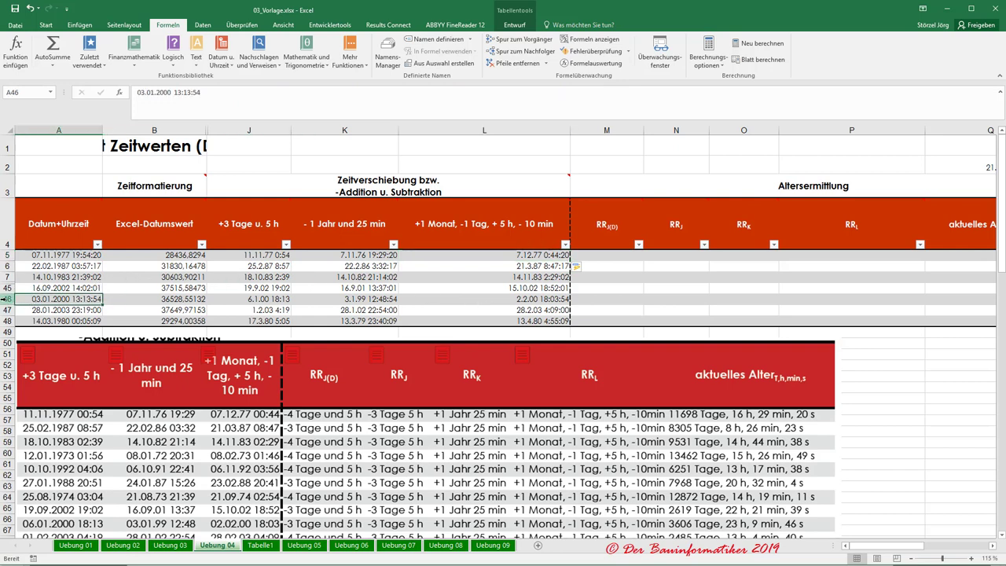
pyautogui.click(7, 299)
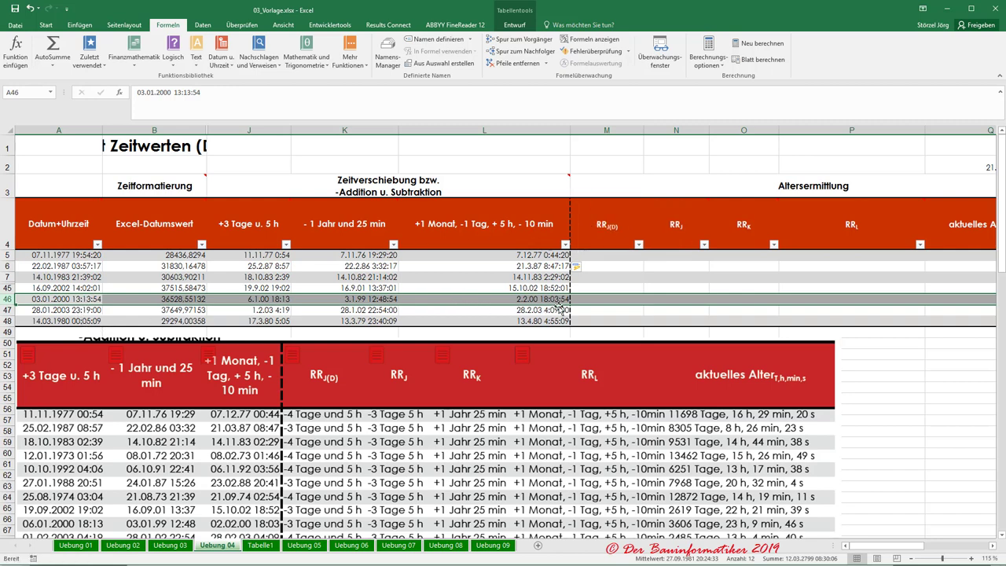
pyautogui.click(510, 273)
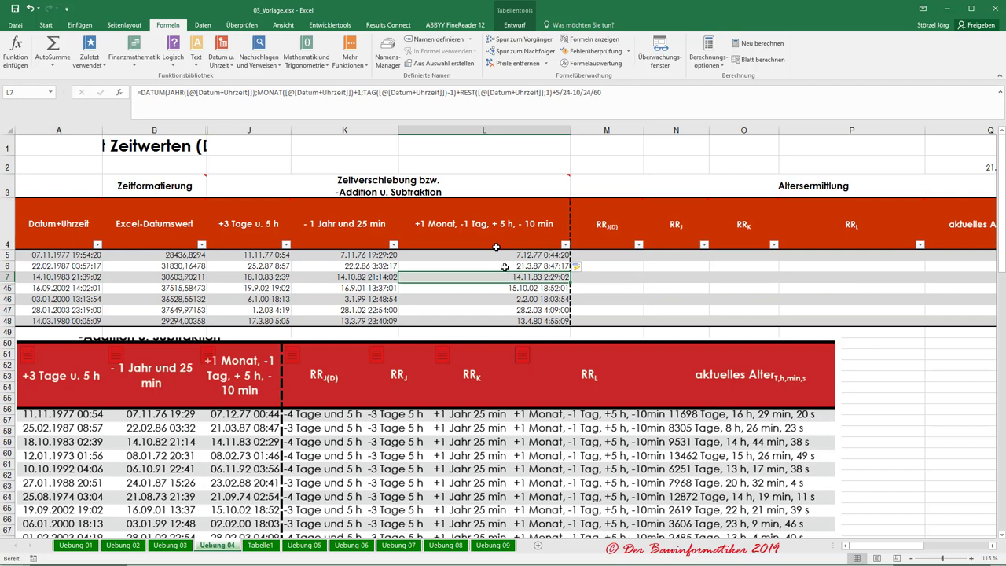
pyautogui.click(490, 252)
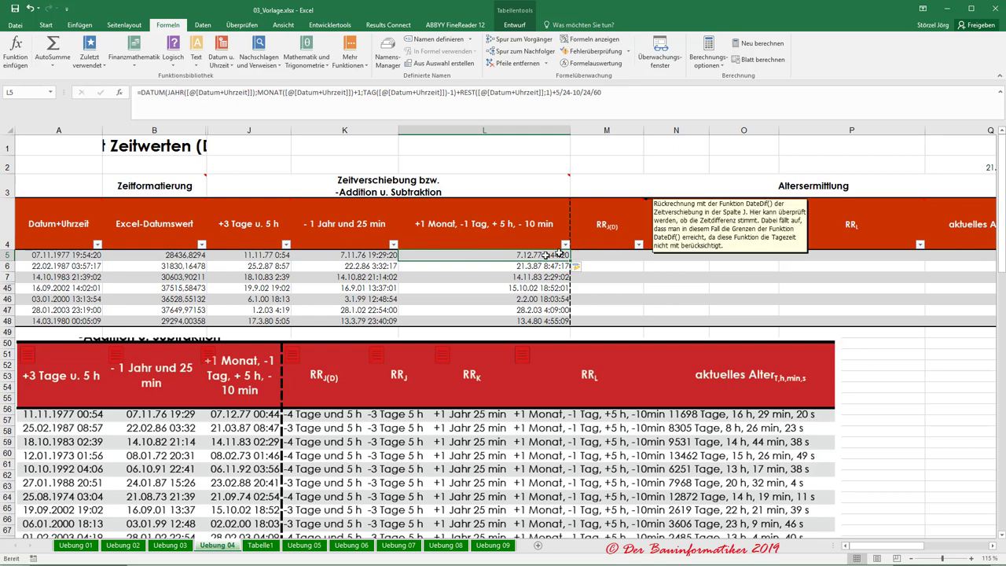
pyautogui.click(618, 253)
pyautogui.moveTo(249, 224)
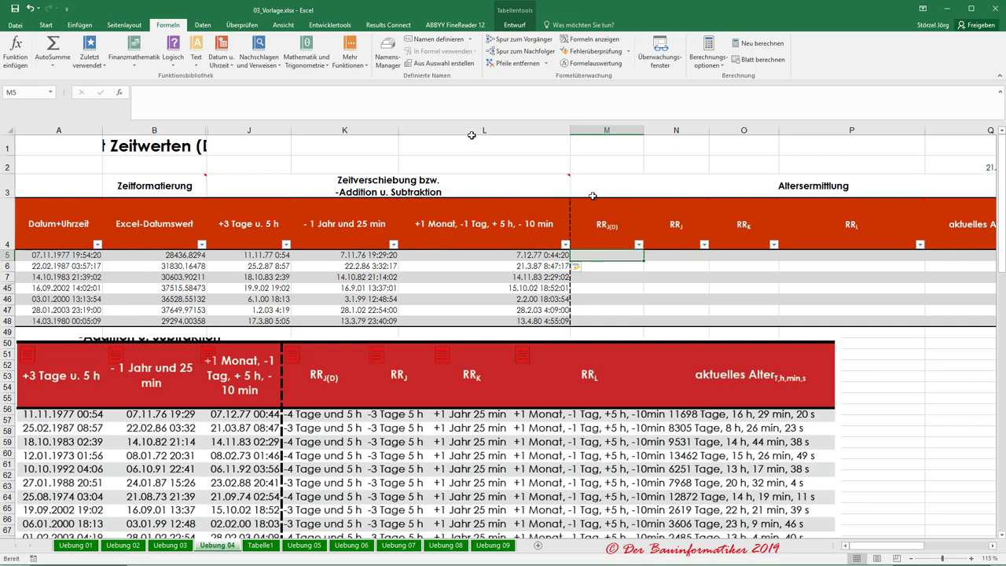
# Enter =J5-A5 in M5 (+3 Tage u. 5 h minus Datum+Uhrzeit) and check the filled results.
pyautogui.click(183, 102)
pyautogui.write('=')
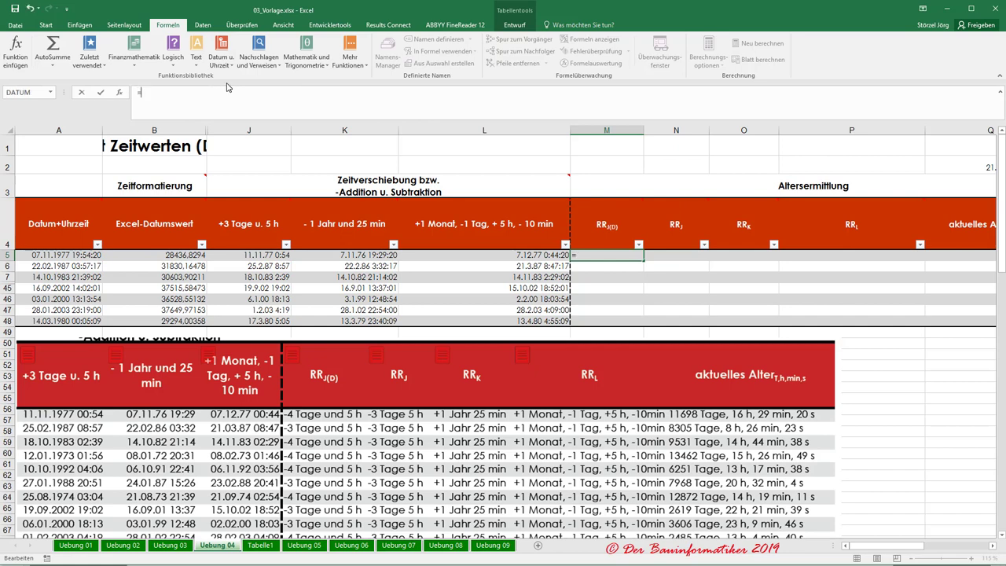
pyautogui.click(248, 255)
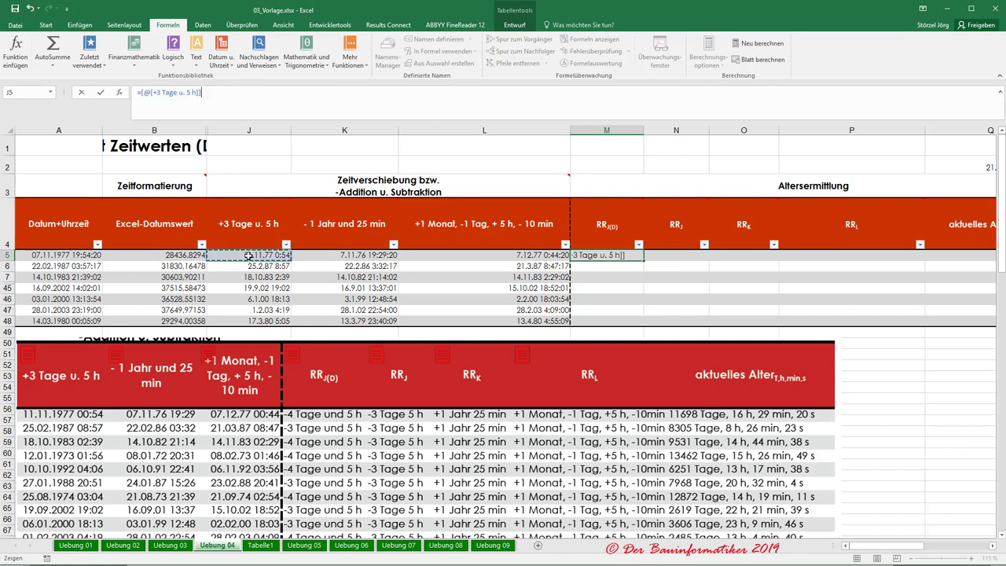
pyautogui.write('-')
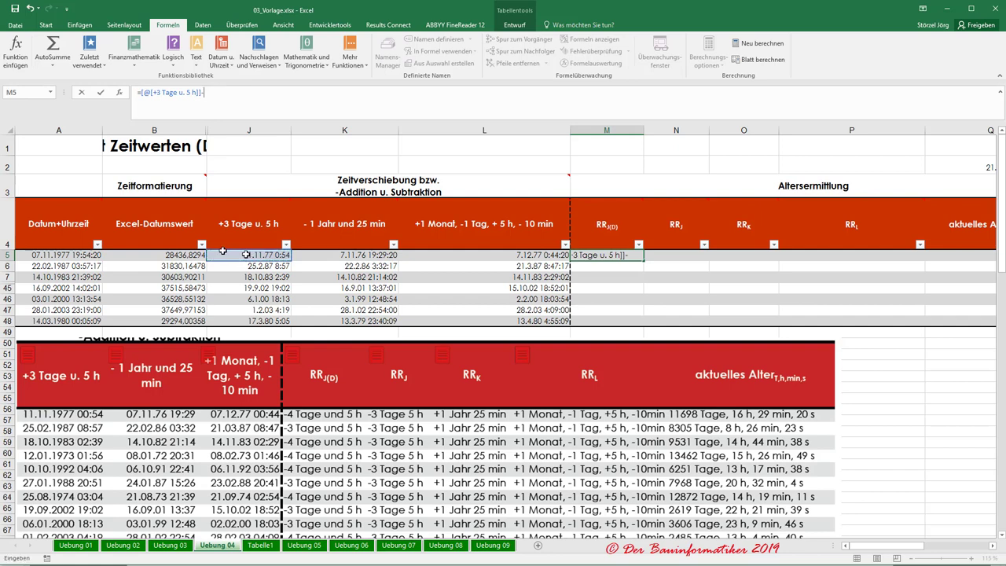
pyautogui.click(68, 255)
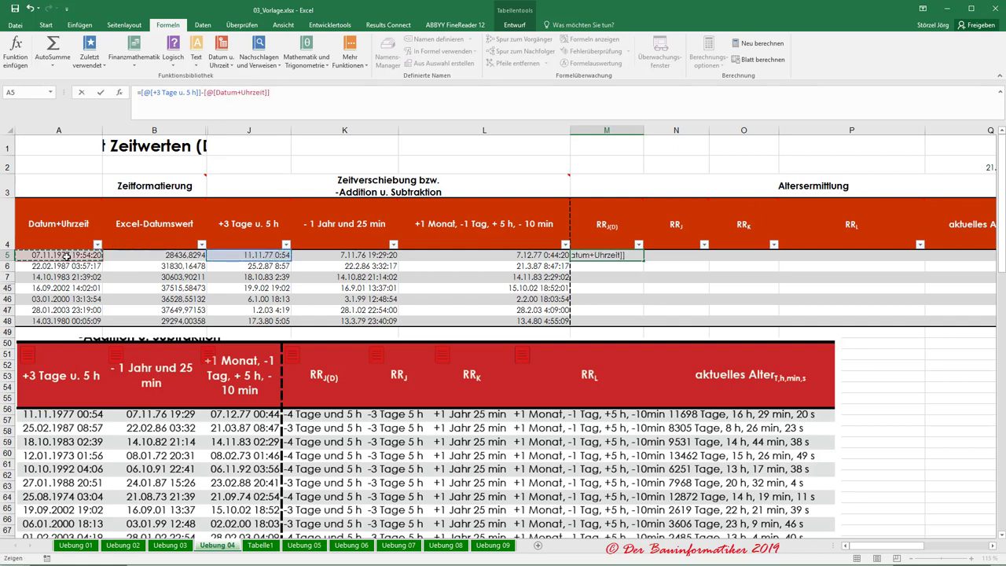
pyautogui.press('Return')
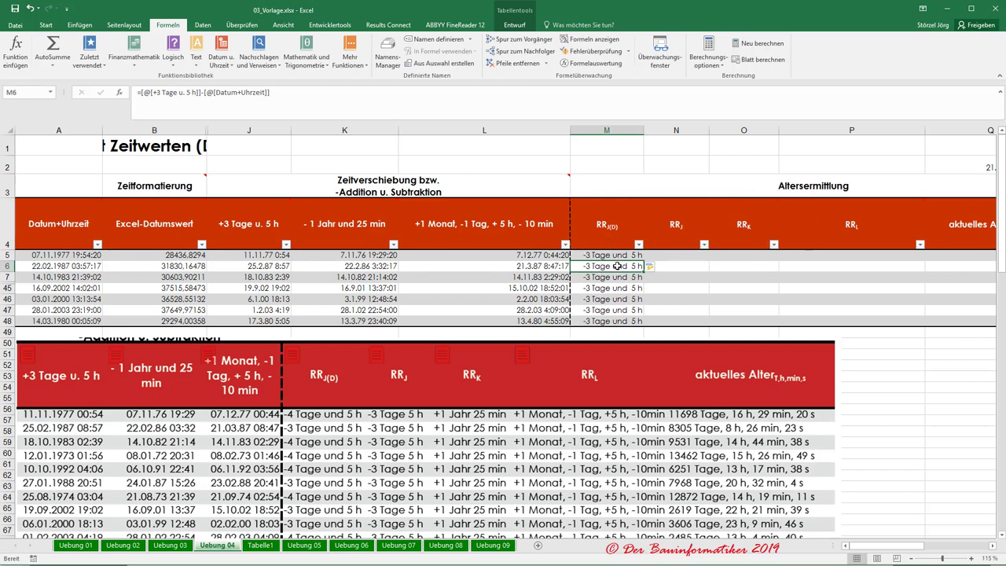
pyautogui.click(609, 255)
pyautogui.click(606, 279)
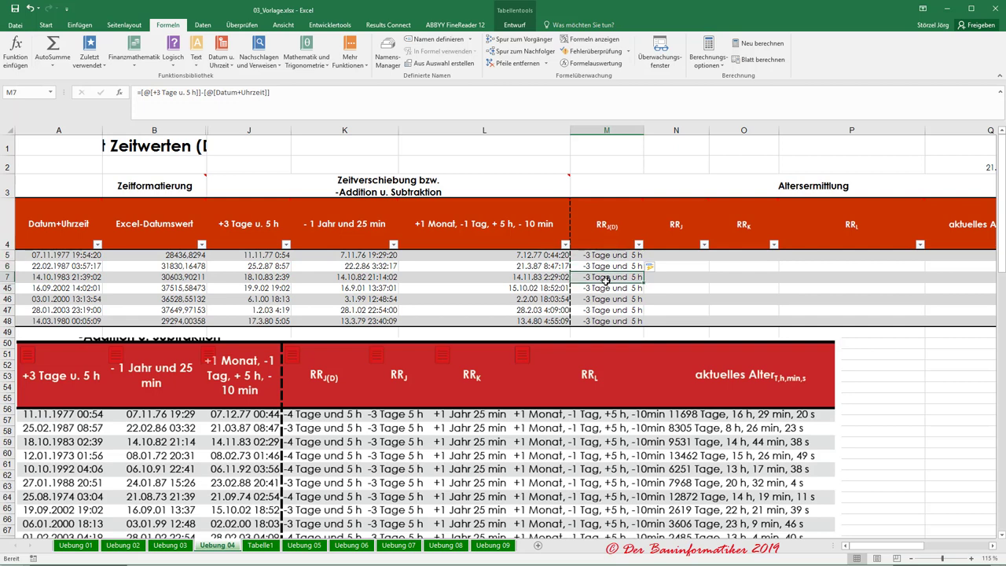
# Select column M and switch its number format to plain numbers.
pyautogui.click(606, 129)
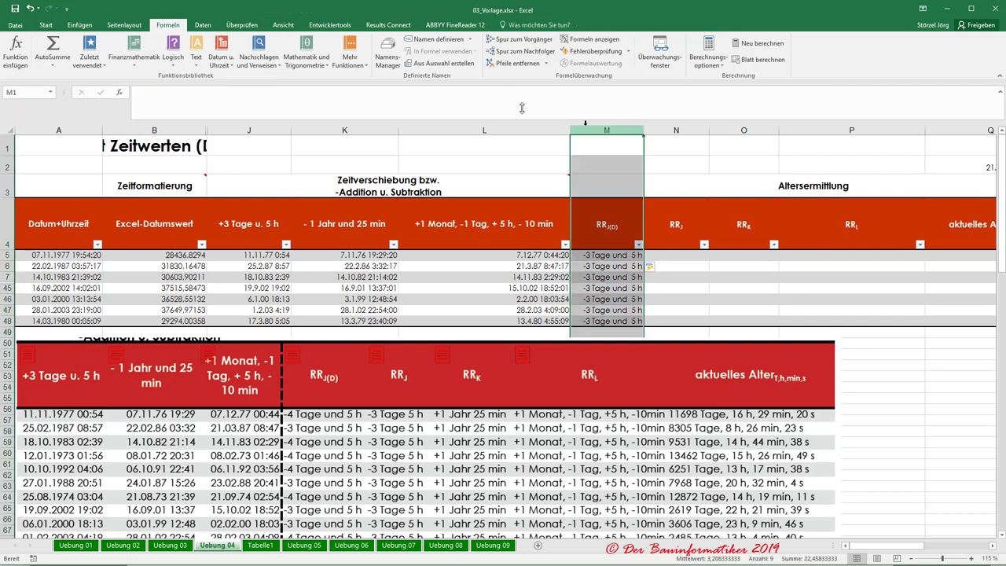
pyautogui.click(47, 25)
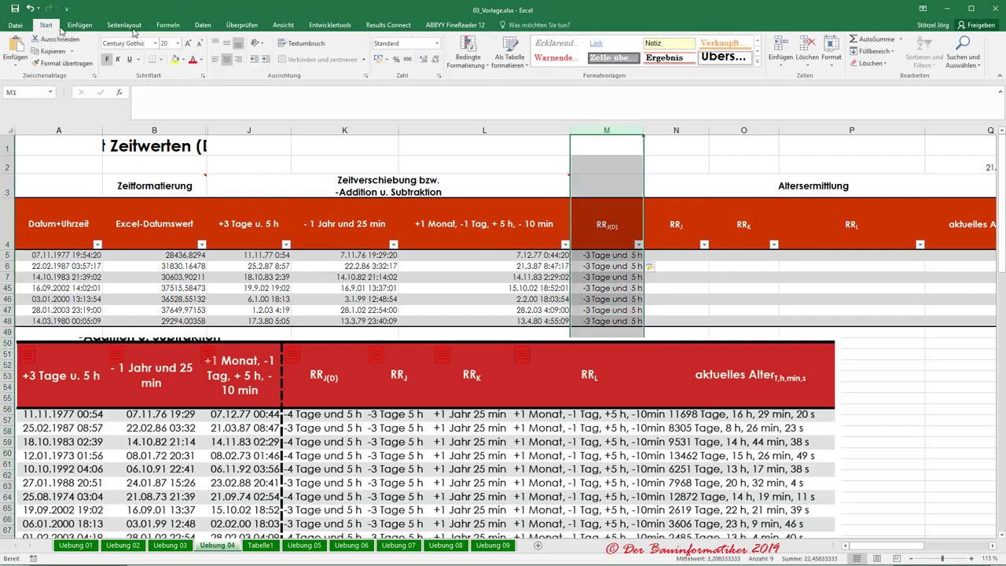
pyautogui.click(437, 43)
pyautogui.click(416, 61)
pyautogui.click(616, 288)
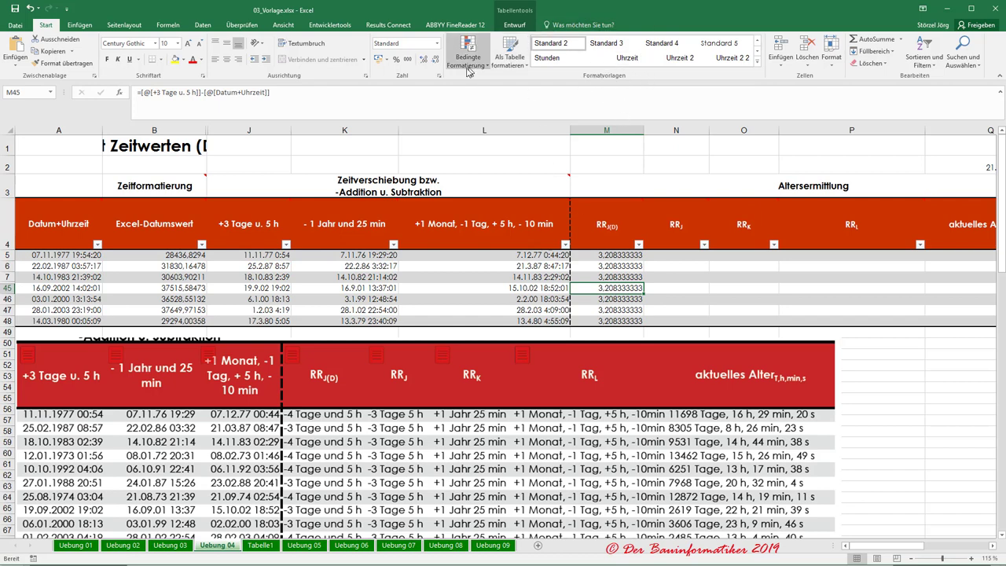
# Apply the custom format "-"T "Tage und " h "h" to all of column M.
pyautogui.click(438, 75)
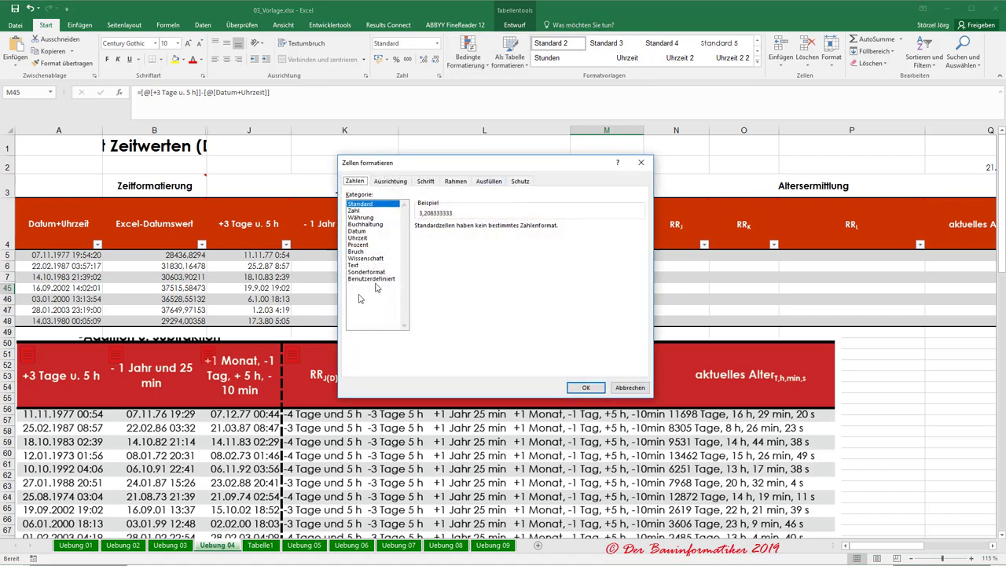
pyautogui.click(365, 279)
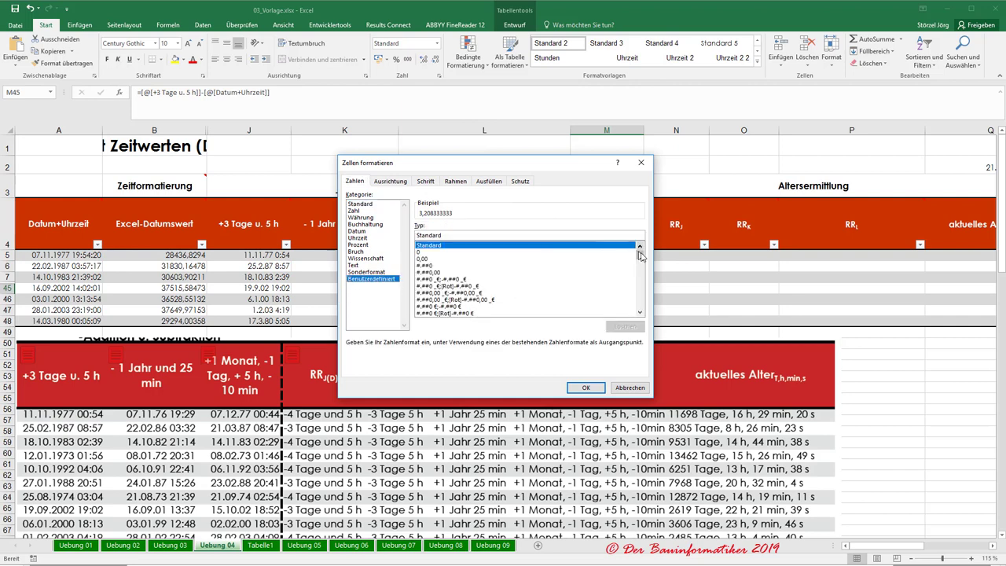
pyautogui.moveTo(640, 257); pyautogui.dragTo(638, 310)
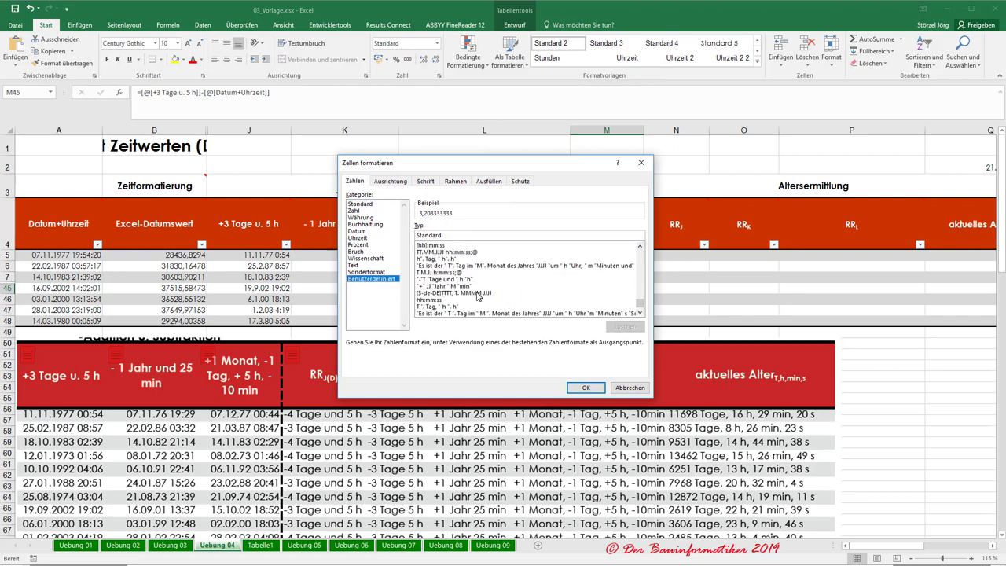
pyautogui.click(465, 284)
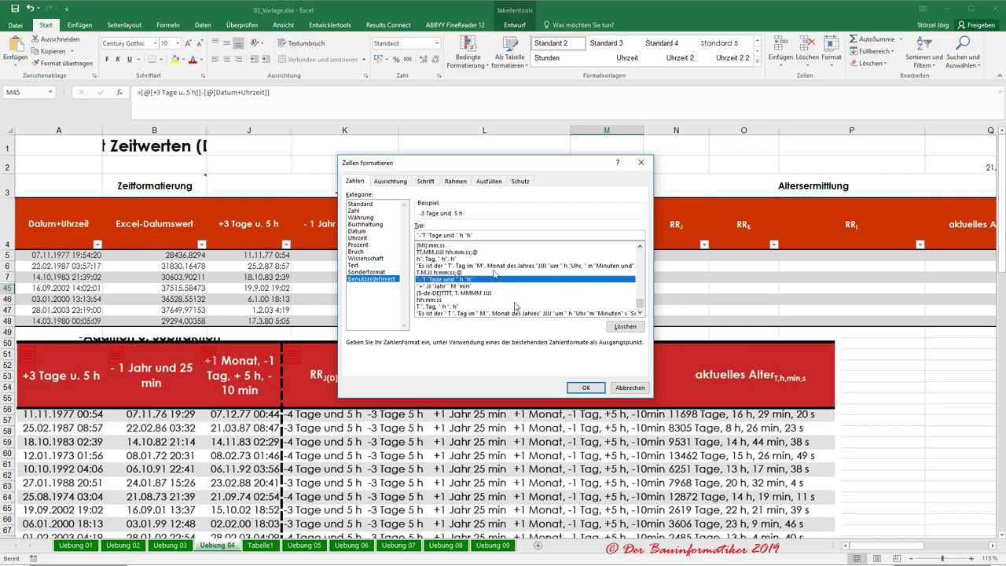
pyautogui.click(586, 387)
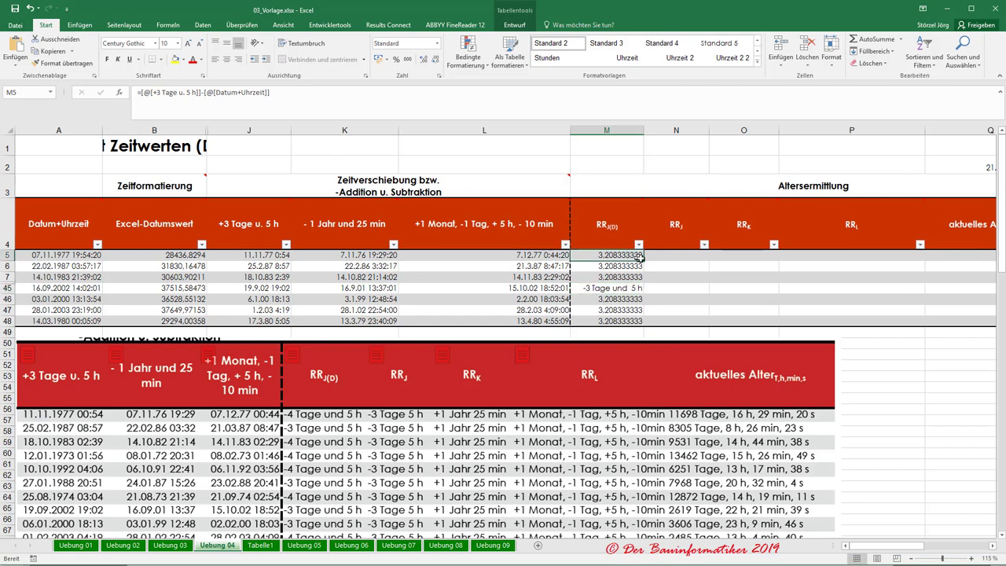
pyautogui.click(30, 7)
pyautogui.click(30, 8)
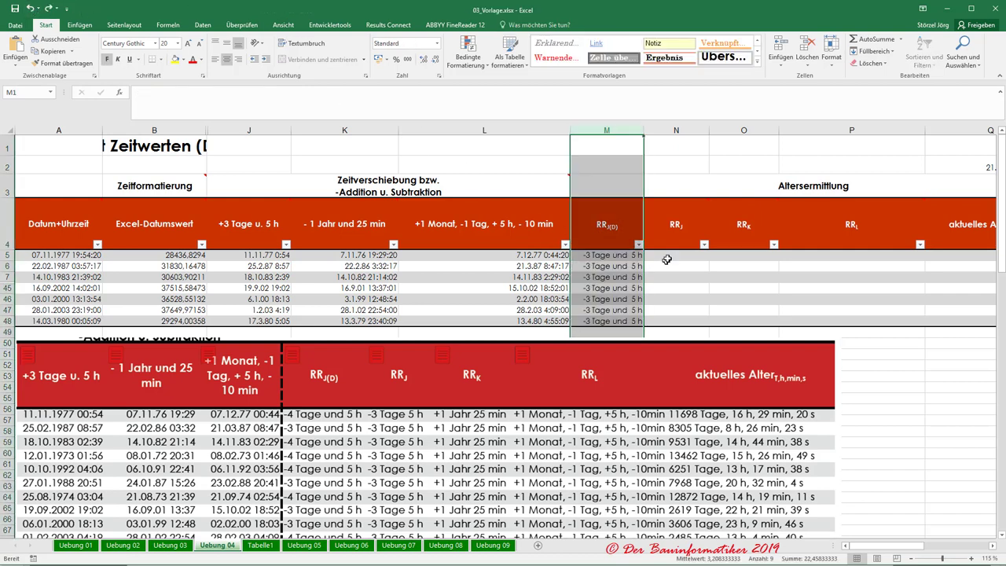
pyautogui.click(667, 256)
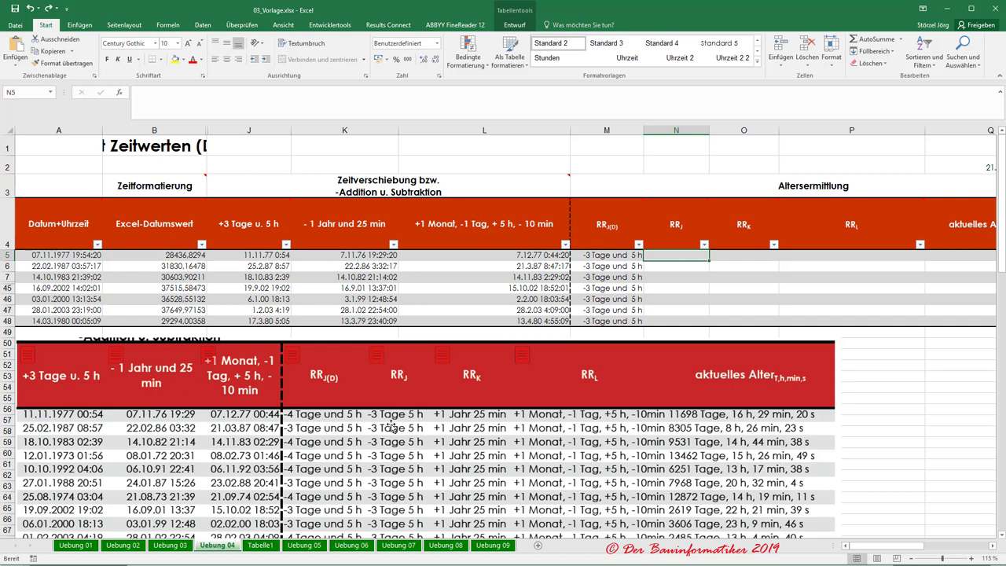
pyautogui.click(601, 225)
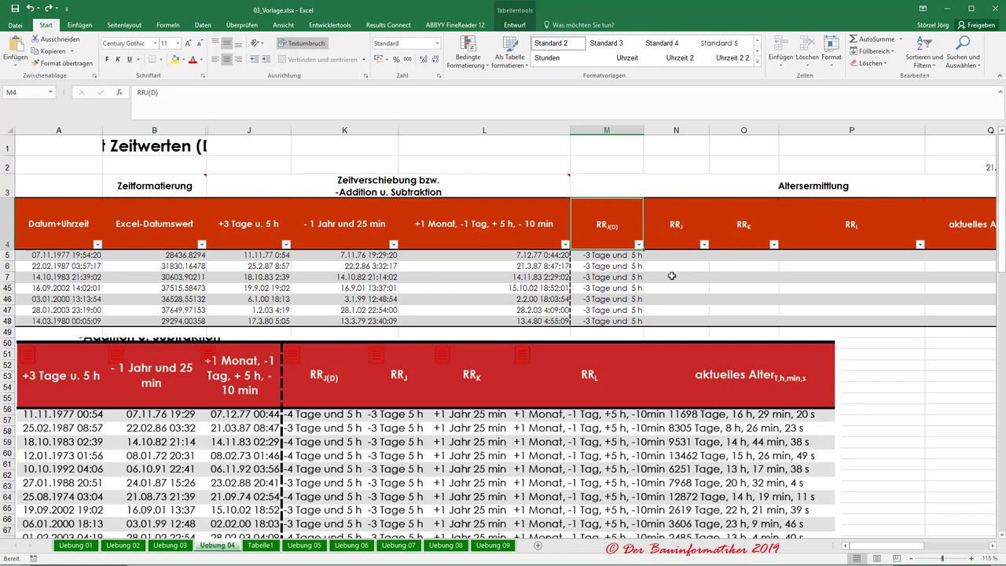
# Review the explanatory comments on the RRJ and RRJ(D) headers.
pyautogui.click(669, 234)
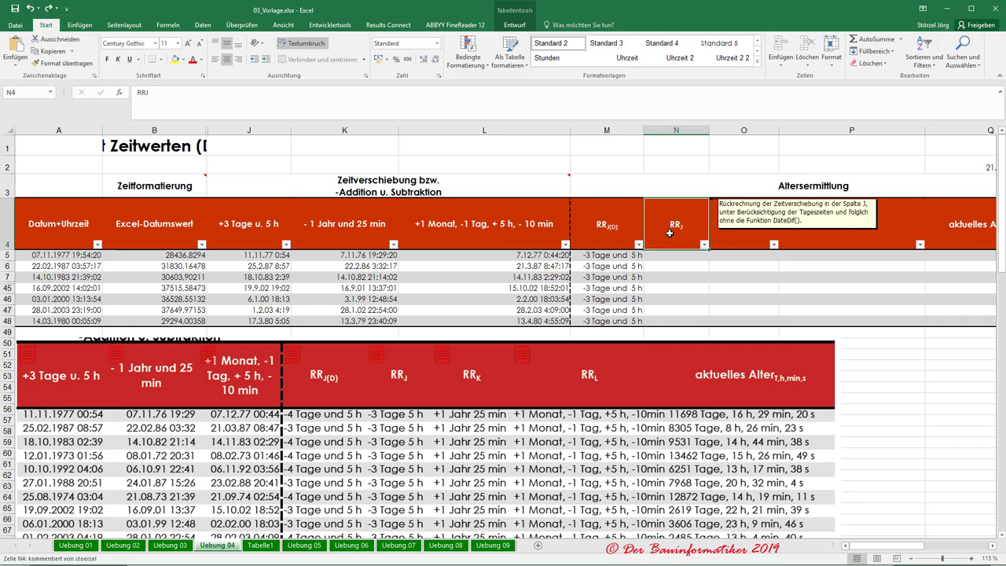
pyautogui.click(673, 251)
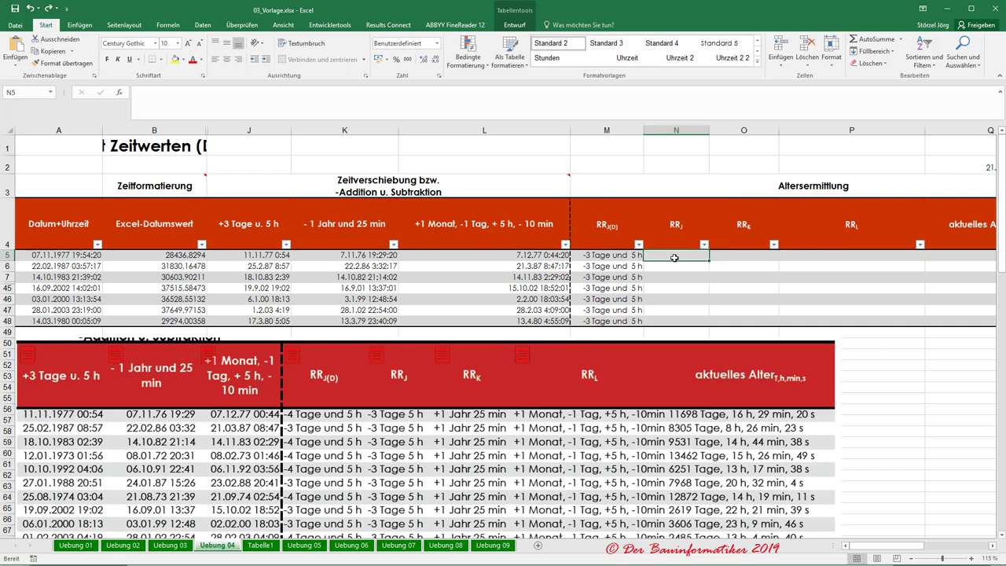
pyautogui.click(605, 220)
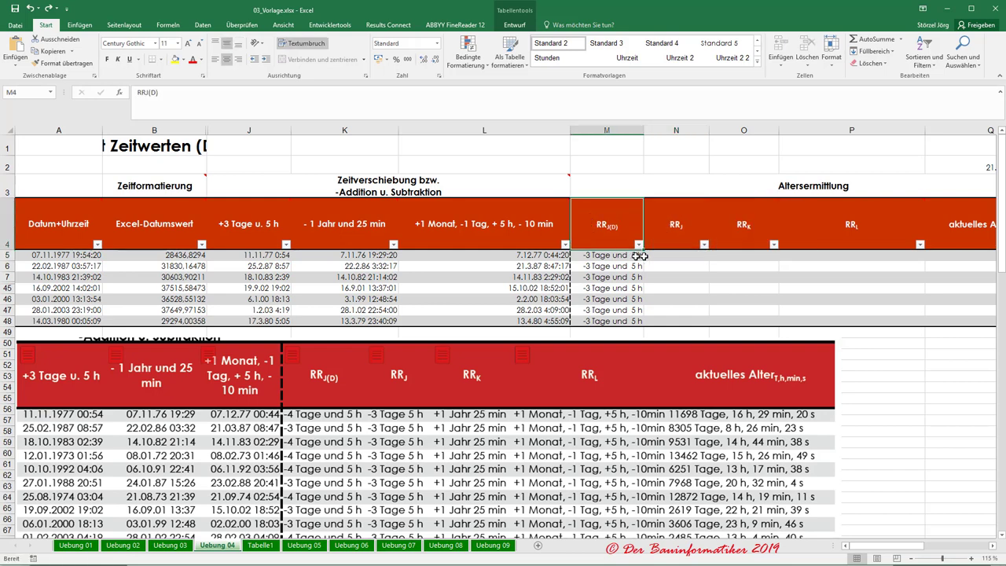
pyautogui.click(701, 256)
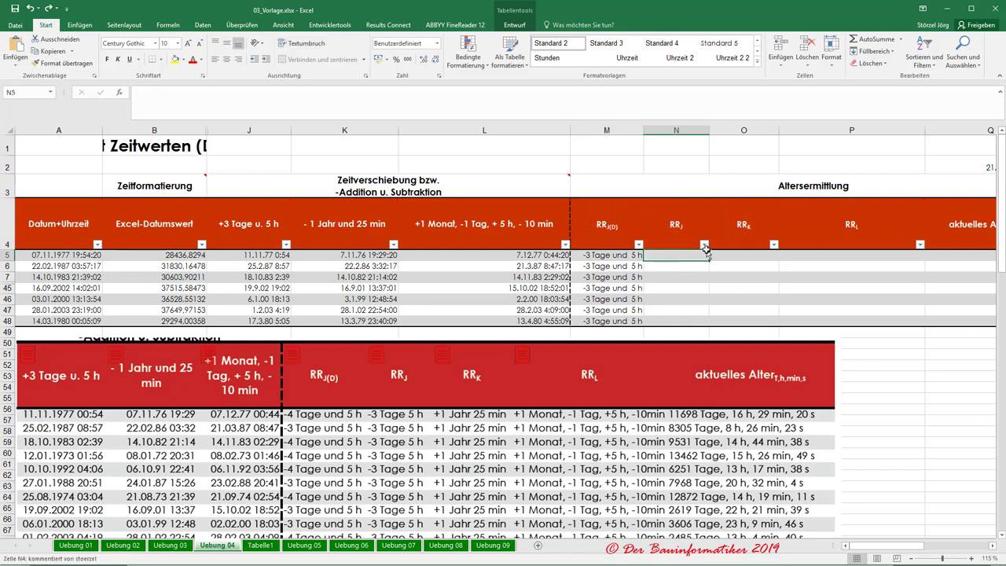
# Enter =[@[+3 Tage u. 5 h]]-[@[Datum+Uhrzeit]] in N5 and clear the RRJ(D) values in column M.
pyautogui.write('=')
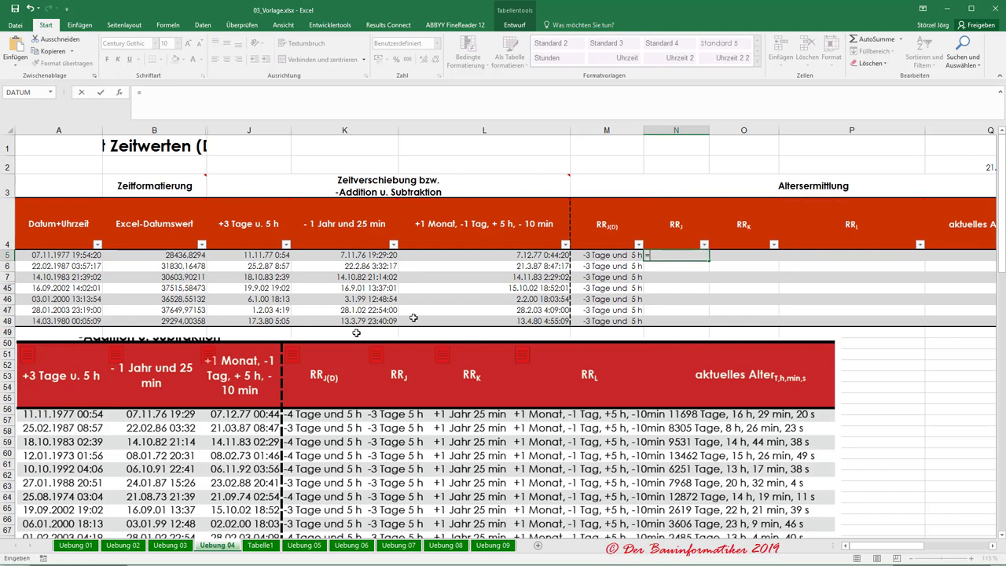
pyautogui.click(256, 257)
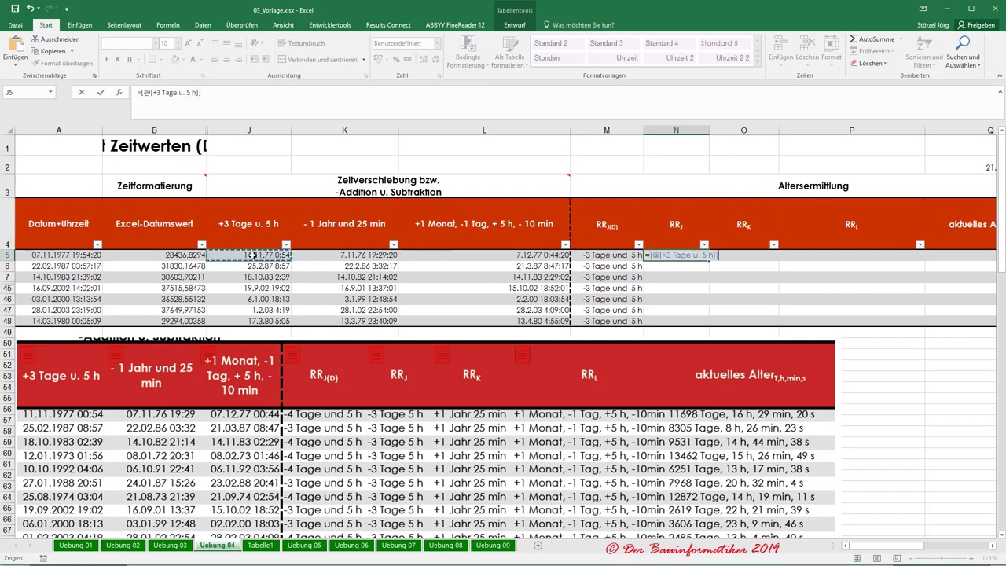
pyautogui.write('-')
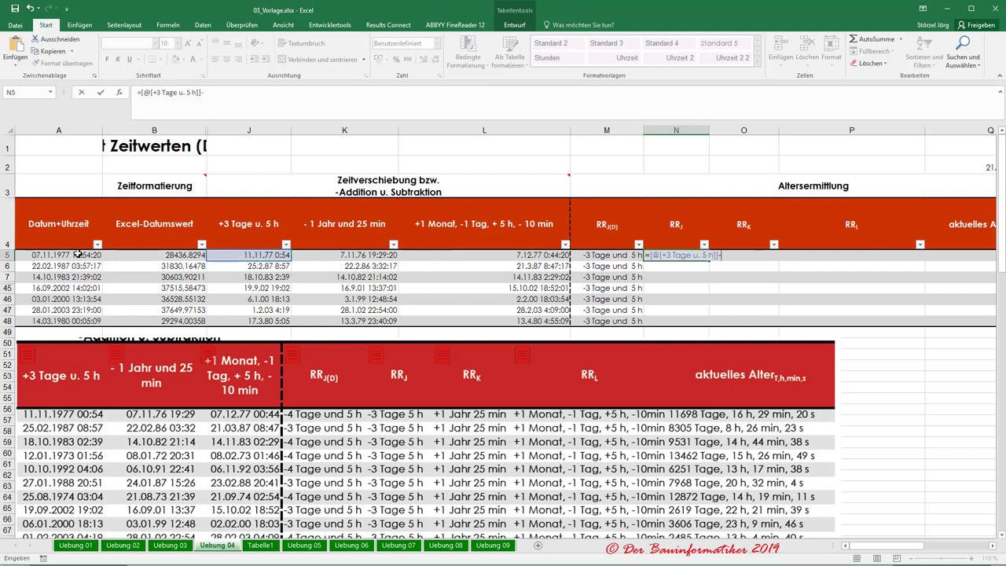
pyautogui.click(79, 254)
pyautogui.press('Return')
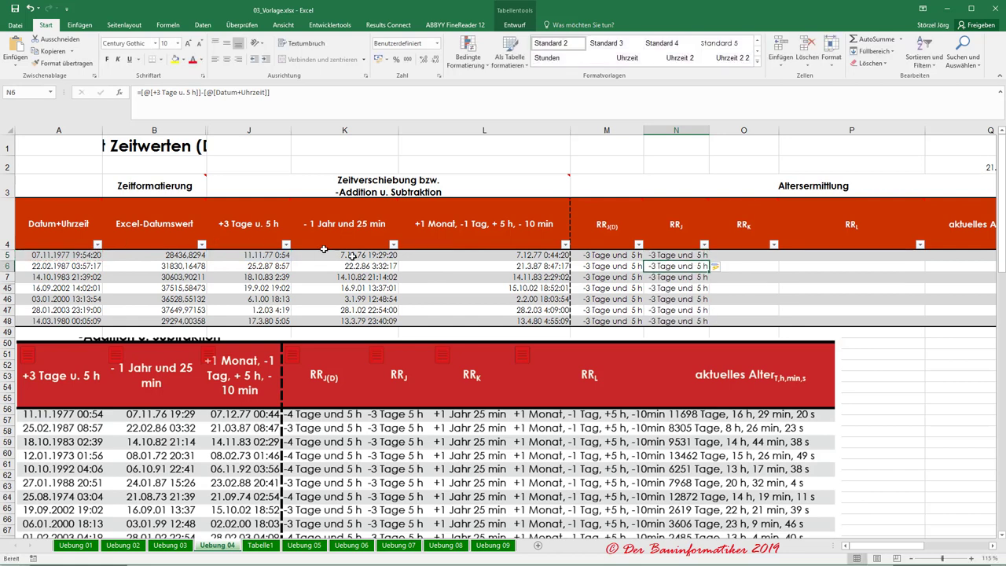
pyautogui.click(510, 253)
pyautogui.press('Delete')
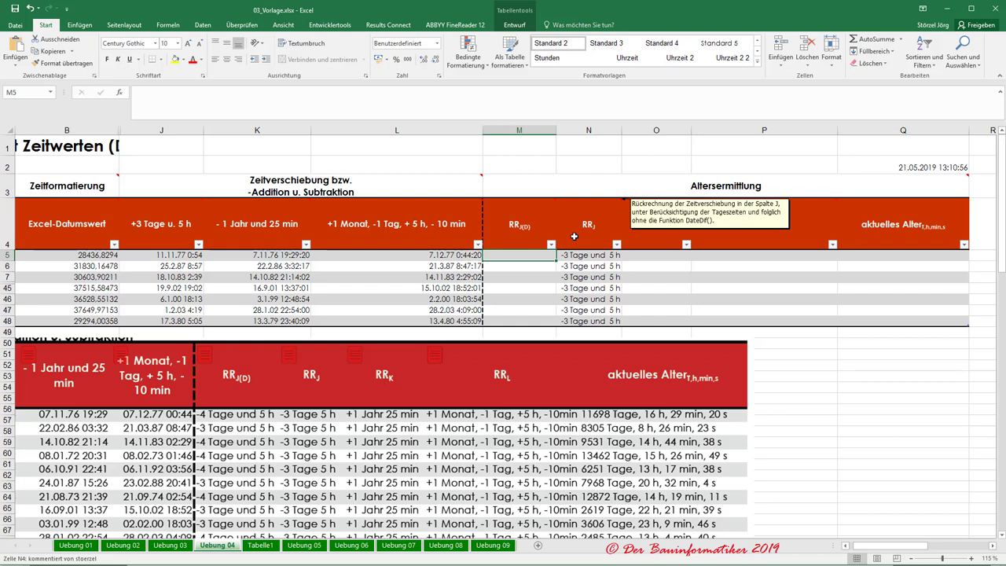
# Enter =DATEDIF([@[Excel-Datumswert]];[@[+3 Tage u. 5 h]];"d") in M5.
pyautogui.write('=datedif')
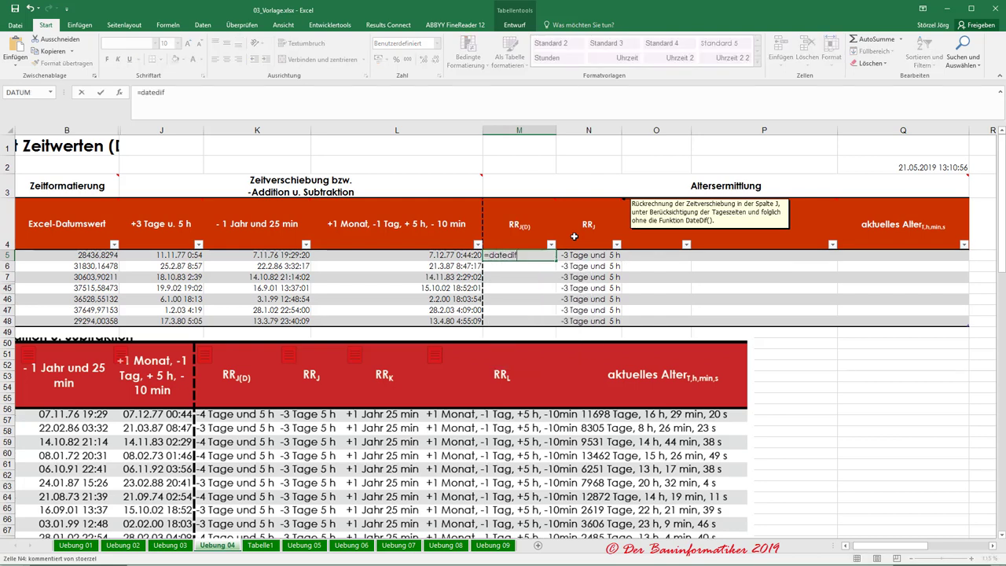
pyautogui.write('(')
pyautogui.write(';;')
pyautogui.click(150, 92)
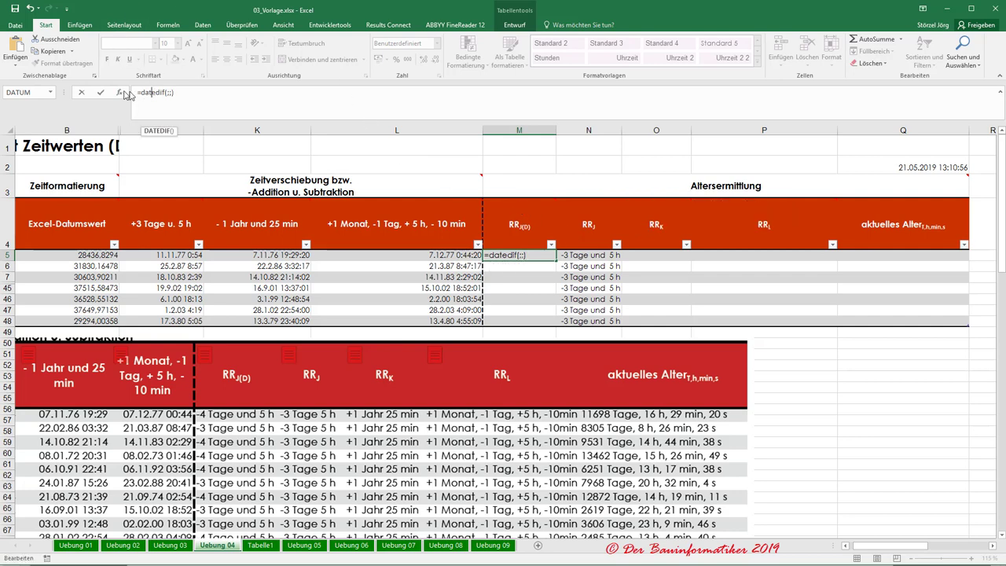
pyautogui.click(122, 93)
pyautogui.moveTo(454, 315); pyautogui.dragTo(704, 221)
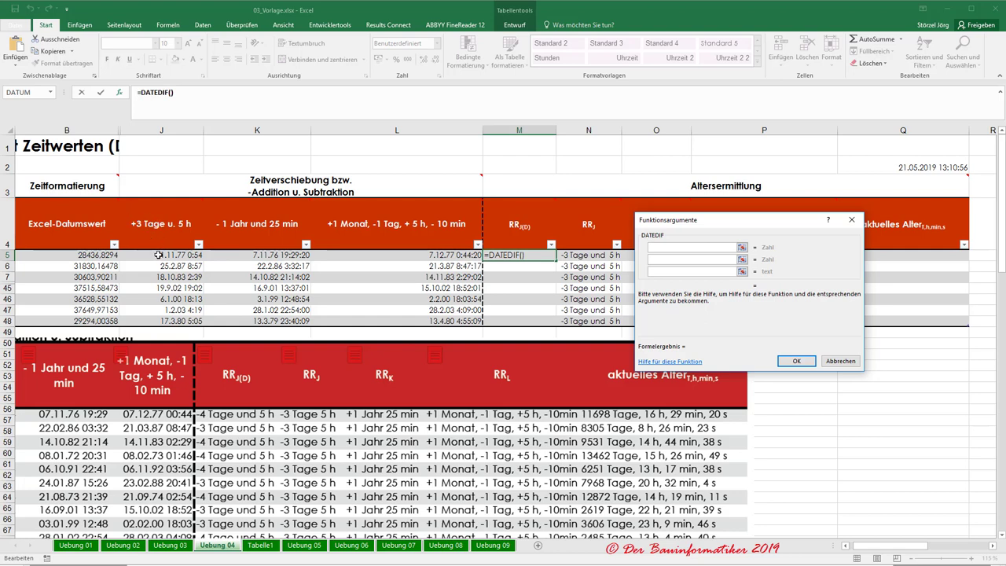
pyautogui.click(159, 255)
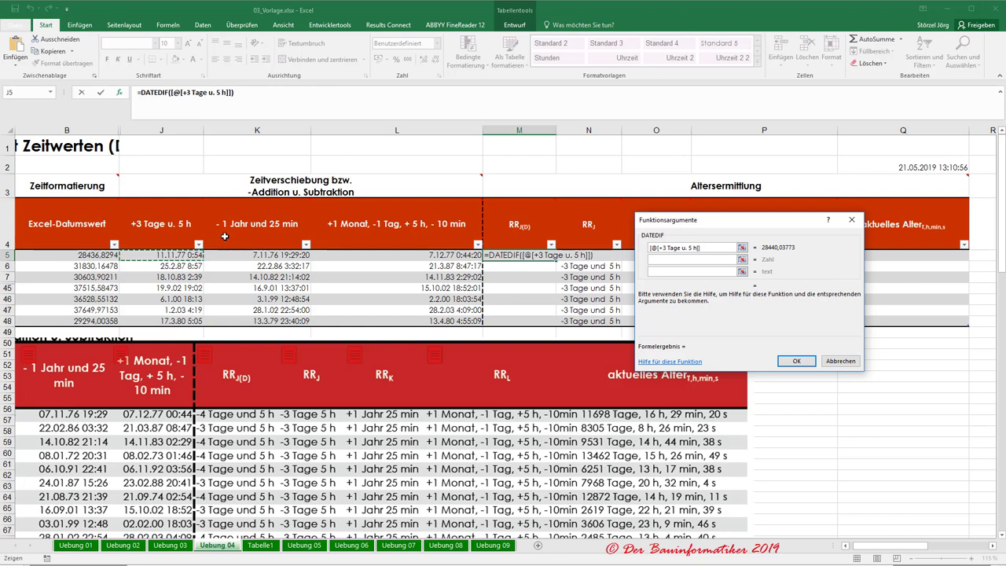
pyautogui.press('BackSpace')
pyautogui.press('BackSpace')
pyautogui.press('BackSpace')
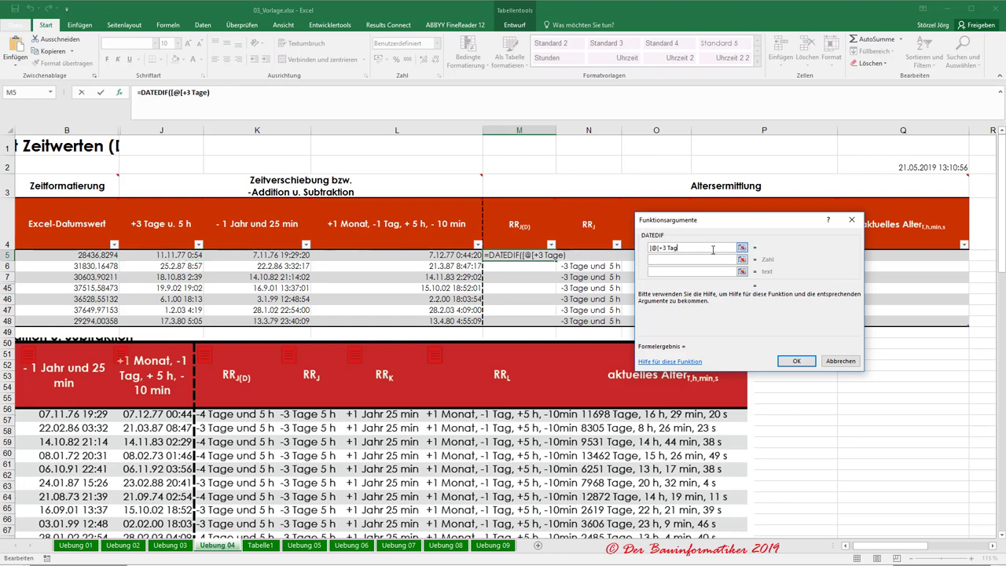
pyautogui.click(67, 255)
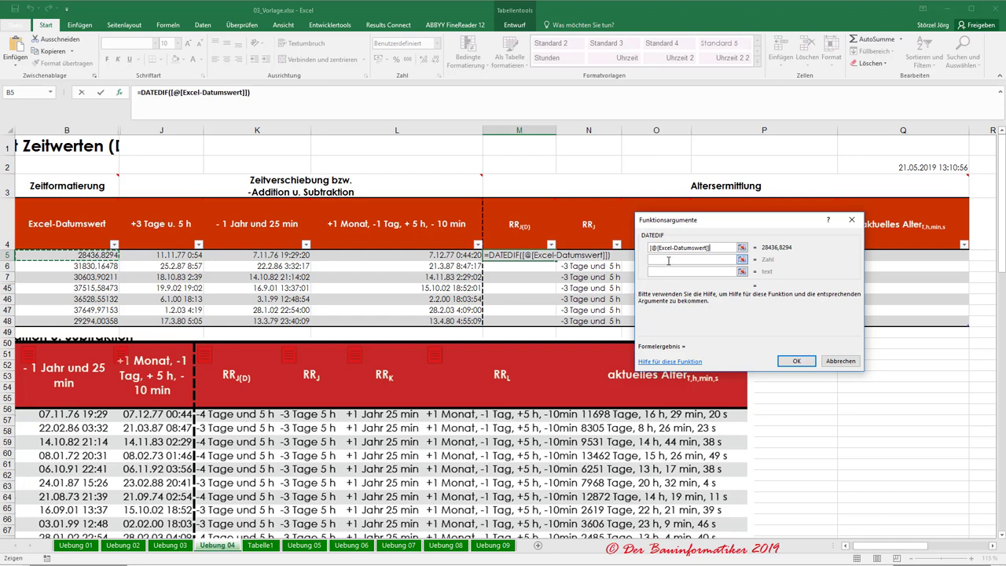
pyautogui.press('Tab')
pyautogui.click(188, 255)
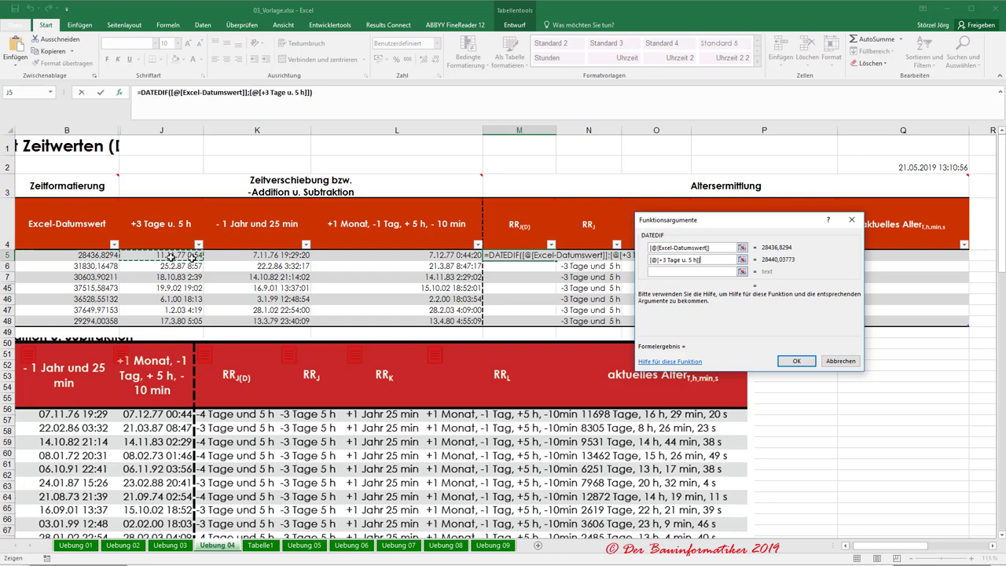
pyautogui.click(677, 272)
pyautogui.write('"d')
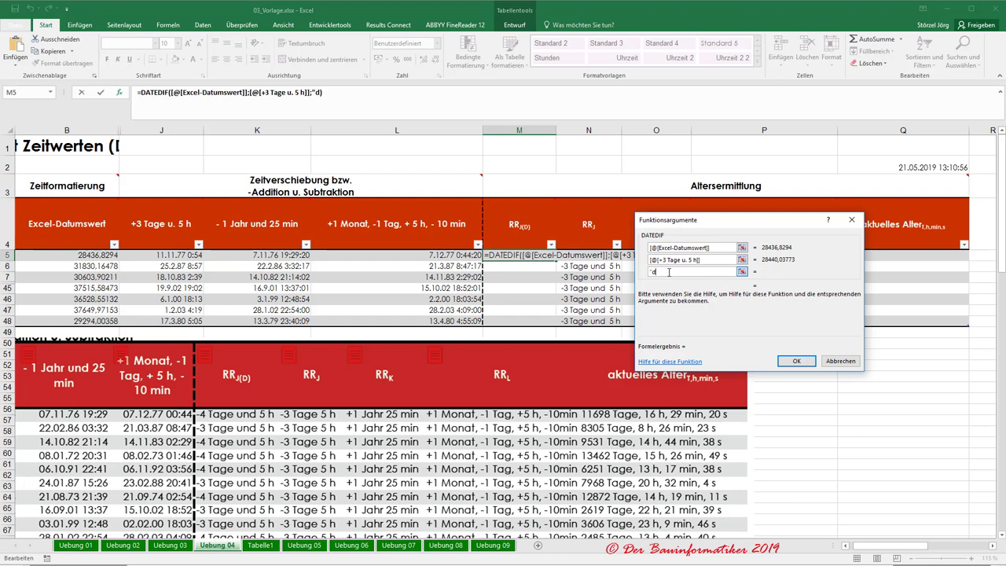
pyautogui.write('"')
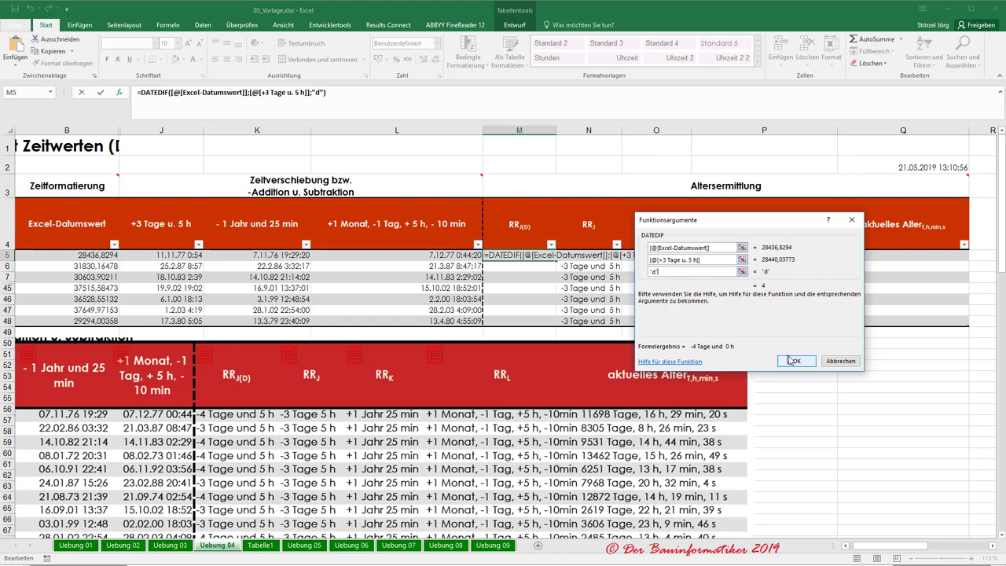
pyautogui.click(796, 360)
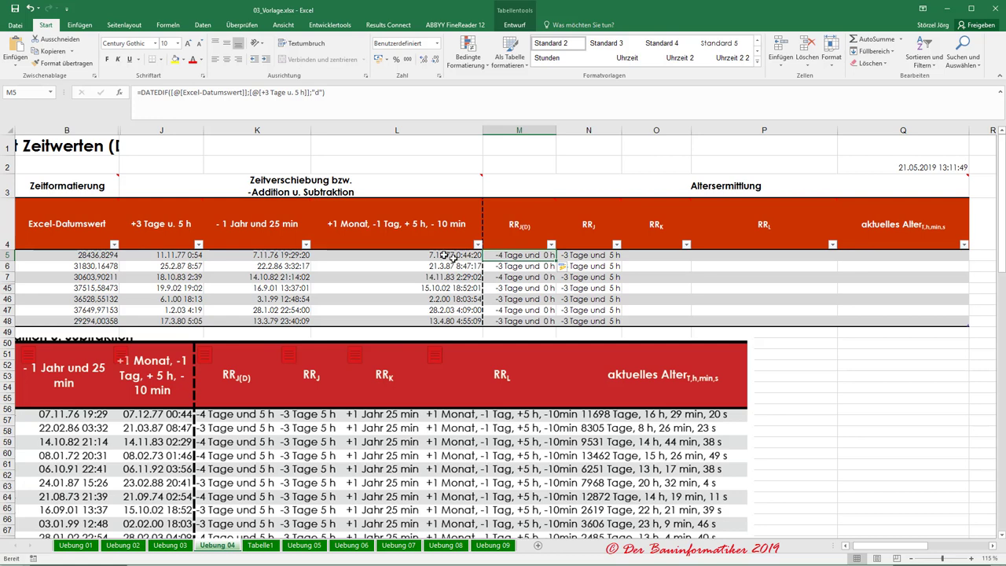
# Append +(REST()-REST()) to M5's DATEDIF formula and bring up the first REST's arguments.
pyautogui.click(409, 92)
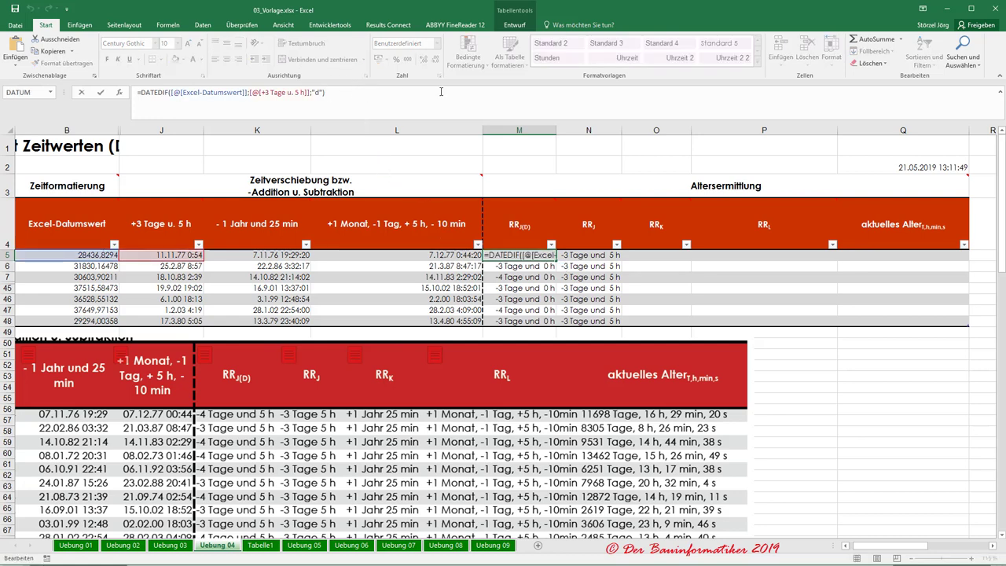
pyautogui.write('+(')
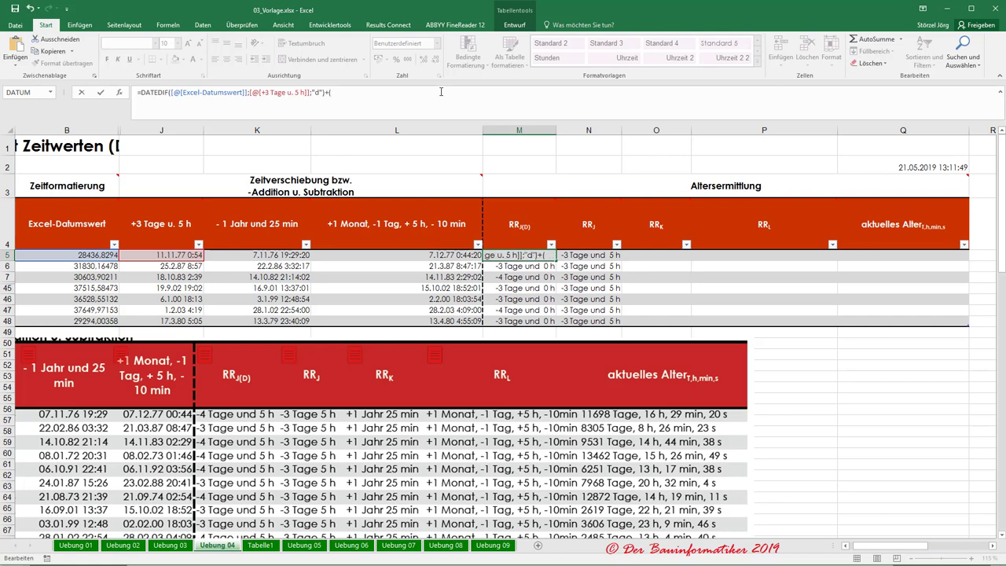
pyautogui.write('rest')
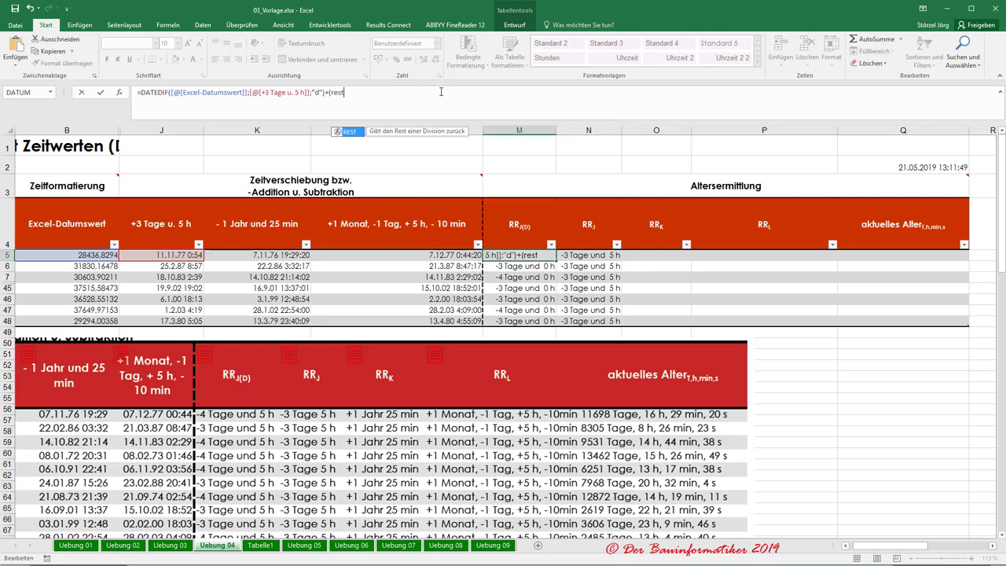
pyautogui.write('(')
pyautogui.write(')-')
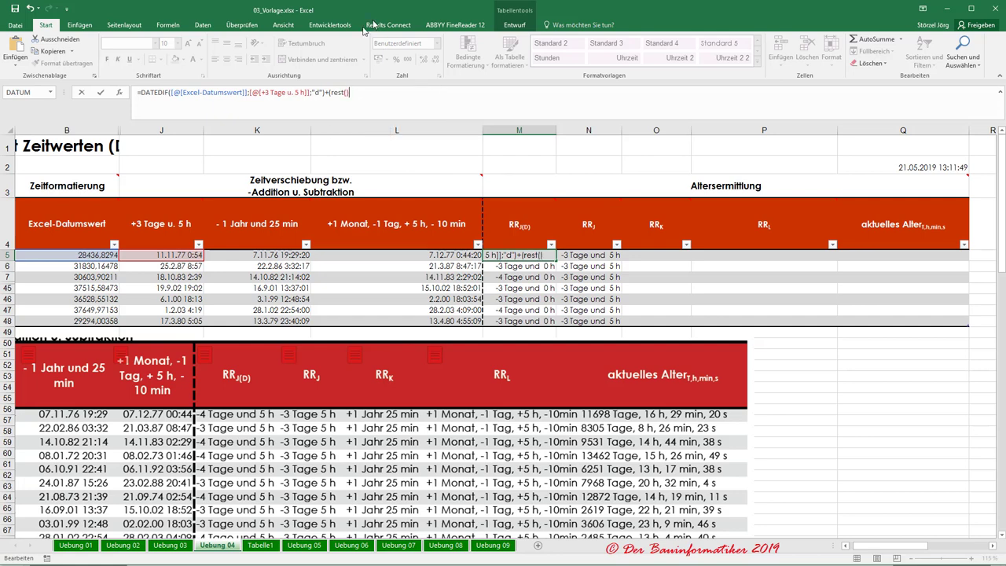
pyautogui.write('r')
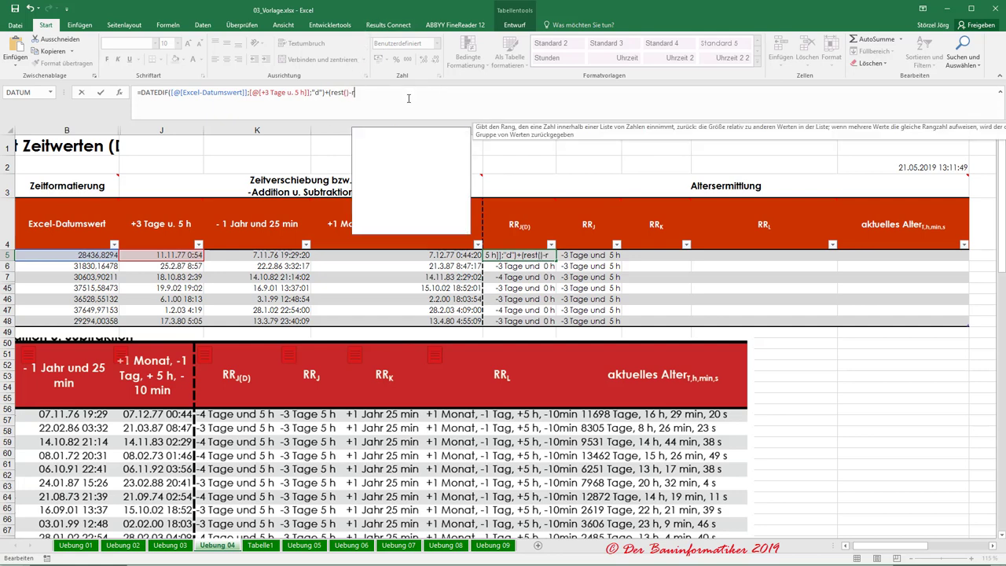
pyautogui.write('est(')
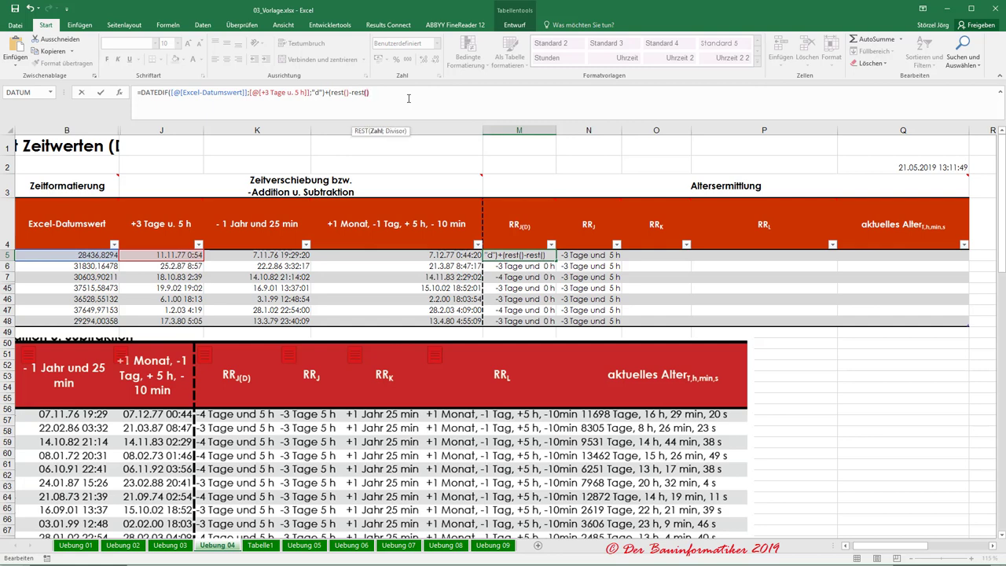
pyautogui.write(')')
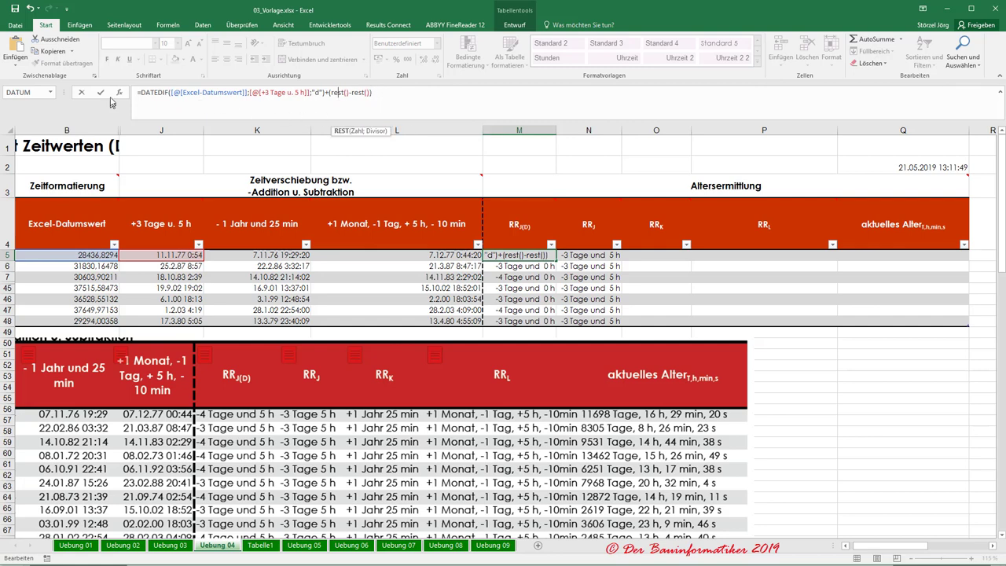
pyautogui.click(119, 93)
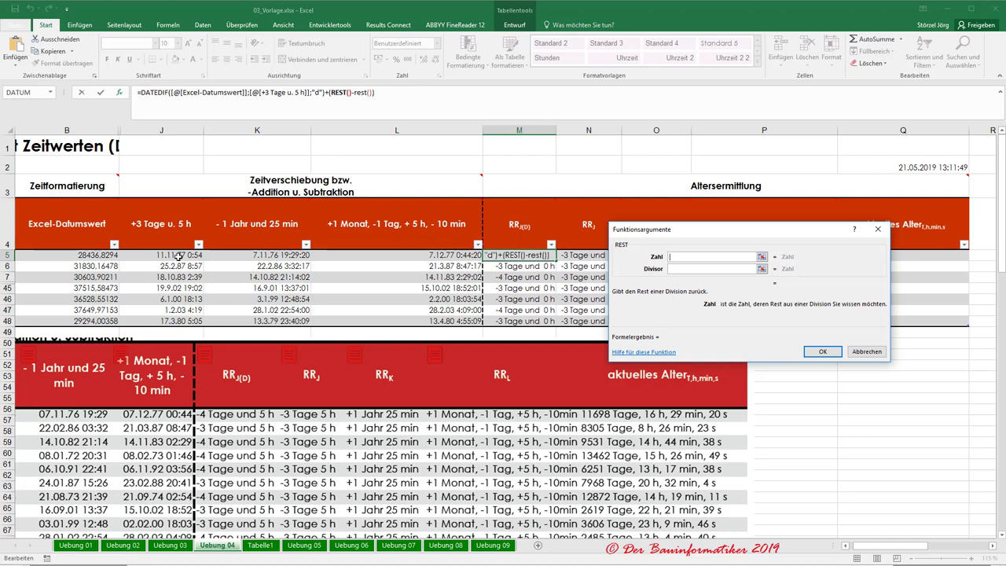
# Set REST([@[+3 Tage u. 5 h]];1) and REST([@[Excel-Datumswert]];1), then confirm the formula to fill column M.
pyautogui.click(179, 256)
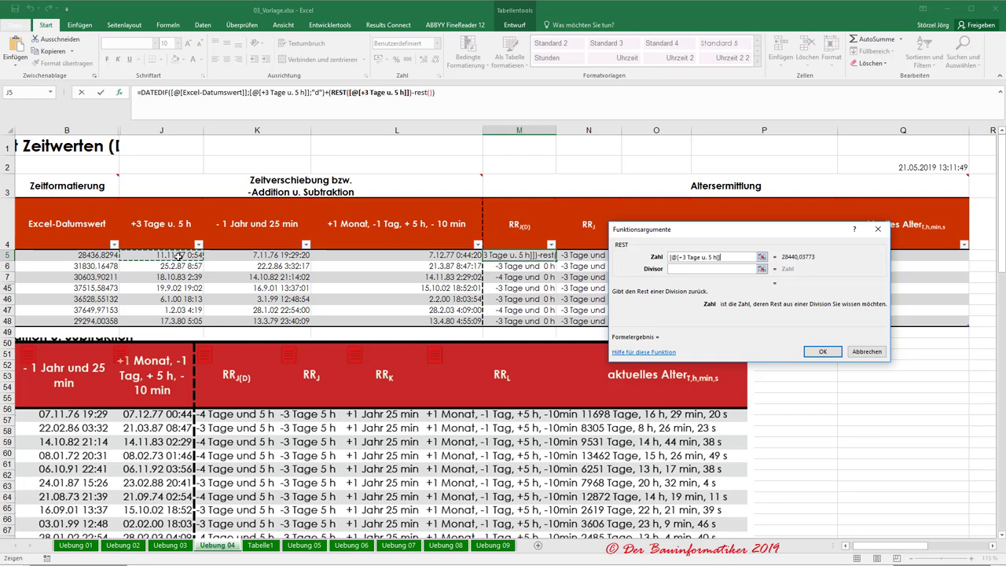
pyautogui.click(690, 268)
pyautogui.write('1')
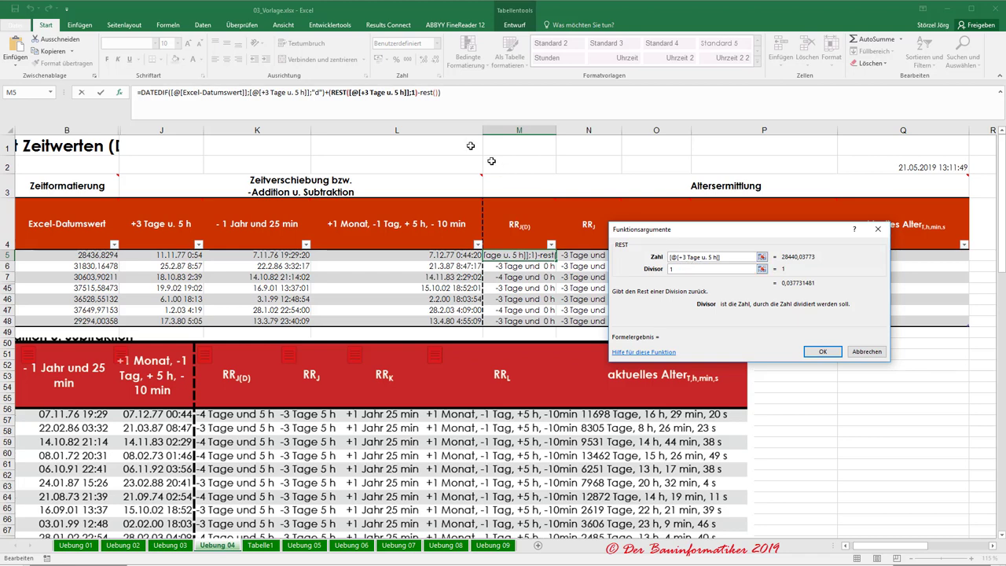
pyautogui.click(428, 91)
pyautogui.click(685, 258)
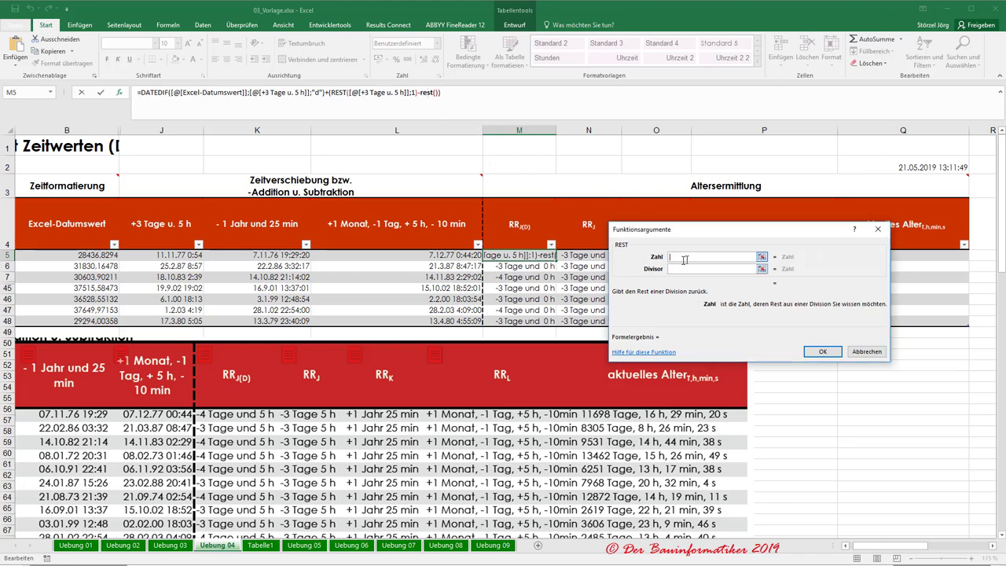
pyautogui.click(93, 255)
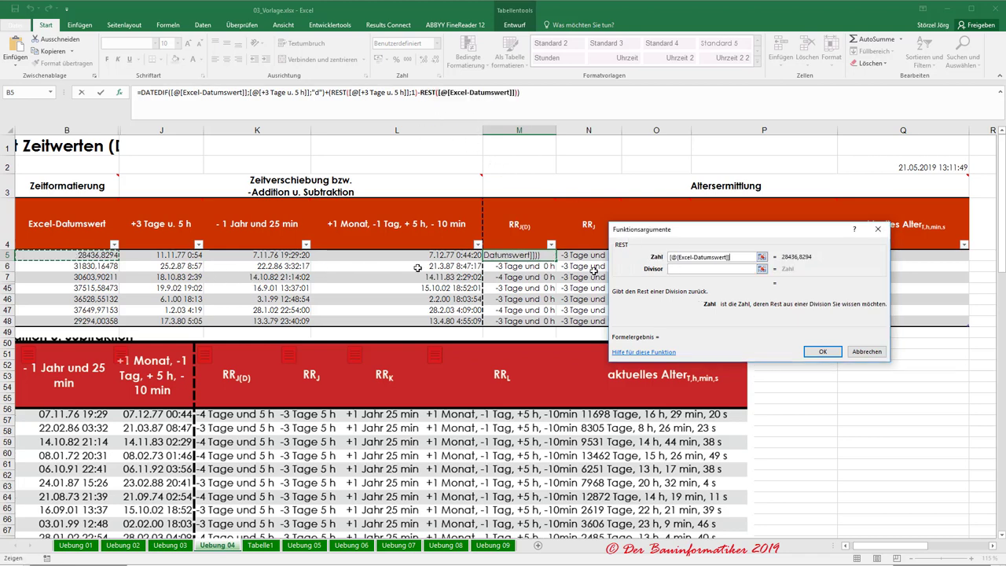
pyautogui.click(699, 268)
pyautogui.write('1')
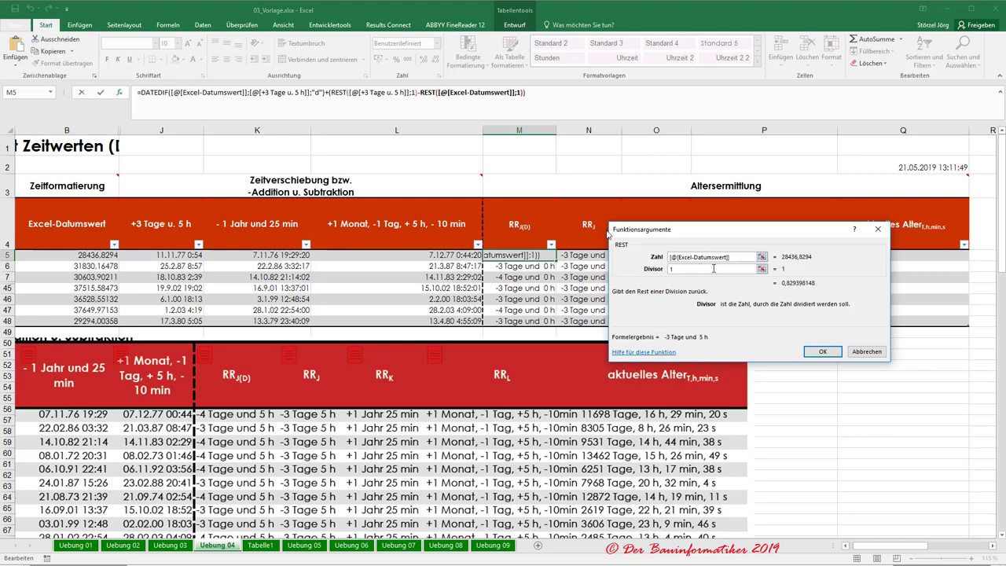
pyautogui.click(821, 349)
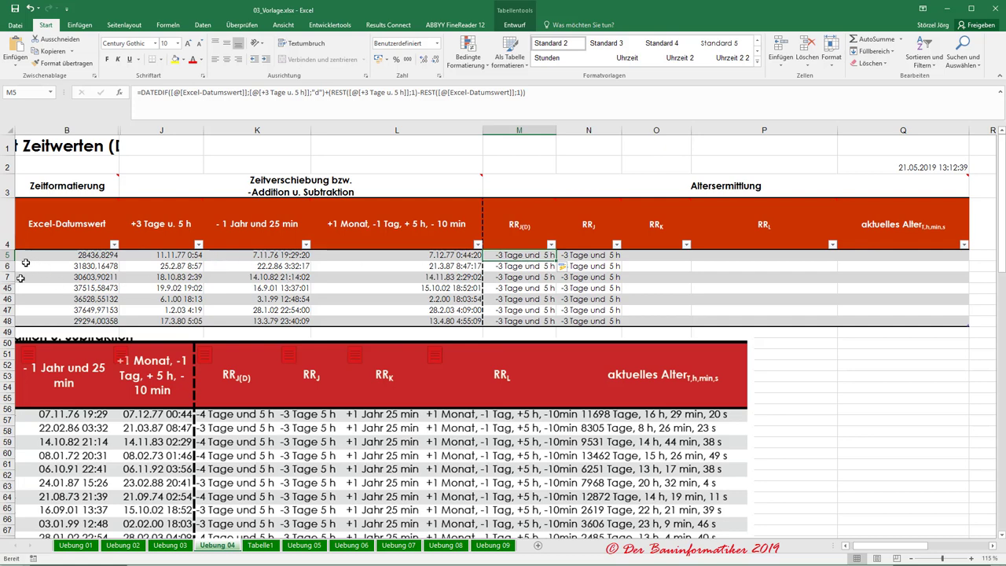
# Select rows 7 and 45 around the hidden block and check the RR J(D) column's filter options.
pyautogui.moveTo(6, 277); pyautogui.dragTo(6, 288)
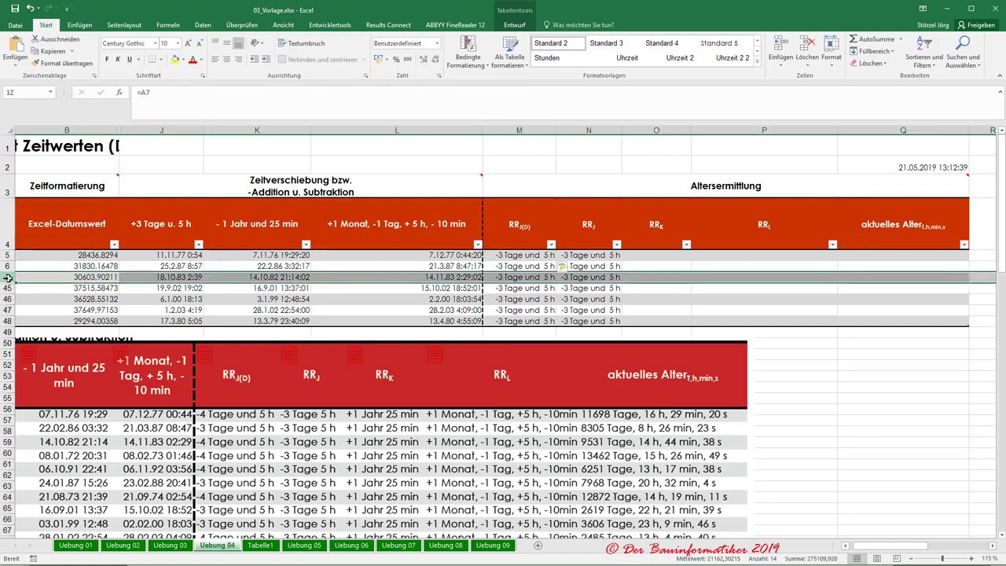
pyautogui.rightClick(8, 287)
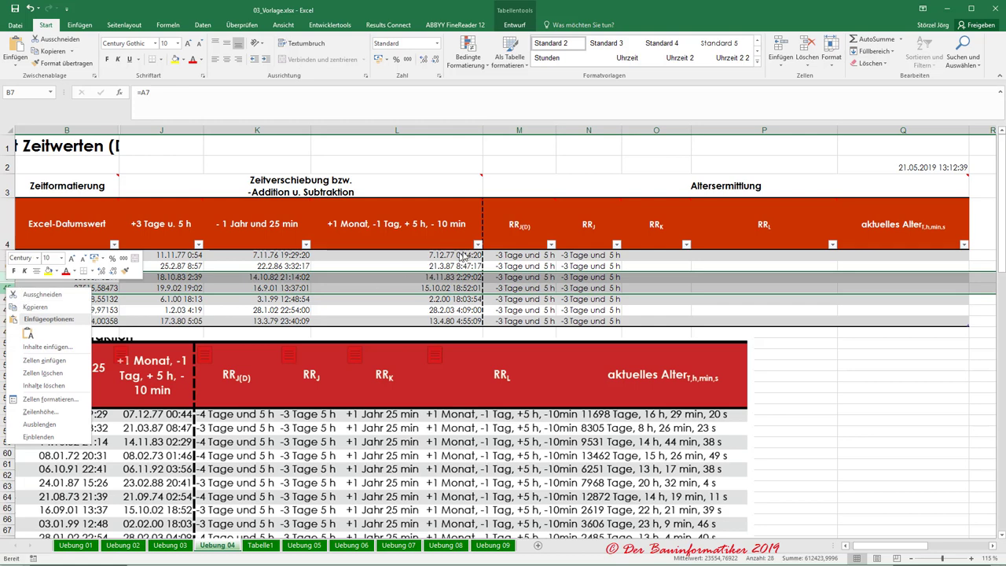
pyautogui.click(543, 257)
pyautogui.click(552, 244)
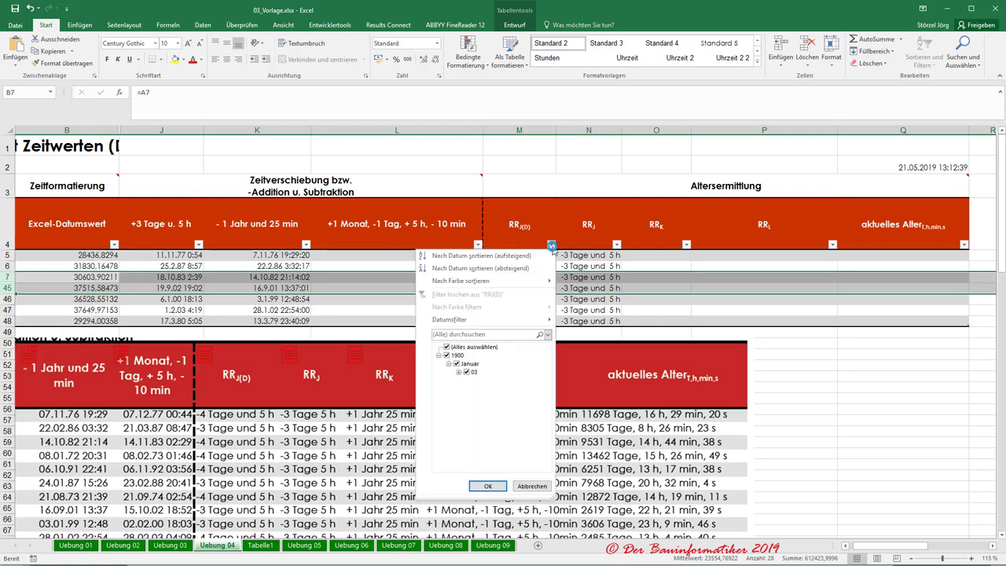
pyautogui.click(545, 204)
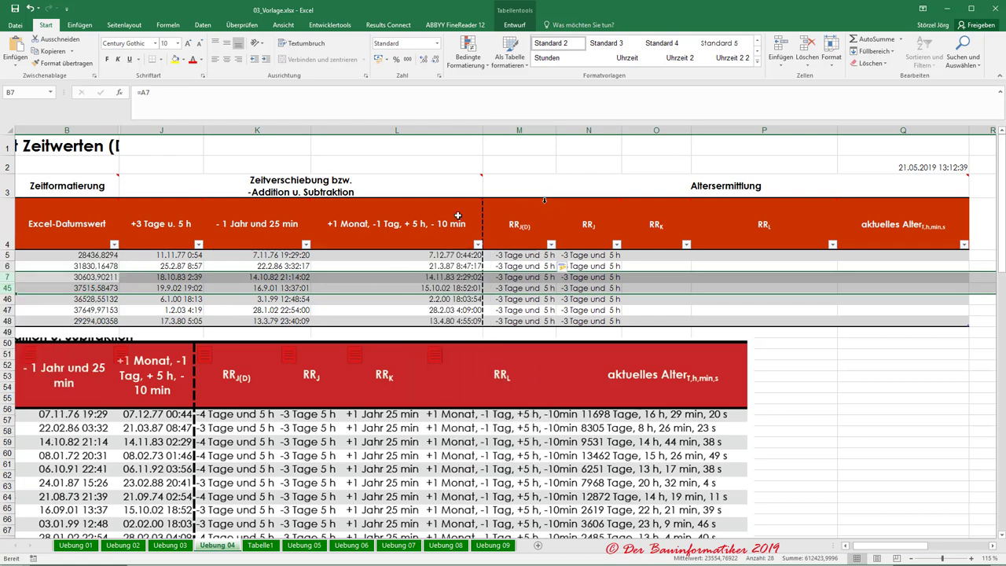
# Unhide rows 8 to 44, then scroll down and select cell M34 to inspect its formula.
pyautogui.rightClick(8, 288)
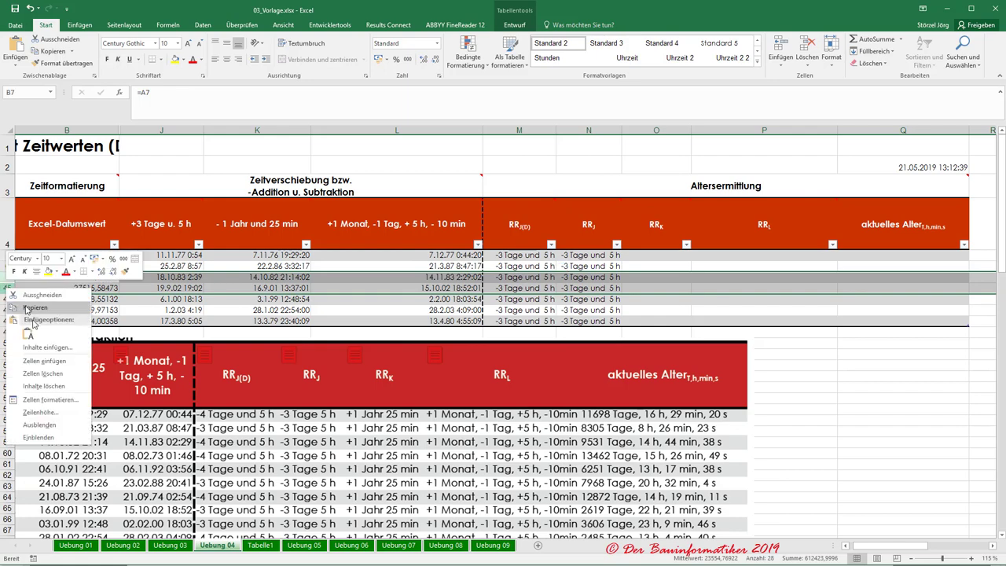
pyautogui.click(38, 437)
pyautogui.scroll(-1, 509, 293)
pyautogui.scroll(-2, 511, 295)
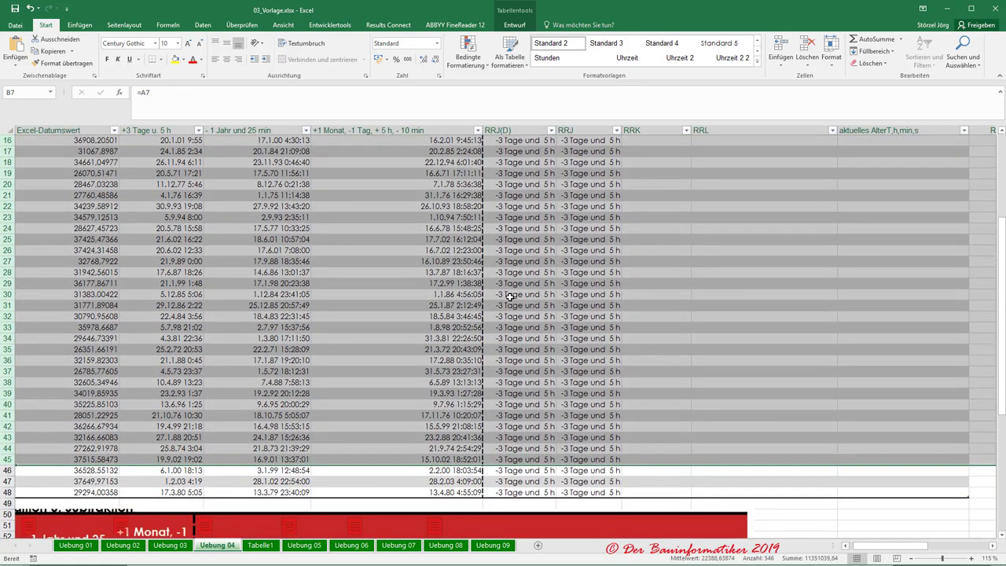
pyautogui.scroll(-1, 514, 302)
pyautogui.scroll(-1, 522, 311)
pyautogui.click(523, 310)
pyautogui.scroll(6, 523, 310)
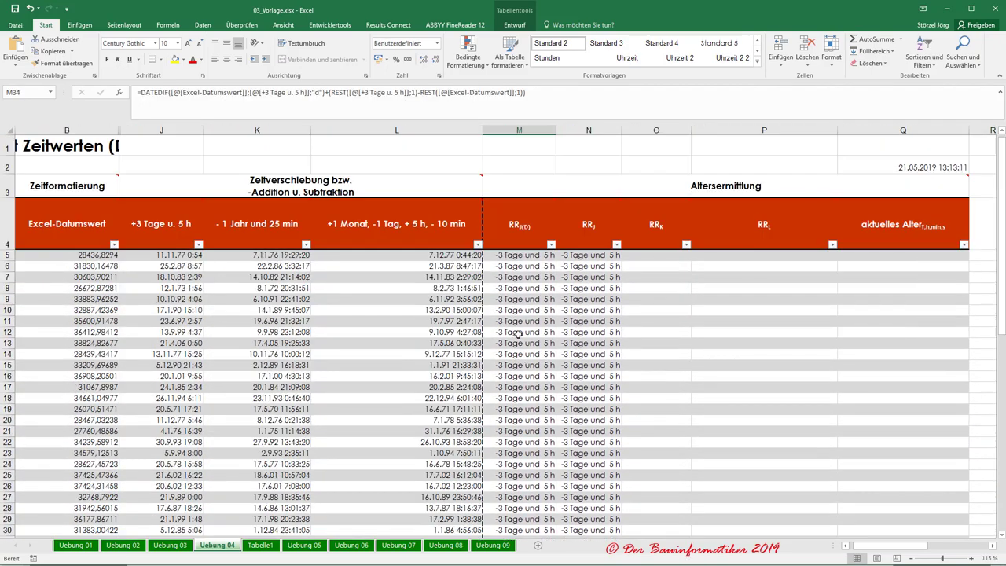
pyautogui.click(521, 256)
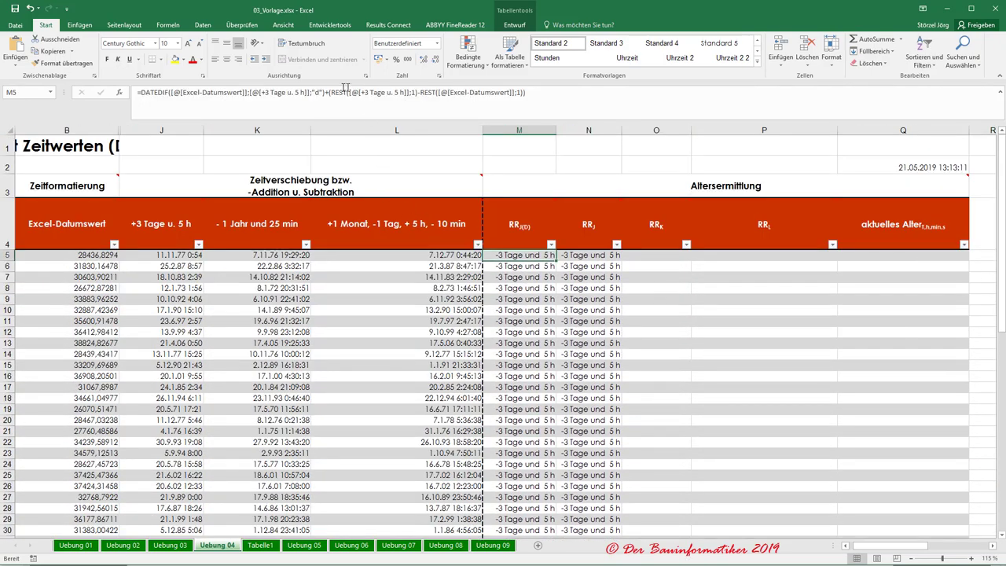
pyautogui.moveTo(329, 92); pyautogui.dragTo(529, 93)
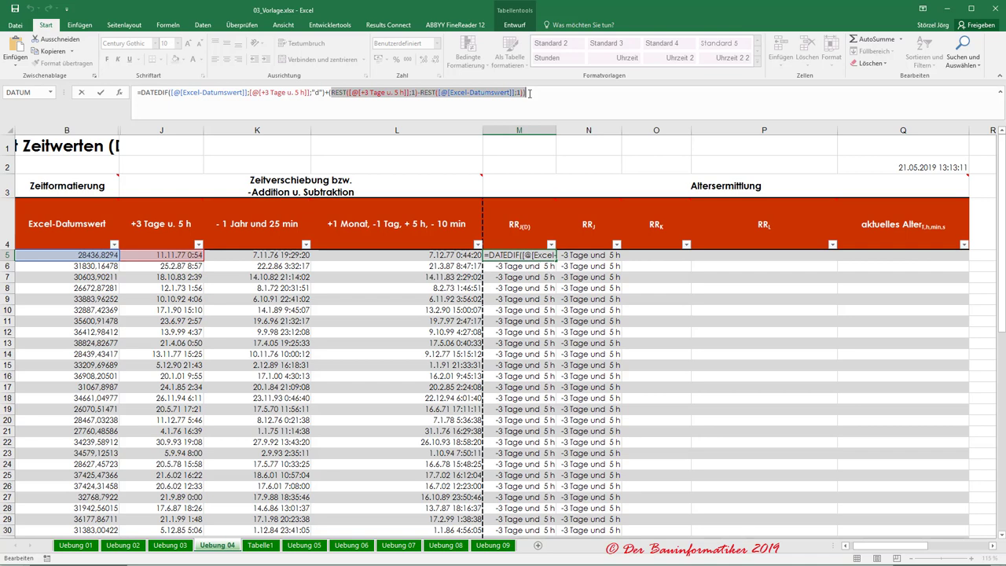
pyautogui.press('Escape')
pyautogui.click(595, 264)
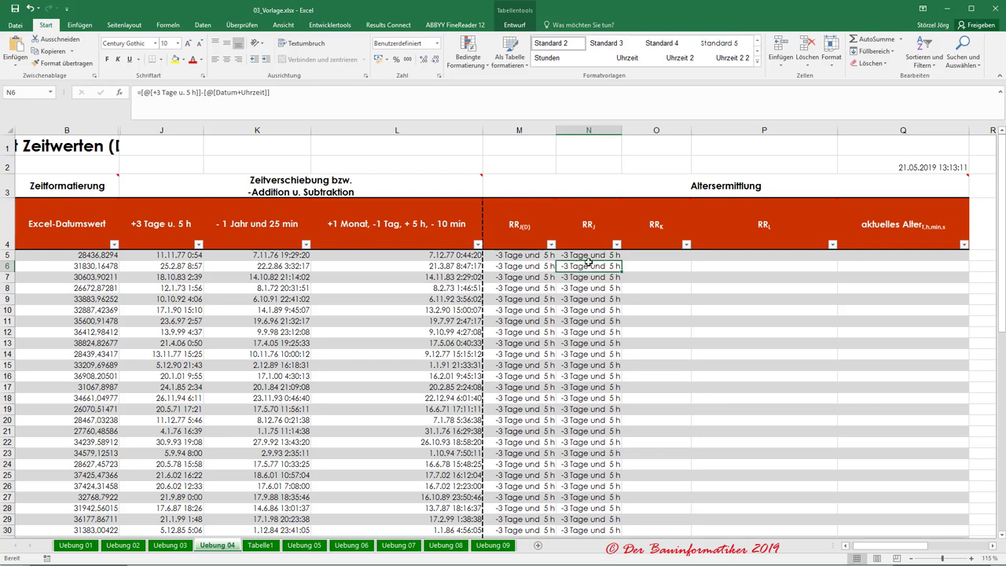
pyautogui.click(657, 256)
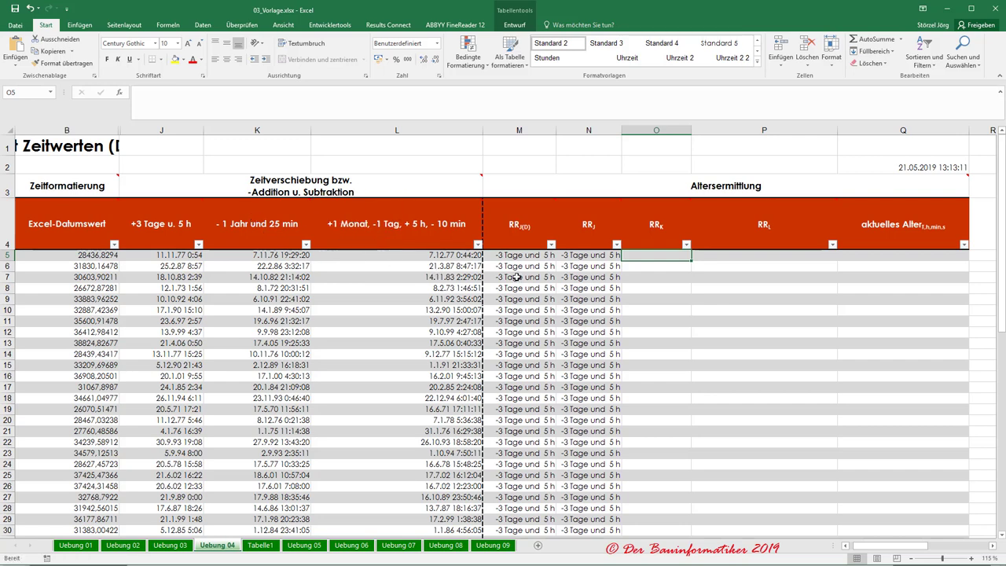
pyautogui.moveTo(185, 238)
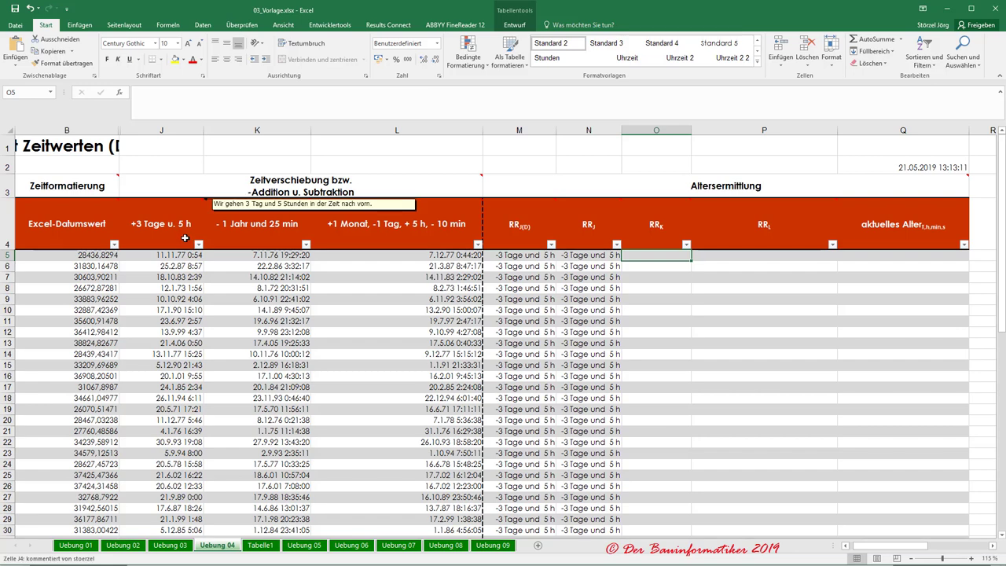
pyautogui.click(574, 256)
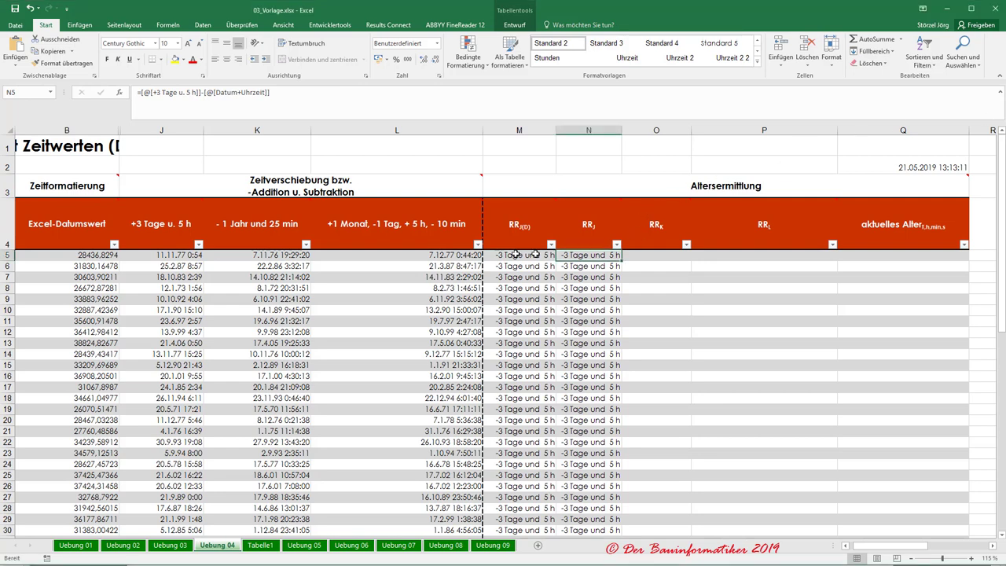
# In O5, insert VERKETTEN from the Text functions and move its arguments dialog below row 5.
pyautogui.click(588, 254)
pyautogui.click(656, 258)
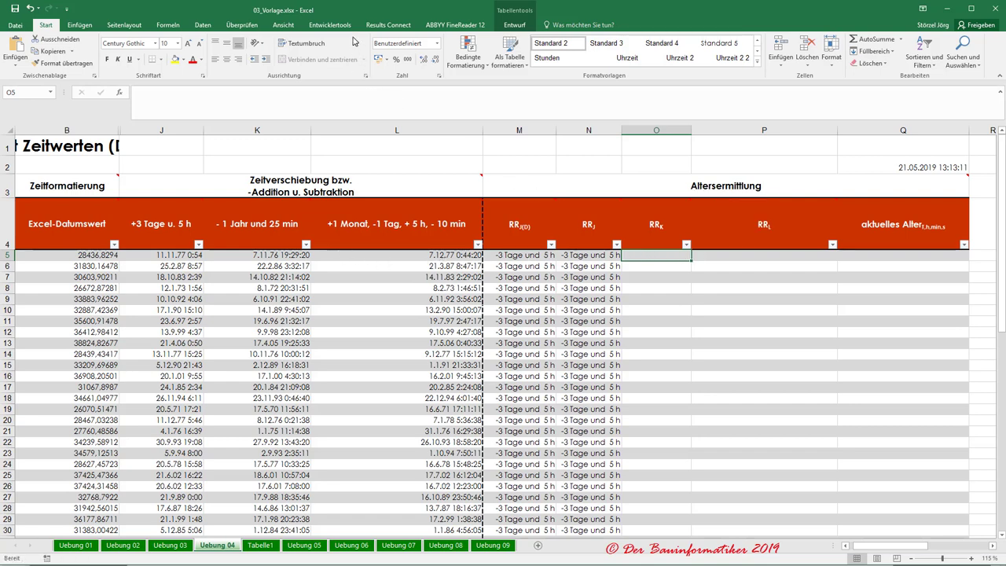
pyautogui.click(167, 25)
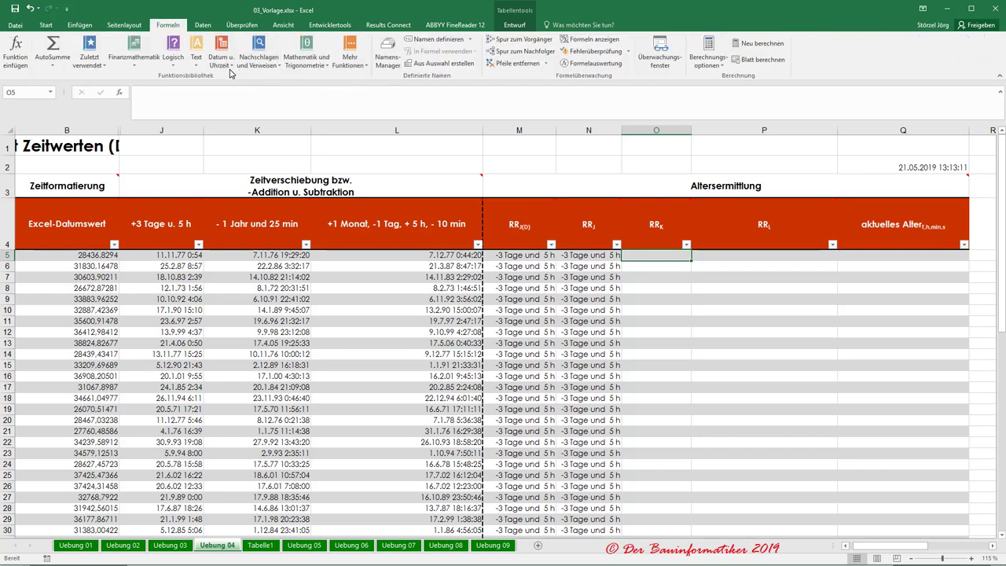
pyautogui.click(197, 52)
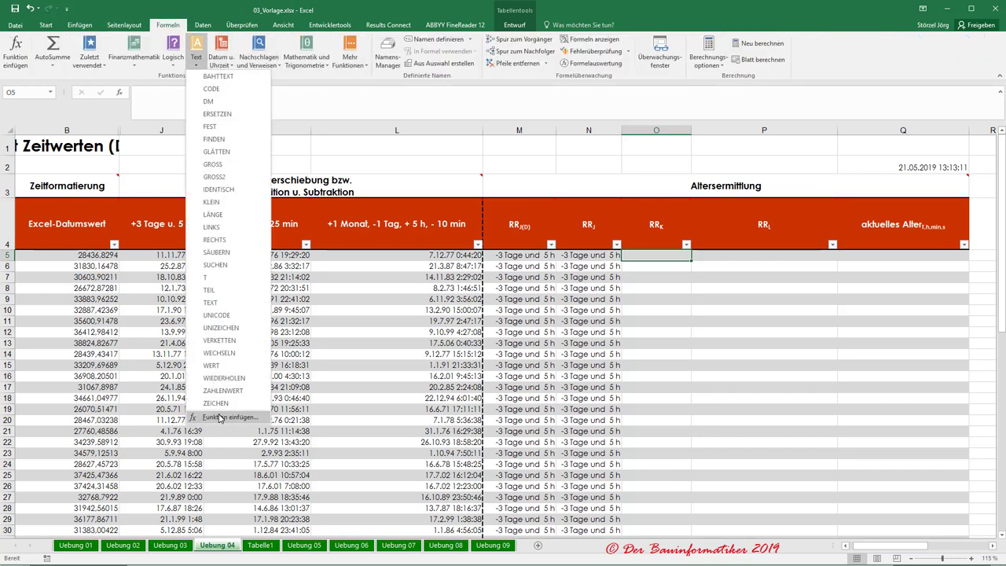
pyautogui.click(220, 340)
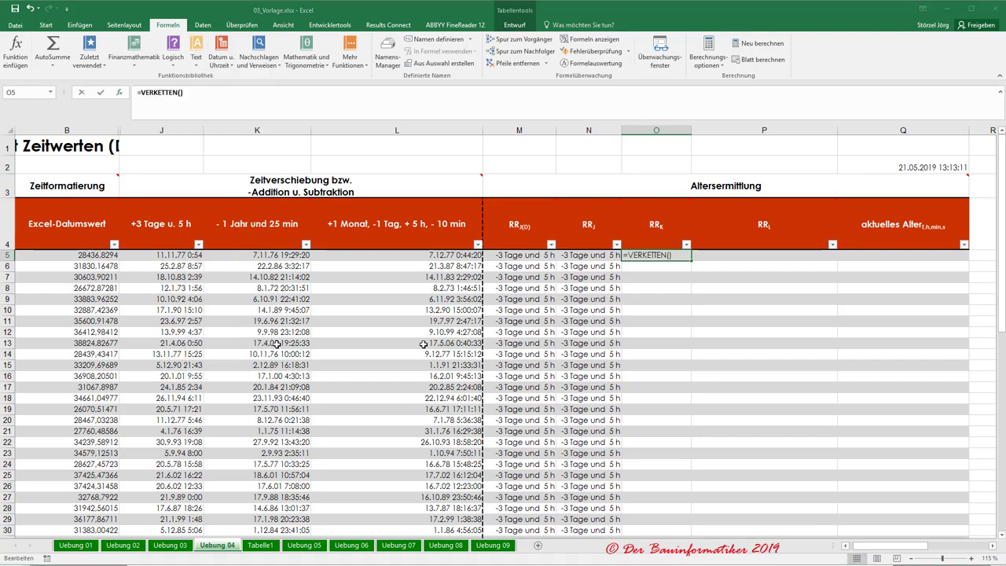
pyautogui.moveTo(694, 210); pyautogui.dragTo(519, 306)
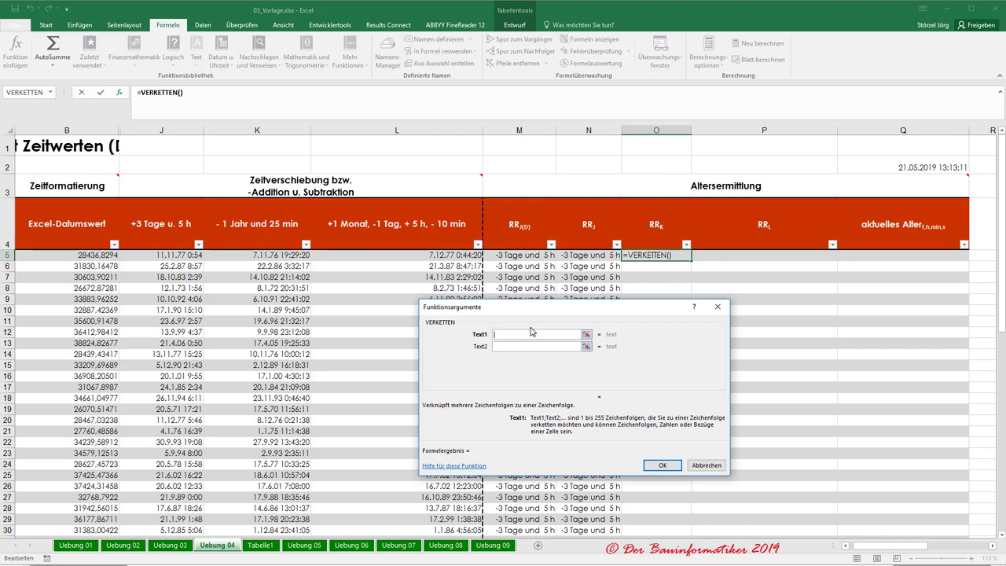
# Set Text1 to '-' and Text2 to DATEDIF of '- 1 Jahr und 25 min' and Excel-Datumswert in years.
pyautogui.write('-')
pyautogui.click(506, 347)
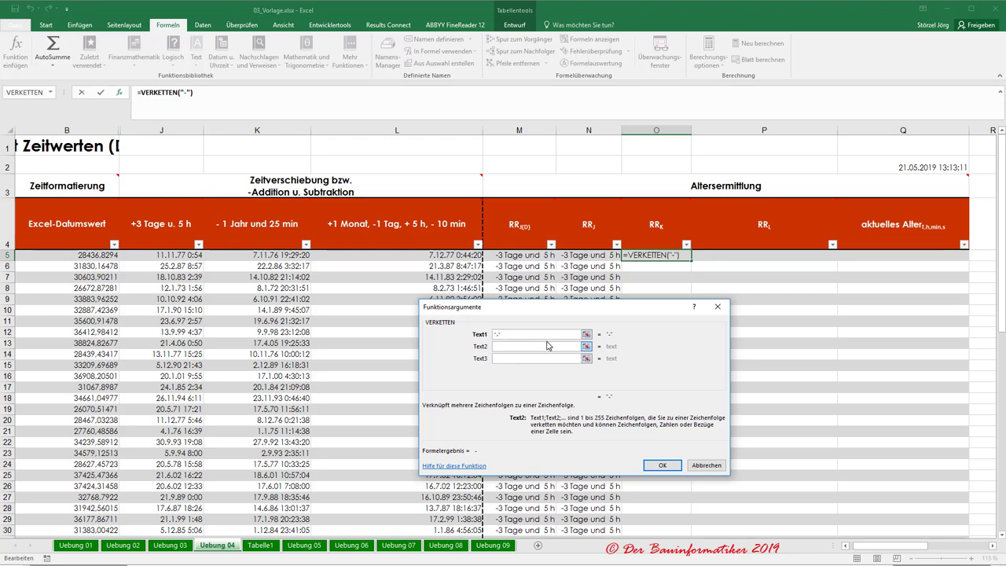
pyautogui.write('Date')
pyautogui.write('dif')
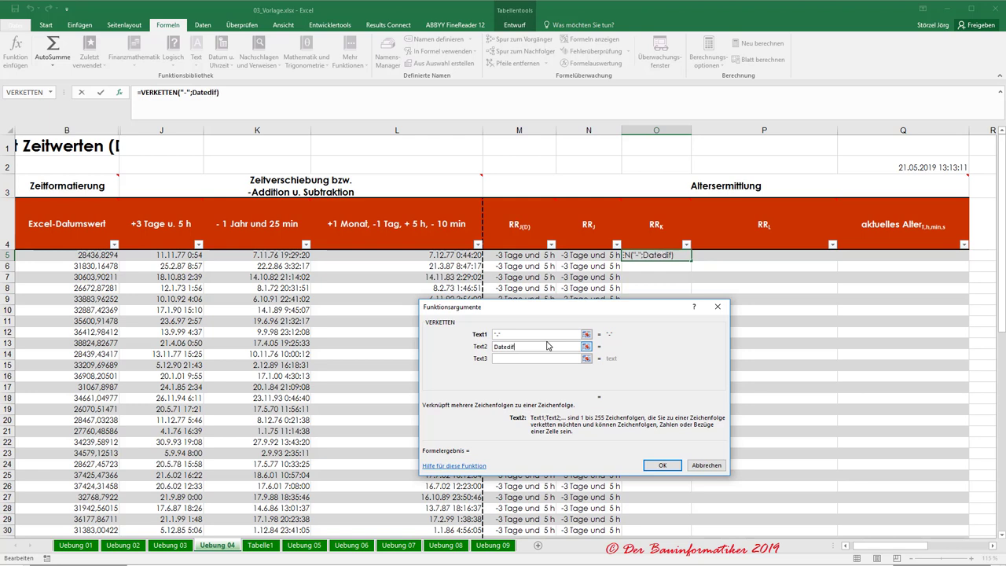
pyautogui.write('(;;')
pyautogui.write(')')
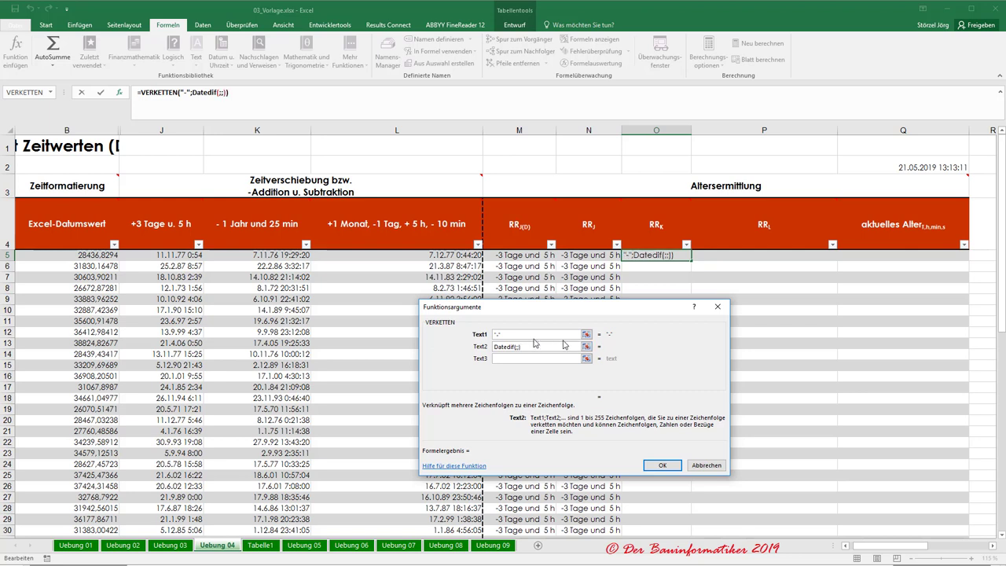
pyautogui.click(204, 92)
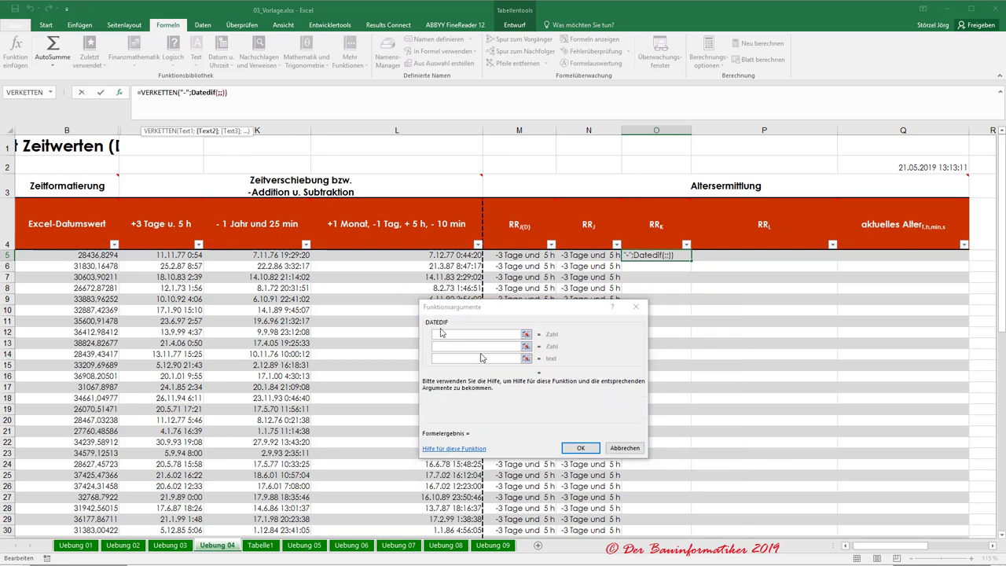
pyautogui.click(462, 341)
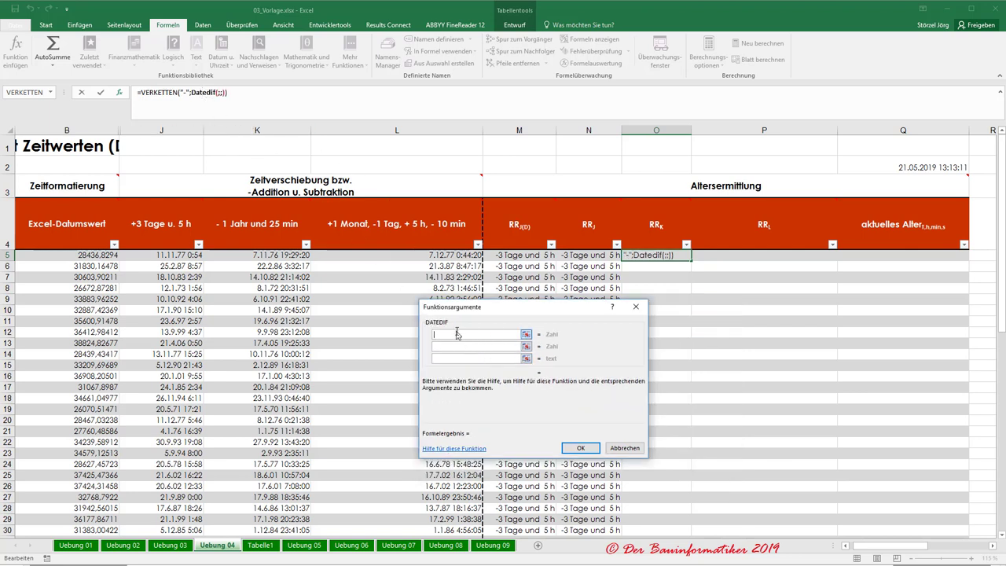
pyautogui.click(266, 255)
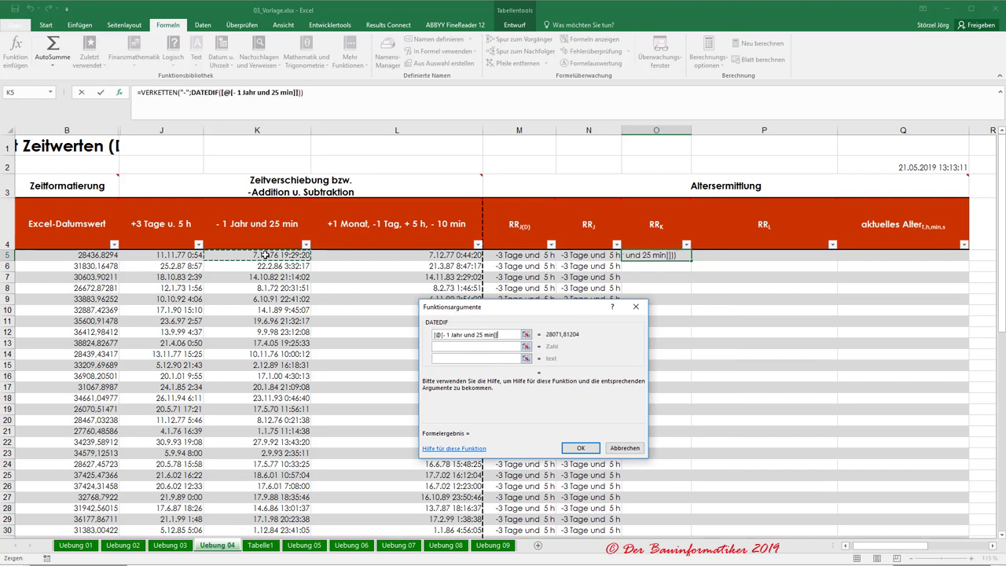
pyautogui.click(440, 347)
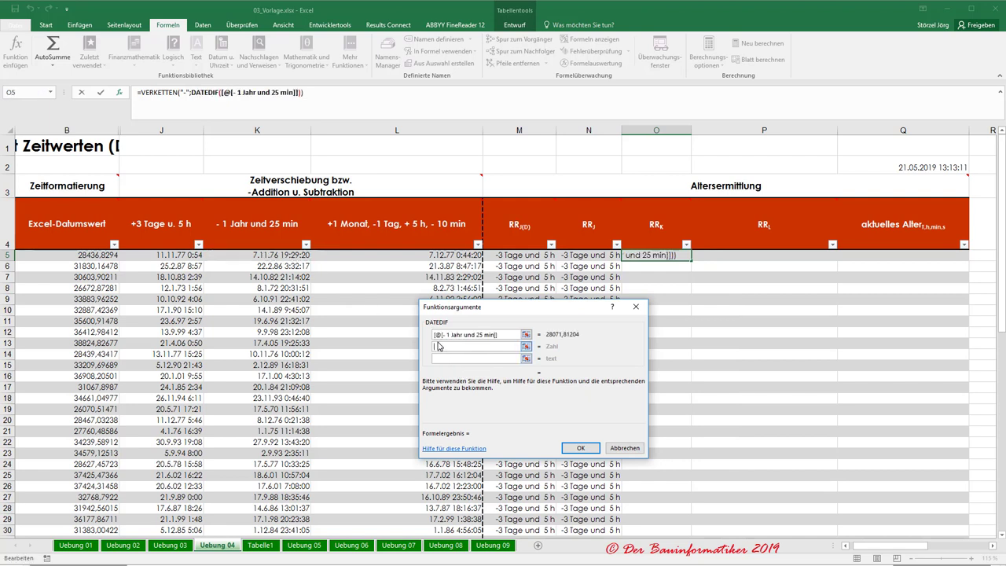
pyautogui.click(81, 253)
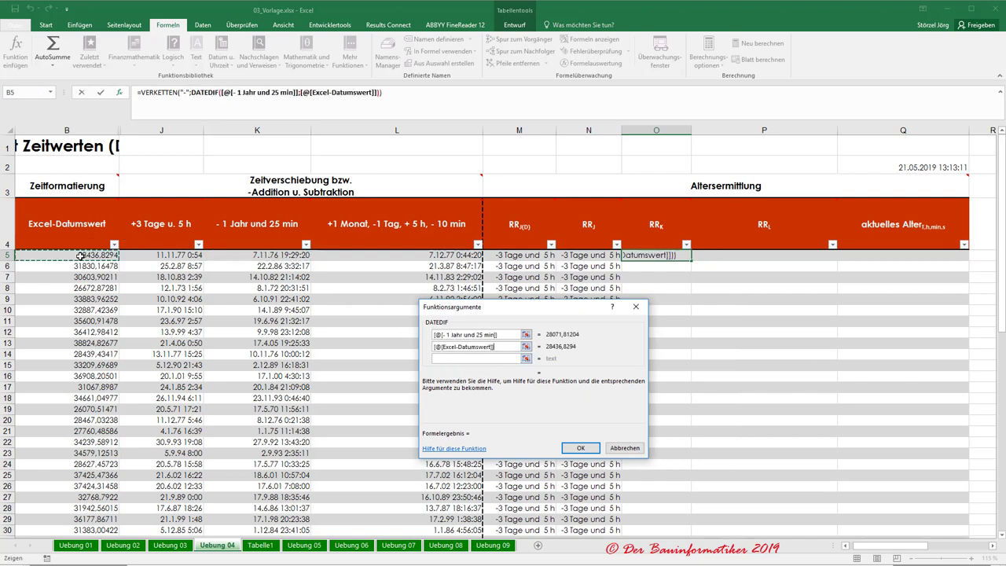
pyautogui.click(451, 359)
pyautogui.write('"y"')
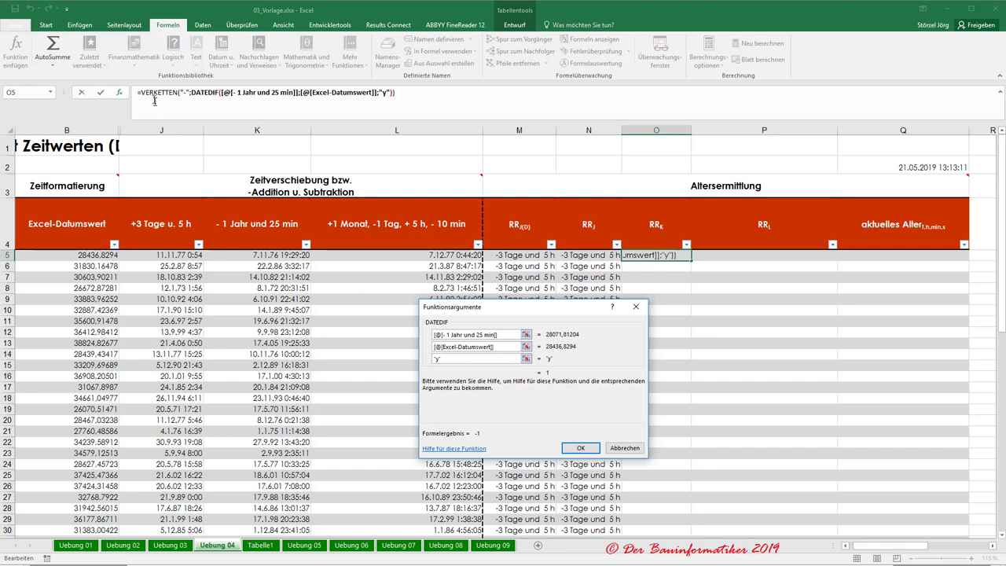
pyautogui.click(154, 101)
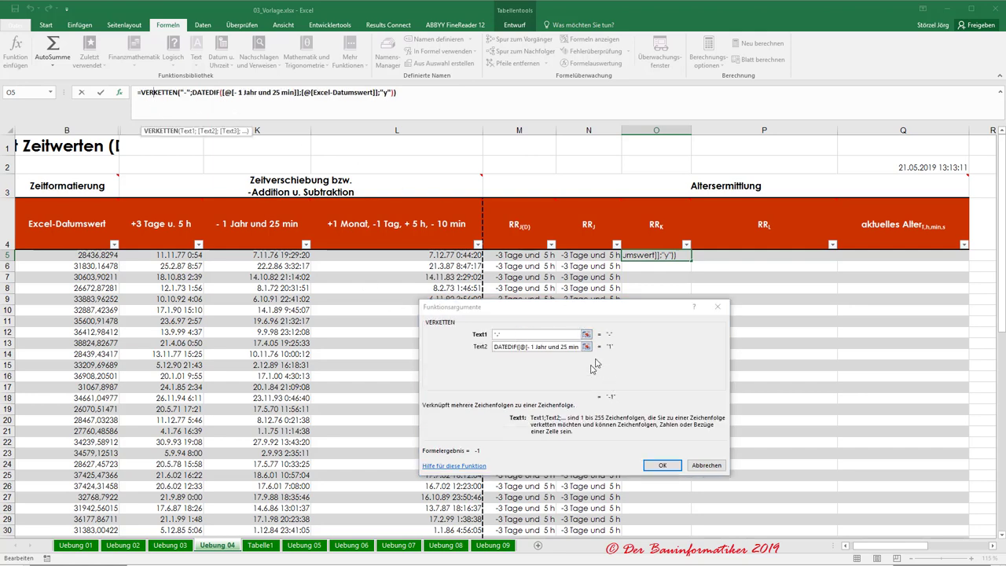
# Enter ' und ' as the Text3 argument of VERKETTEN.
pyautogui.click(577, 346)
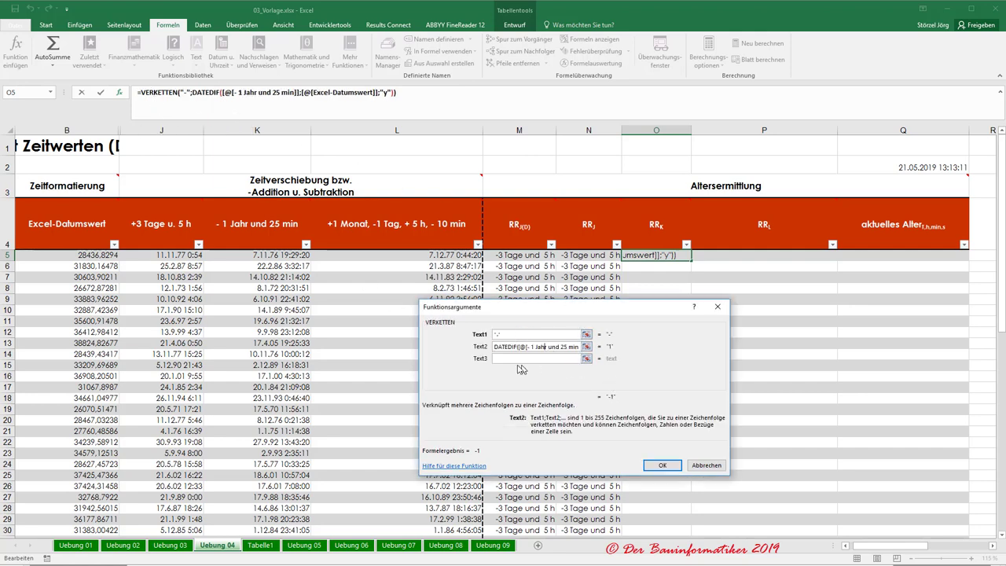
pyautogui.click(578, 358)
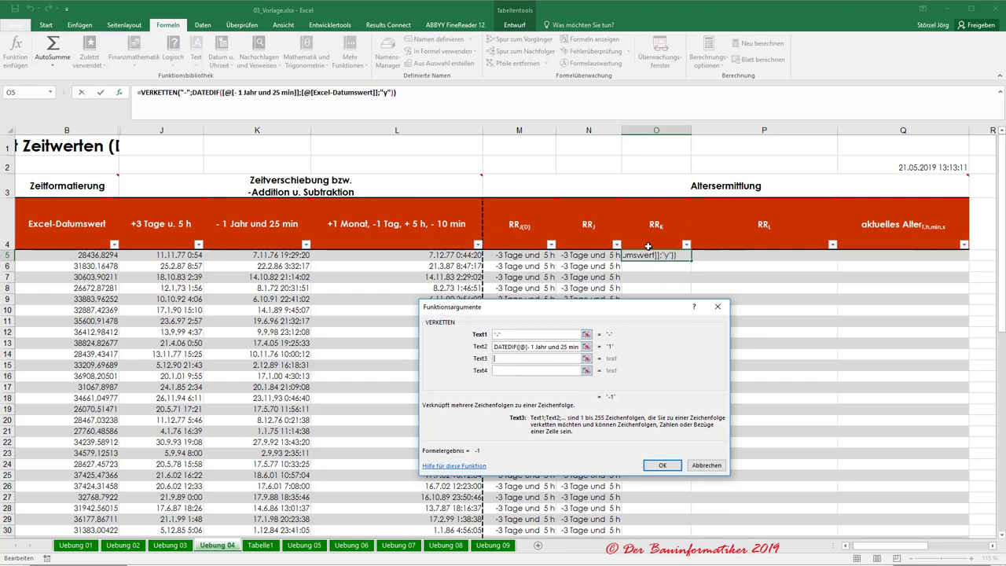
pyautogui.scroll(-5, 637, 250)
pyautogui.scroll(-3, 629, 251)
pyautogui.scroll(-2, 626, 253)
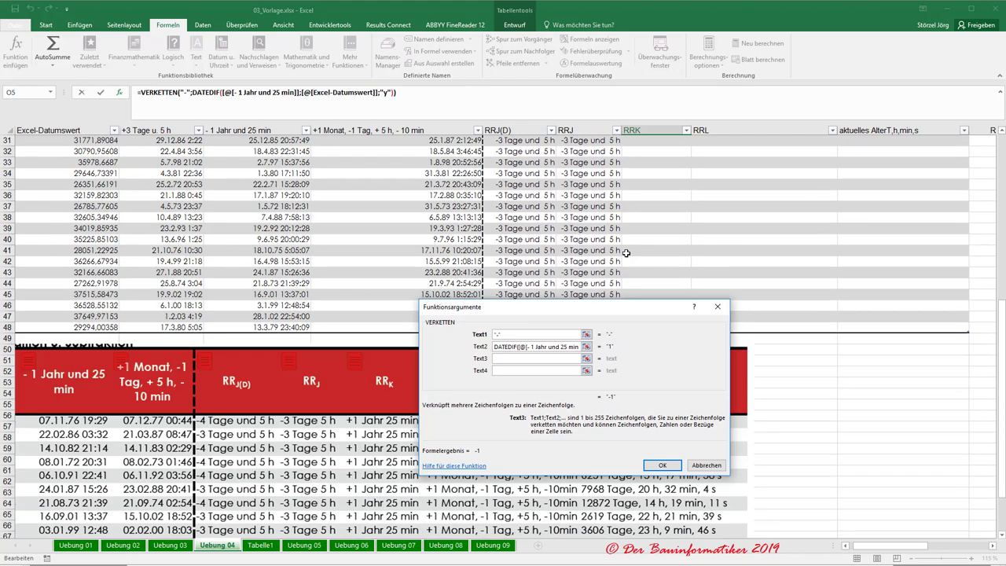
pyautogui.scroll(3, 626, 252)
pyautogui.scroll(2, 627, 252)
pyautogui.scroll(5, 628, 253)
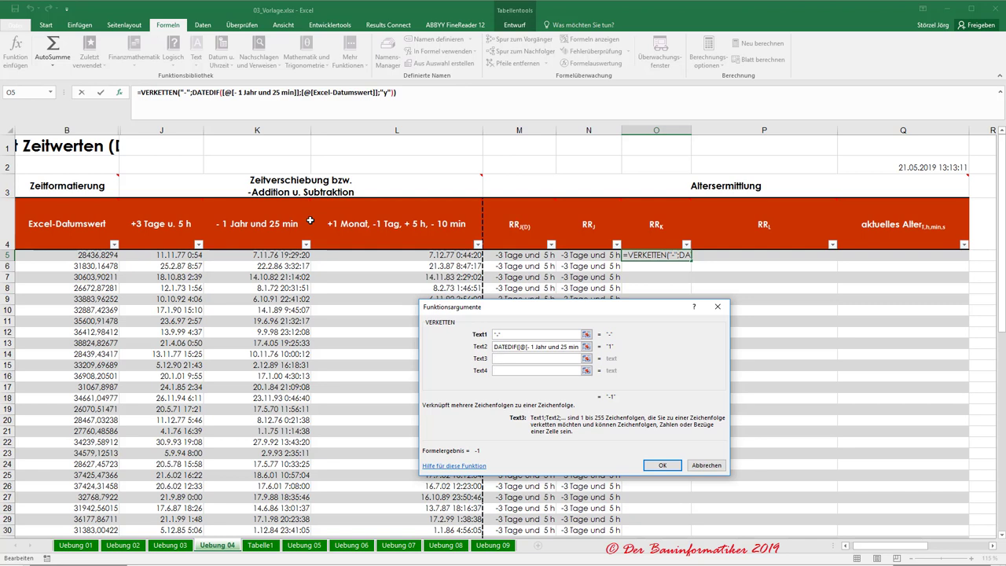
pyautogui.write('und')
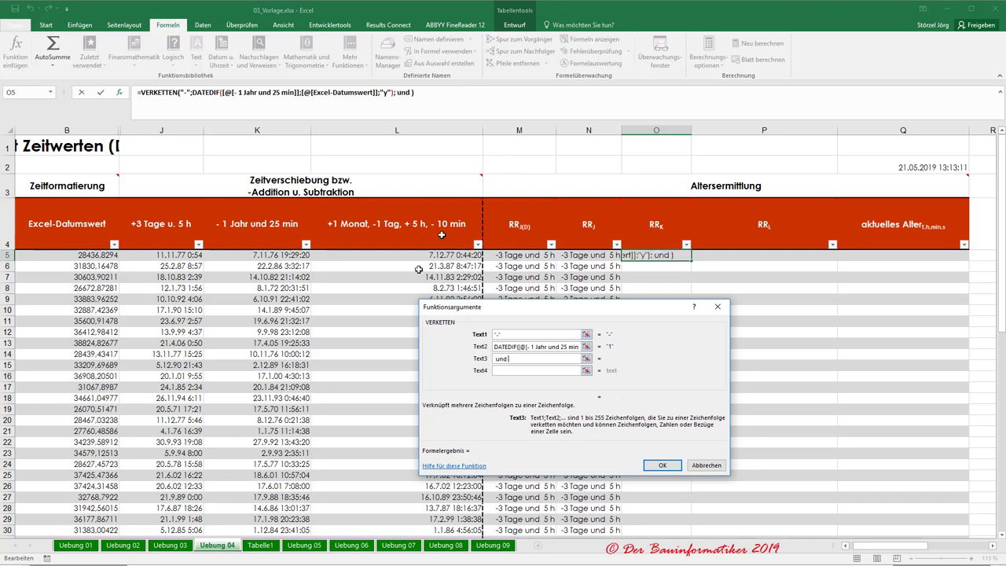
pyautogui.click(501, 373)
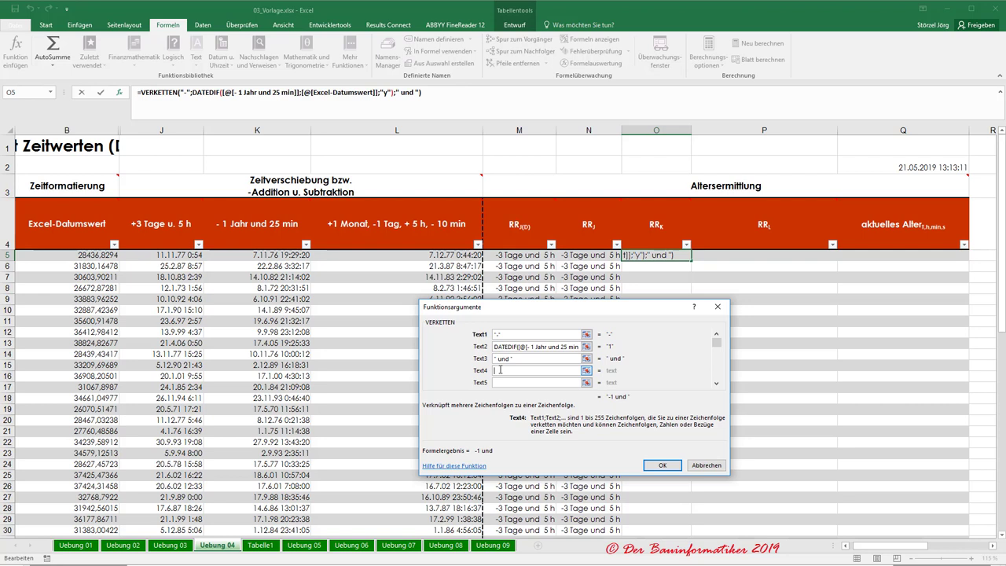
# Put a nested MINUTE() in Text4 and open its Zahl argument.
pyautogui.write('minute')
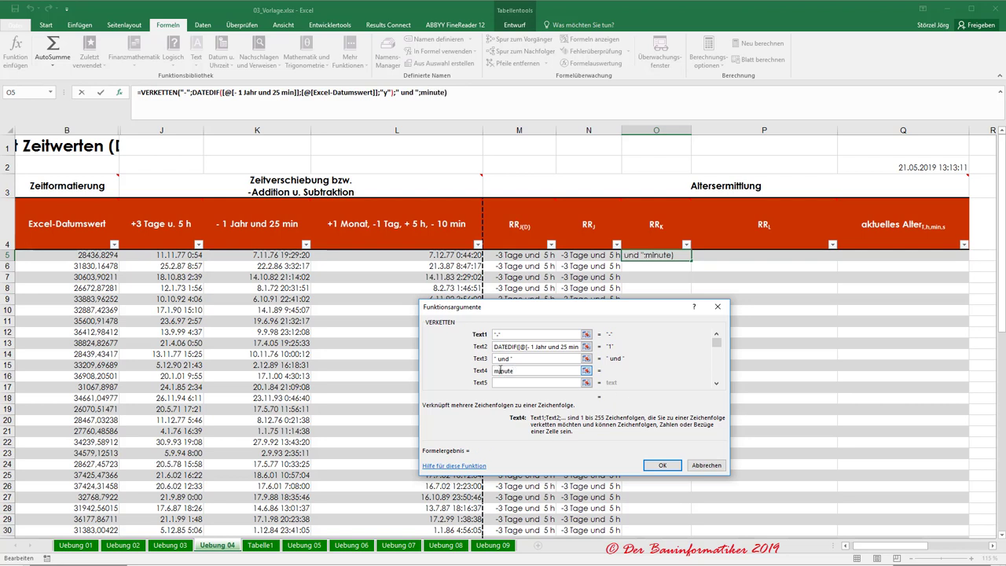
pyautogui.write('()')
pyautogui.click(437, 92)
pyautogui.click(518, 336)
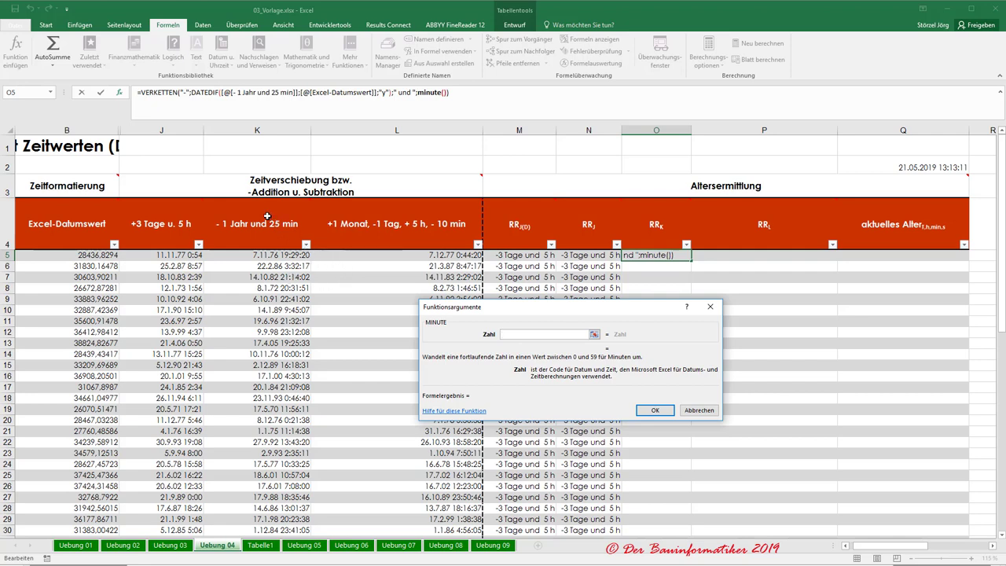
# Give MINUTE the '- 1 Jahr und 25 min' value minus Excel-Datumswert as a first try.
pyautogui.click(275, 256)
pyautogui.write('-')
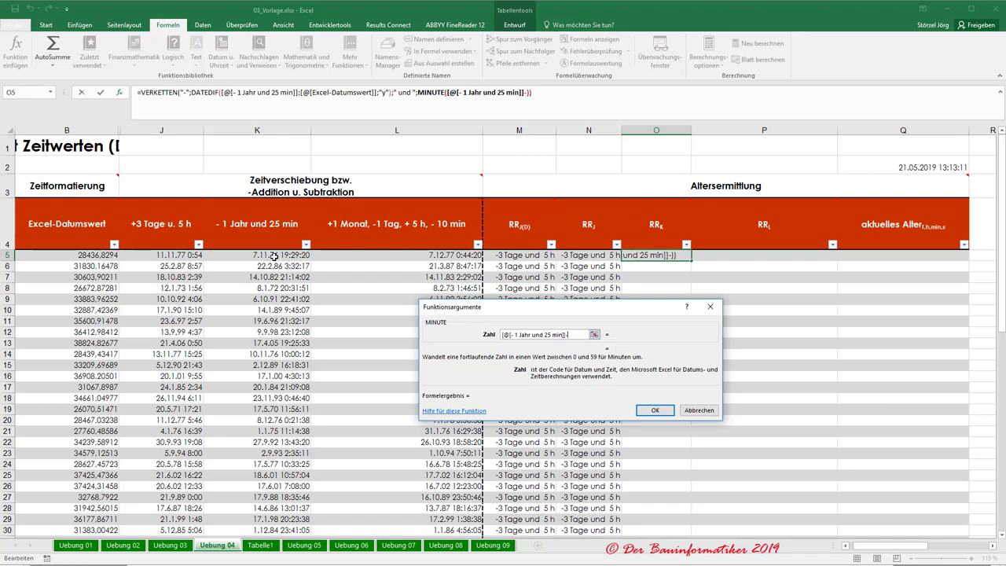
pyautogui.click(82, 256)
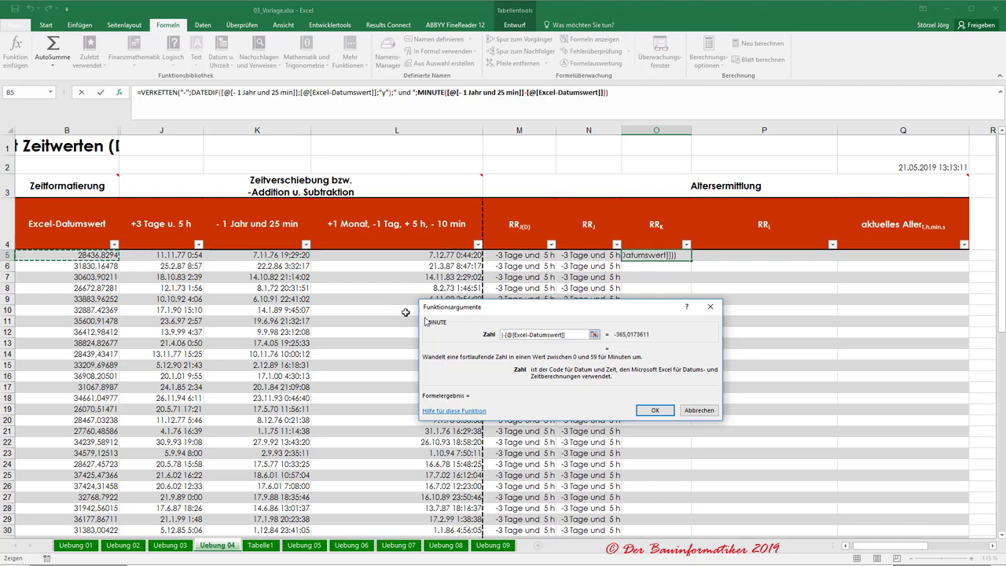
pyautogui.click(161, 92)
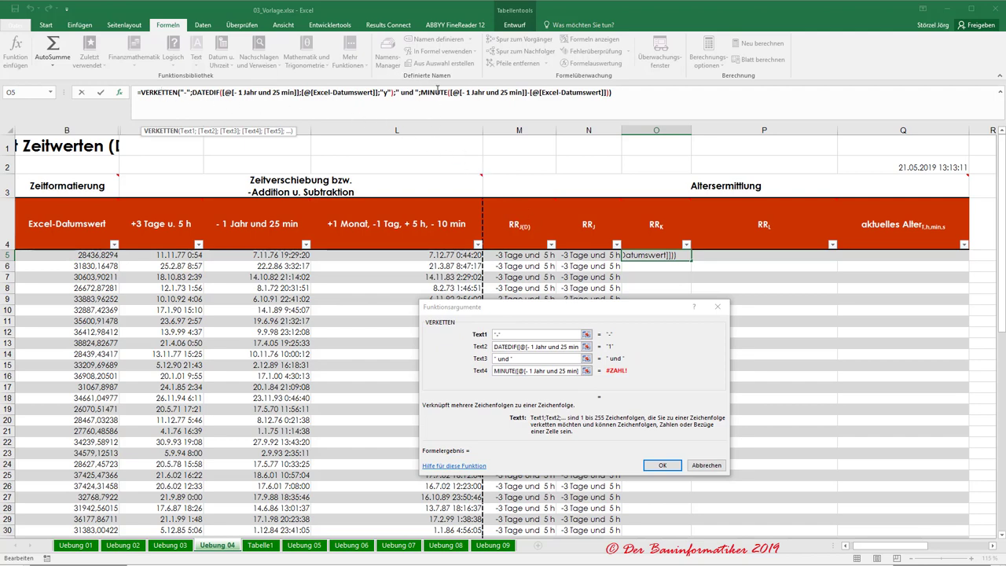
pyautogui.click(437, 92)
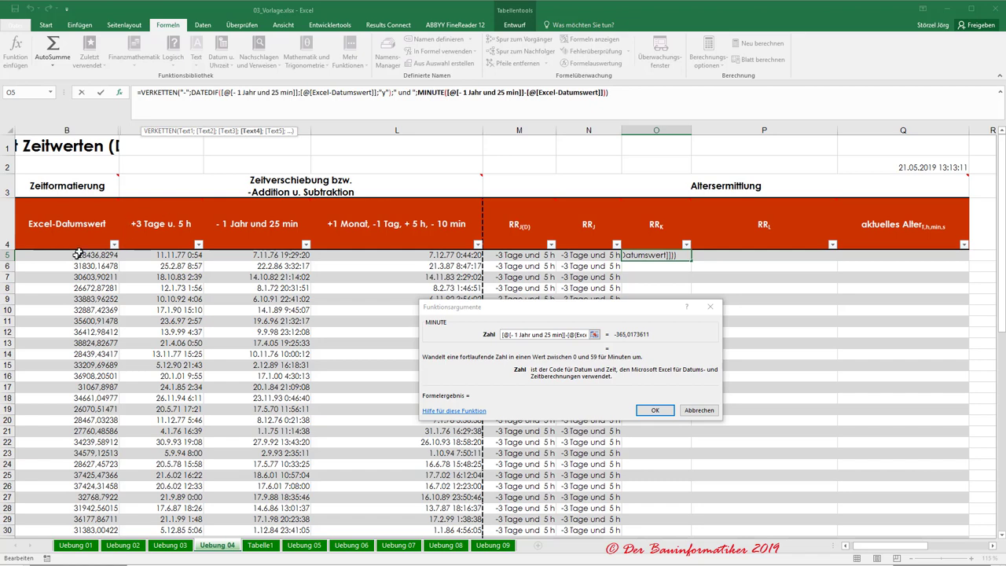
# Redo MINUTE's argument as Excel-Datumswert minus '- 1 Jahr und 25 min', returning 25.
pyautogui.click(465, 332)
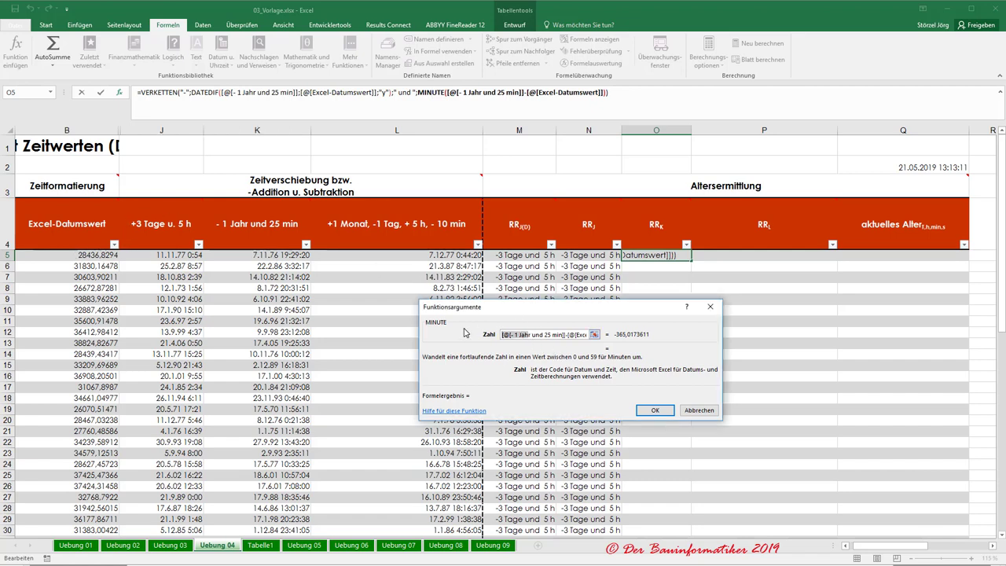
pyautogui.press('Delete')
pyautogui.press('Delete')
pyautogui.press('Delete')
pyautogui.press('Delete')
pyautogui.press('Delete')
pyautogui.press('Delete')
pyautogui.press('Delete')
pyautogui.press('Delete')
pyautogui.press('Delete')
pyautogui.press('Delete')
pyautogui.press('Delete')
pyautogui.press('Delete')
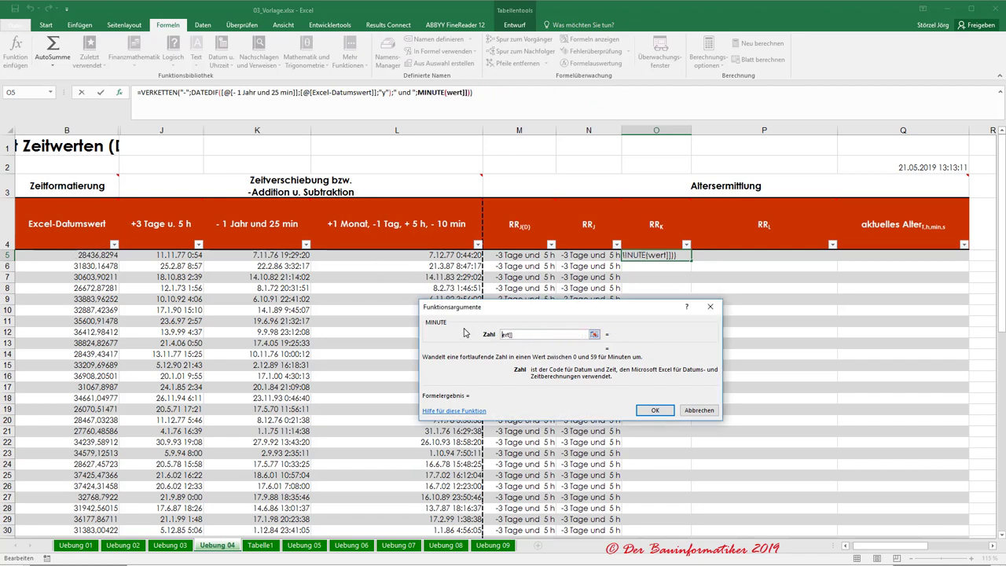
pyautogui.press('Delete')
pyautogui.press('Delete')
pyautogui.press('Delete')
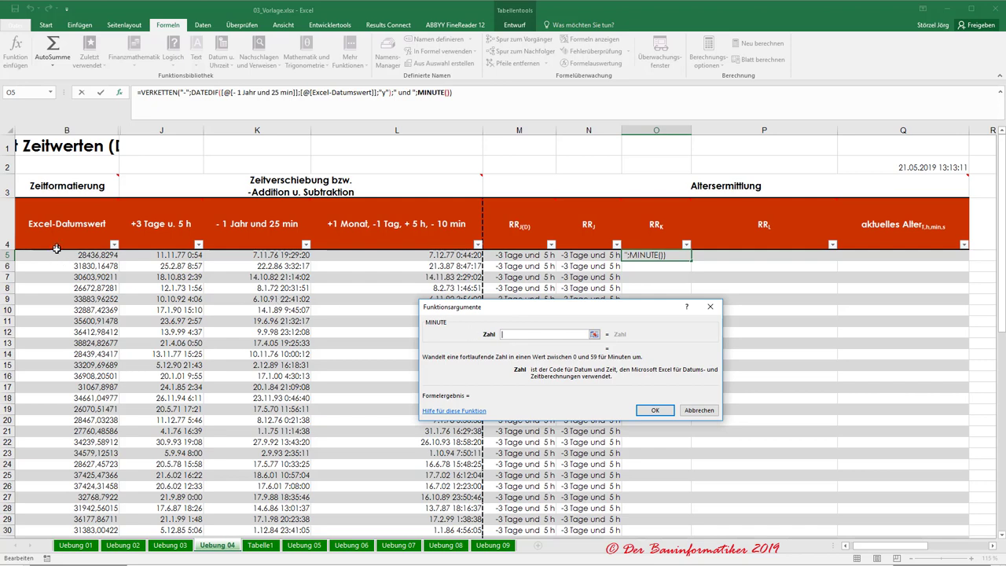
pyautogui.click(57, 253)
pyautogui.write('-')
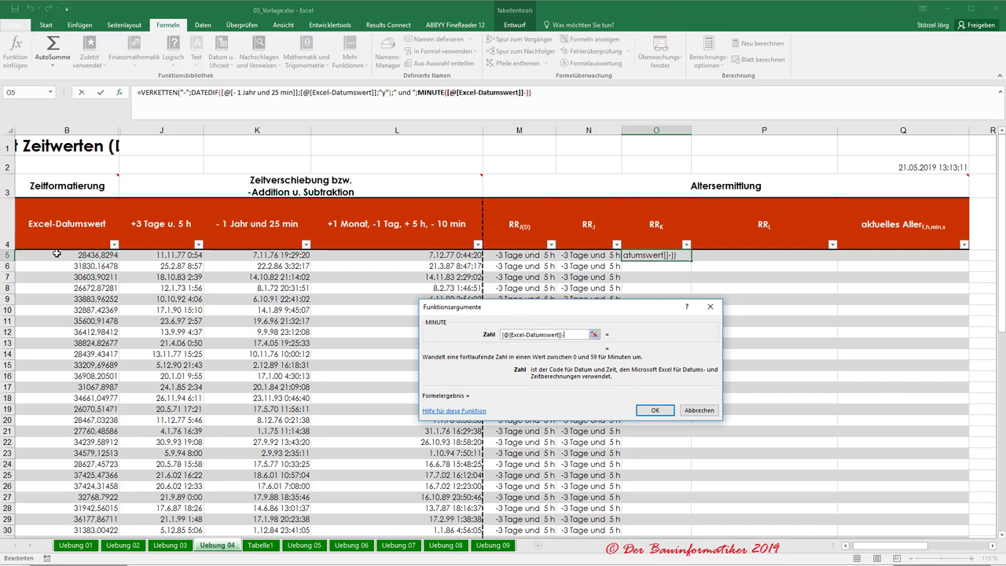
pyautogui.click(260, 253)
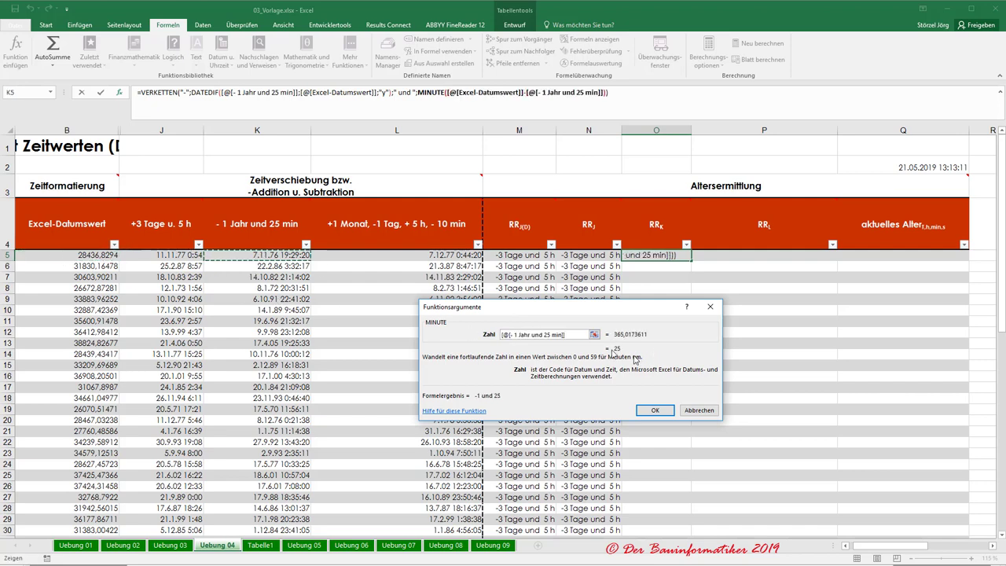
pyautogui.click(164, 92)
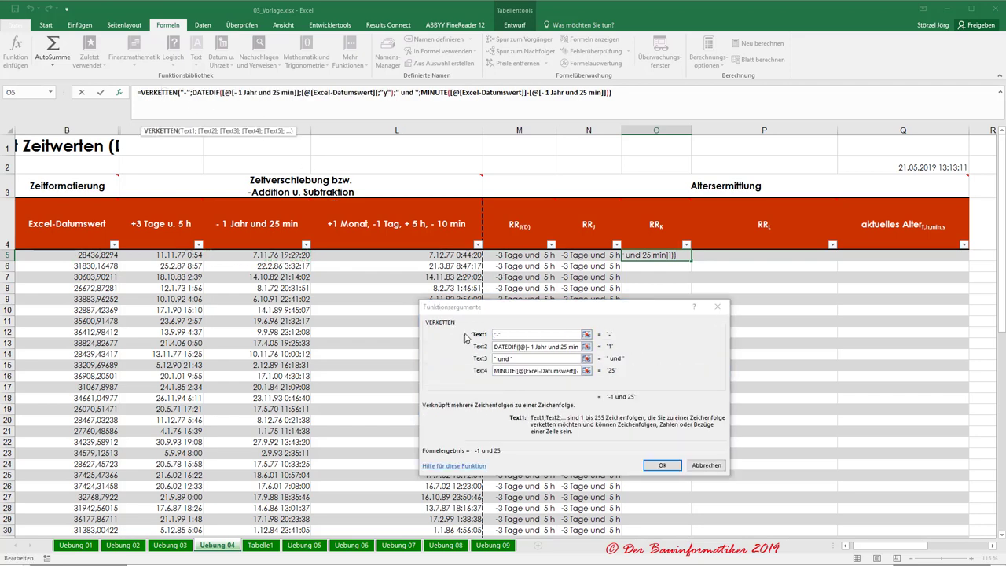
# Add ' min' as the Text5 argument of the concatenation.
pyautogui.click(505, 372)
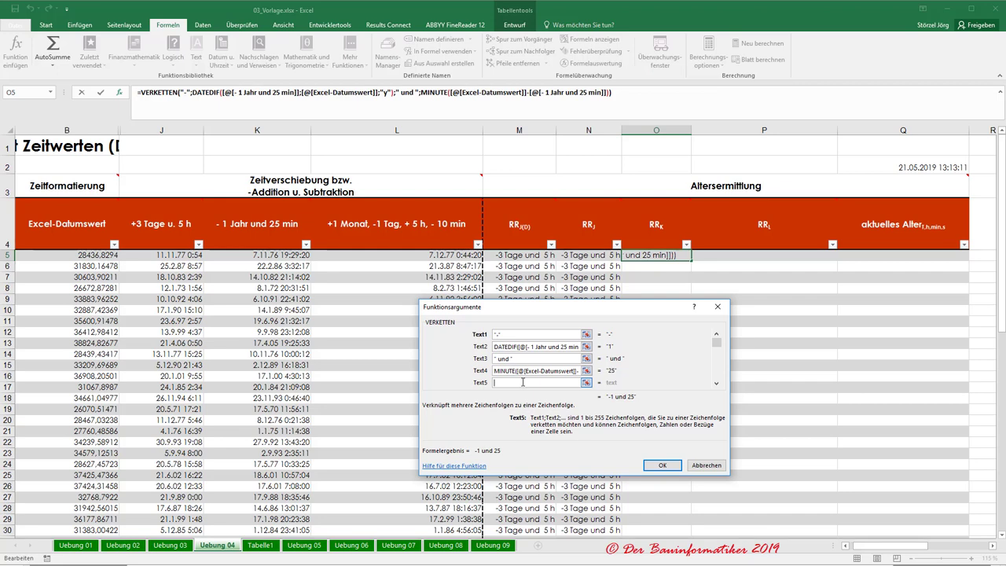
pyautogui.write('m')
pyautogui.write('in')
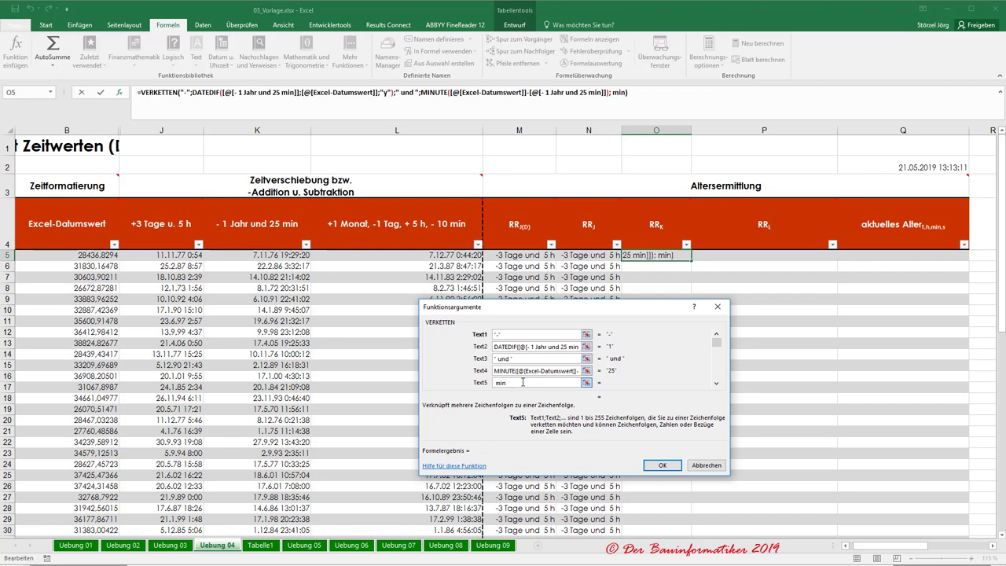
pyautogui.click(577, 370)
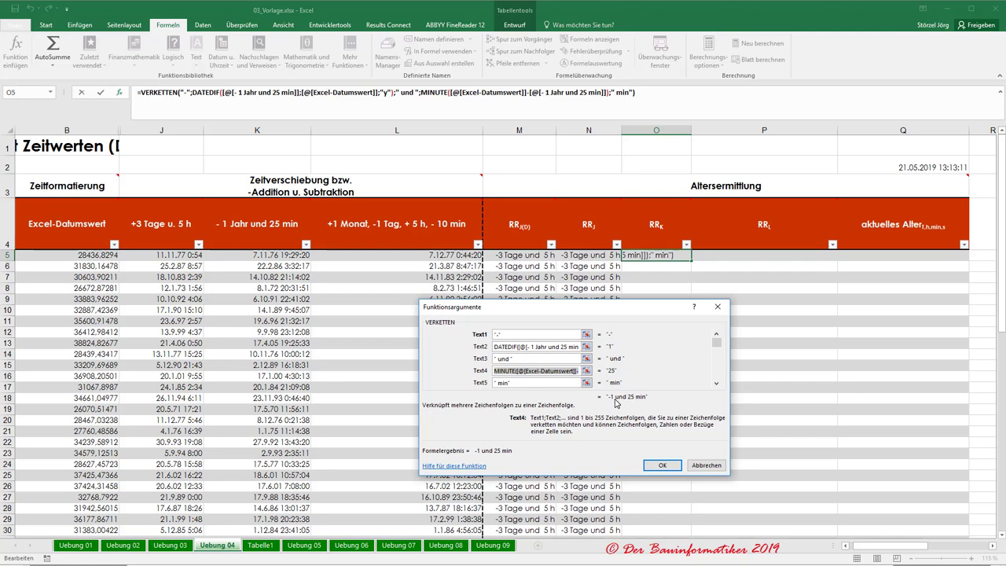
# Change Text3 to ' Jahr und ', confirm the formula, and scroll through the filled RRK column.
pyautogui.click(499, 358)
pyautogui.write('Ja')
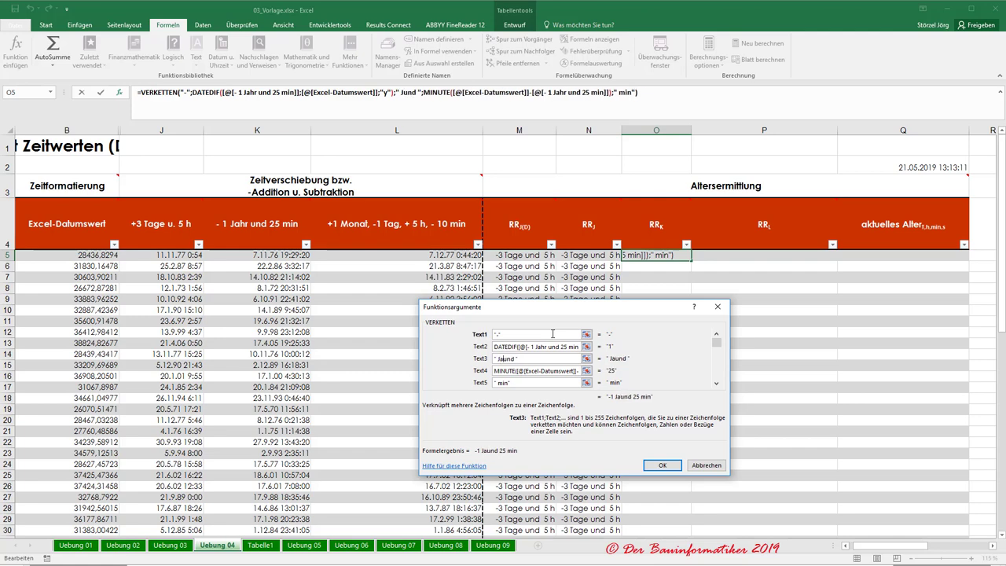
pyautogui.write('hr')
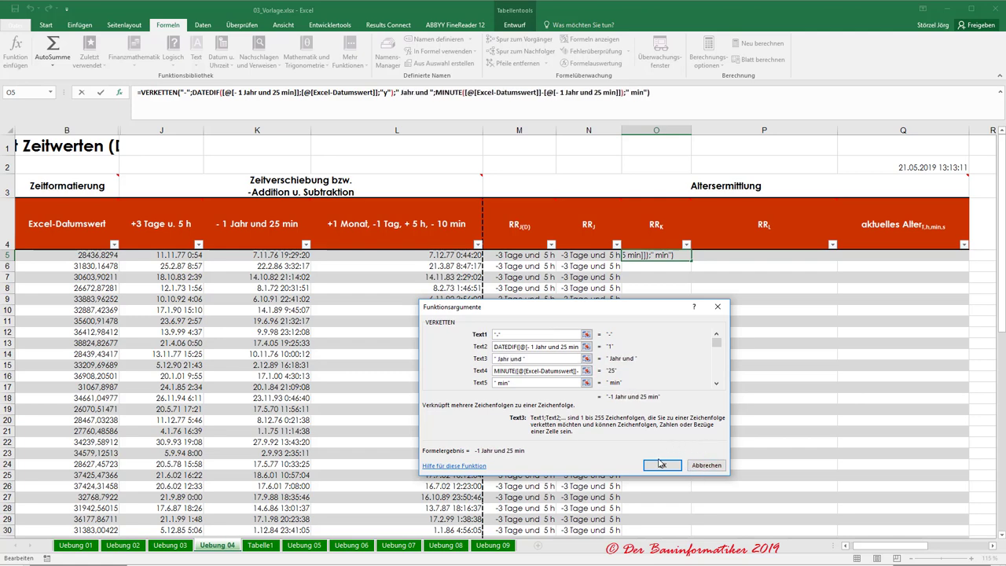
pyautogui.click(658, 465)
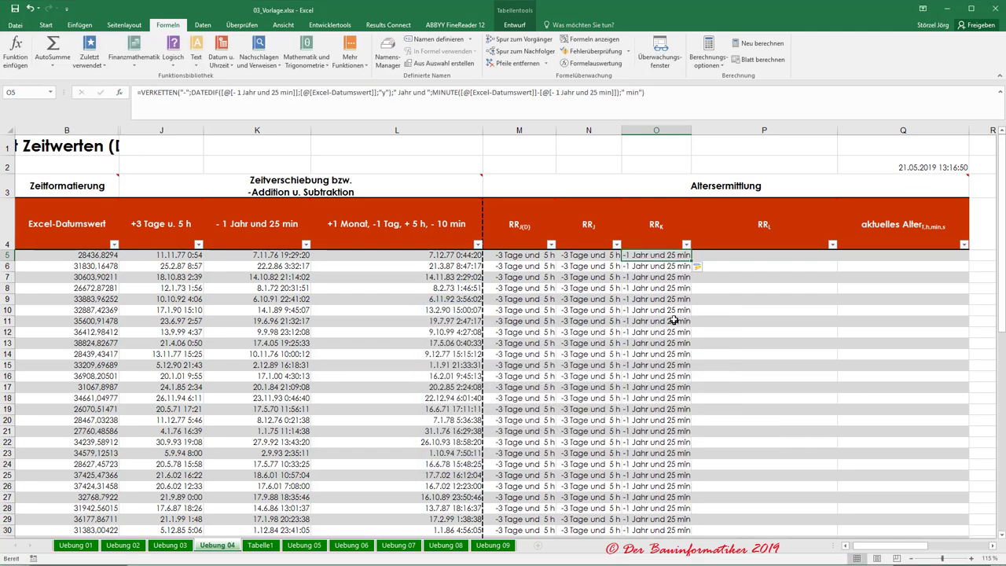
pyautogui.scroll(-1, 666, 247)
pyautogui.scroll(-4, 667, 247)
pyautogui.scroll(-6, 589, 275)
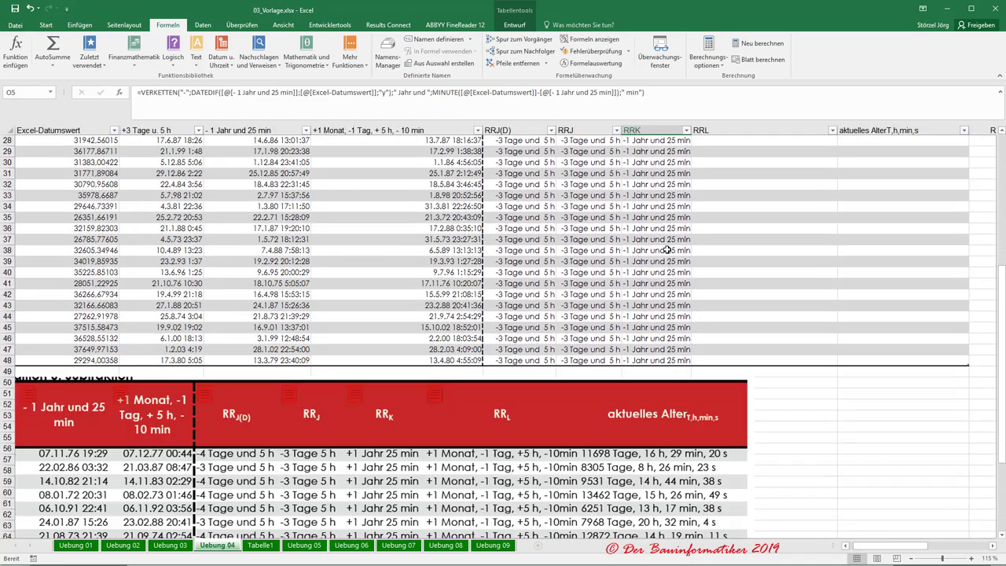
pyautogui.scroll(-1, 509, 303)
# Review the RRK results by scrolling and opening, then cancelling, the RRK filter list.
pyautogui.scroll(6, 428, 368)
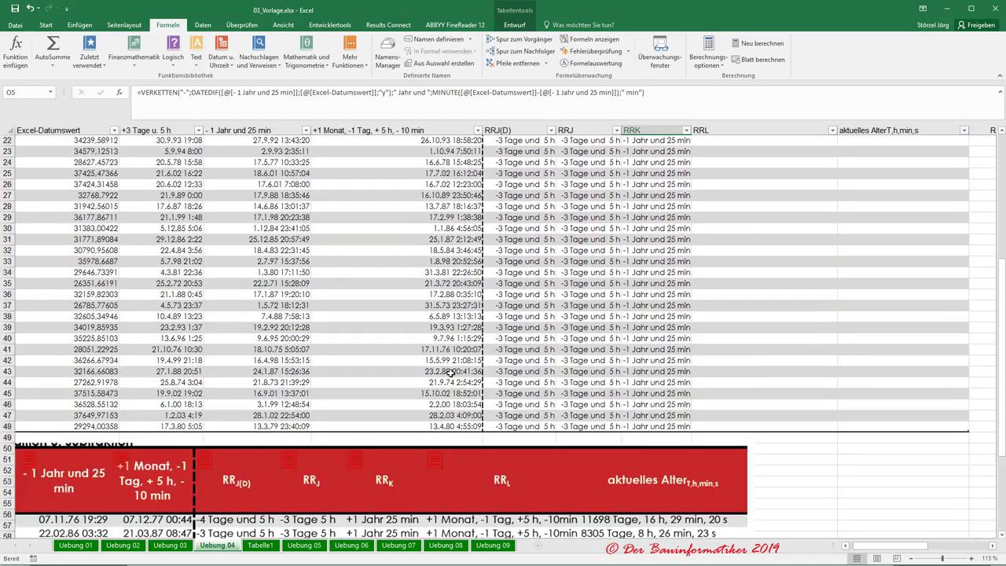
pyautogui.scroll(7, 581, 338)
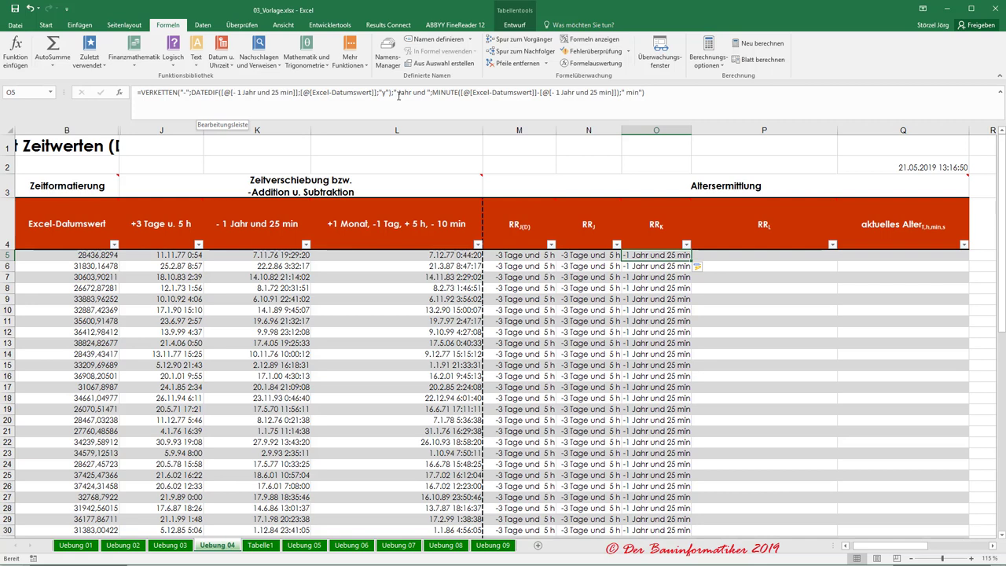
pyautogui.scroll(-2, 587, 289)
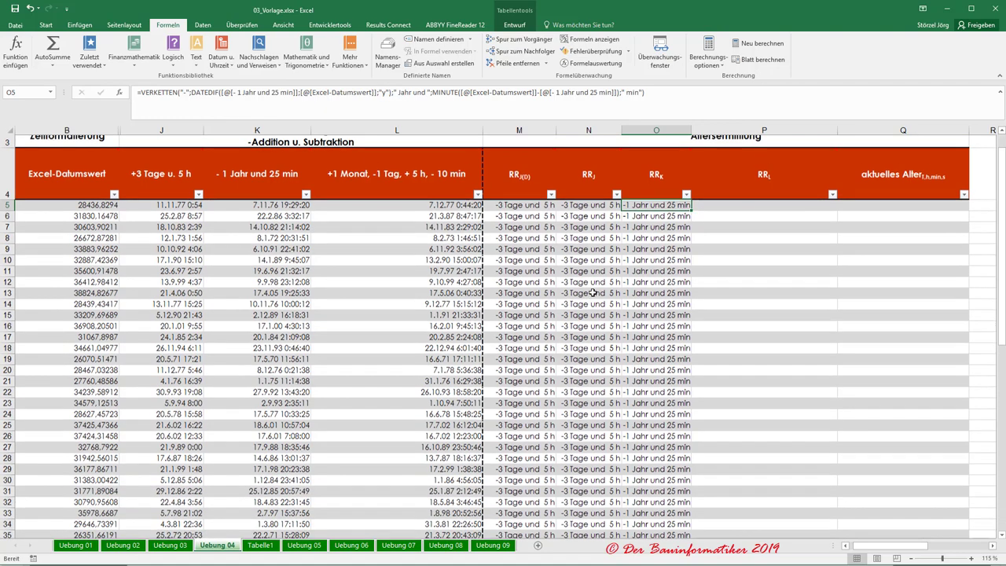
pyautogui.scroll(-3, 593, 293)
pyautogui.scroll(-3, 593, 293)
pyautogui.scroll(10, 677, 266)
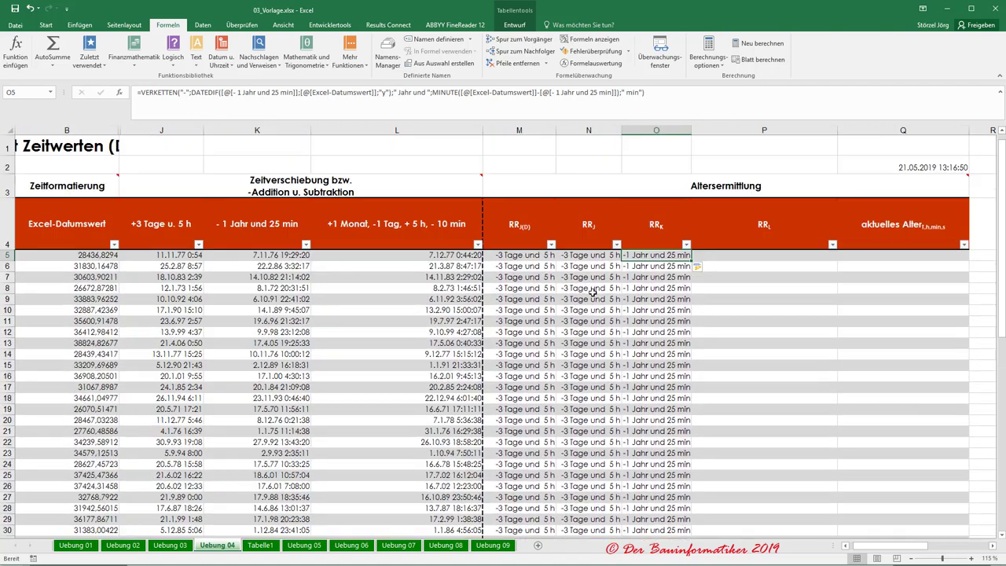
pyautogui.click(686, 244)
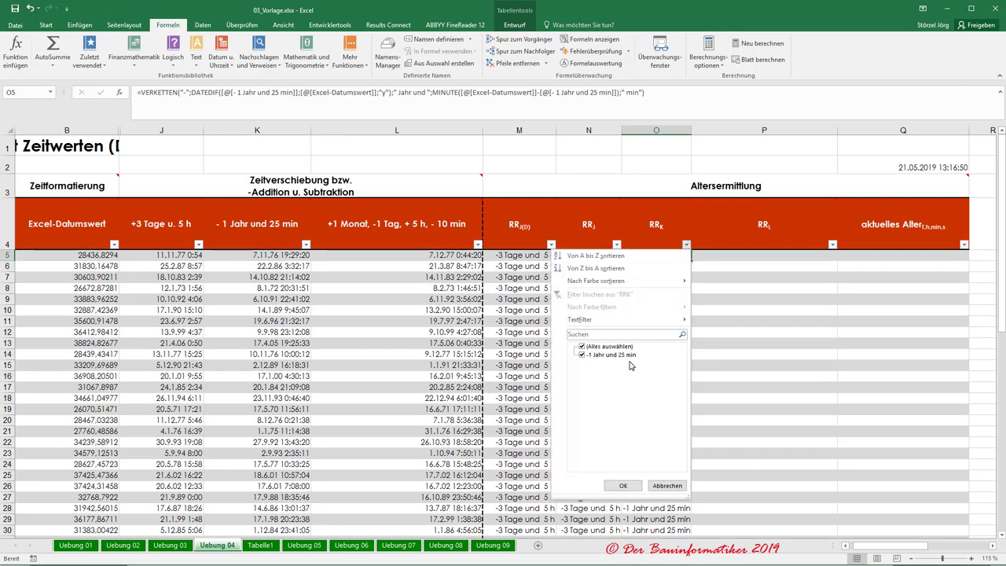
pyautogui.click(662, 486)
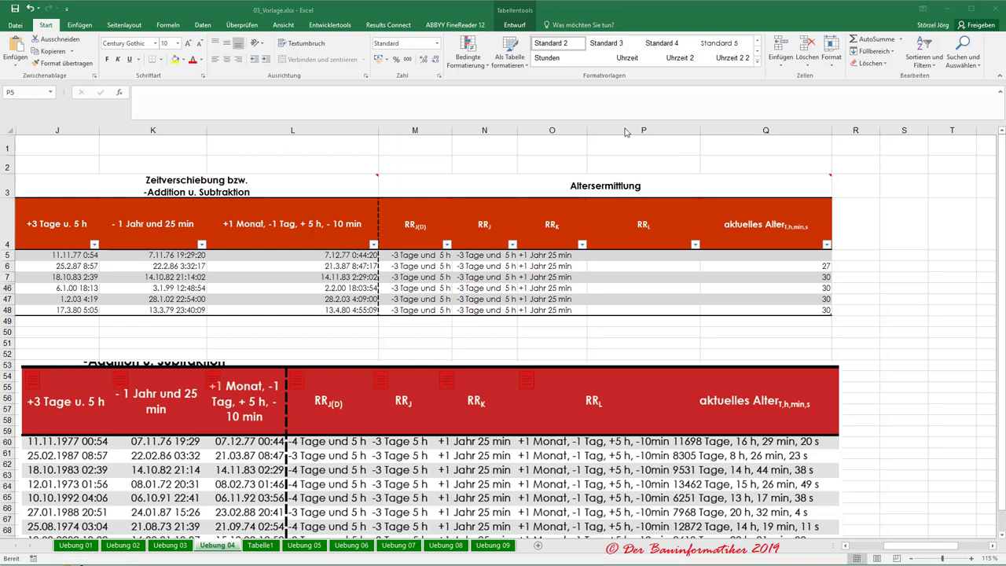
# Insert four table columns at P headed Monat, Tag, Stunde and Minute.
pyautogui.click(621, 128)
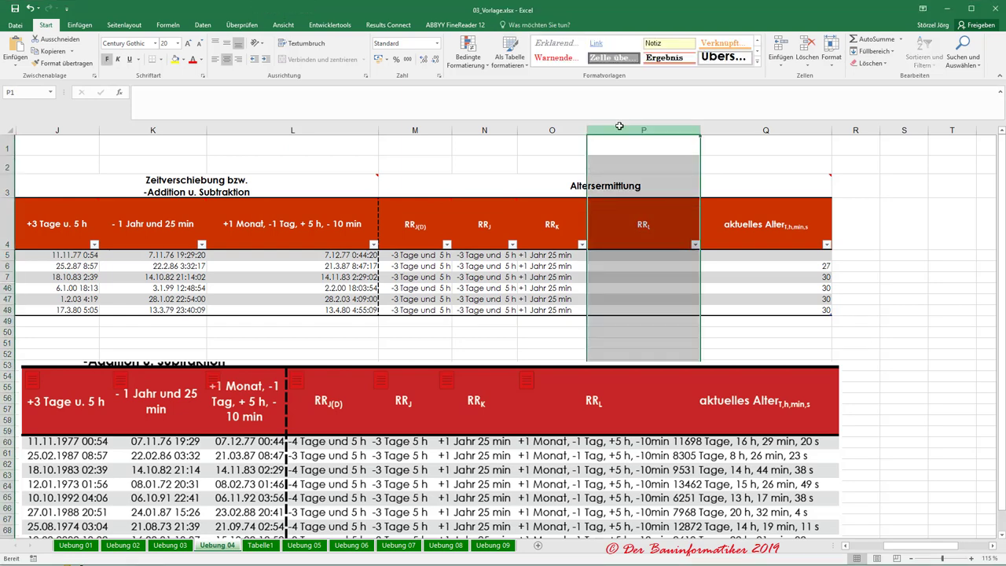
pyautogui.hotkey('ctrl', '+')
pyautogui.hotkey('ctrl', '+')
pyautogui.hotkey('ctrl', '+')
pyautogui.hotkey('ctrl', '+')
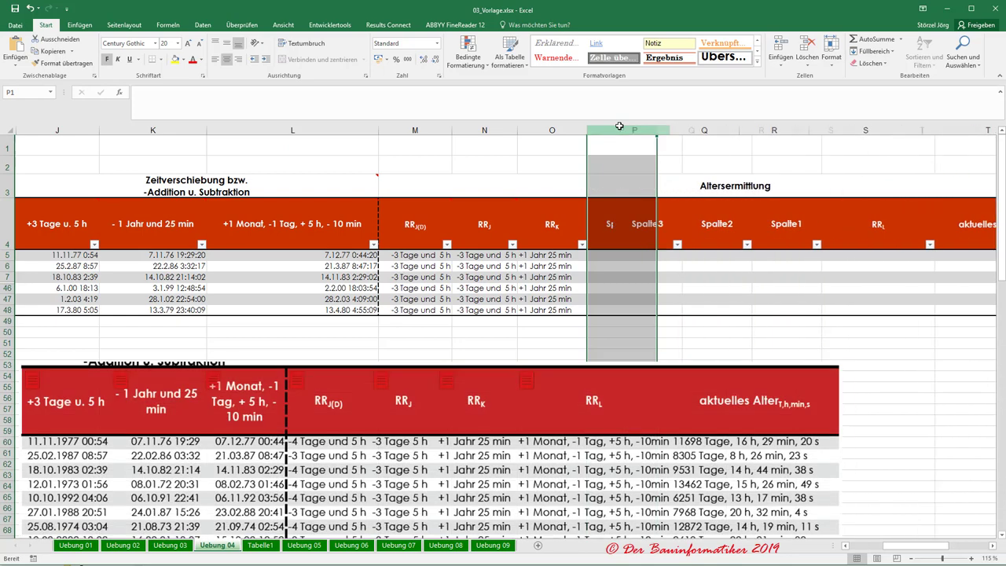
pyautogui.click(644, 206)
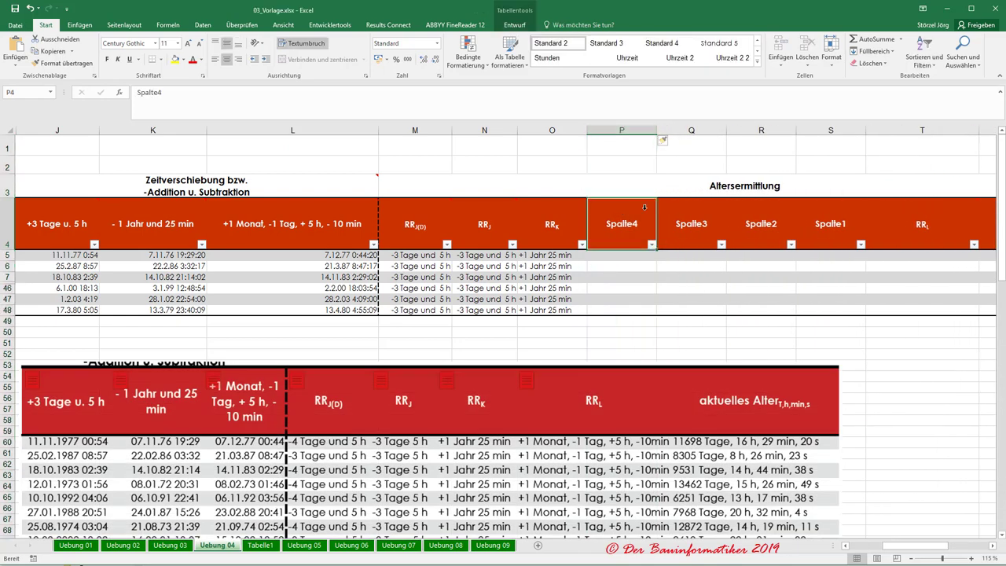
pyautogui.write('T')
pyautogui.write('Mon')
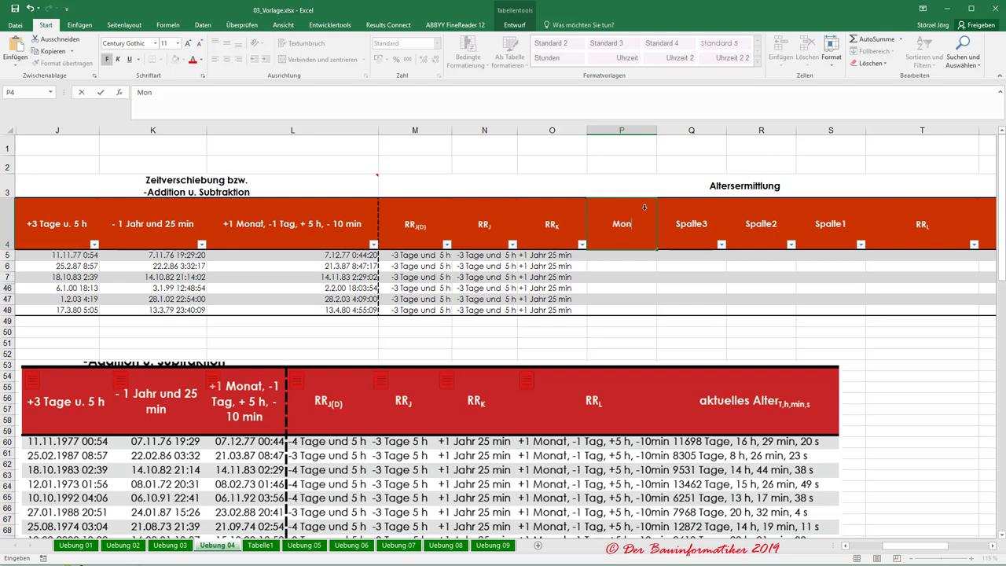
pyautogui.write('at')
pyautogui.press('Tab')
pyautogui.write('Tag')
pyautogui.press('Tab')
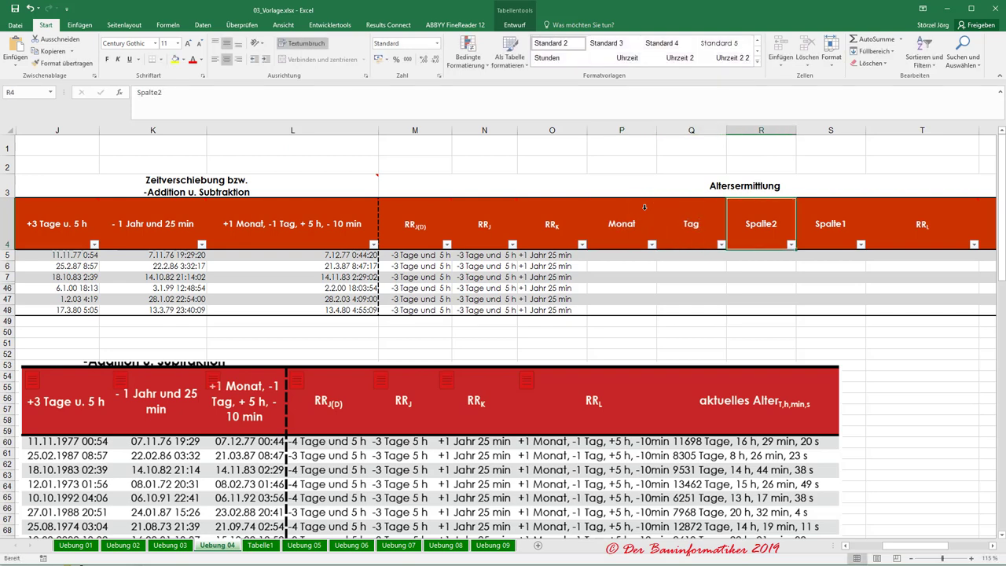
pyautogui.write('Stunde')
pyautogui.press('Tab')
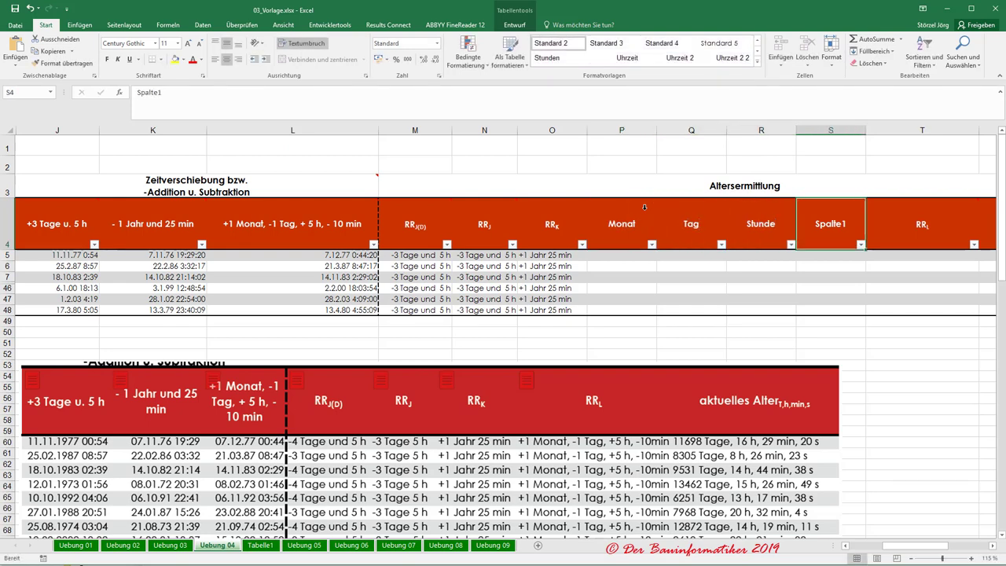
pyautogui.write('Minute')
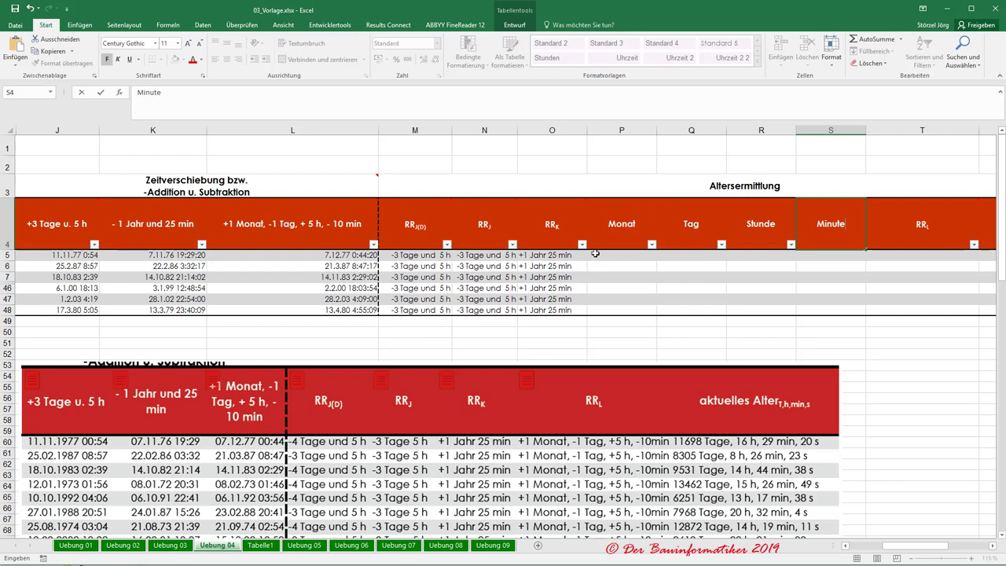
pyautogui.click(596, 254)
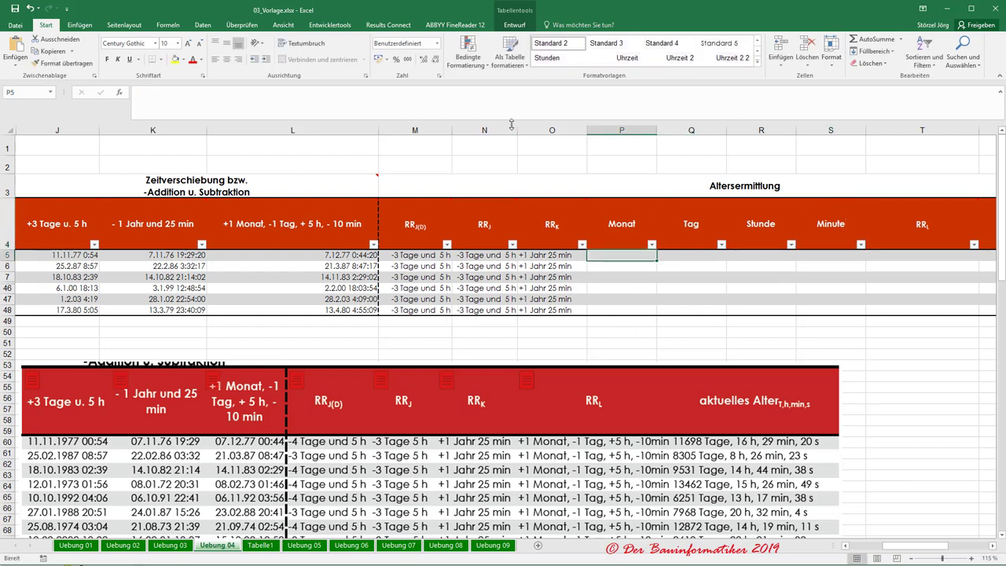
# Hide columns M through O.
pyautogui.moveTo(415, 130); pyautogui.dragTo(566, 128)
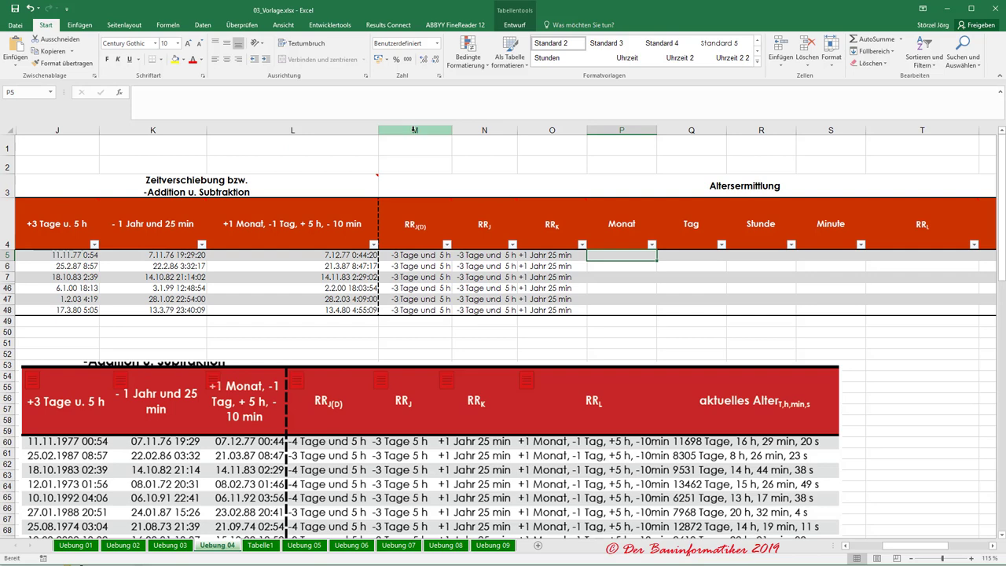
pyautogui.rightClick(566, 128)
pyautogui.click(605, 264)
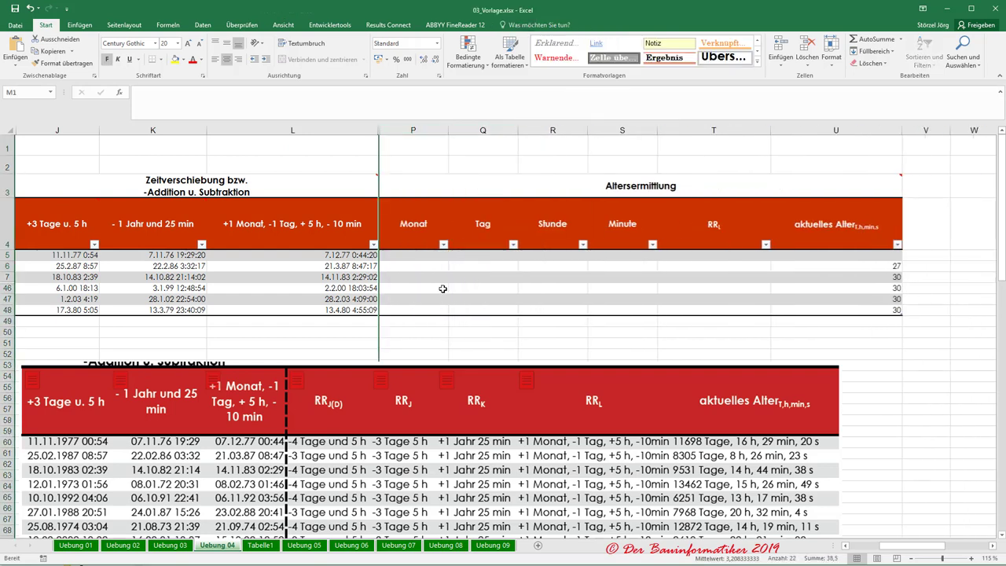
pyautogui.click(407, 256)
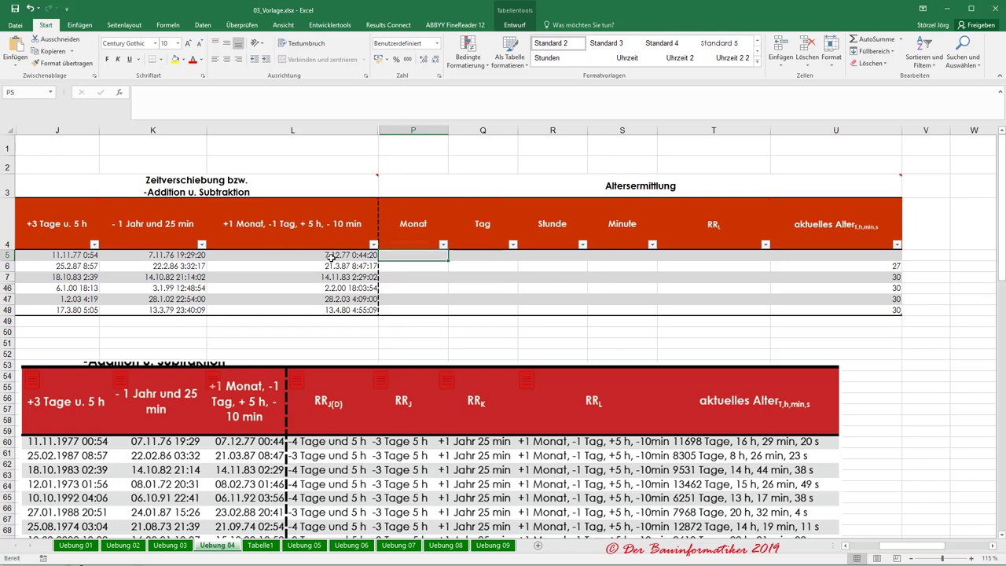
# Hide columns J and K as well.
pyautogui.hscroll(-2, 204, 236)
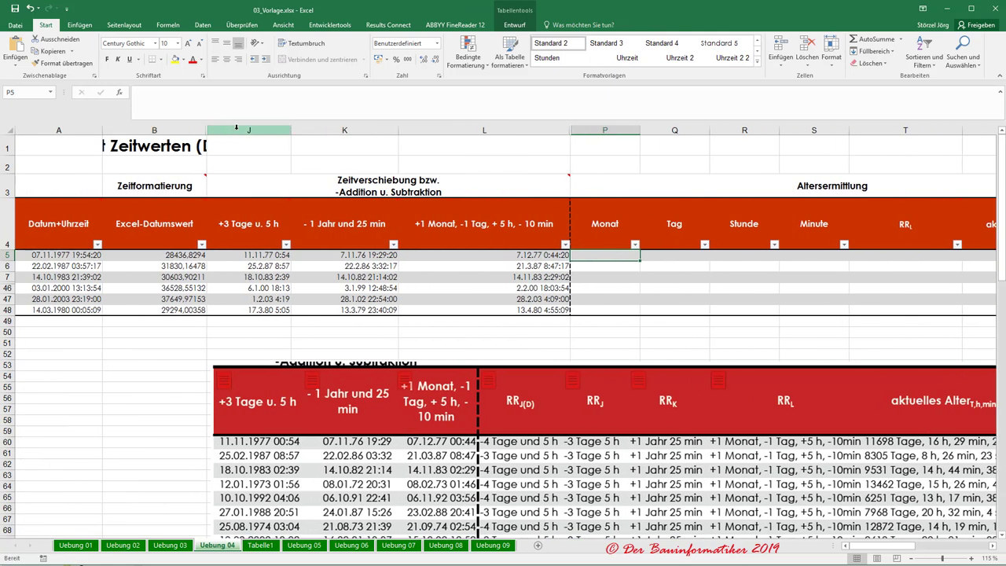
pyautogui.moveTo(235, 128); pyautogui.dragTo(360, 120)
pyautogui.rightClick(360, 126)
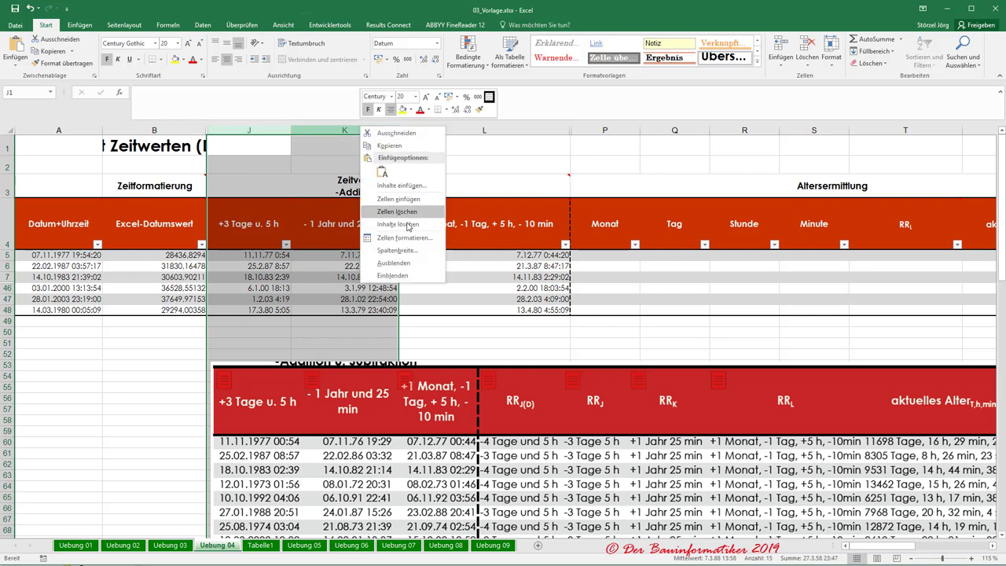
pyautogui.click(395, 264)
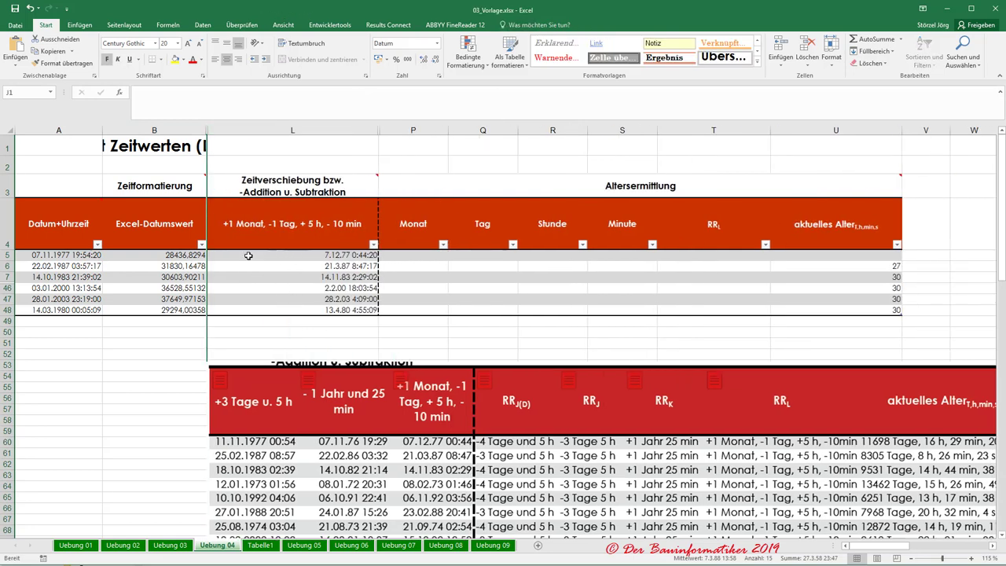
pyautogui.click(55, 257)
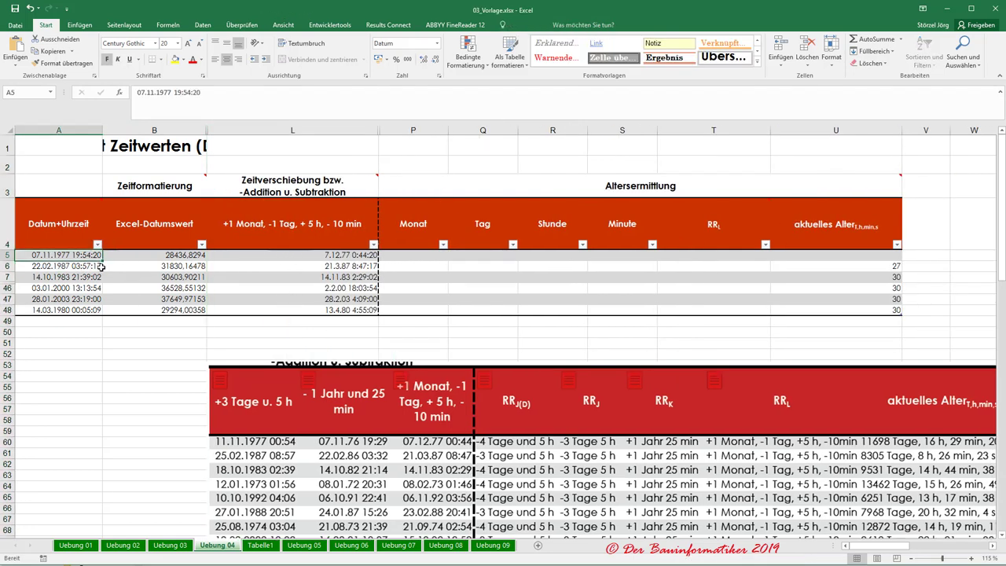
# Check the shifted date formula in L5, then insert MONAT into P5.
pyautogui.click(160, 257)
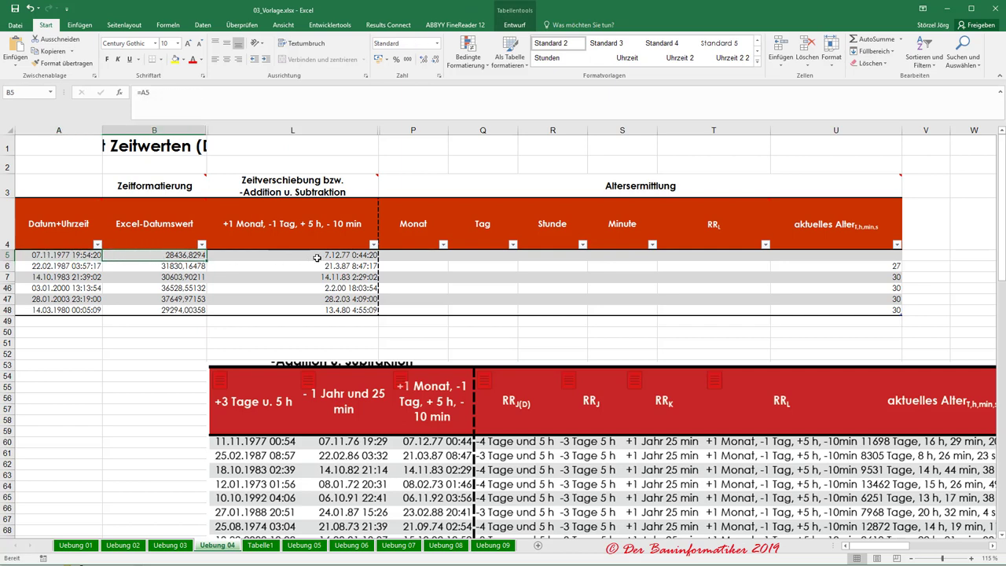
pyautogui.click(317, 257)
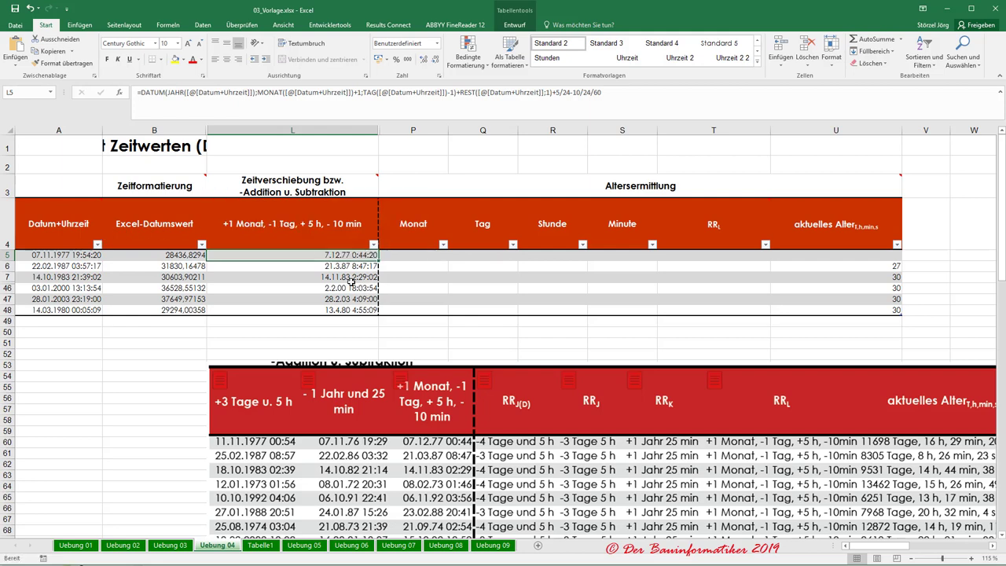
pyautogui.click(412, 252)
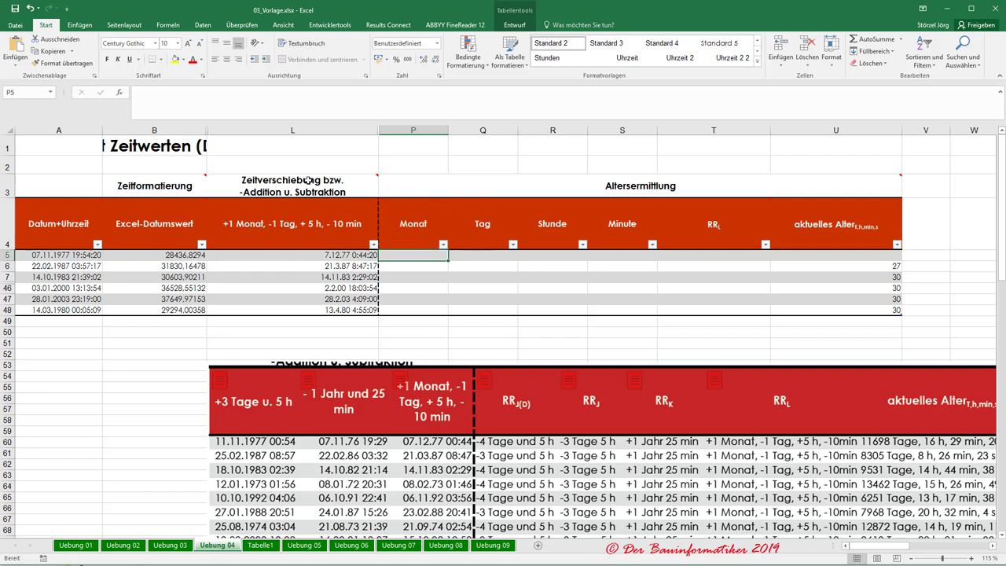
pyautogui.click(167, 25)
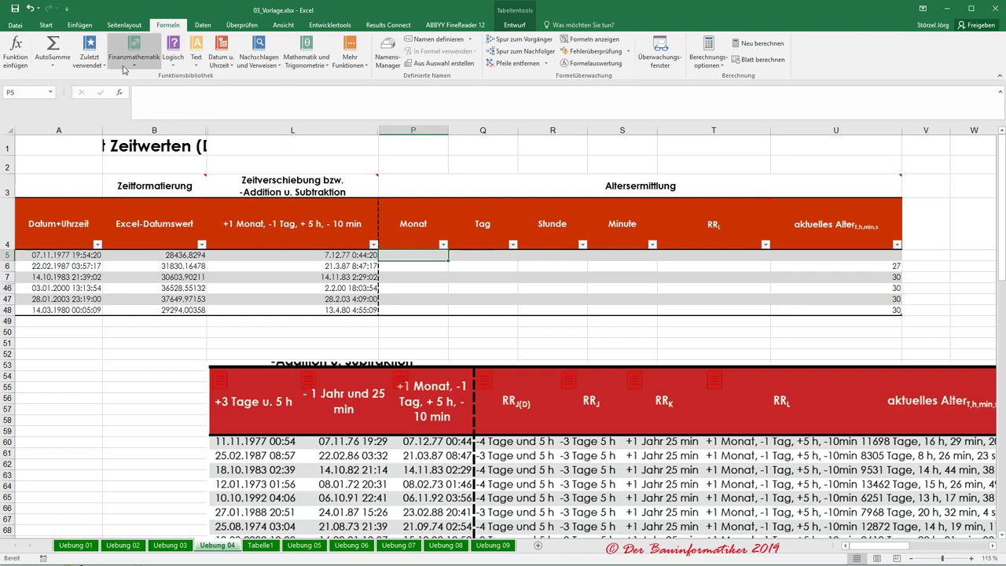
pyautogui.click(221, 57)
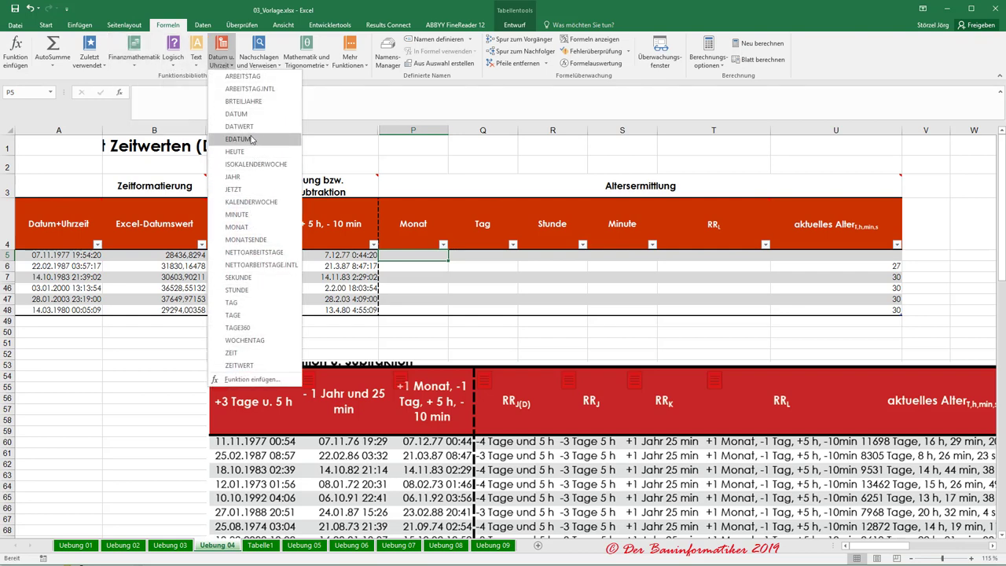
pyautogui.click(236, 226)
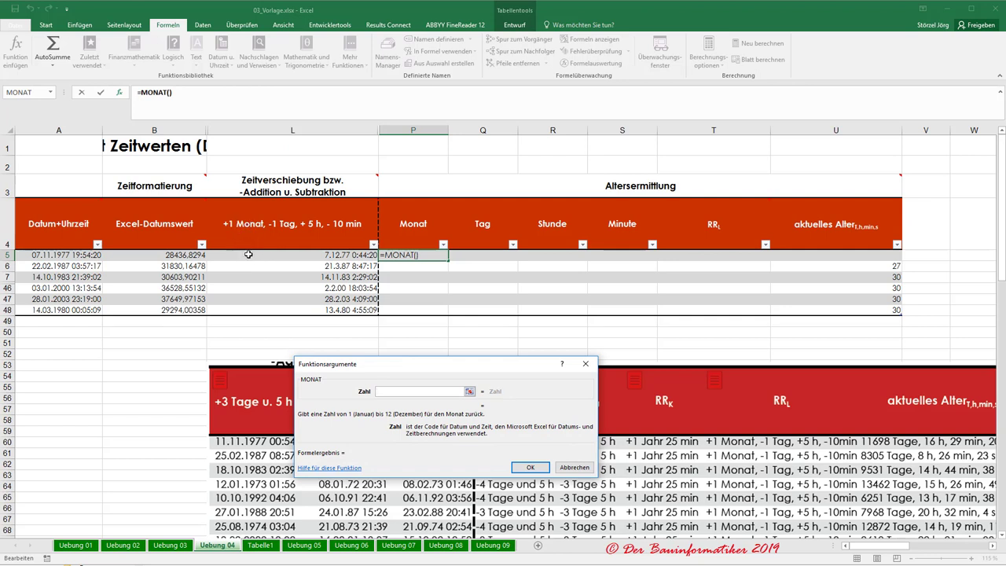
# Set MONAT's Zahl to the +1 Monat value minus Datum+Uhrzeit and confirm.
pyautogui.click(248, 254)
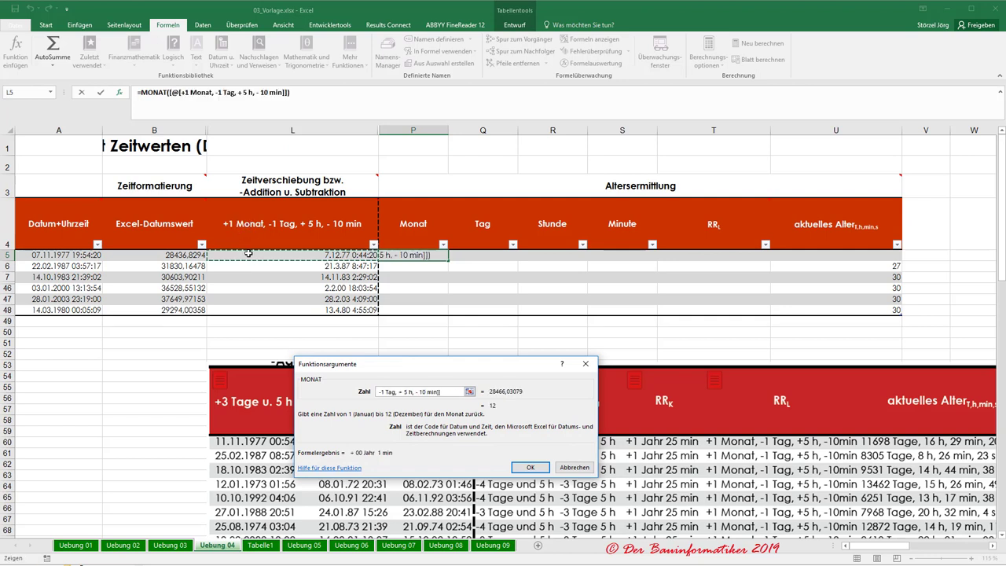
pyautogui.write('-')
pyautogui.click(84, 258)
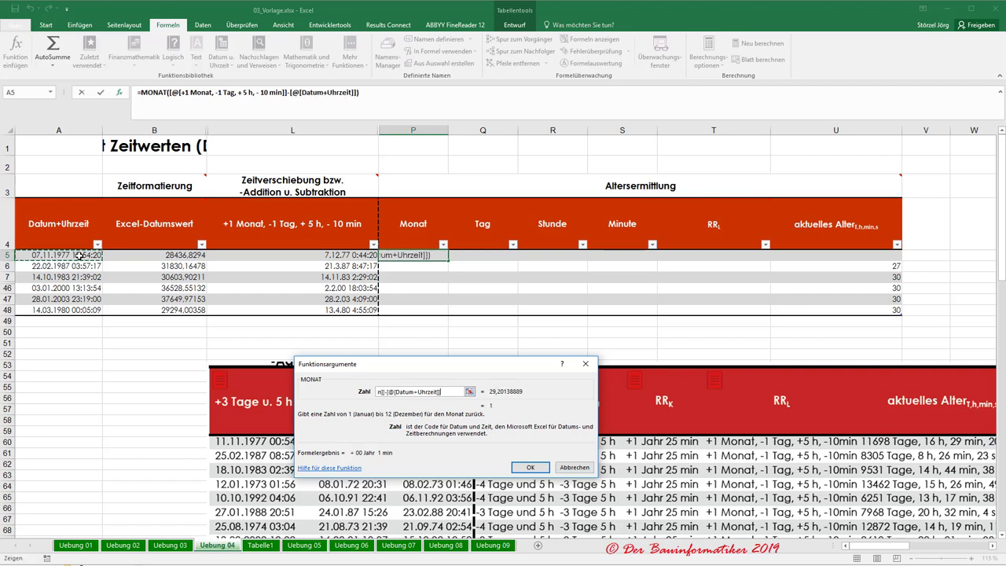
pyautogui.click(511, 472)
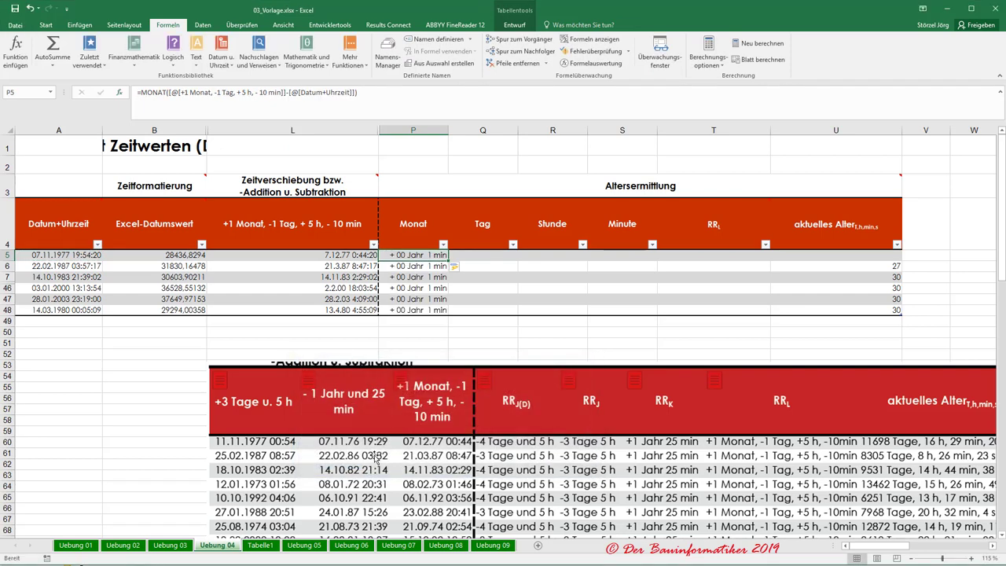
pyautogui.click(394, 123)
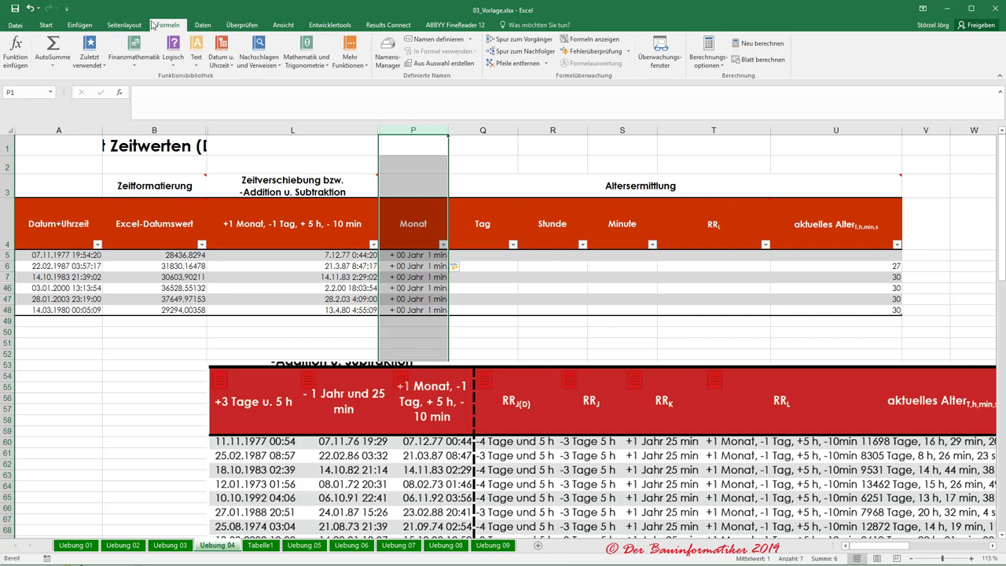
# Apply the Standard number format to columns P through S.
pyautogui.moveTo(404, 129); pyautogui.dragTo(607, 136)
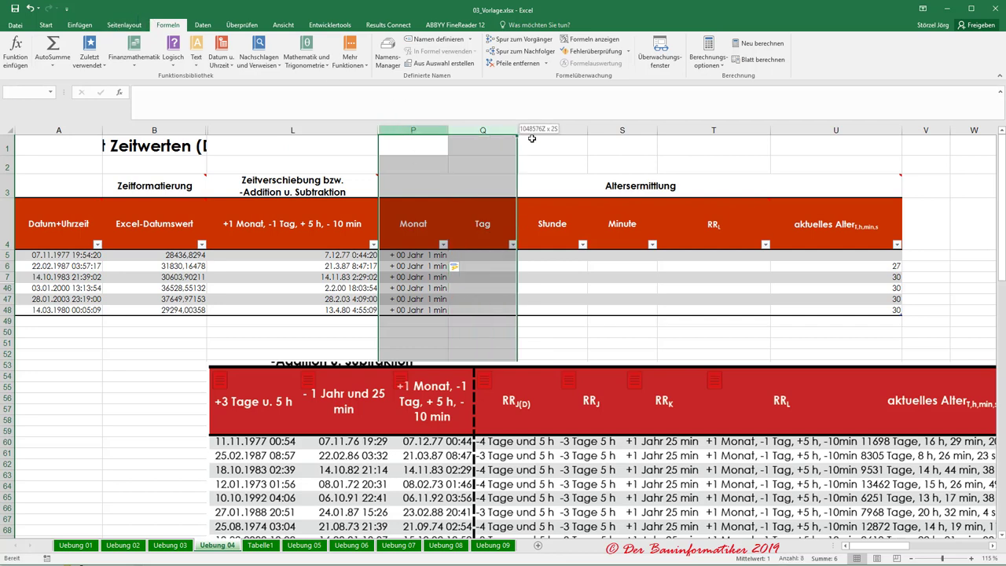
pyautogui.click(45, 24)
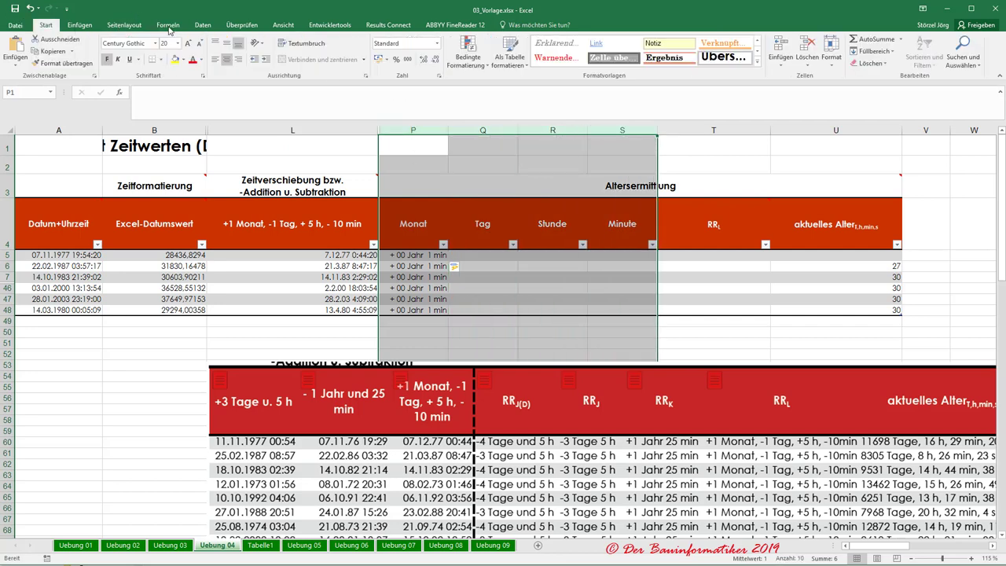
pyautogui.click(437, 44)
pyautogui.click(424, 107)
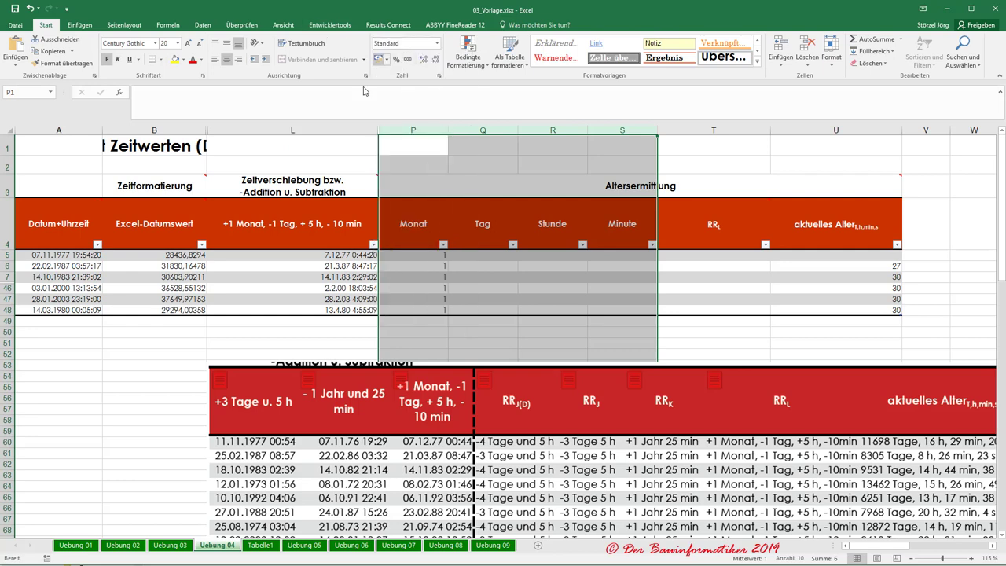
pyautogui.click(431, 270)
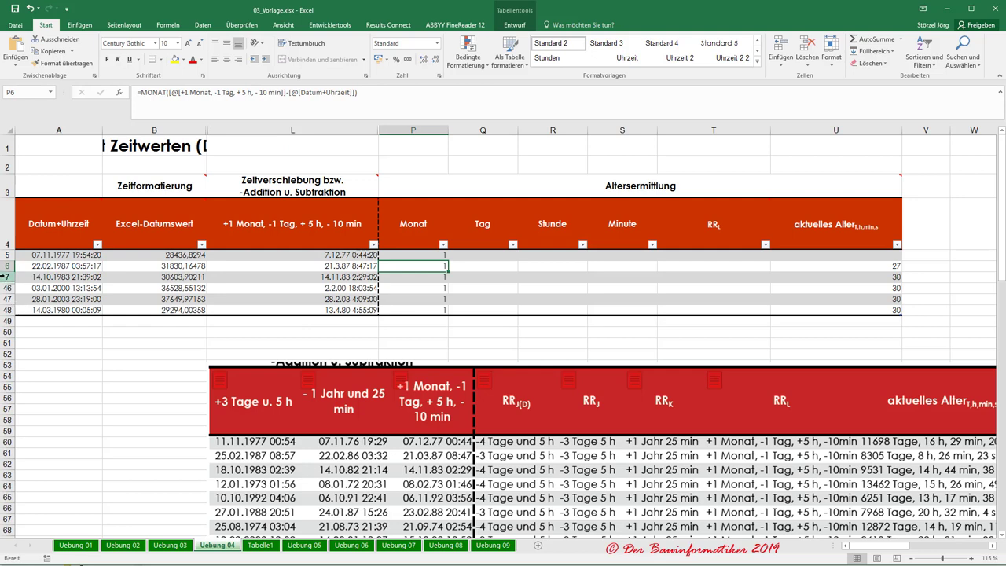
# Unhide the hidden table rows 8 to 45.
pyautogui.moveTo(5, 276); pyautogui.dragTo(5, 289)
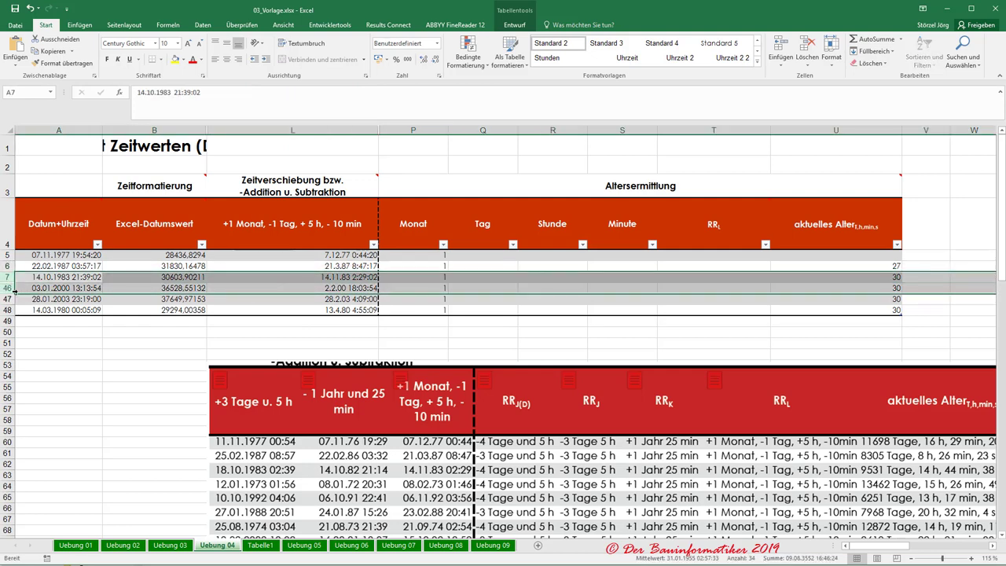
pyautogui.rightClick(7, 289)
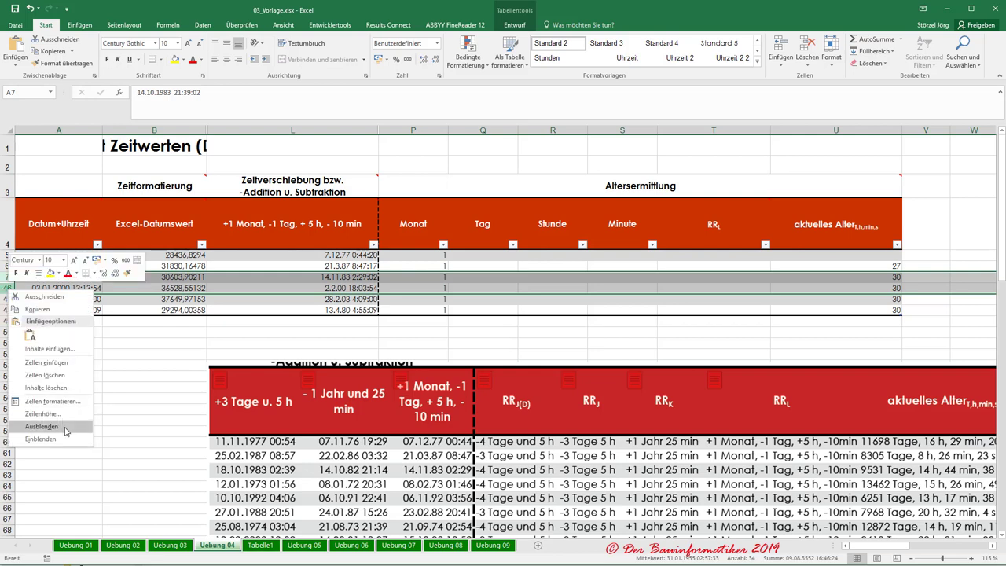
pyautogui.click(40, 438)
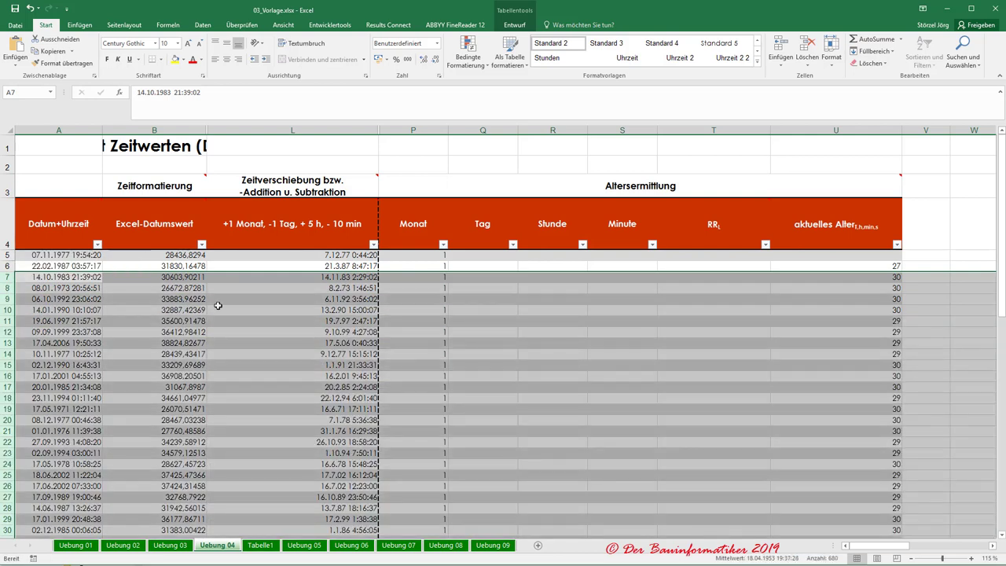
pyautogui.scroll(-6, 218, 305)
pyautogui.scroll(5, 288, 292)
pyautogui.click(289, 281)
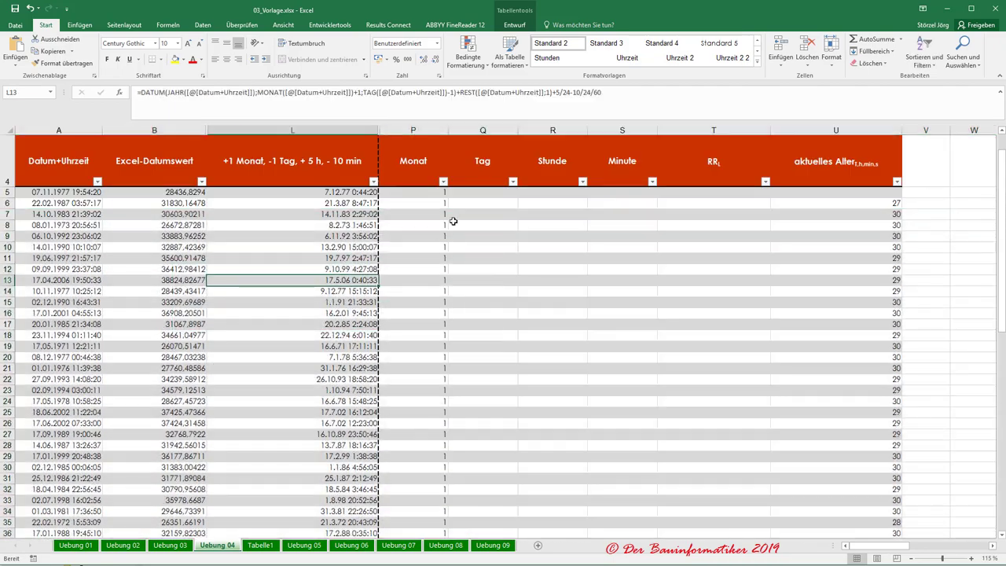
# Open and cancel the Monat filter list, review P5, and select Q5 for the day formula.
pyautogui.click(443, 181)
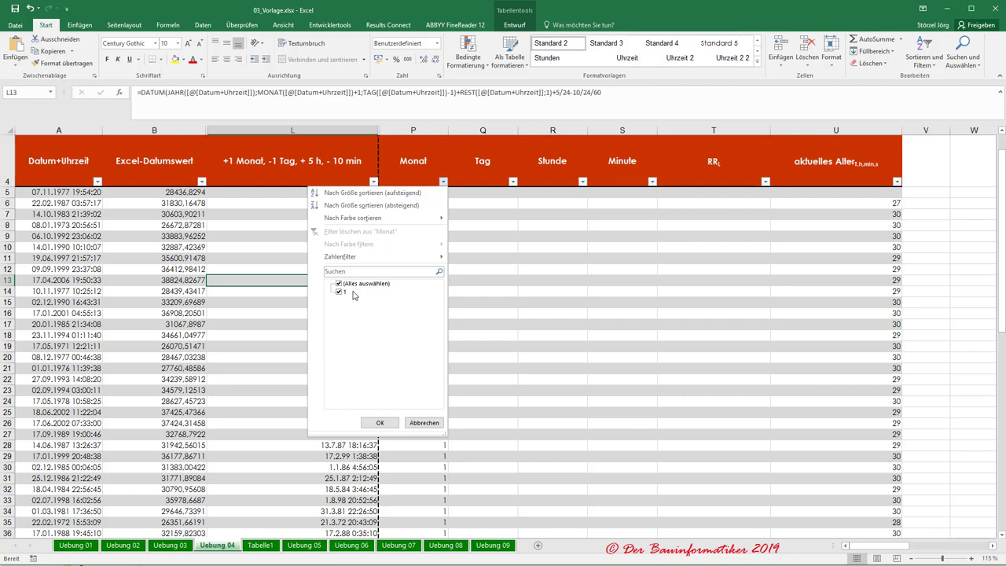
pyautogui.click(413, 423)
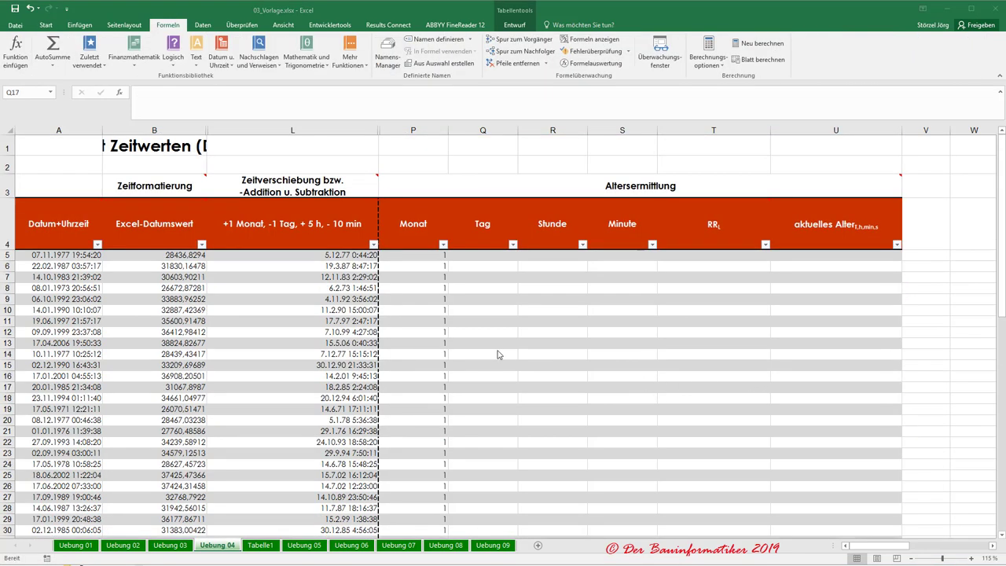
pyautogui.click(484, 254)
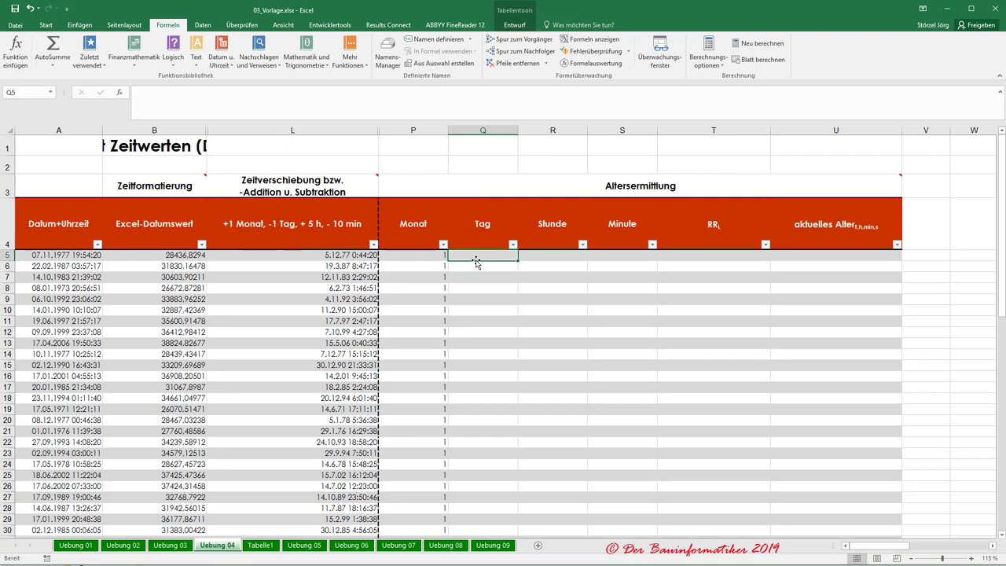
pyautogui.click(429, 256)
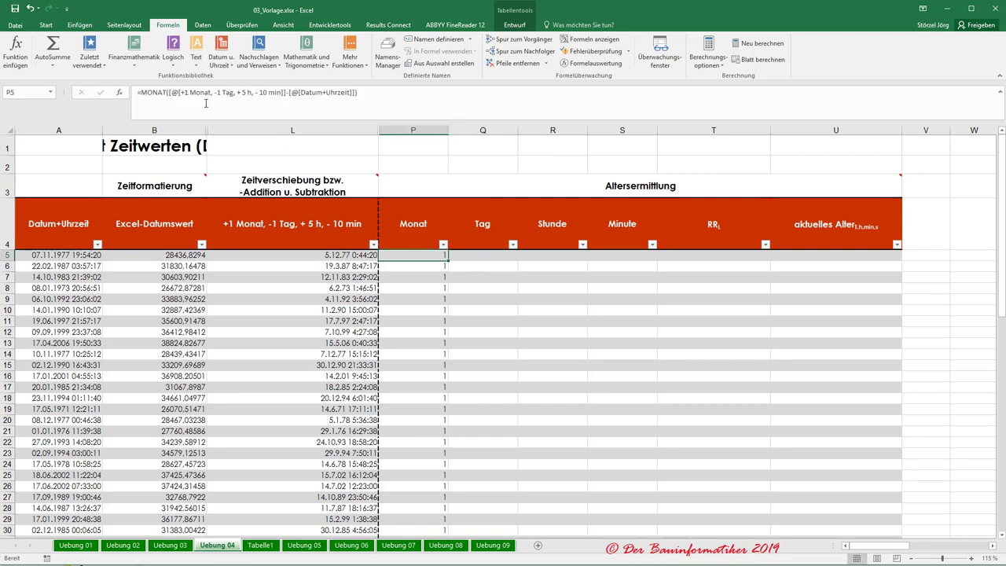
pyautogui.click(474, 255)
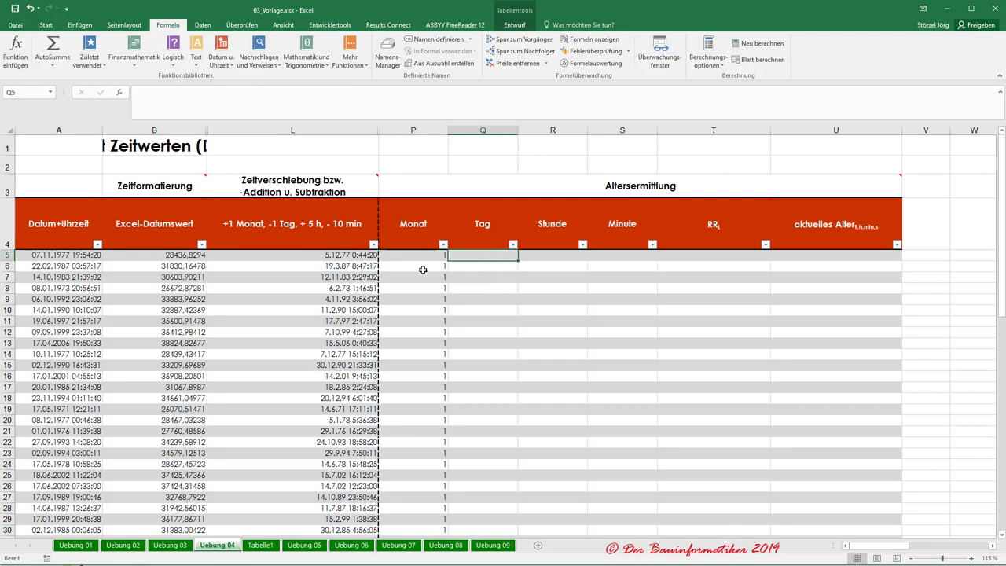
pyautogui.write('=')
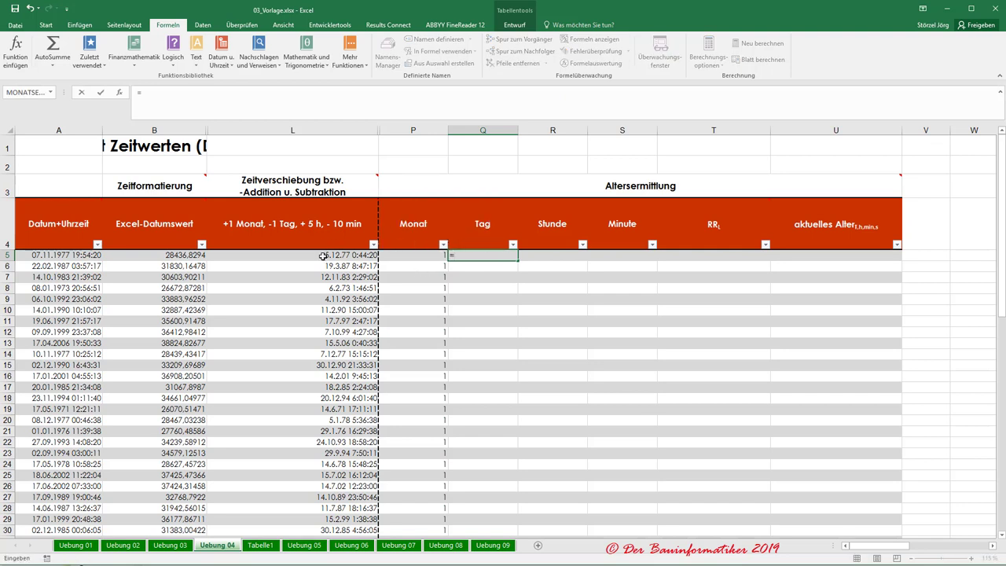
pyautogui.write('tag')
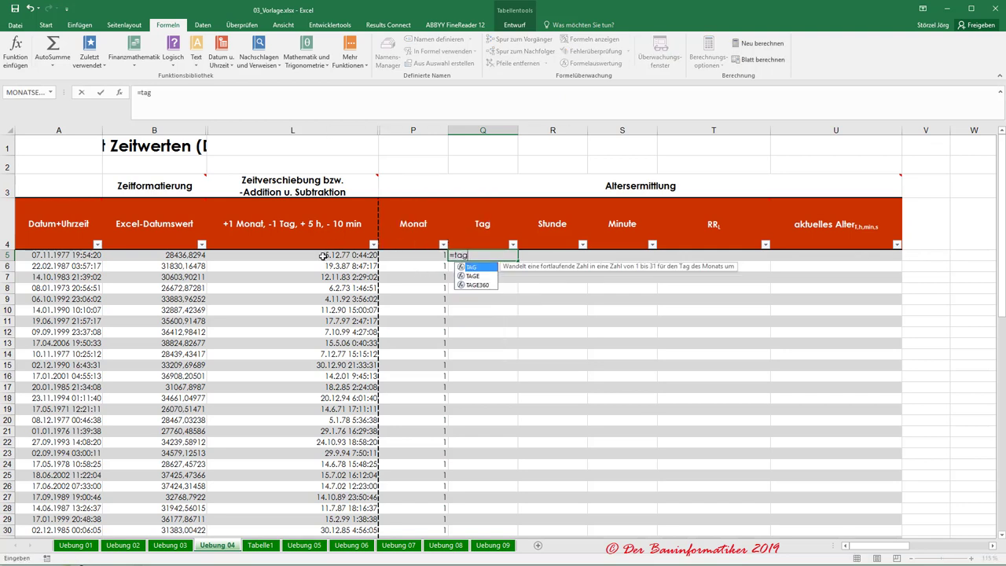
pyautogui.write('()')
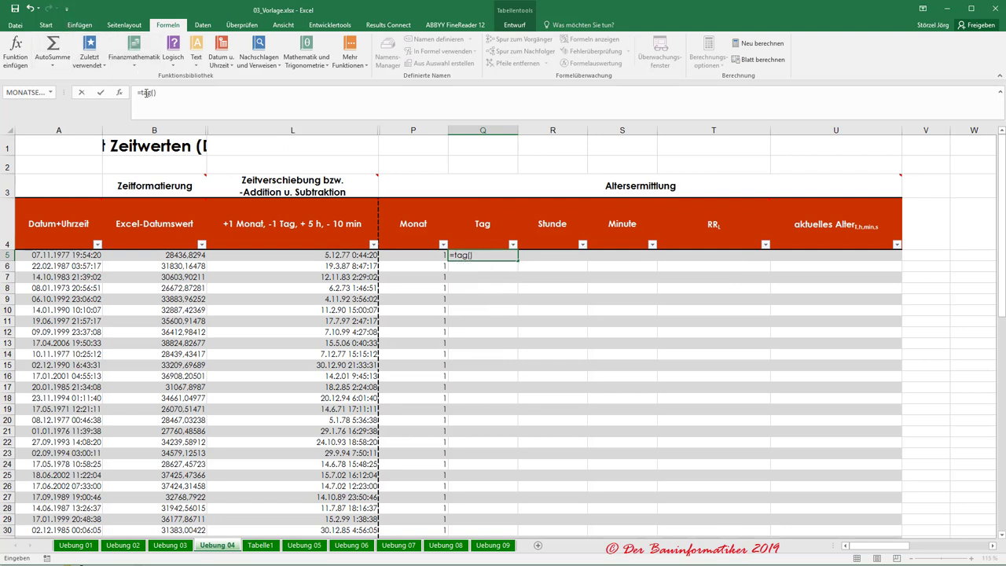
pyautogui.click(133, 92)
pyautogui.click(120, 95)
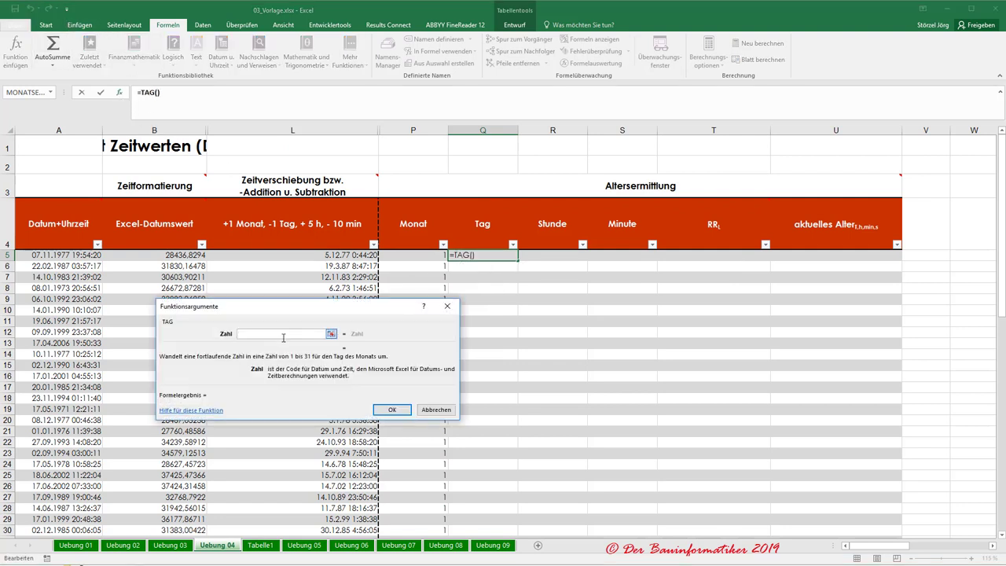
pyautogui.click(318, 255)
pyautogui.write('-')
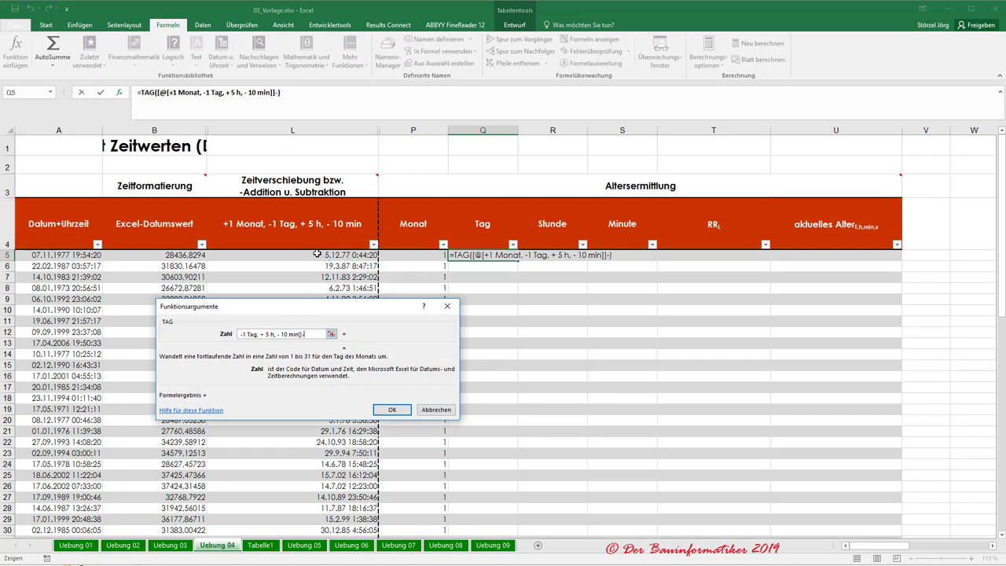
pyautogui.click(83, 255)
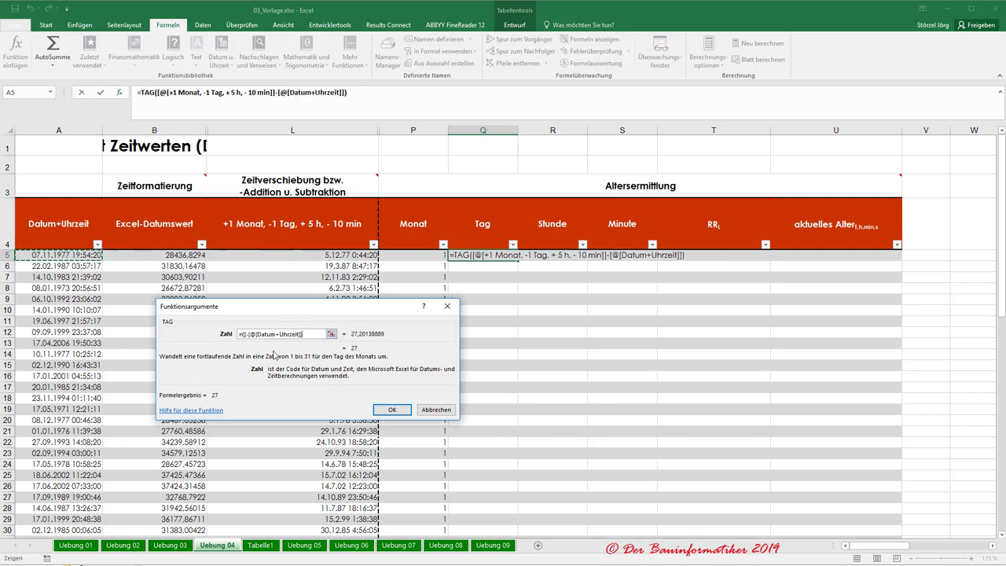
pyautogui.click(386, 409)
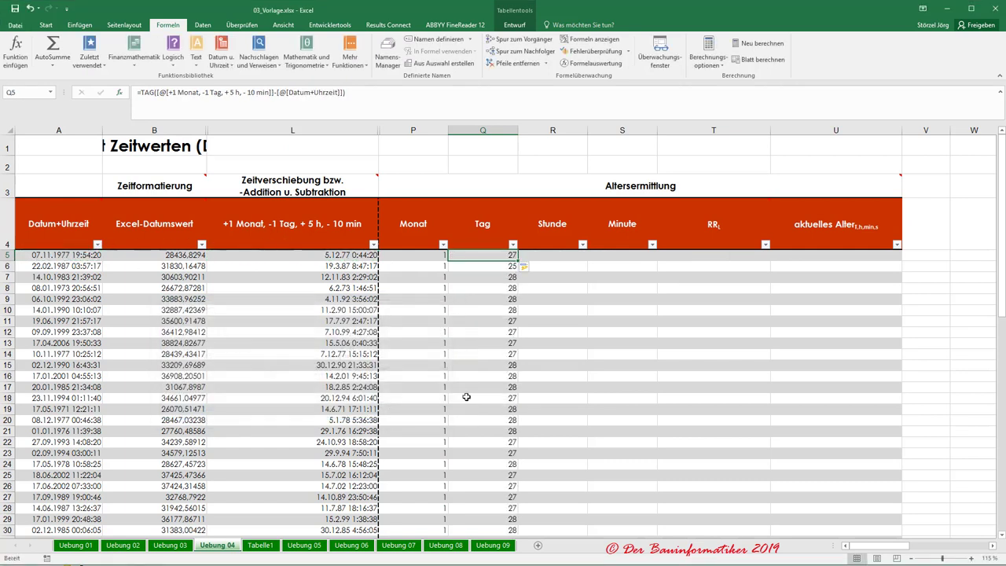
pyautogui.scroll(-1, 498, 329)
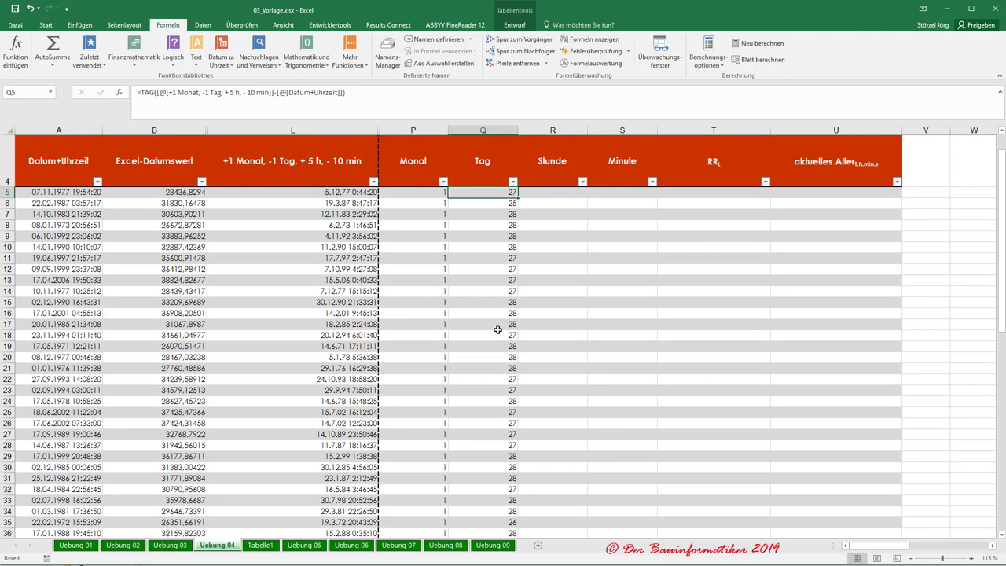
pyautogui.scroll(-2, 498, 329)
pyautogui.scroll(-1, 497, 329)
pyautogui.scroll(1, 497, 329)
pyautogui.scroll(2, 495, 335)
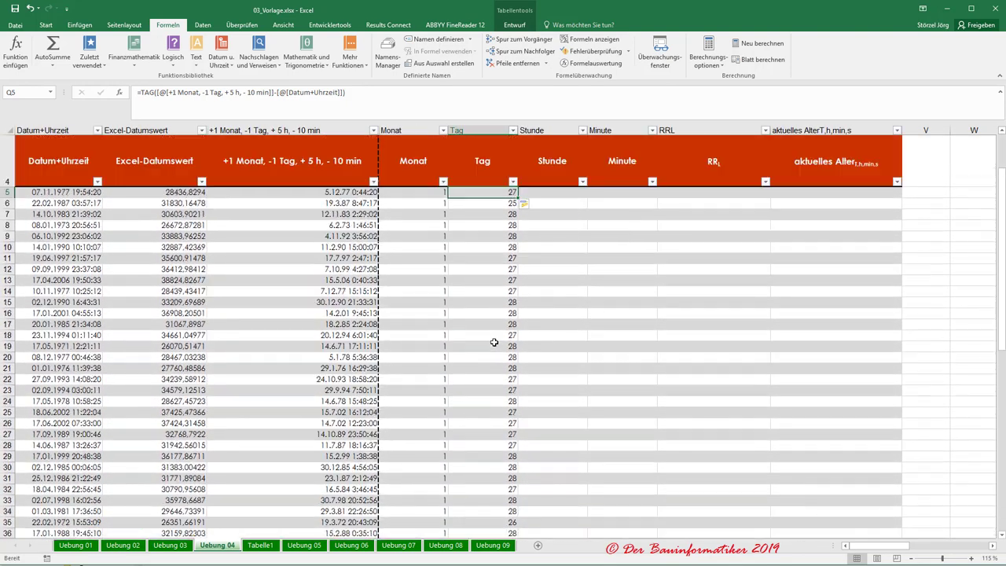
pyautogui.scroll(1, 494, 341)
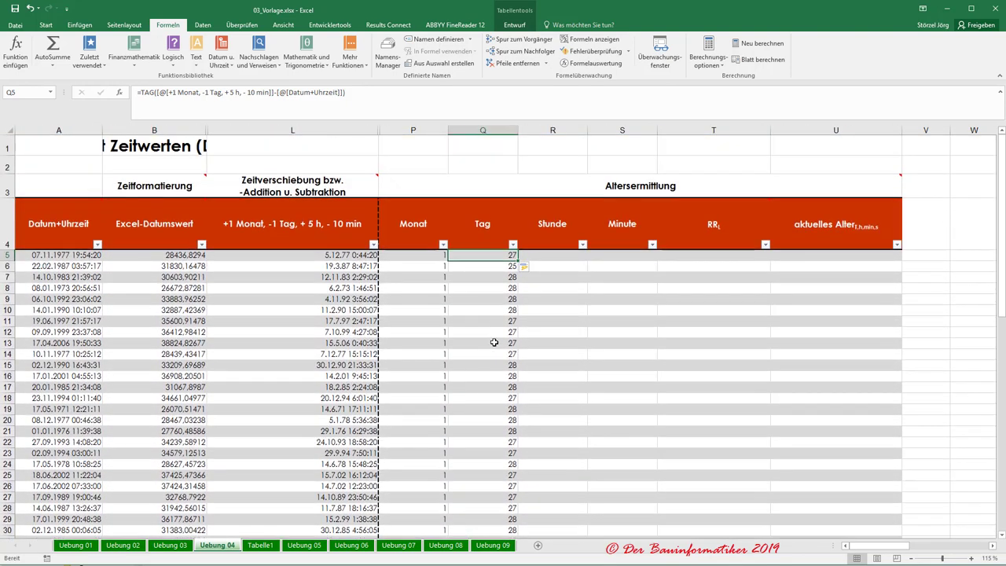
pyautogui.click(342, 253)
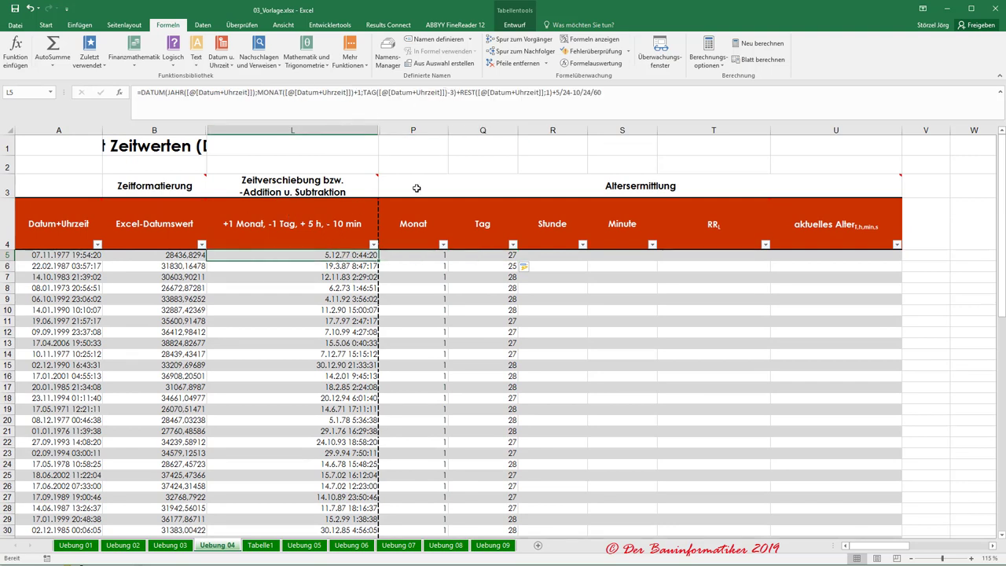
pyautogui.click(497, 267)
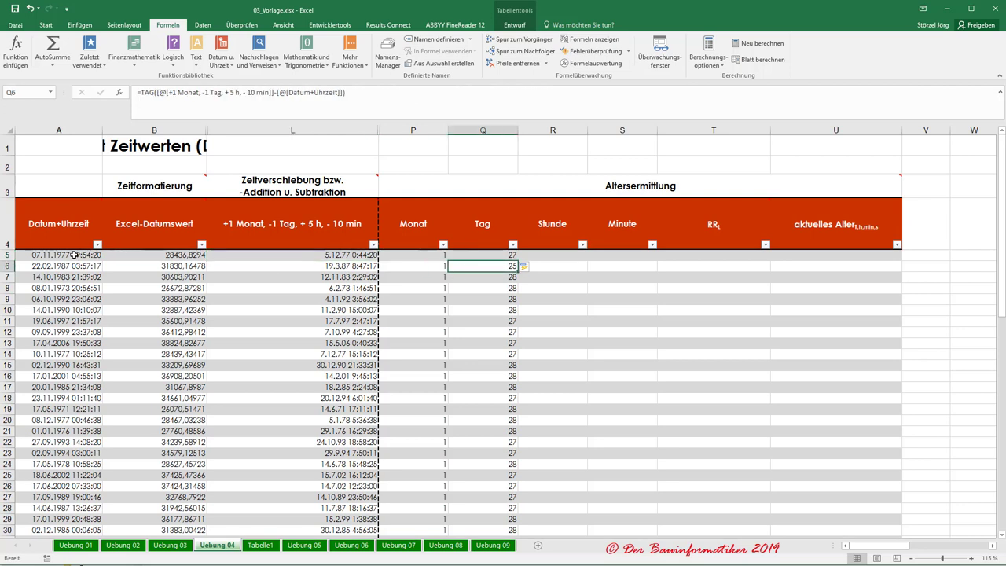
# Review the day results in Q5, Q10 and Q14, then add a closing parenthesis to Q5's formula.
pyautogui.click(494, 255)
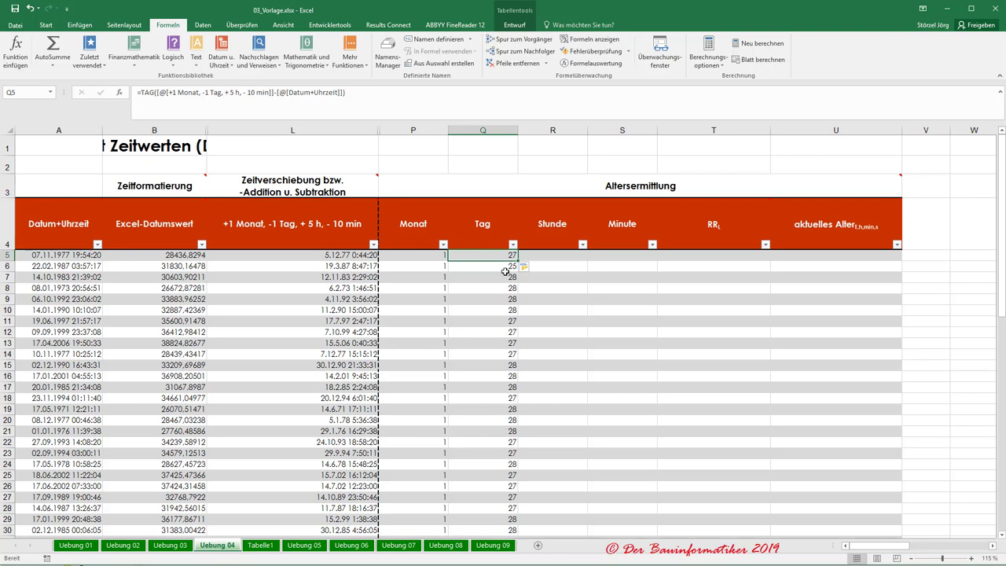
pyautogui.click(493, 308)
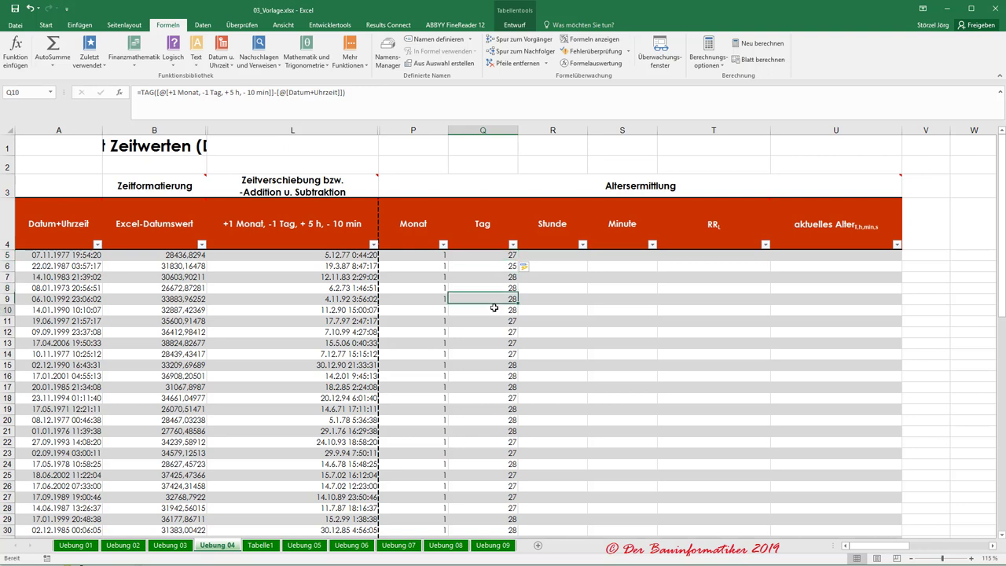
pyautogui.click(493, 353)
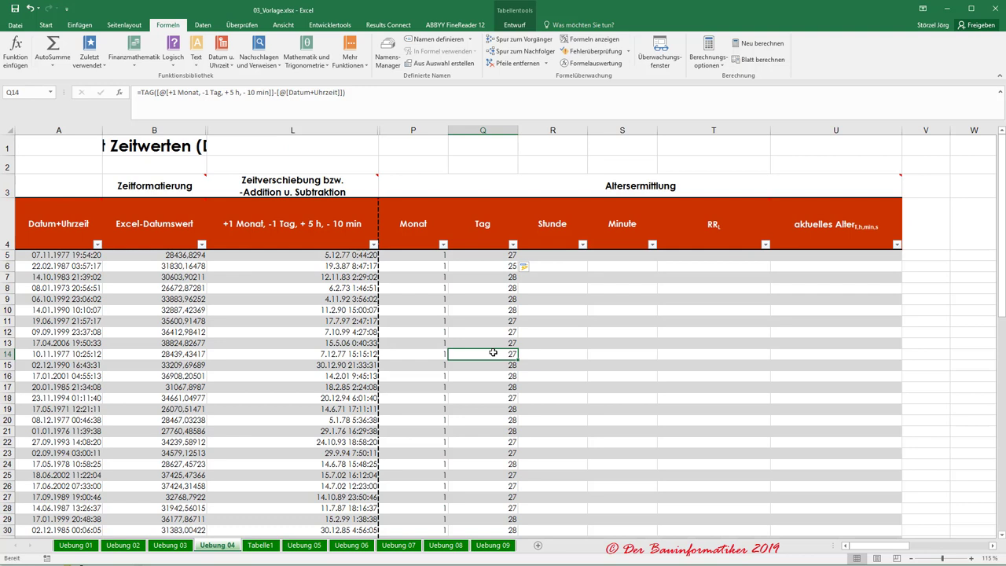
pyautogui.click(481, 256)
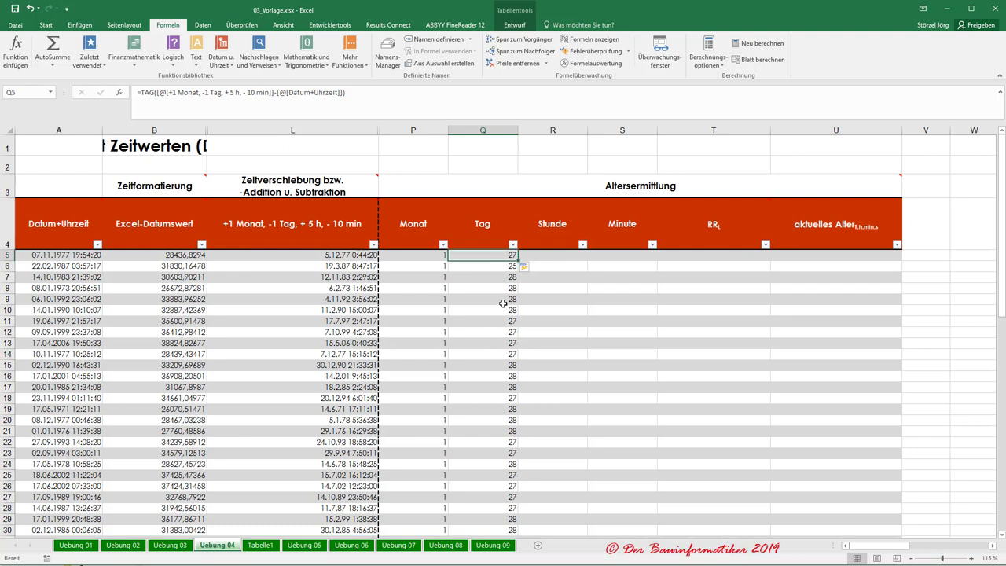
pyautogui.click(141, 92)
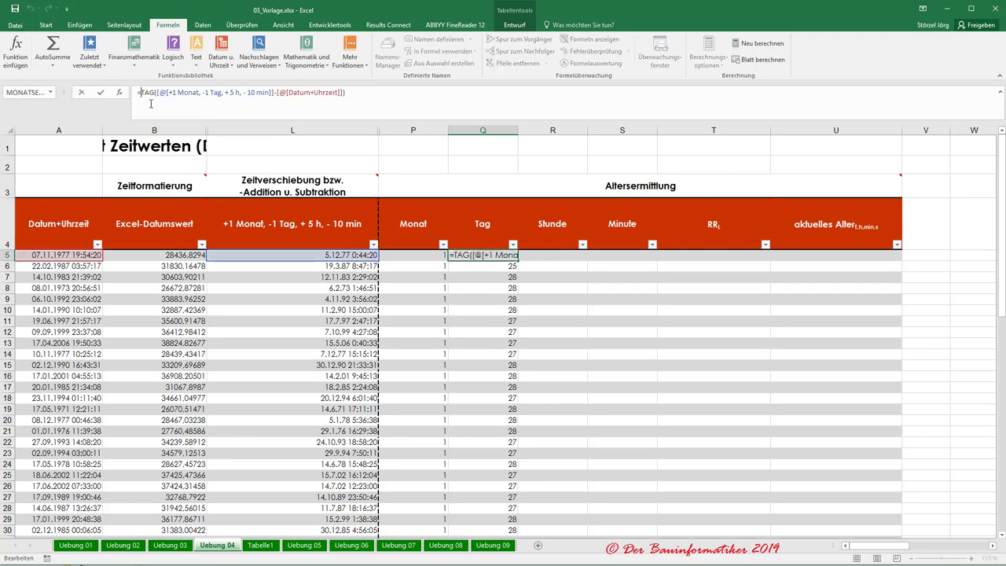
pyautogui.write(')')
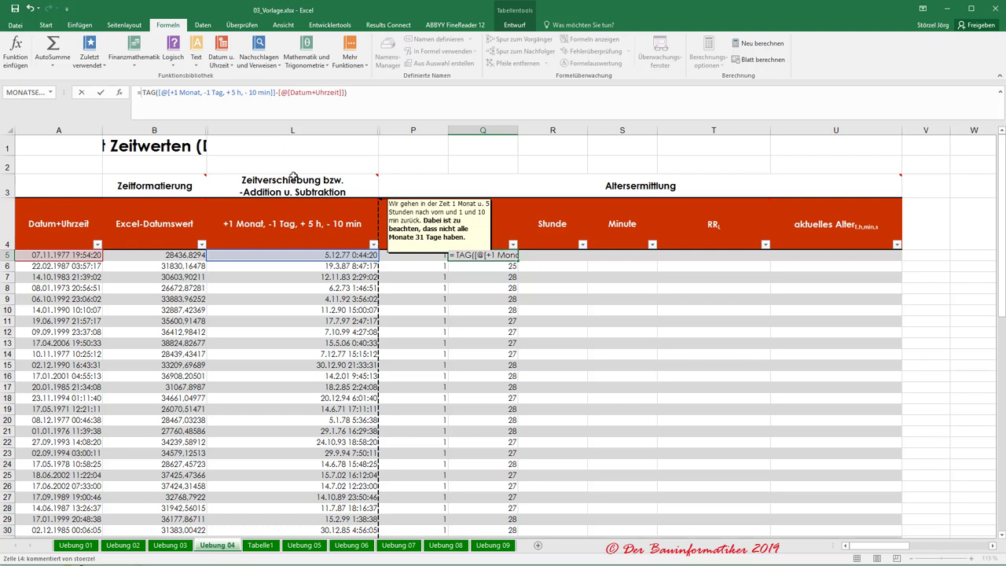
# Put MONATSENDE([@[Datum+Uhrzeit]];0) at the start of the Q5 day formula.
pyautogui.click(222, 58)
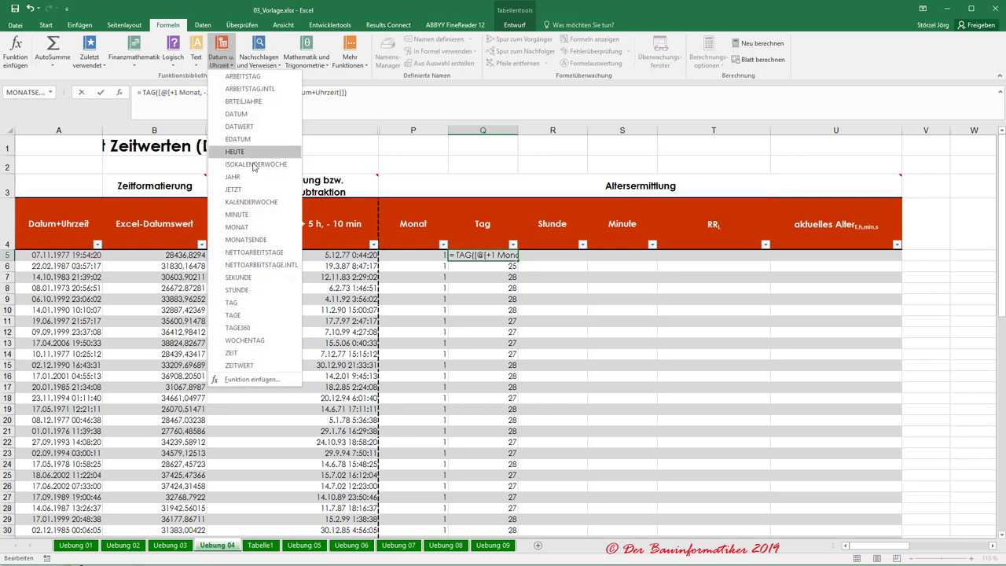
pyautogui.click(242, 239)
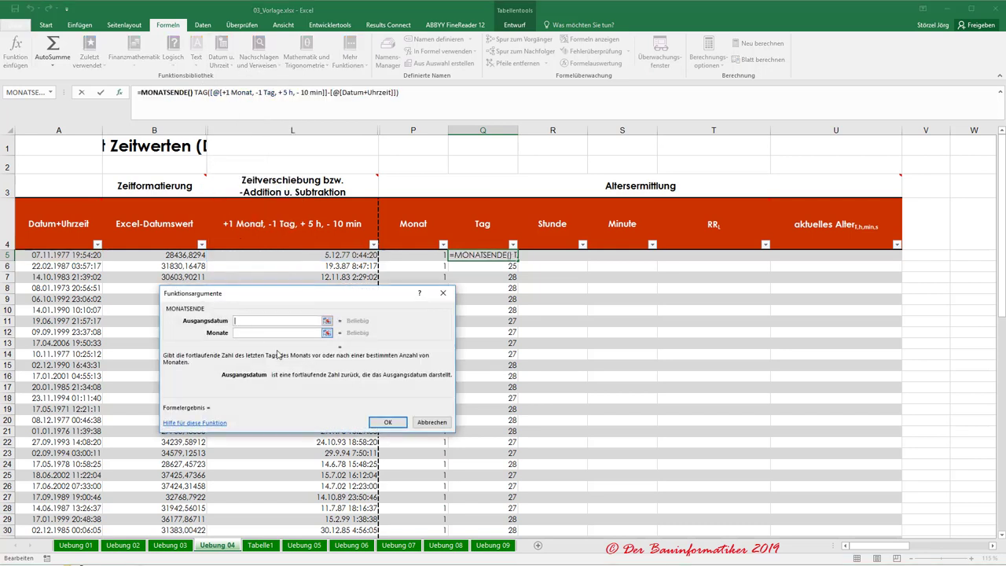
pyautogui.click(62, 255)
pyautogui.click(250, 332)
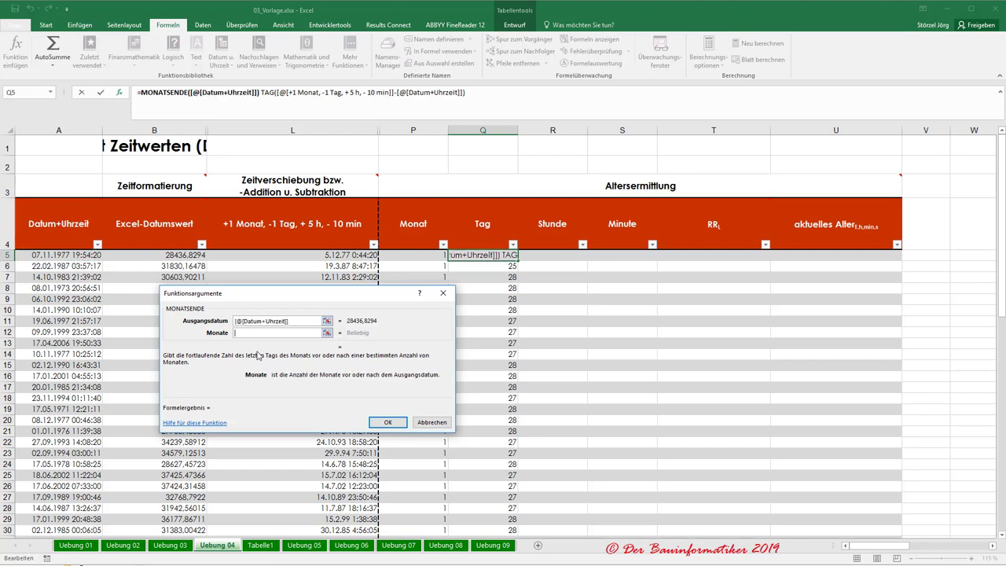
pyautogui.write('0')
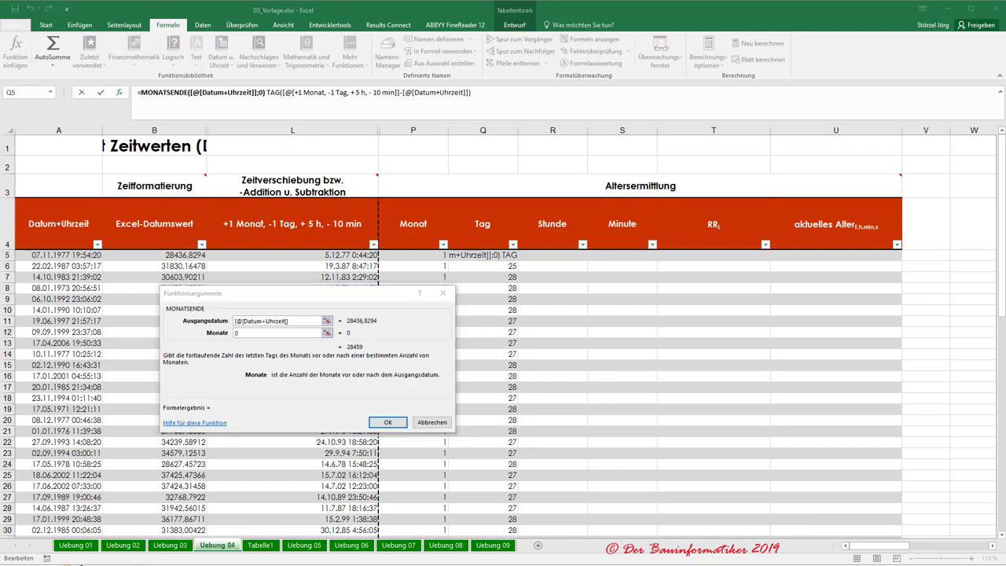
pyautogui.click(91, 112)
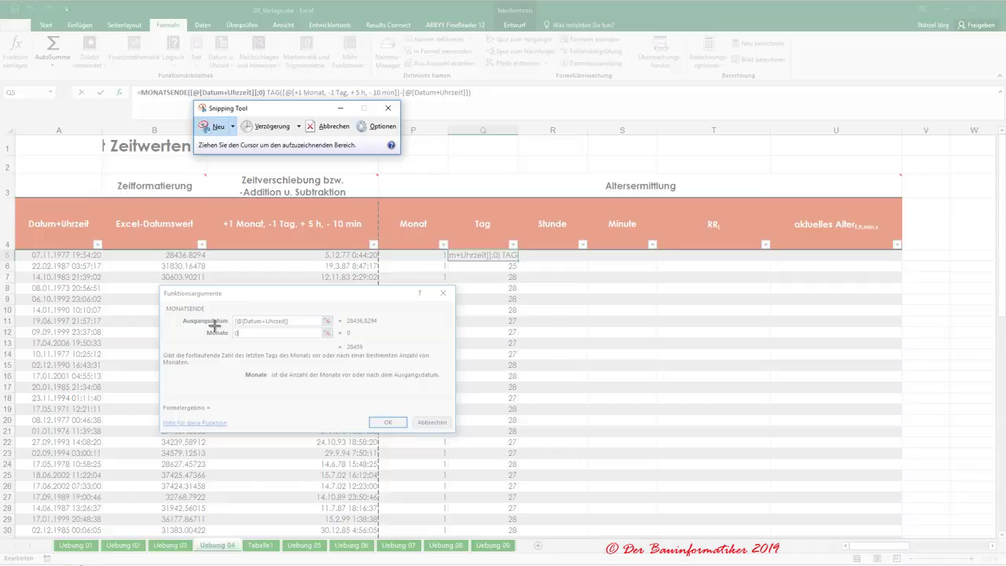
# Snip the MONATSENDE Funktionsargumente dialog, then minimize Snipping Tool.
pyautogui.moveTo(159, 288); pyautogui.dragTo(382, 364)
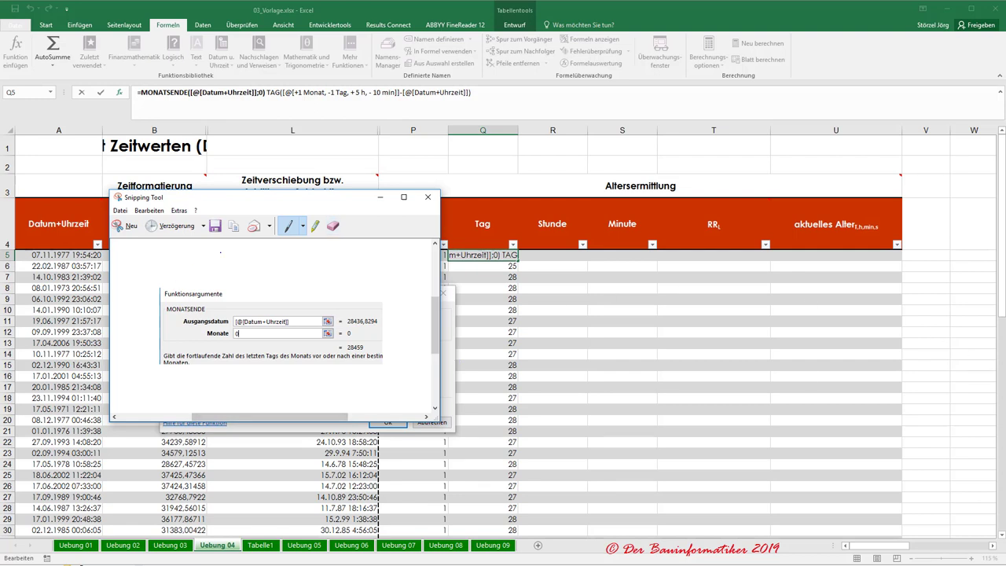
pyautogui.click(381, 198)
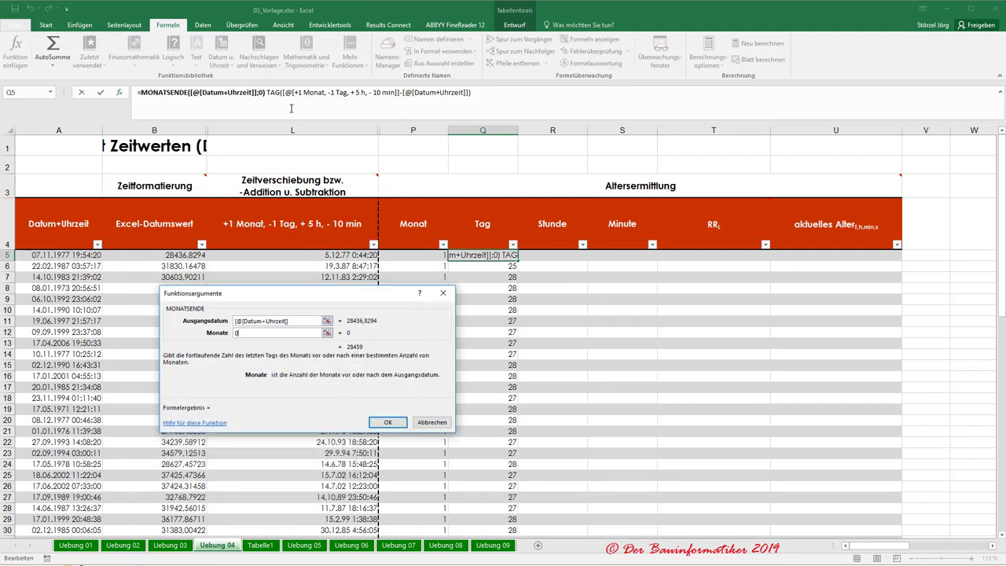
# Rewrite Q5 as TAG(MONATSENDE([@[Datum+Uhrzeit]];0)) minus the earlier TAG term, giving 3 per row.
pyautogui.click(317, 105)
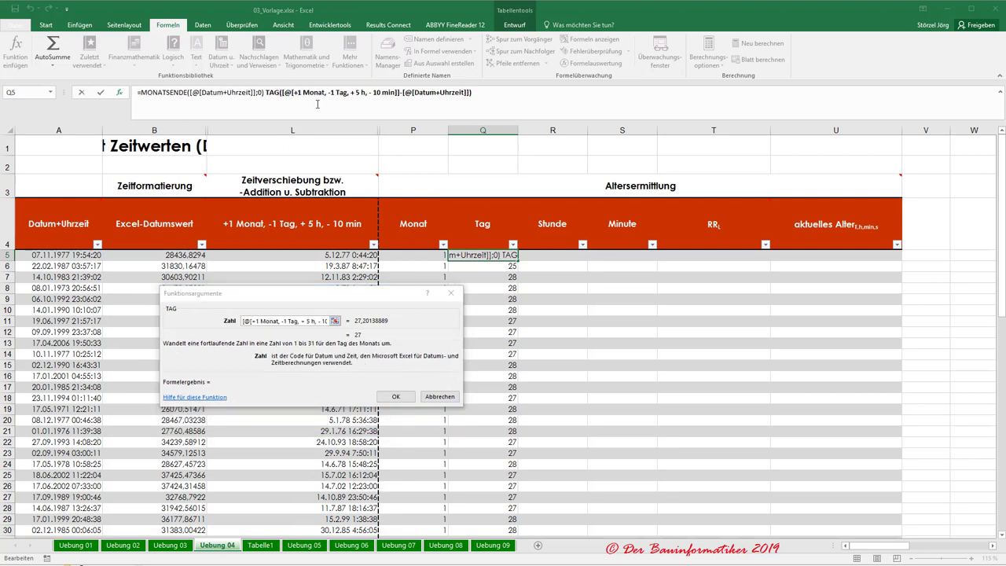
pyautogui.write('-')
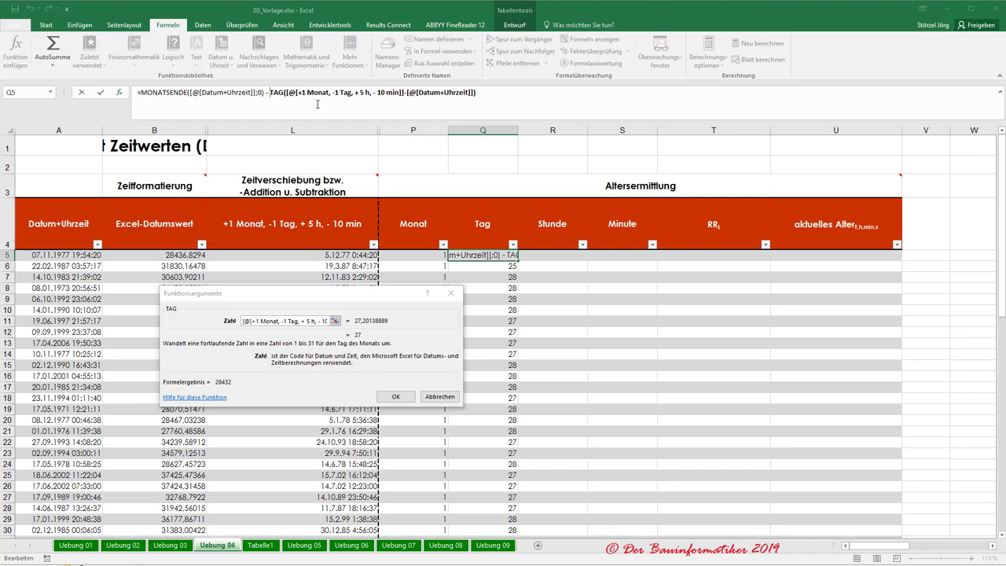
pyautogui.click(274, 93)
pyautogui.click(160, 92)
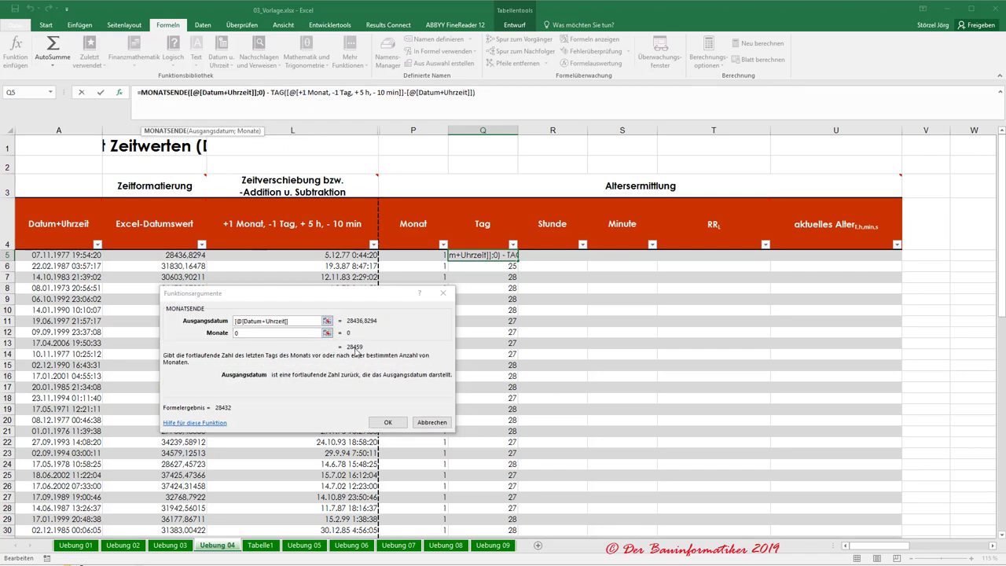
pyautogui.click(140, 93)
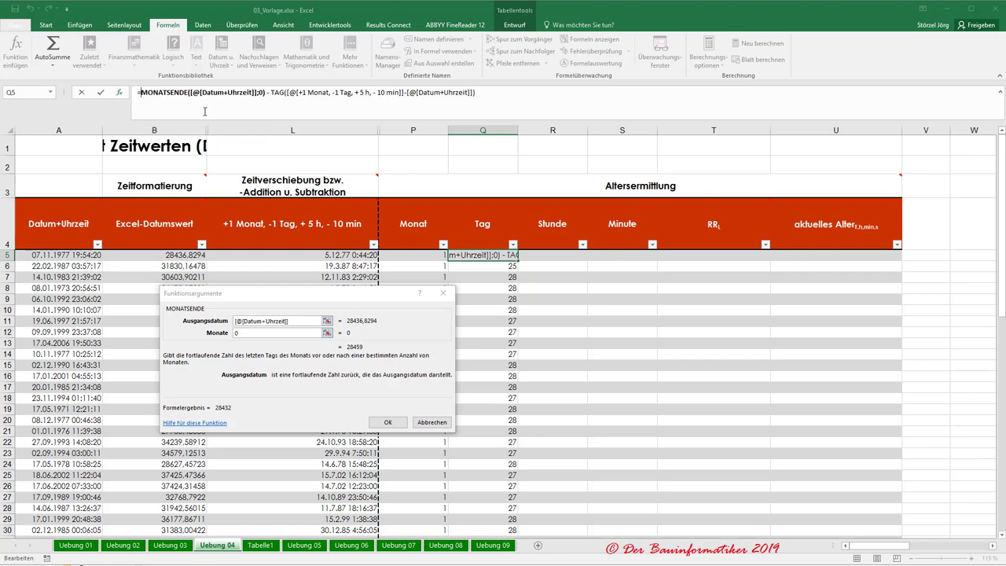
pyautogui.write('tag')
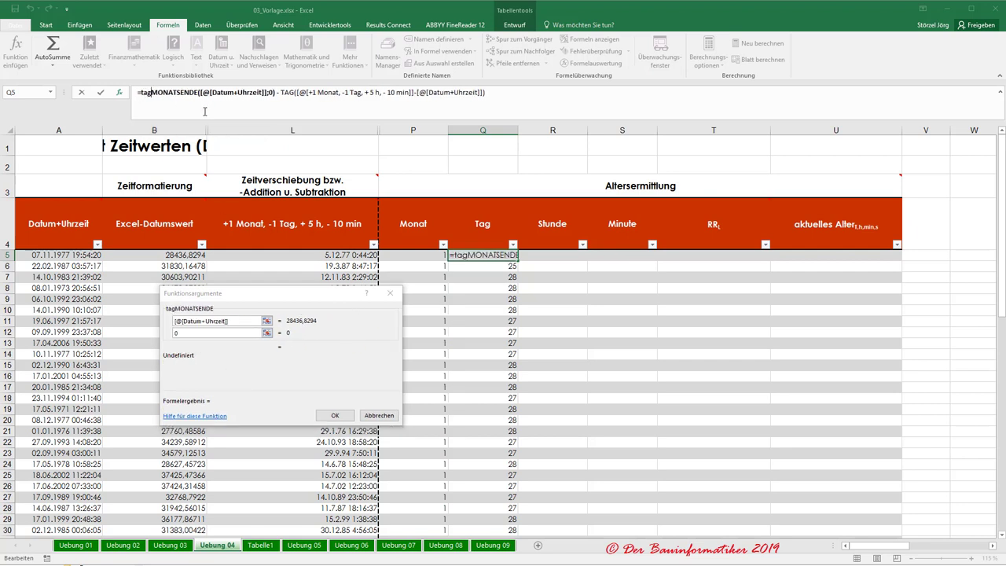
pyautogui.write('(')
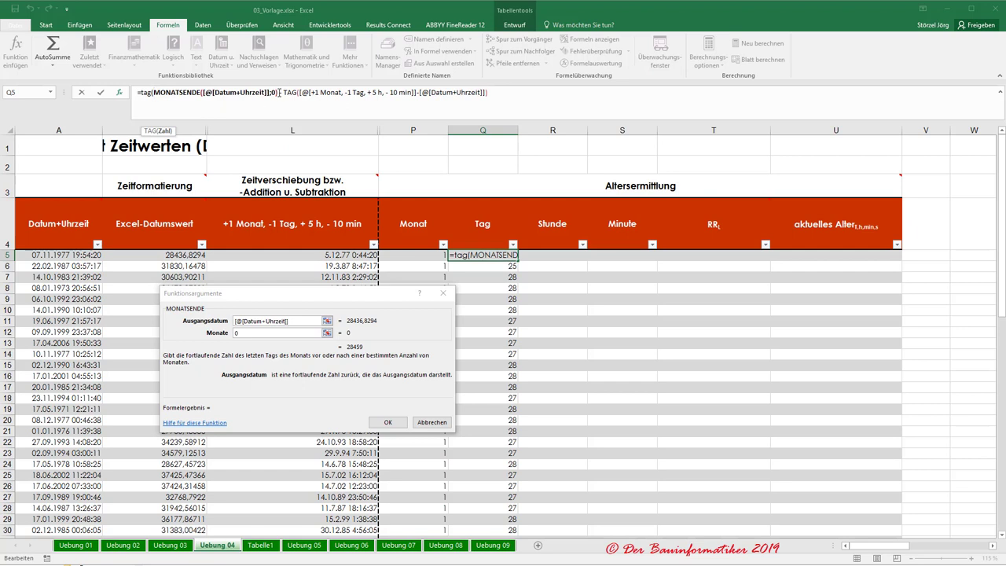
pyautogui.write(')')
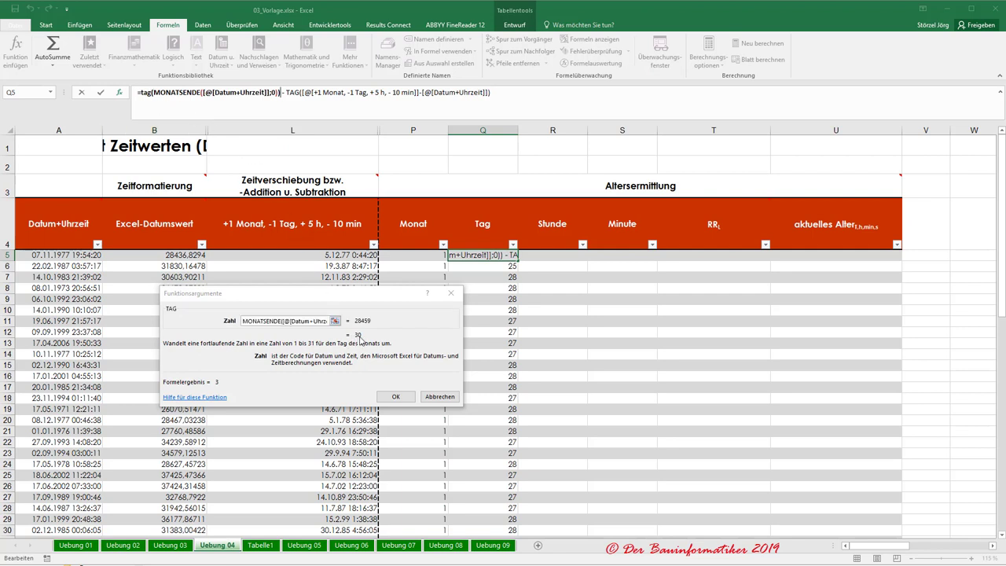
pyautogui.click(388, 398)
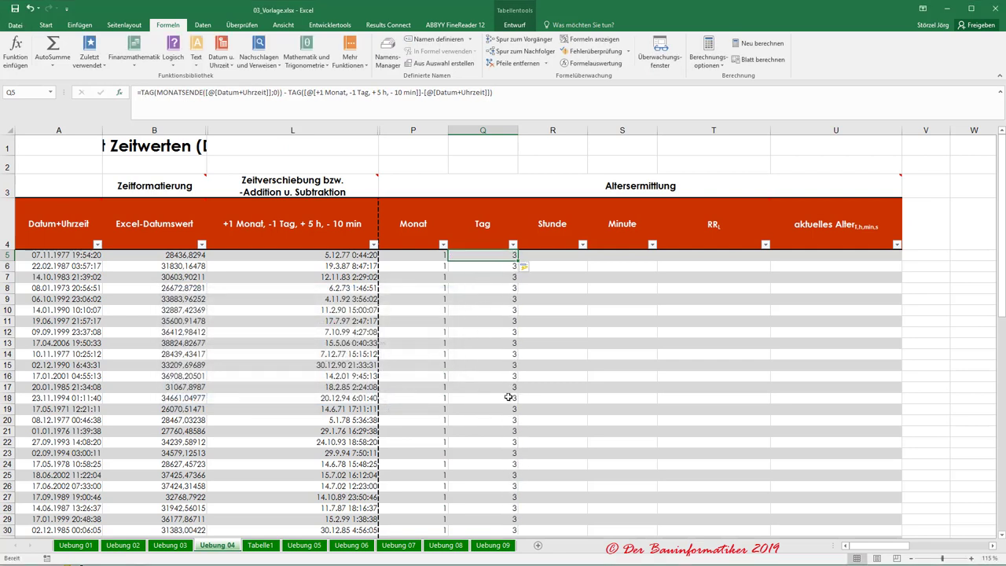
pyautogui.click(558, 254)
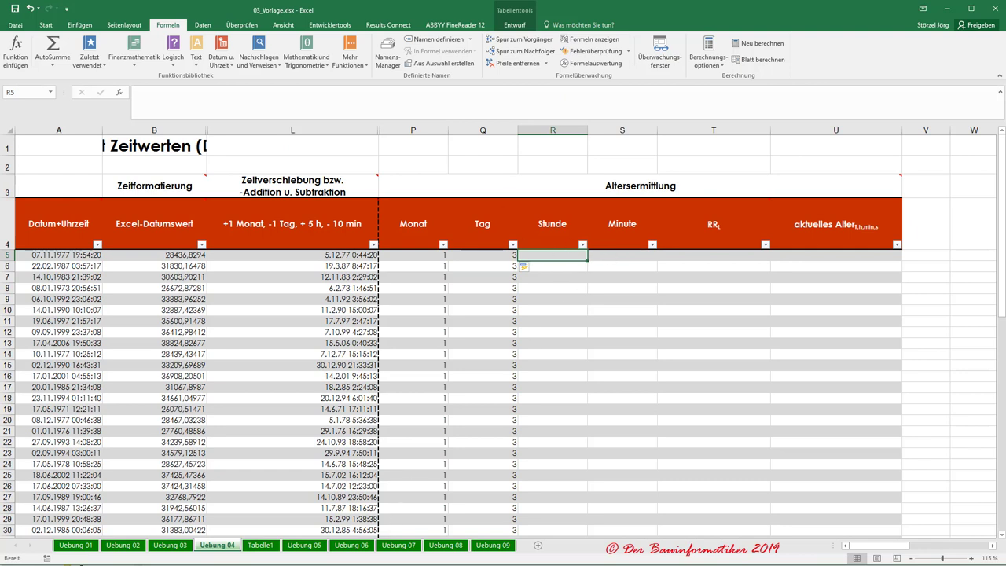
# Enter the sample serial numbers 28436 and 28459 into R5 and S5.
pyautogui.hotkey('alt', 'Tab')
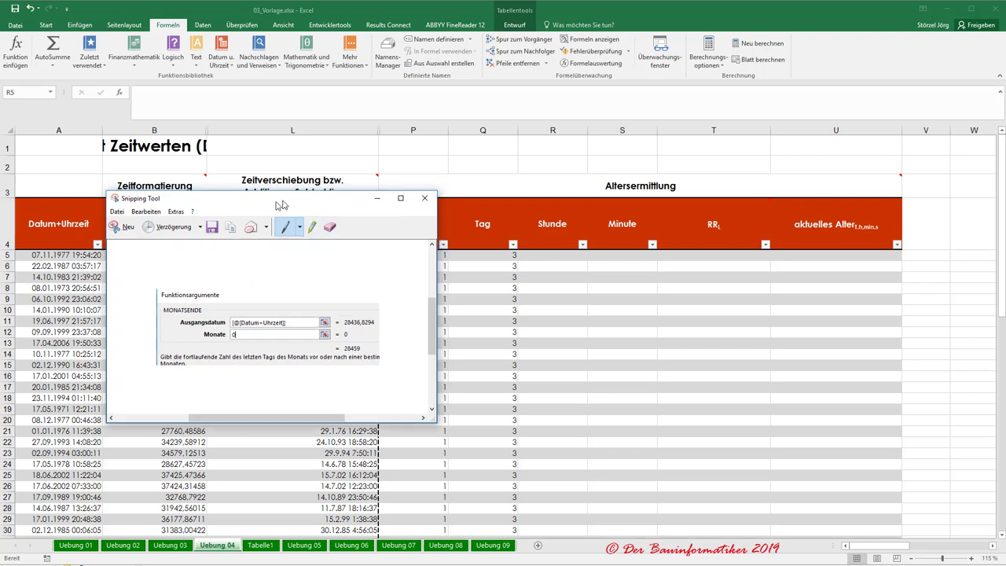
pyautogui.moveTo(289, 198); pyautogui.dragTo(226, 158)
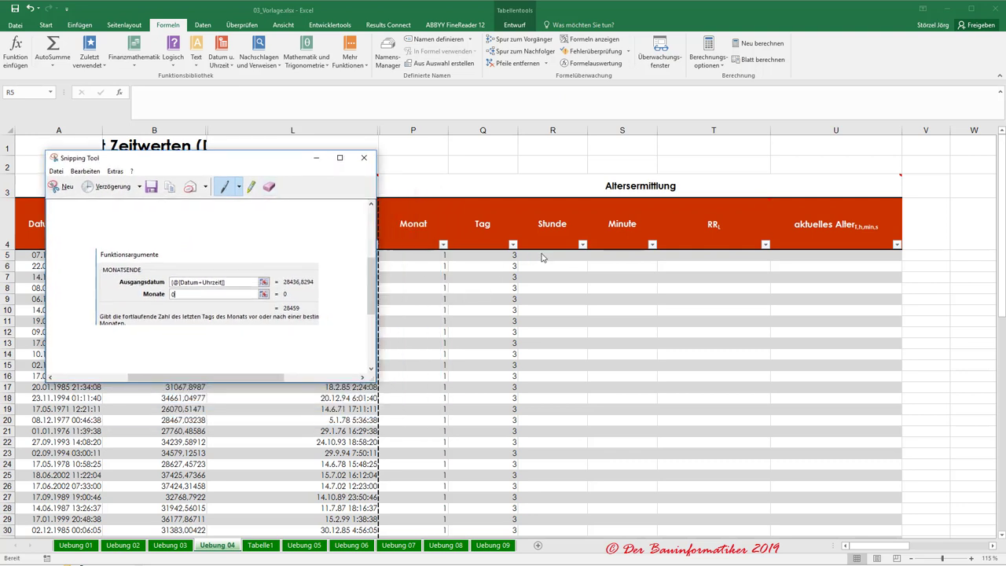
pyautogui.click(544, 257)
pyautogui.write('28436')
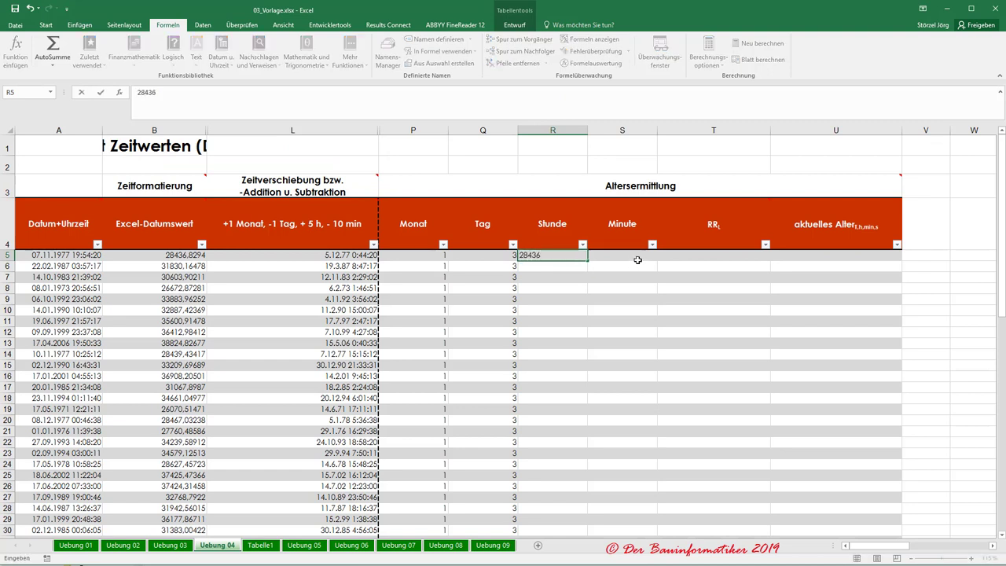
pyautogui.press('Tab')
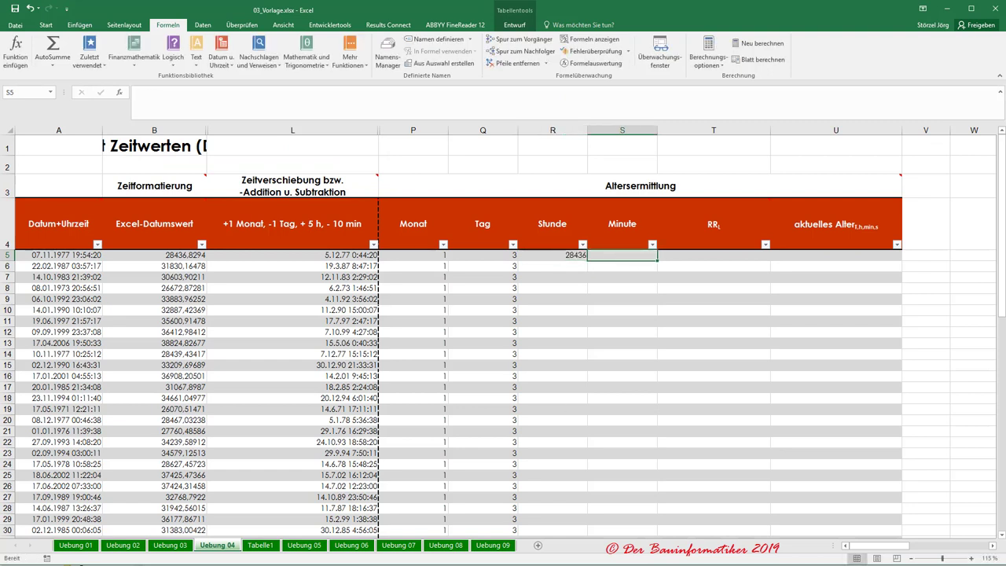
pyautogui.hotkey('alt', 'Tab')
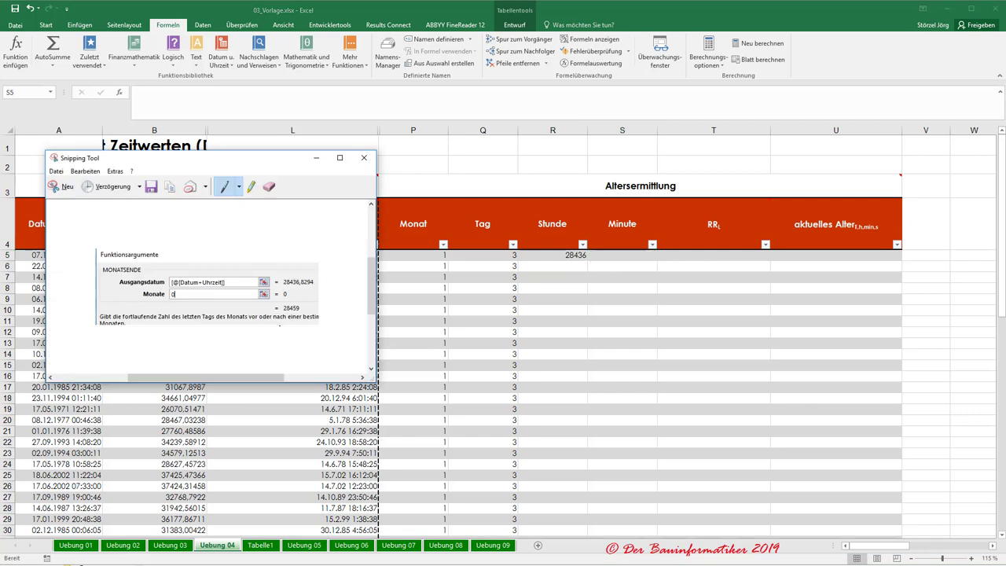
pyautogui.click(620, 257)
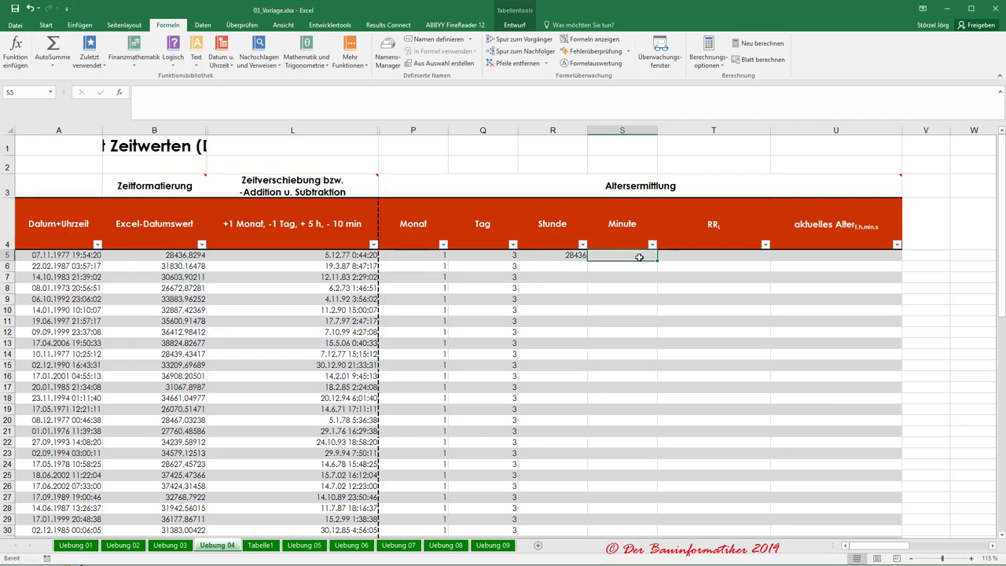
pyautogui.write('28459')
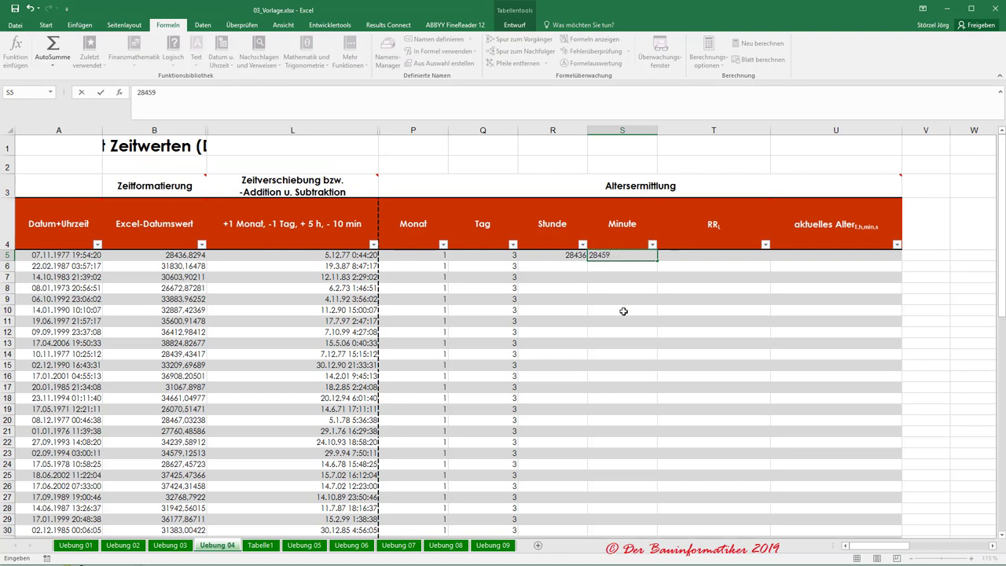
pyautogui.click(622, 310)
# Format R5:S5 as Datum, kurz, revealing 07.11.1977 and 30.11.1977.
pyautogui.moveTo(554, 255); pyautogui.dragTo(621, 255)
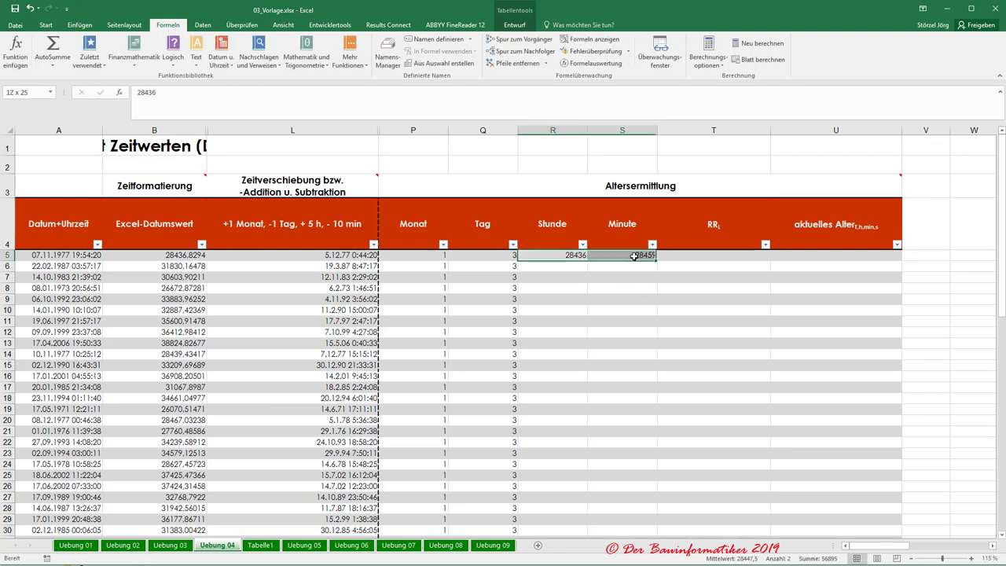
pyautogui.click(45, 23)
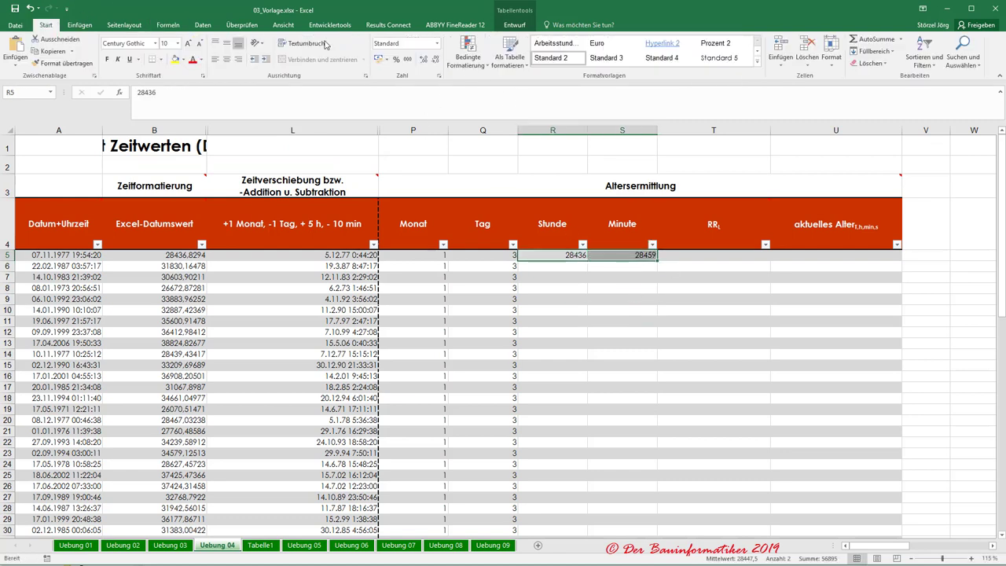
pyautogui.click(436, 43)
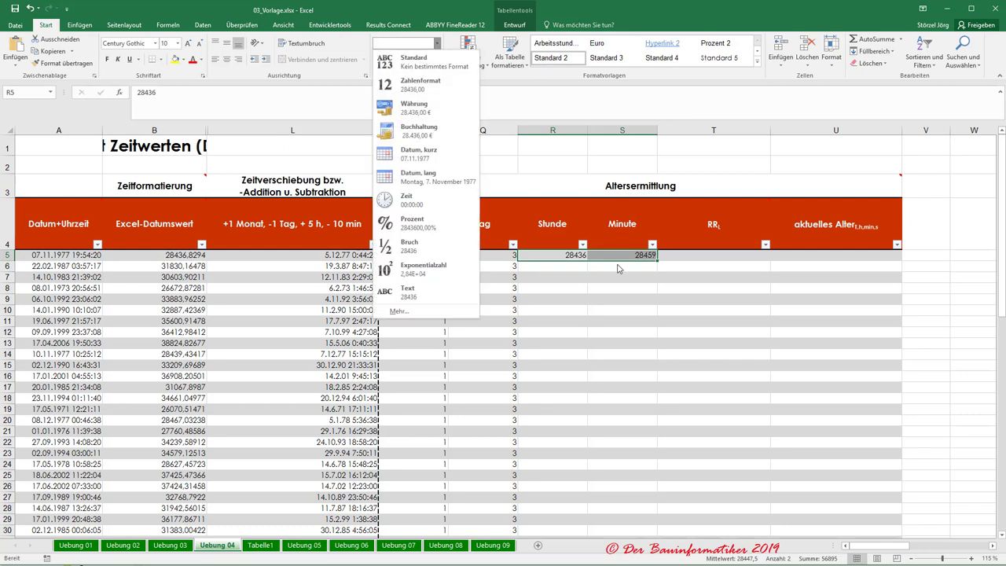
pyautogui.click(418, 151)
pyautogui.click(562, 297)
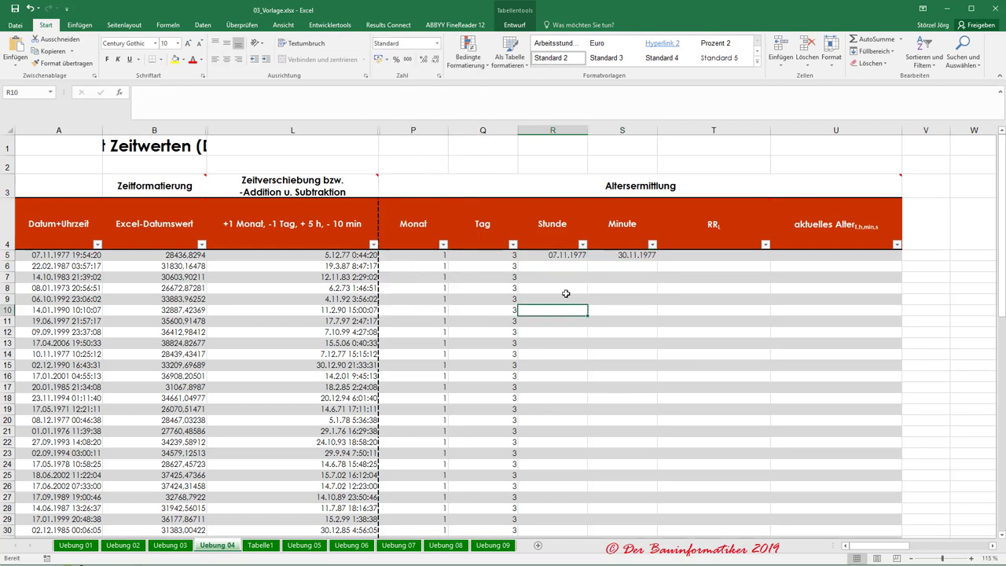
pyautogui.click(552, 256)
pyautogui.click(626, 256)
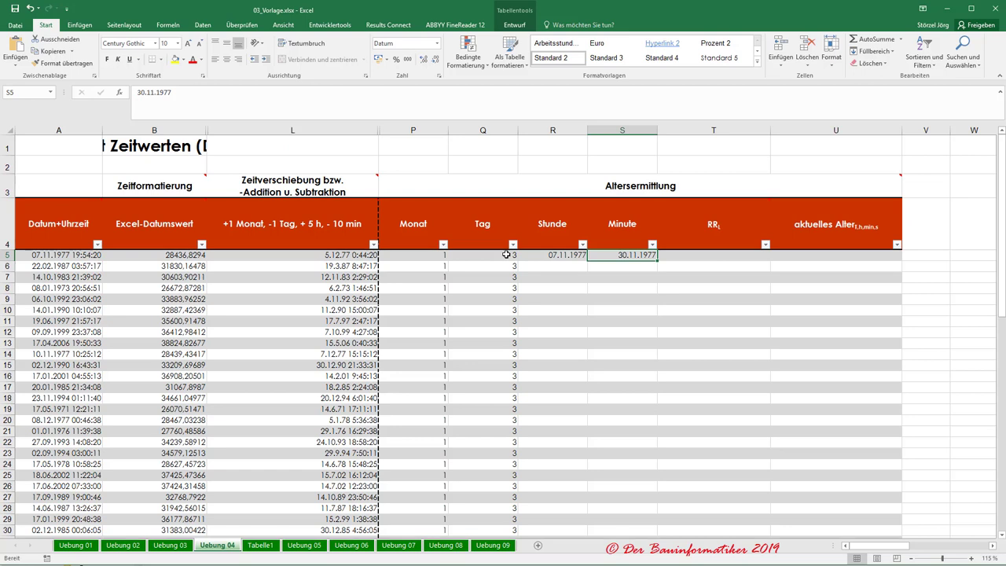
# Review the Tag formulas, then delete both sample dates from R5 and S5.
pyautogui.click(511, 255)
pyautogui.click(498, 287)
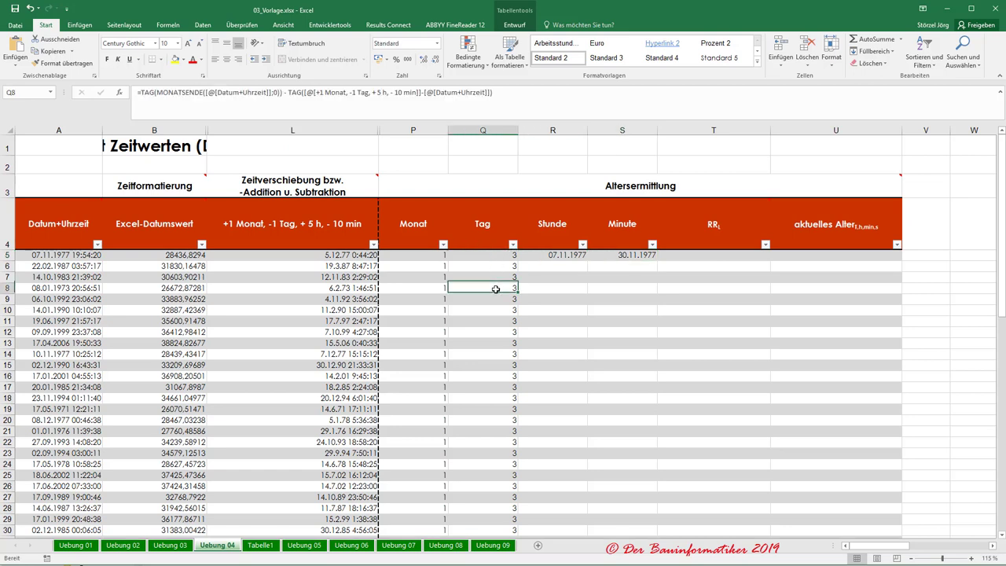
pyautogui.click(488, 337)
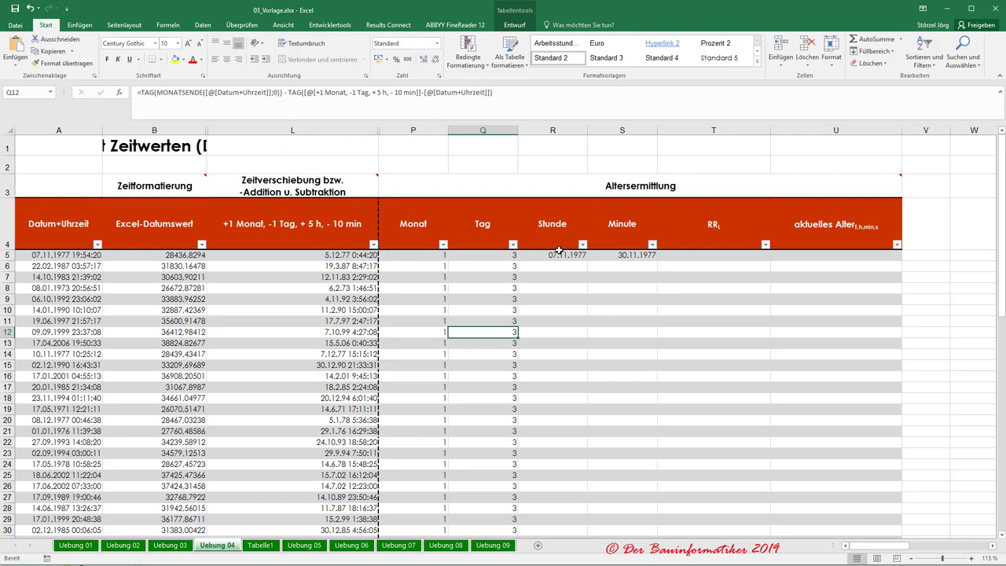
pyautogui.moveTo(557, 255); pyautogui.dragTo(611, 261)
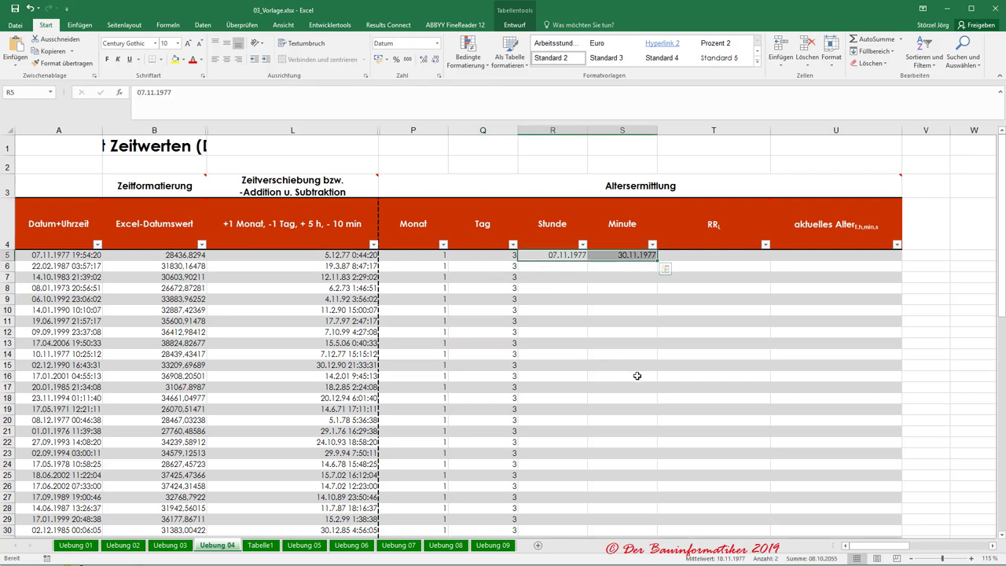
pyautogui.press('Delete')
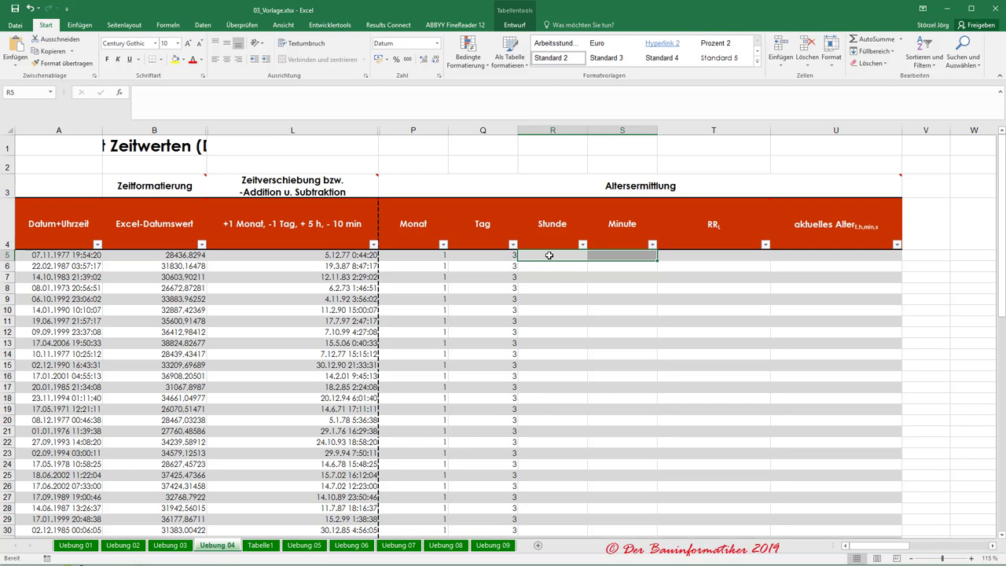
# Enter STUNDE of L5 minus A5 in R5 to fill the Stunde column.
pyautogui.click(549, 255)
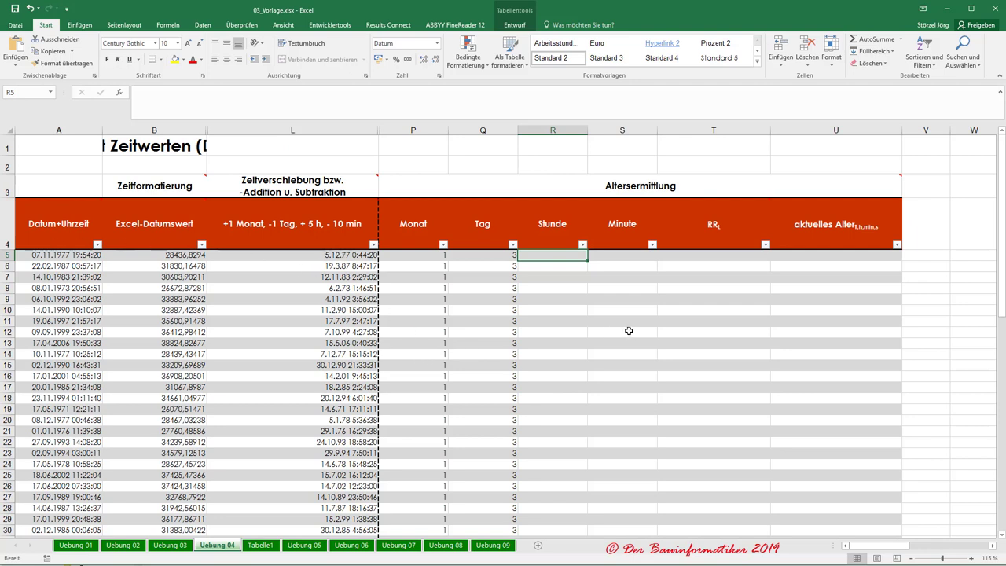
pyautogui.click(168, 26)
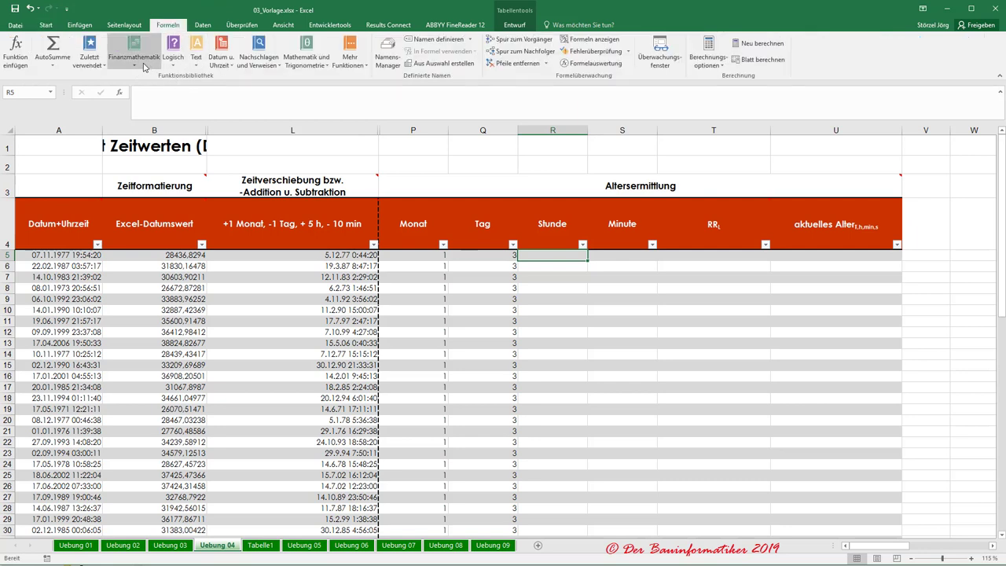
pyautogui.click(221, 60)
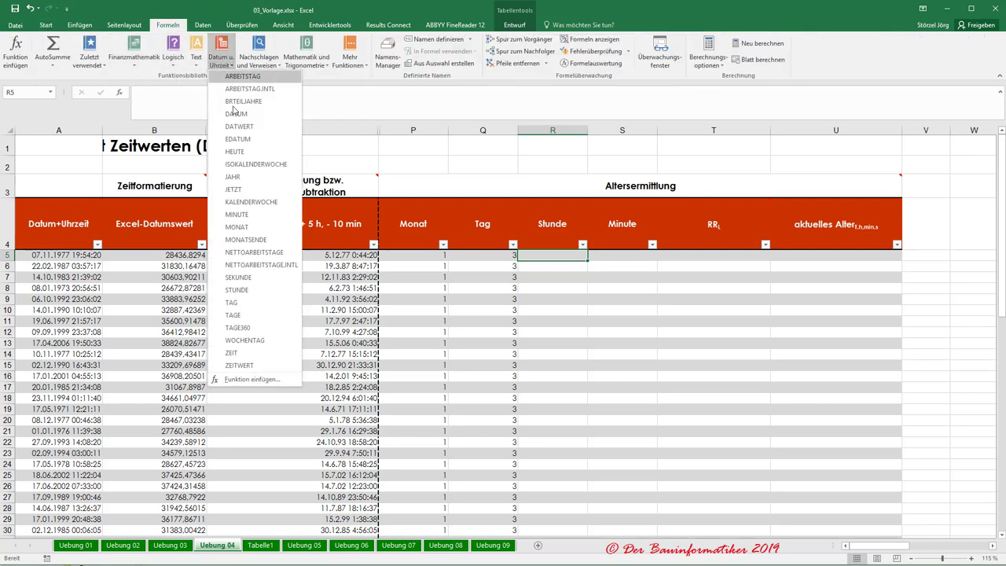
pyautogui.click(242, 291)
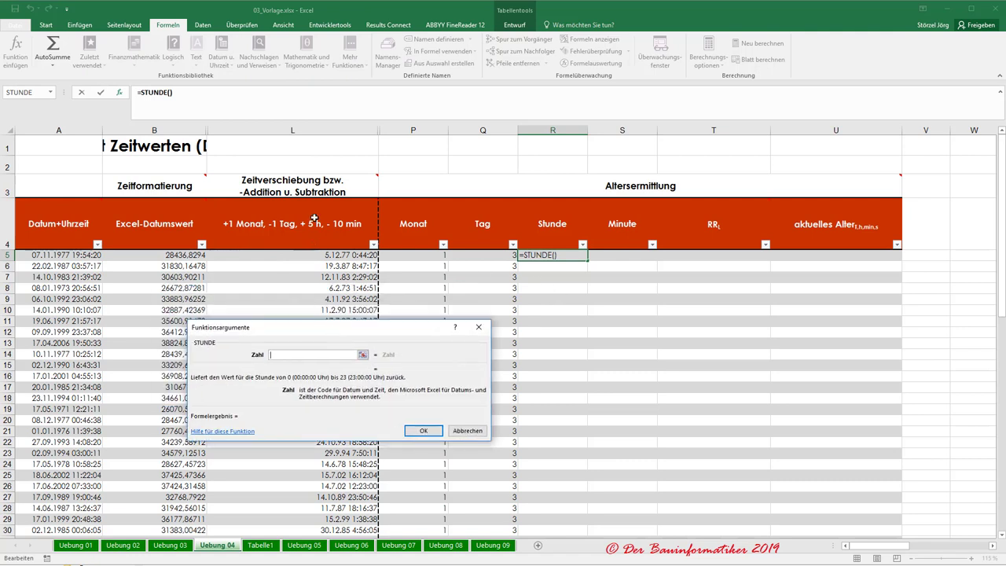
pyautogui.click(326, 256)
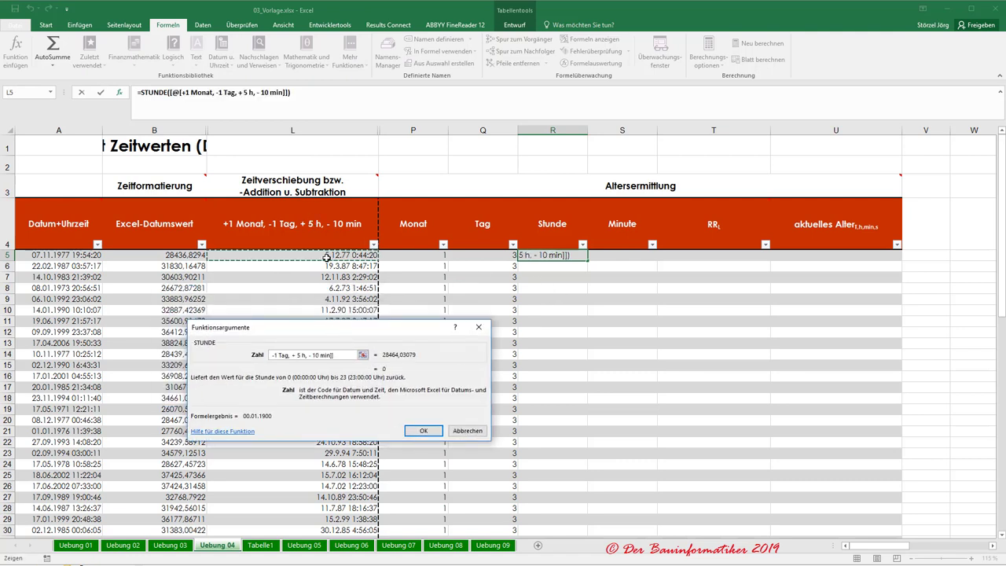
pyautogui.write('-')
pyautogui.click(76, 258)
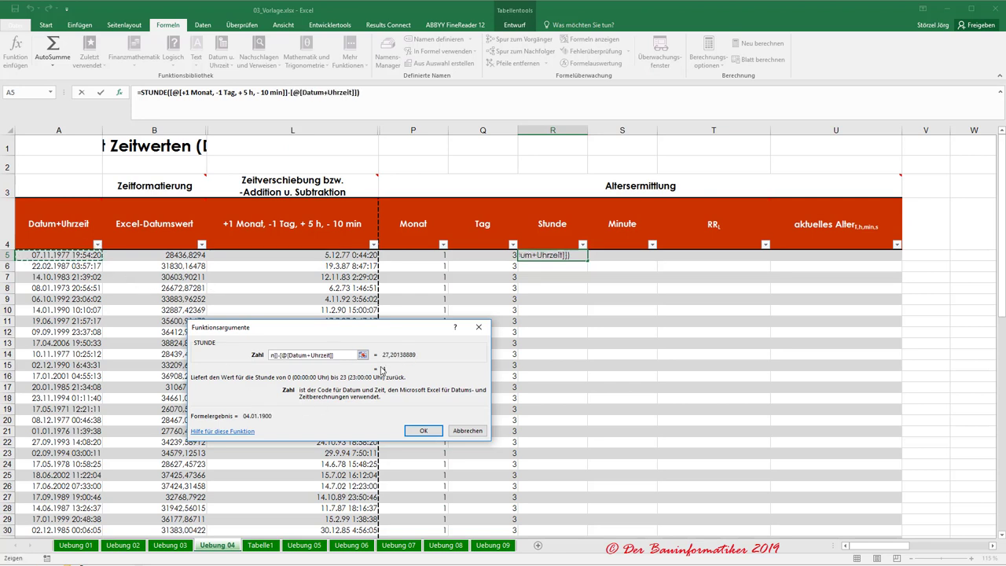
pyautogui.click(483, 400)
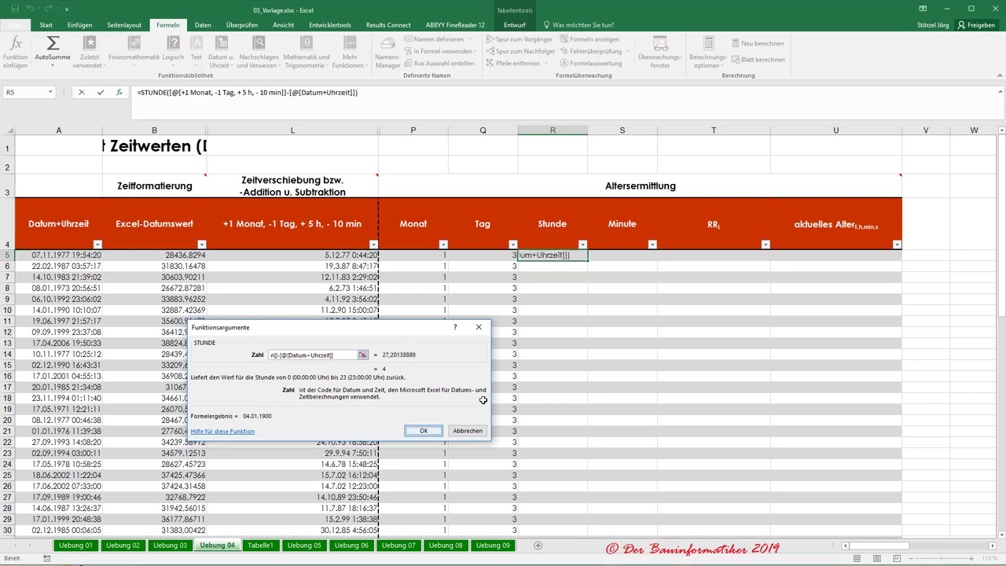
pyautogui.press('Return')
# Set the whole Stunde column R to Standard number format.
pyautogui.click(554, 133)
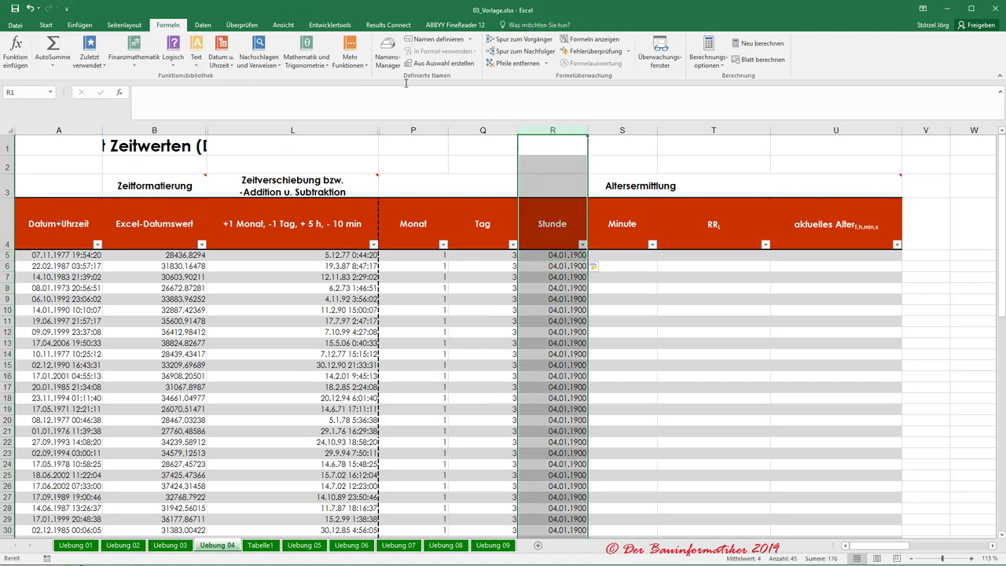
pyautogui.click(47, 24)
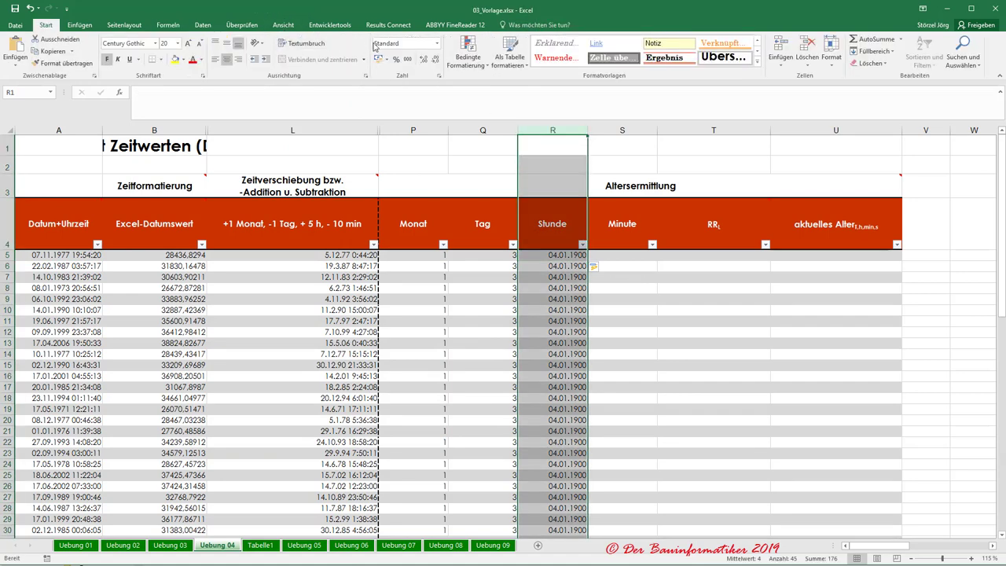
pyautogui.click(437, 44)
pyautogui.click(407, 67)
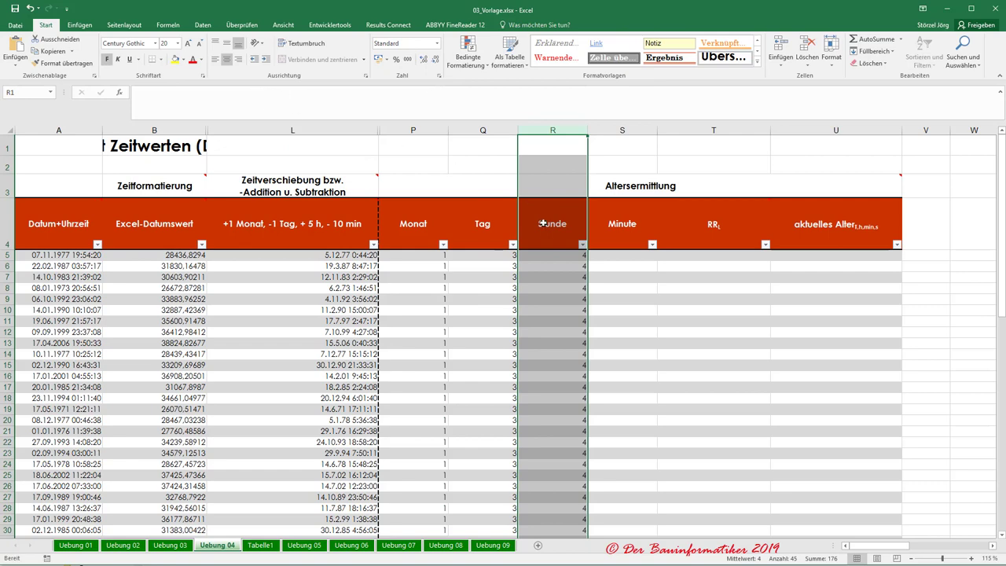
# Append +1 to the Stunde formula so every row shows 5.
pyautogui.click(544, 255)
pyautogui.click(382, 93)
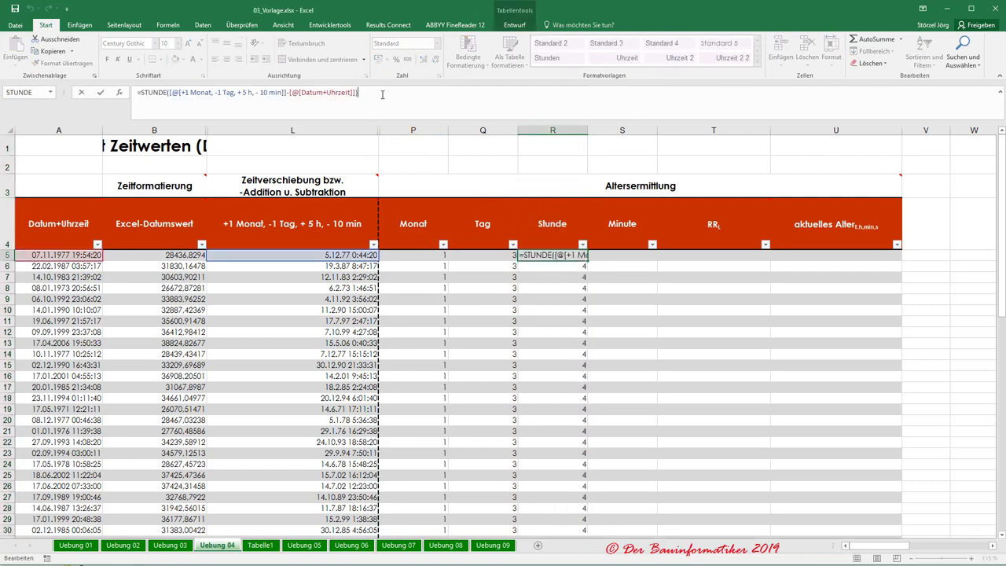
pyautogui.write('+1')
pyautogui.press('Return')
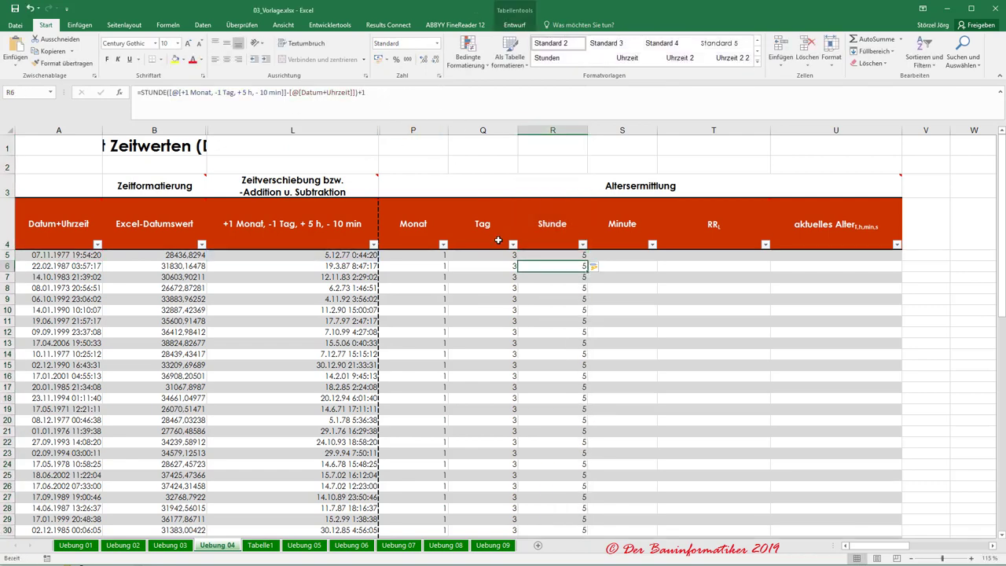
pyautogui.scroll(-5, 497, 239)
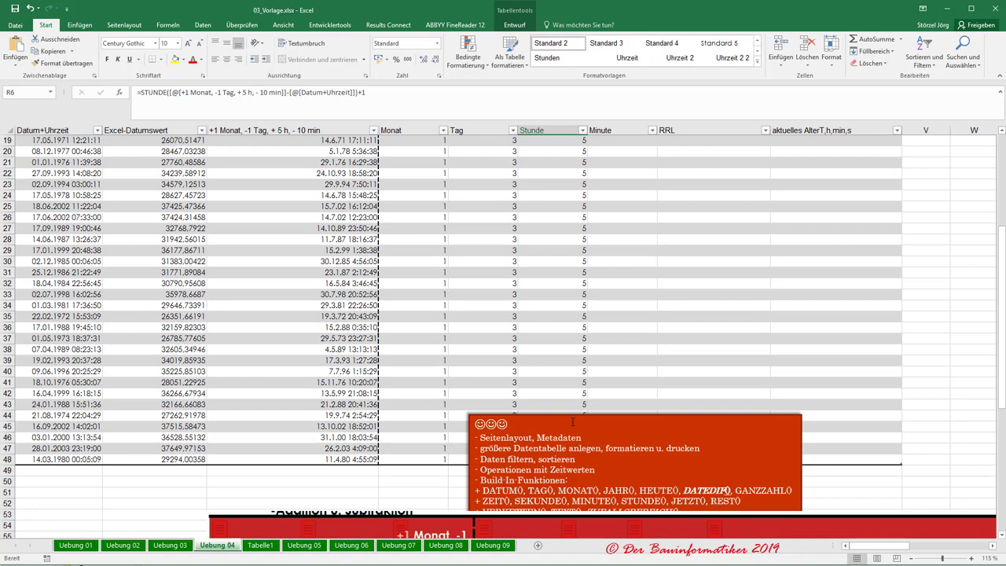
pyautogui.scroll(4, 570, 417)
pyautogui.click(538, 472)
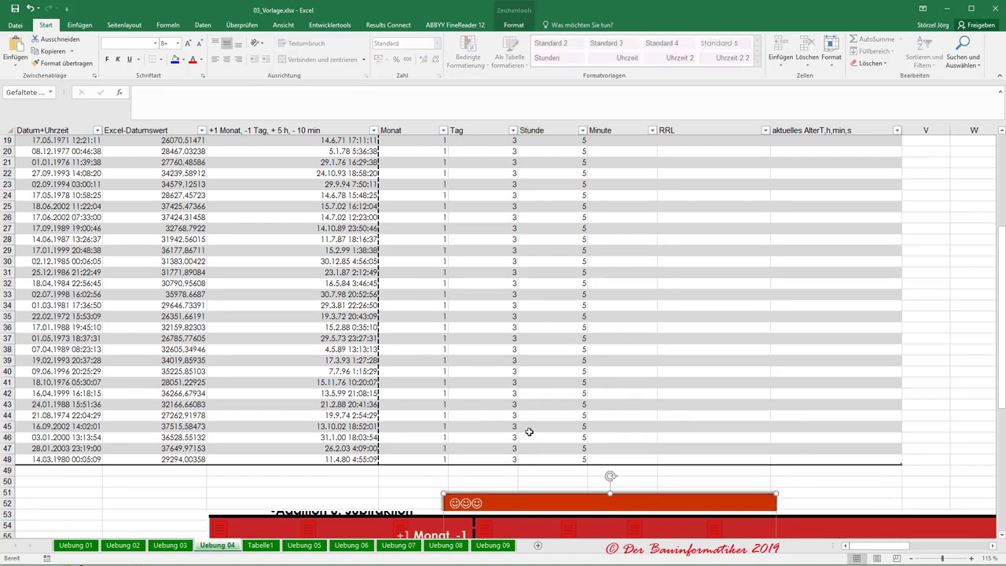
pyautogui.scroll(1, 542, 330)
pyautogui.click(554, 256)
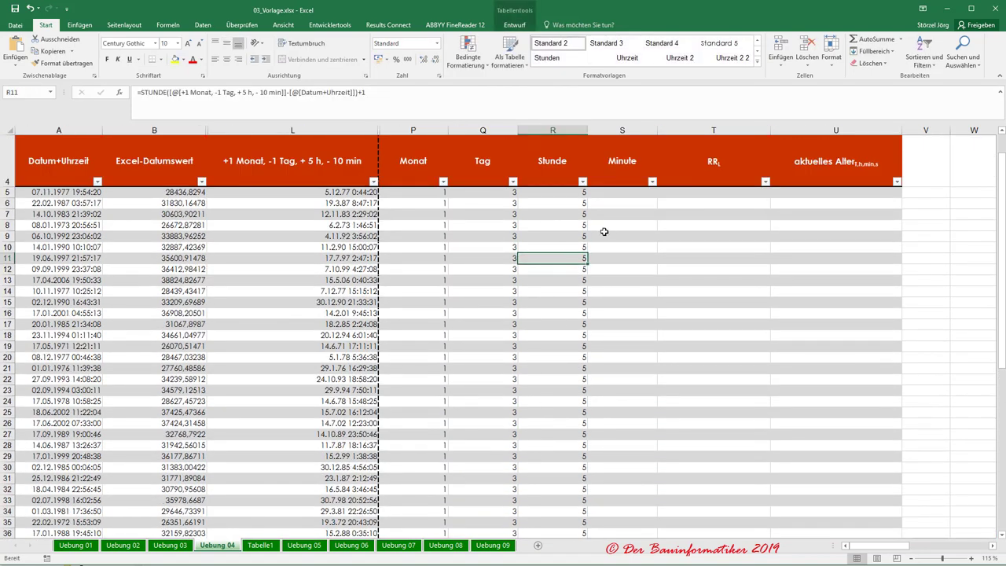
pyautogui.scroll(1, 603, 230)
pyautogui.click(611, 255)
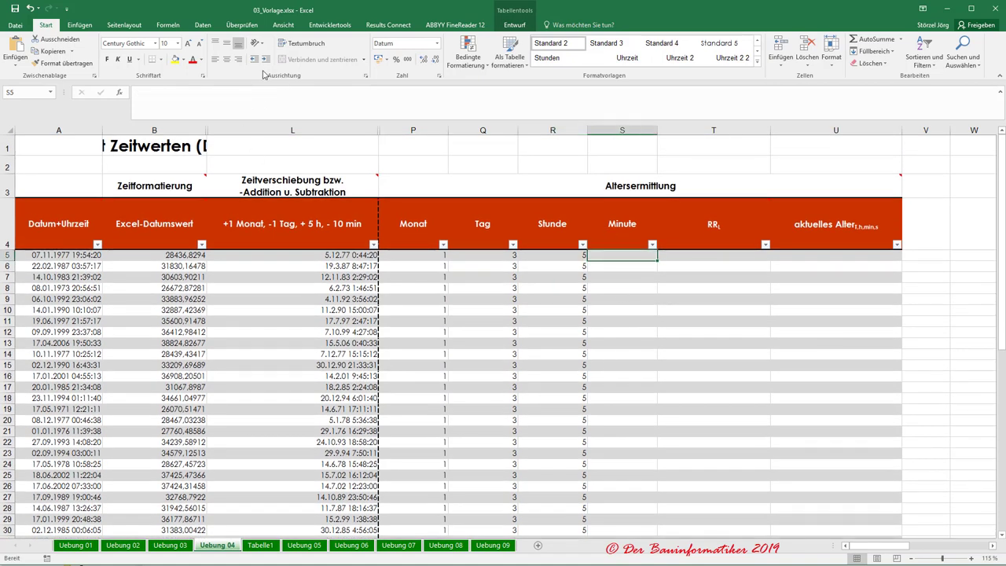
# Insert MINUTE of the shifted time L5 minus Datum+Uhrzeit A5 into S5.
pyautogui.click(175, 94)
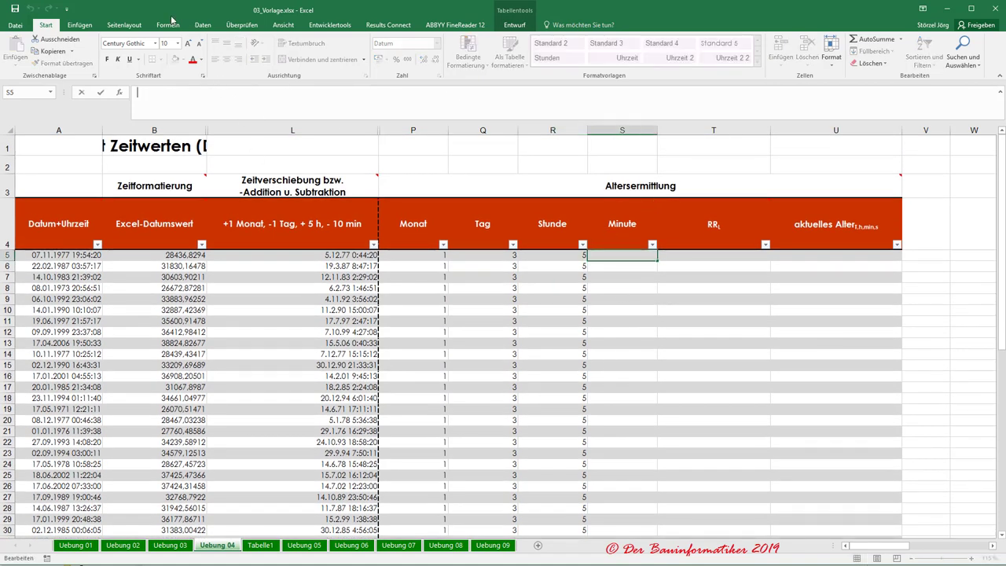
pyautogui.click(168, 25)
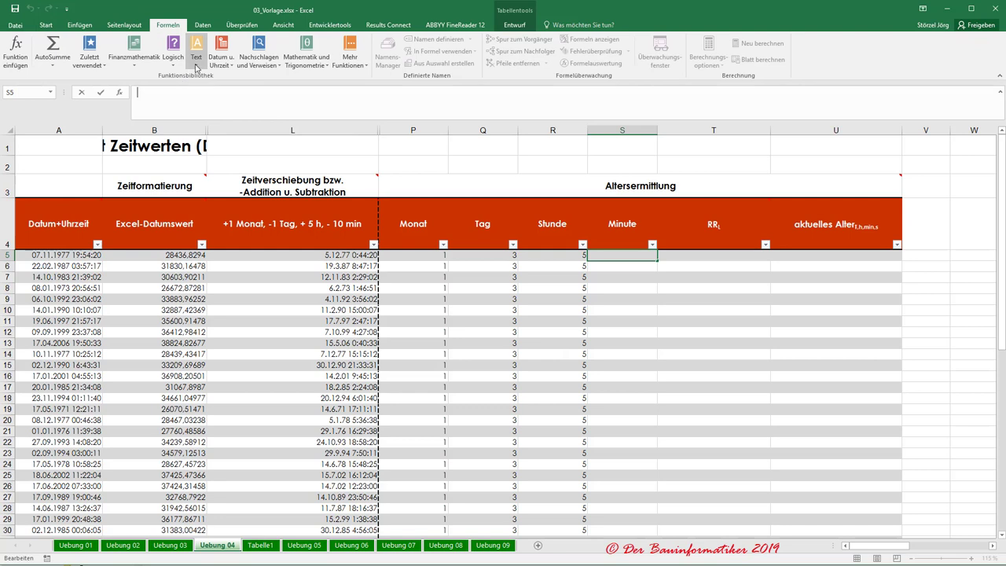
pyautogui.click(173, 49)
pyautogui.click(219, 67)
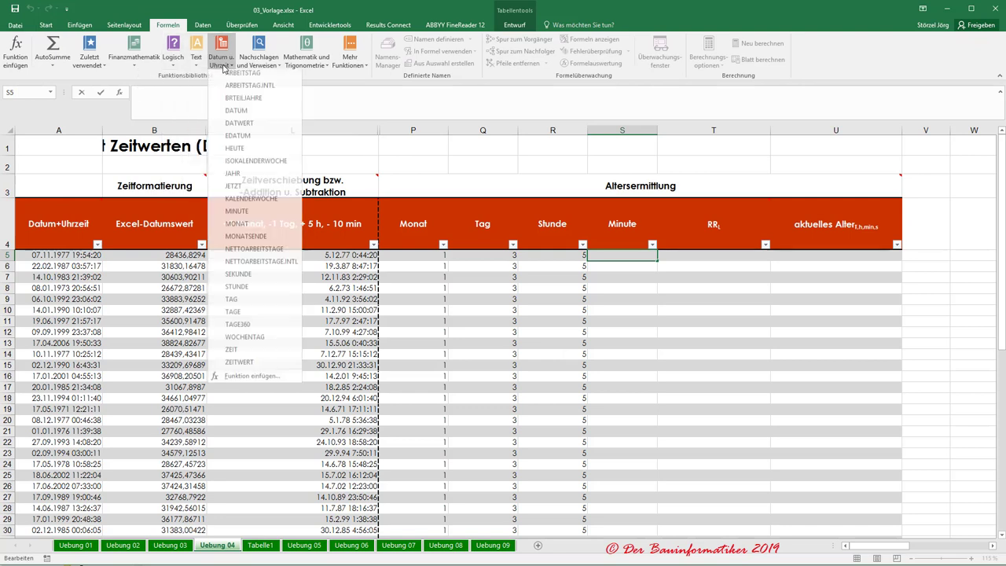
pyautogui.click(243, 219)
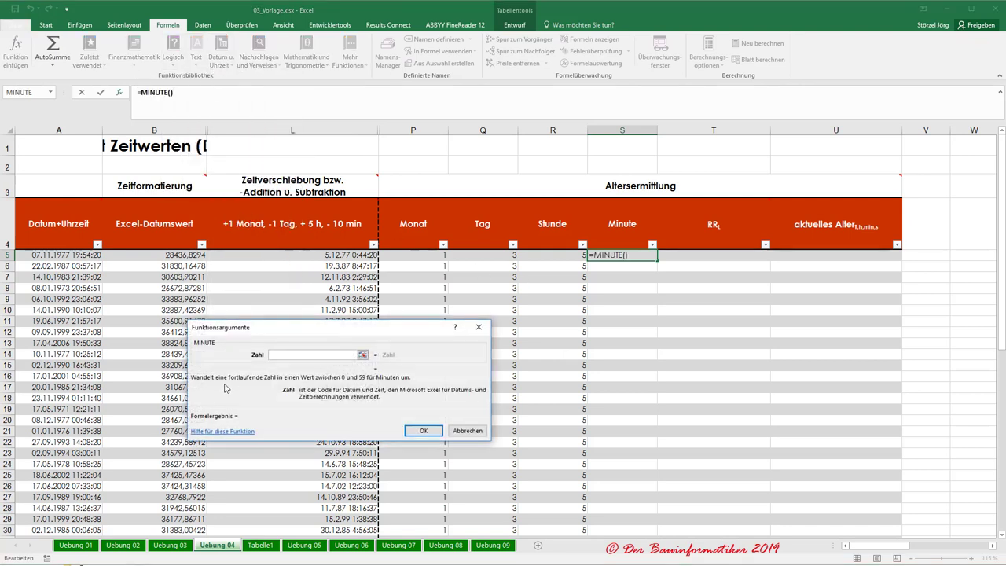
pyautogui.click(322, 256)
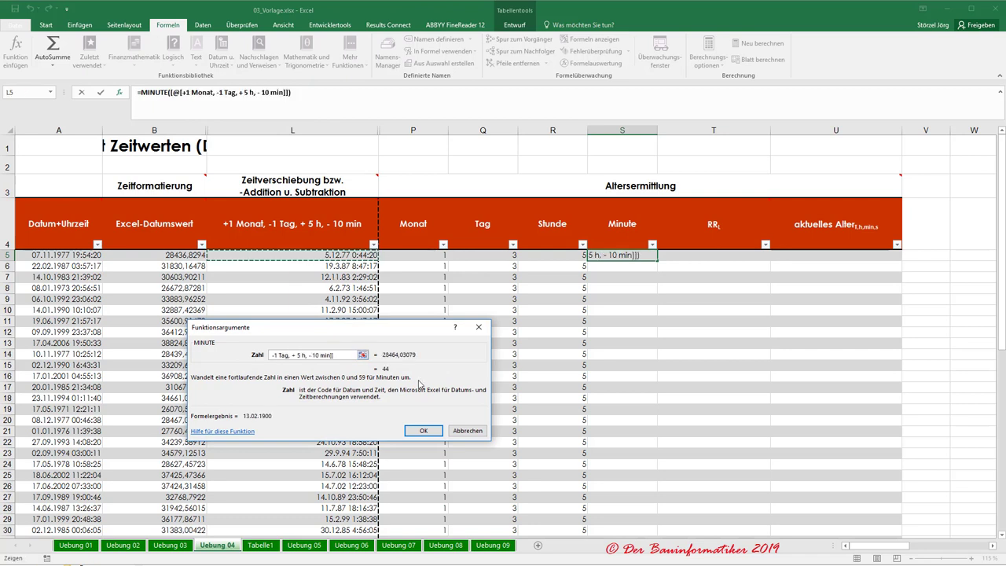
pyautogui.click(334, 354)
pyautogui.press('BackSpace')
pyautogui.press('BackSpace')
pyautogui.press('BackSpace')
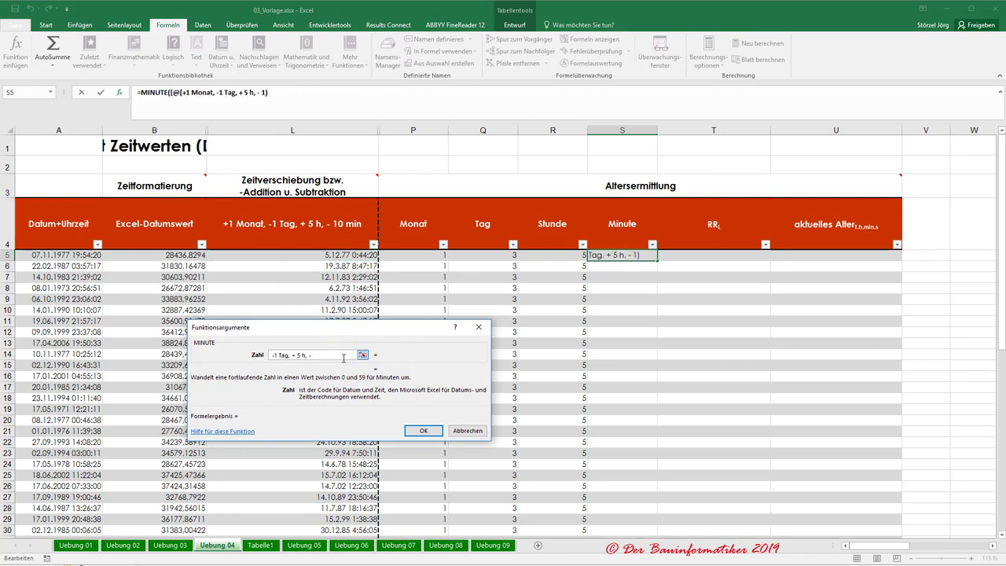
pyautogui.press('BackSpace')
pyautogui.press('BackSpace')
pyautogui.press('BackSpace')
pyautogui.press('BackSpace')
pyautogui.press('BackSpace')
pyautogui.press('BackSpace')
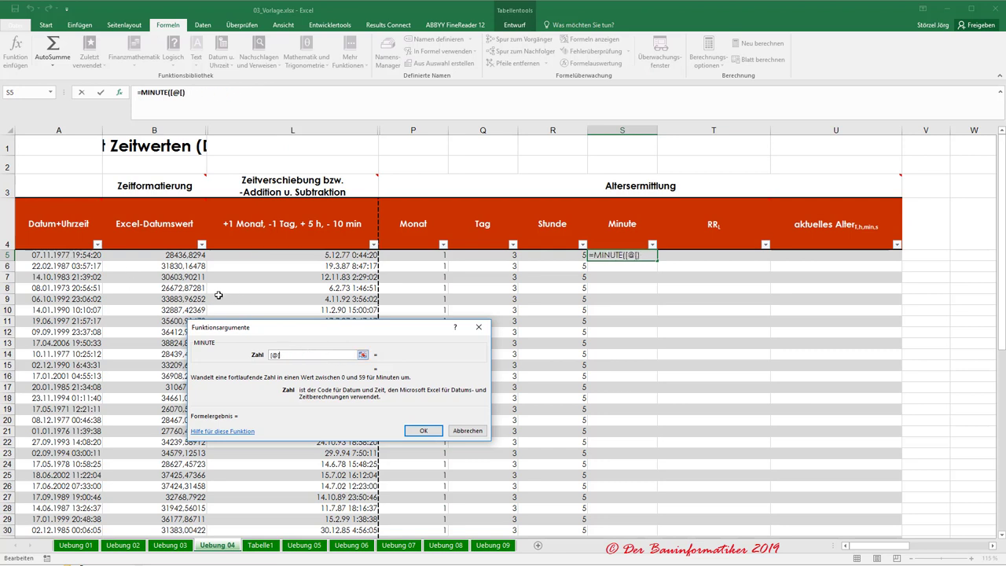
pyautogui.press('BackSpace')
pyautogui.press('BackSpace')
pyautogui.press('BackSpace')
pyautogui.click(302, 252)
pyautogui.write('-1 Tag, + 5 h, - 10 min')
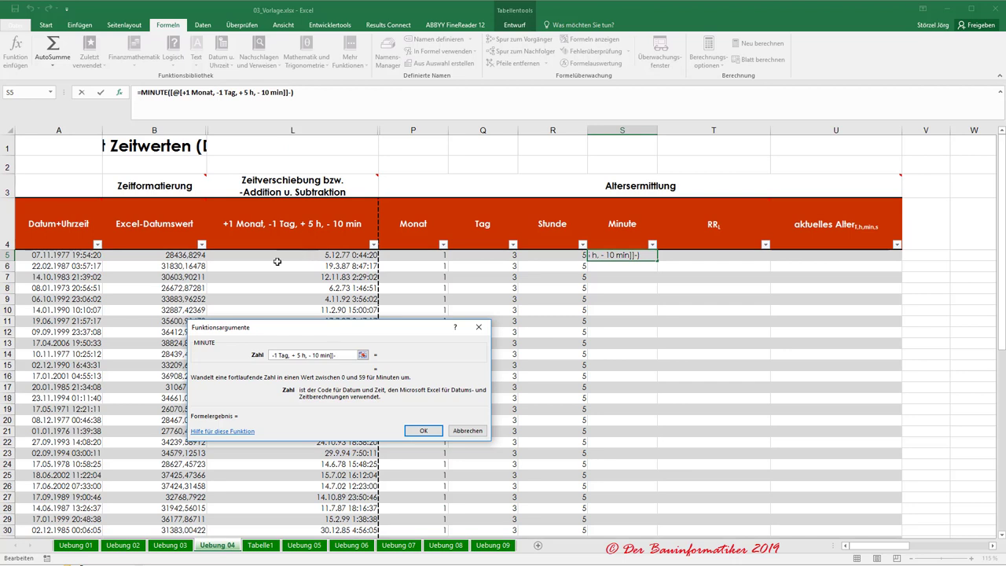
pyautogui.click(79, 257)
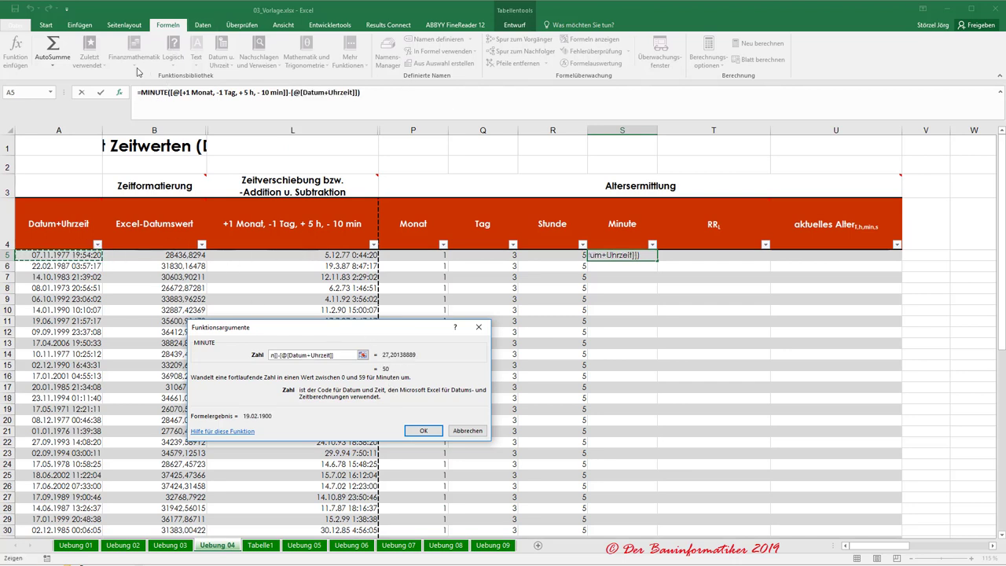
# Prefix the Minute formula with 60- and format column S as Standard.
pyautogui.click(140, 92)
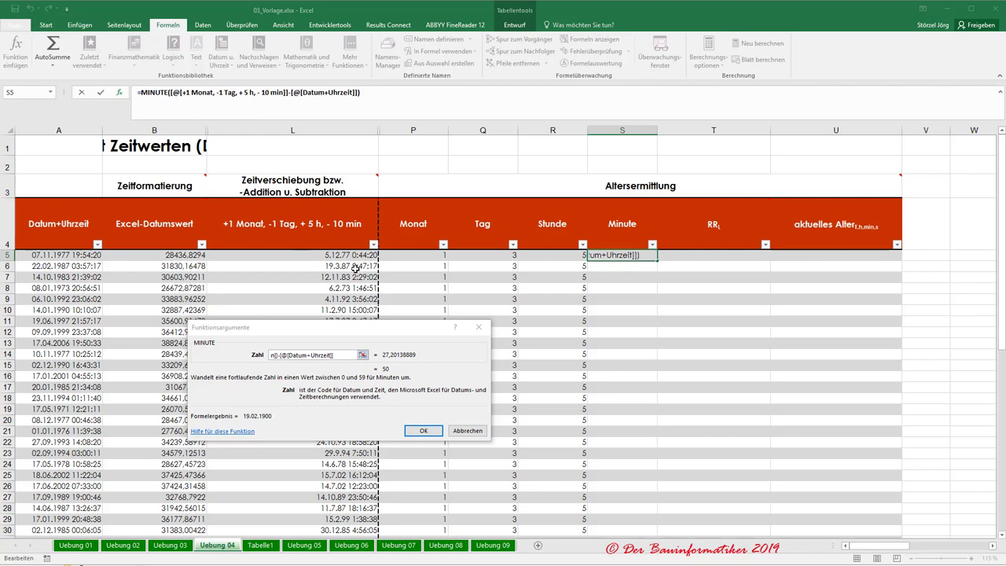
pyautogui.write('60-')
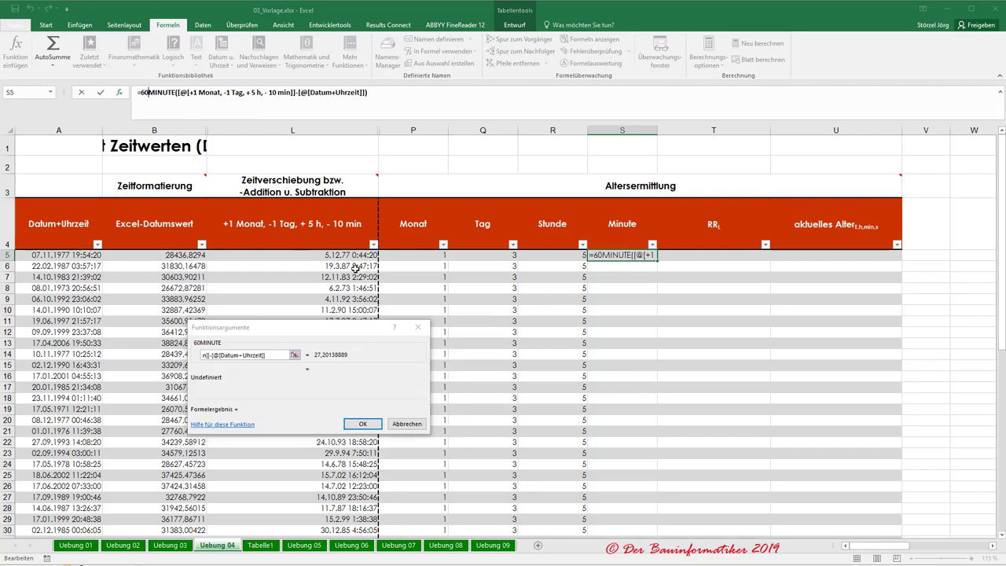
pyautogui.press('Return')
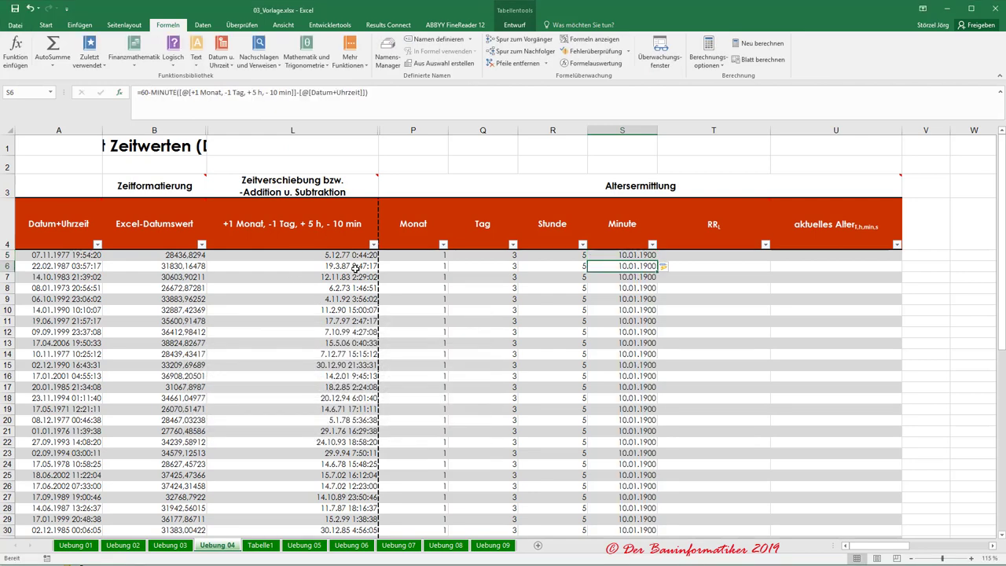
pyautogui.click(621, 128)
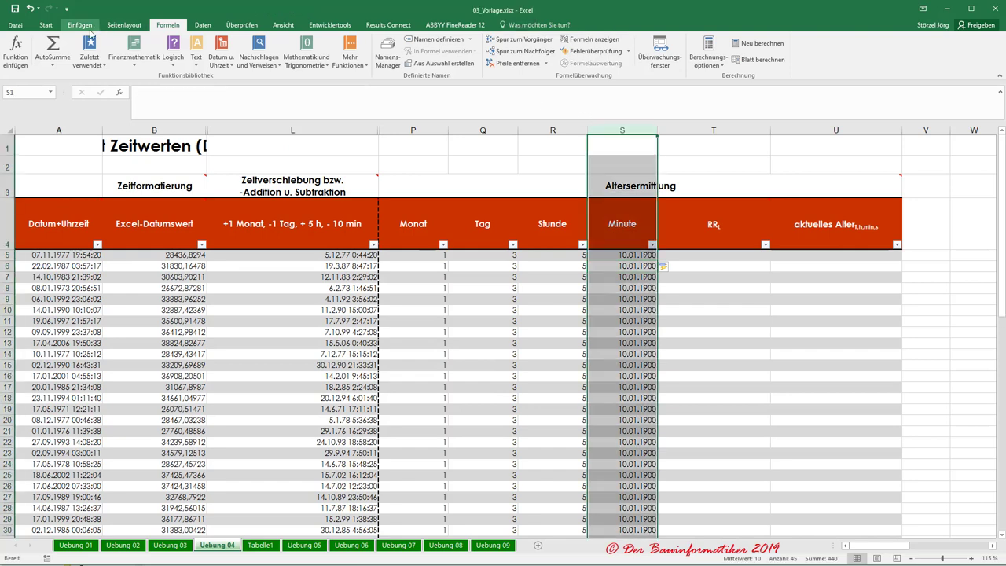
pyautogui.click(46, 24)
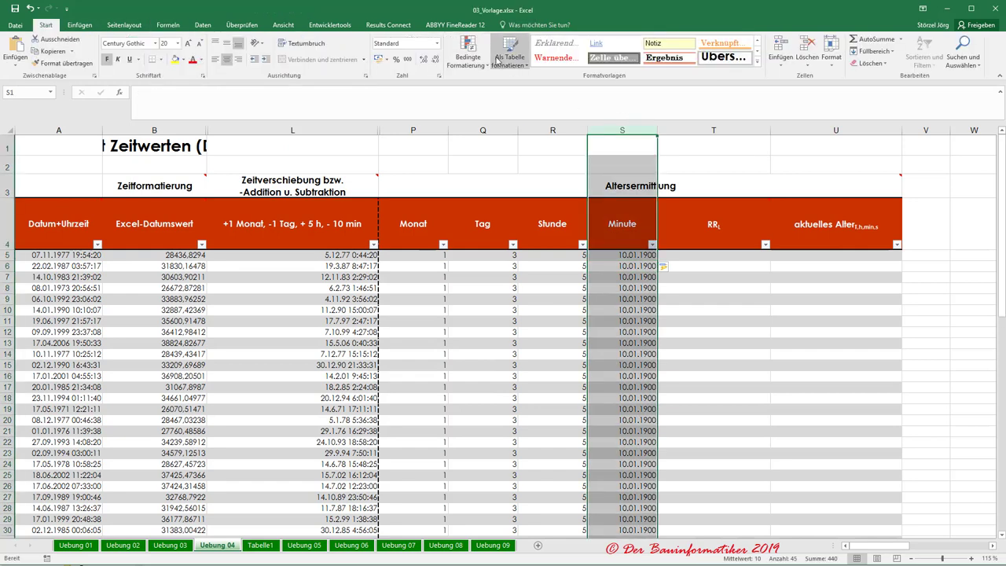
pyautogui.click(437, 43)
pyautogui.click(402, 63)
pyautogui.moveTo(610, 275); pyautogui.dragTo(617, 286)
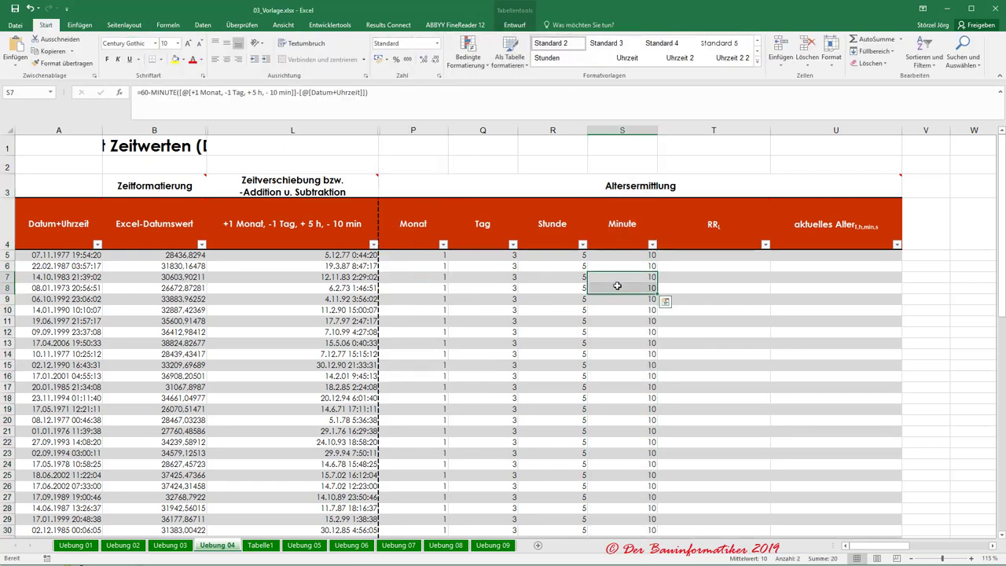
pyautogui.scroll(-2, 617, 286)
pyautogui.scroll(2, 616, 286)
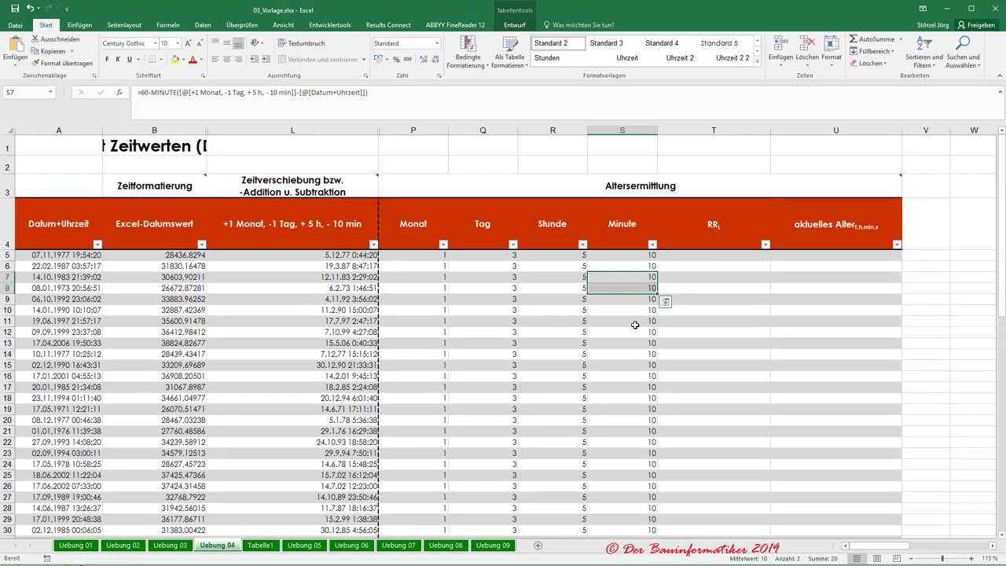
pyautogui.click(318, 253)
pyautogui.moveTo(292, 224)
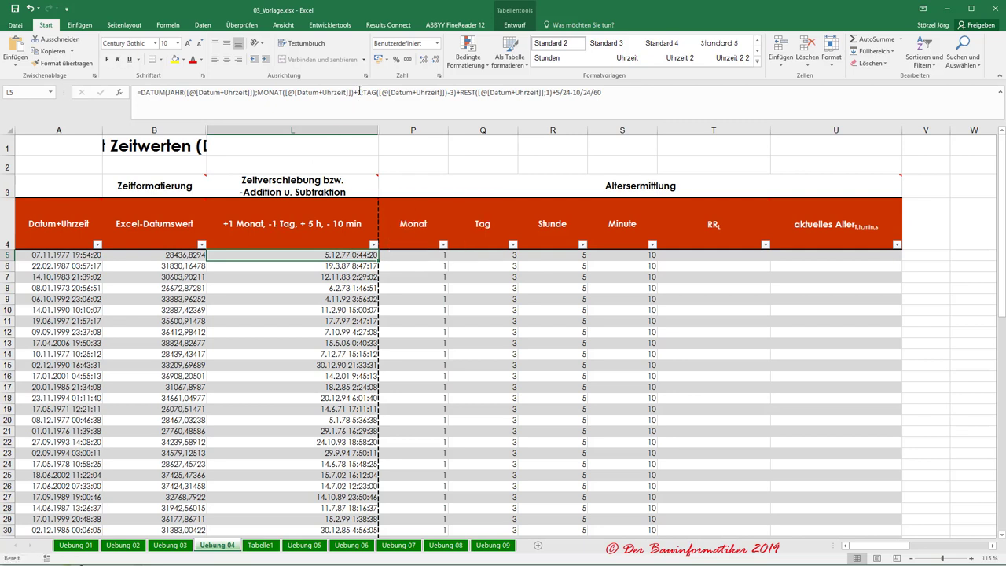
# Change the day offset in L5's shifted-time formula from -3 to -1.
pyautogui.click(450, 93)
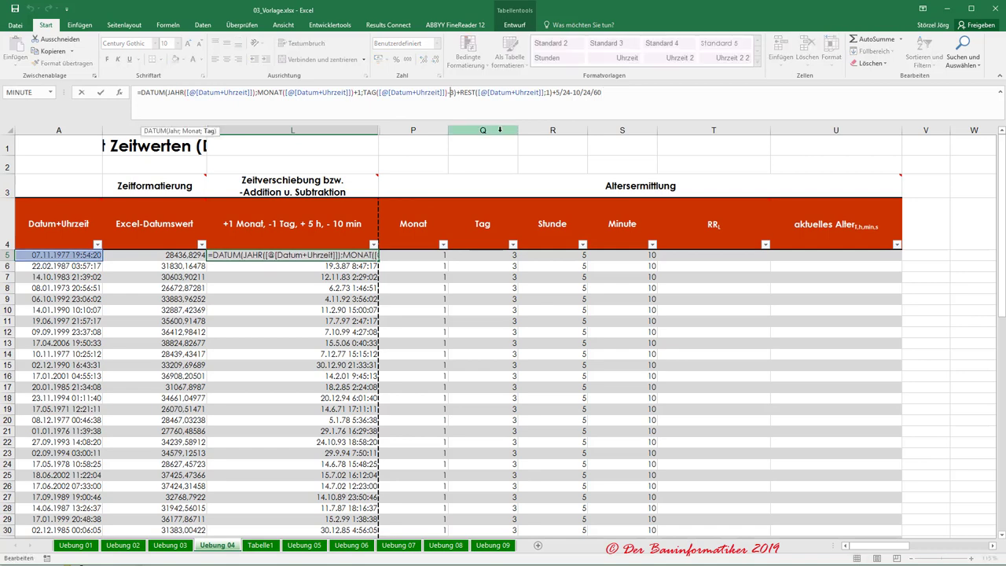
pyautogui.press('Delete')
pyautogui.write('1')
pyautogui.press('Return')
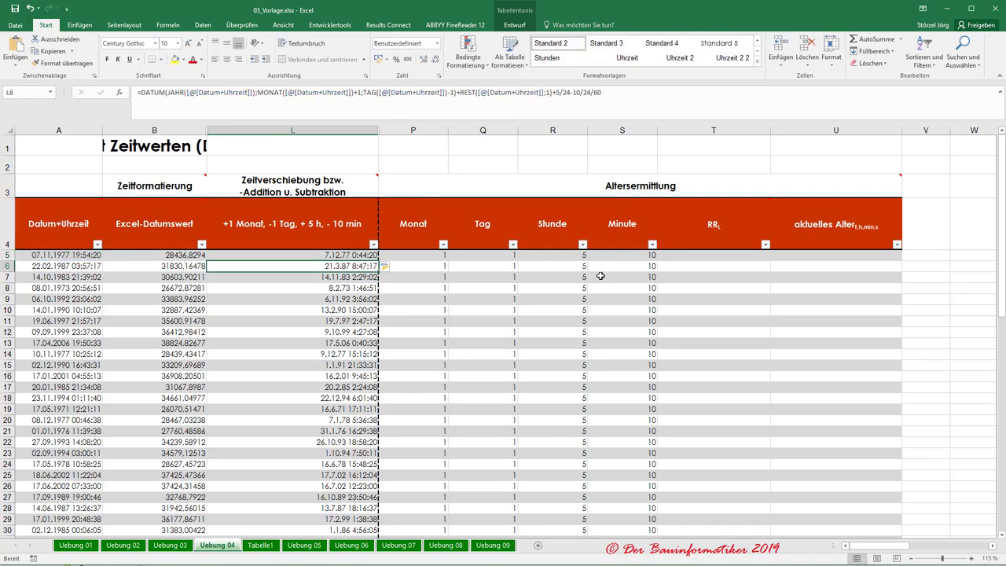
pyautogui.scroll(-4, 495, 286)
pyautogui.scroll(-2, 494, 286)
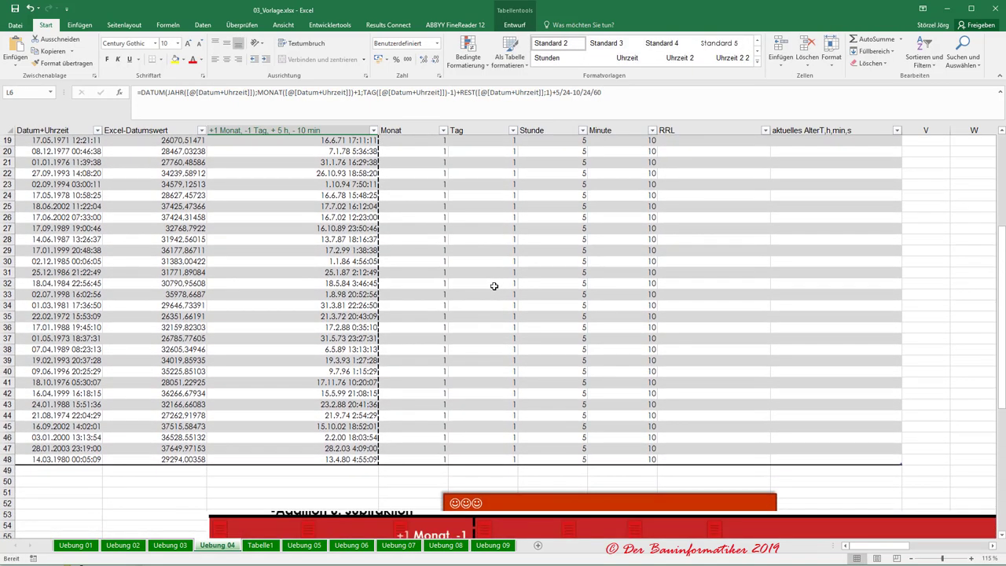
pyautogui.scroll(6, 493, 286)
# Check the Stunde, Minute, Tag and Monat filter lists for values 5, 10, 1 and 1.
pyautogui.click(579, 244)
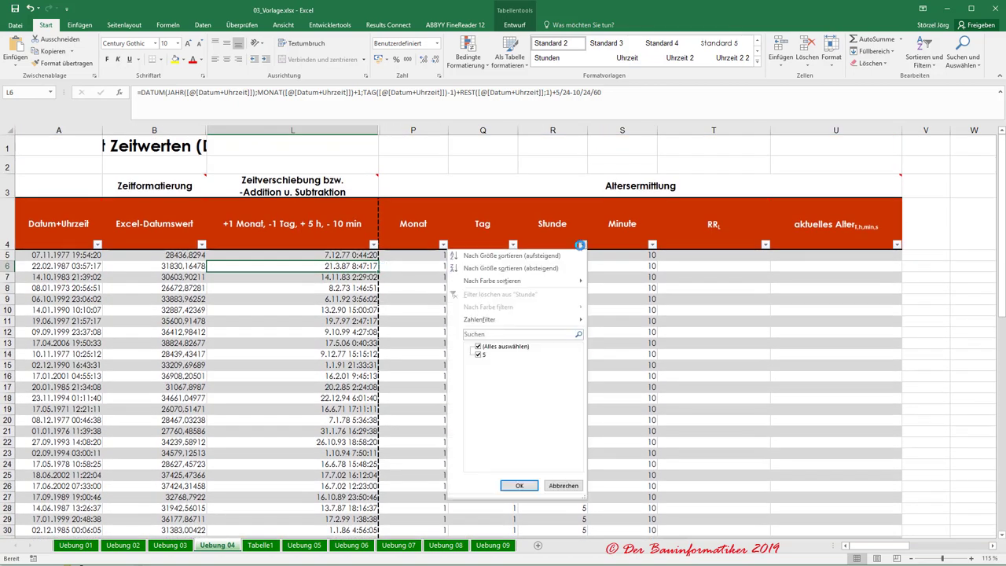
pyautogui.click(518, 485)
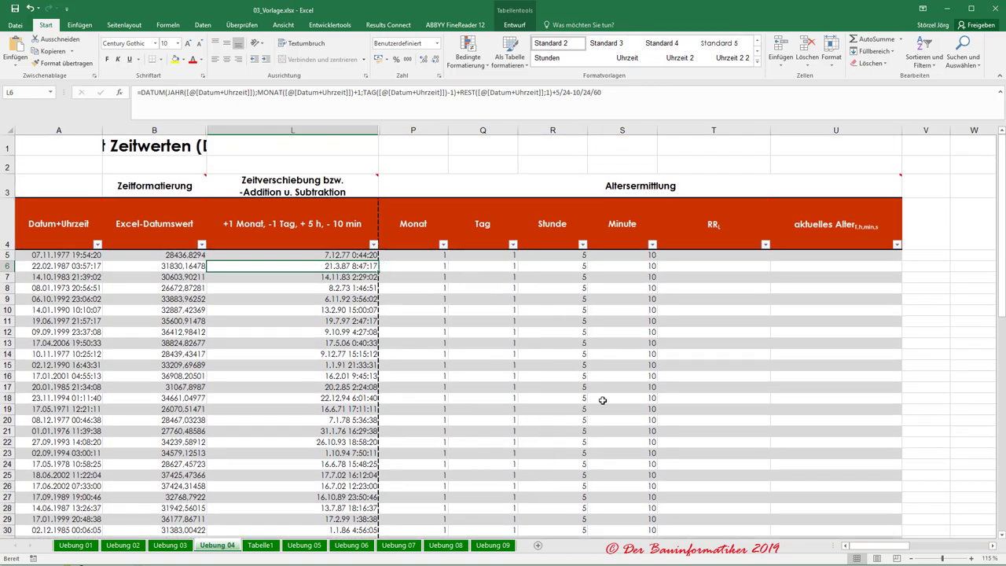
pyautogui.click(651, 244)
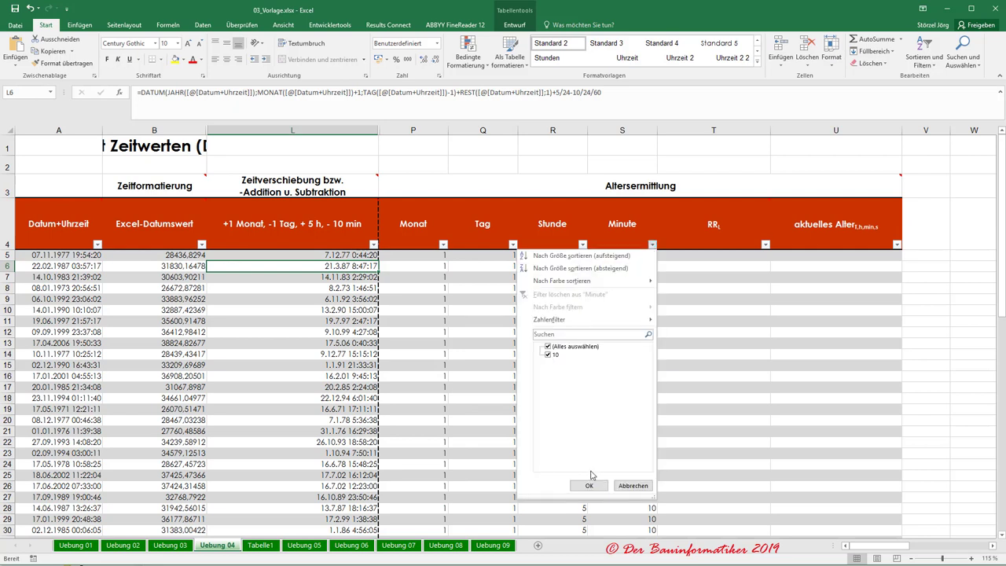
pyautogui.click(620, 483)
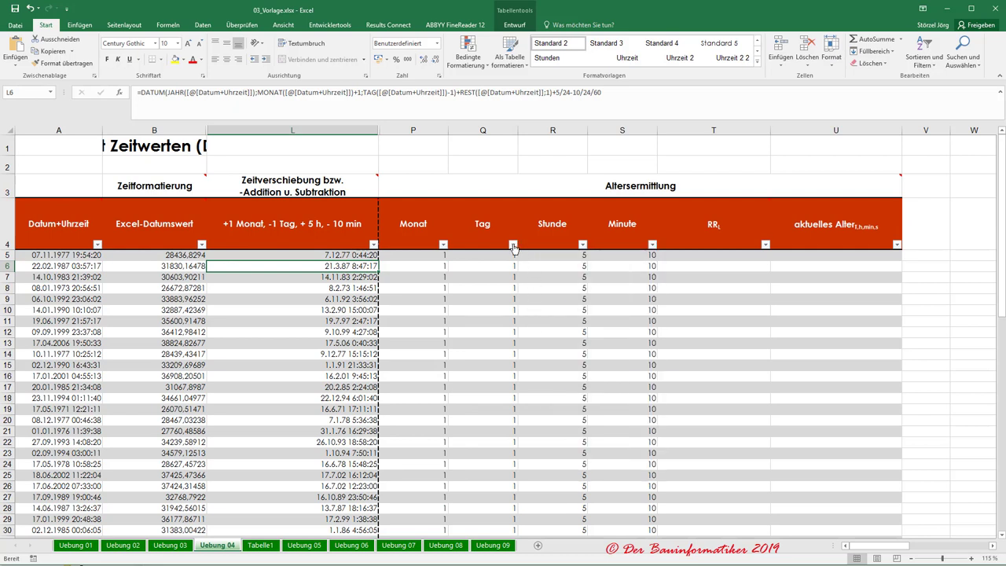
pyautogui.click(512, 244)
pyautogui.click(491, 485)
pyautogui.click(442, 244)
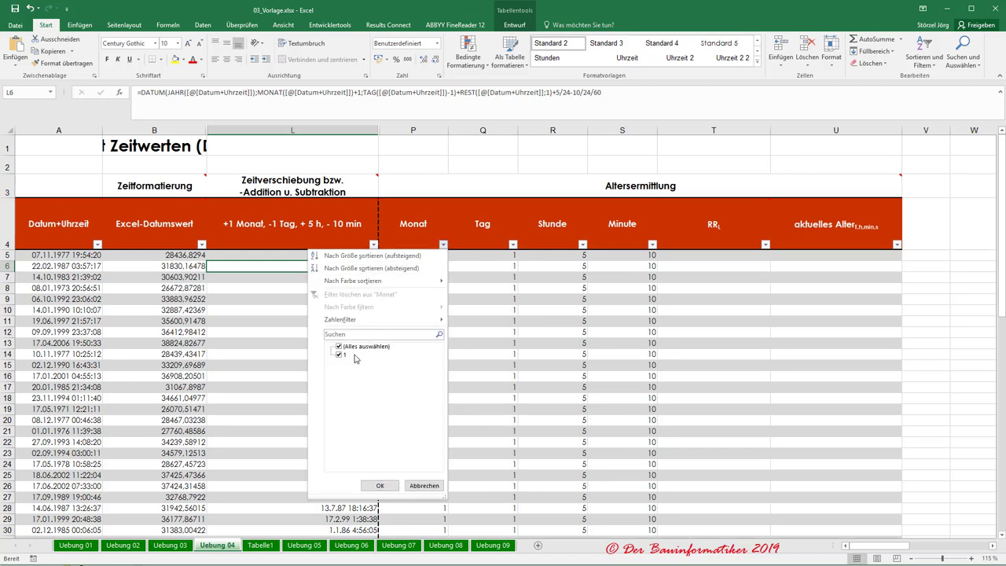
pyautogui.click(424, 485)
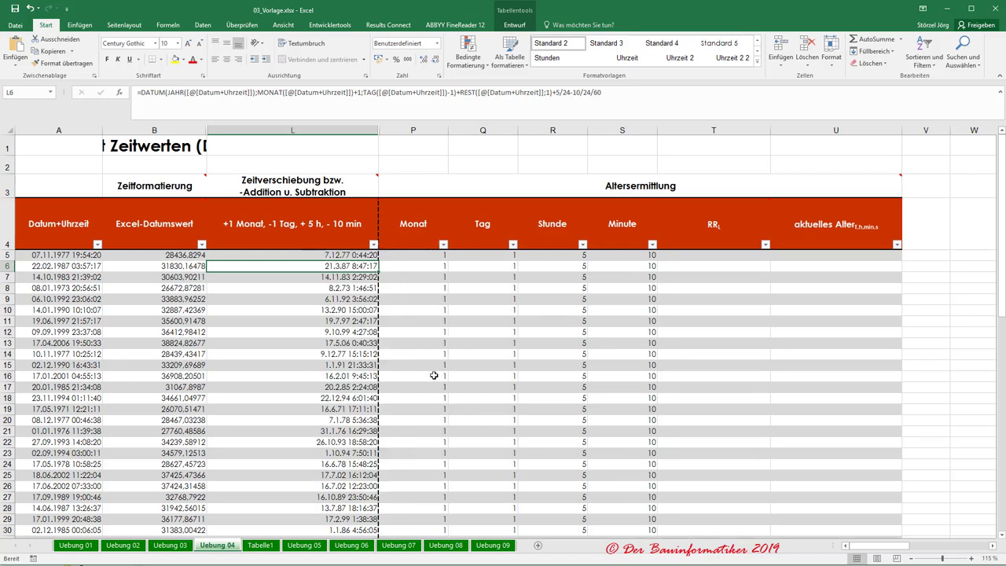
pyautogui.scroll(-2, 431, 380)
pyautogui.scroll(-2, 431, 380)
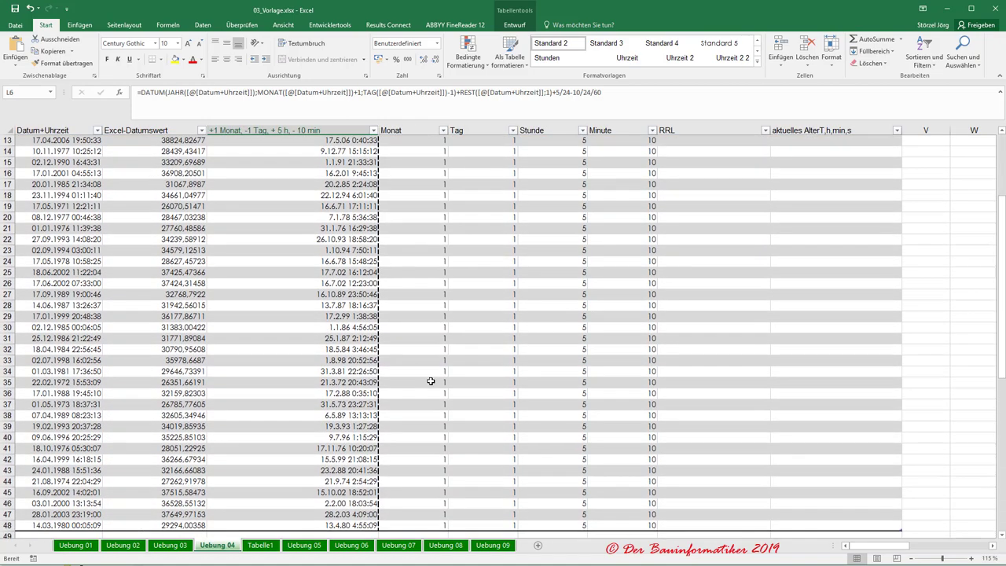
pyautogui.scroll(-1, 431, 379)
pyautogui.scroll(5, 431, 381)
pyautogui.scroll(-3, 427, 353)
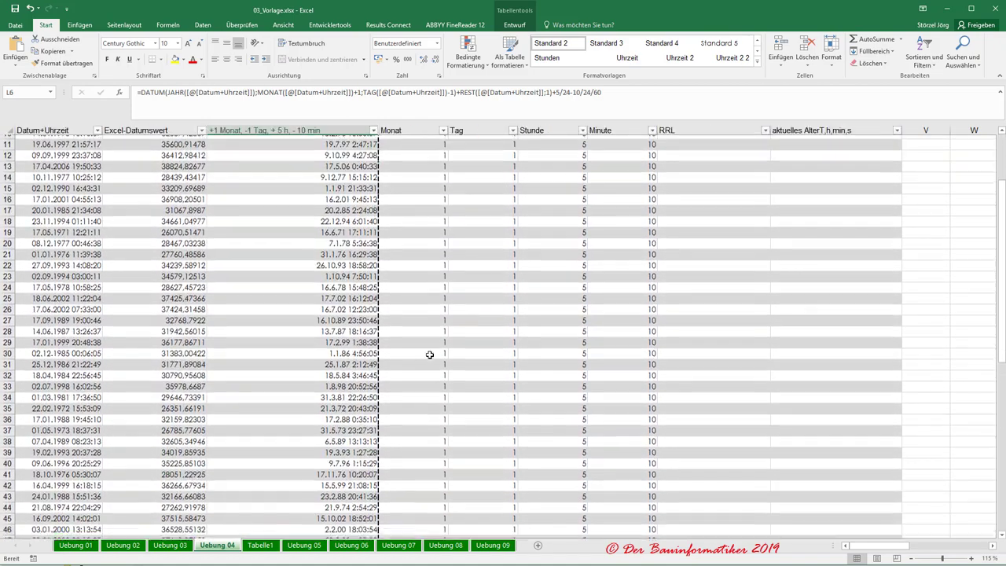
pyautogui.scroll(-1, 427, 353)
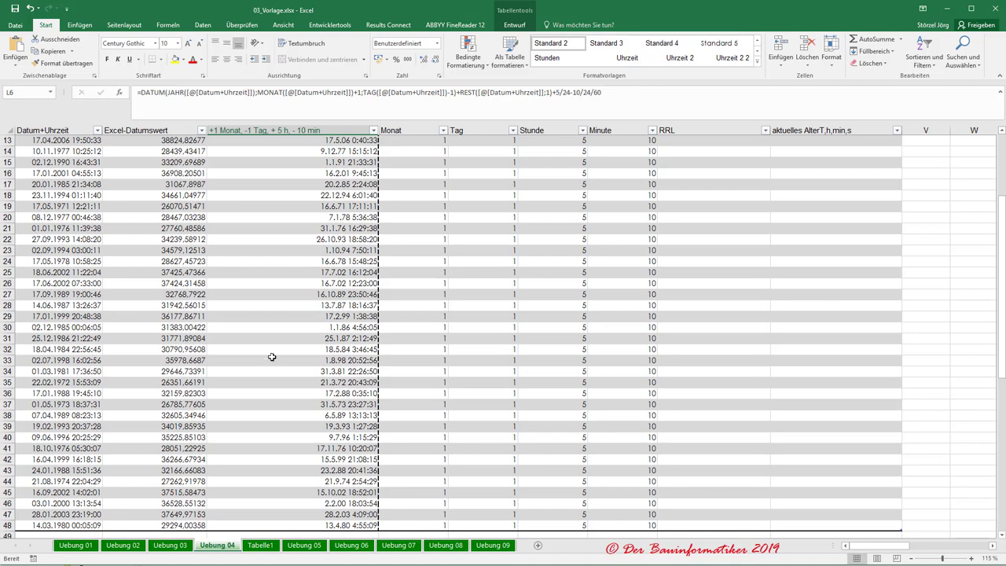
pyautogui.scroll(4, 274, 362)
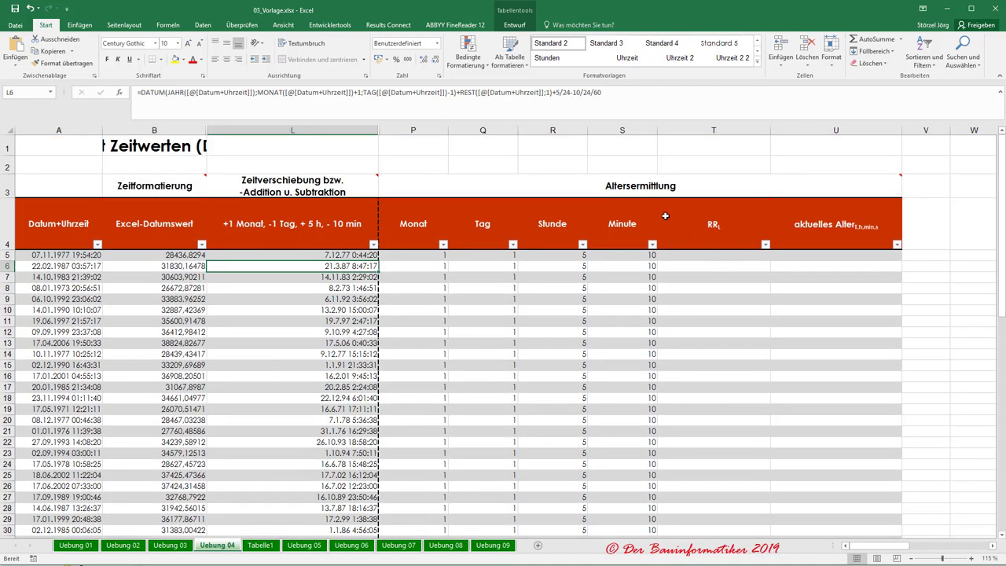
pyautogui.click(697, 258)
pyautogui.scroll(-10, 542, 330)
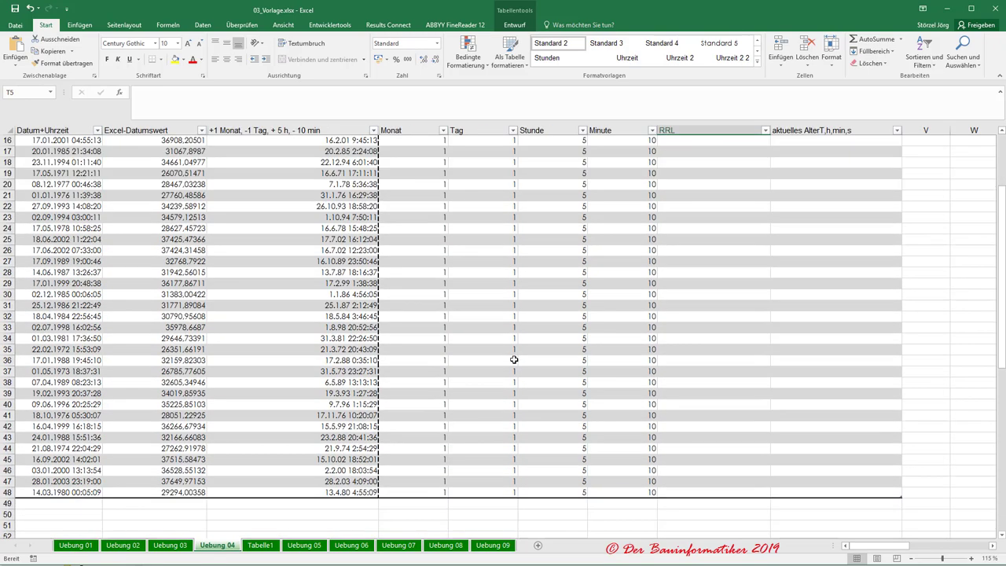
pyautogui.scroll(-1, 518, 369)
pyautogui.scroll(-1, 527, 385)
pyautogui.scroll(-1, 707, 369)
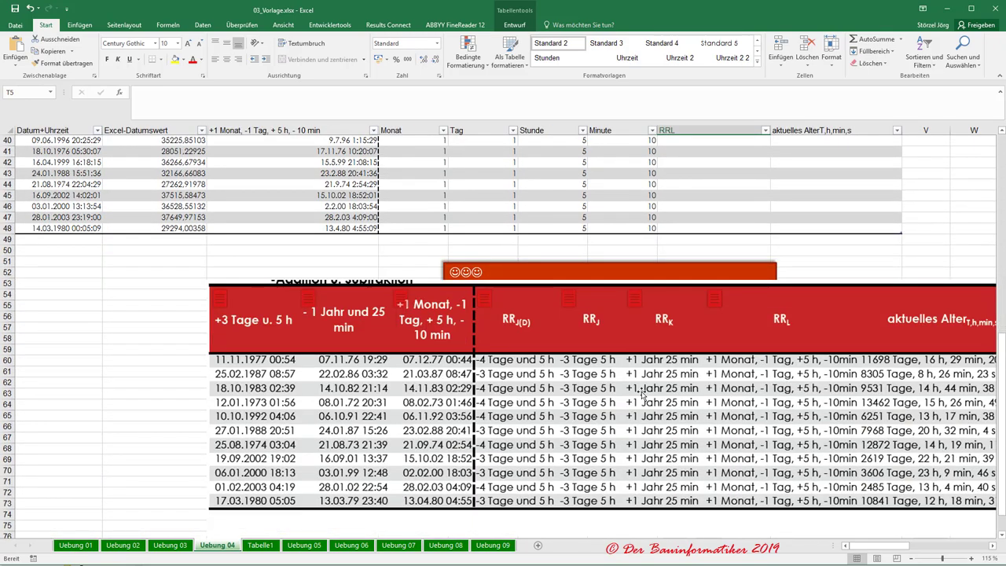
pyautogui.scroll(6, 707, 370)
pyautogui.scroll(6, 589, 377)
pyautogui.scroll(1, 621, 286)
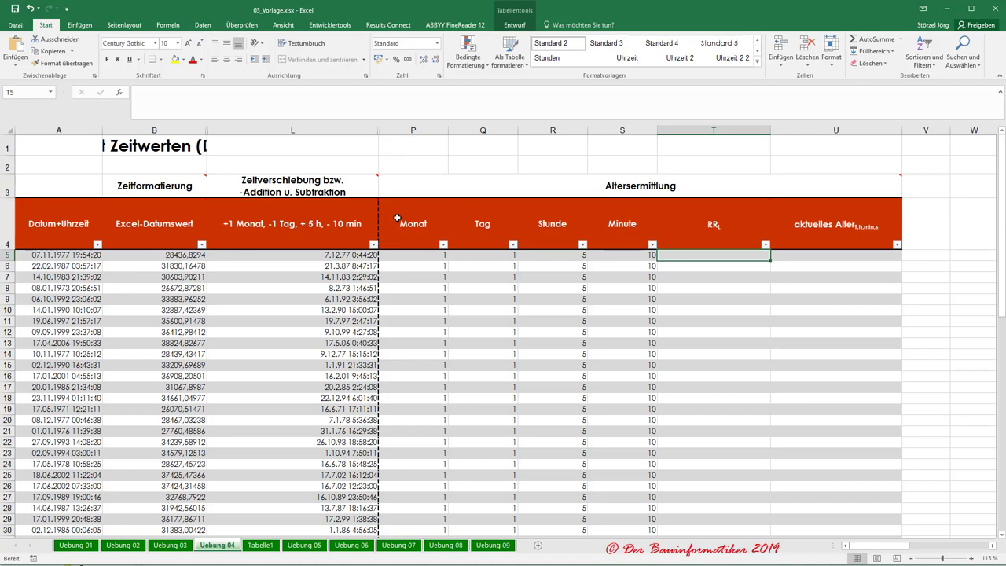
pyautogui.scroll(-2, 395, 217)
pyautogui.scroll(2, 395, 217)
pyautogui.moveTo(19, 288); pyautogui.dragTo(10, 523)
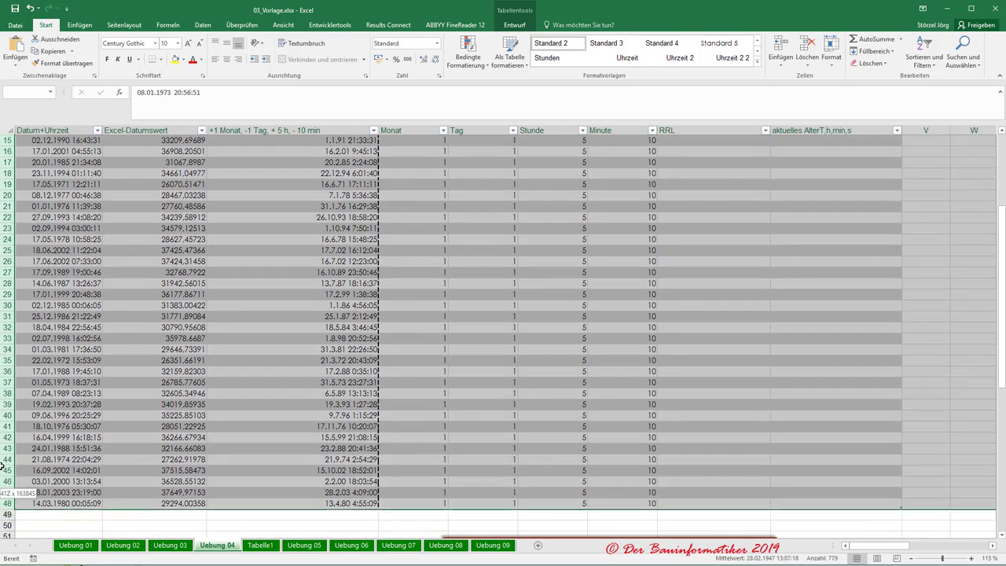
pyautogui.moveTo(8, 523); pyautogui.dragTo(4, 459)
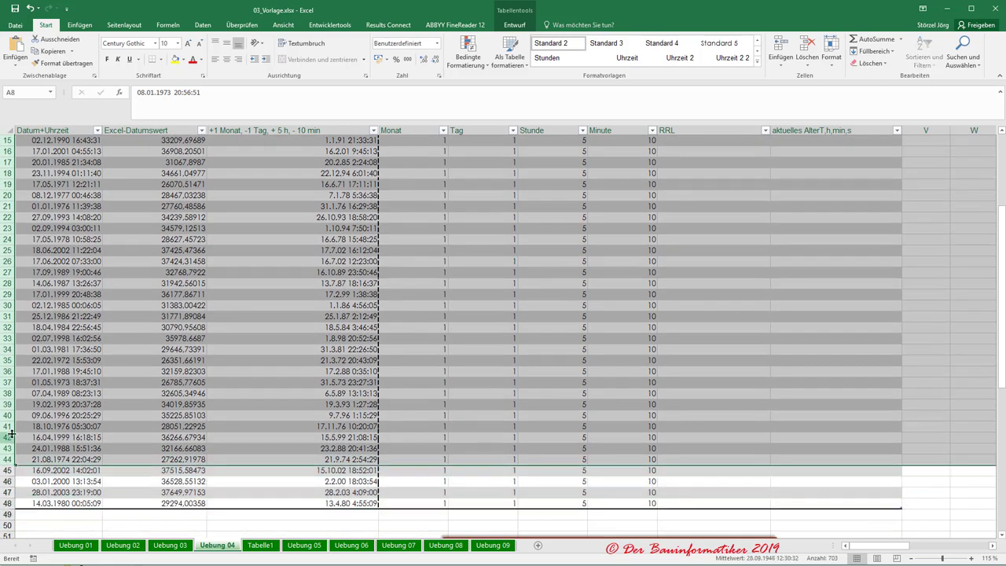
pyautogui.rightClick(8, 429)
pyautogui.click(45, 563)
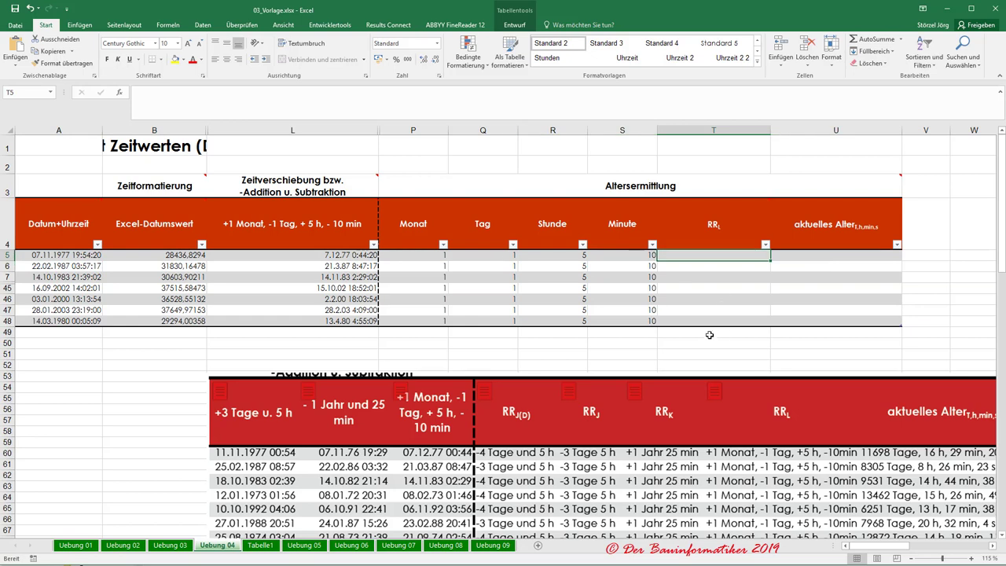
pyautogui.click(419, 254)
pyautogui.click(481, 255)
pyautogui.click(546, 254)
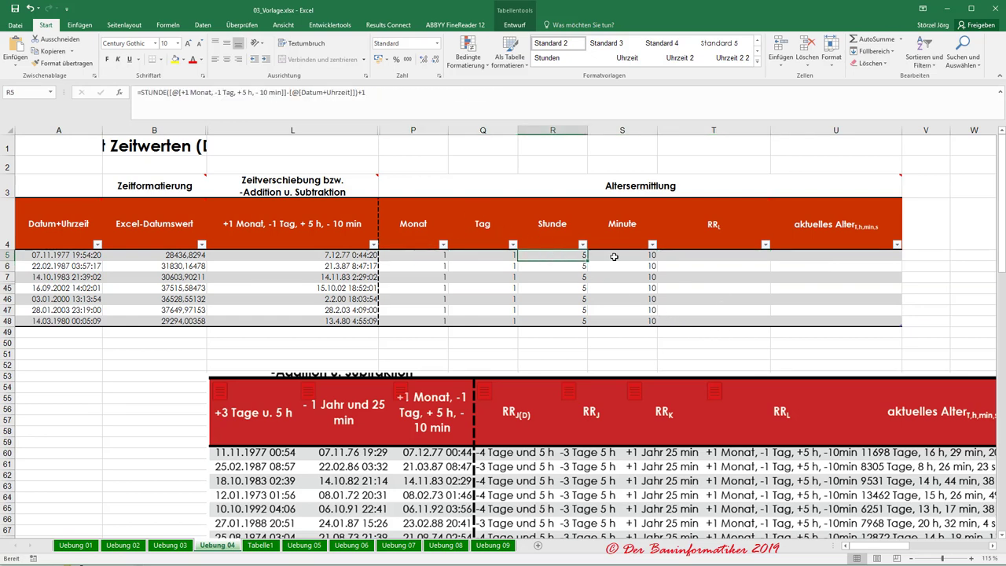
pyautogui.click(614, 256)
pyautogui.click(428, 254)
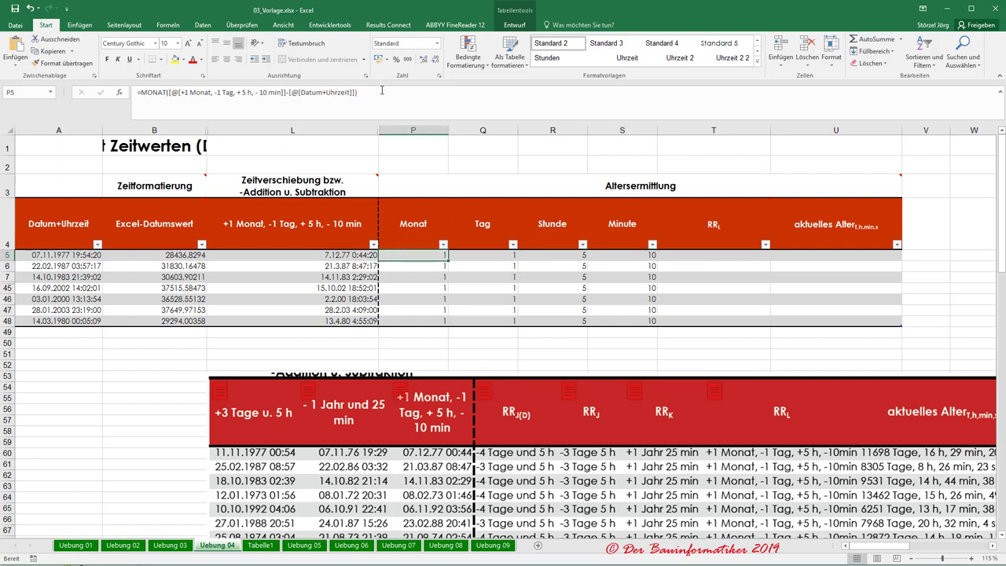
pyautogui.moveTo(382, 90); pyautogui.dragTo(143, 89)
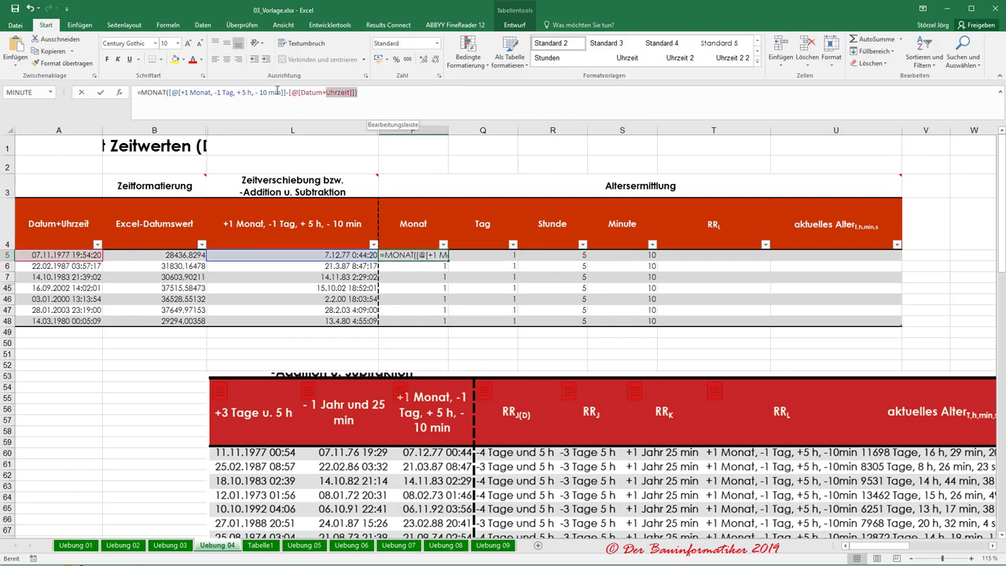
pyautogui.rightClick(143, 90)
pyautogui.click(173, 118)
pyautogui.press('Escape')
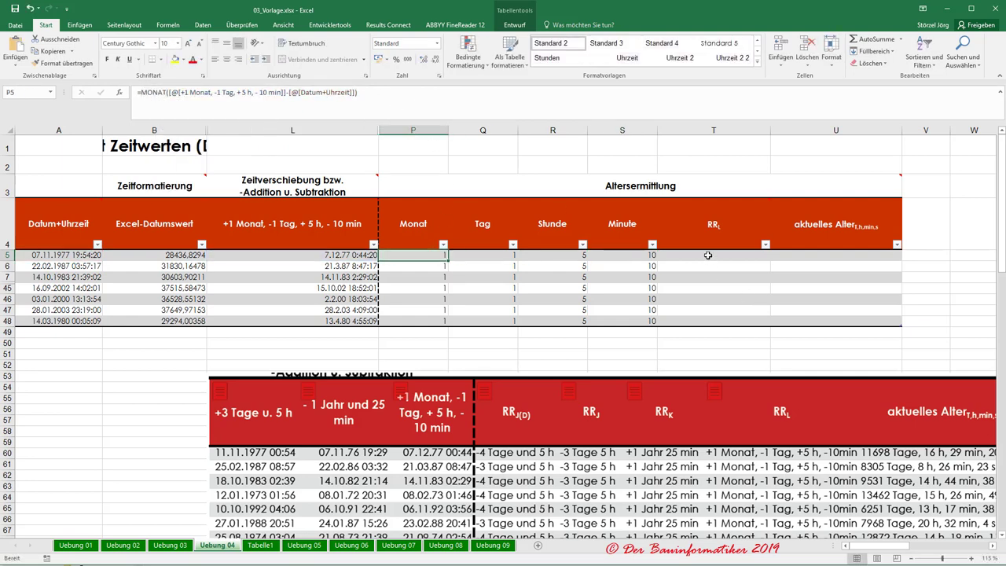
pyautogui.click(707, 255)
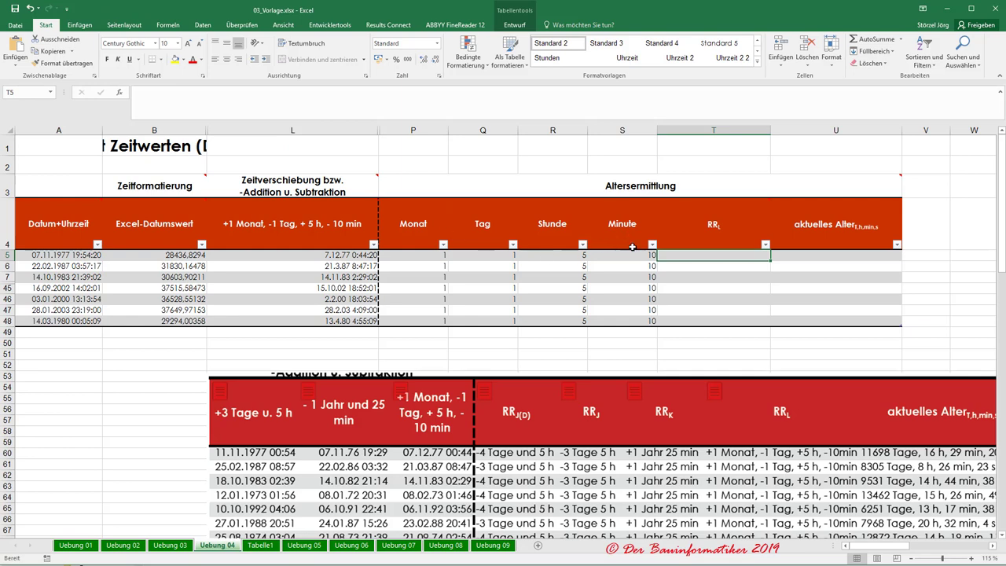
# In T5, create VERKETTEN with "+", the pasted MONAT formula and " Monat, -".
pyautogui.click(167, 24)
pyautogui.click(197, 55)
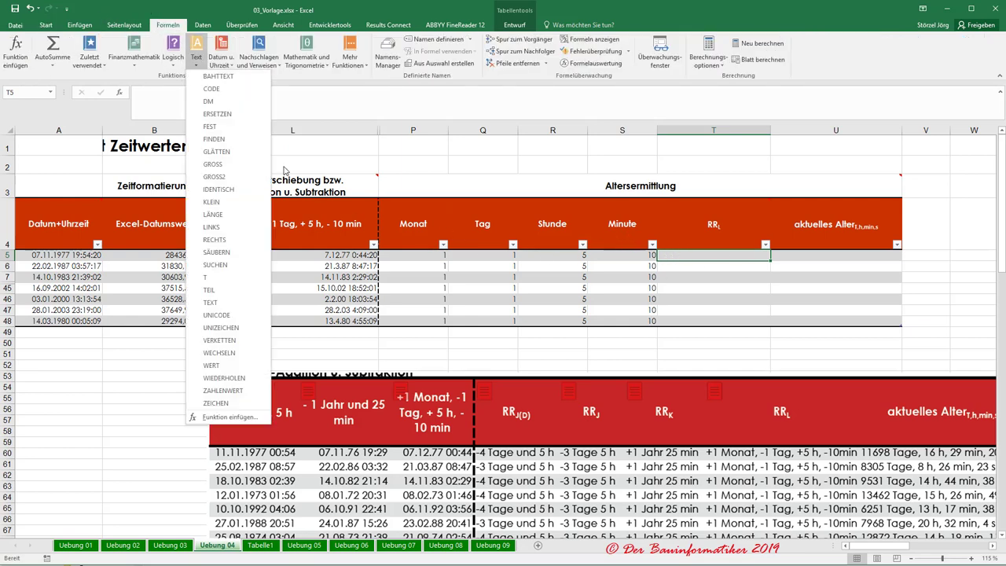
pyautogui.click(221, 341)
pyautogui.moveTo(330, 301); pyautogui.dragTo(394, 127)
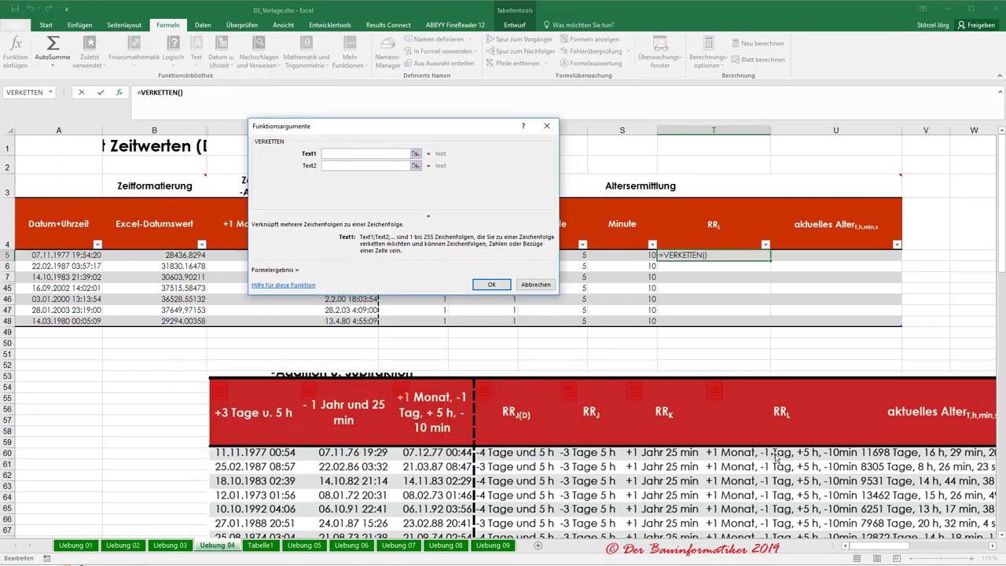
pyautogui.write('+')
pyautogui.press('Tab')
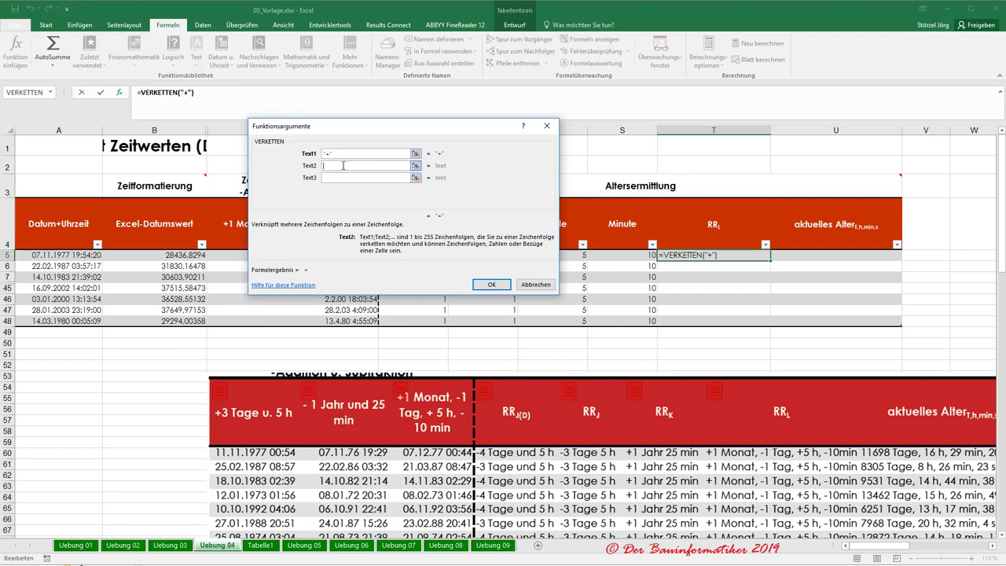
pyautogui.hotkey('ctrl', 'v')
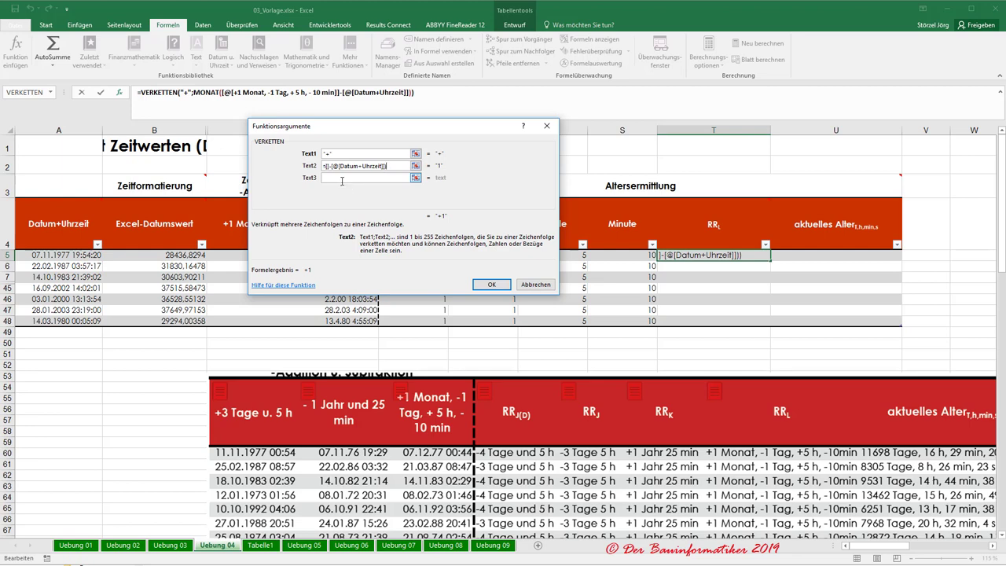
pyautogui.click(342, 179)
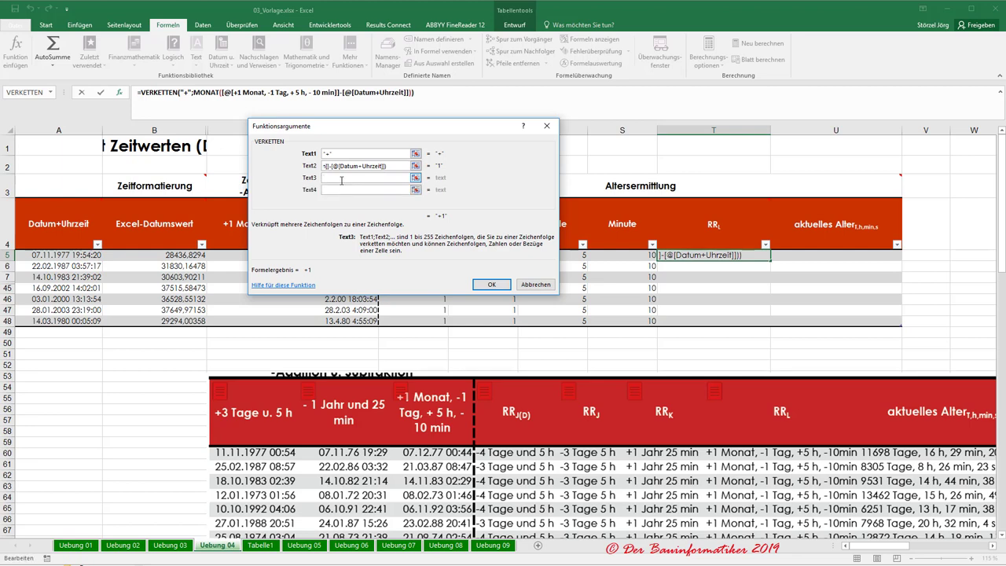
pyautogui.write('M')
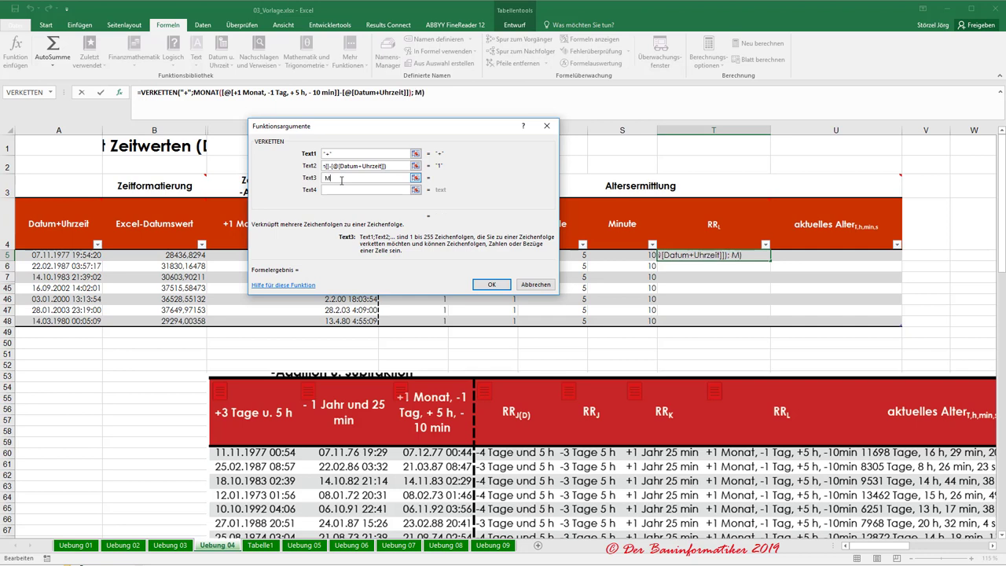
pyautogui.write('onat')
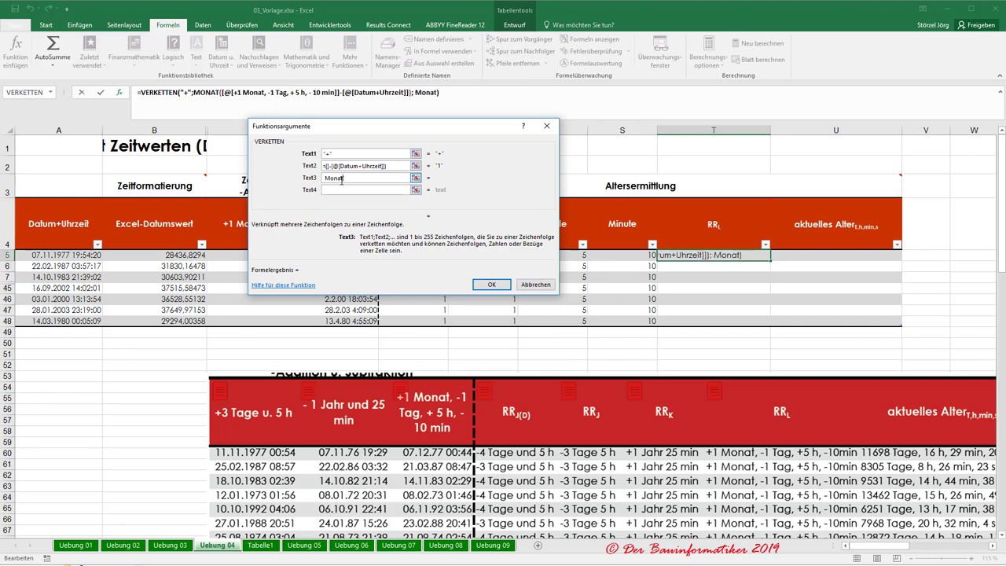
pyautogui.write(', -')
pyautogui.press('Tab')
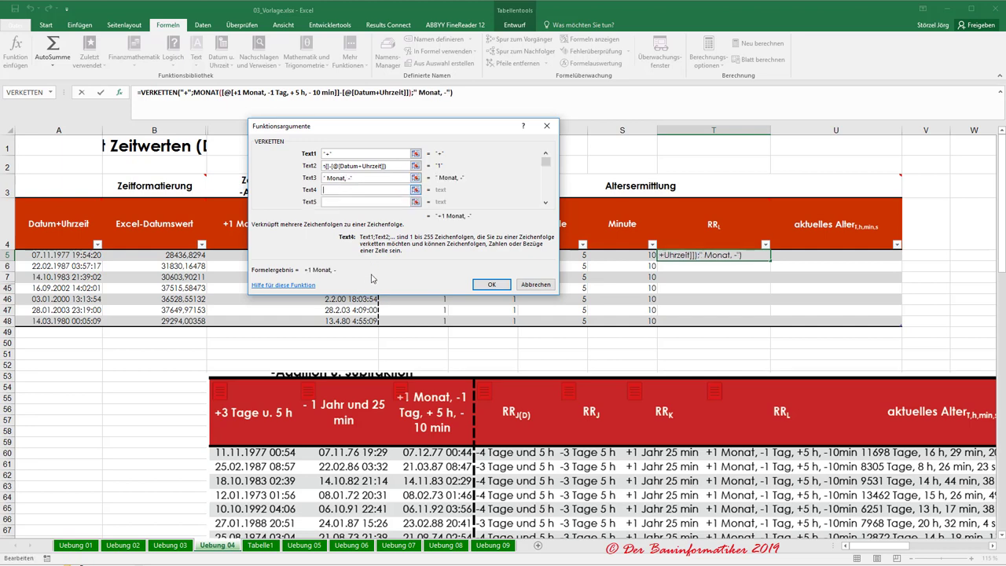
pyautogui.click(480, 284)
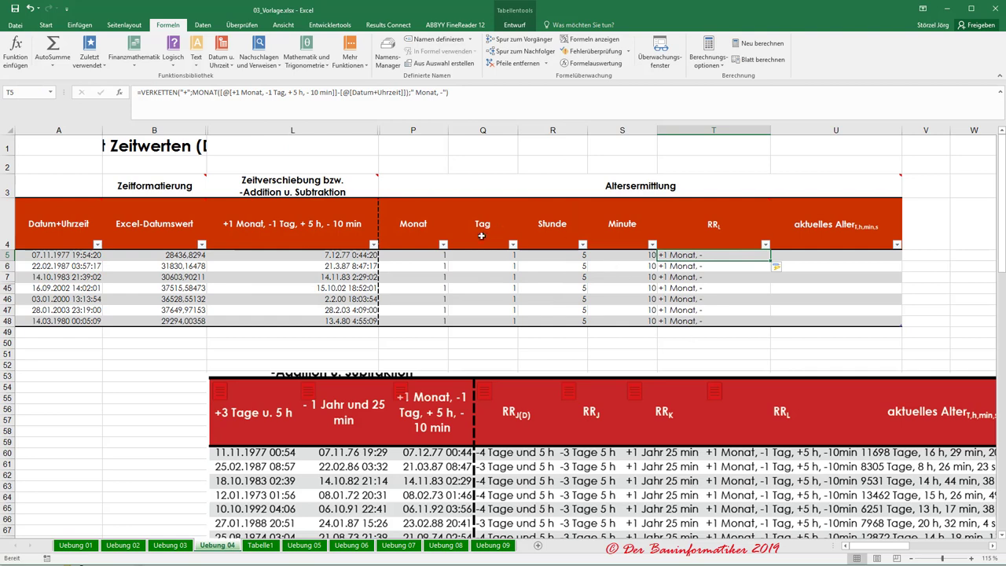
# Copy the TAG/MONATSENDE day calculation text from Q5's formula.
pyautogui.click(474, 254)
pyautogui.moveTo(511, 96); pyautogui.dragTo(315, 82)
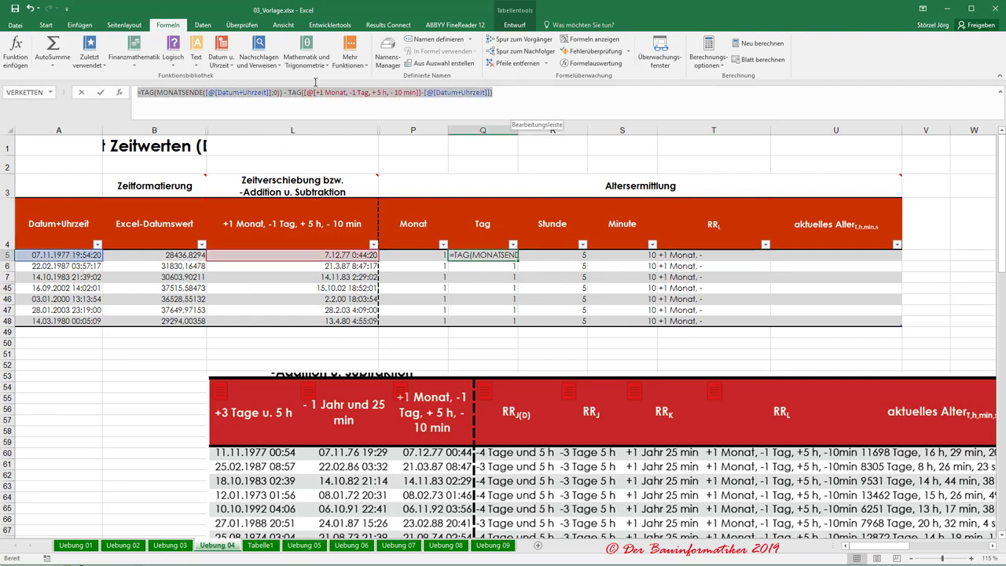
pyautogui.click(155, 94)
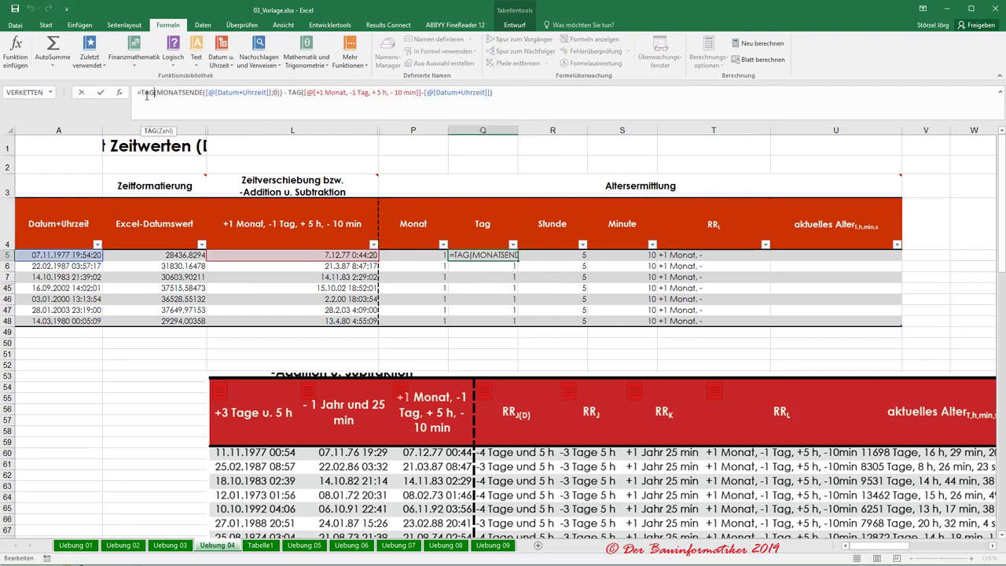
pyautogui.moveTo(142, 92); pyautogui.dragTo(520, 100)
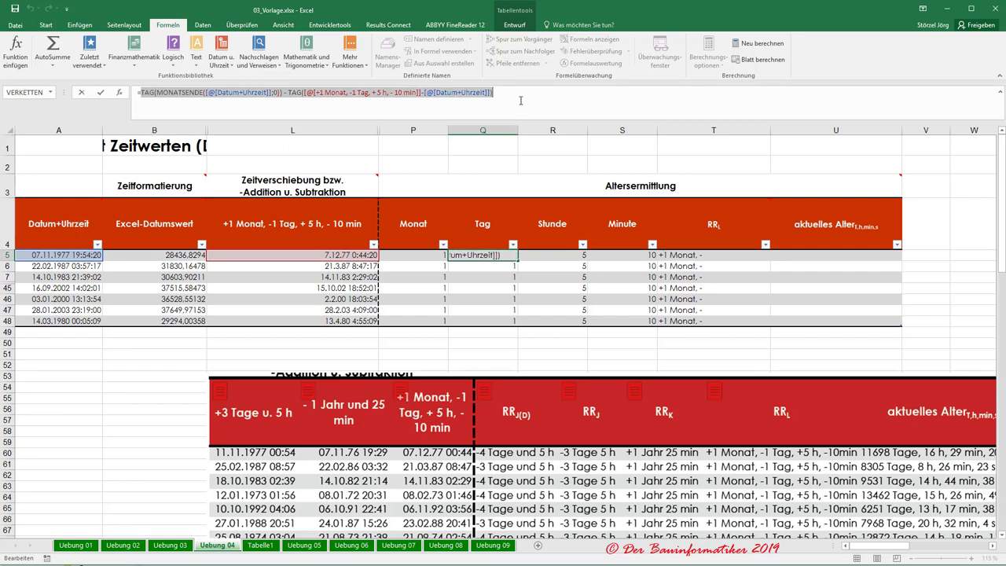
pyautogui.press('Escape')
# Add the pasted day calculation and " Tag, +" to T5's VERKETTEN formula.
pyautogui.click(676, 255)
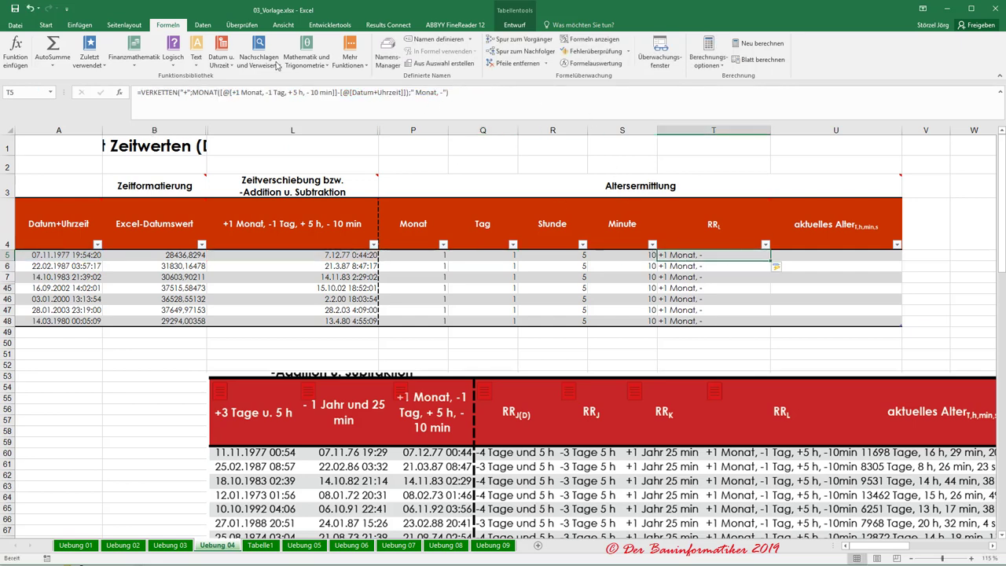
pyautogui.click(120, 93)
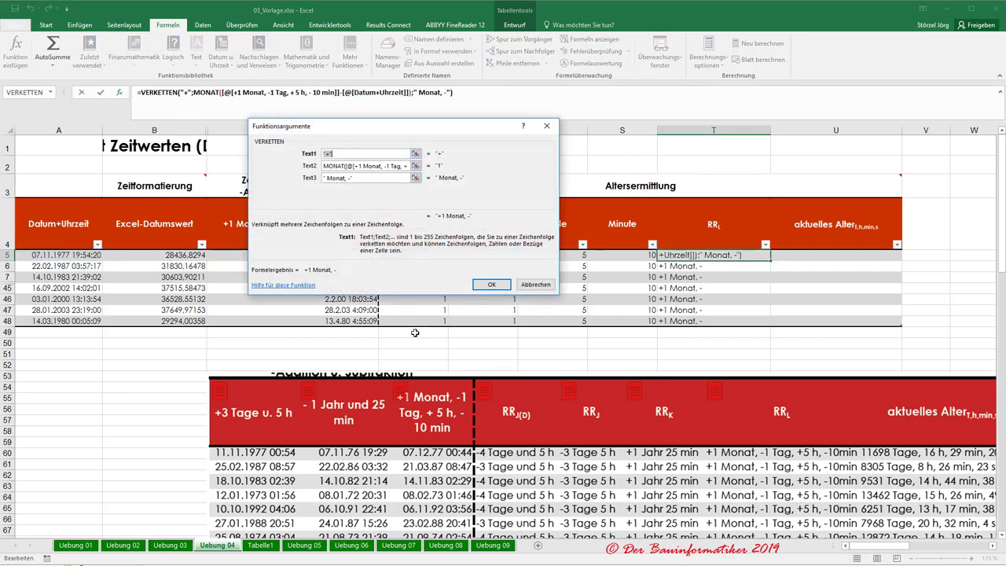
pyautogui.click(355, 180)
pyautogui.click(349, 190)
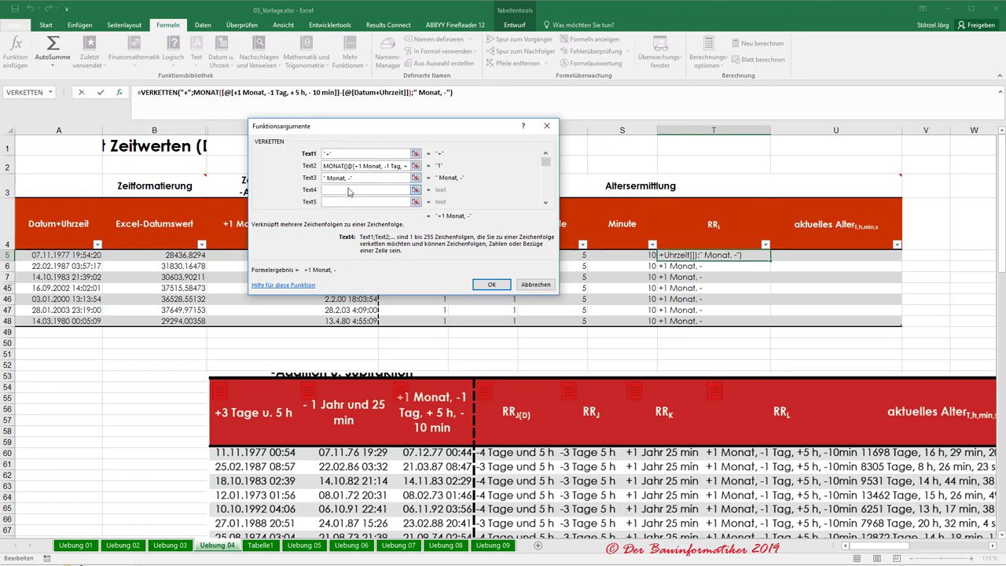
pyautogui.hotkey('ctrl', 'v')
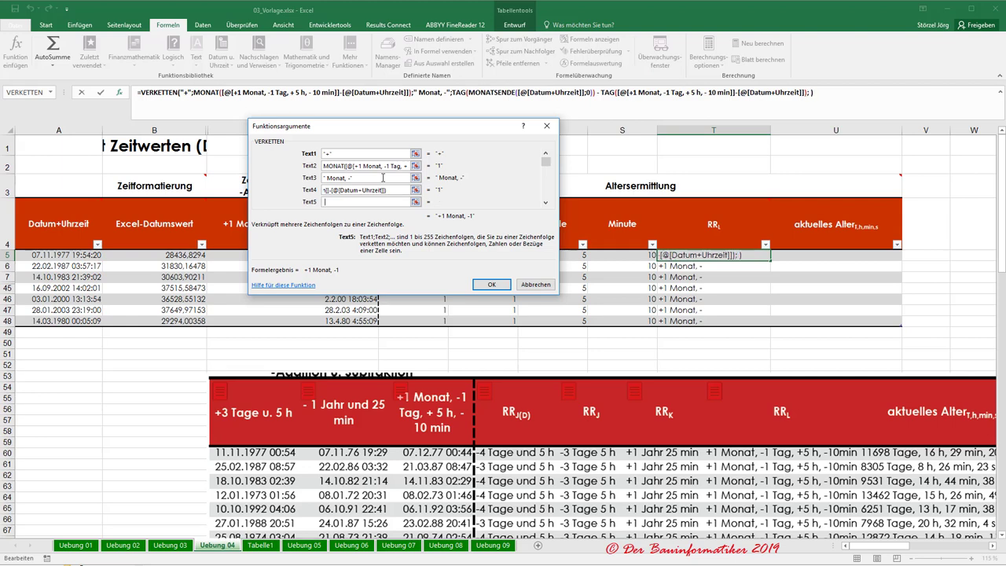
pyautogui.press('Tab')
pyautogui.write('Tag, ')
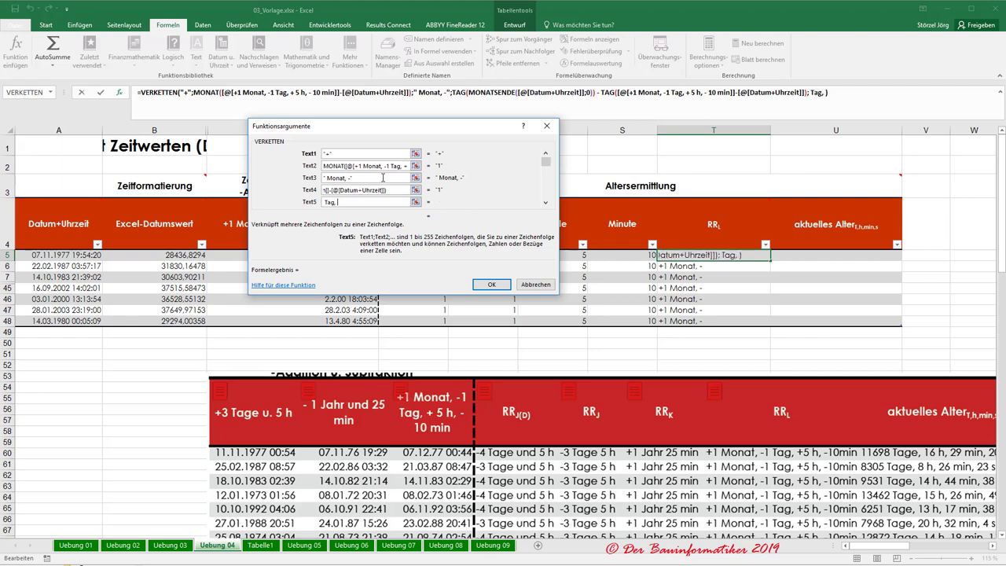
pyautogui.write('+')
pyautogui.click(488, 284)
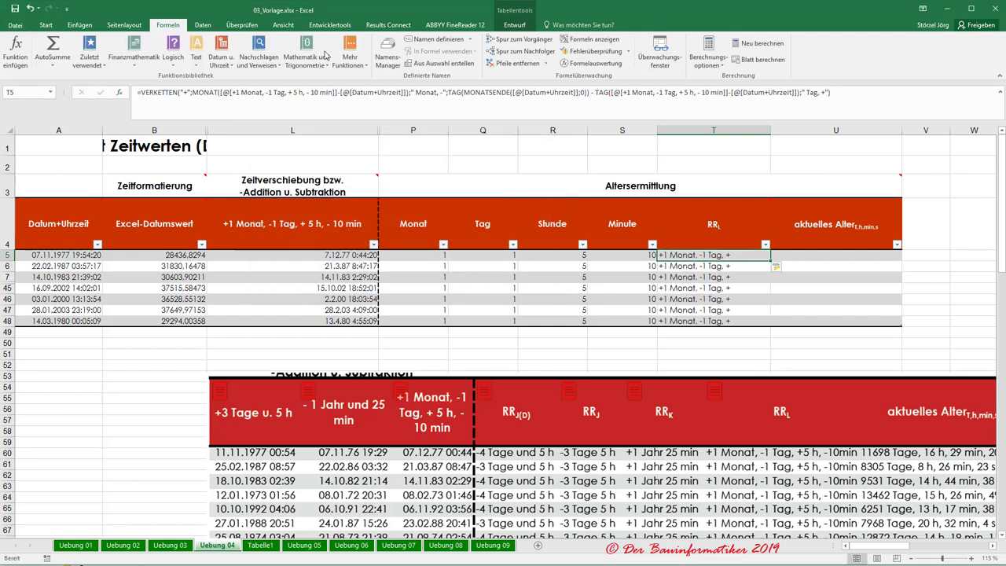
# Copy the hour calculation from R5's formula, leaving R5 unchanged.
pyautogui.click(550, 256)
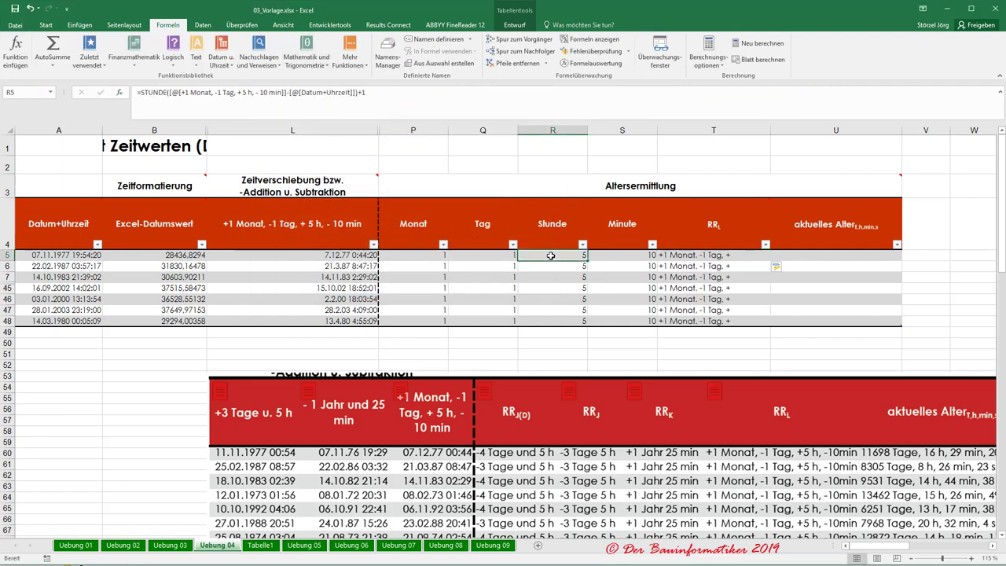
pyautogui.moveTo(346, 94); pyautogui.dragTo(148, 92)
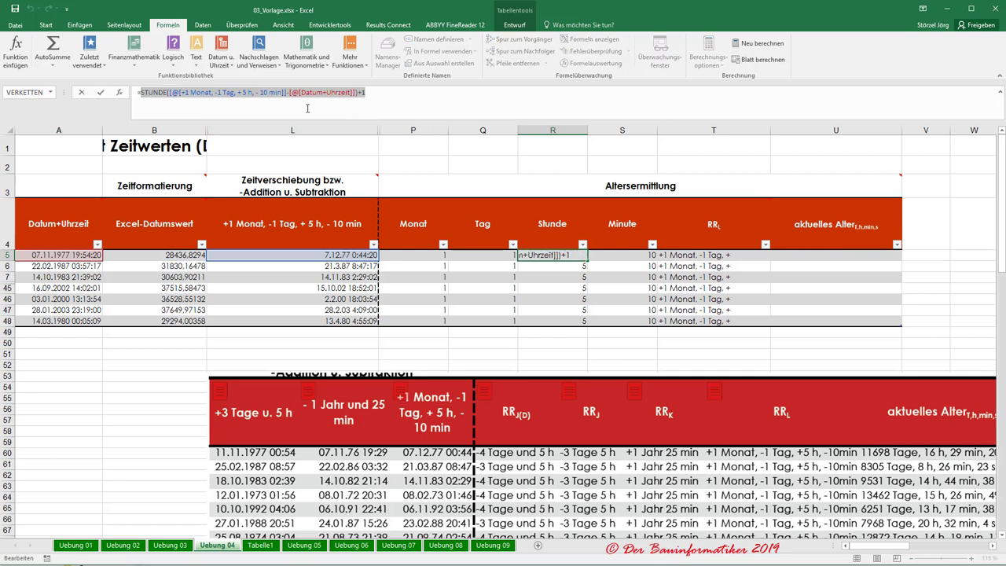
pyautogui.click(710, 255)
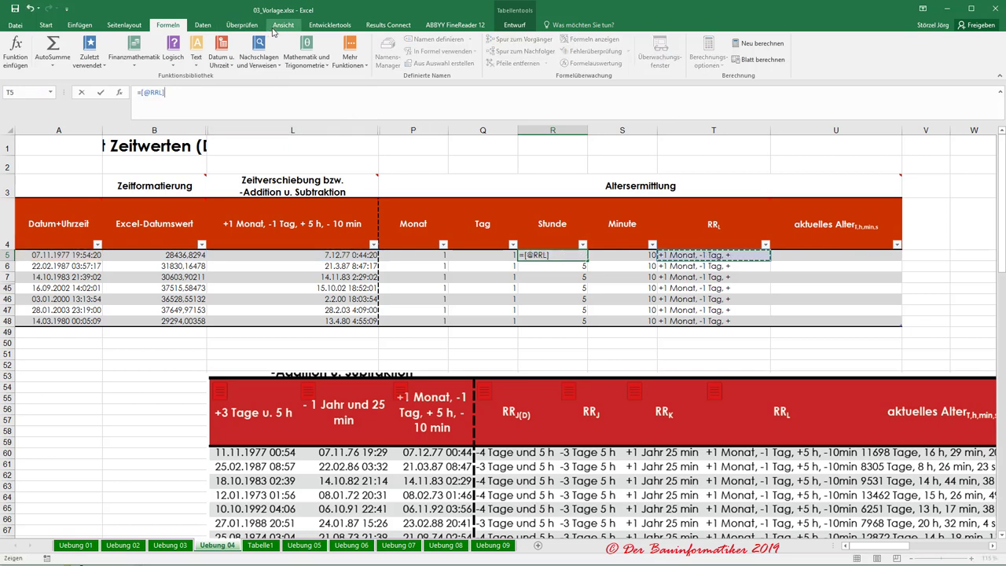
pyautogui.press('Escape')
pyautogui.click(685, 256)
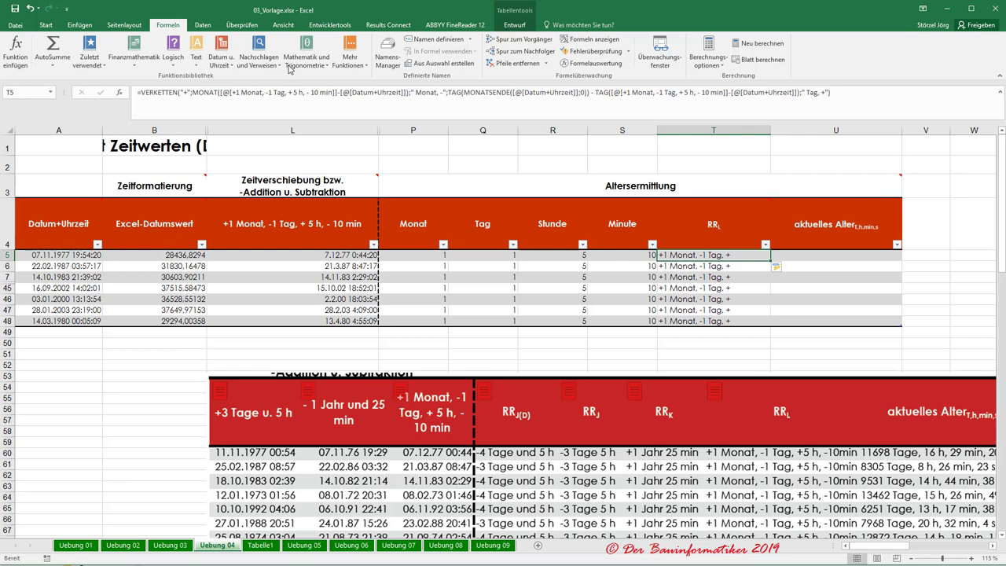
# In T5's VERKETTEN arguments, paste the hour term and add " h, -" as Text7.
pyautogui.click(120, 94)
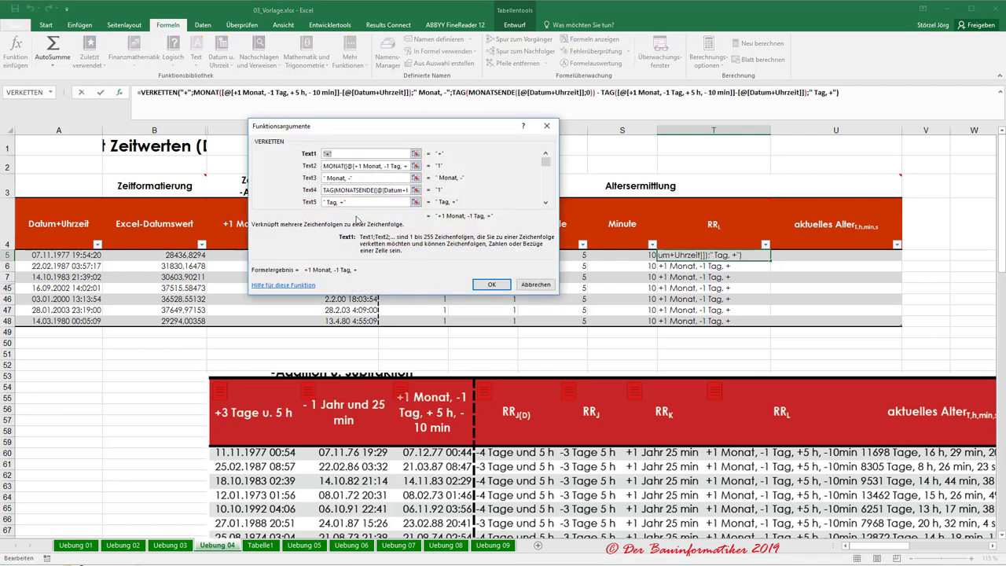
pyautogui.click(545, 202)
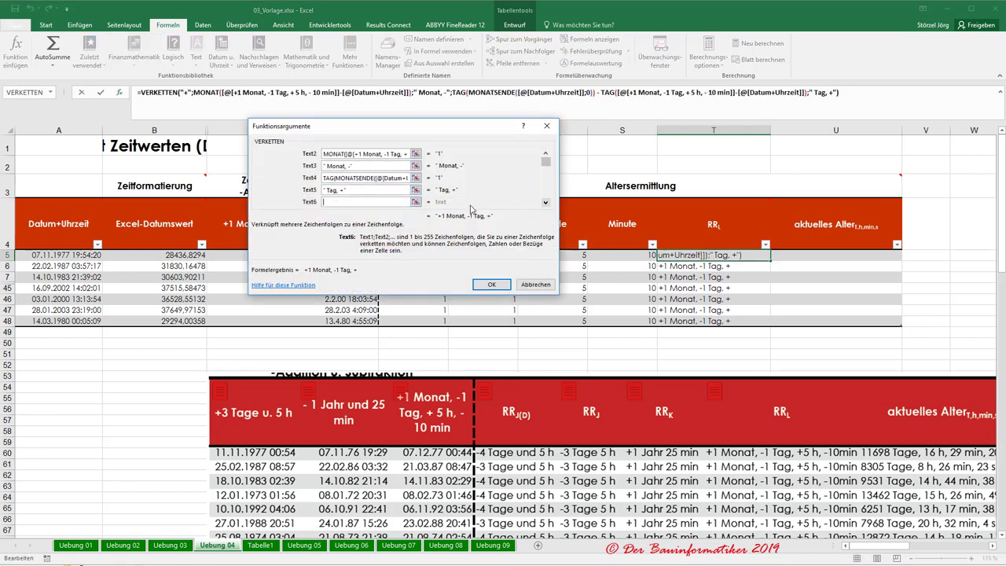
pyautogui.hotkey('ctrl', 'v')
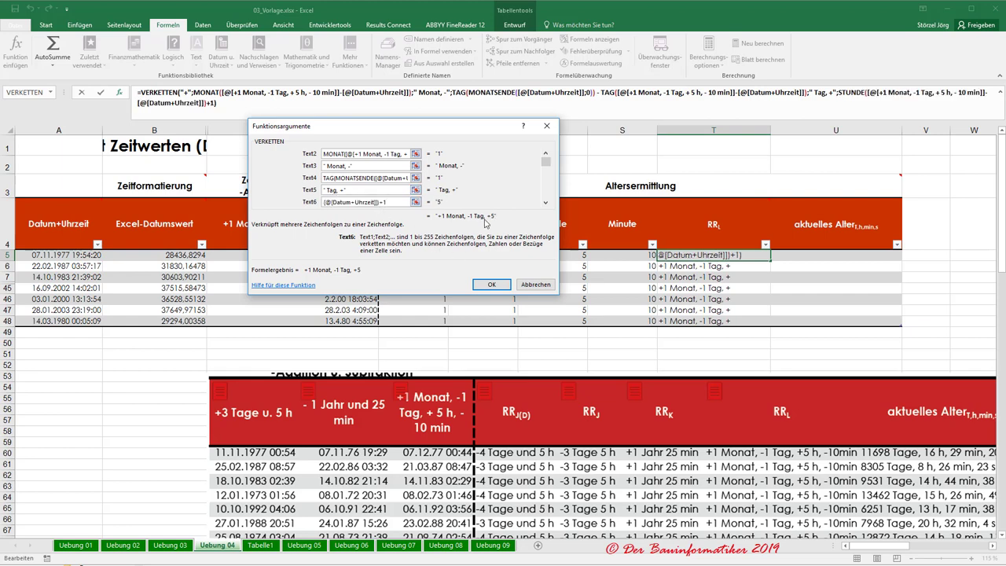
pyautogui.click(545, 202)
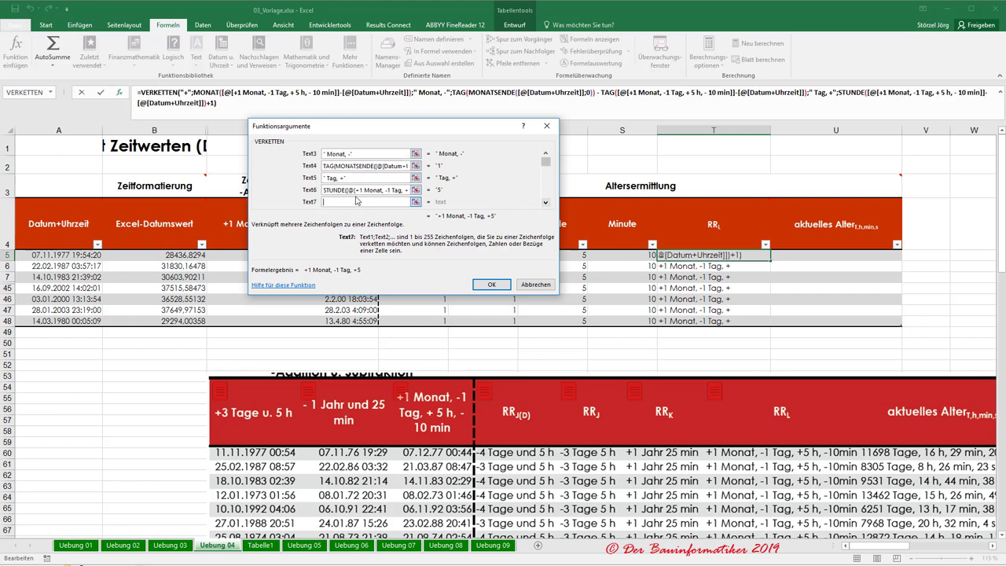
pyautogui.click(349, 202)
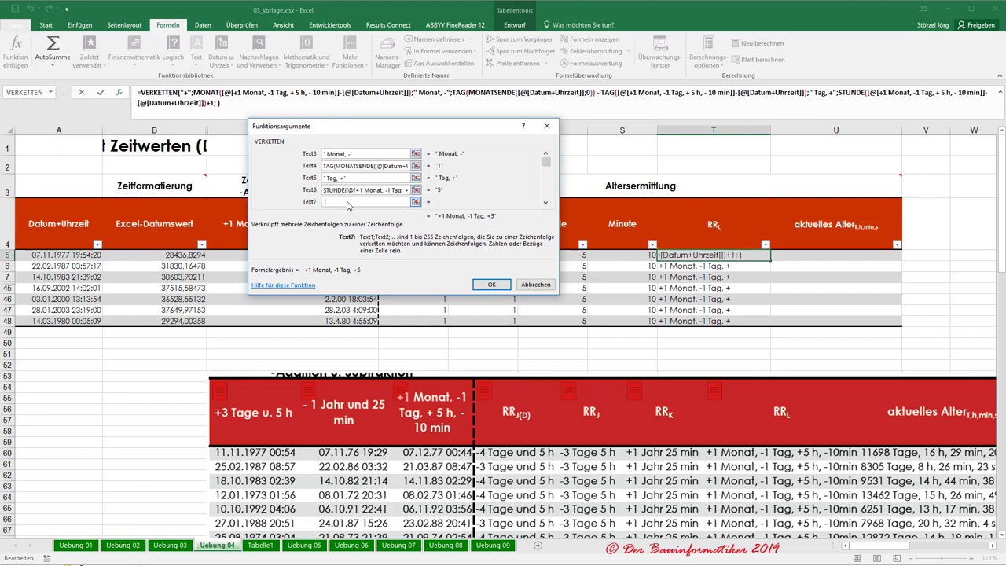
pyautogui.write('h, ')
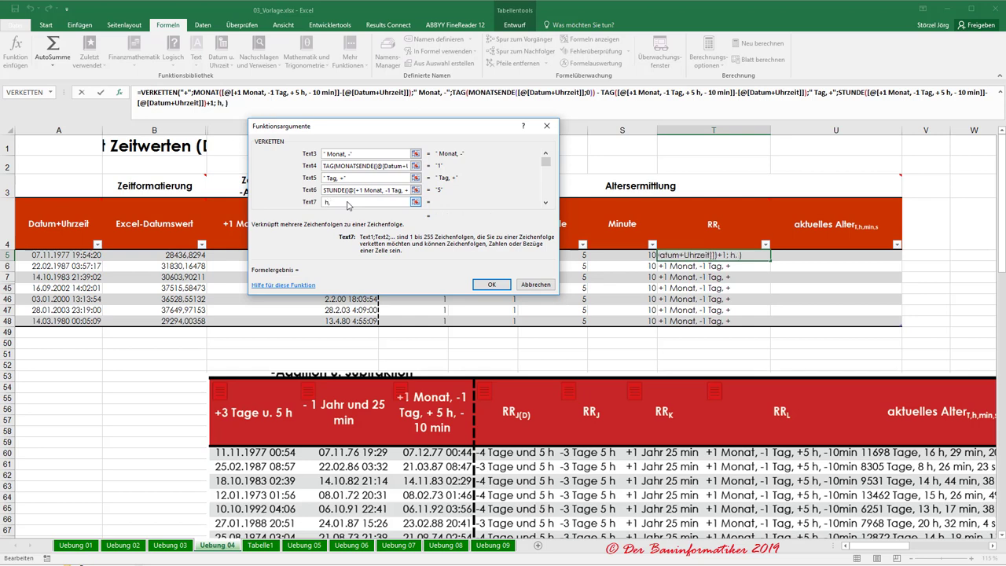
pyautogui.write('-')
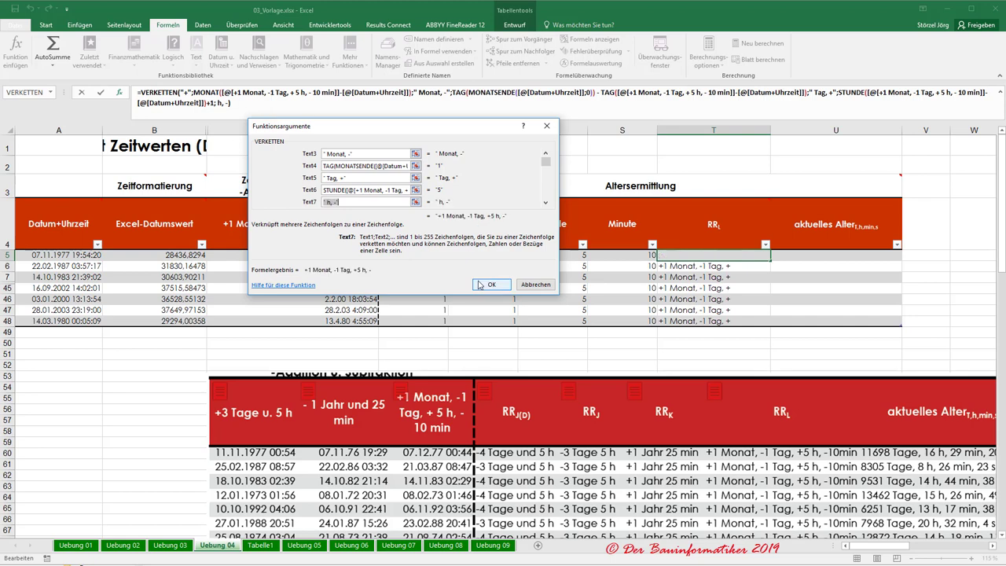
pyautogui.click(478, 280)
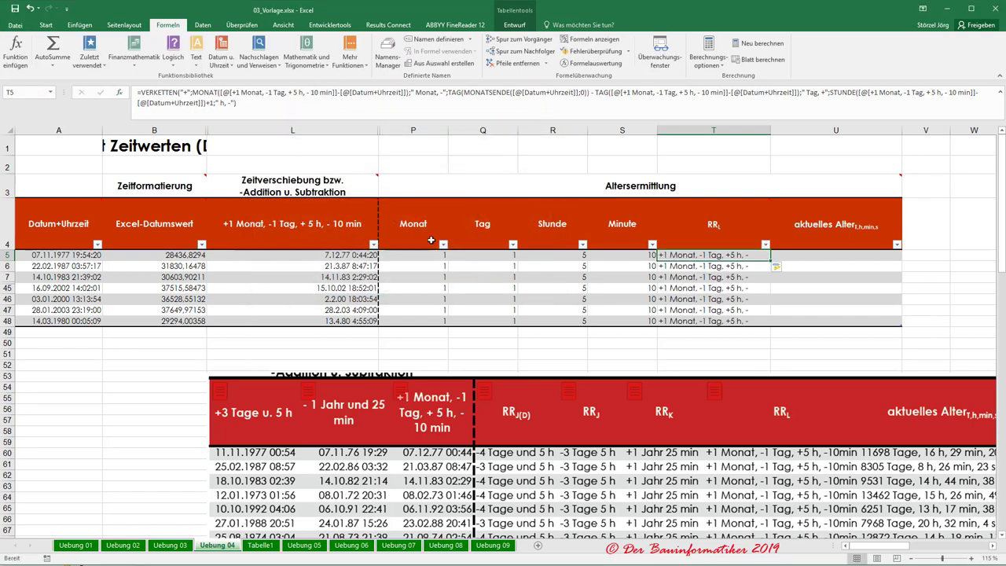
# Copy the 60-MINUTE formula from helper cell S5.
pyautogui.click(637, 258)
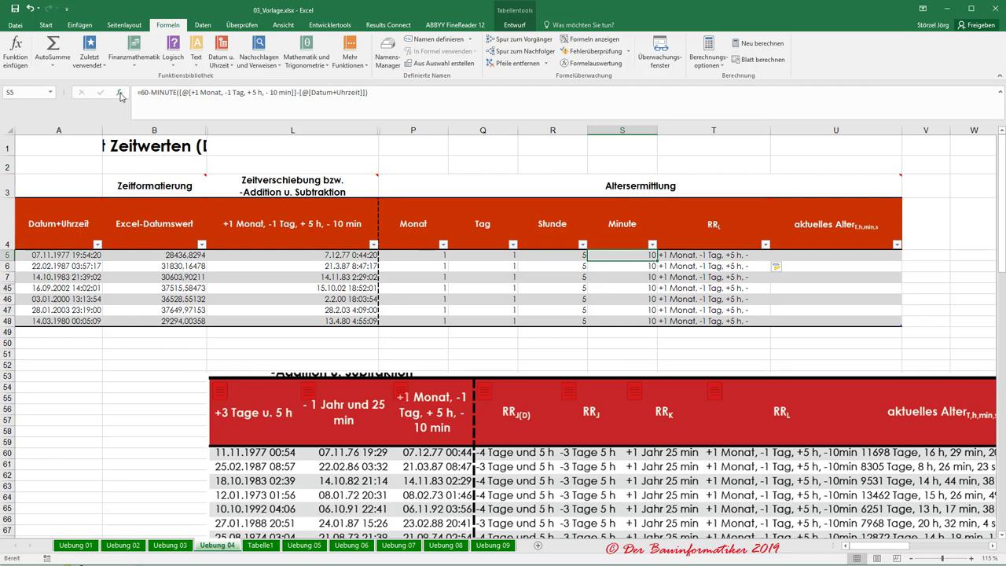
pyautogui.click(450, 107)
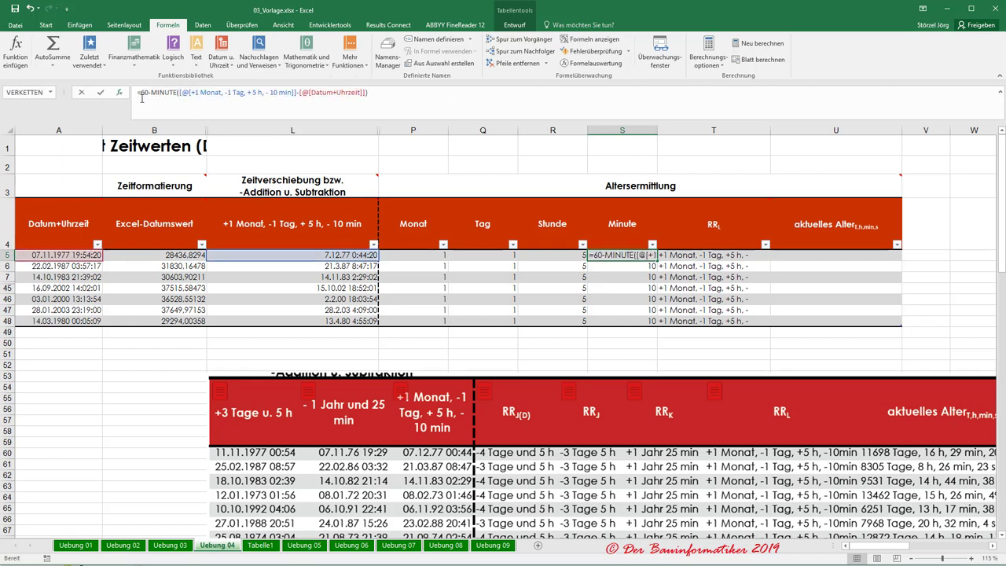
pyautogui.moveTo(141, 93); pyautogui.dragTo(212, 124)
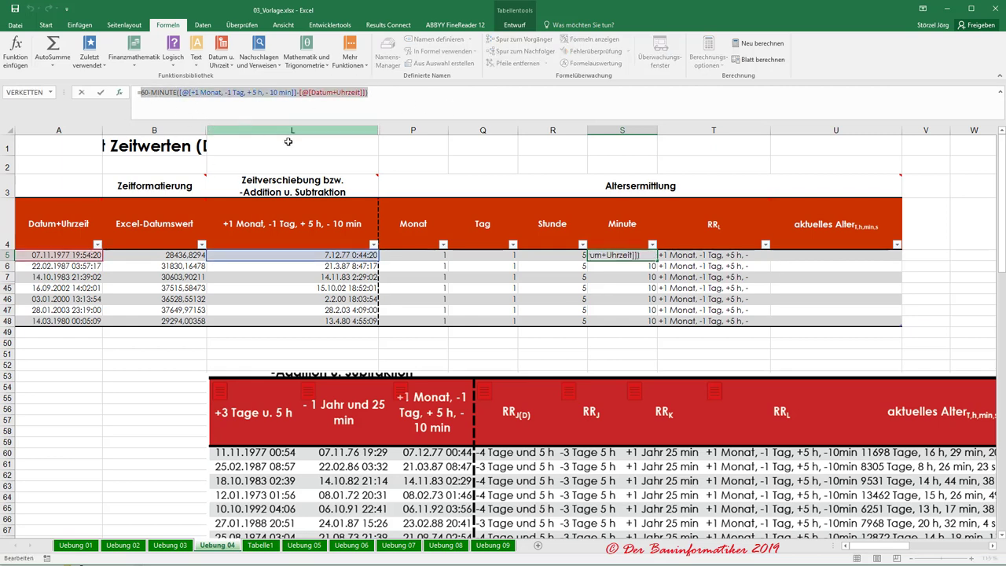
pyautogui.press('Escape')
# Paste the minute formula into Text8 of T5's VERKETTEN arguments.
pyautogui.click(683, 258)
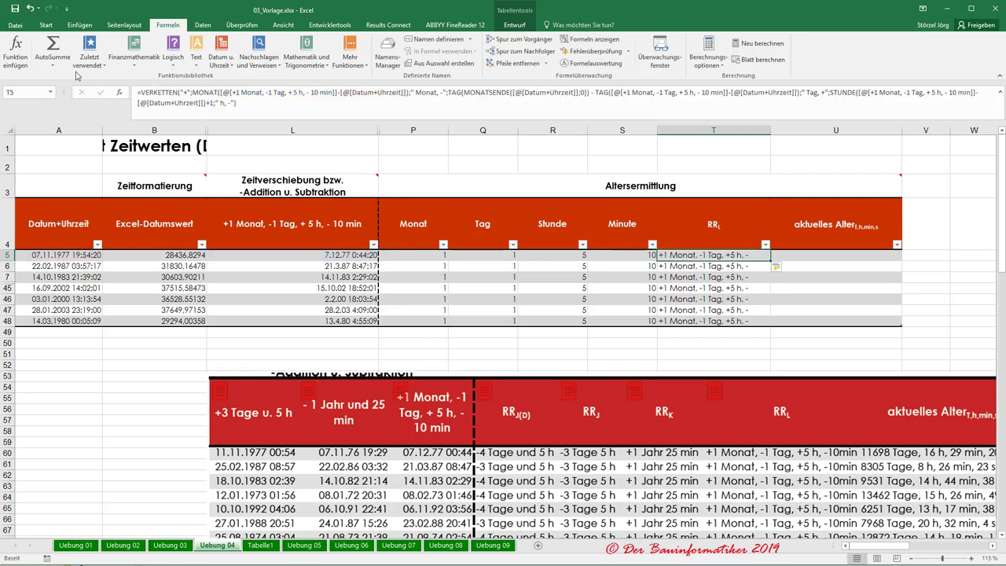
pyautogui.click(183, 99)
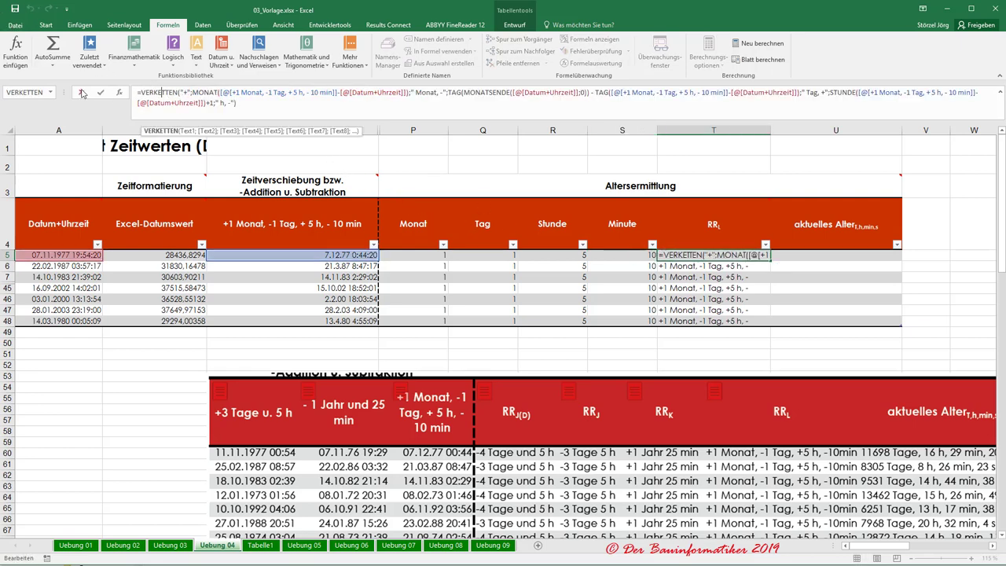
pyautogui.click(120, 93)
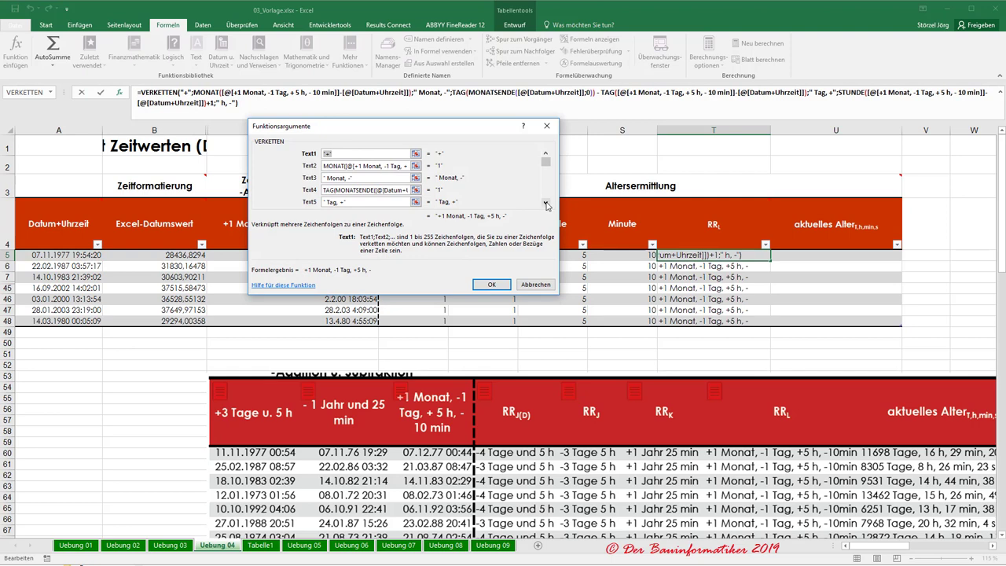
pyautogui.click(545, 203)
pyautogui.click(545, 202)
pyautogui.click(545, 203)
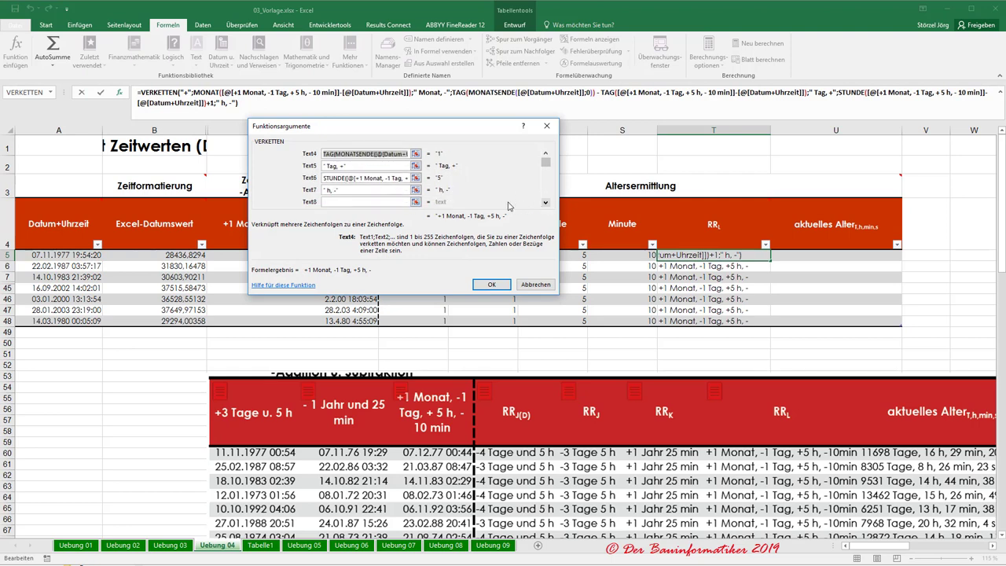
pyautogui.click(351, 201)
pyautogui.hotkey('ctrl', 'v')
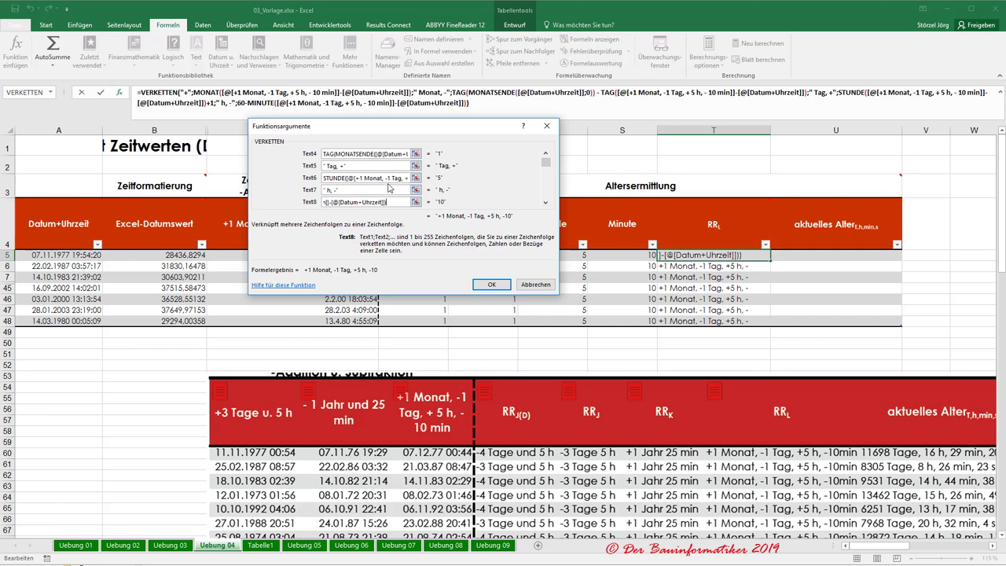
# Add " min" as Text9 and confirm the completed RR_L formula.
pyautogui.click(545, 202)
pyautogui.click(353, 202)
pyautogui.write('min')
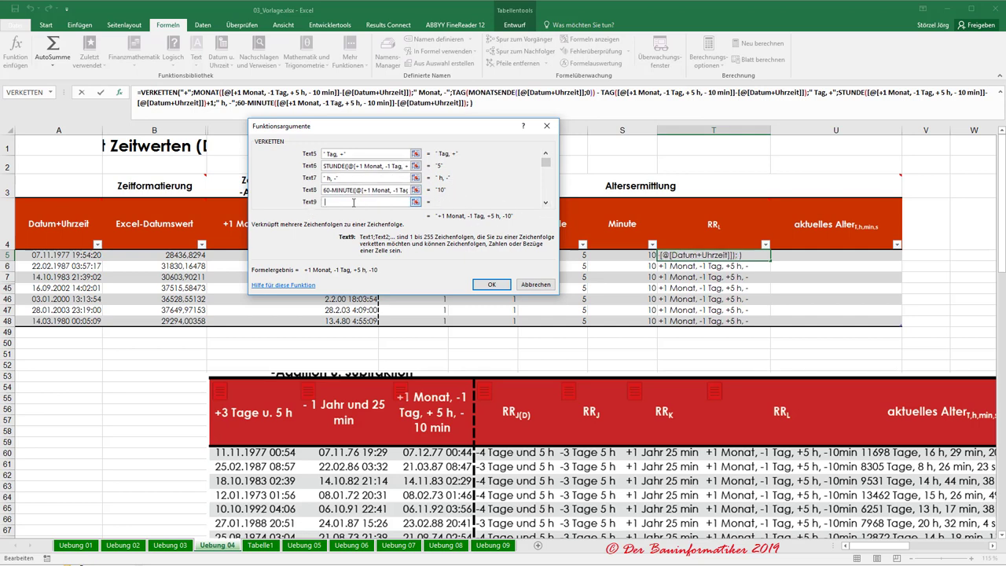
pyautogui.click(487, 284)
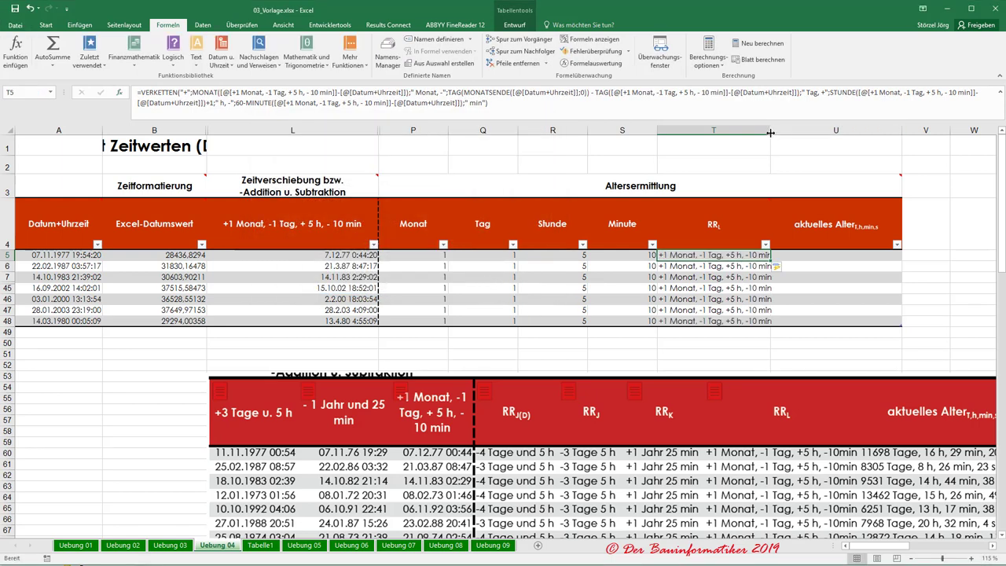
# Widen column T to fit the full text and select helper columns P:S.
pyautogui.moveTo(769, 133); pyautogui.dragTo(803, 133)
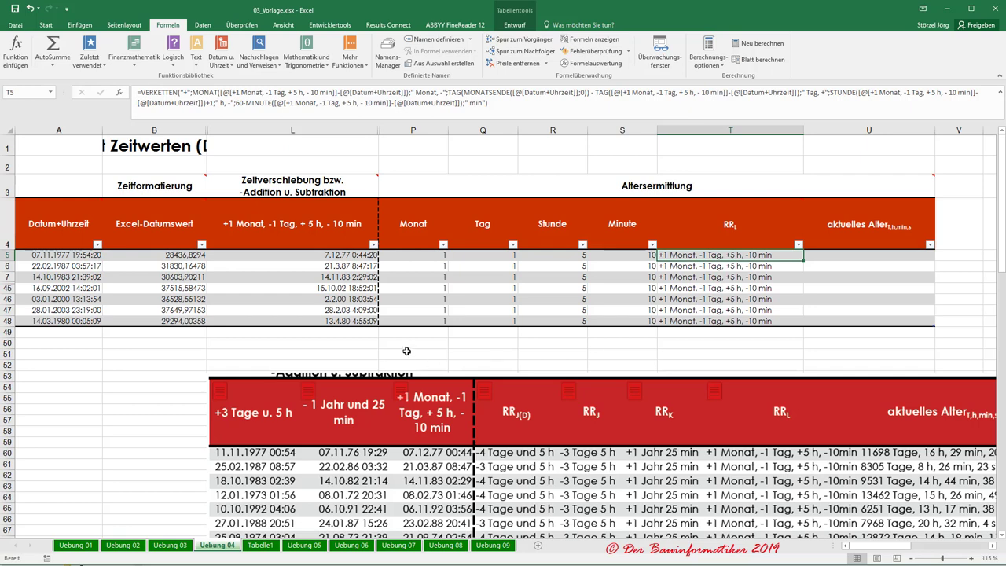
pyautogui.moveTo(413, 130); pyautogui.dragTo(606, 130)
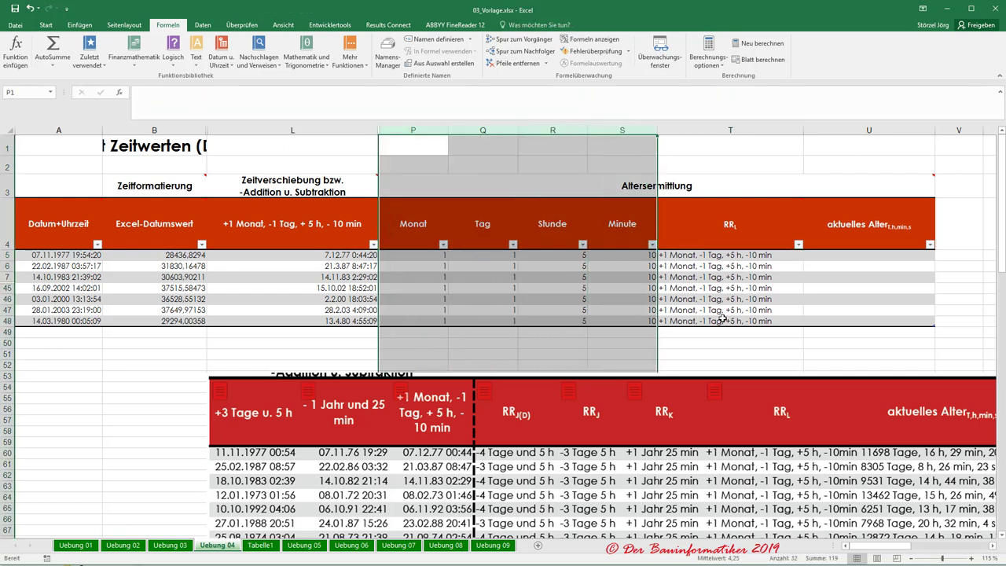
pyautogui.rightClick(485, 129)
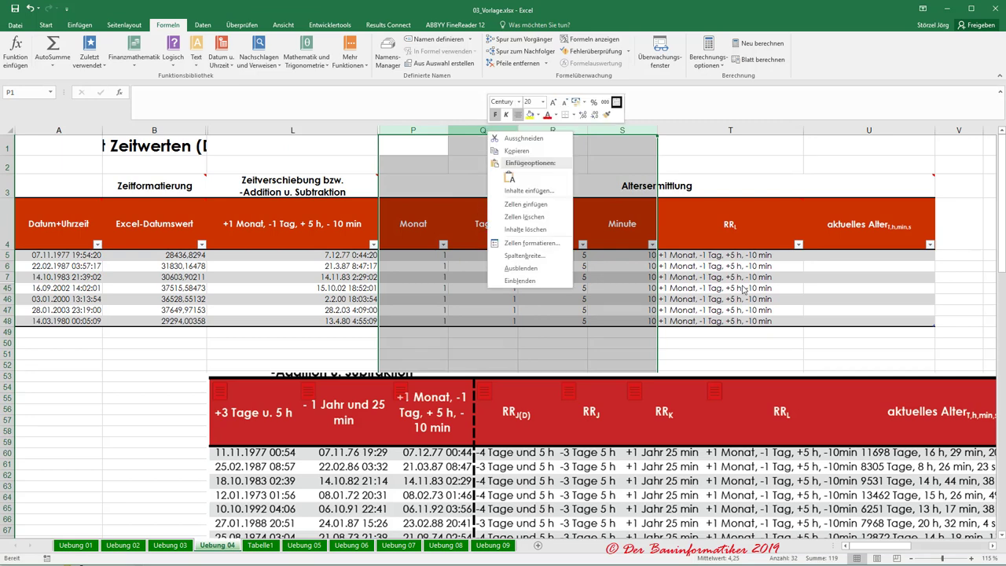
pyautogui.press('Escape')
# Review the Monat, Tag, Stunde, Minute formulas in P5:S5 and RR_L in T5.
pyautogui.click(435, 252)
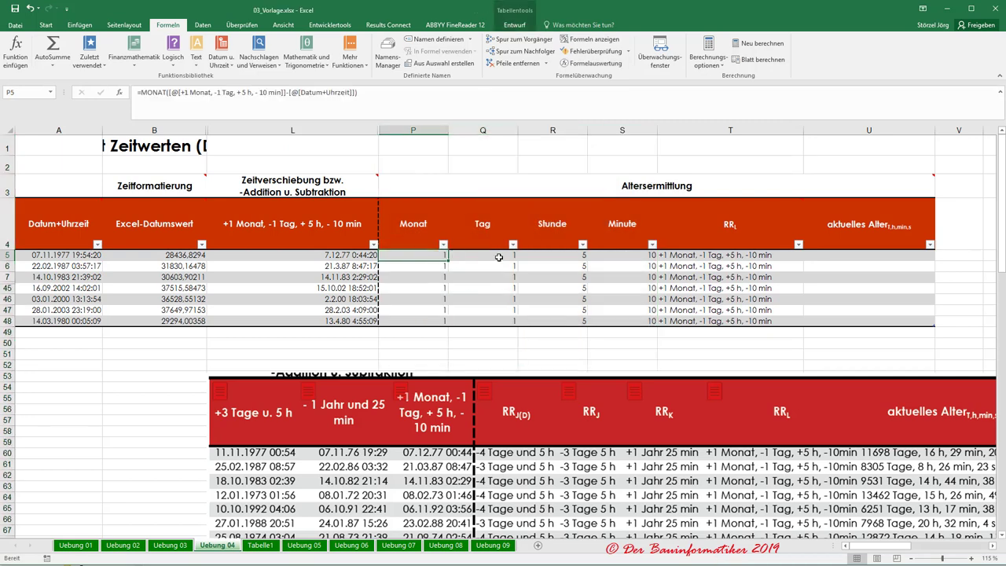
pyautogui.click(684, 257)
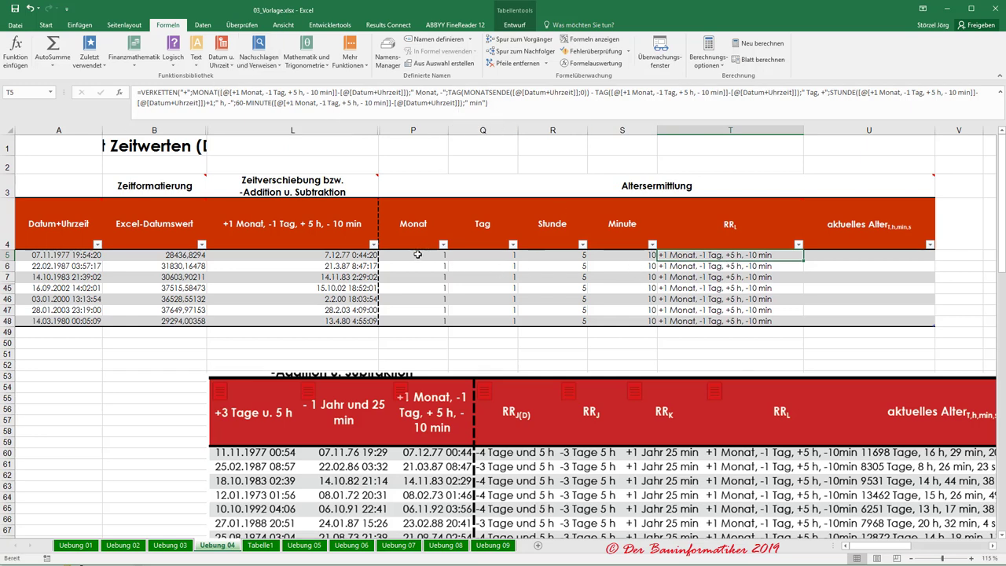
pyautogui.click(427, 256)
pyautogui.click(464, 254)
pyautogui.click(535, 255)
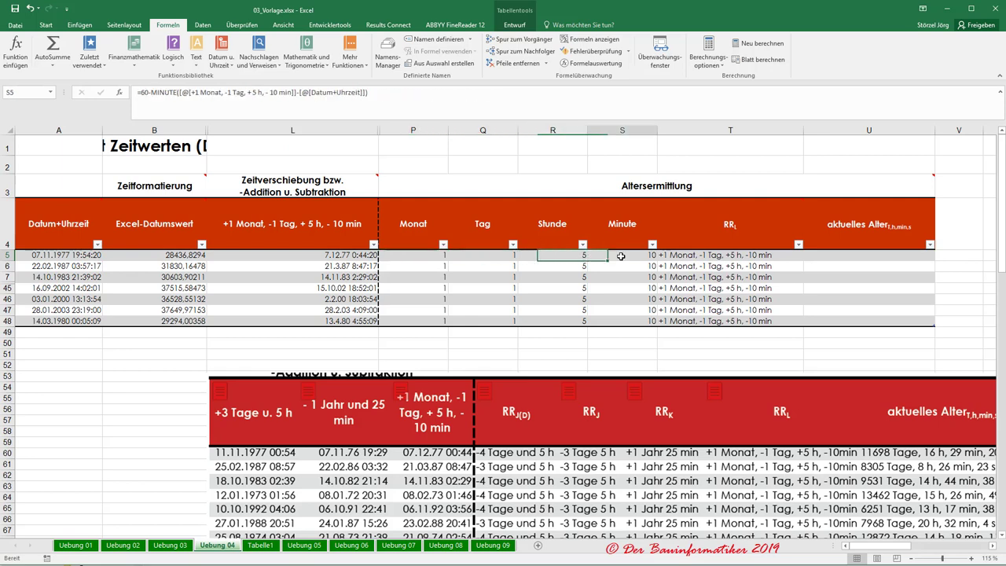
pyautogui.click(608, 259)
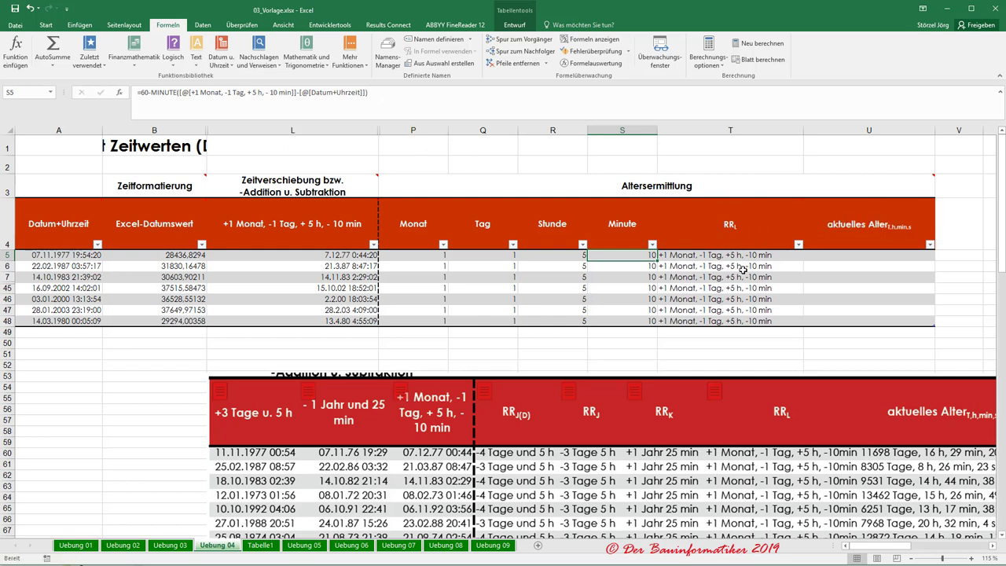
# Delete the four helper columns Monat, Tag, Stunde and Minute (P:S).
pyautogui.moveTo(406, 126); pyautogui.dragTo(622, 130)
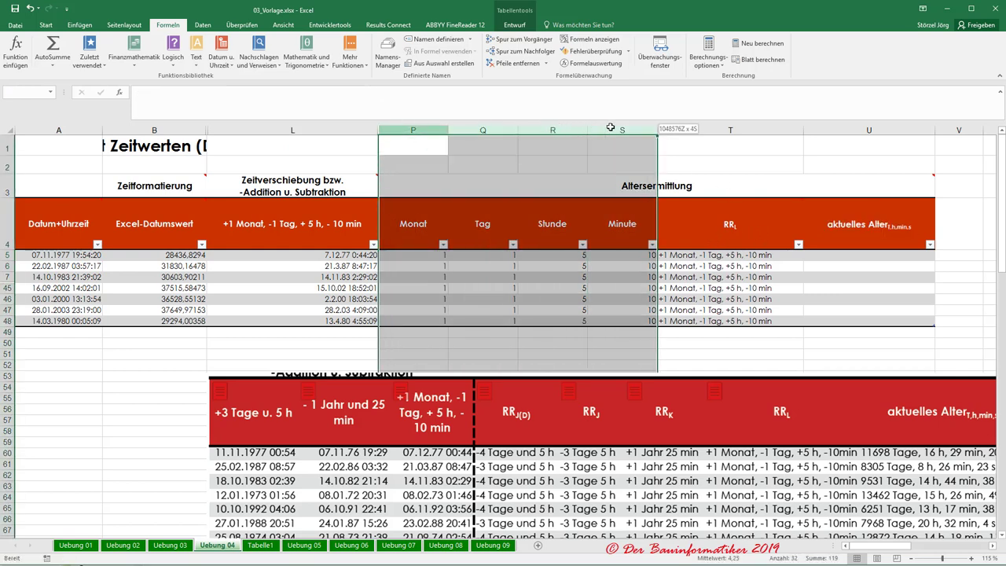
pyautogui.rightClick(565, 131)
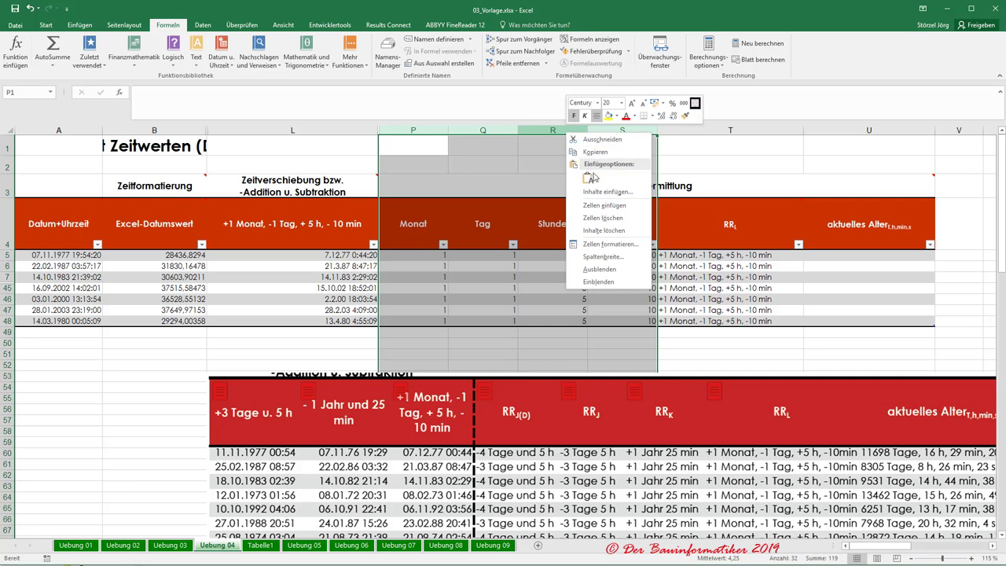
pyautogui.click(600, 218)
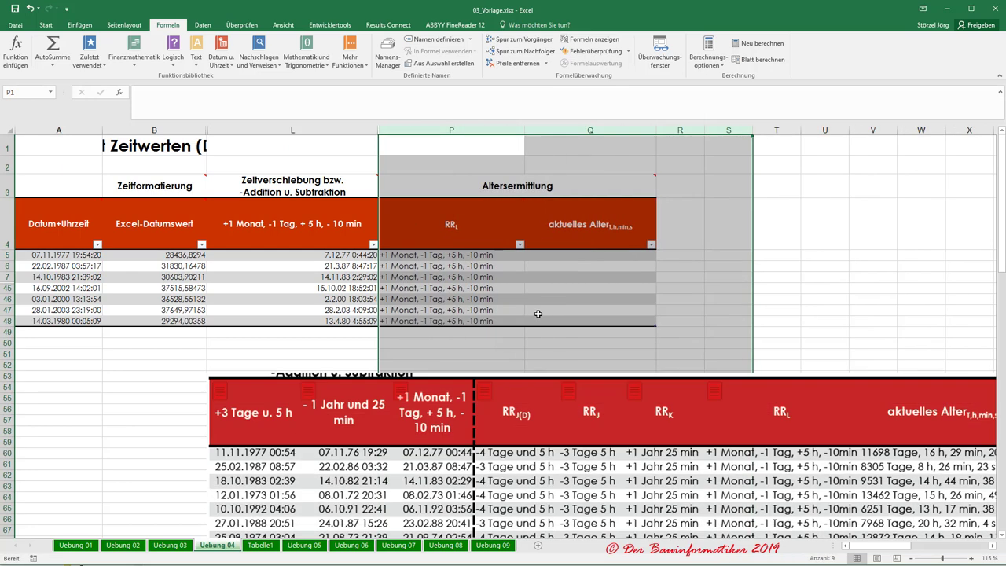
# Check the RR_L formulas still work after the deletion and scroll right.
pyautogui.click(528, 255)
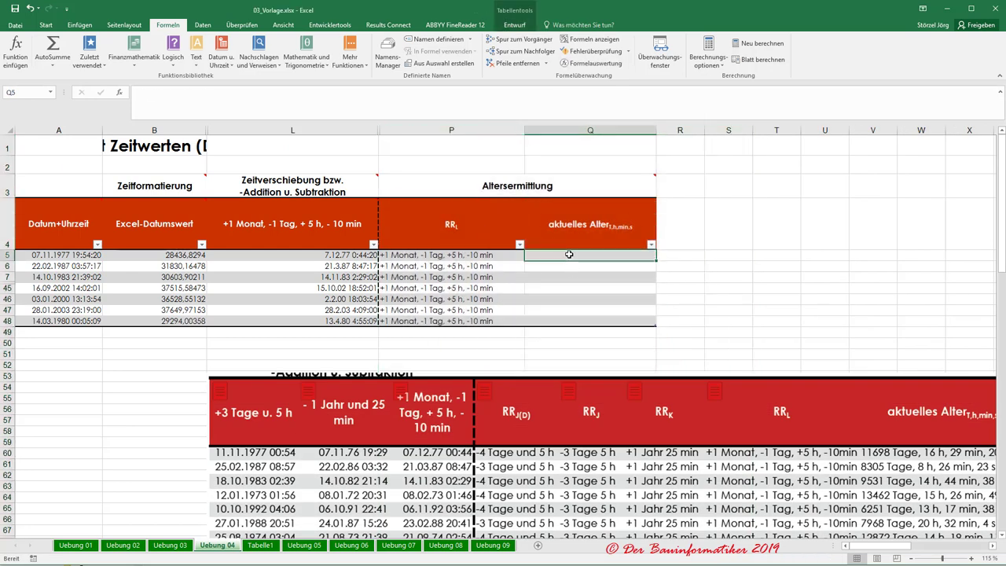
pyautogui.click(471, 297)
pyautogui.press('Up')
pyautogui.press('Up')
pyautogui.press('Up')
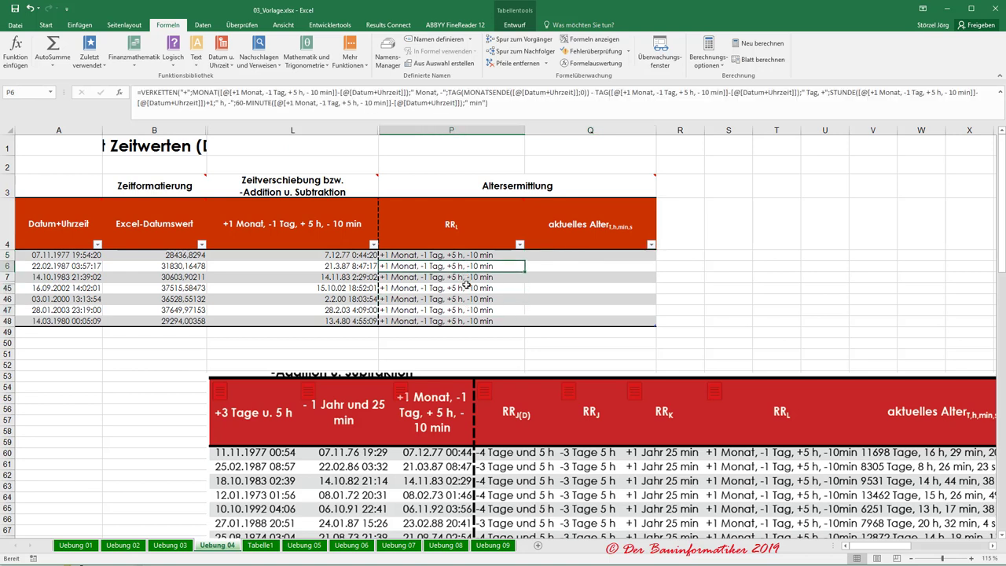
pyautogui.click(552, 255)
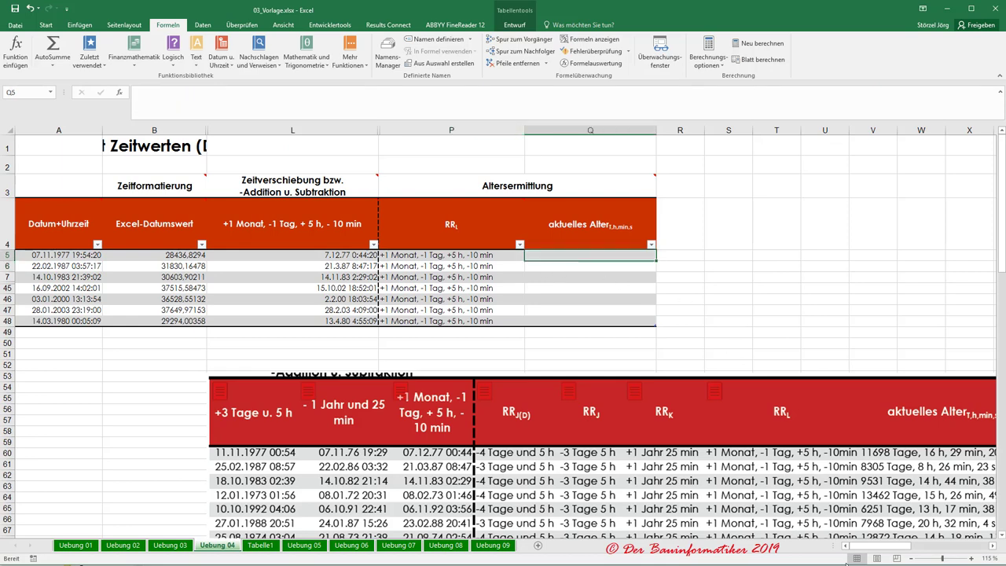
pyautogui.moveTo(878, 549); pyautogui.dragTo(909, 549)
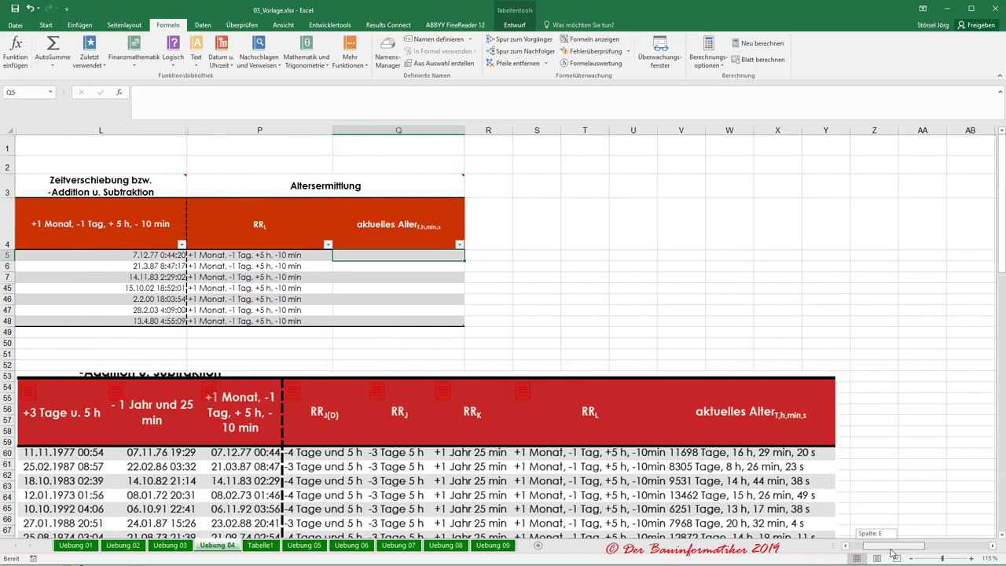
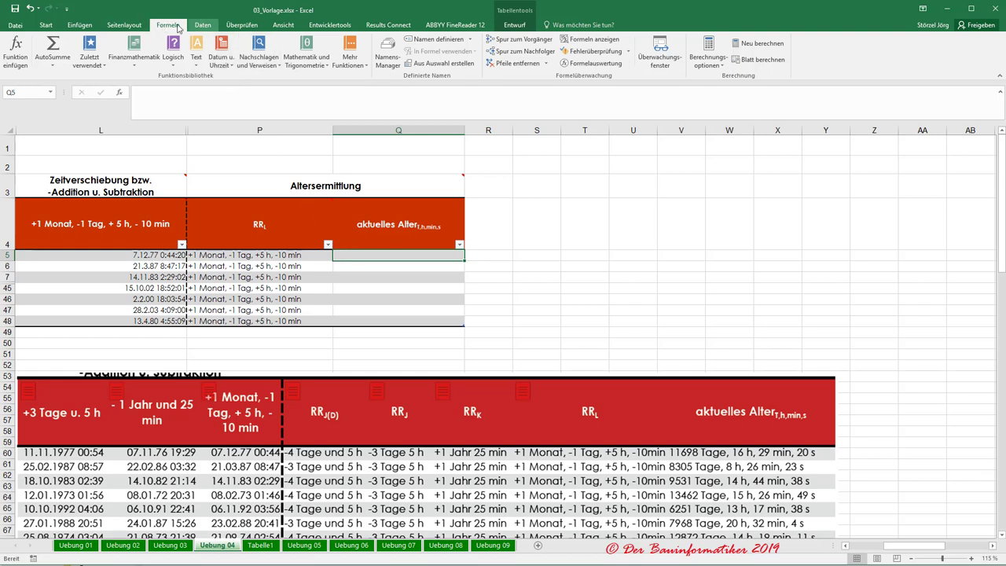
# Insert VERKETTEN into Q5 with an empty nested GANZZAHL as its first argument.
pyautogui.click(196, 63)
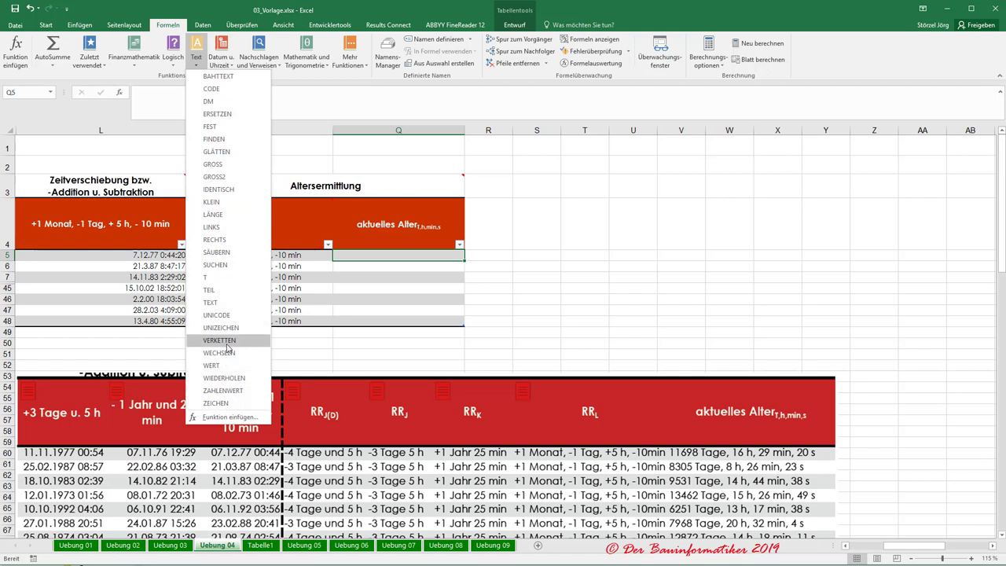
pyautogui.click(220, 340)
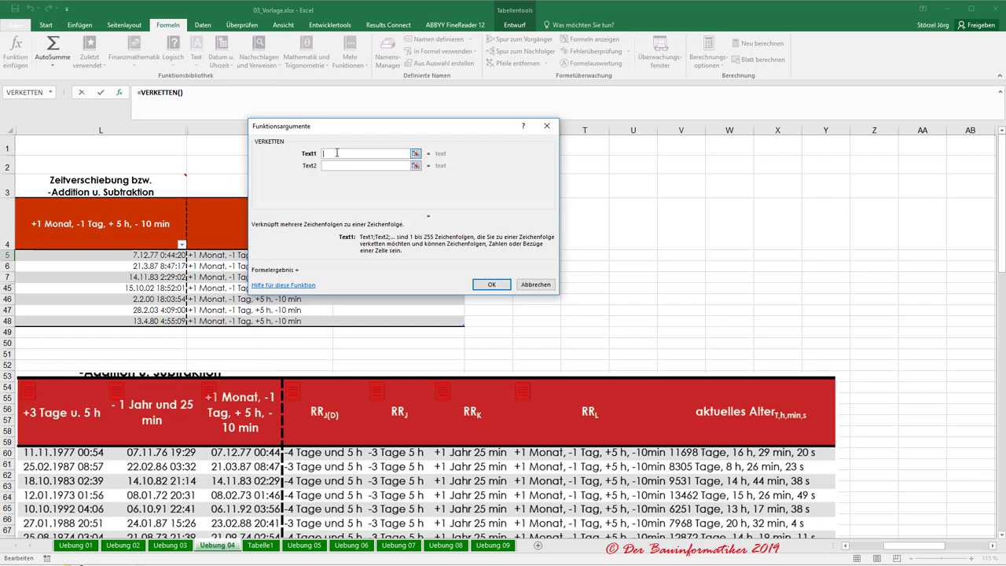
pyautogui.write('g')
pyautogui.write('anz')
pyautogui.write('zahl(')
pyautogui.click(196, 92)
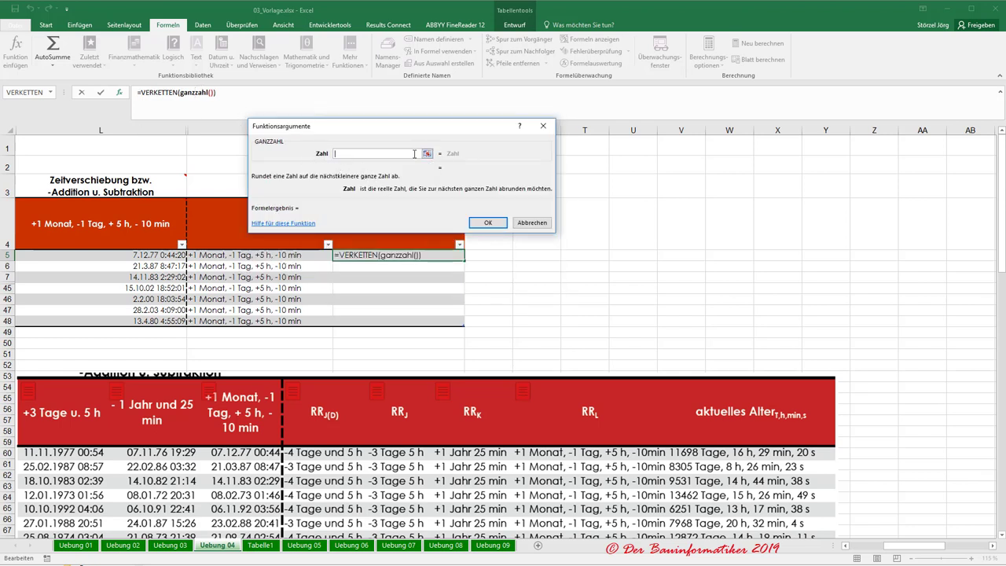
pyautogui.write('heute')
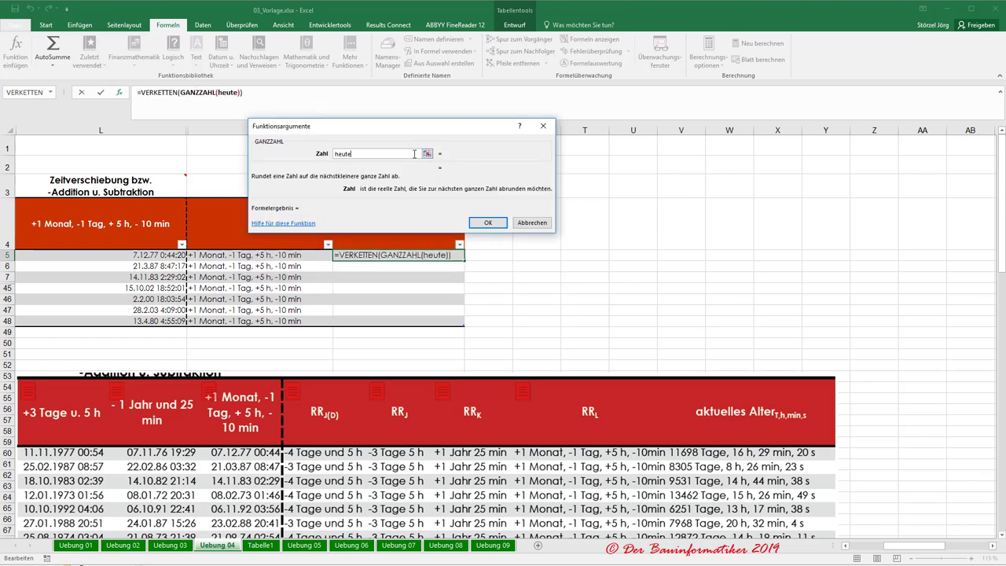
pyautogui.press('BackSpace')
pyautogui.press('BackSpace')
pyautogui.press('BackSpace')
pyautogui.press('BackSpace')
pyautogui.press('BackSpace')
pyautogui.write('jetz')
pyautogui.write('t')
pyautogui.press('BackSpace')
pyautogui.press('BackSpace')
pyautogui.press('BackSpace')
pyautogui.press('BackSpace')
pyautogui.press('BackSpace')
pyautogui.click(179, 102)
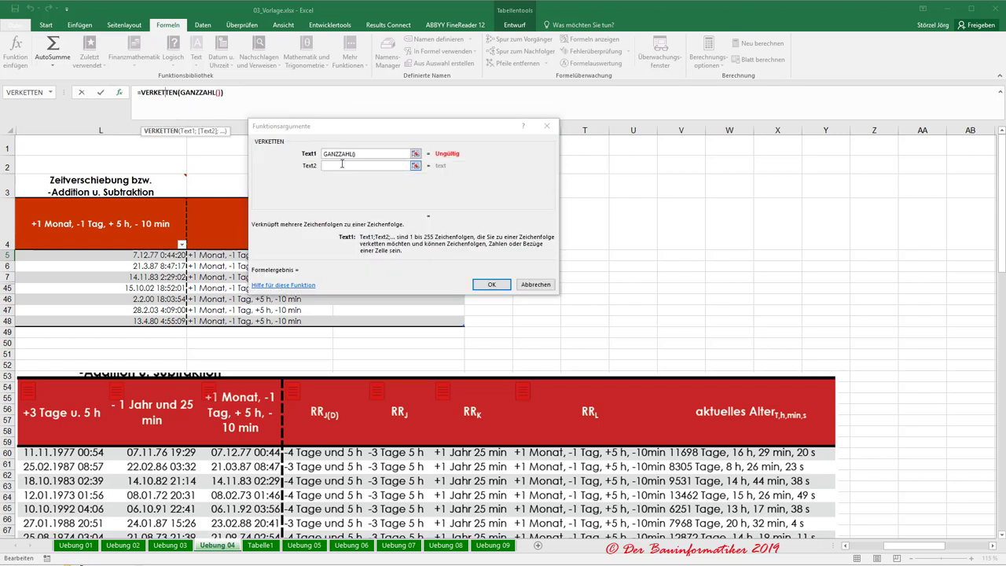
# Set Text1 to HEUTE() minus the row's Datum+Uhrzeit and Text2 to 'Tage,', then confirm.
pyautogui.write('h')
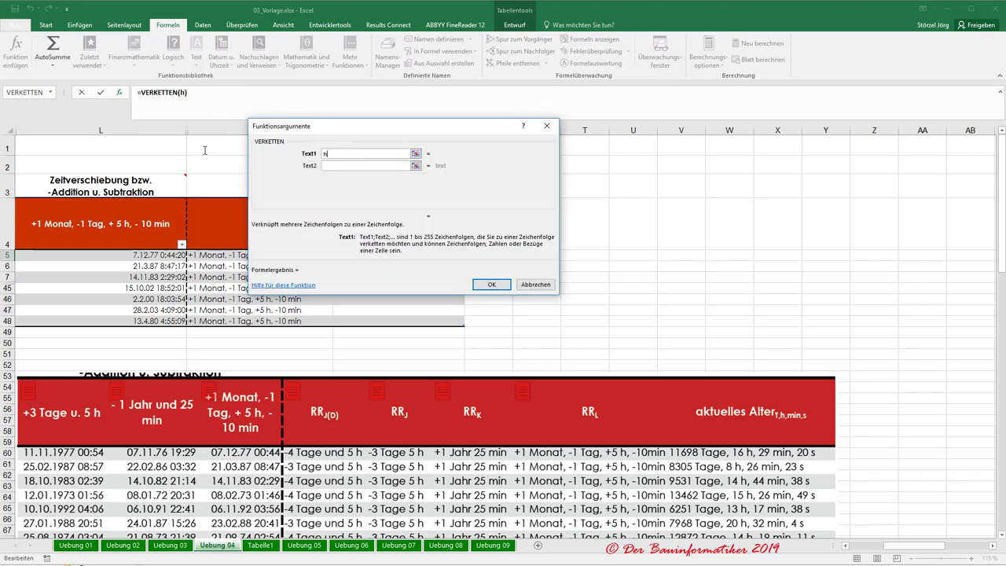
pyautogui.write('eute(')
pyautogui.write(')-')
pyautogui.moveTo(918, 549); pyautogui.dragTo(796, 553)
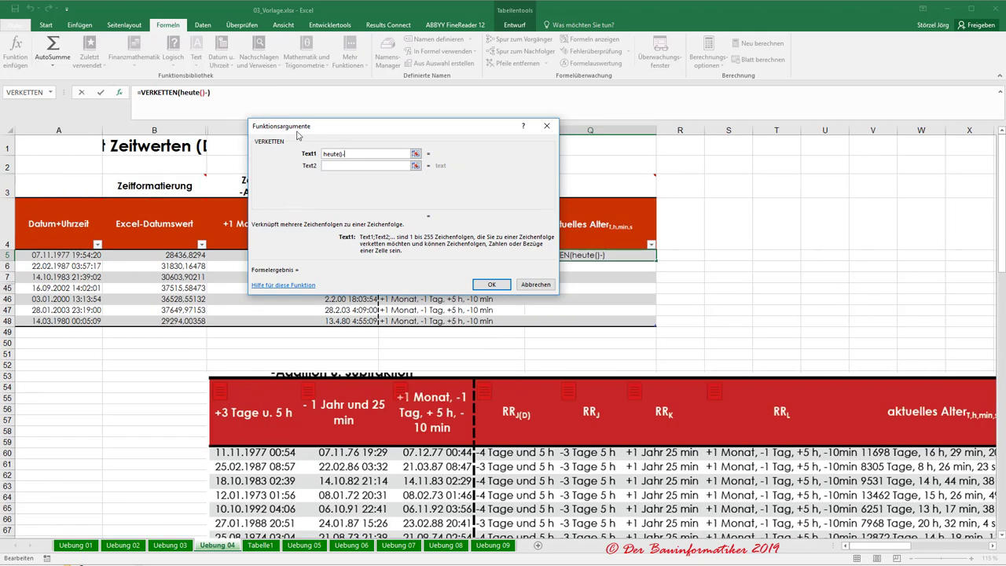
pyautogui.moveTo(297, 128); pyautogui.dragTo(197, 344)
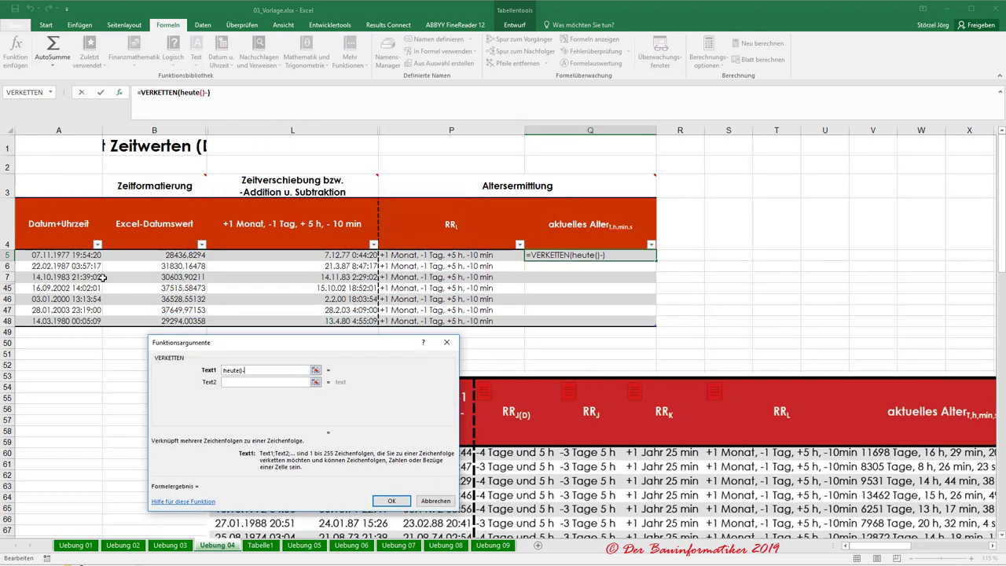
pyautogui.click(55, 255)
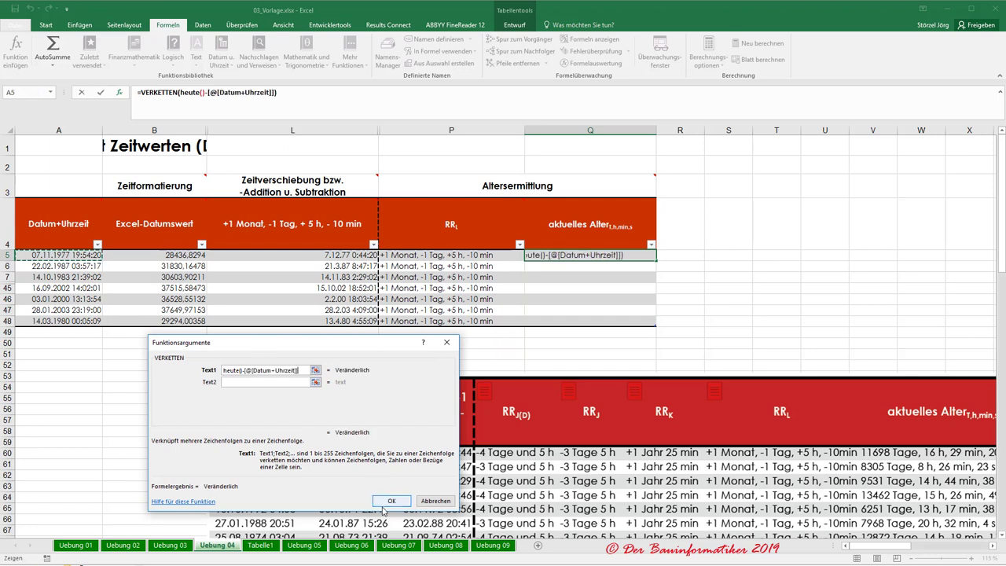
pyautogui.click(153, 92)
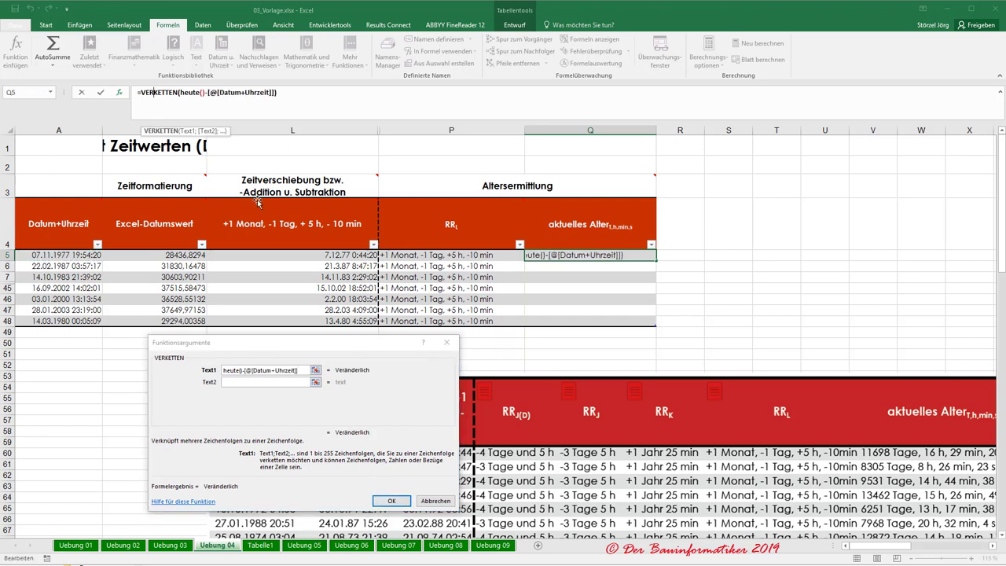
pyautogui.click(234, 383)
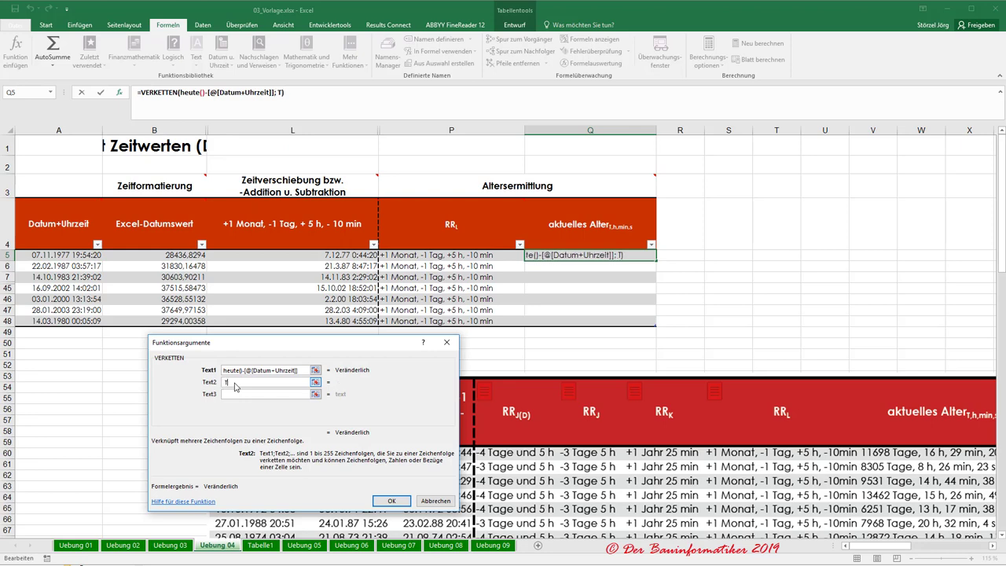
pyautogui.write('Tage,')
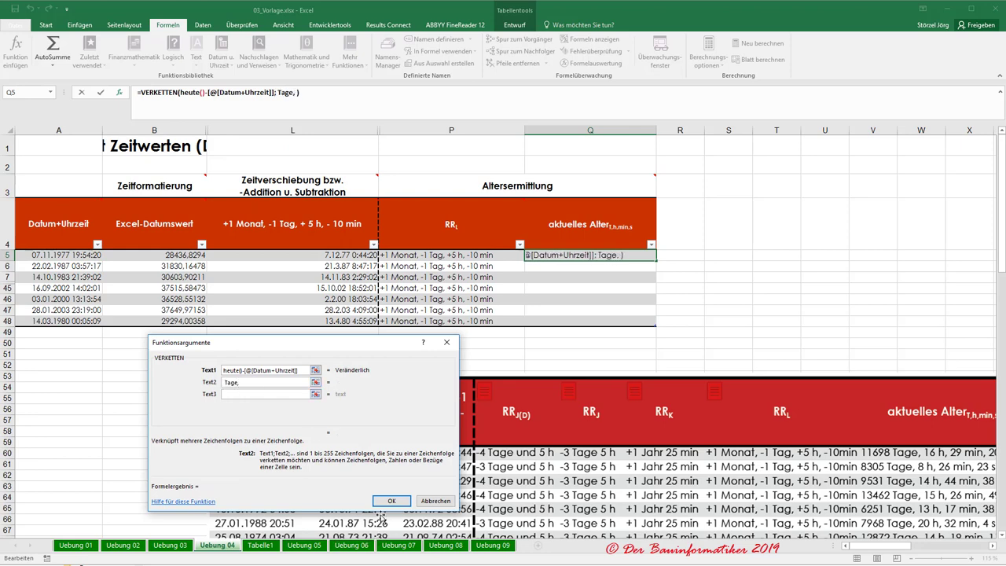
pyautogui.click(385, 500)
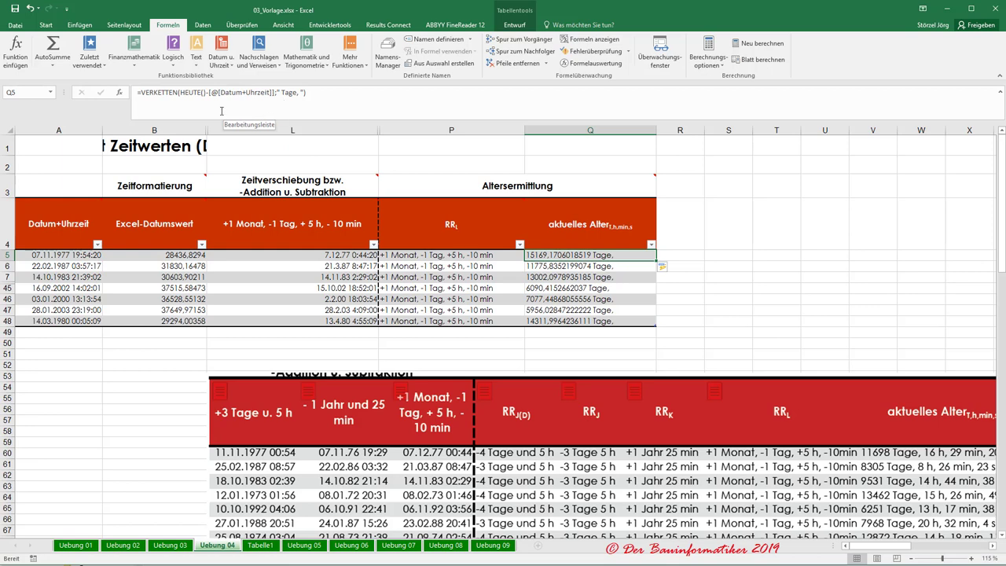
# Wrap the day calculation in GANZZAHL so column Q shows whole days like '15170 Tage,'.
pyautogui.click(187, 92)
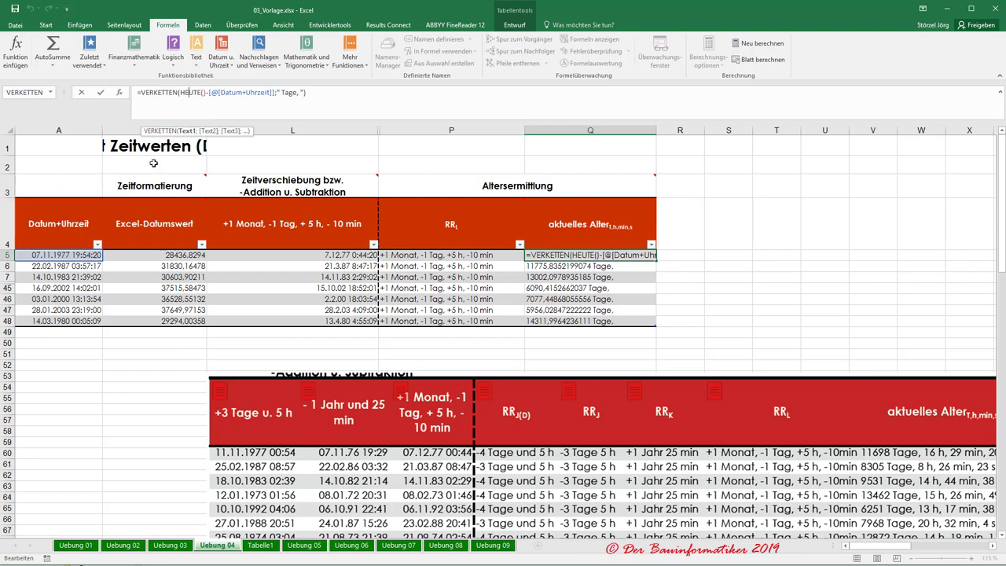
pyautogui.click(156, 92)
pyautogui.click(119, 92)
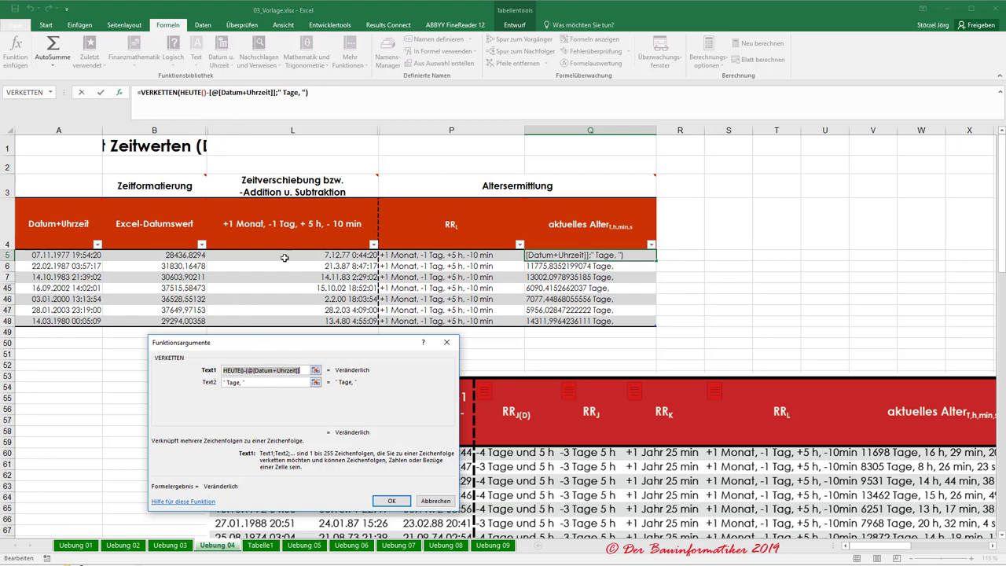
pyautogui.click(244, 370)
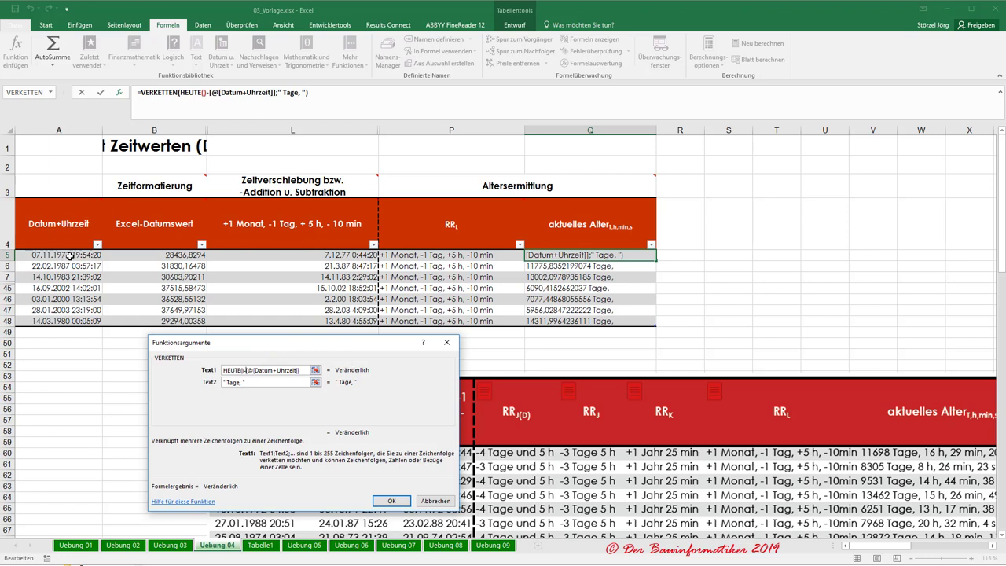
pyautogui.write('ganzz')
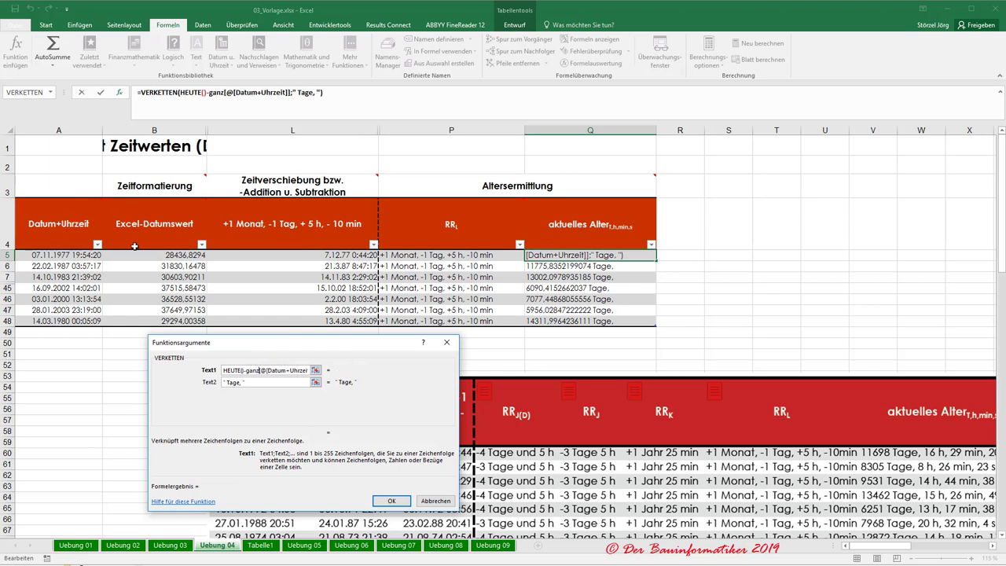
pyautogui.write('ahl(')
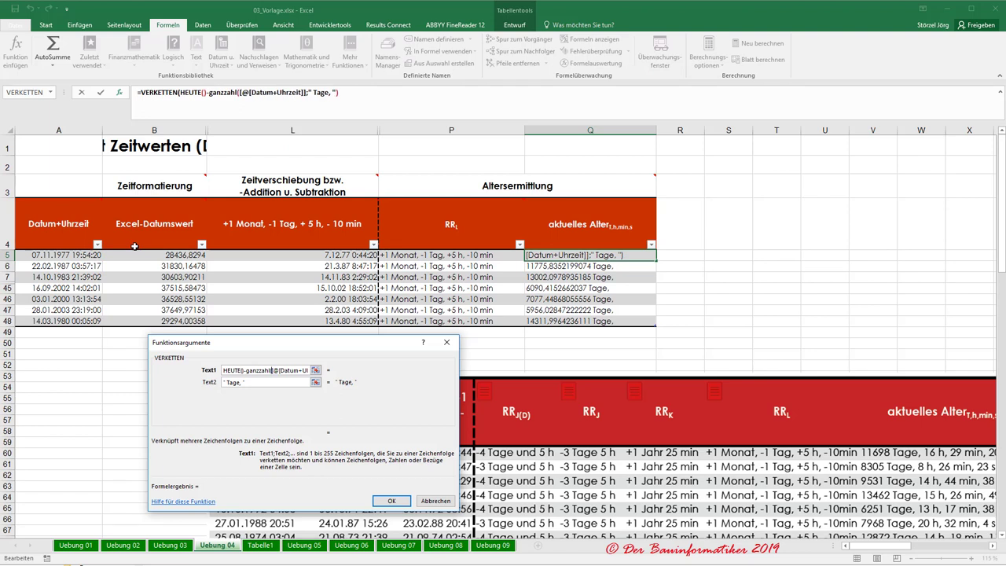
pyautogui.press('End')
pyautogui.write(')')
pyautogui.click(134, 114)
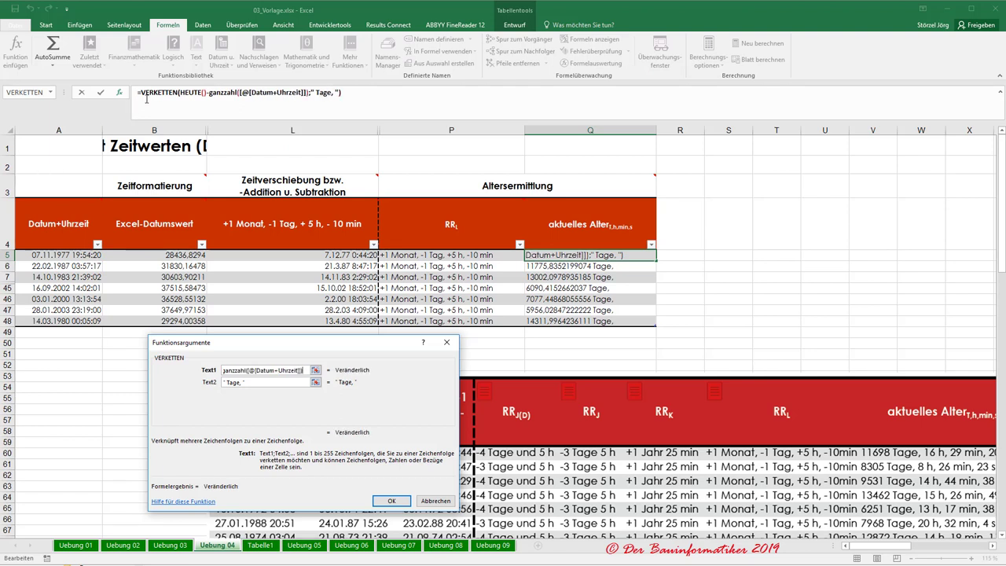
pyautogui.click(390, 500)
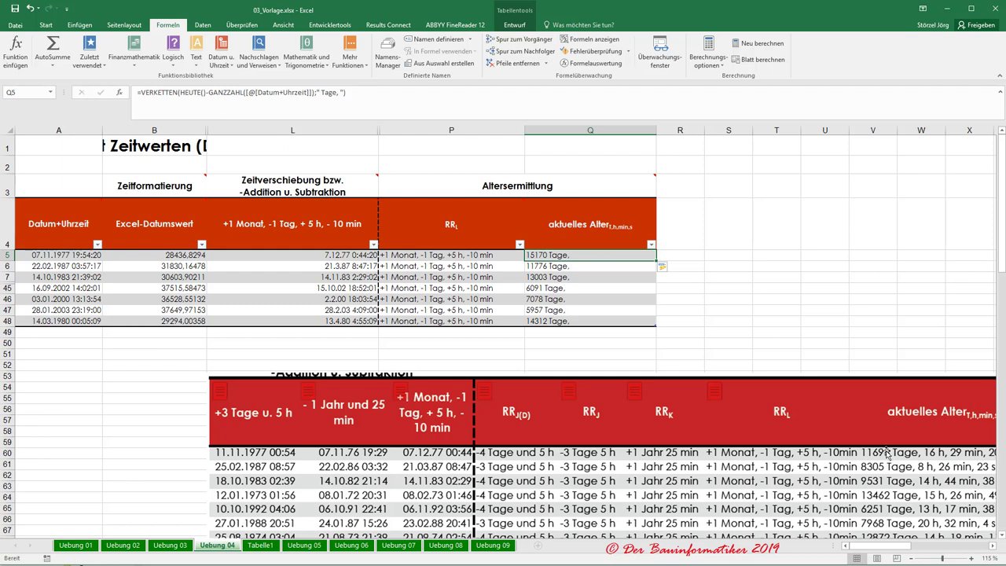
pyautogui.moveTo(886, 452); pyautogui.dragTo(707, 459)
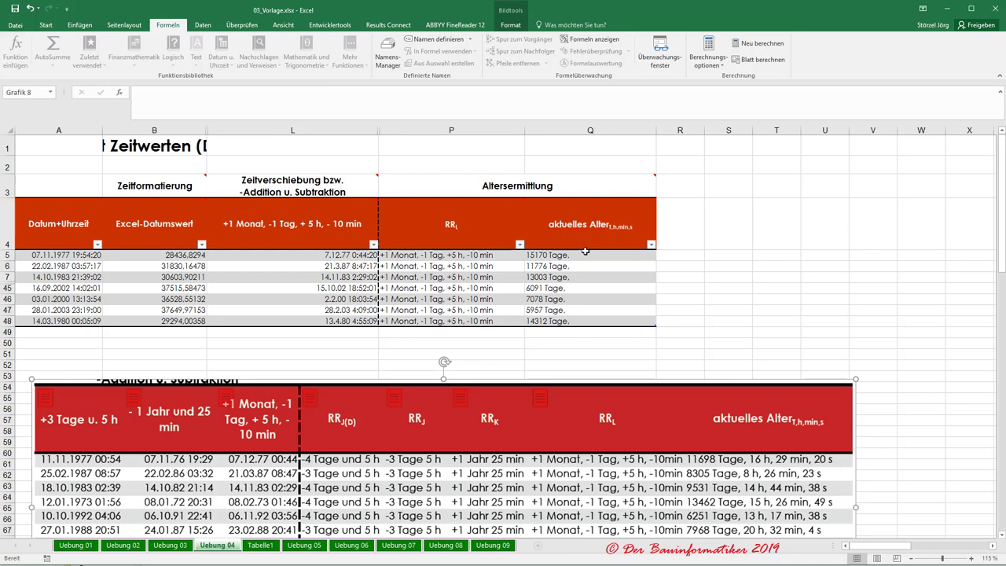
# Reopen Q5's VERKETTEN arguments and add STUNDE() as a third argument.
pyautogui.click(546, 254)
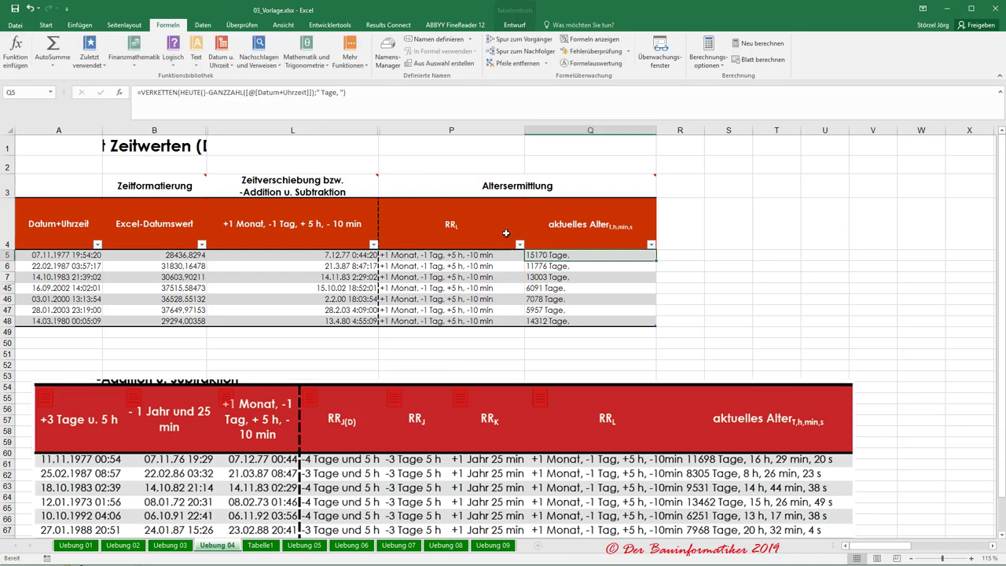
pyautogui.click(121, 96)
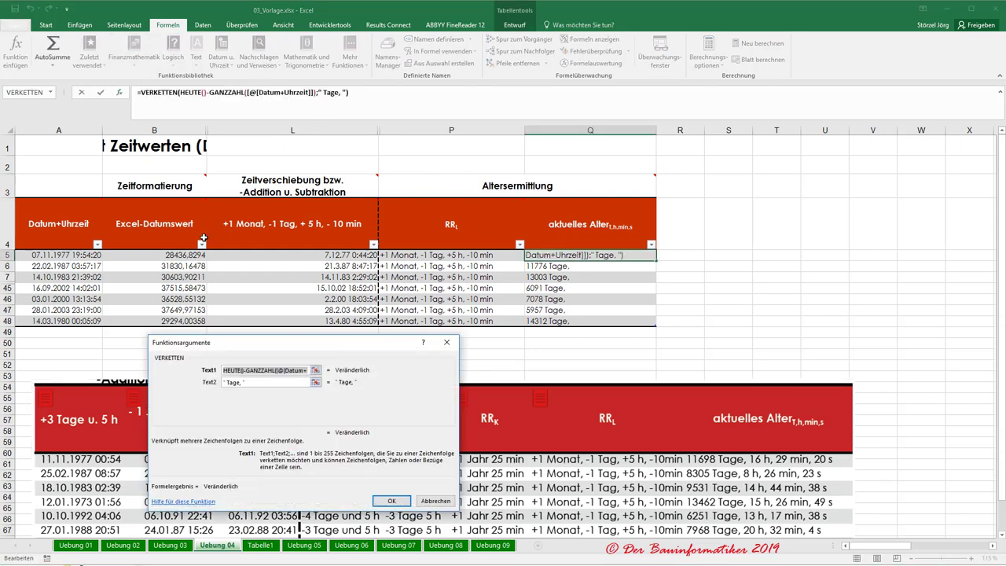
pyautogui.moveTo(253, 358); pyautogui.dragTo(260, 225)
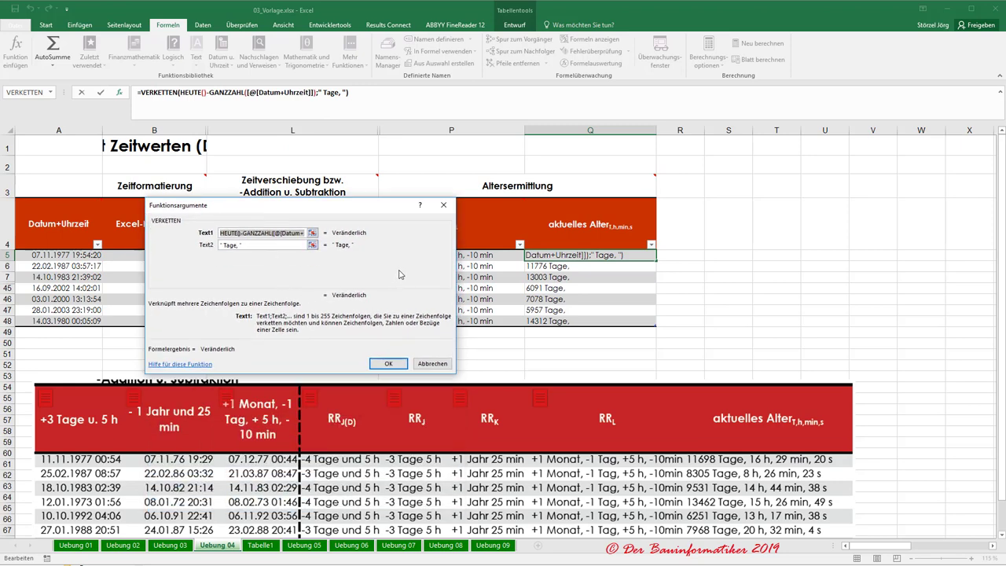
pyautogui.click(283, 245)
pyautogui.click(243, 257)
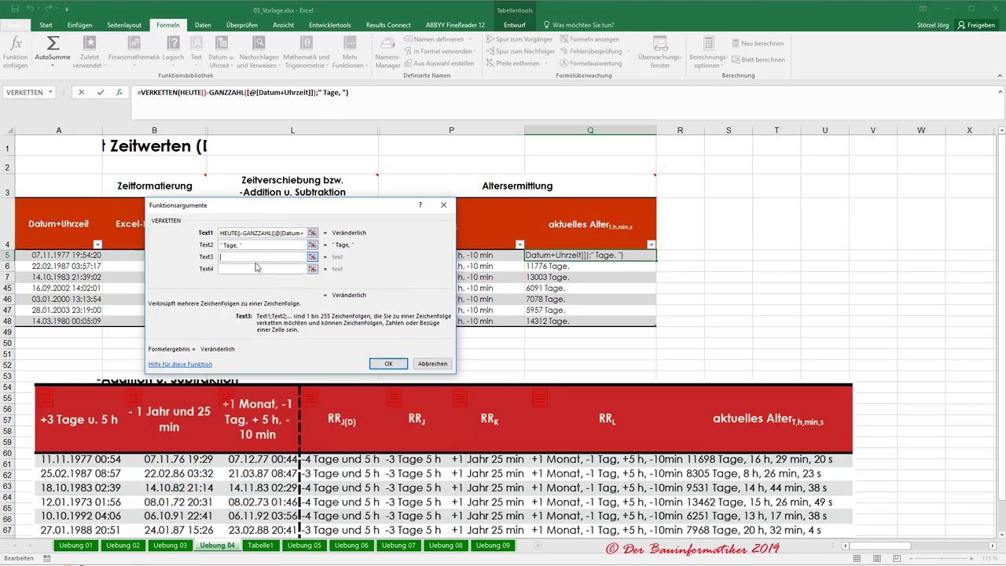
pyautogui.write('Stunde')
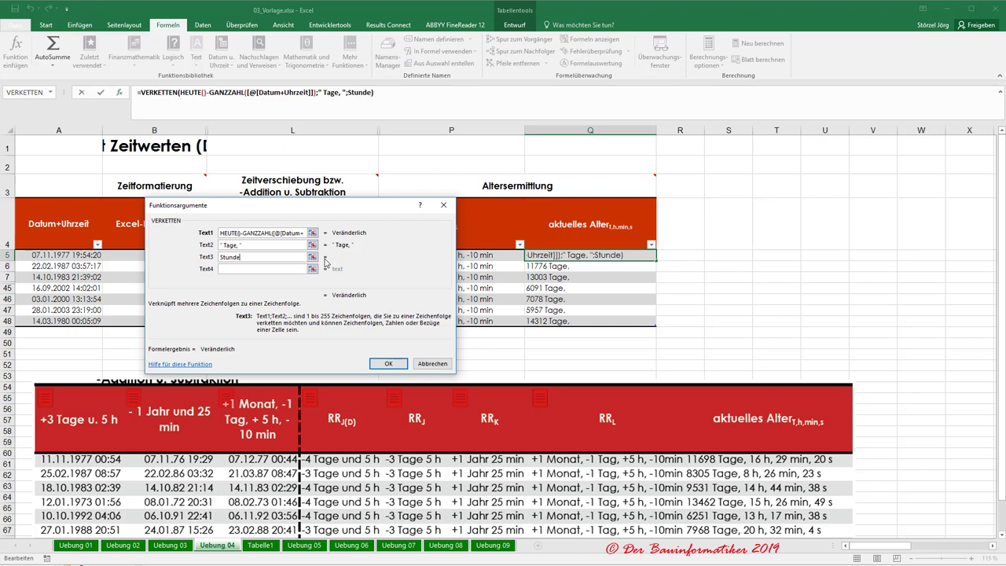
pyautogui.write('()')
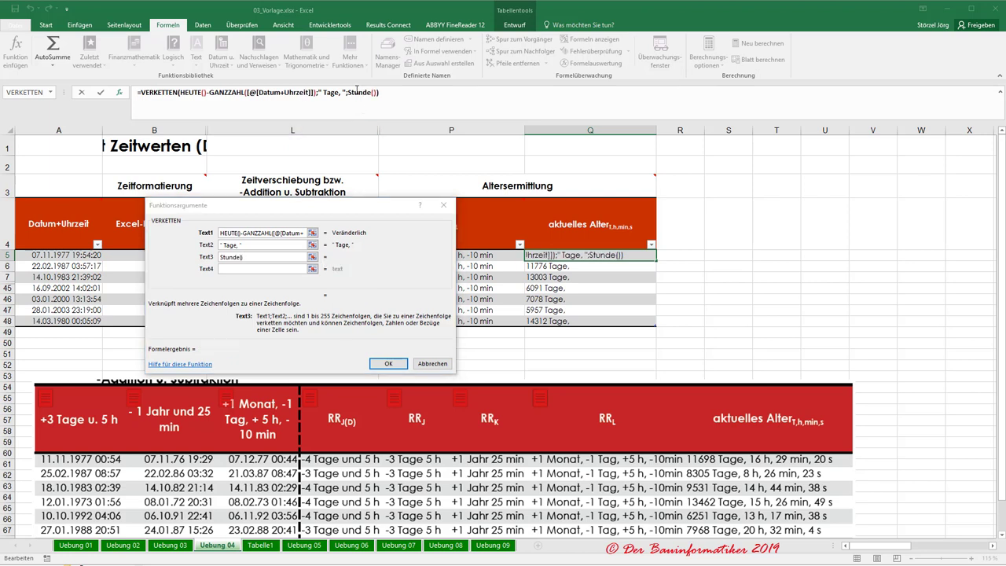
# Make STUNDE take JETZT() minus the row's Datum+Uhrzeit, and confirm the formula.
pyautogui.click(363, 92)
pyautogui.moveTo(355, 206); pyautogui.dragTo(384, 293)
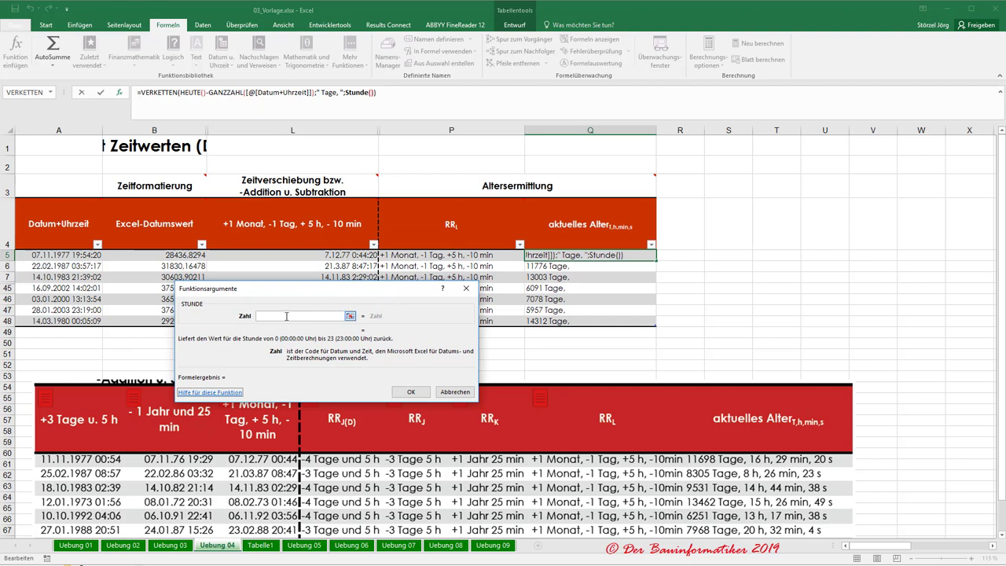
pyautogui.write('jetzt')
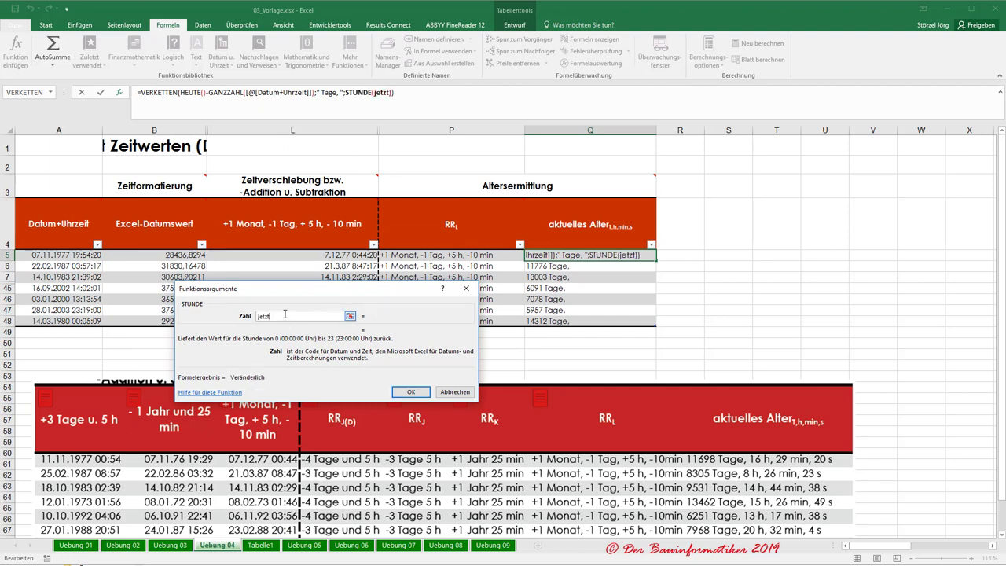
pyautogui.write('()')
pyautogui.write('-')
pyautogui.click(62, 255)
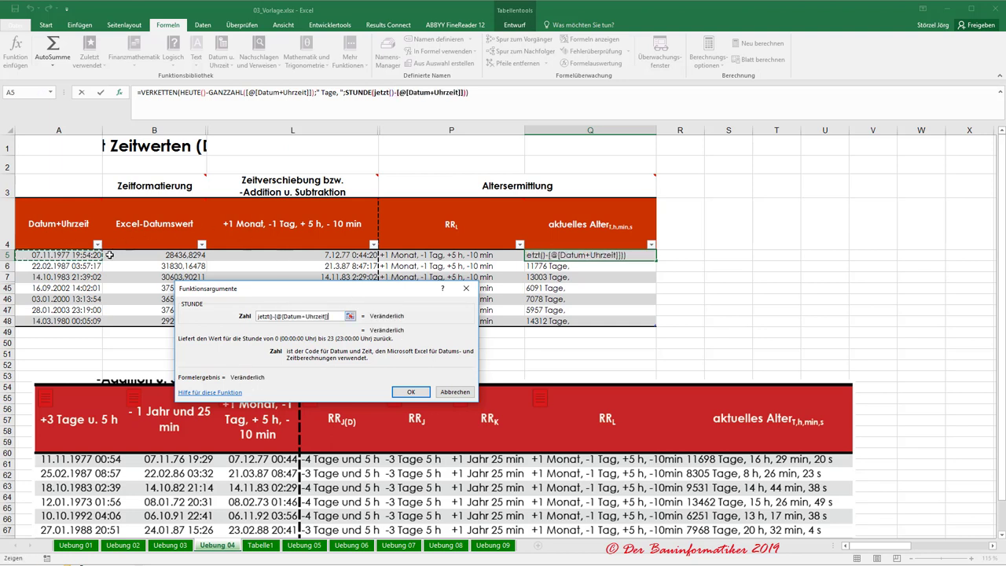
pyautogui.click(358, 92)
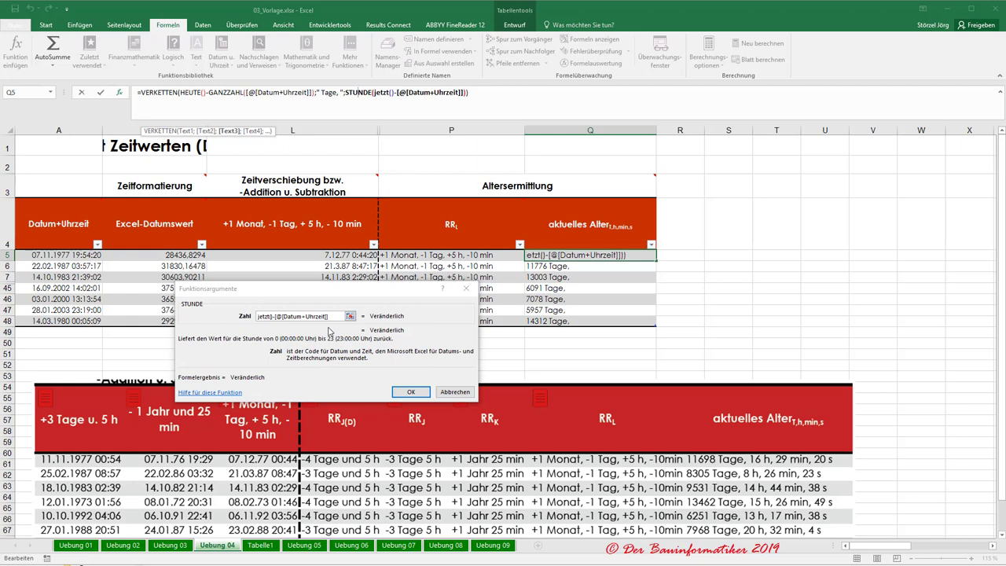
pyautogui.click(409, 393)
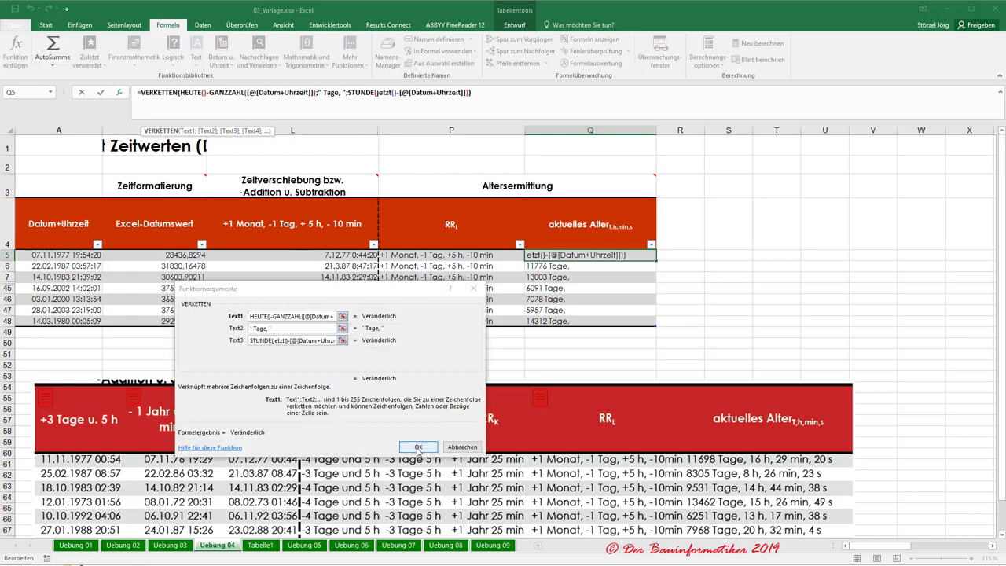
pyautogui.click(418, 447)
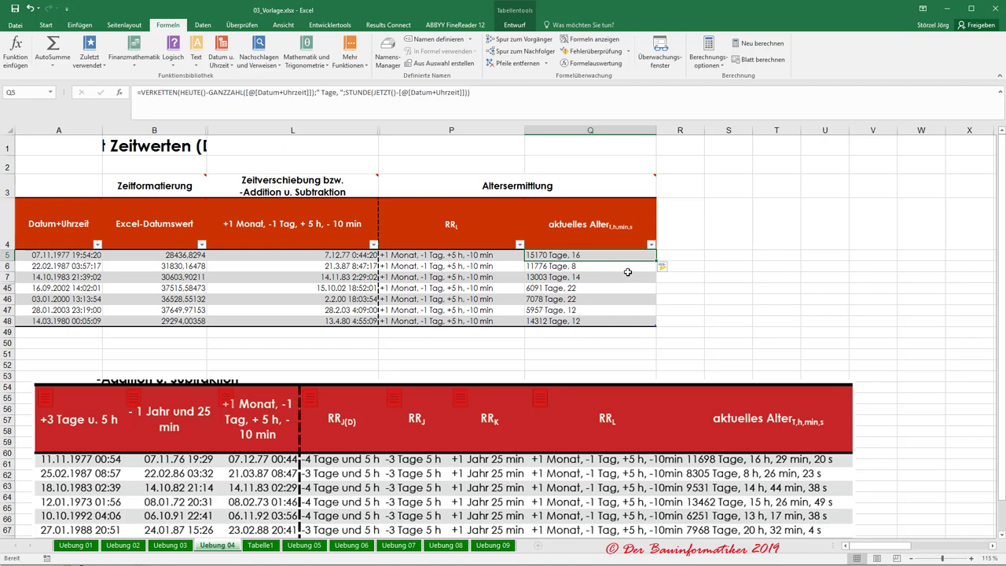
pyautogui.click(556, 164)
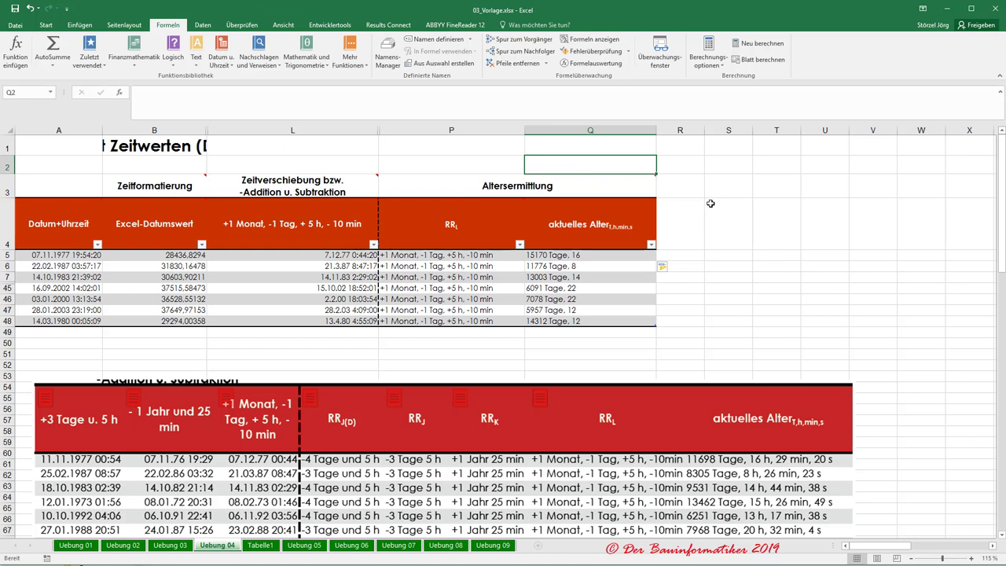
# Enter =JETZT() in Q2 to show the current timestamp 21.05.2019 12:06.
pyautogui.write('=')
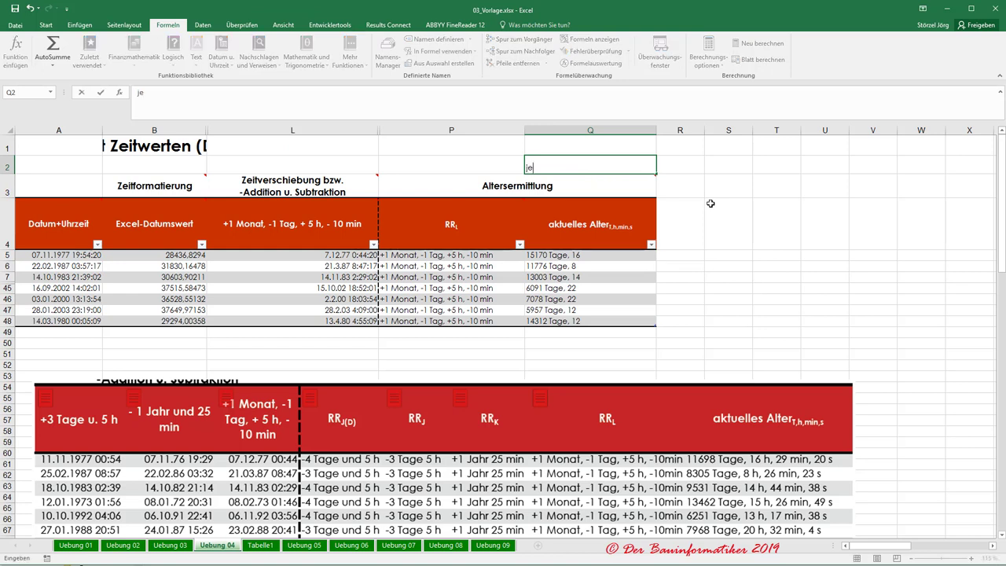
pyautogui.write('jet')
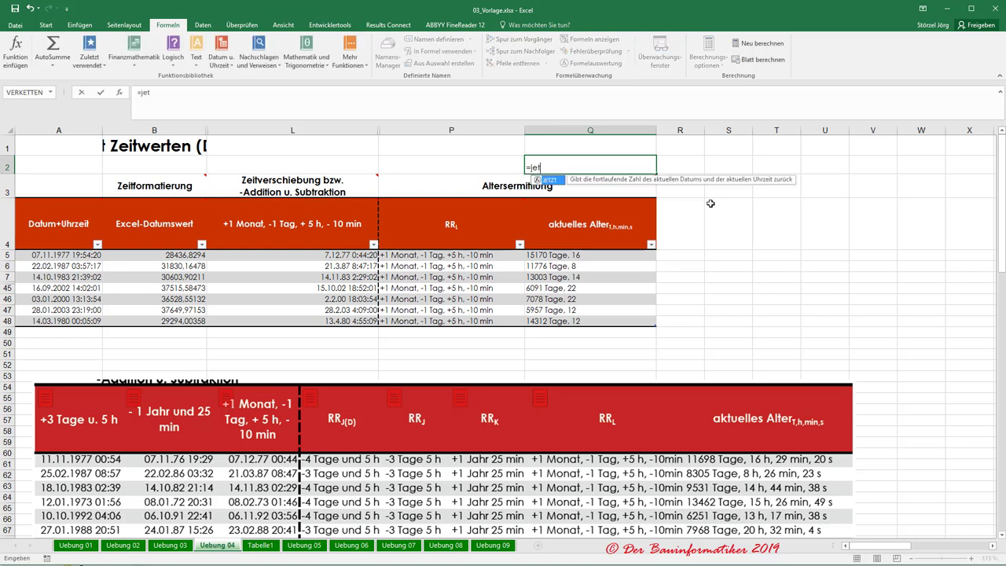
pyautogui.write('zt()')
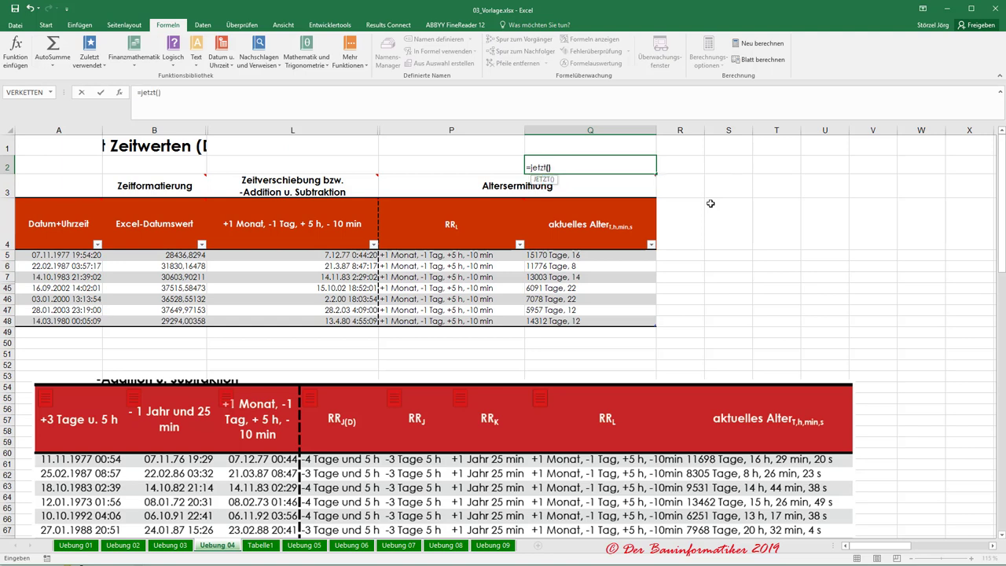
pyautogui.press('Return')
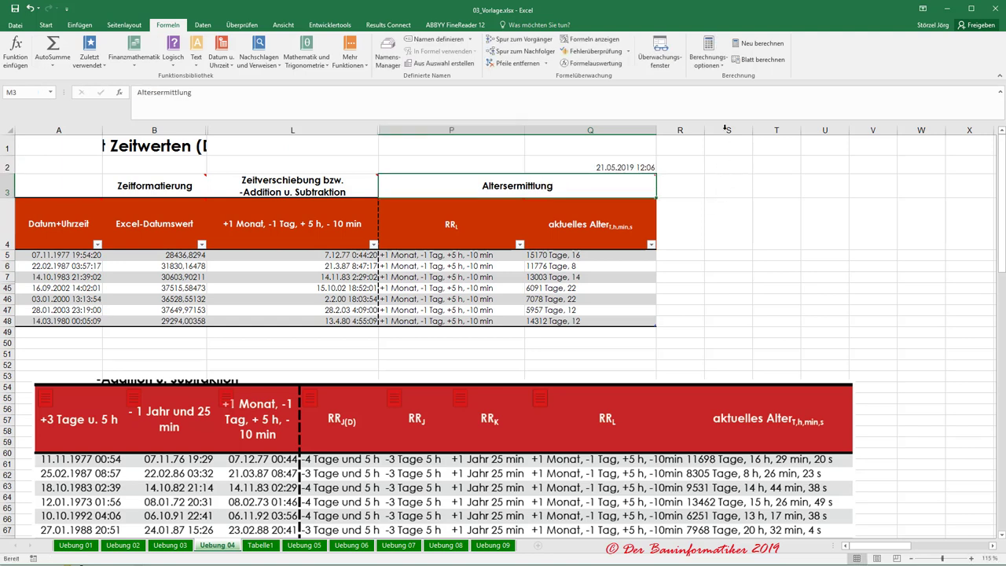
pyautogui.click(609, 165)
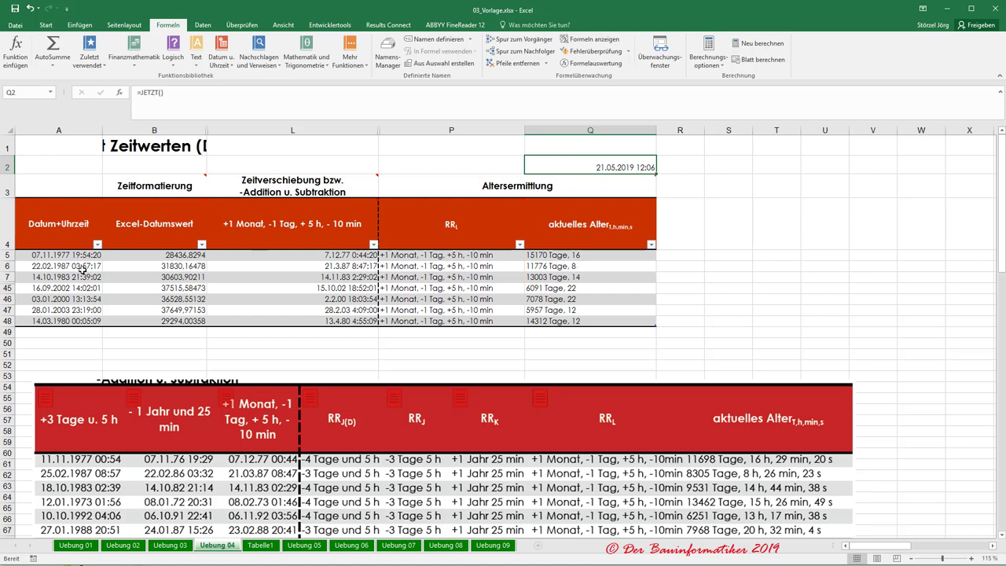
# Reopen the age formula's arguments and add an 'h,' label after the hours argument.
pyautogui.click(576, 255)
pyautogui.click(158, 92)
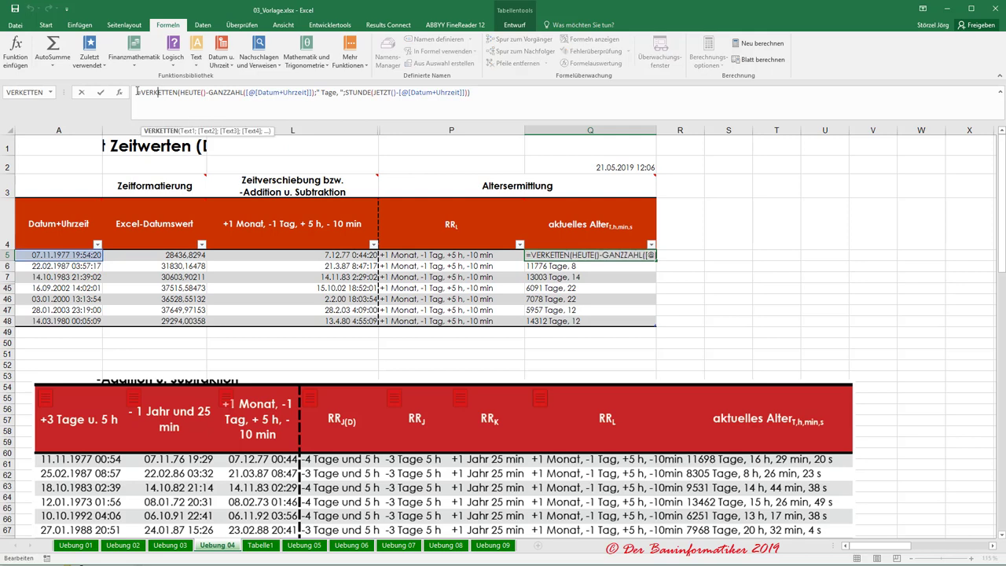
pyautogui.click(120, 92)
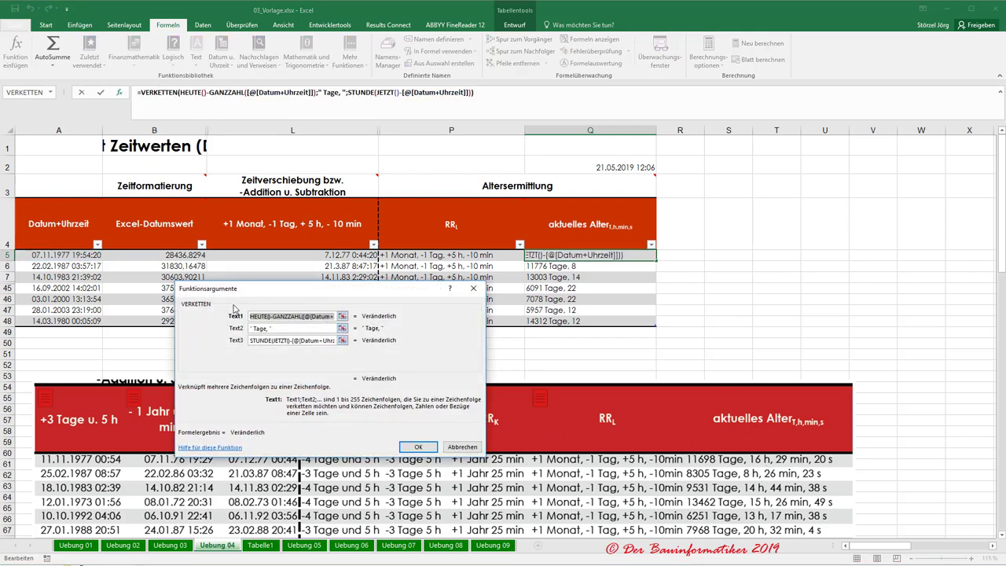
pyautogui.click(261, 340)
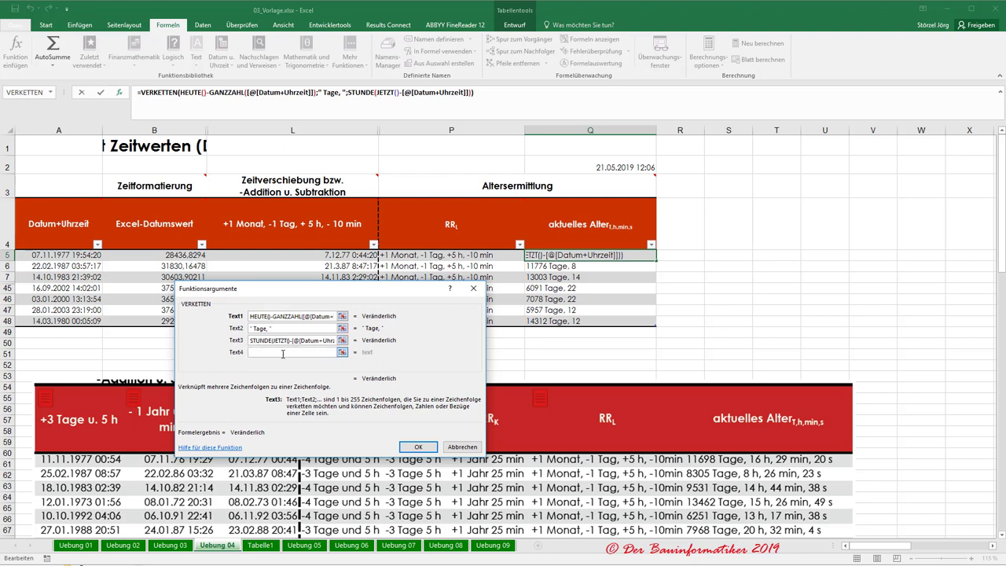
pyautogui.click(282, 353)
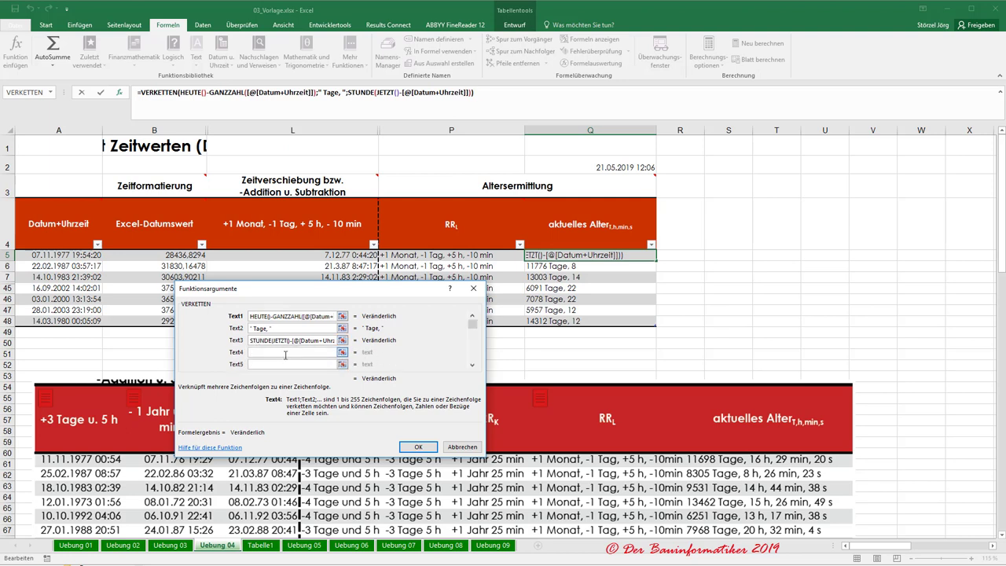
pyautogui.write('"h')
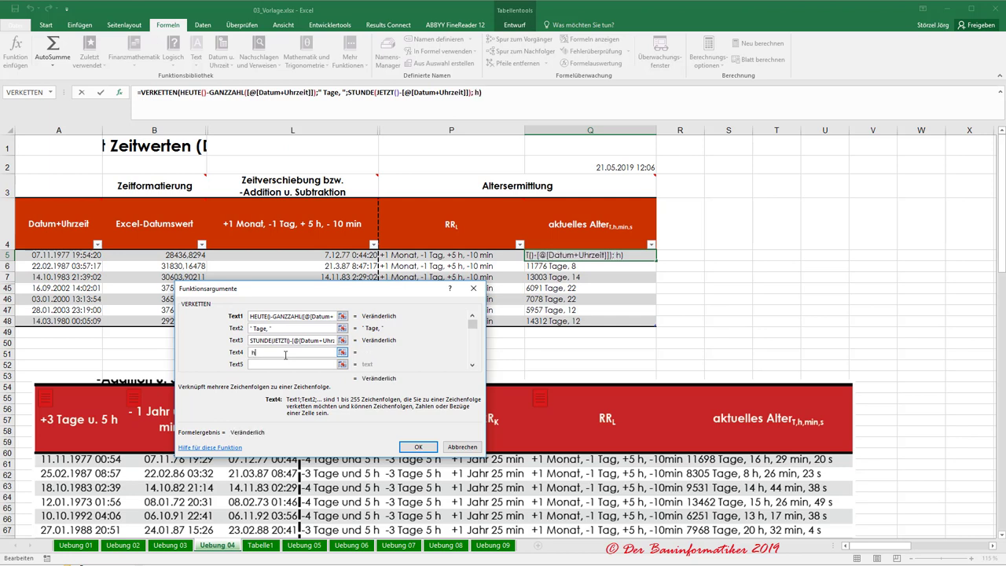
pyautogui.write(',')
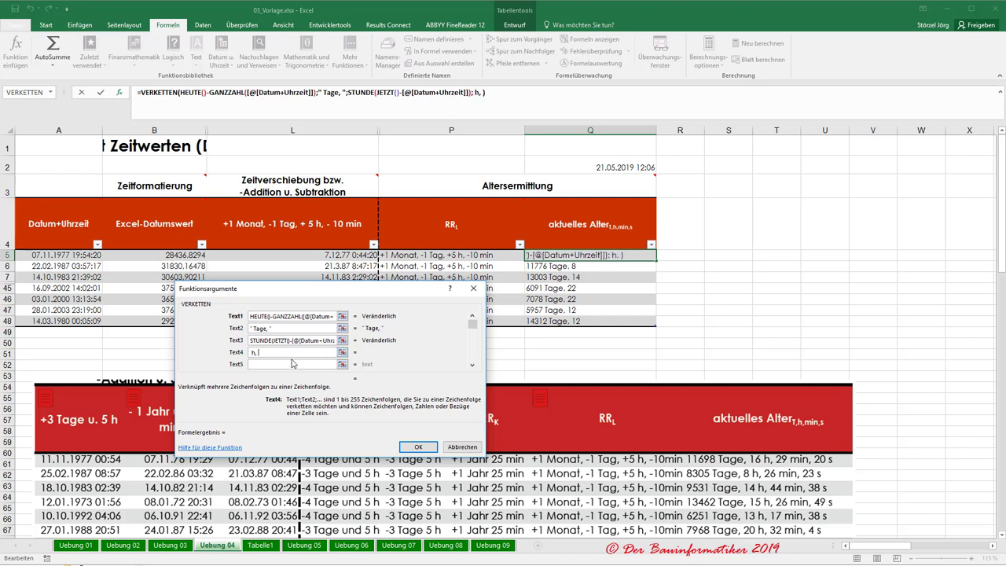
# Copy the hours calculation into the next argument and change STUNDE to MINUTE.
pyautogui.moveTo(252, 340); pyautogui.dragTo(368, 347)
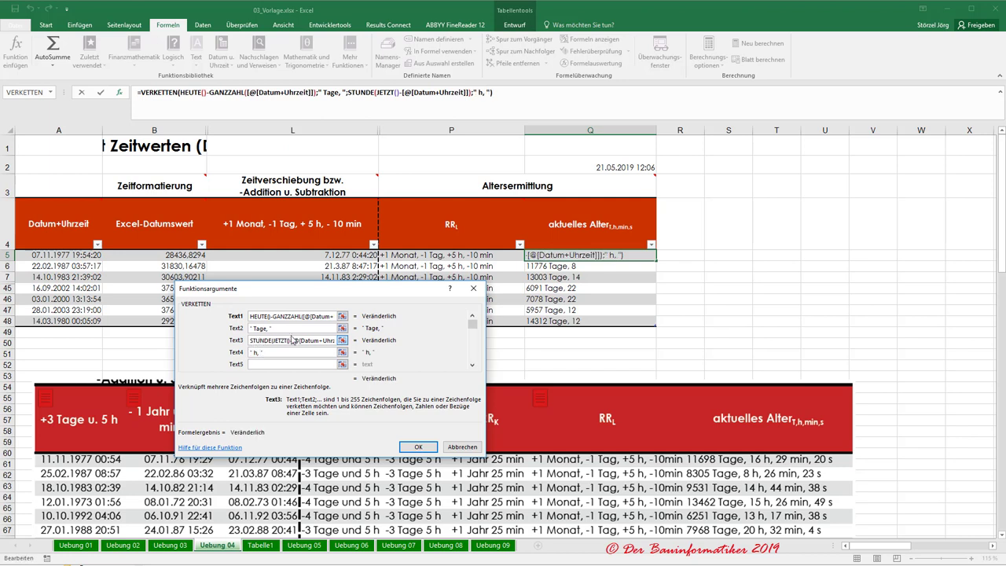
pyautogui.hotkey('ctrl', 'c')
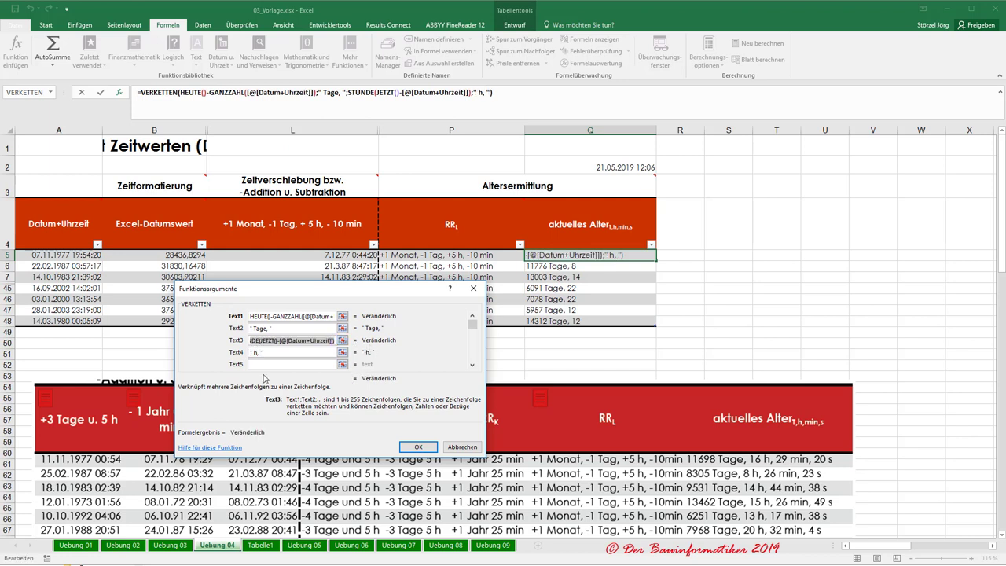
pyautogui.click(253, 363)
pyautogui.hotkey('ctrl', 'v')
pyautogui.press('Home')
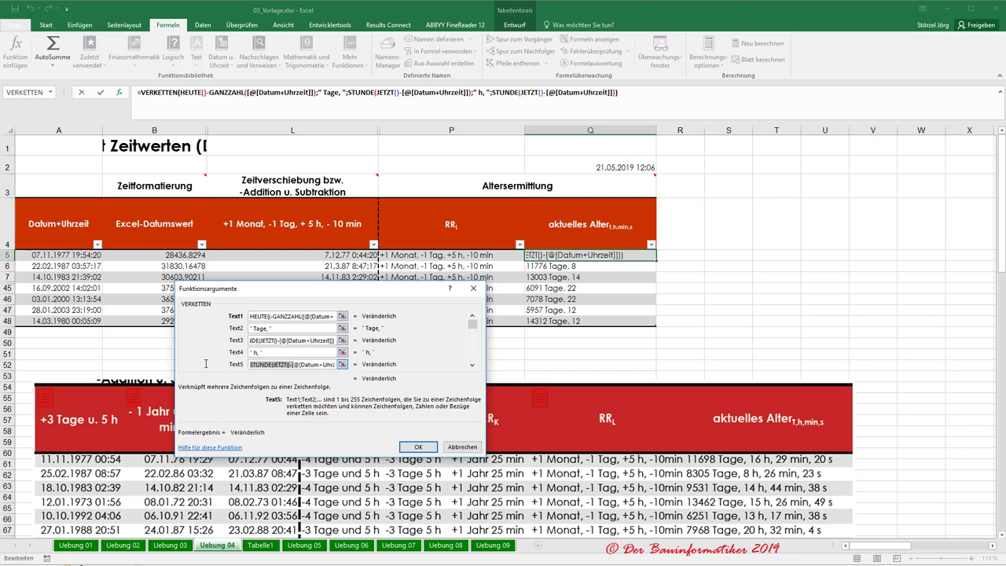
pyautogui.doubleClick(260, 365)
pyautogui.write('Minute')
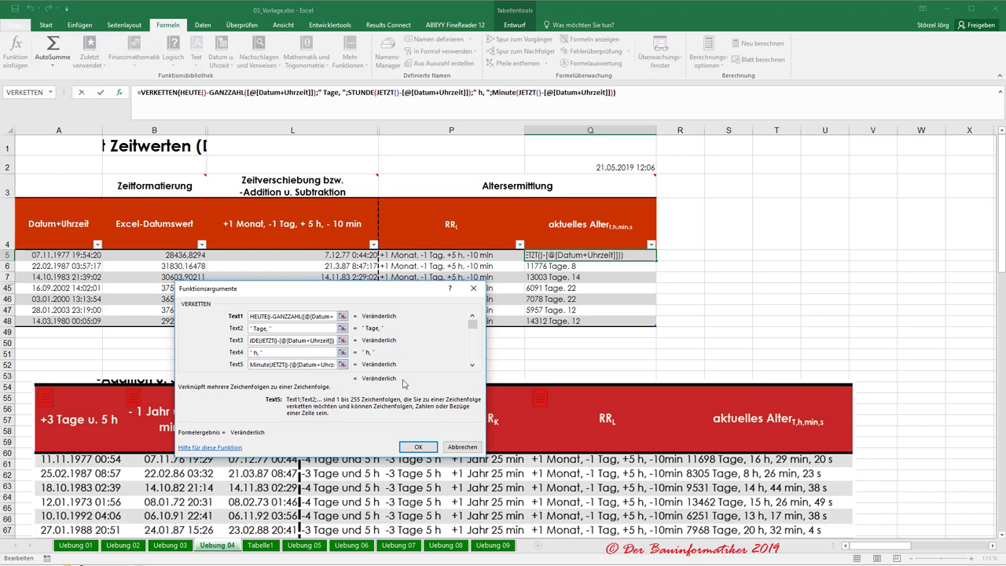
# Add a 'min,' label, a SEKUNDE version of the calculation and a final 's', then confirm.
pyautogui.click(472, 364)
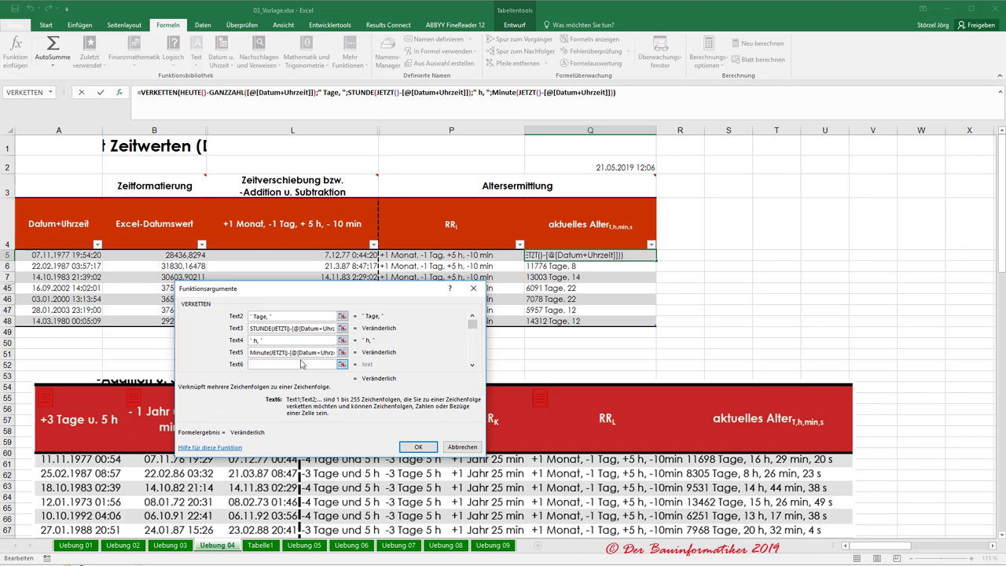
pyautogui.write('min,')
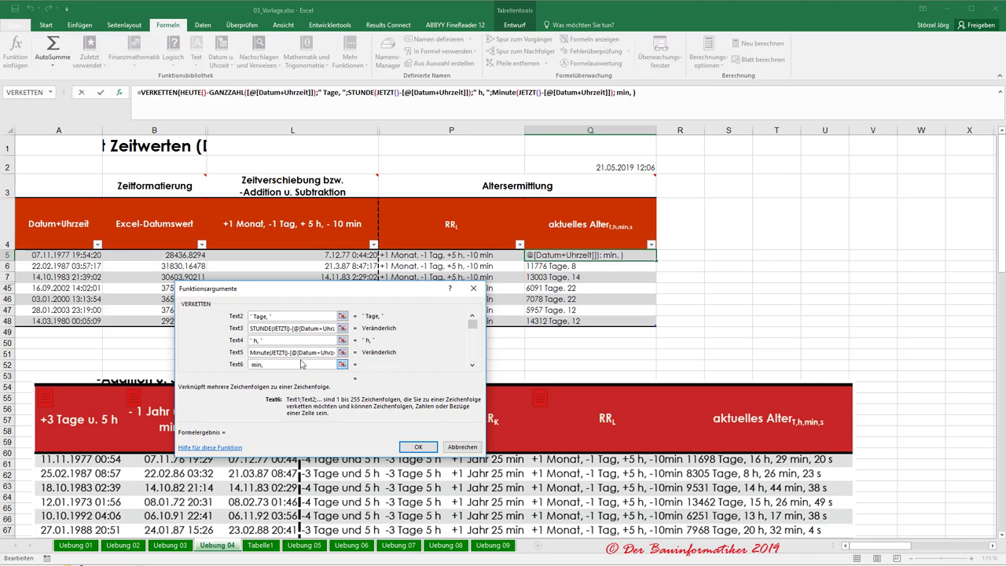
pyautogui.click(472, 364)
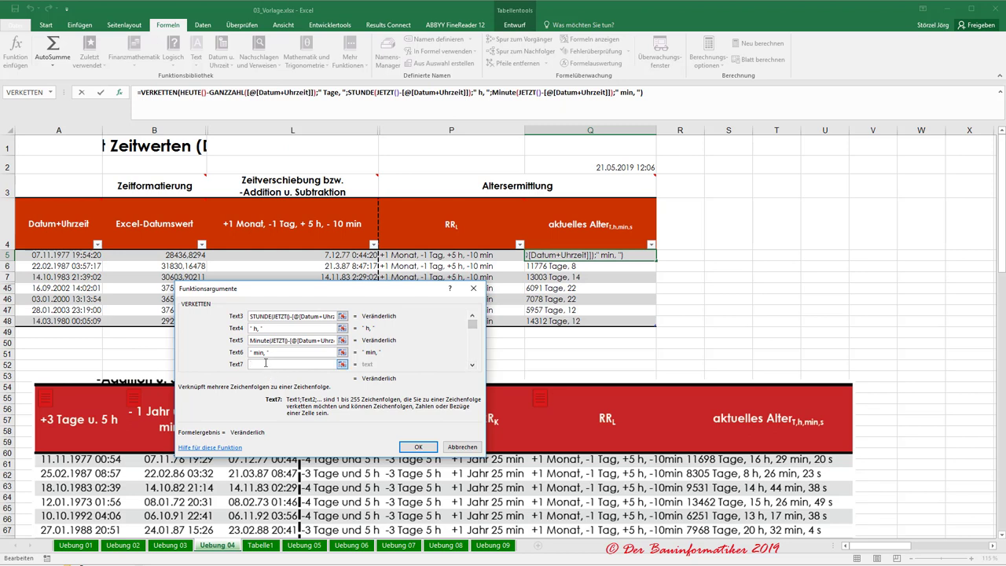
pyautogui.hotkey('ctrl', 'v')
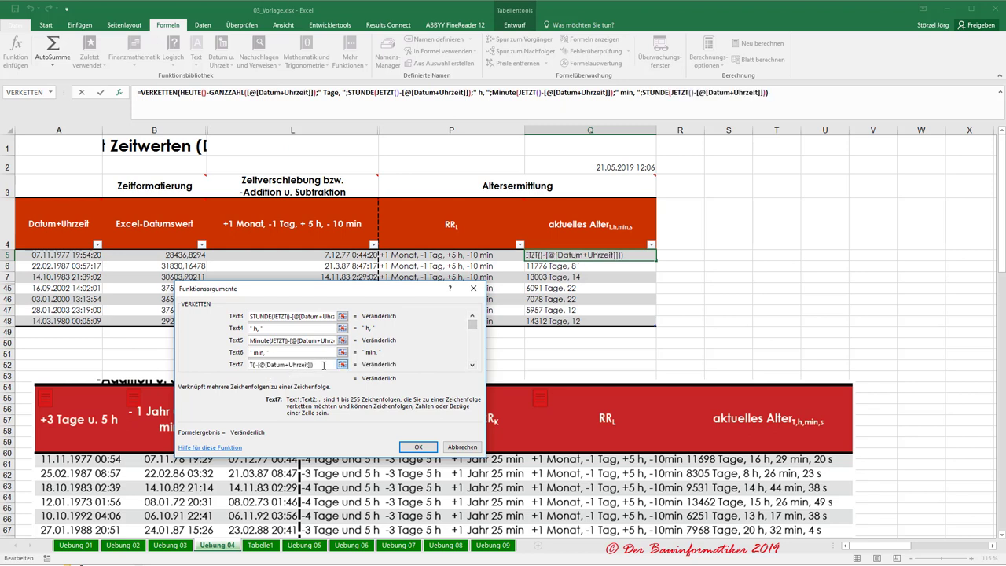
pyautogui.doubleClick(261, 364)
pyautogui.write('sekunde(JETZ')
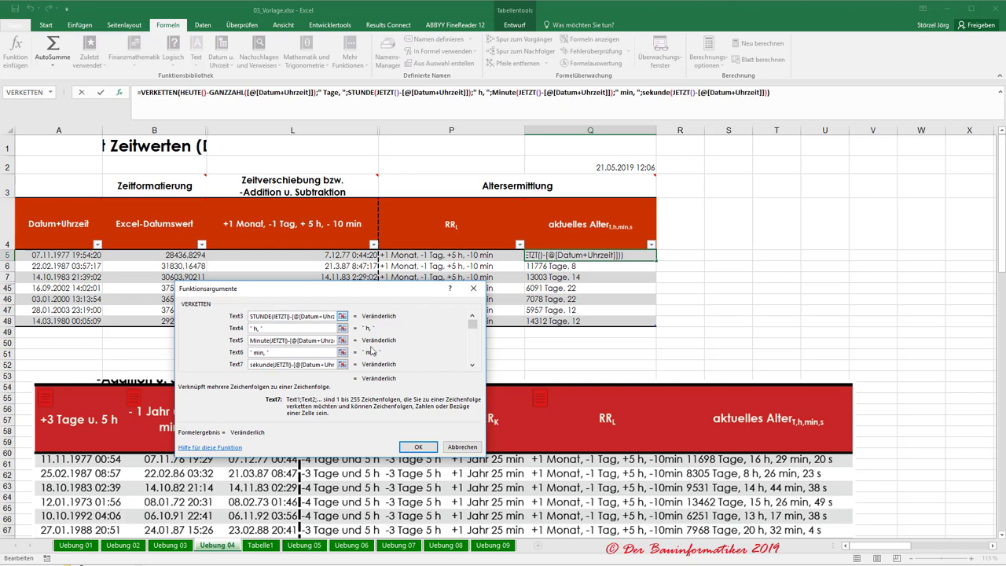
pyautogui.click(471, 365)
pyautogui.click(271, 364)
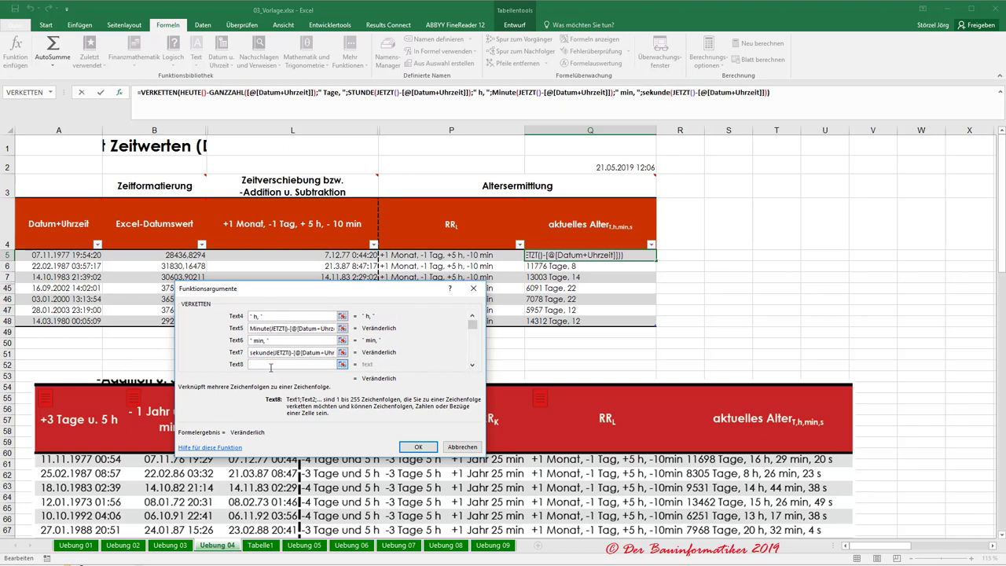
pyautogui.write('s')
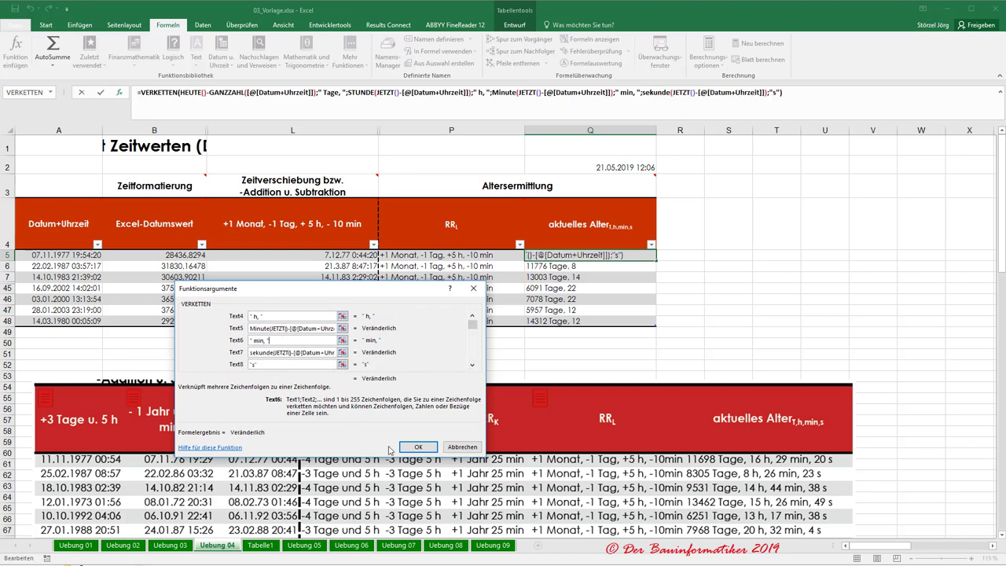
pyautogui.click(409, 448)
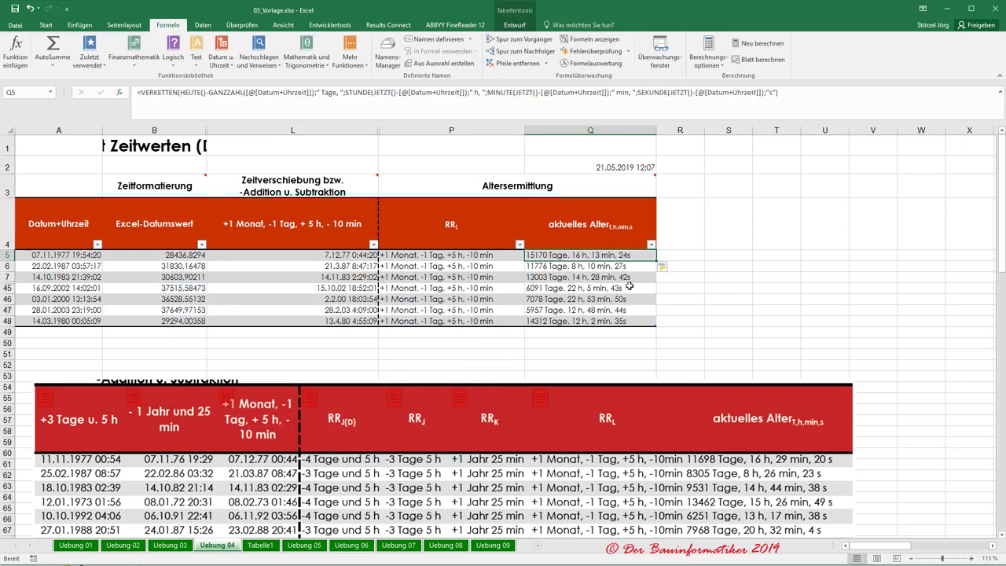
# Append :ss to Q2's custom format TT.MM.JJJJ hh:mm so the timestamp shows seconds.
pyautogui.click(615, 169)
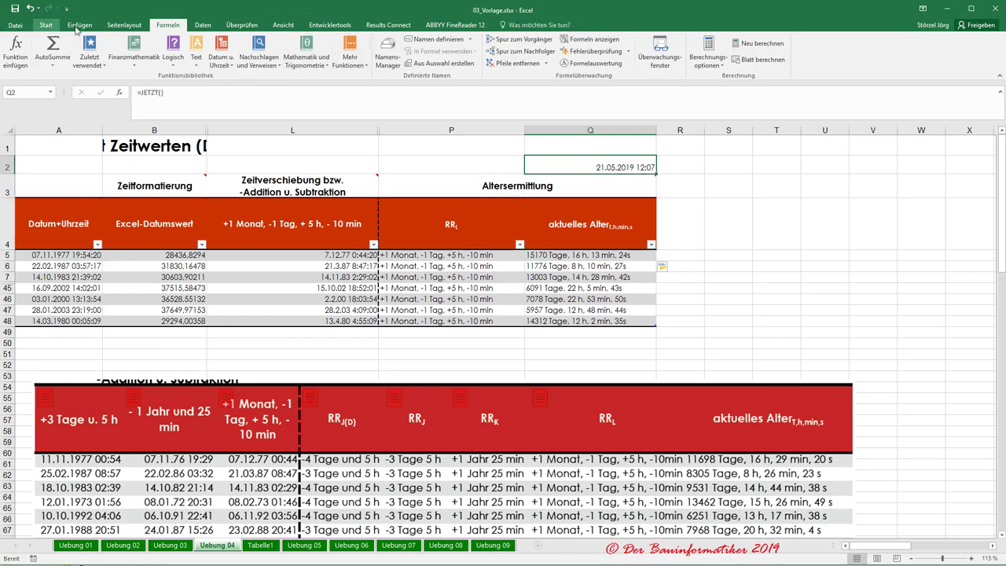
pyautogui.click(45, 24)
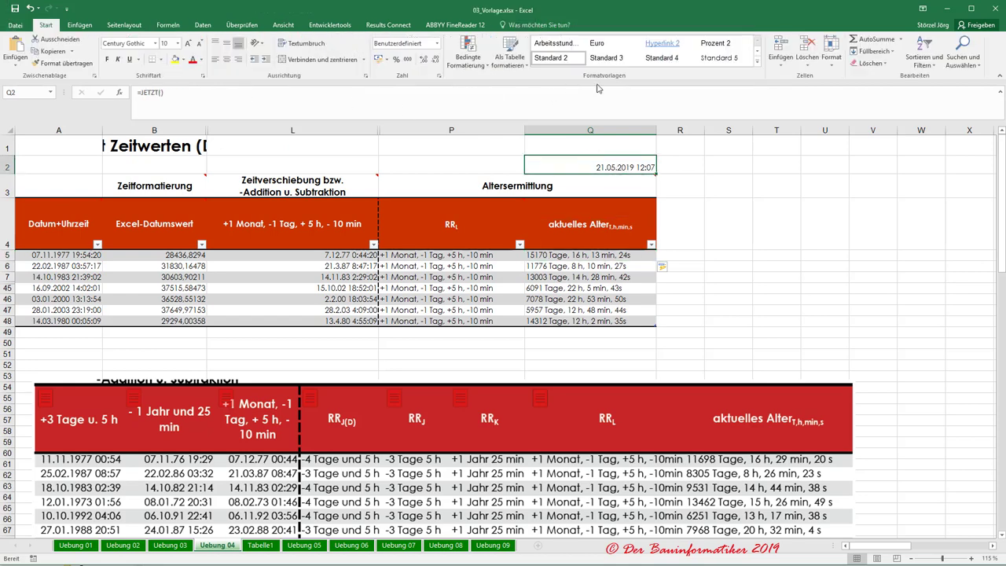
pyautogui.click(439, 77)
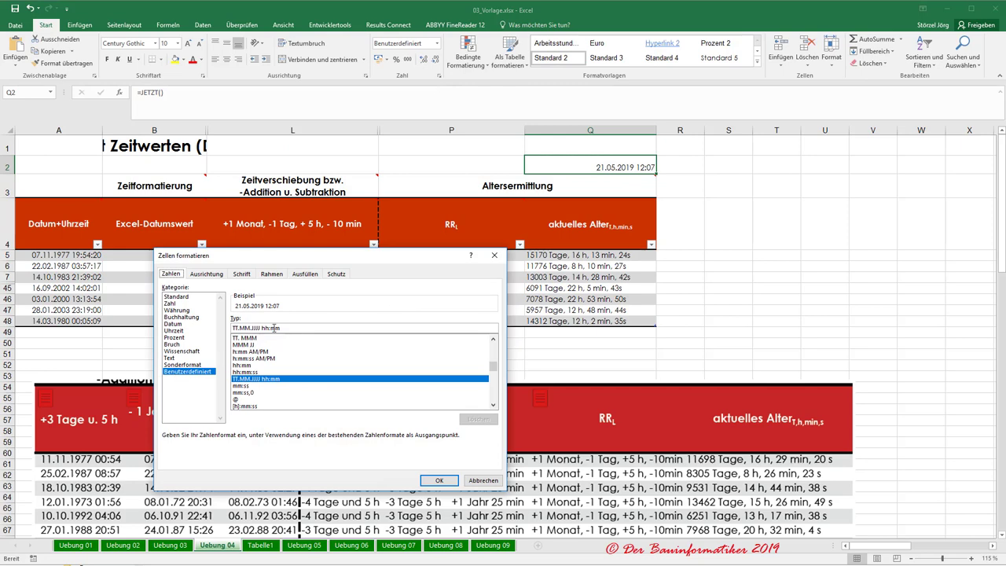
pyautogui.click(302, 328)
pyautogui.write(':ss')
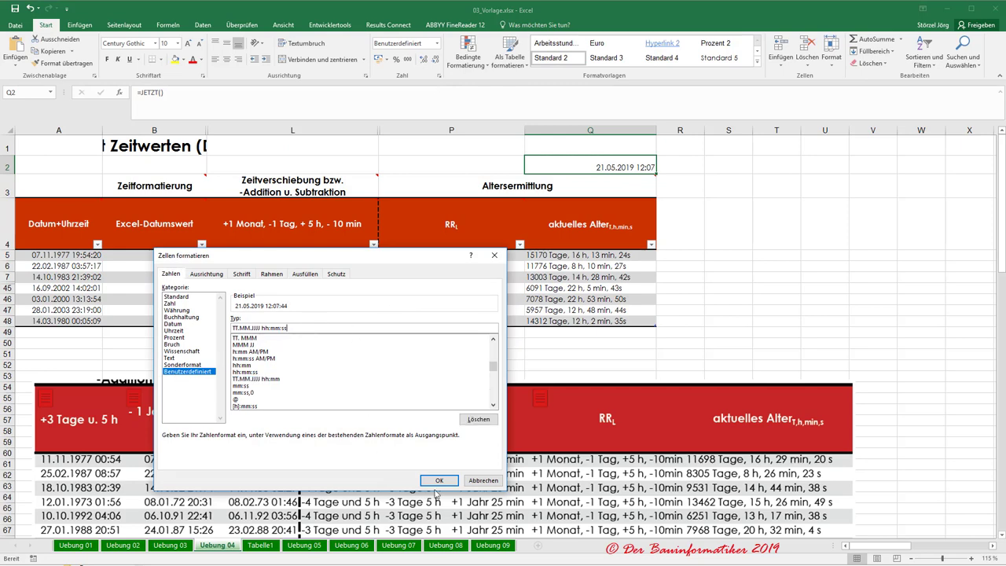
pyautogui.click(439, 480)
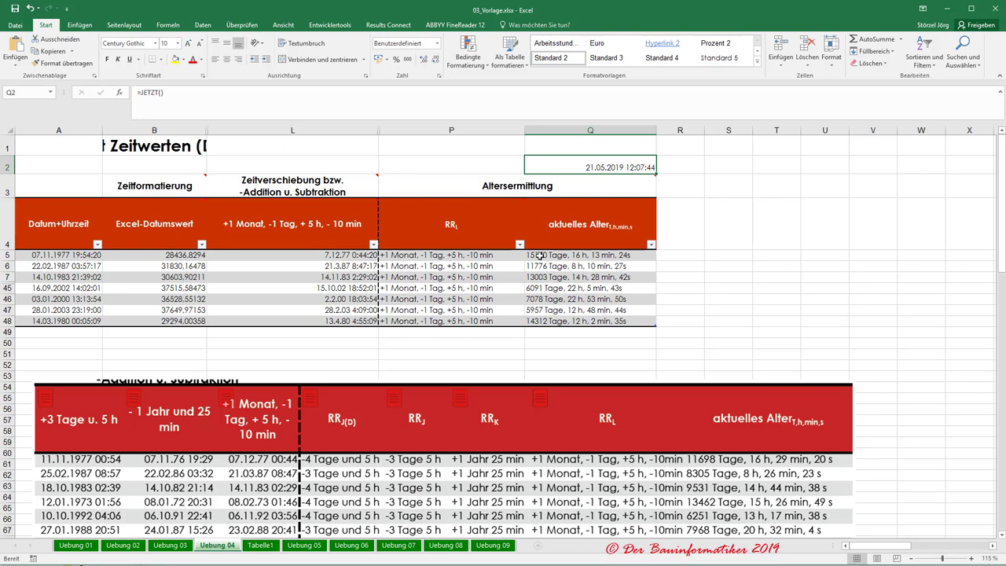
pyautogui.click(585, 264)
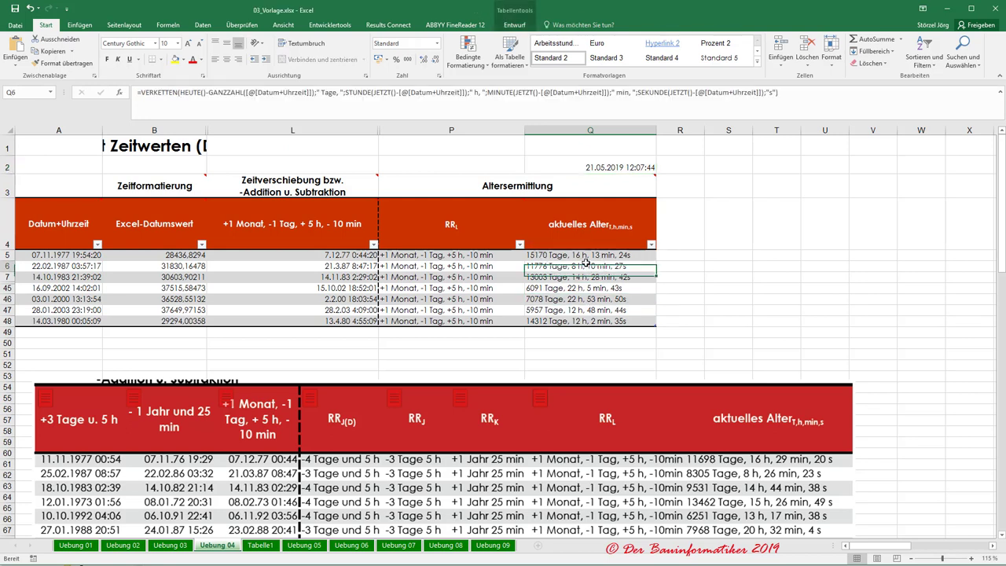
pyautogui.click(589, 288)
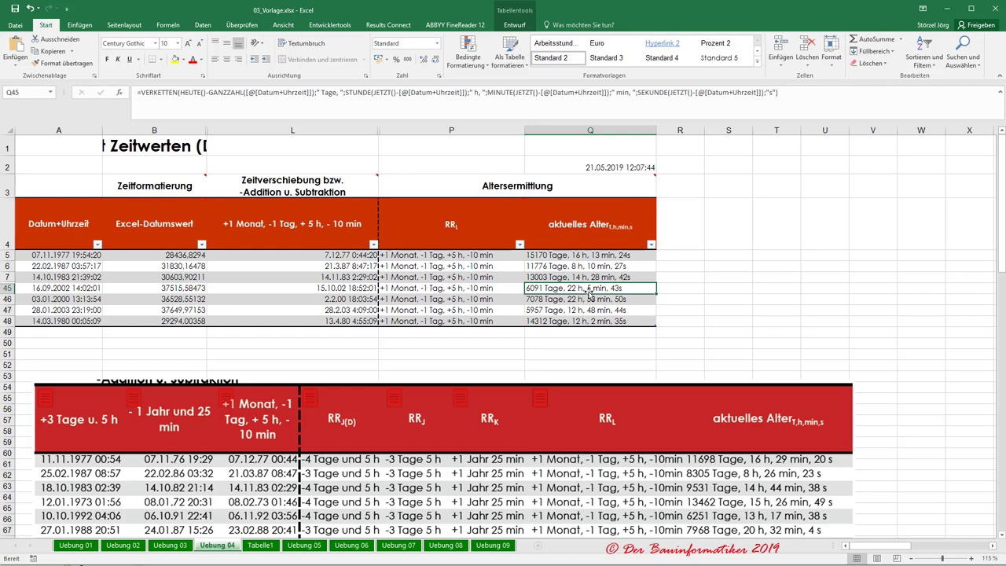
pyautogui.click(546, 255)
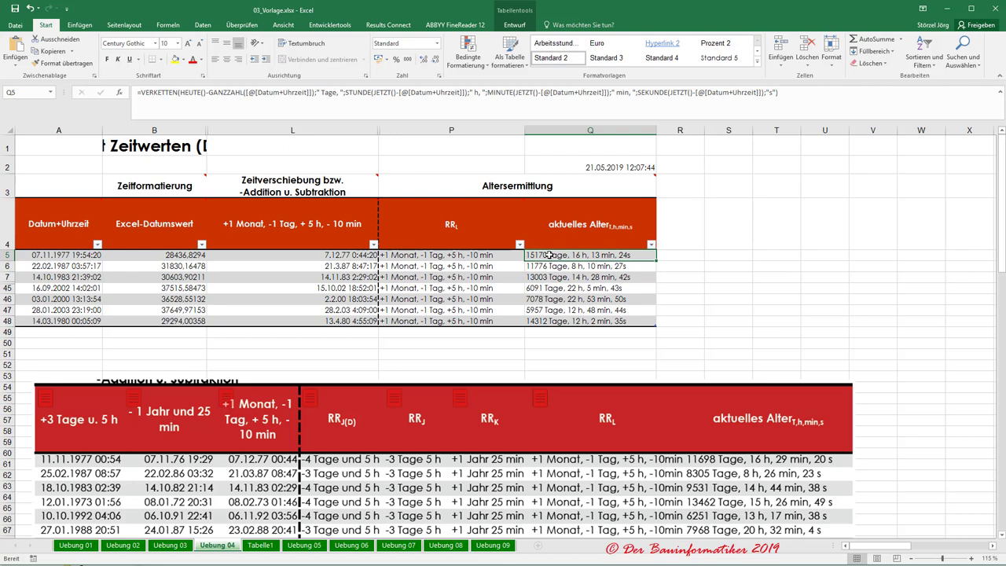
pyautogui.click(469, 259)
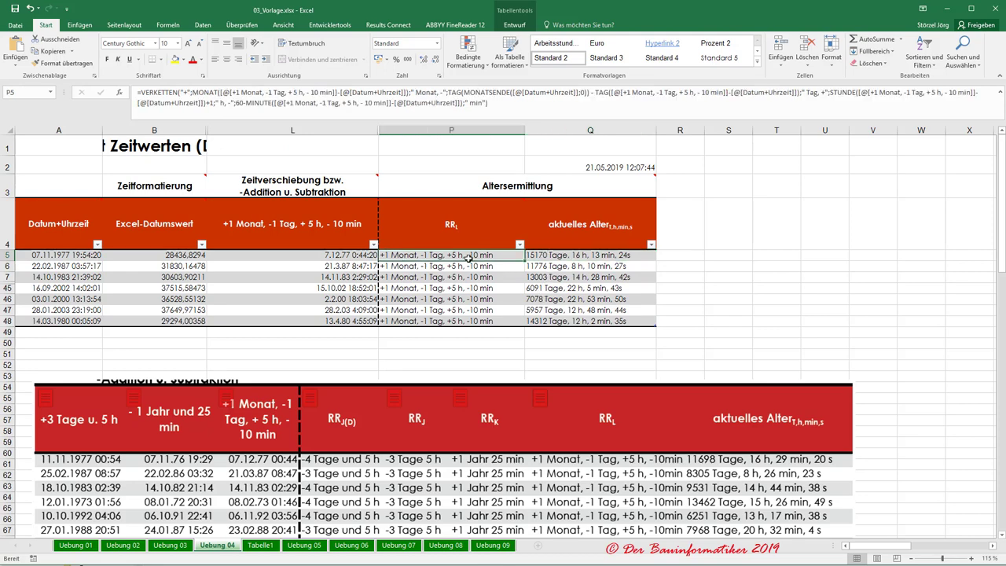
pyautogui.click(555, 255)
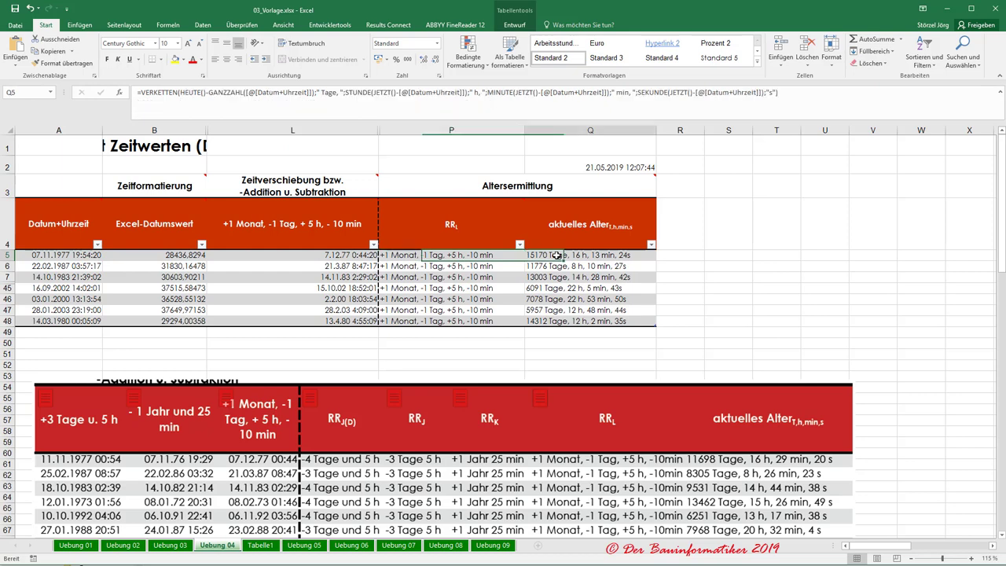
pyautogui.click(425, 254)
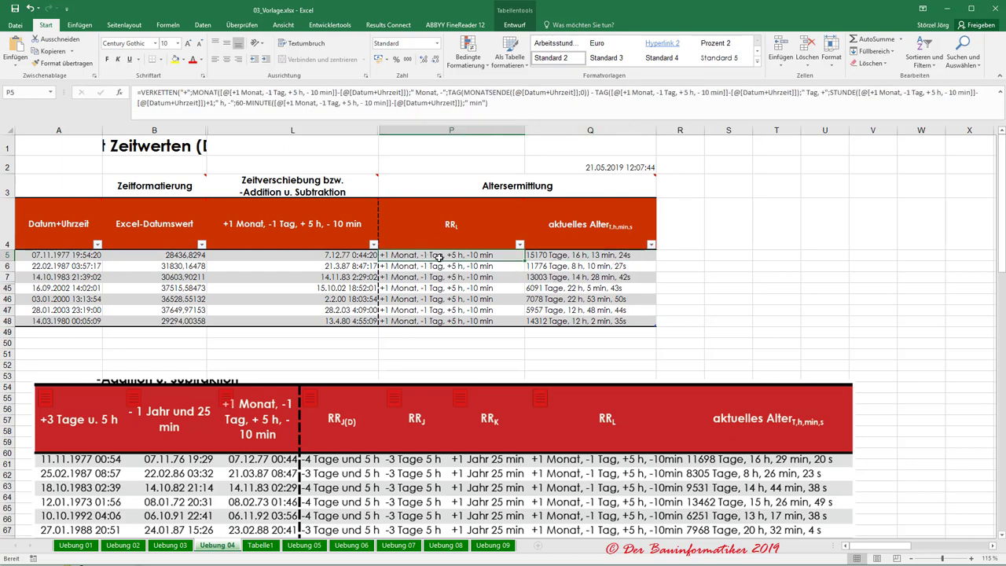